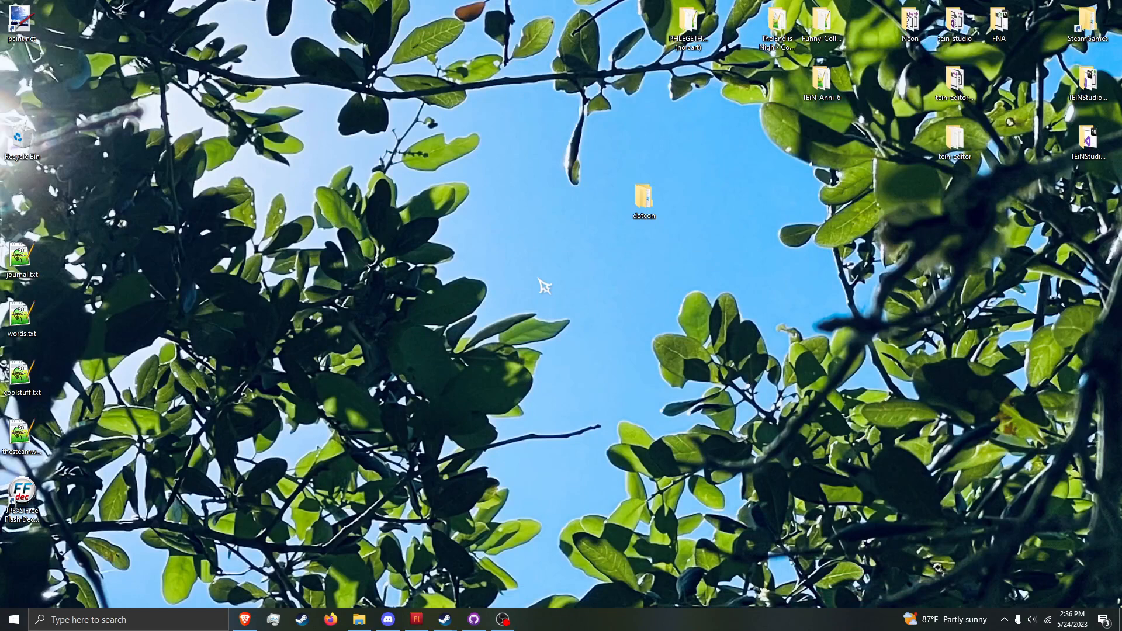
left_click(502, 619)
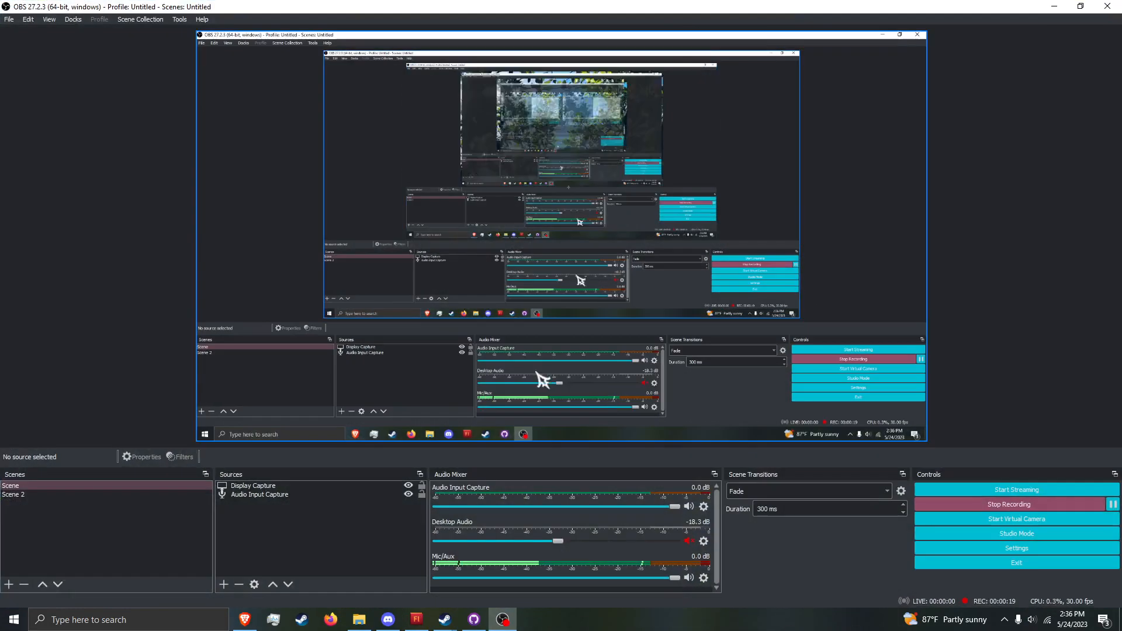
left_click(1054, 10)
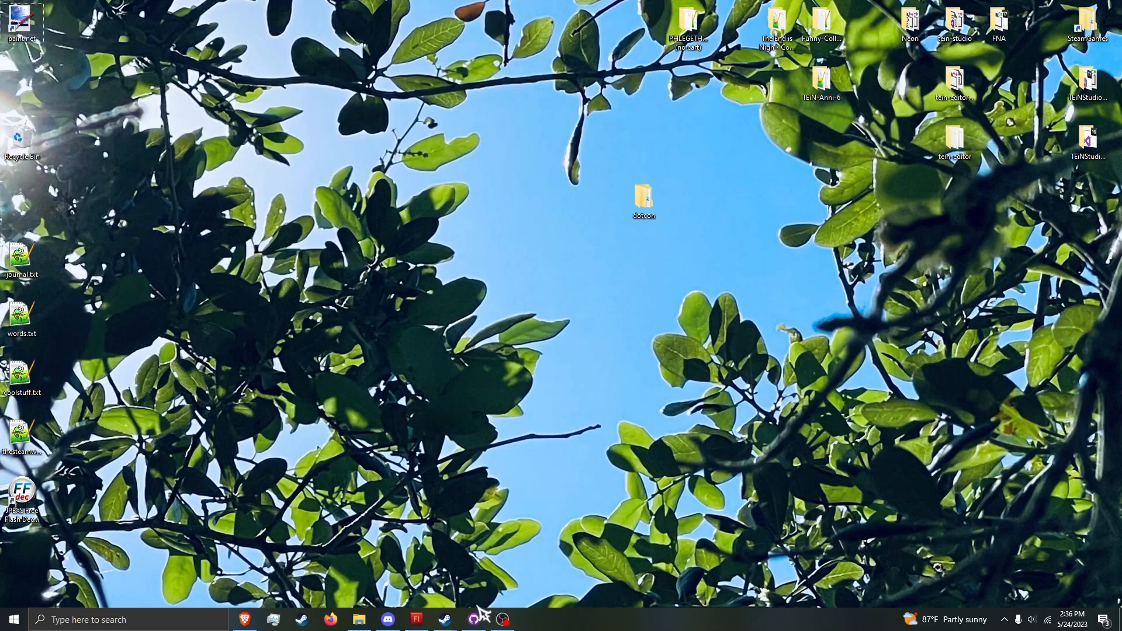
mouse_move(476, 616)
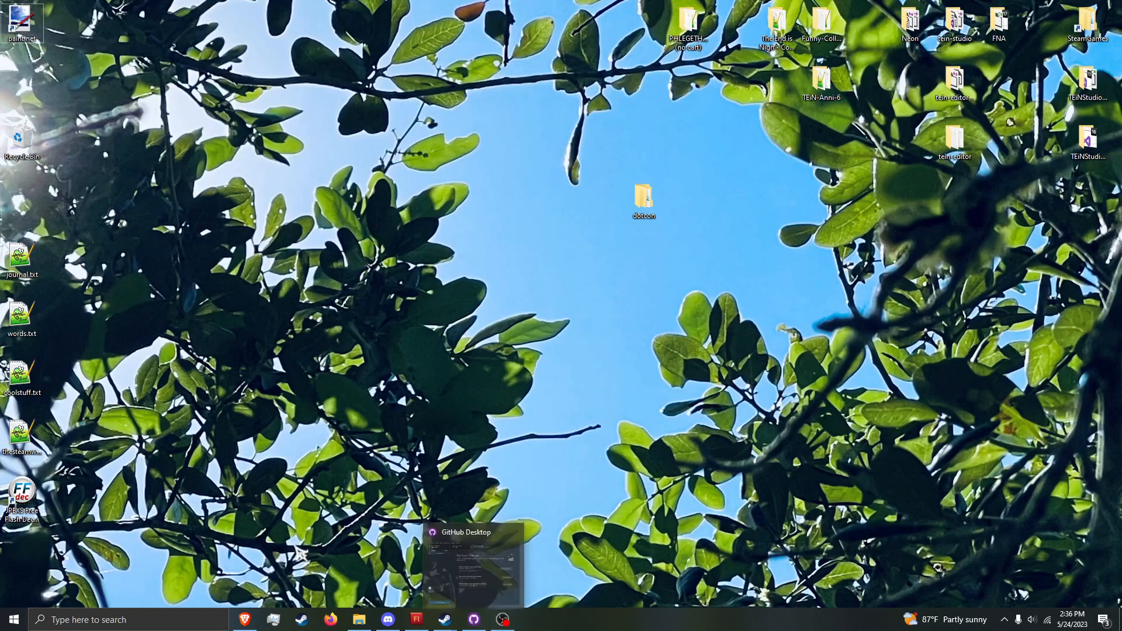
Step: Open github.com in a new tab of the Brave browser
left_click(245, 619)
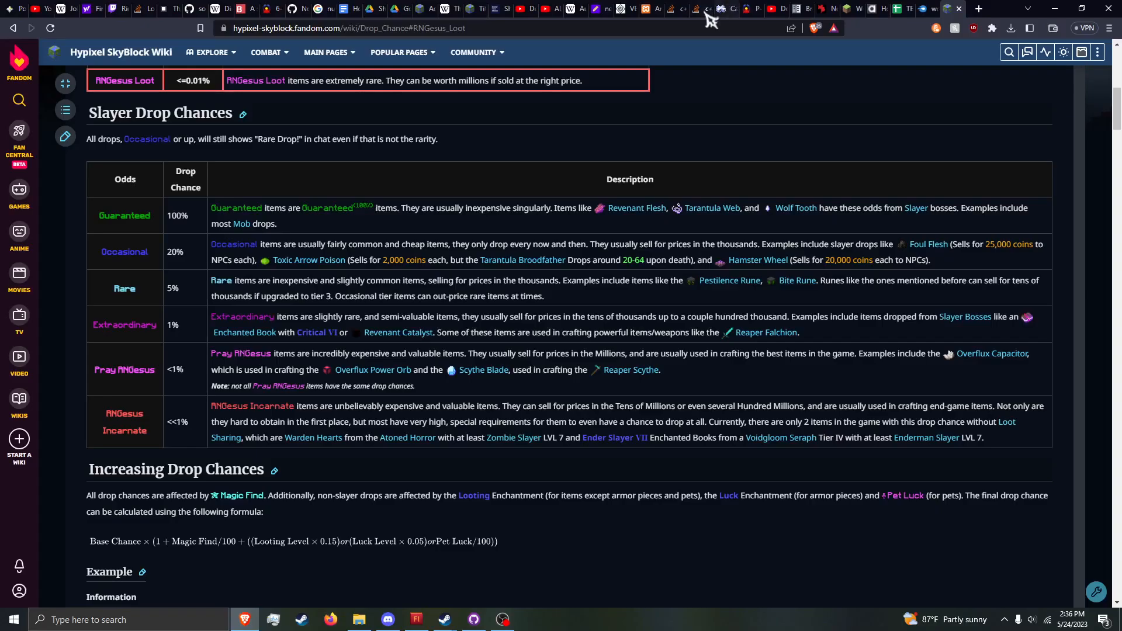
left_click(978, 9)
type("hiyhu")
key("BackSpace")
key("BackSpace")
key("BackSpace")
key("BackSpace")
key("BackSpace")
type("github")
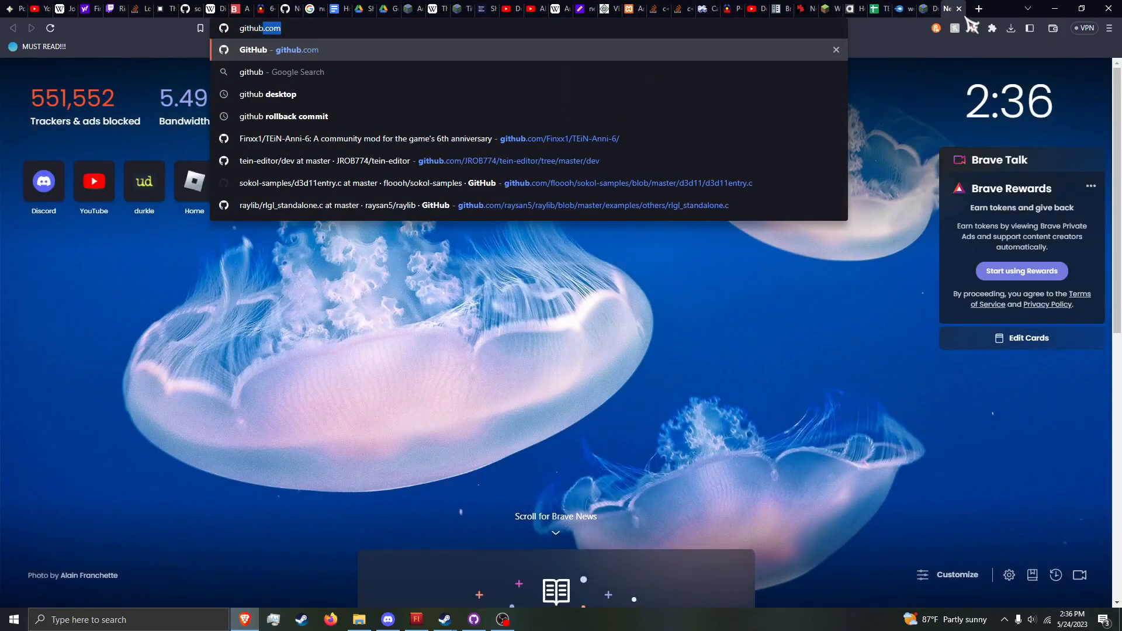
key("Return")
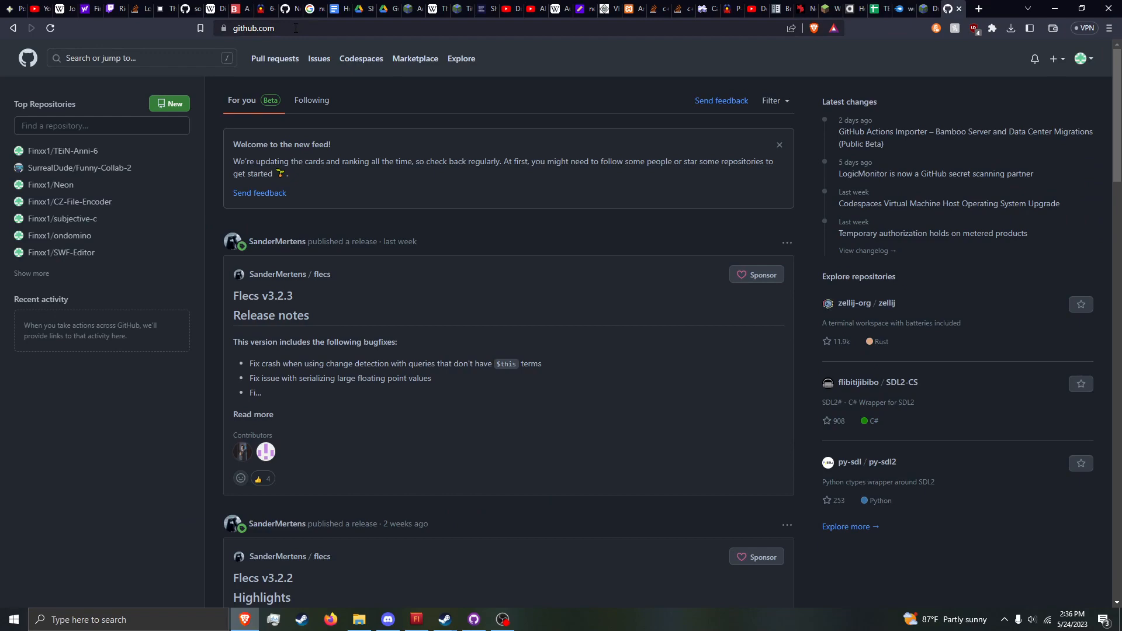
Step: Search the web for "github desktop", view the GitHub Desktop download page, and minimize the browser
left_click(295, 28)
type("git")
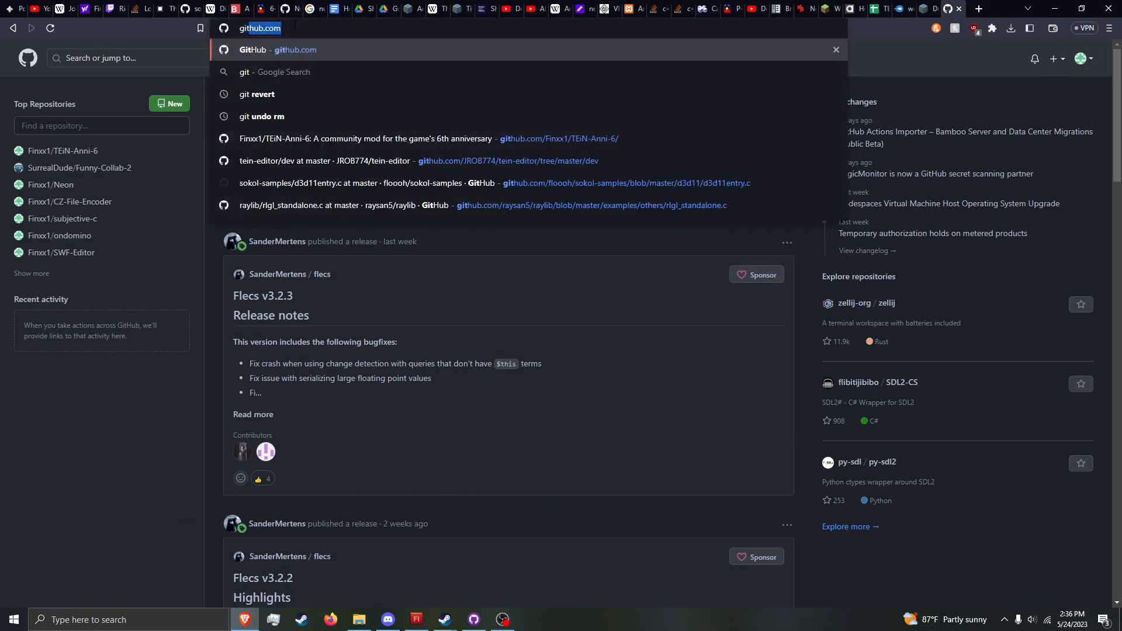
type("hub desktop")
key("Return")
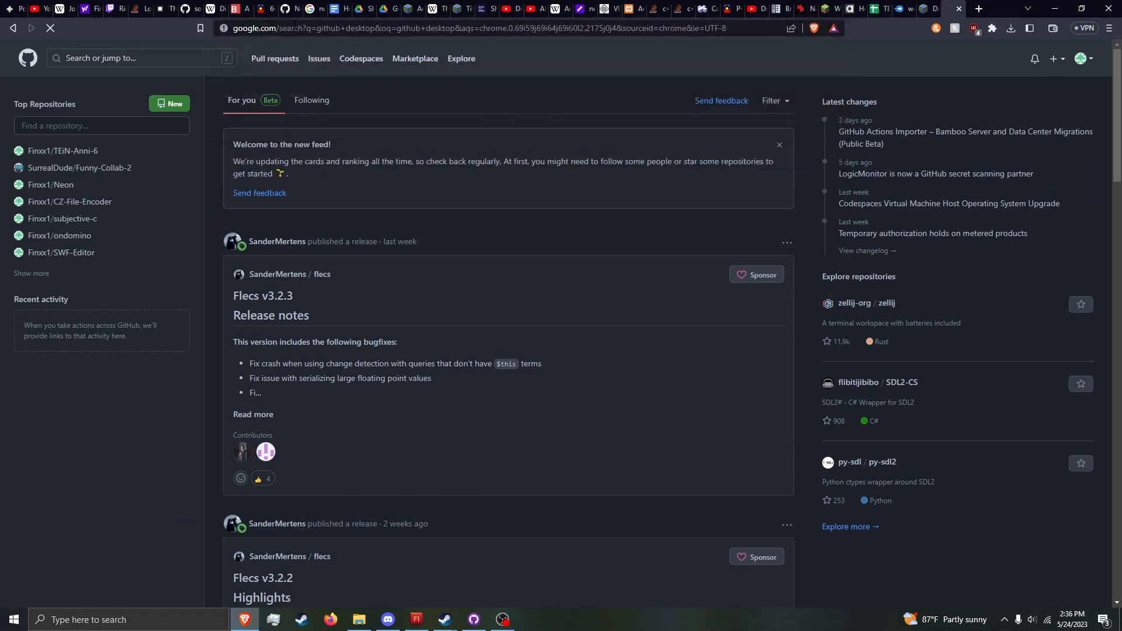
left_click(307, 186)
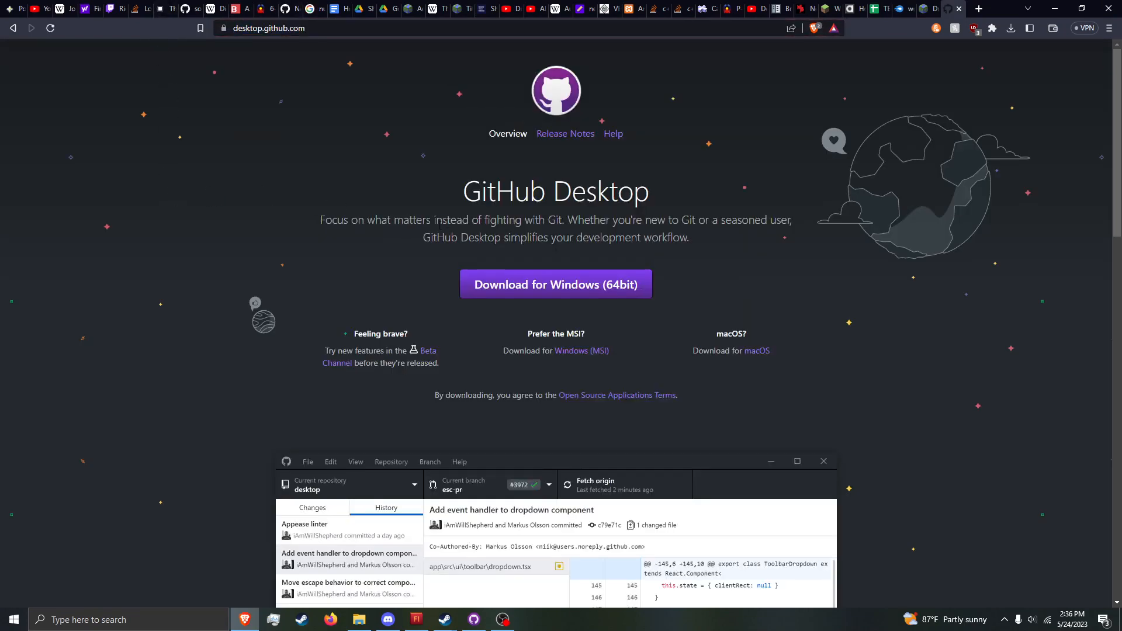
scroll(941, 375, "down", 1)
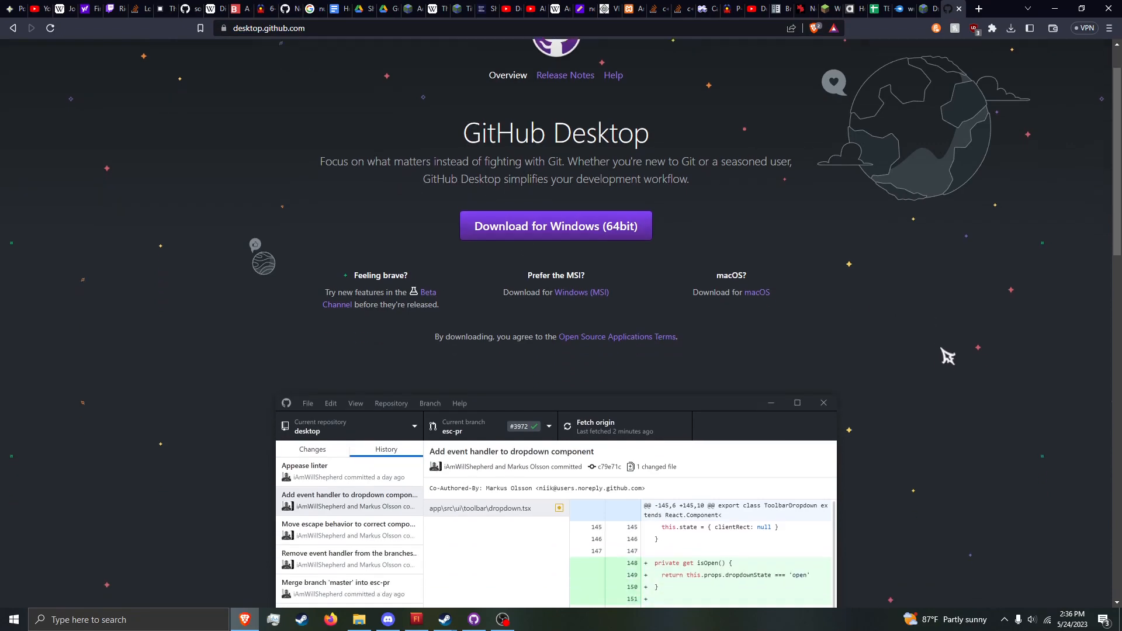
left_click(1054, 9)
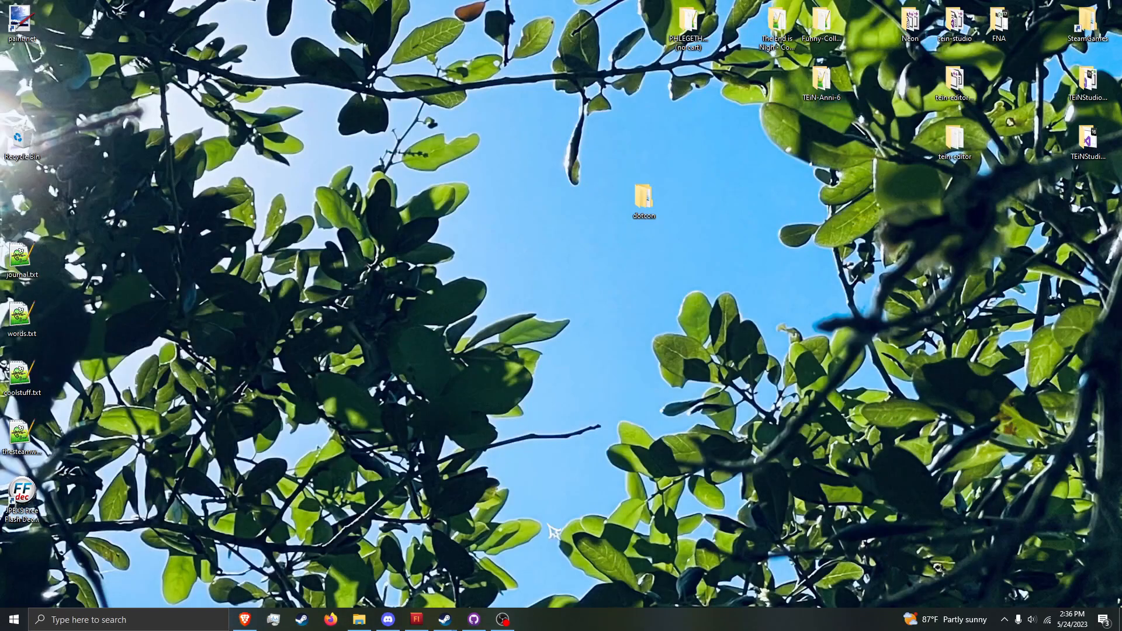
Step: Start a new repository in GitHub Desktop named "examplemod" with the description "tutorial mod"
left_click(476, 620)
left_click(214, 114)
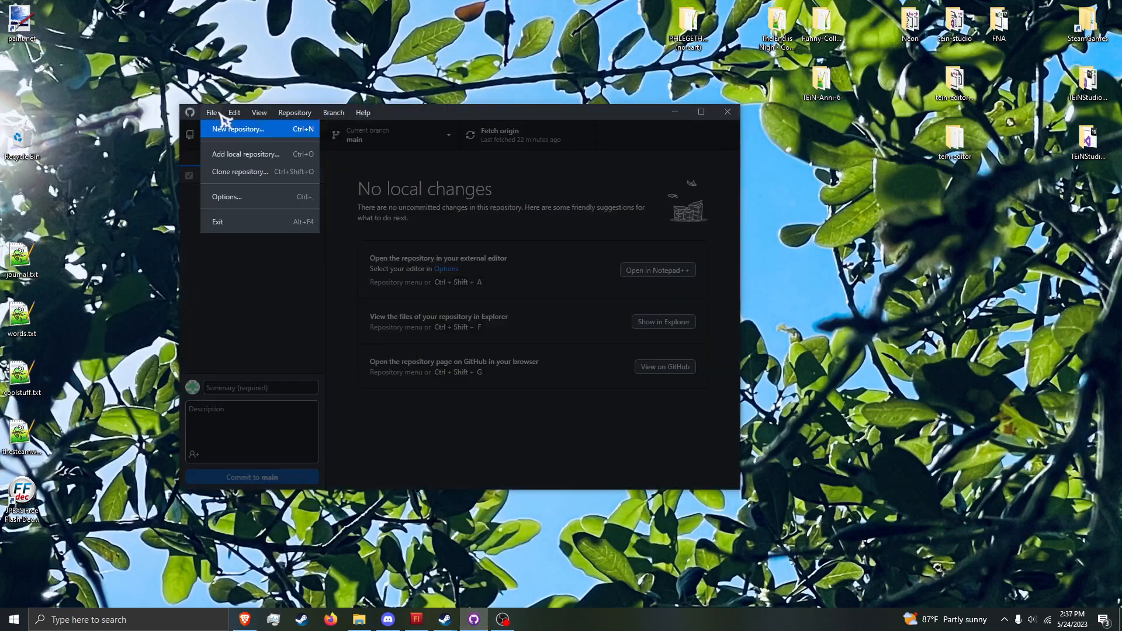
left_click(227, 128)
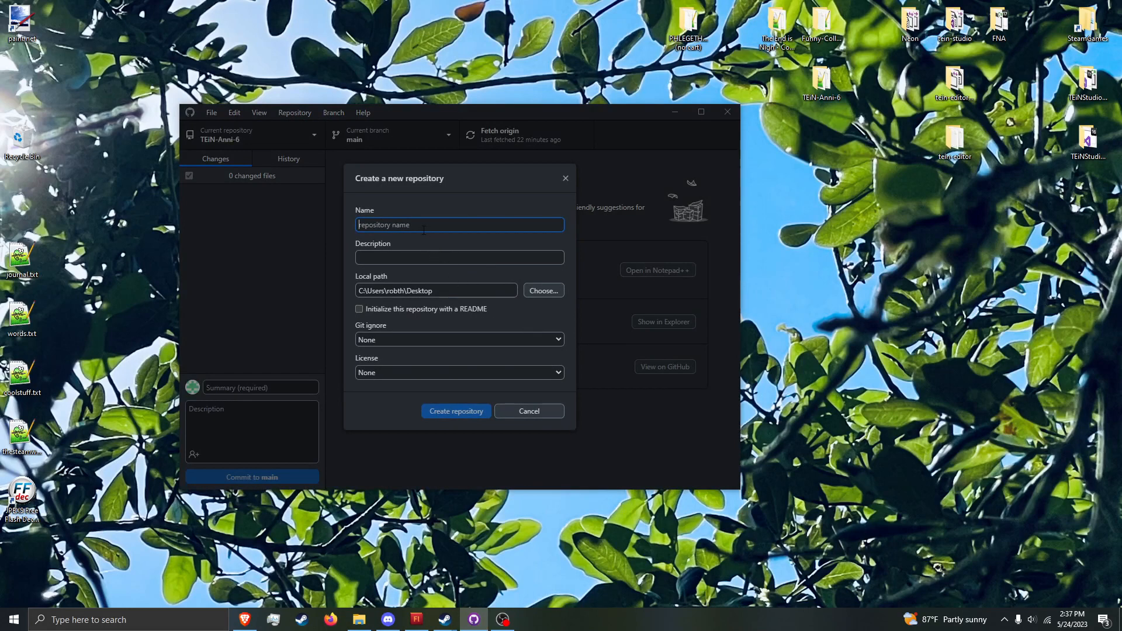
type("examplemod")
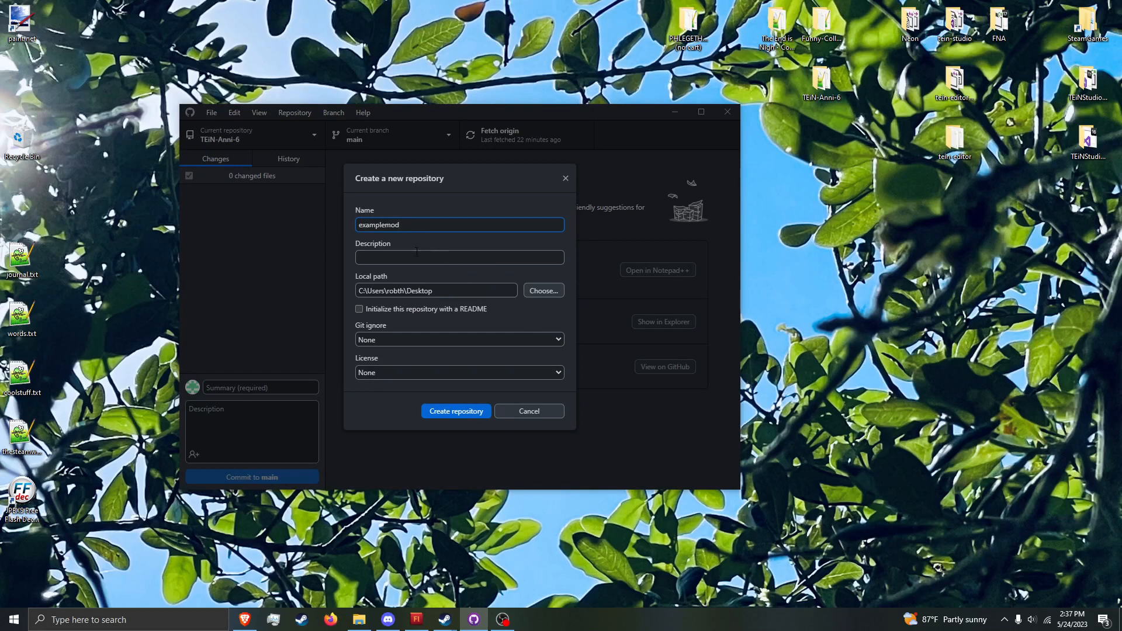
left_click(438, 263)
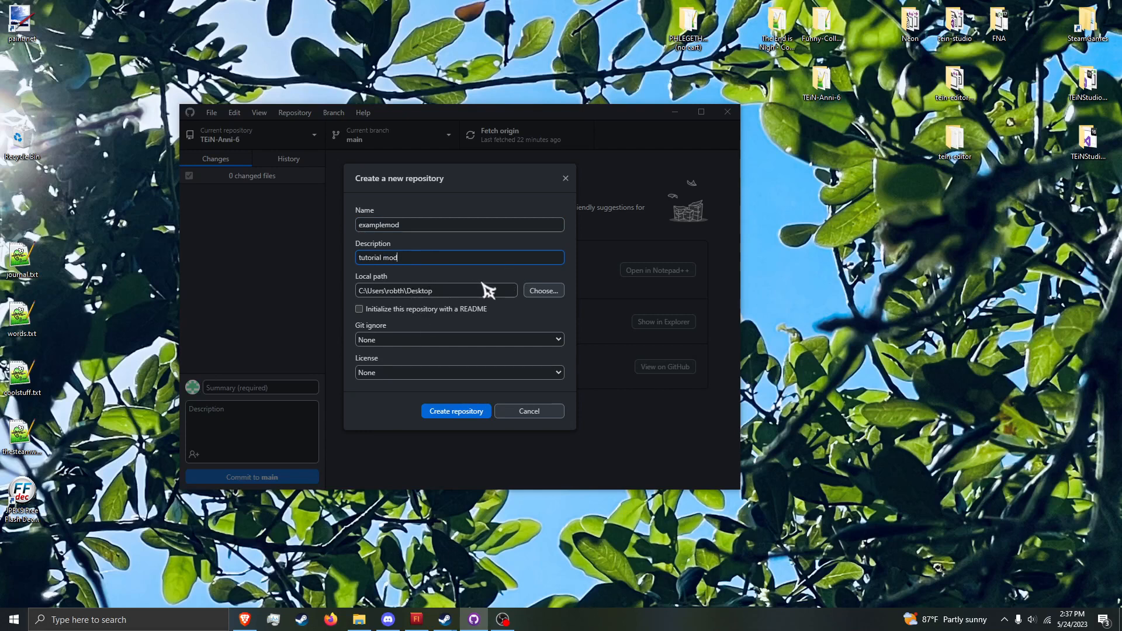
Step: Keep the repository's Git ignore and license options at None and create the repository
left_click(460, 344)
left_click(461, 344)
left_click(408, 373)
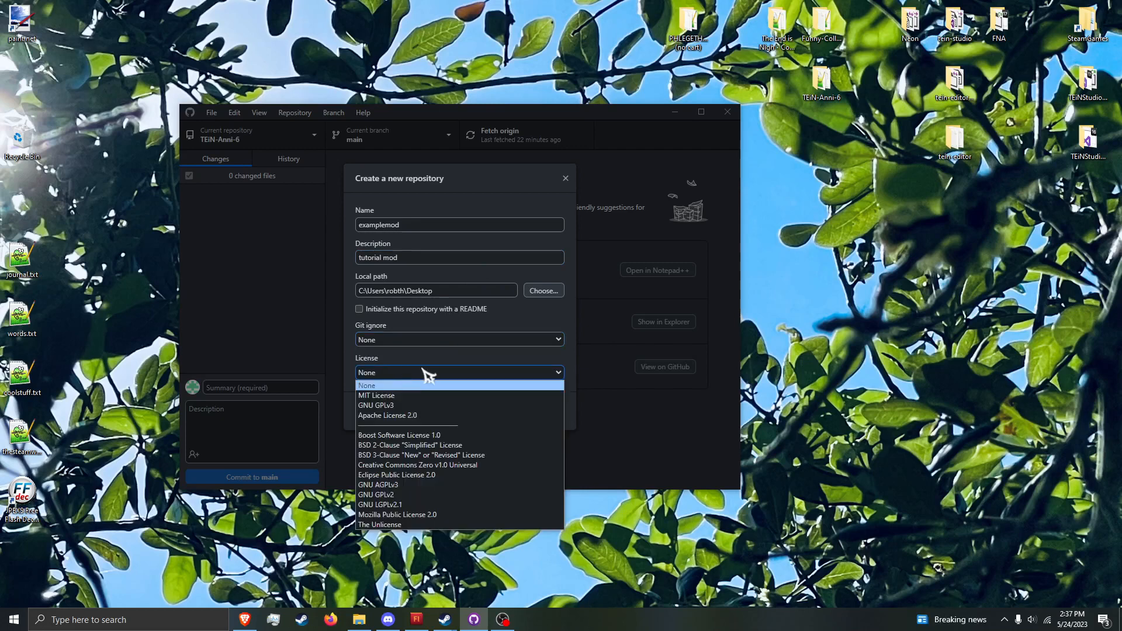
left_click(430, 384)
left_click(447, 373)
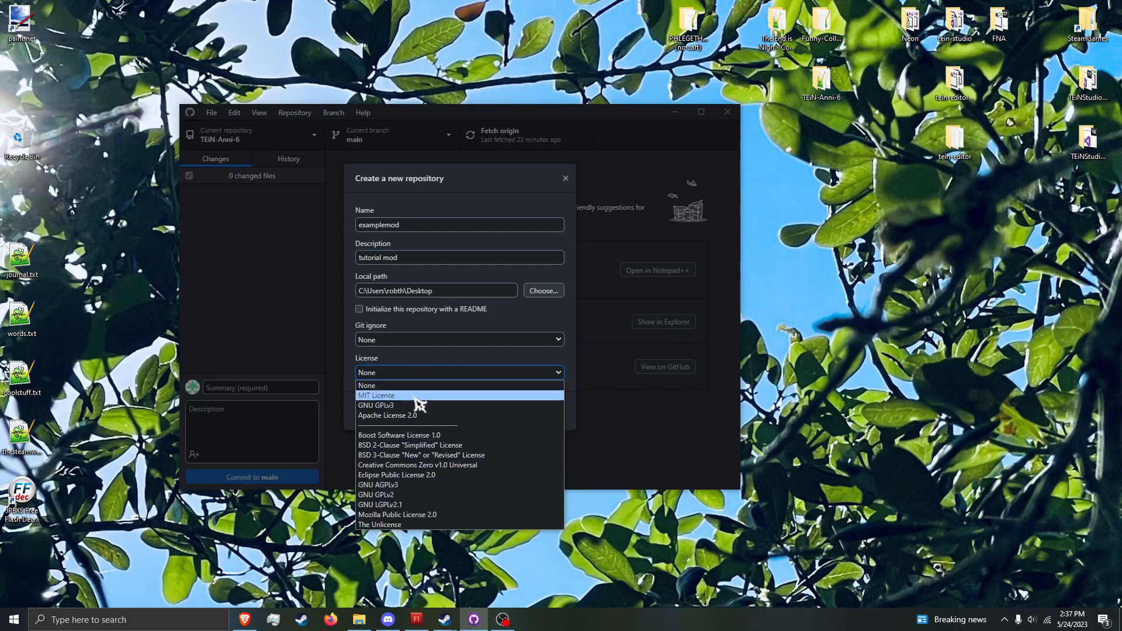
left_click(349, 374)
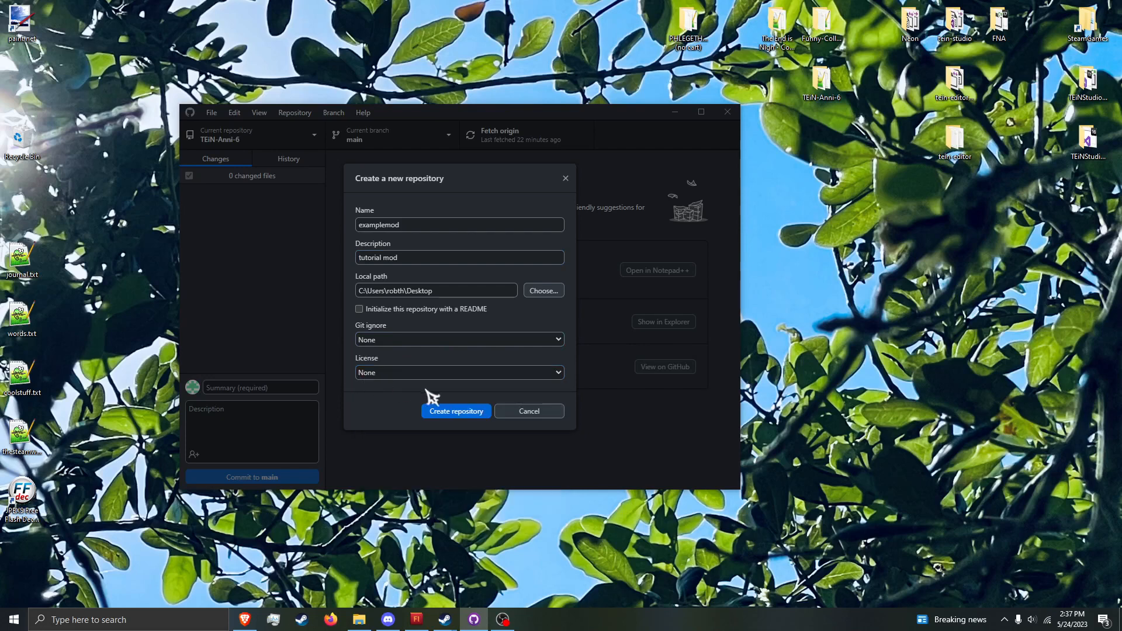
left_click(485, 413)
Step: Move the new examplemod folder to an open area of the desktop and open it
left_click_drag(10, 34, 852, 211)
double_click(867, 205)
Step: Delete the .gitattributes file from the examplemod folder and view the resulting change in GitHub Desktop
left_click_drag(665, 377, 624, 316)
left_click_drag(682, 399, 501, 302)
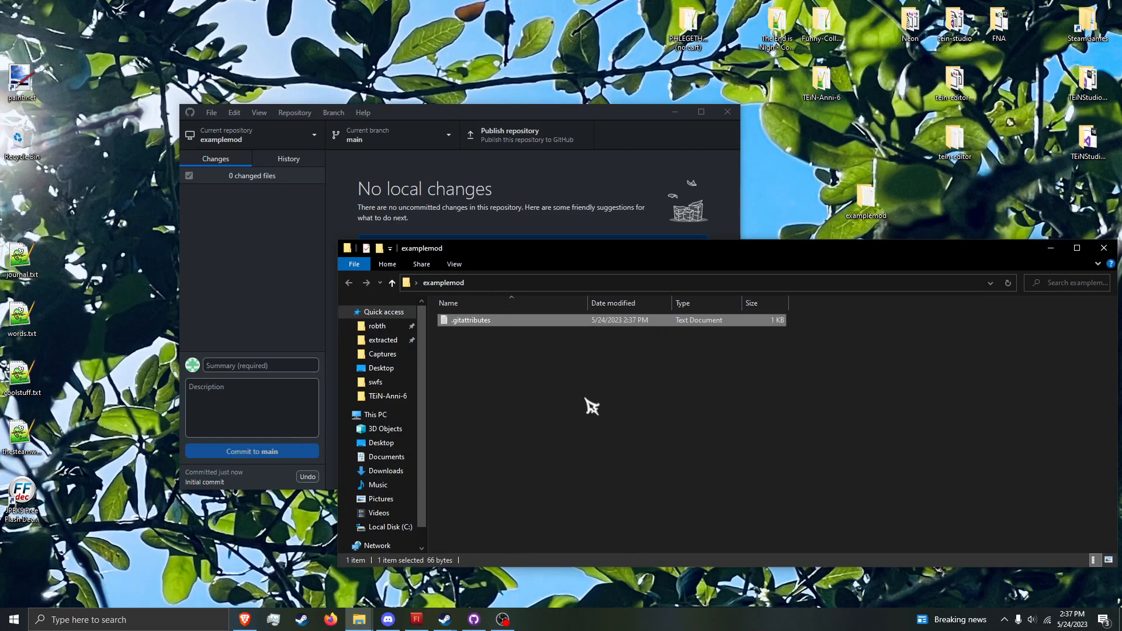
key("Delete")
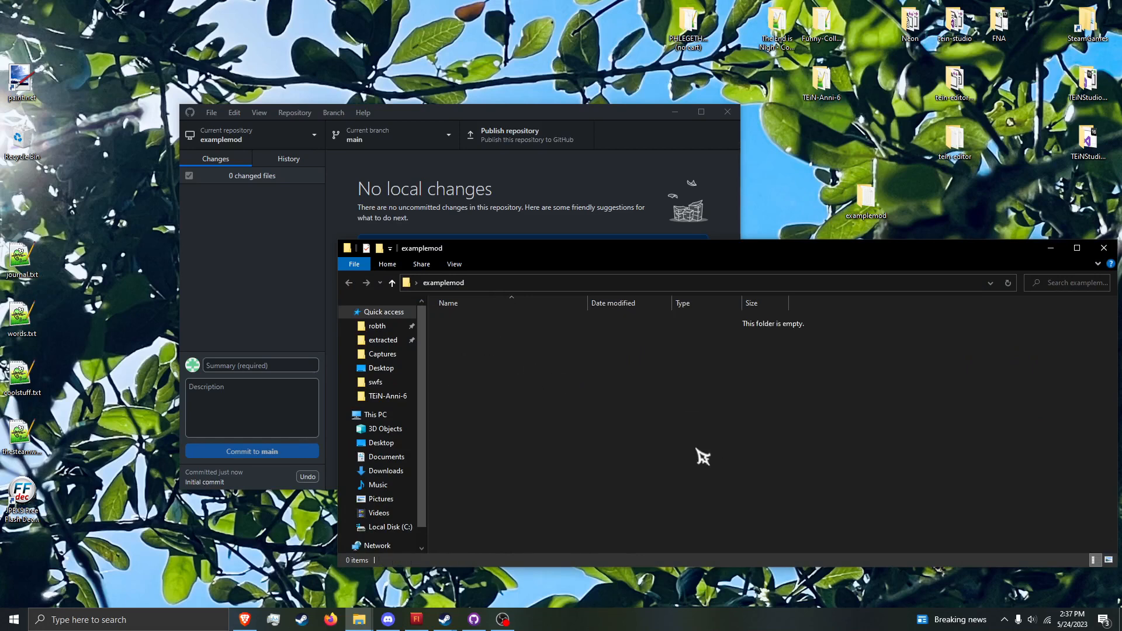
left_click(619, 219)
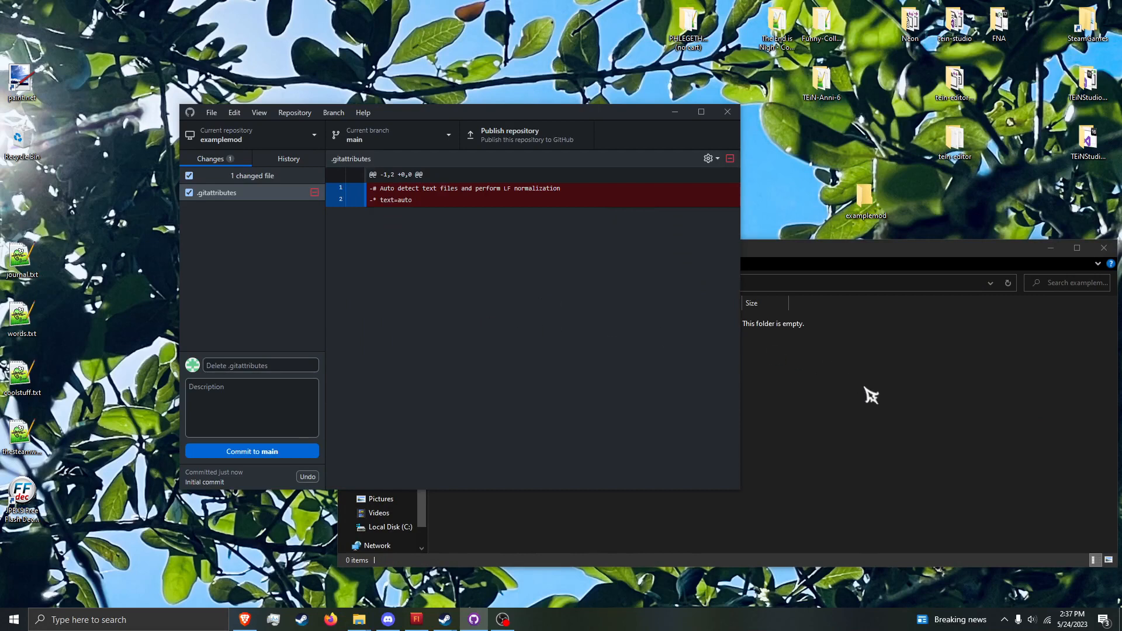
left_click(869, 396)
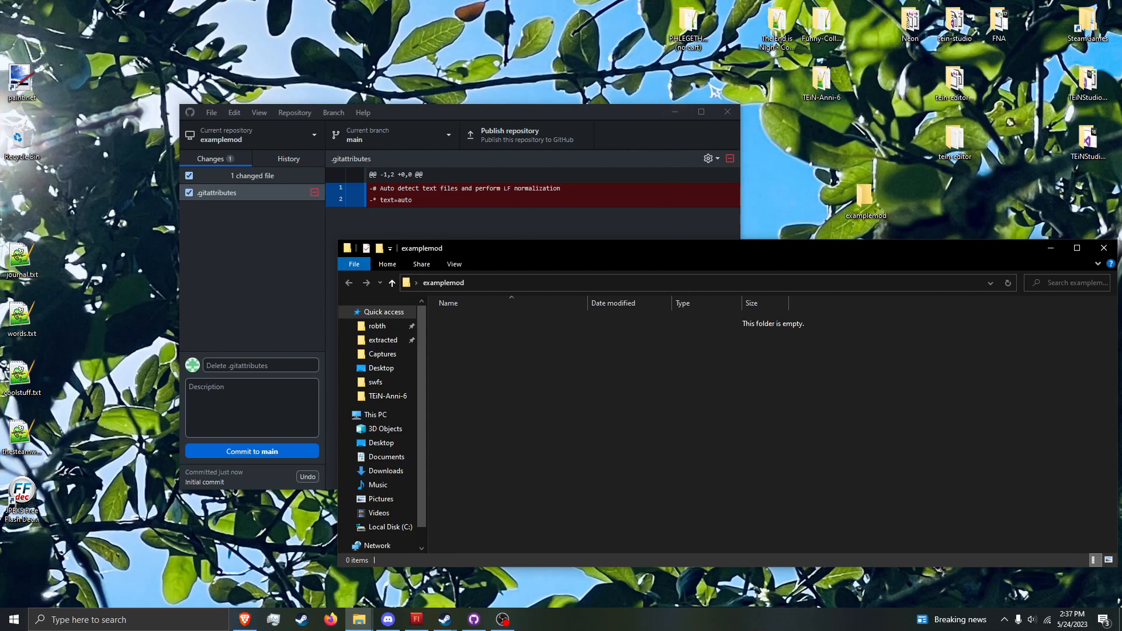
Step: Delete the "The End is Nigh Community Edition" folder from the desktop
left_click(777, 26)
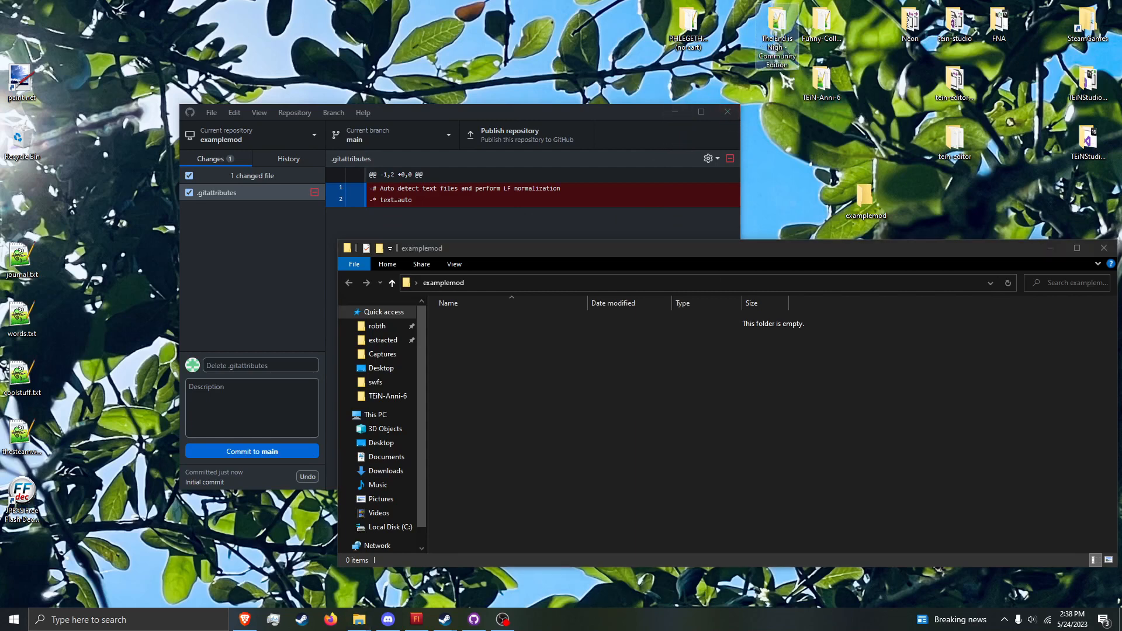
key("Delete")
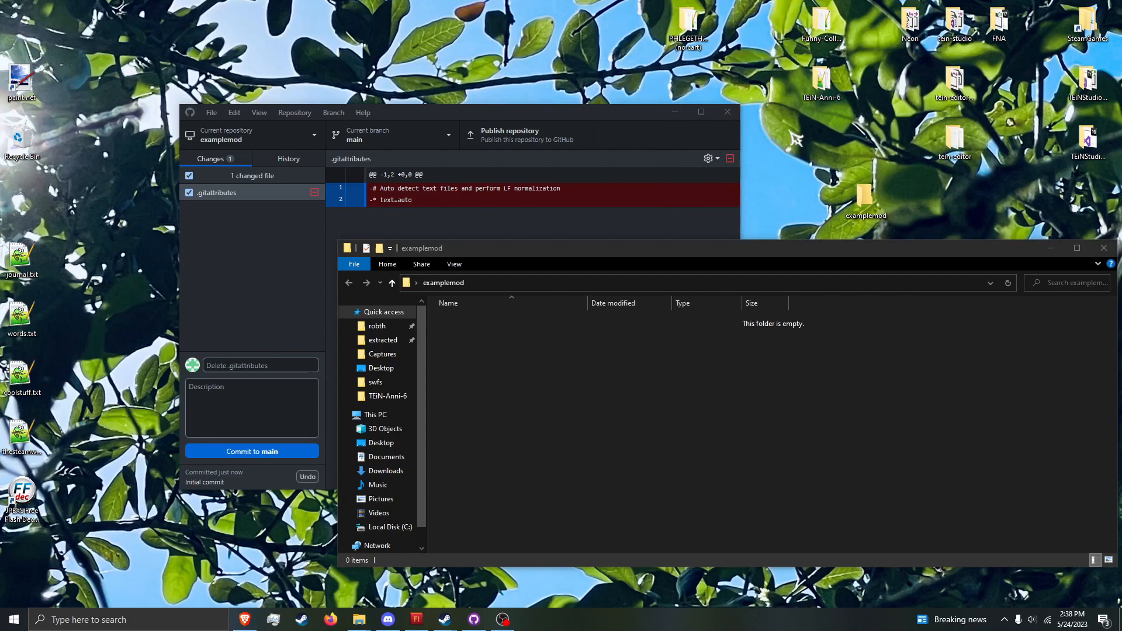
Step: Switch to Discord and open the other-mods channel of the NotWenDev server
left_click(388, 619)
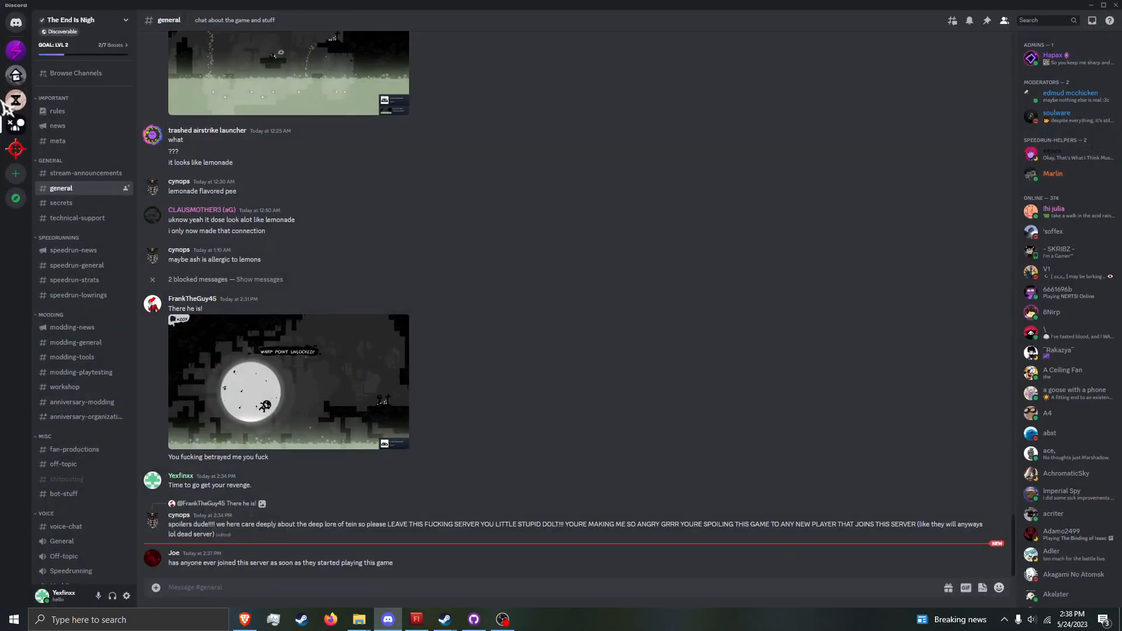
left_click(16, 79)
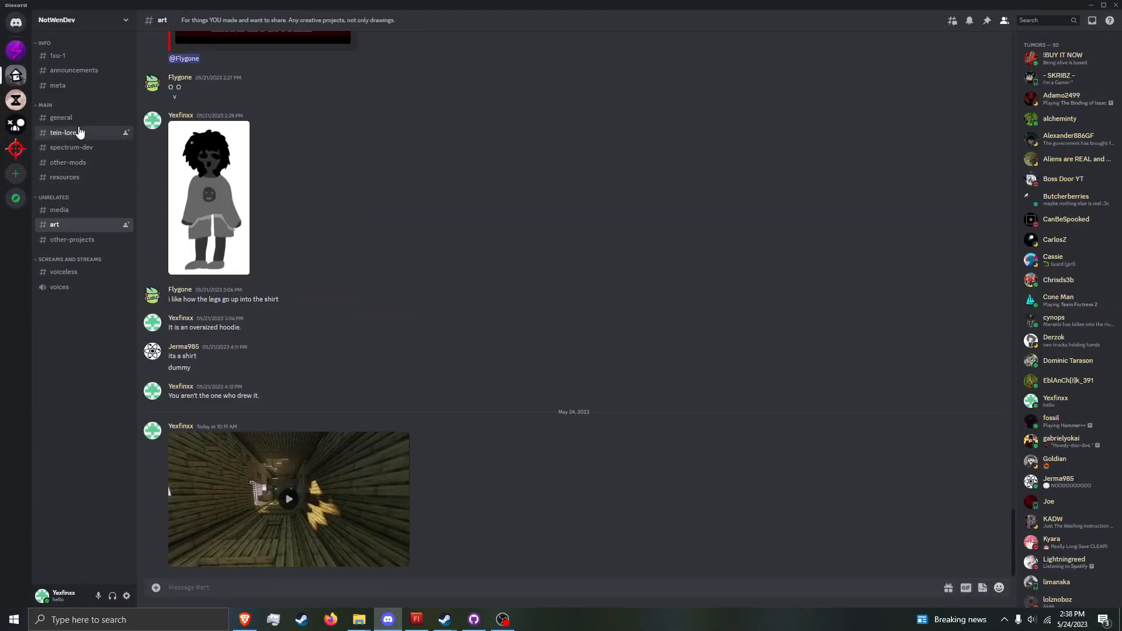
left_click(78, 132)
left_click(90, 162)
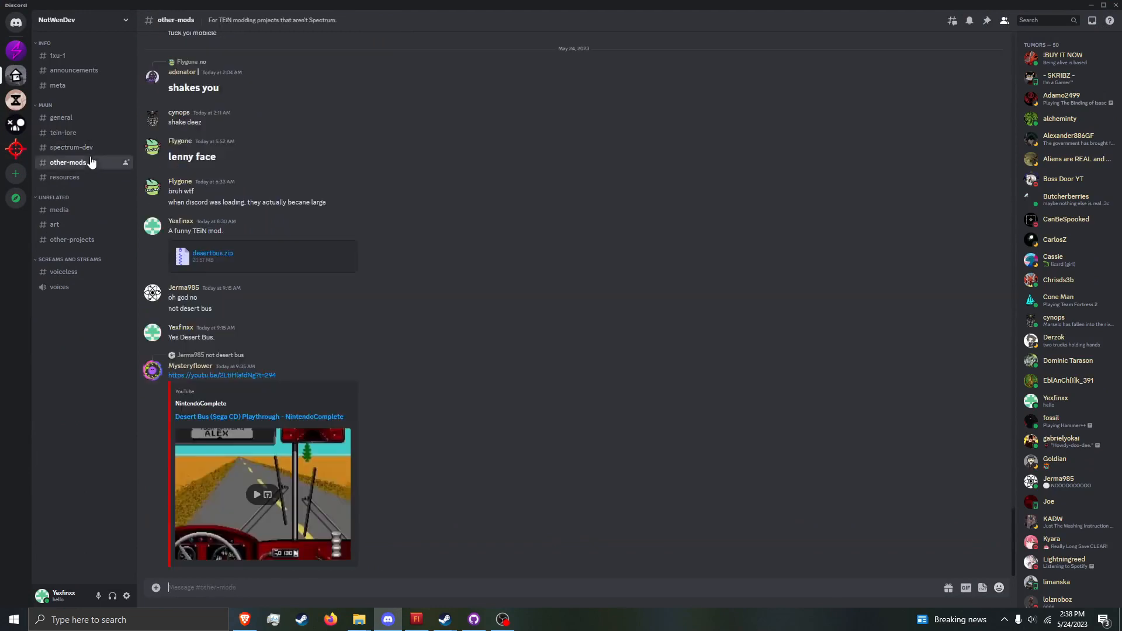
Step: Search the server for messages containing "tein" and look through the matches
left_click(1039, 18)
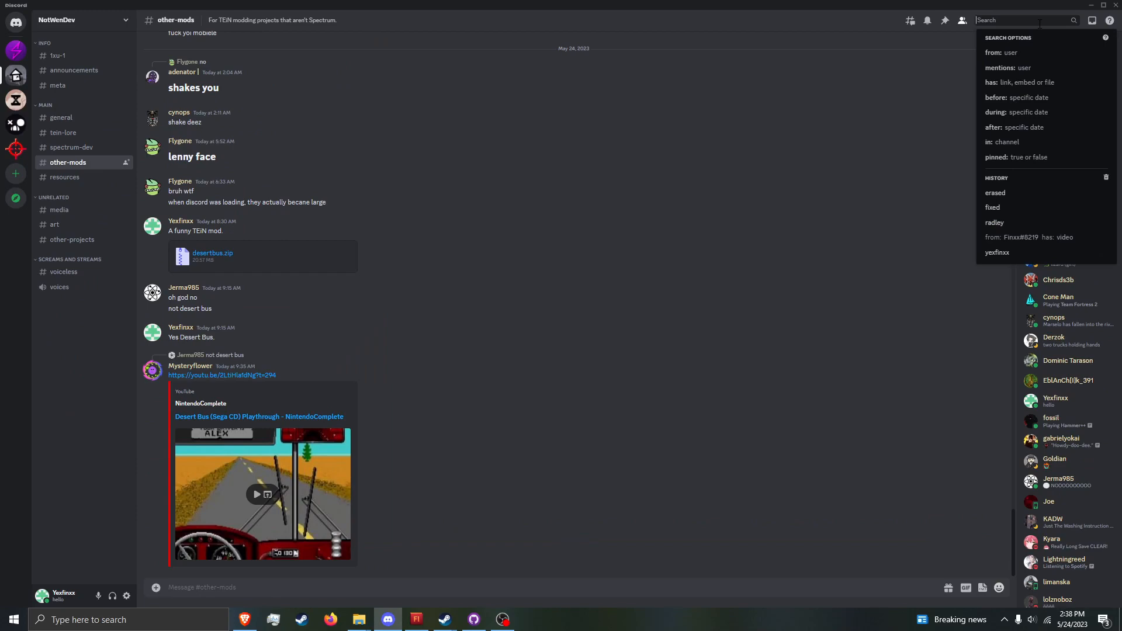
type("tein")
key("Return")
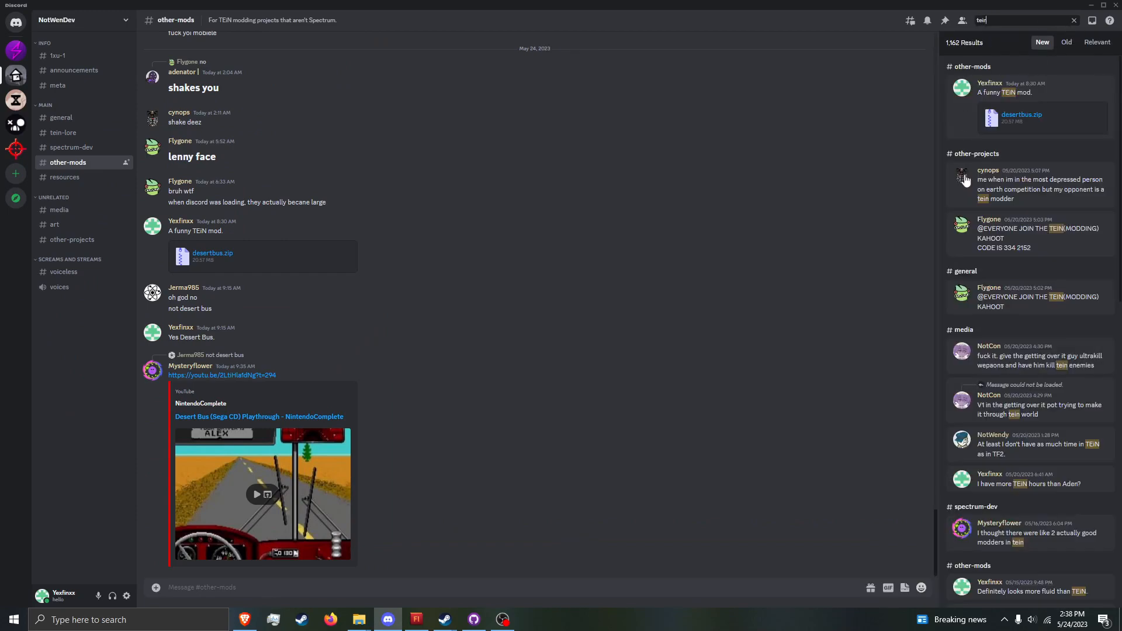
scroll(967, 133, "down", 15)
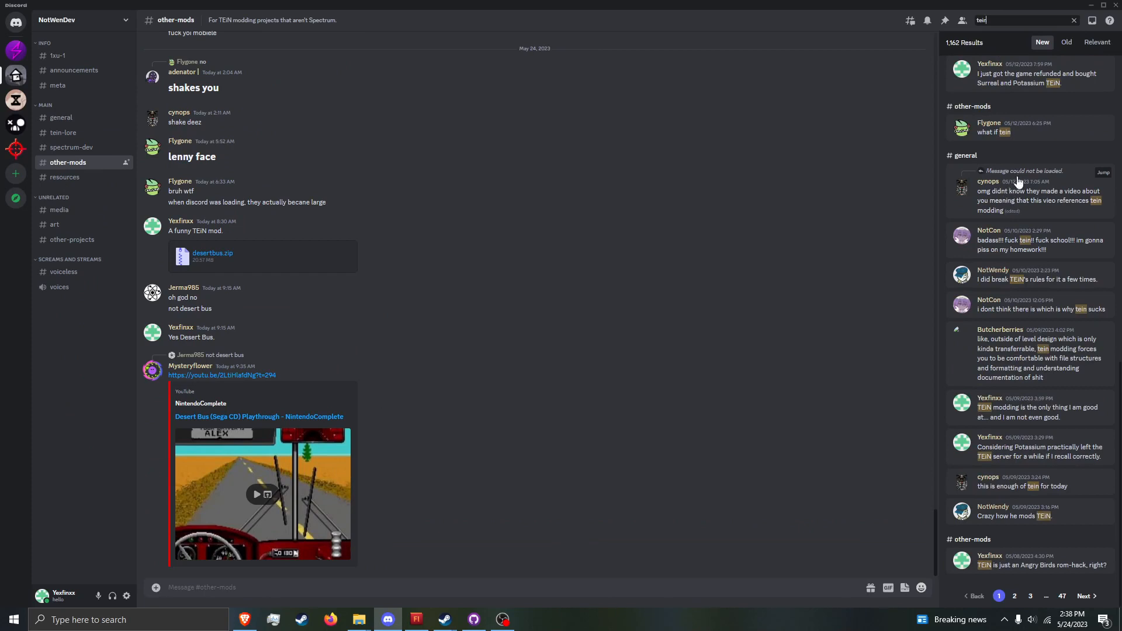
Step: Replace the search with a filter for messages from your own account that have a file
key("BackSpace")
key("BackSpace")
key("BackSpace")
key("BackSpace")
type("from:finxx")
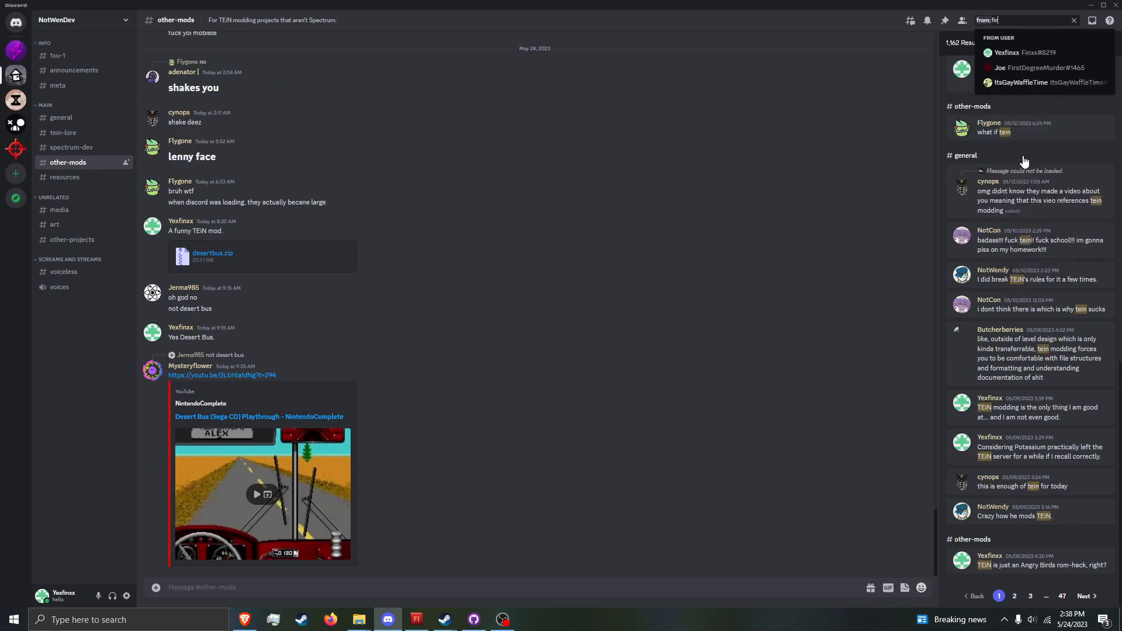
left_click(1022, 52)
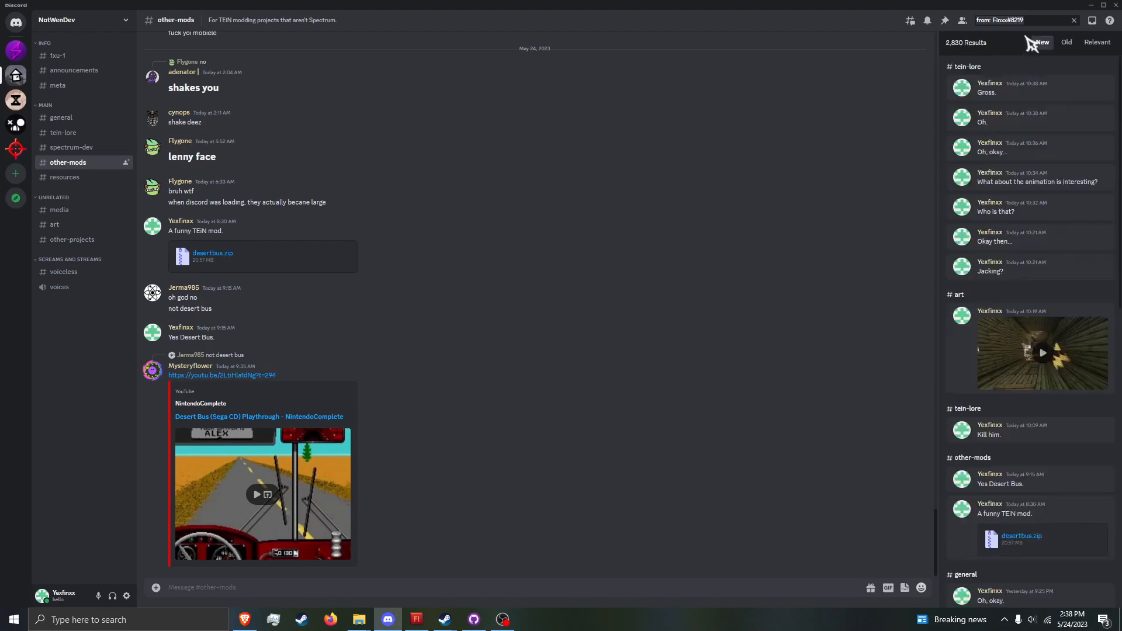
type("has: f")
left_click(1028, 52)
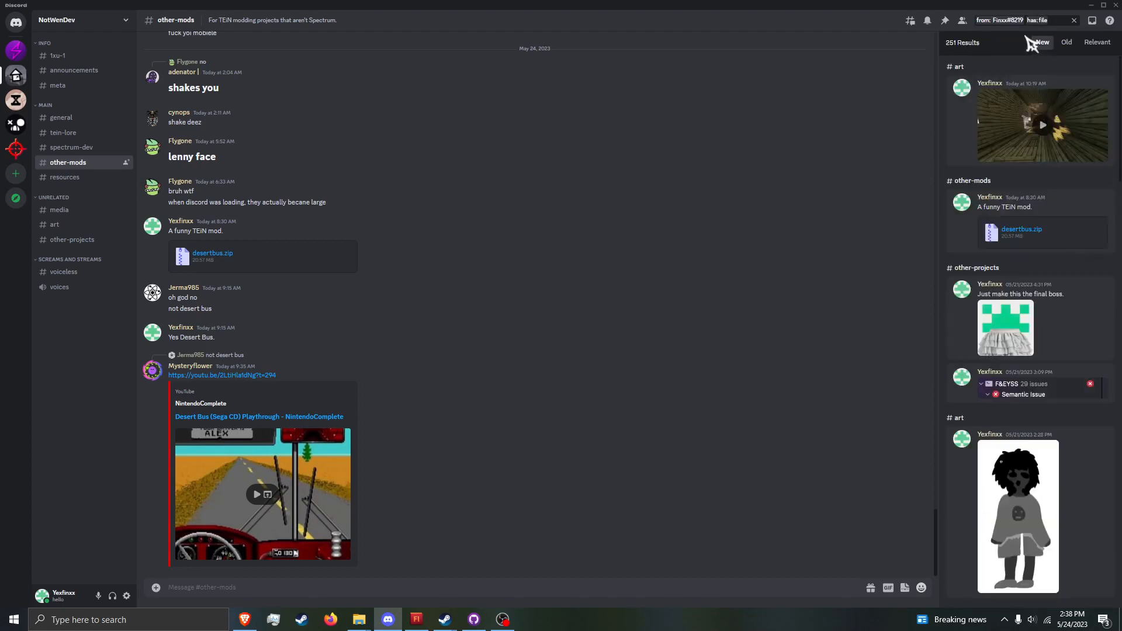
Step: Page through the file search results to find the post sharing a ready-to-go copy of TEiN for modding
scroll(1046, 301, "down", 5)
scroll(1063, 312, "down", 15)
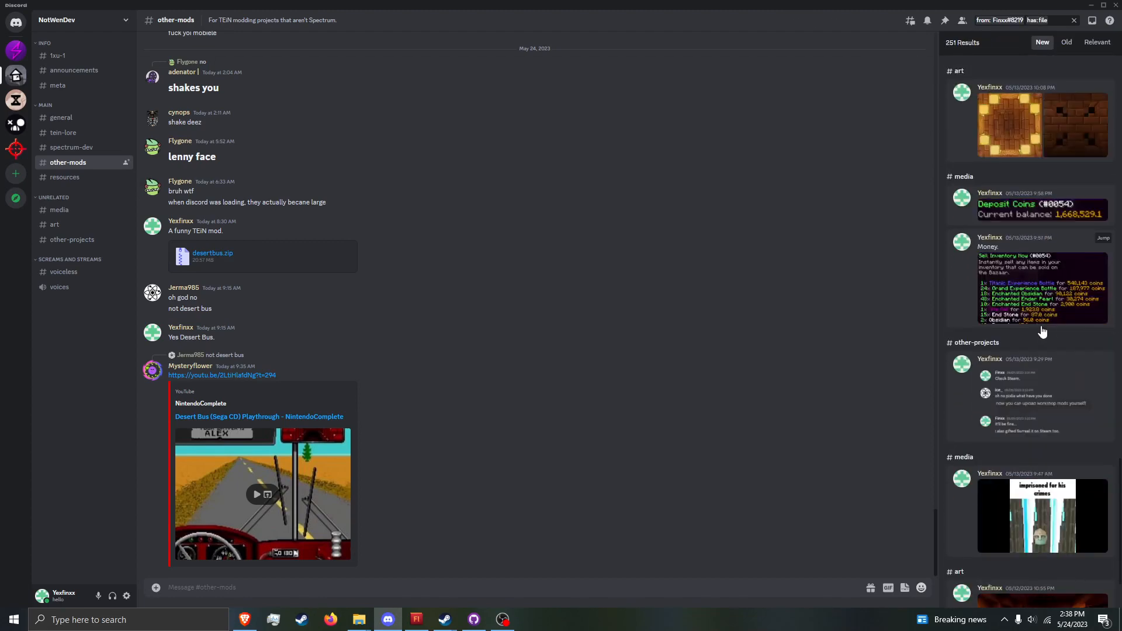
left_click(1082, 596)
scroll(1028, 462, "down", 5)
scroll(1021, 462, "down", 10)
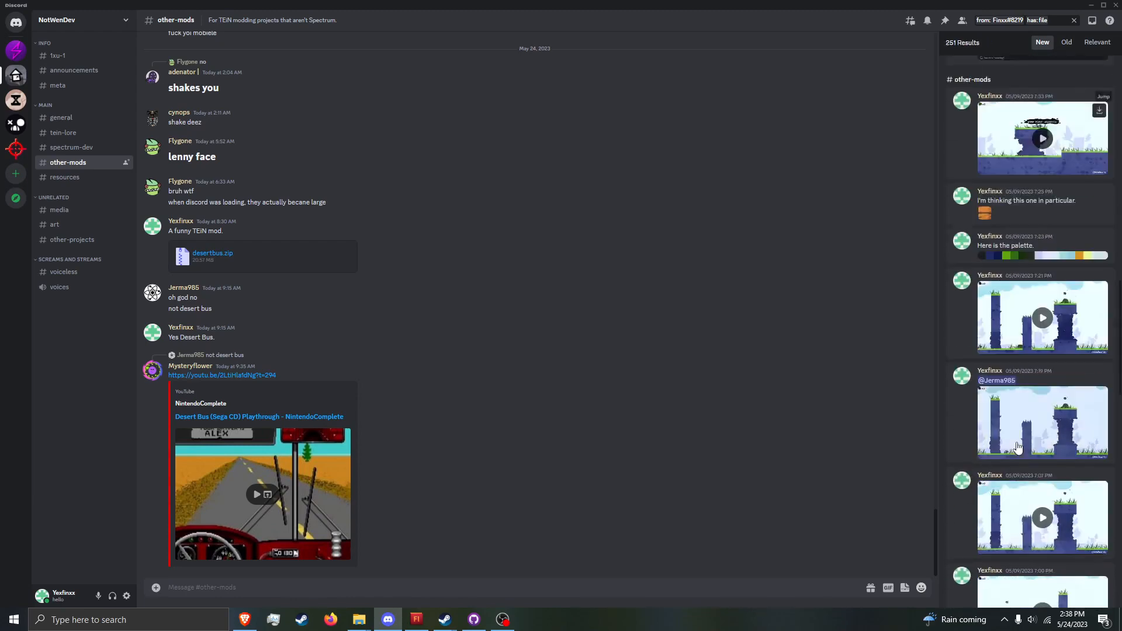
scroll(1039, 522, "down", 5)
left_click(1089, 597)
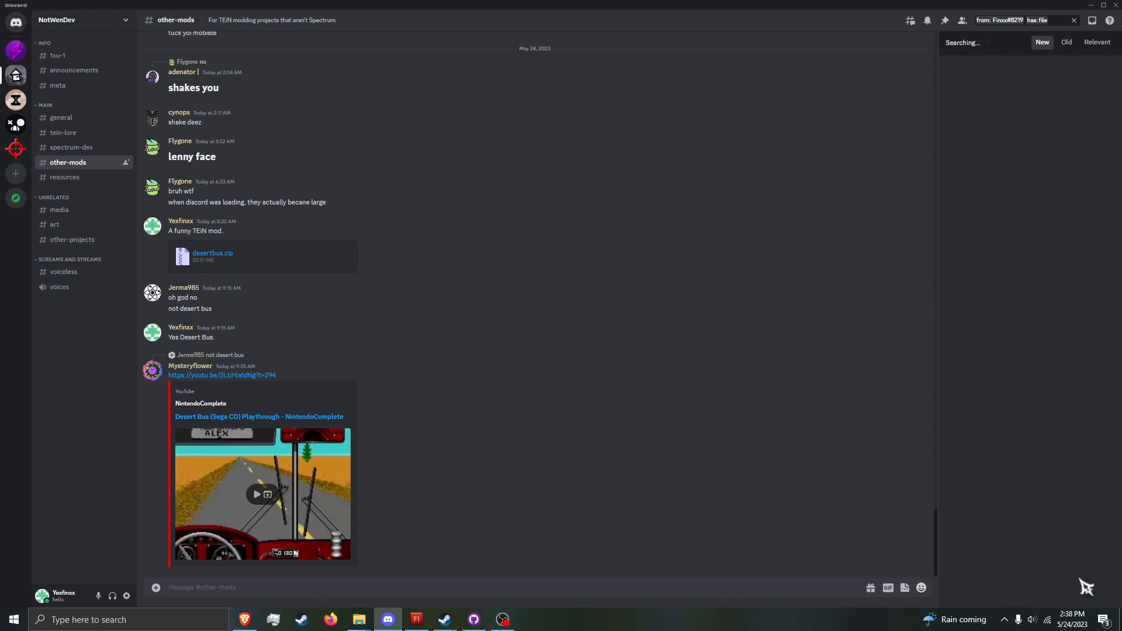
scroll(1052, 508, "down", 3)
scroll(1057, 503, "down", 10)
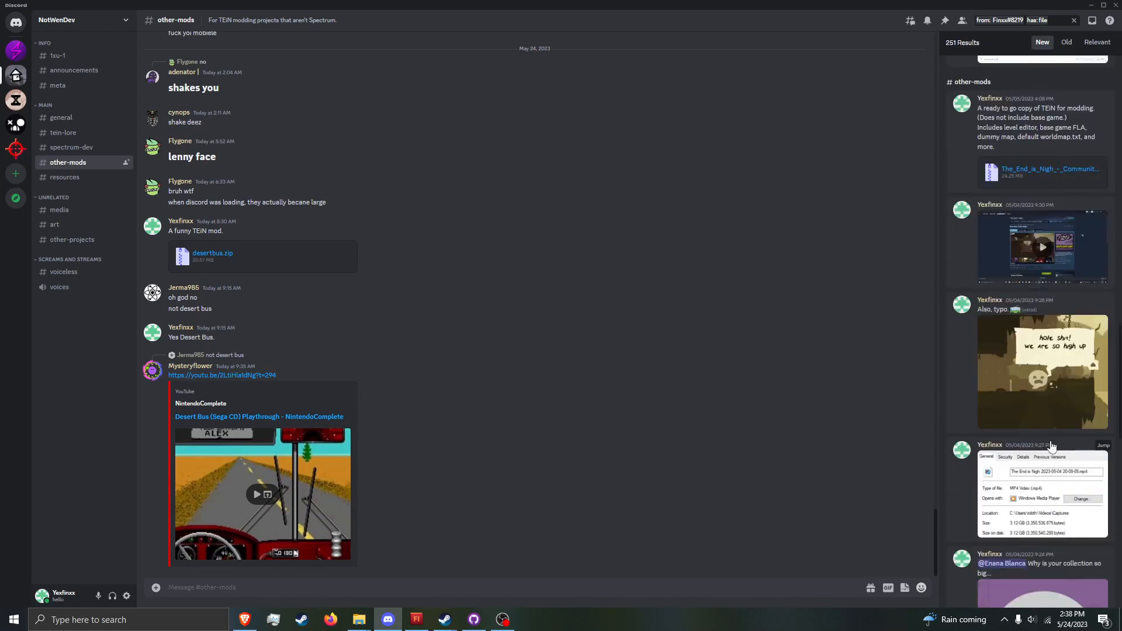
Step: Clear the search and download The_End_is_Nigh_-_Community_Edition.zip from the May 5 post in other-mods to the Desktop
left_click(1073, 18)
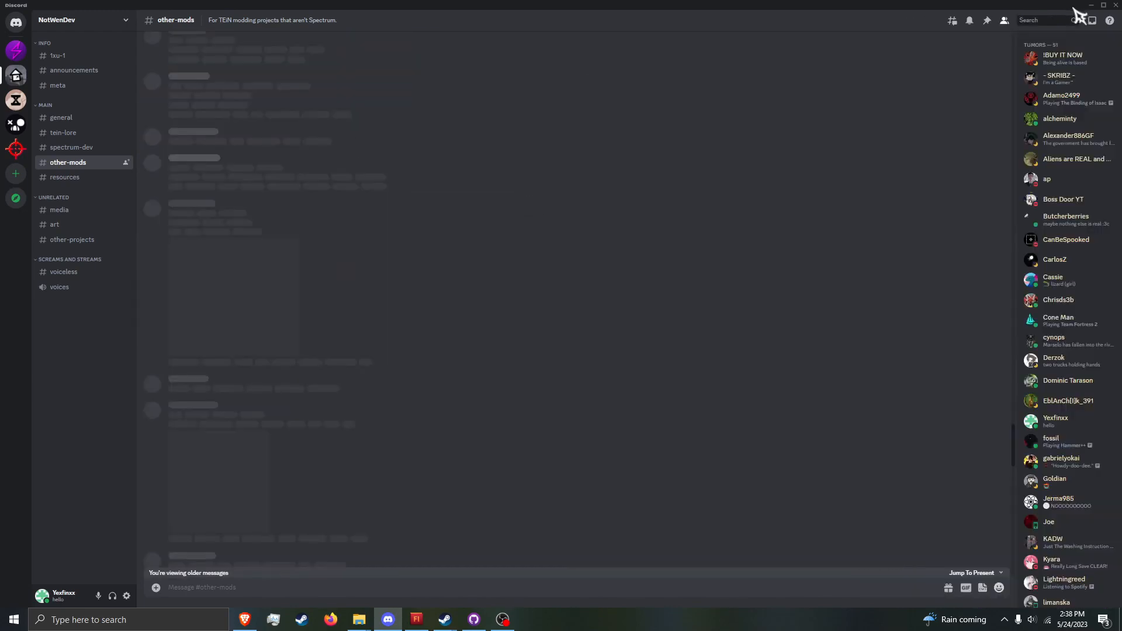
scroll(678, 498, "down", 15)
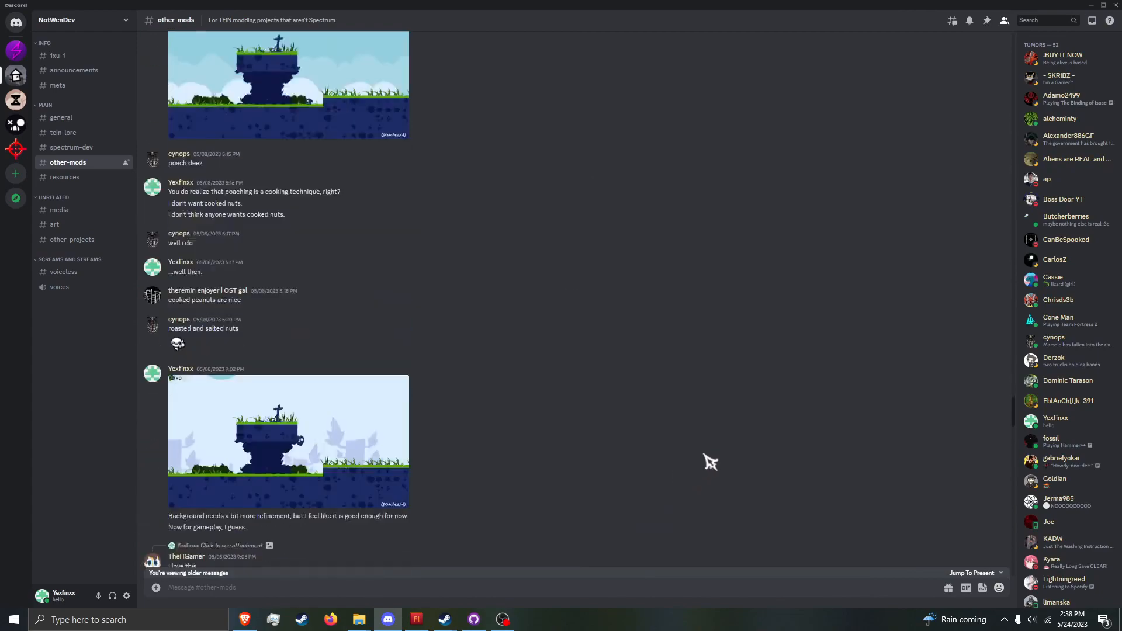
scroll(614, 388, "up", 15)
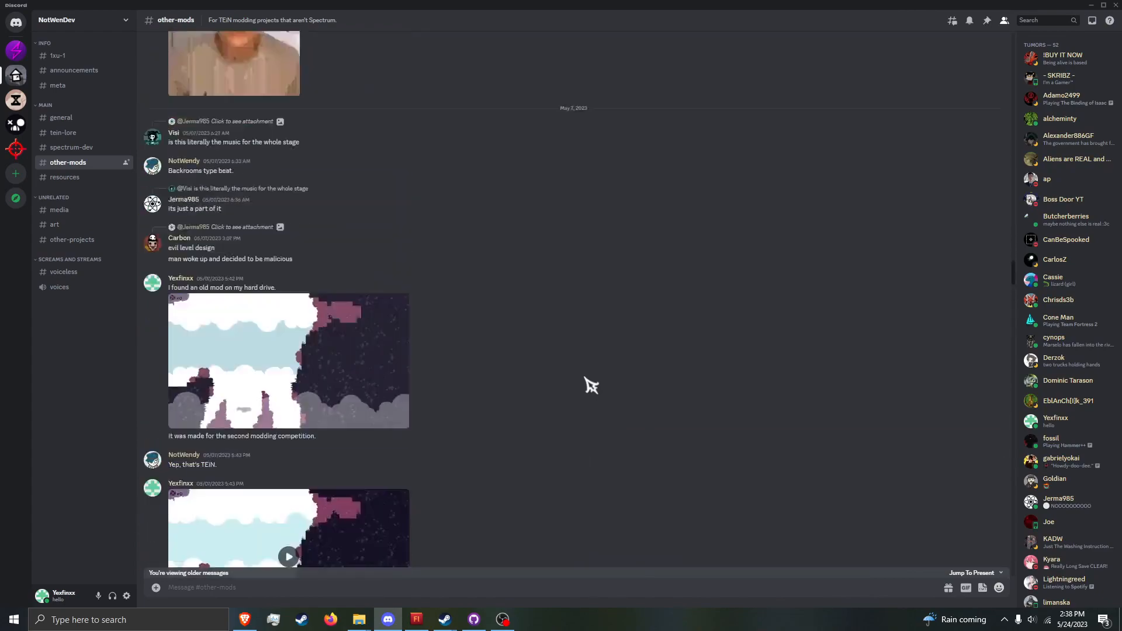
scroll(590, 385, "up", 15)
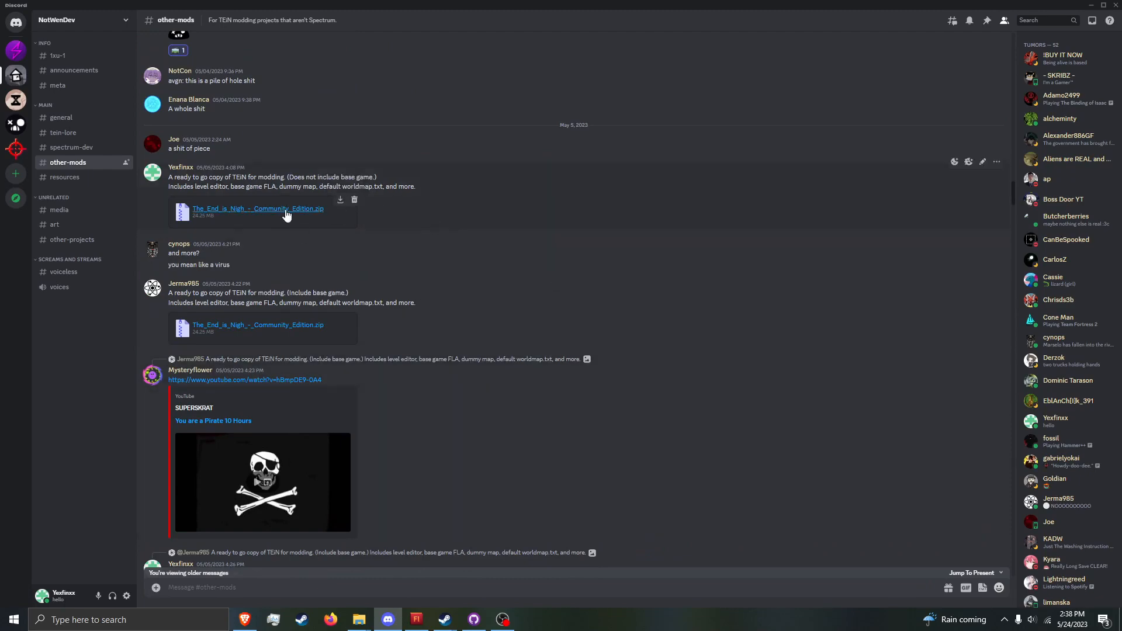
left_click(287, 209)
left_click(566, 338)
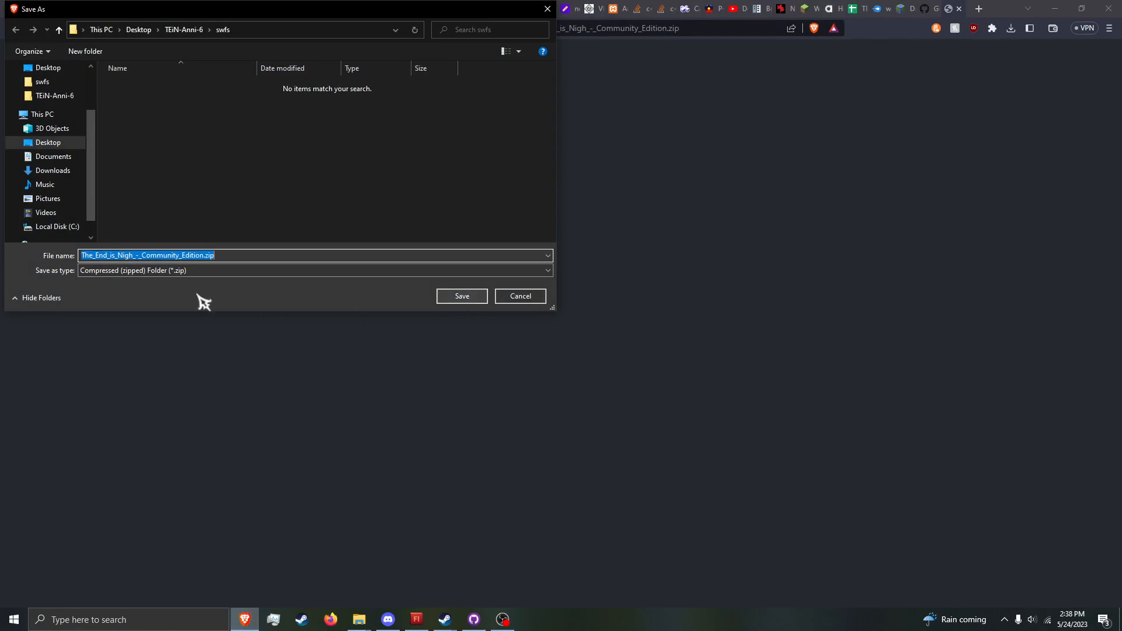
left_click(51, 142)
left_click(460, 298)
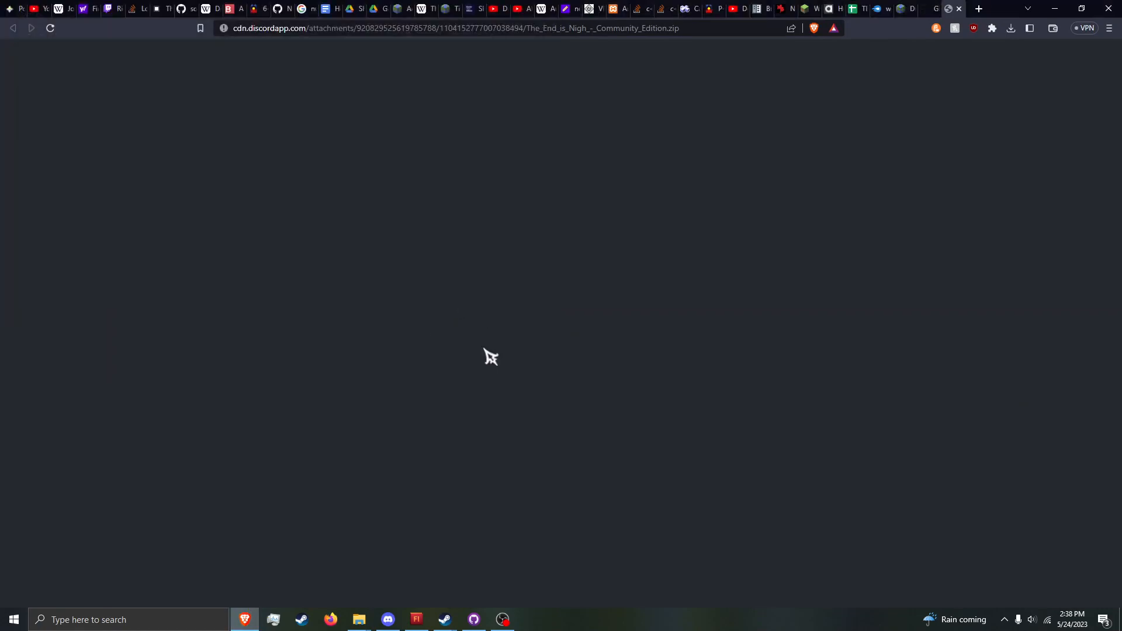
Step: Move the downloaded zip to a free spot on the desktop and open its The End is Nigh - Community Edition folder
key("super+d")
left_click_drag(21, 20, 333, 199)
double_click(333, 198)
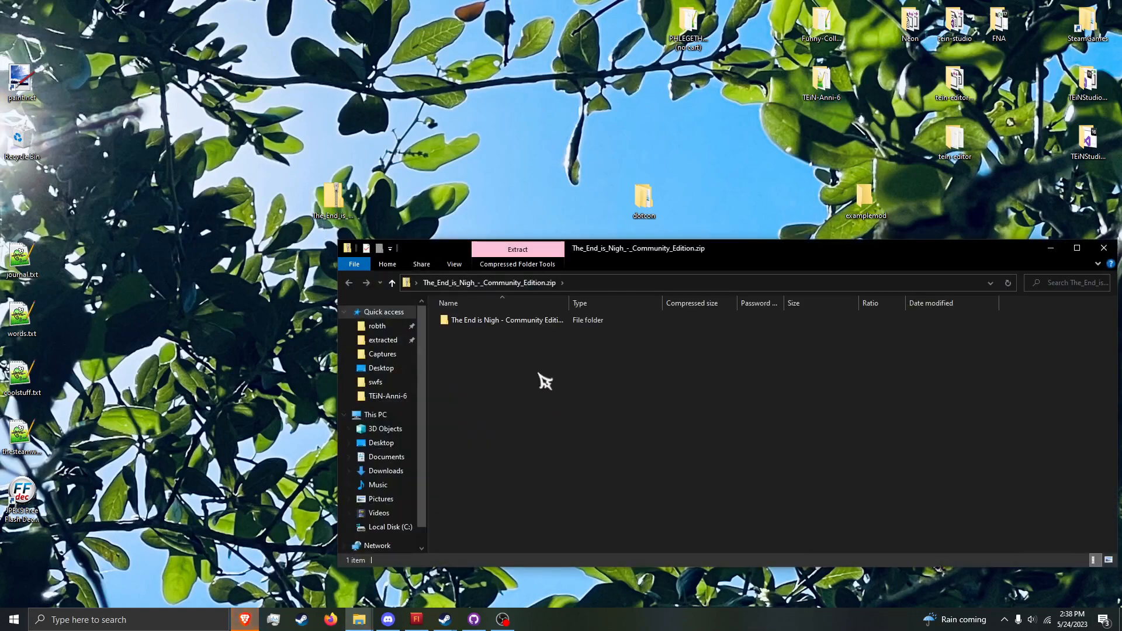
double_click(506, 323)
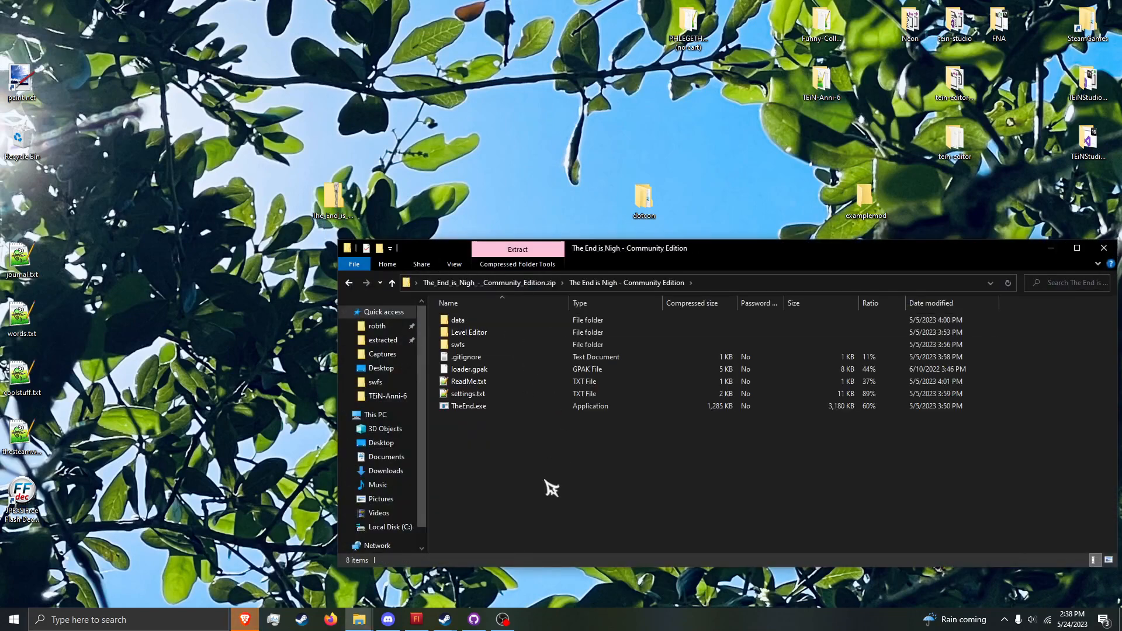
Step: Select everything in the archive folder, shift its window lower and open the desktop's examplemod folder
left_click_drag(508, 487, 579, 295)
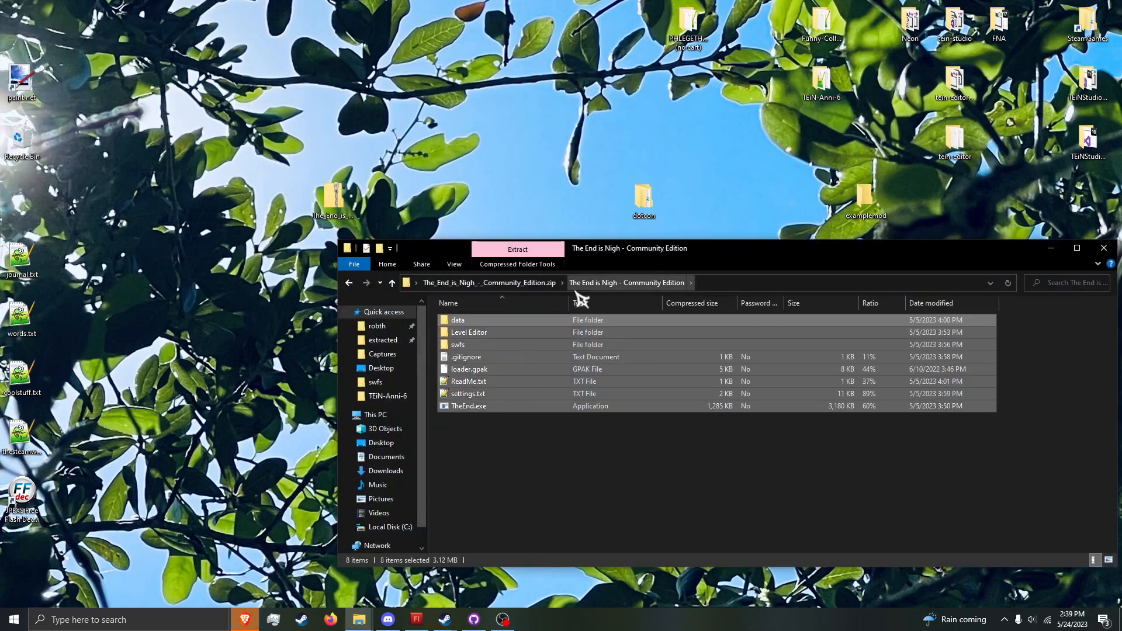
left_click_drag(546, 391, 704, 56)
left_click_drag(612, 108, 518, 114)
left_click_drag(603, 252, 584, 349)
double_click(865, 199)
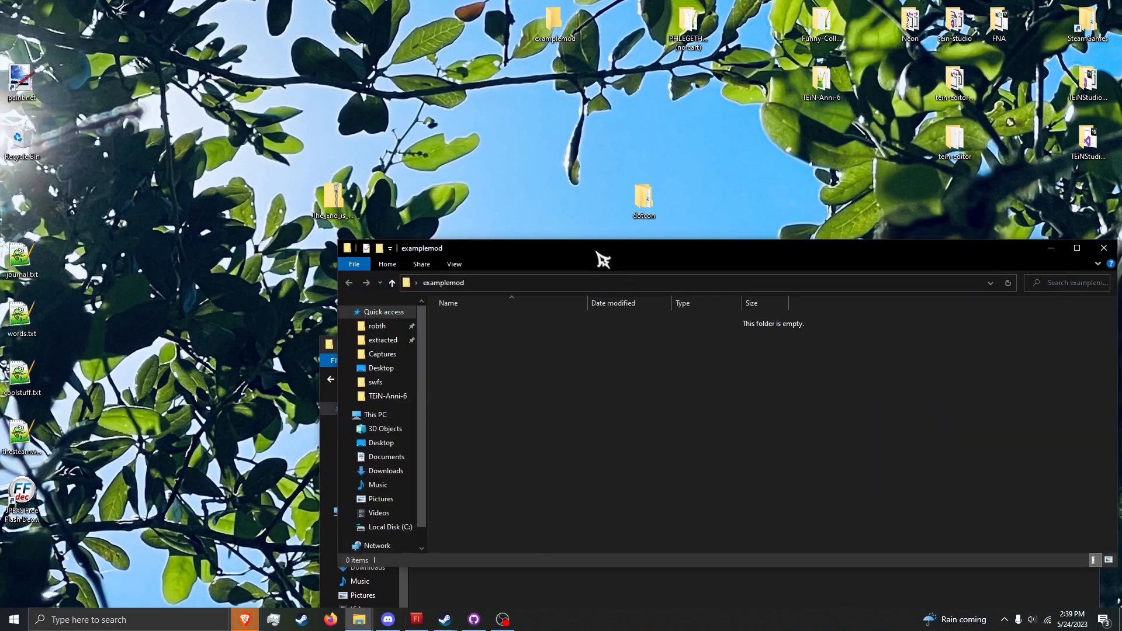
Step: Copy all the selected archive items into the examplemod folder and close the archive window
left_click(608, 596)
left_click_drag(666, 557, 493, 285)
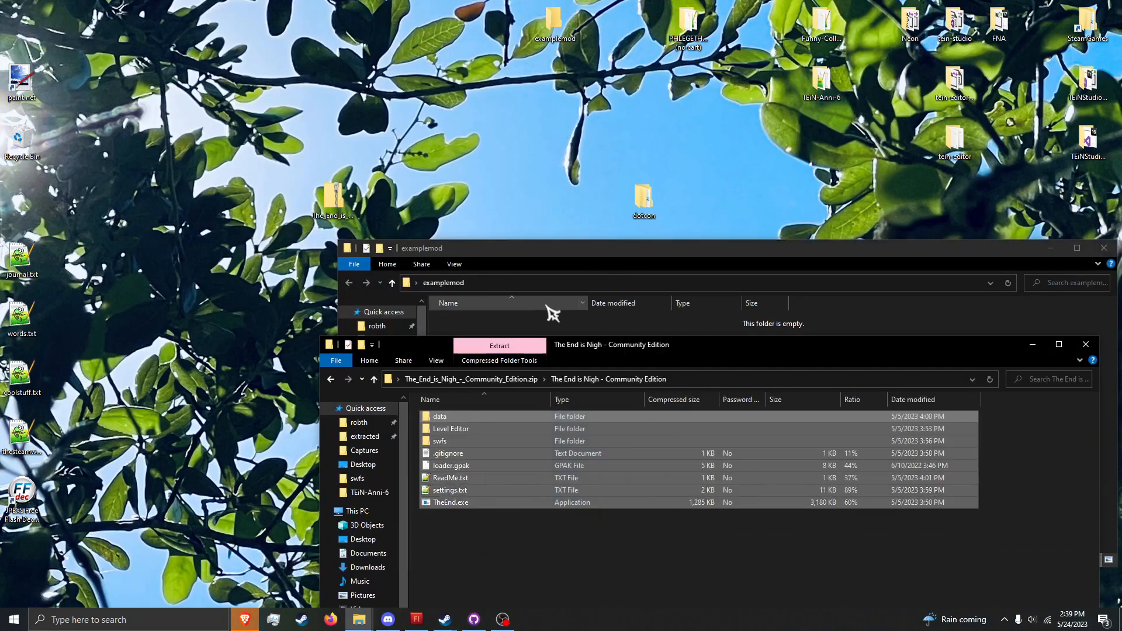
left_click(565, 338)
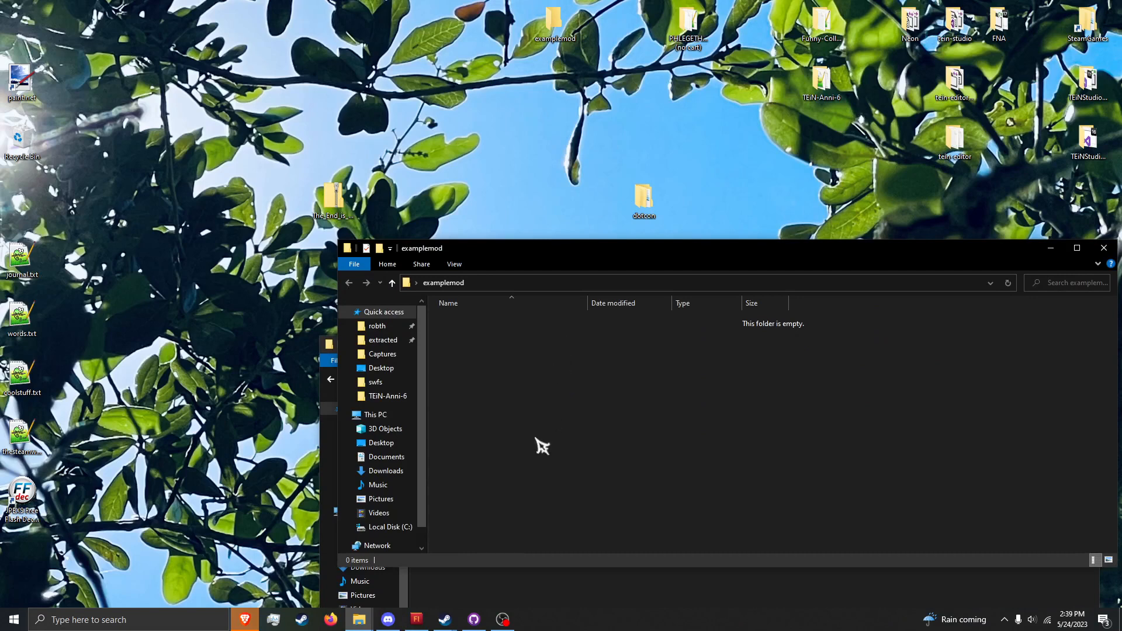
left_click(549, 584)
left_click_drag(546, 562, 497, 374)
left_click_drag(498, 426, 555, 324)
left_click(555, 590)
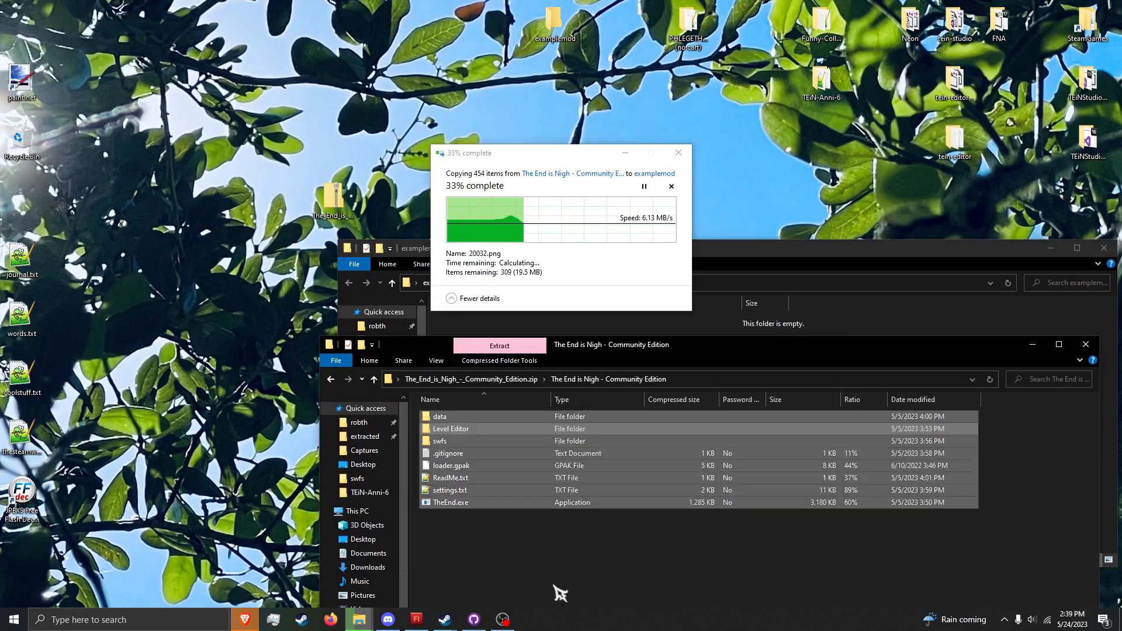
left_click(1088, 346)
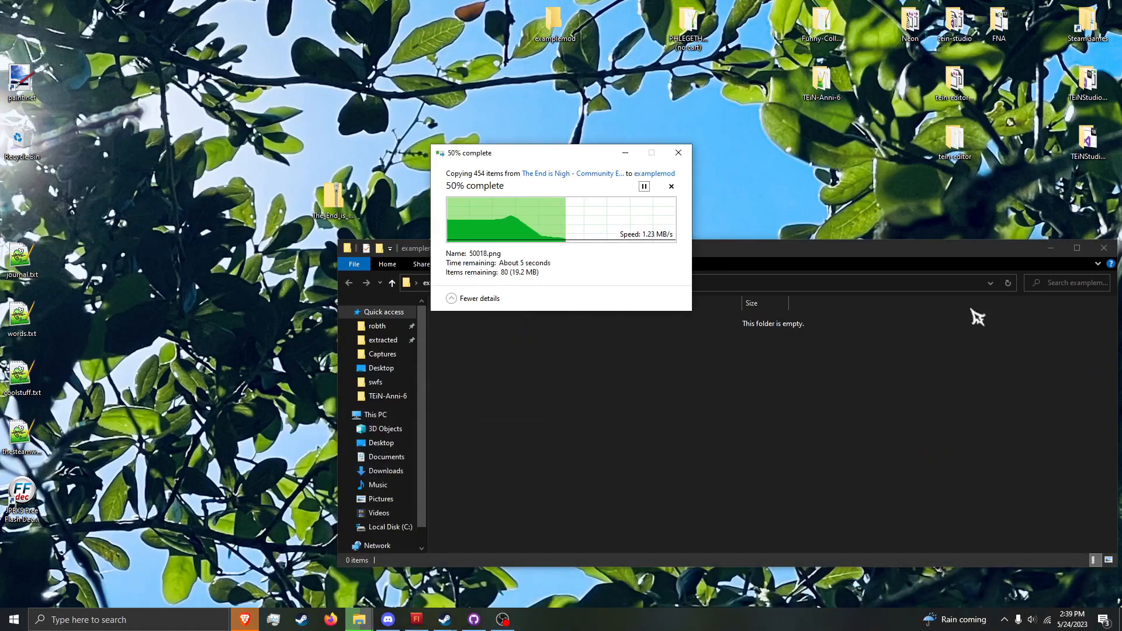
Step: Switch to GitHub Desktop and review examplemod's changed files: .gitattributes, .gitignore and those in data and swfs
left_click(244, 620)
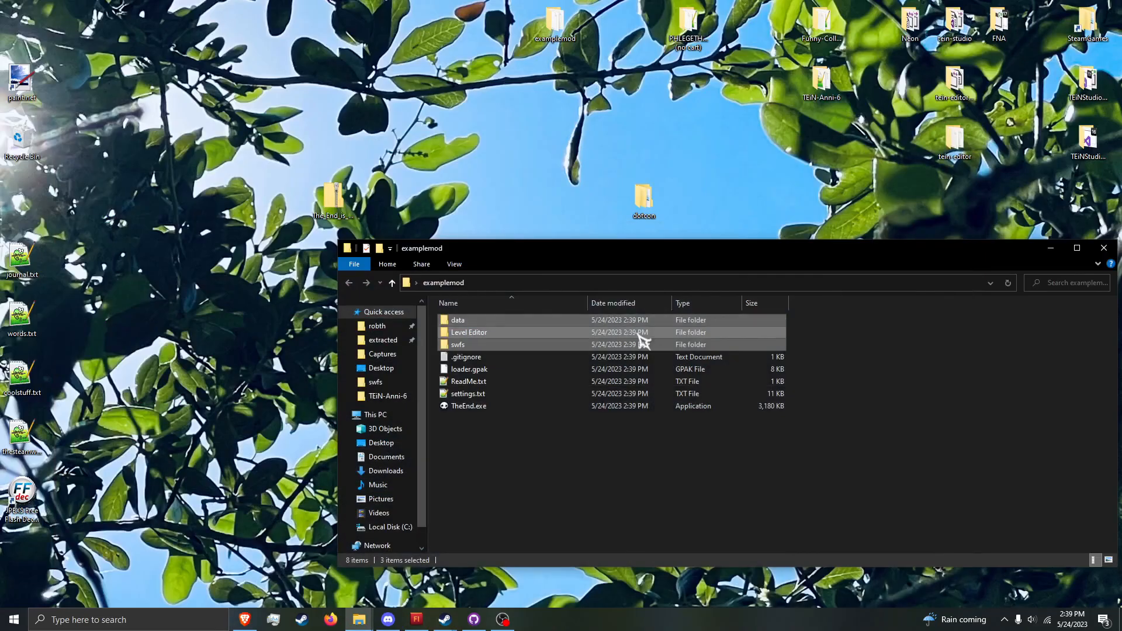
left_click_drag(657, 485, 727, 498)
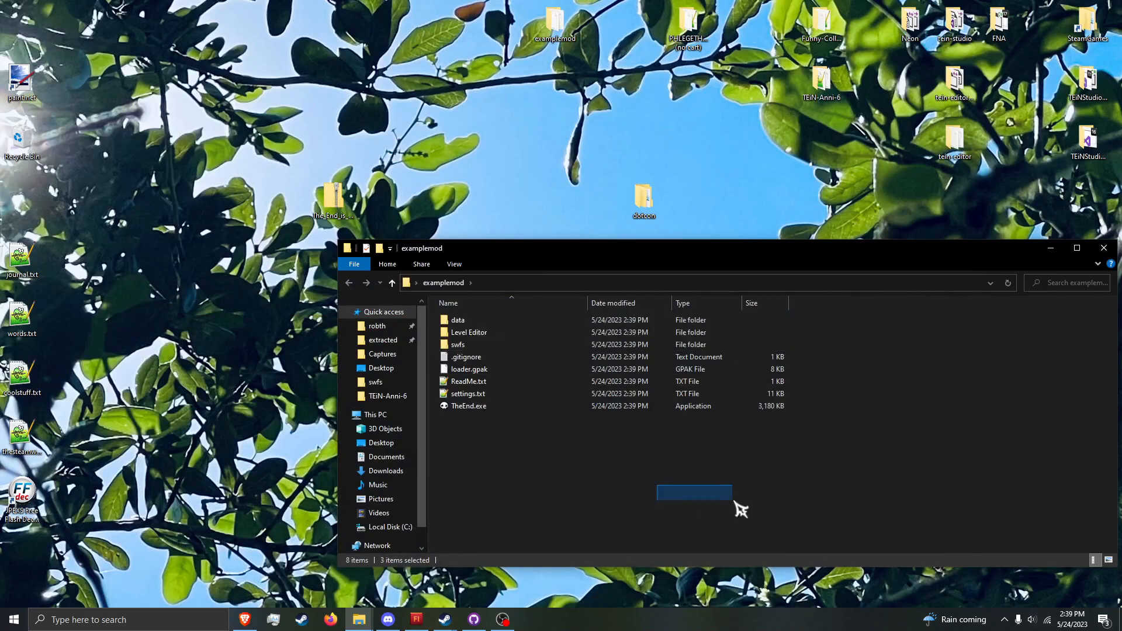
left_click(474, 619)
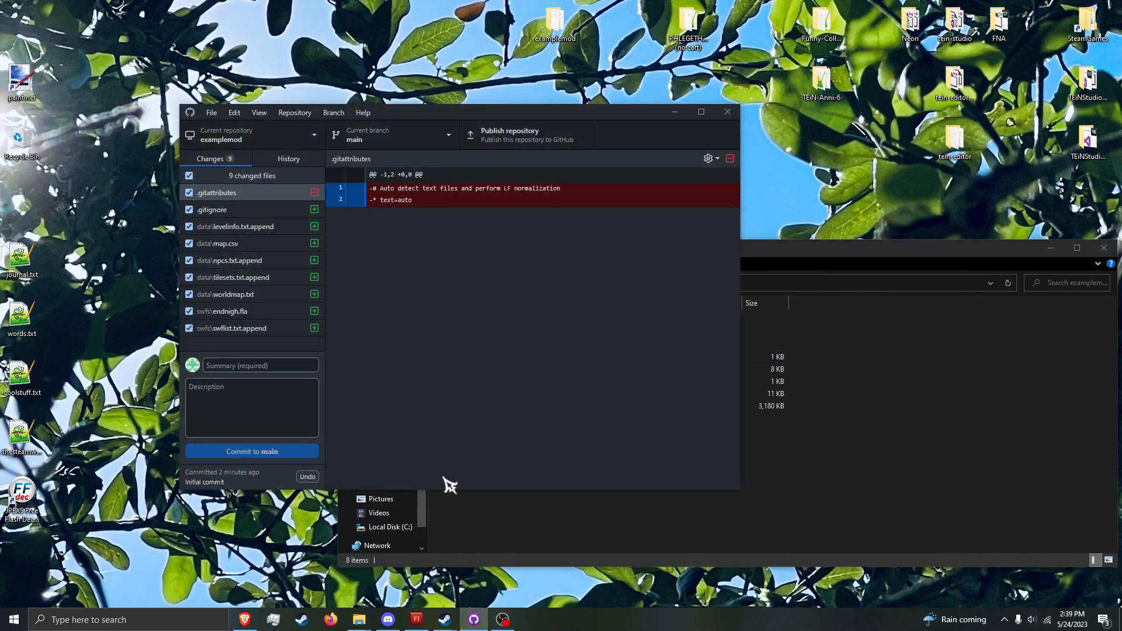
left_click(227, 213)
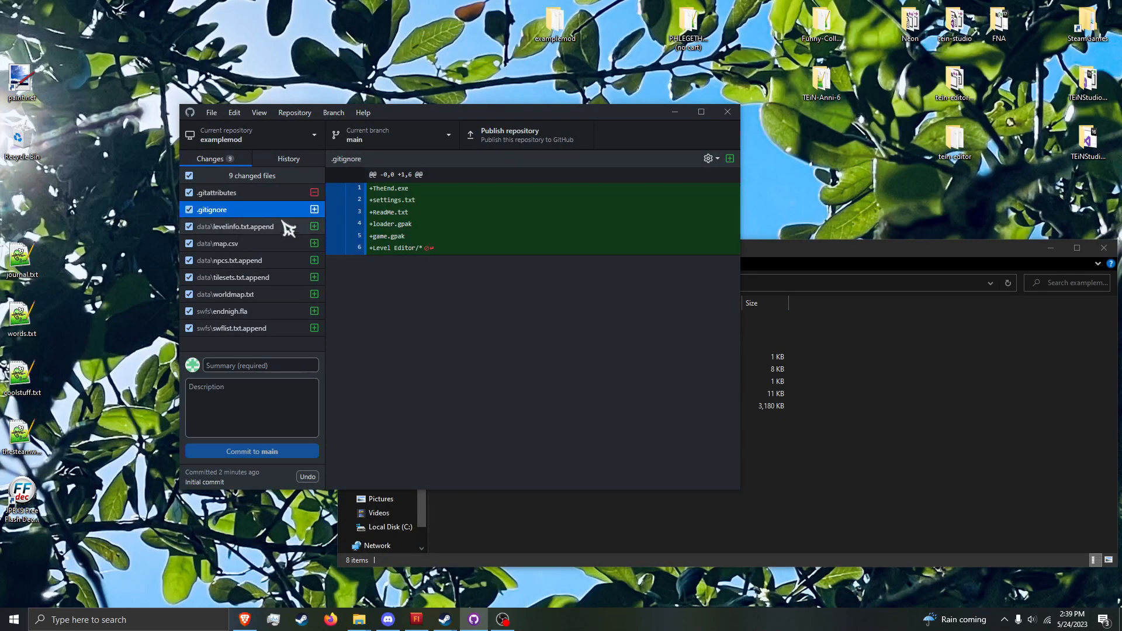
left_click(241, 194)
left_click(252, 227)
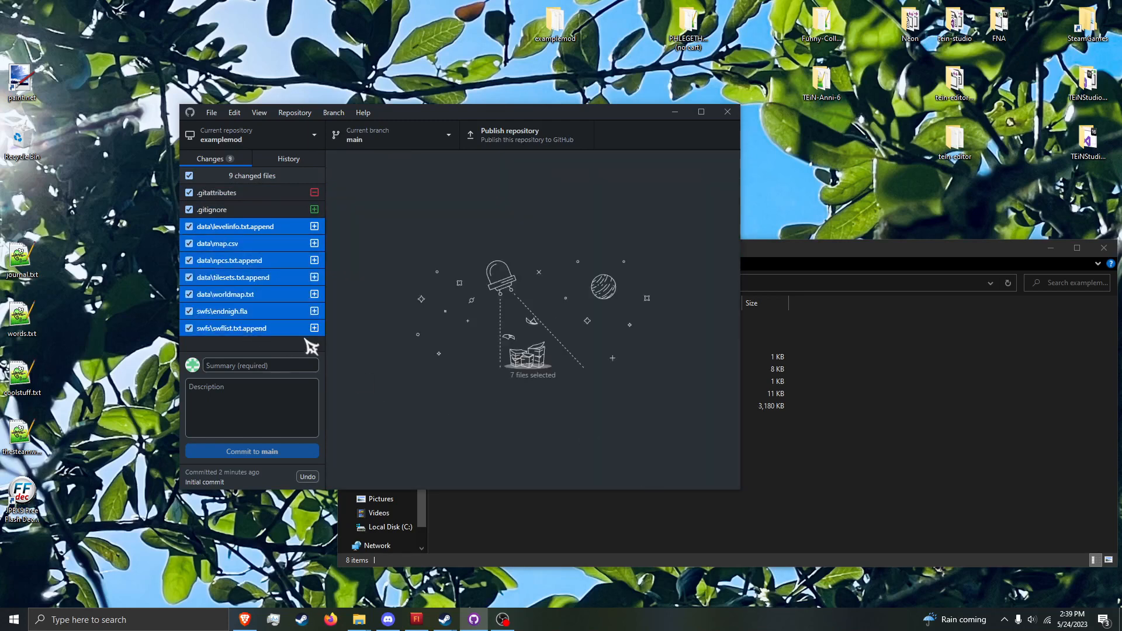
left_click(675, 113)
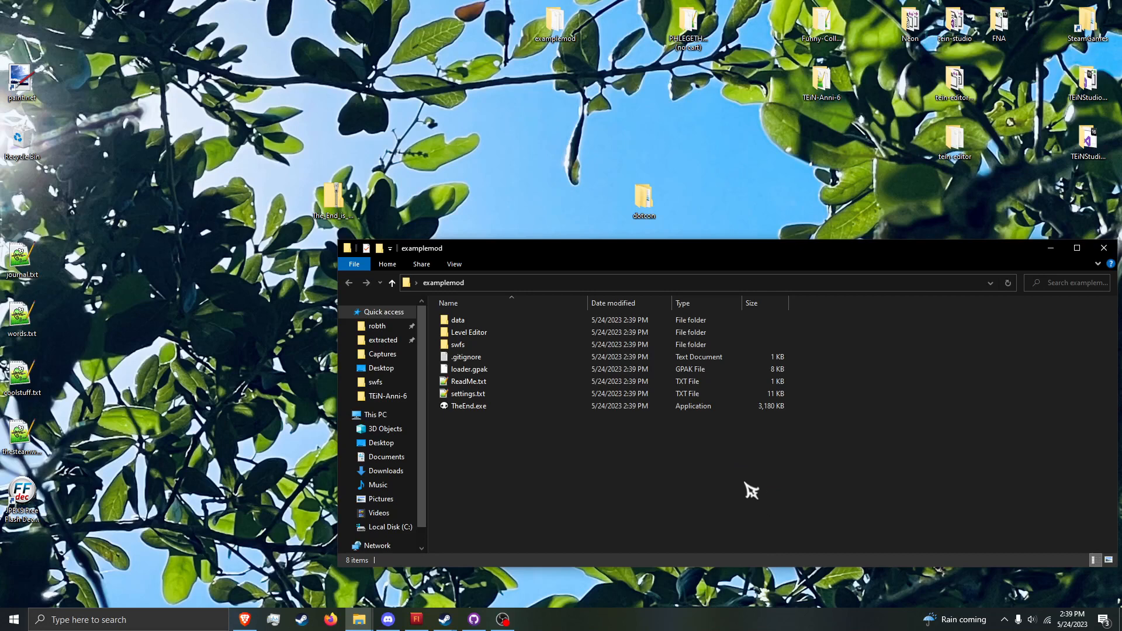
Step: Run TheEnd.exe from the examplemod folder, allowing it past the SmartScreen block
mouse_move(795, 468)
left_mouse_down()
mouse_move(693, 397)
mouse_move(688, 373)
mouse_move(752, 427)
left_mouse_up()
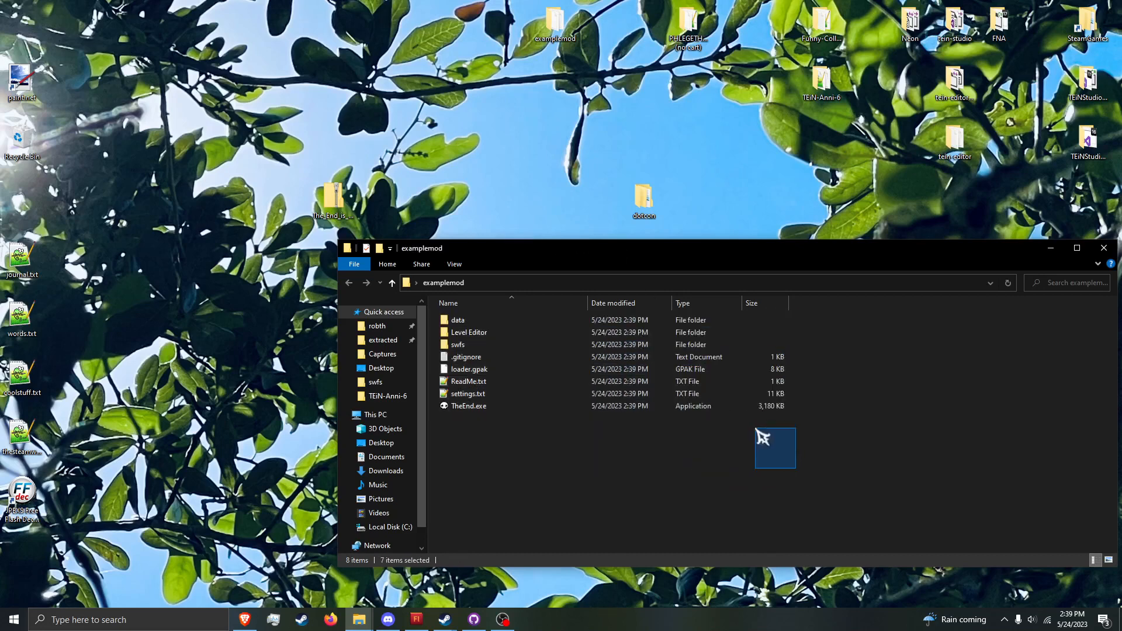
double_click(692, 407)
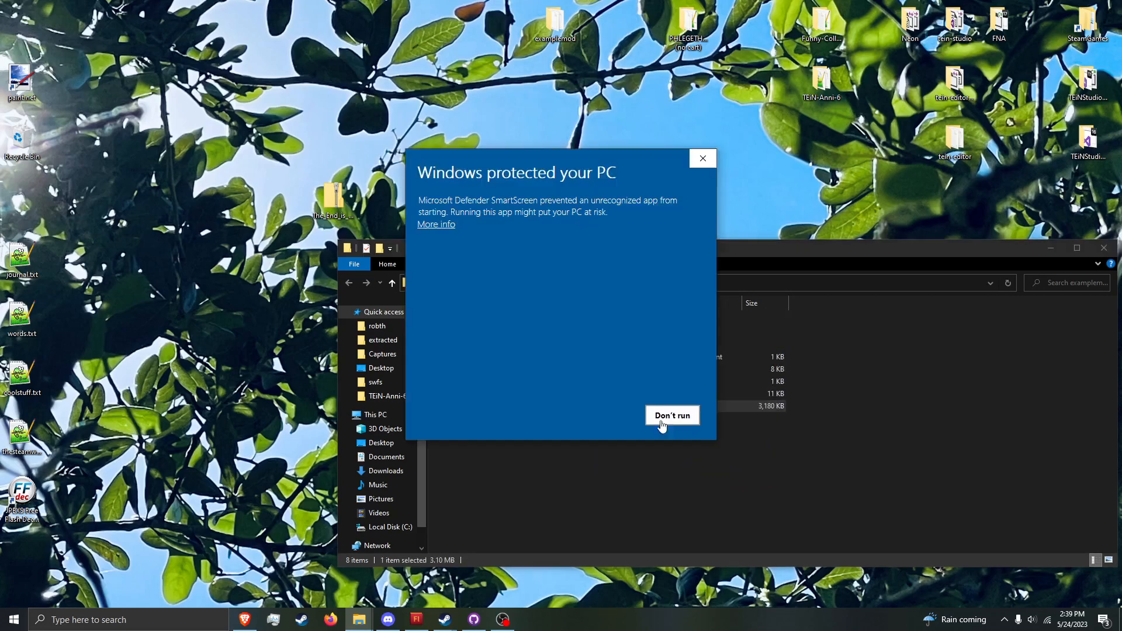
left_click(432, 231)
left_click(612, 416)
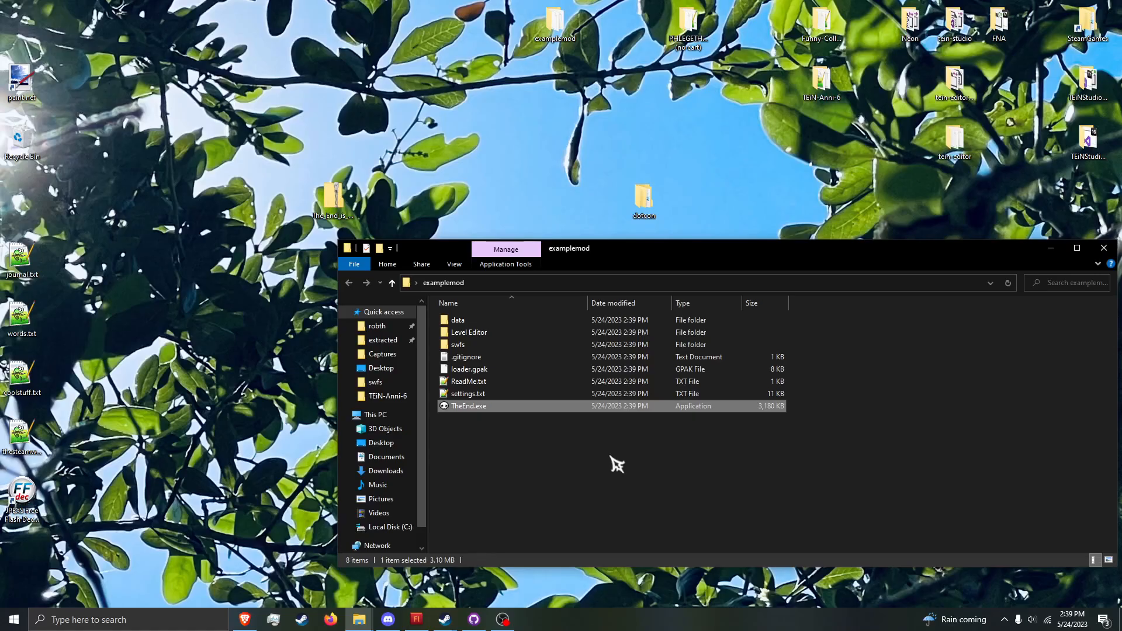
Step: Switch to Steam and open the local files folder of The End Is Nigh from the library
left_click(445, 619)
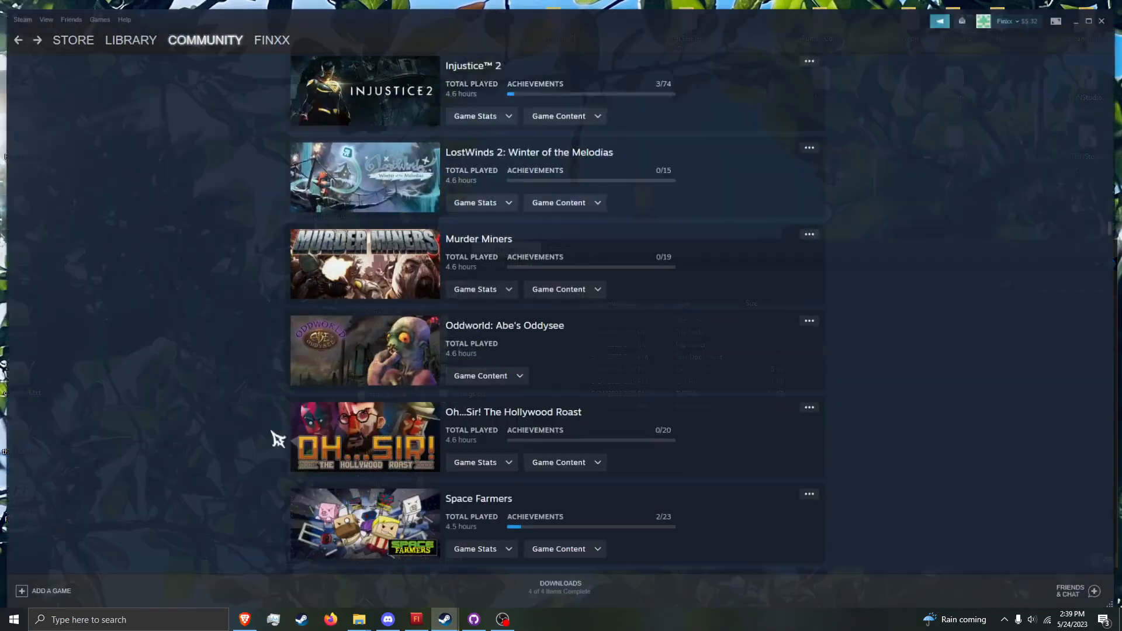
left_click(105, 26)
scroll(60, 313, "up", 6)
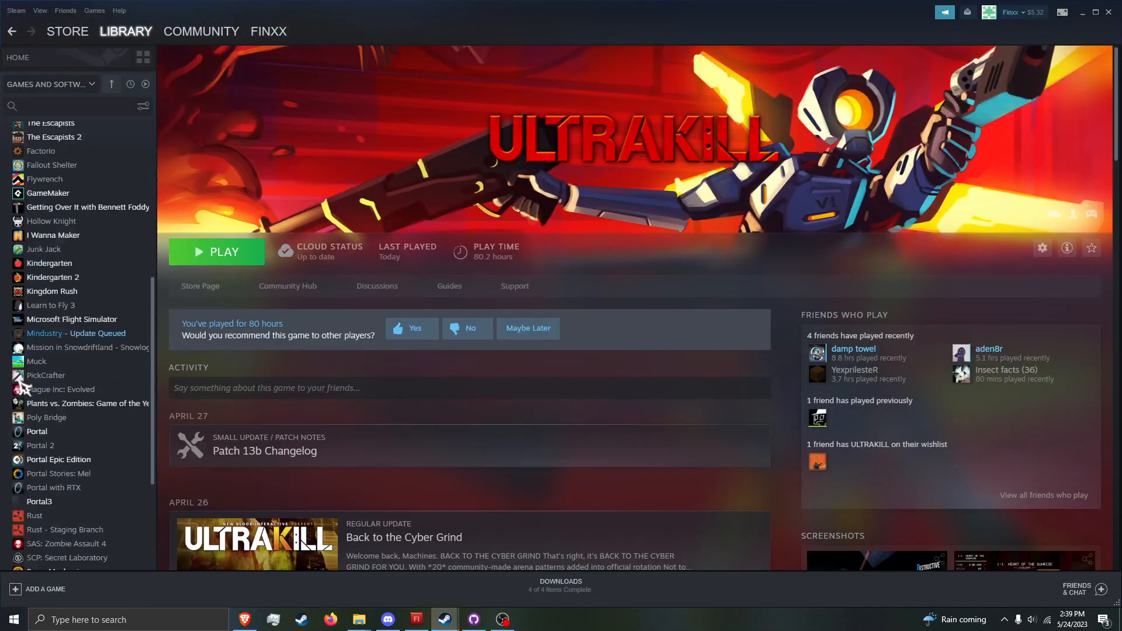
scroll(65, 318, "up", 3)
left_click(55, 142)
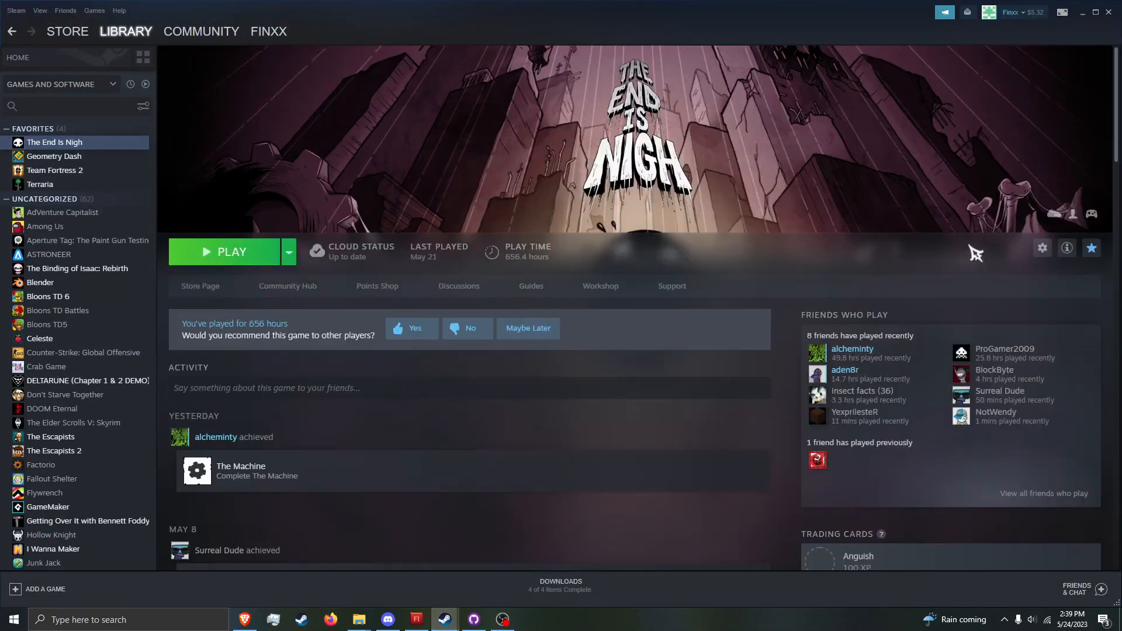
left_click(1043, 250)
mouse_move(970, 302)
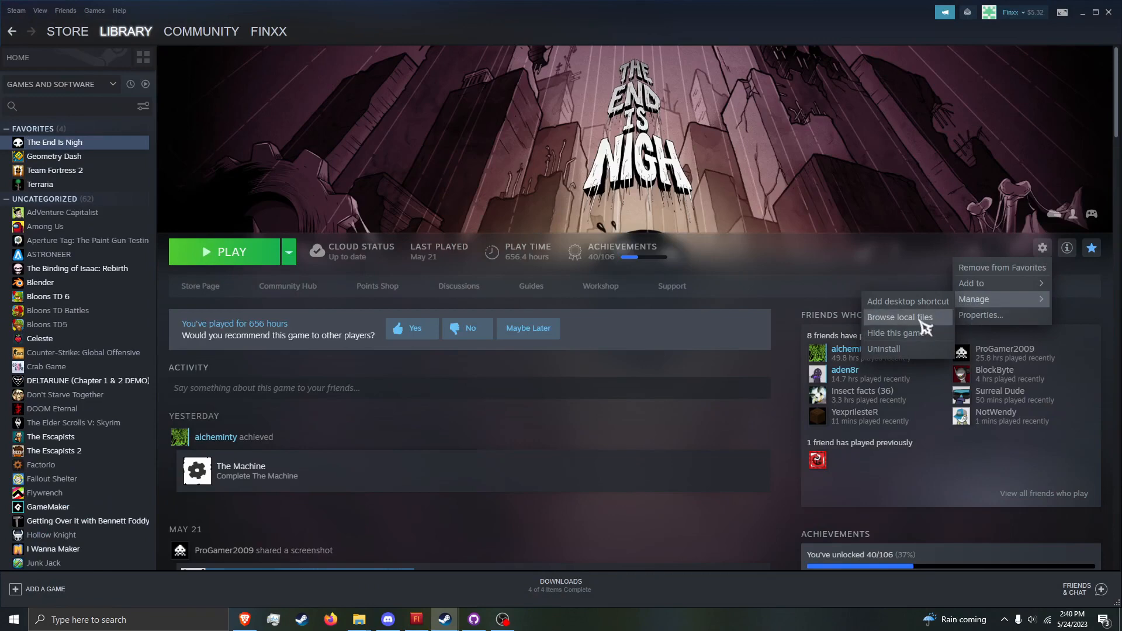
left_click(926, 328)
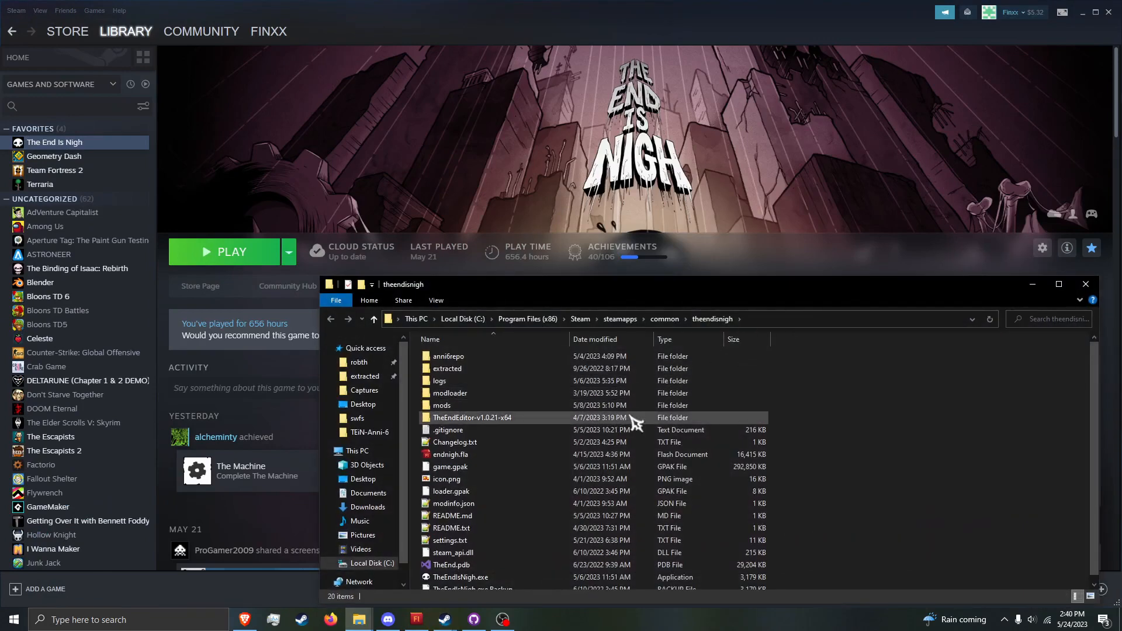
Step: Copy game.gpak from The End Is Nigh's local files folder into the examplemod folder on the desktop
scroll(606, 445, "down", 1)
left_click(591, 461)
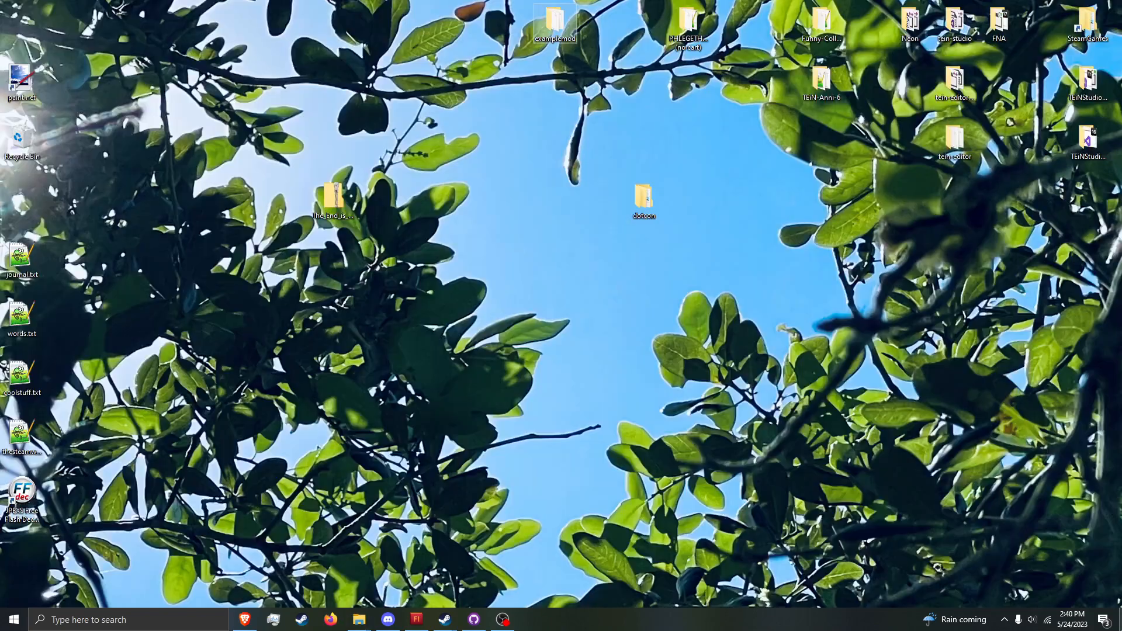
left_click(1120, 620)
double_click(564, 21)
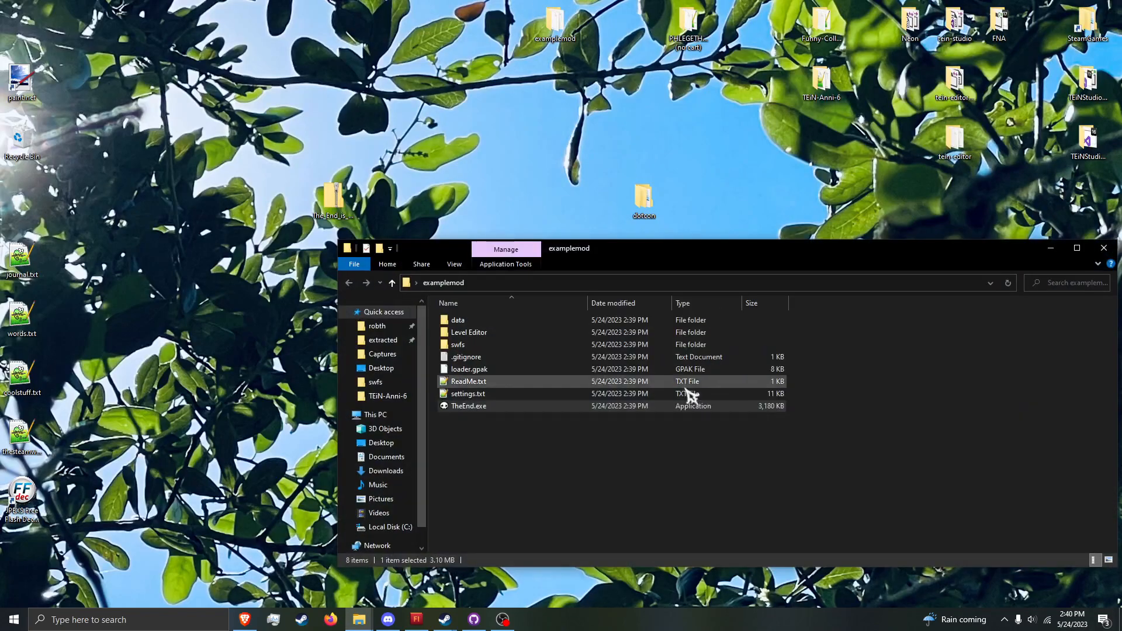
key("ctrl+v")
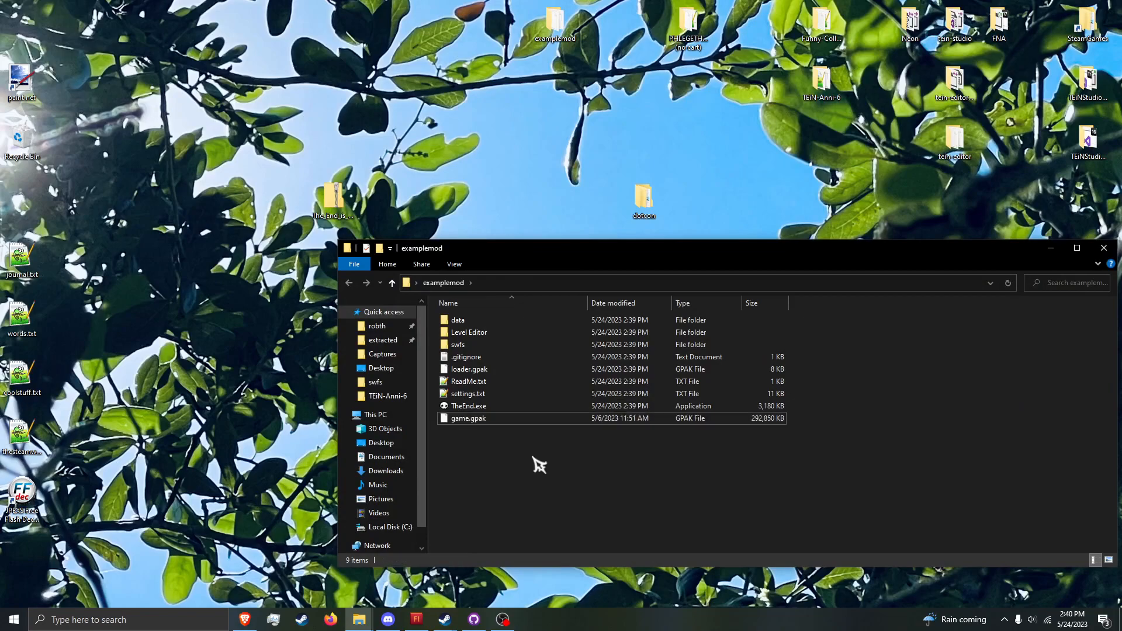
Step: Test TheEnd.exe from the examplemod folder by going to the save selection, then quit the game
double_click(506, 408)
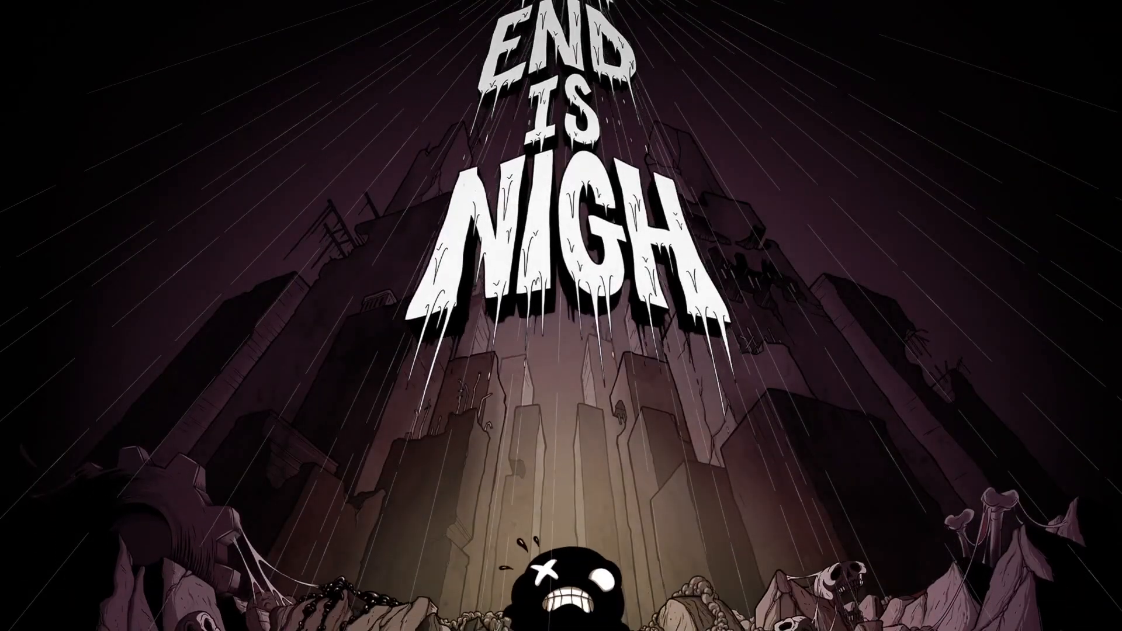
key("Return")
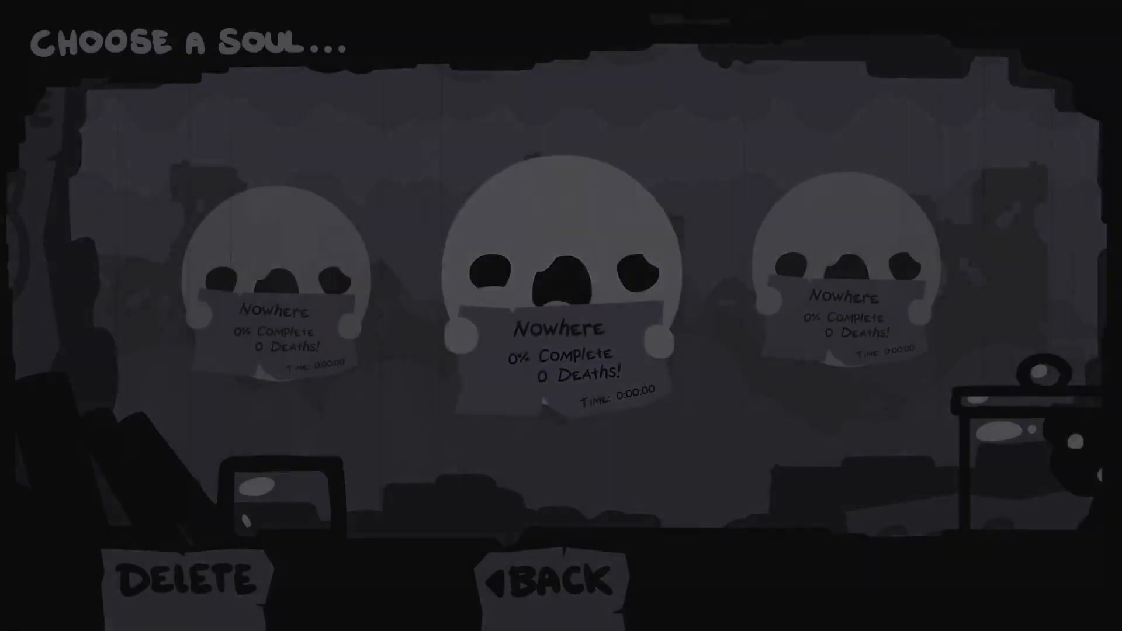
key("Escape")
key("Up")
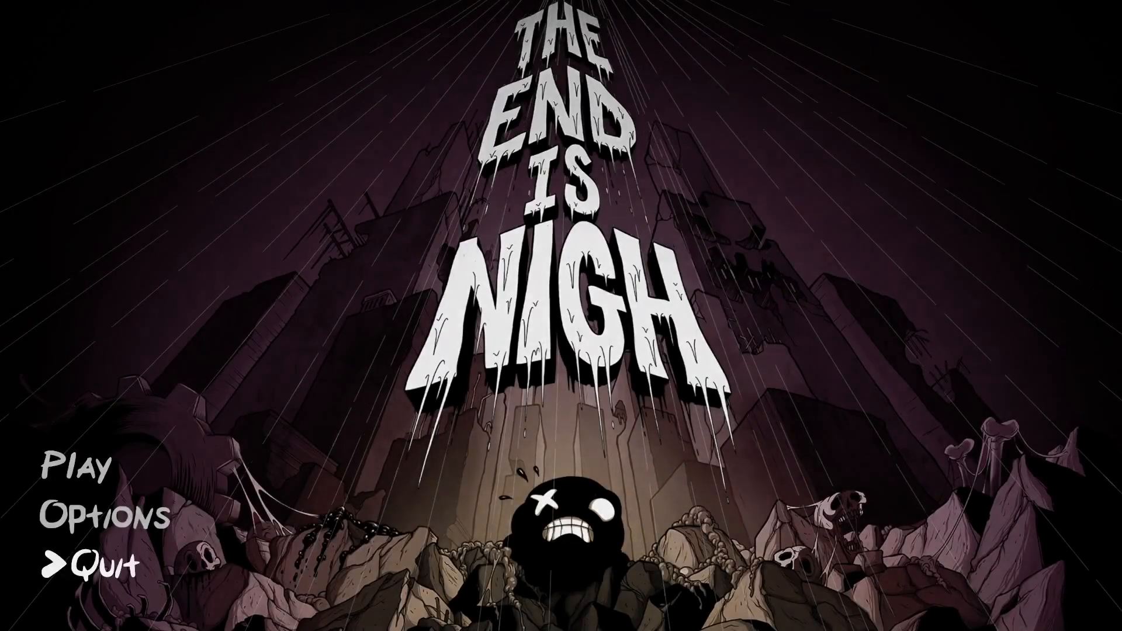
key("Return")
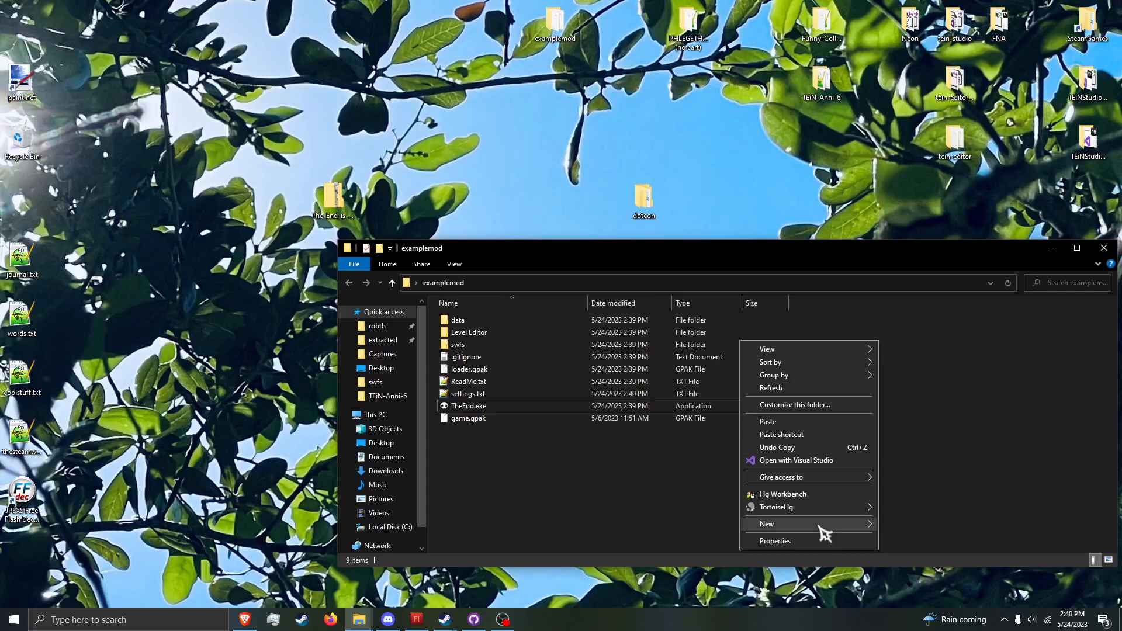
Step: Create a folder named tilemaps inside the examplemod folder and open it
mouse_move(824, 532)
left_click(913, 416)
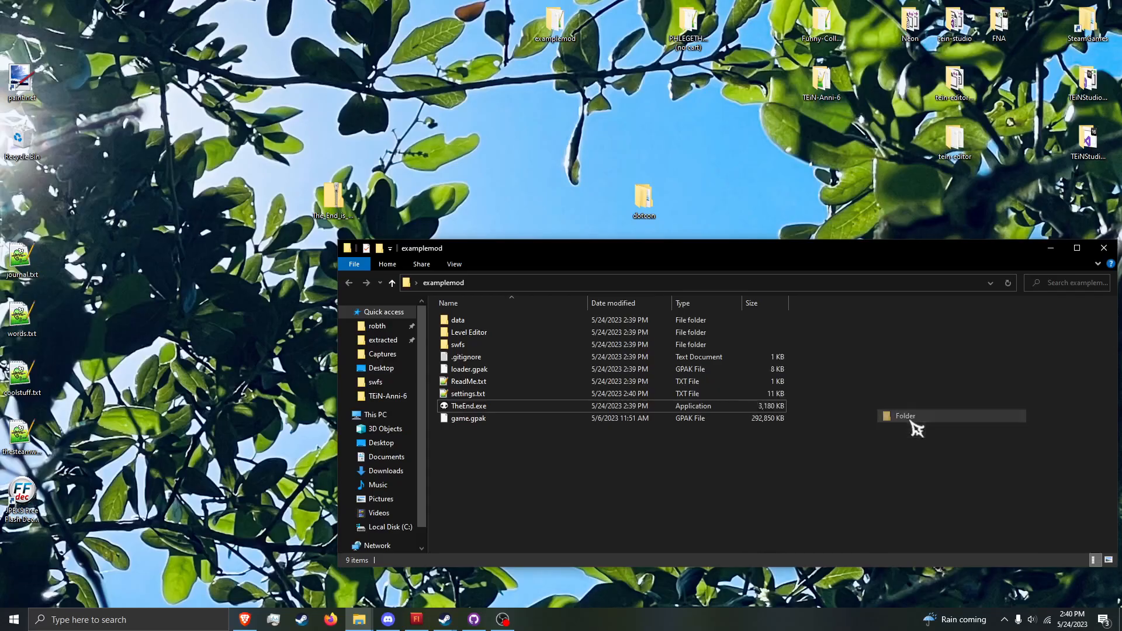
type("tilemap")
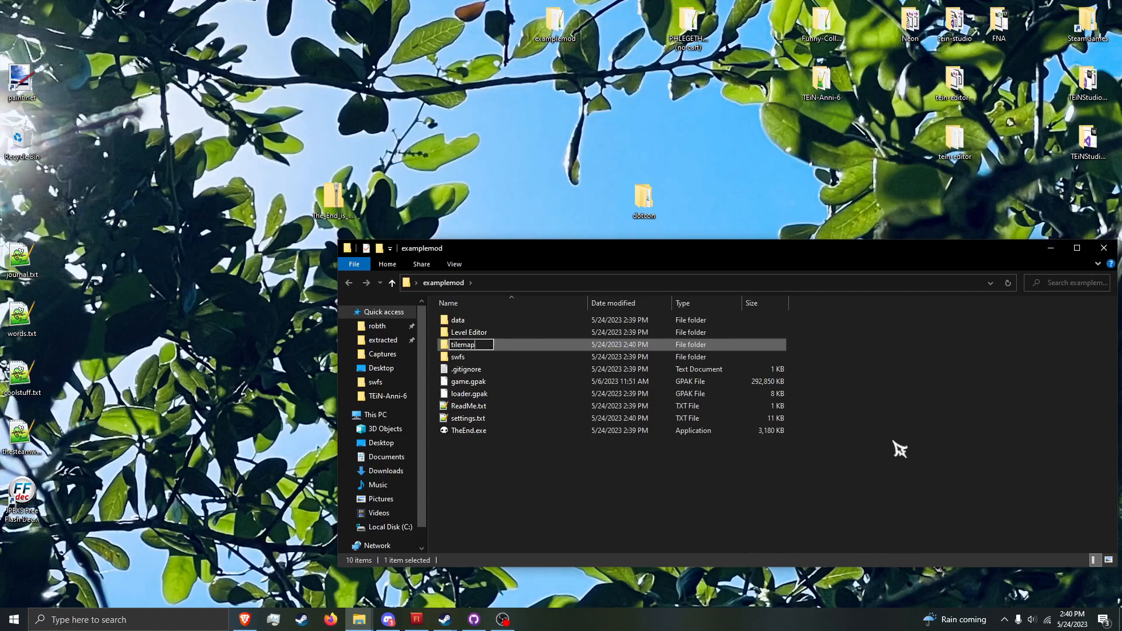
type("s")
key("Return")
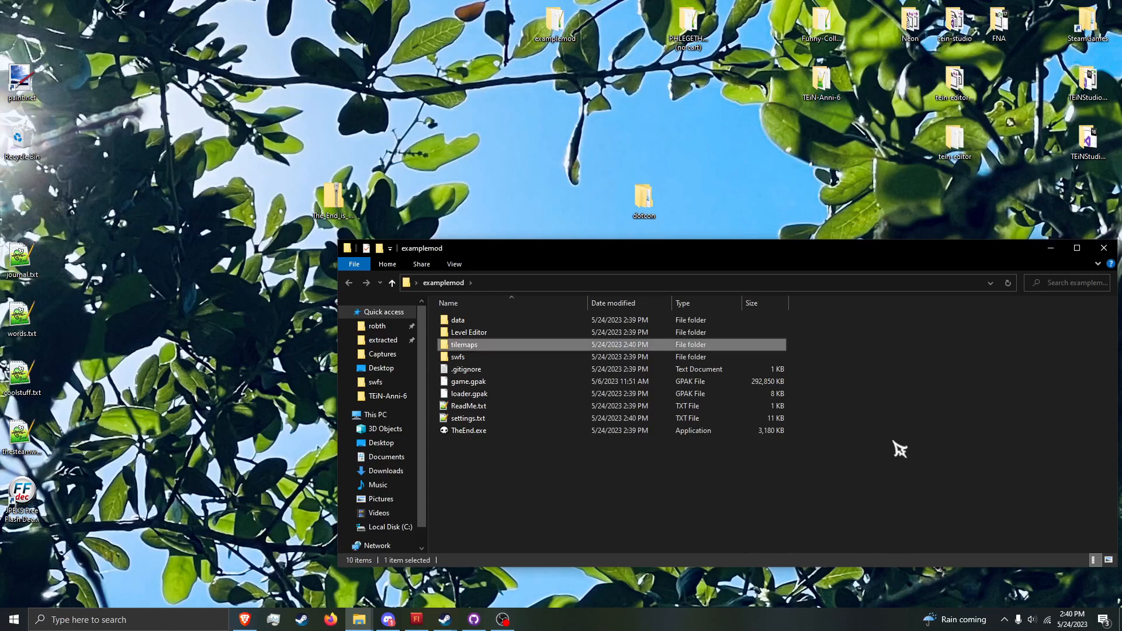
key("Return")
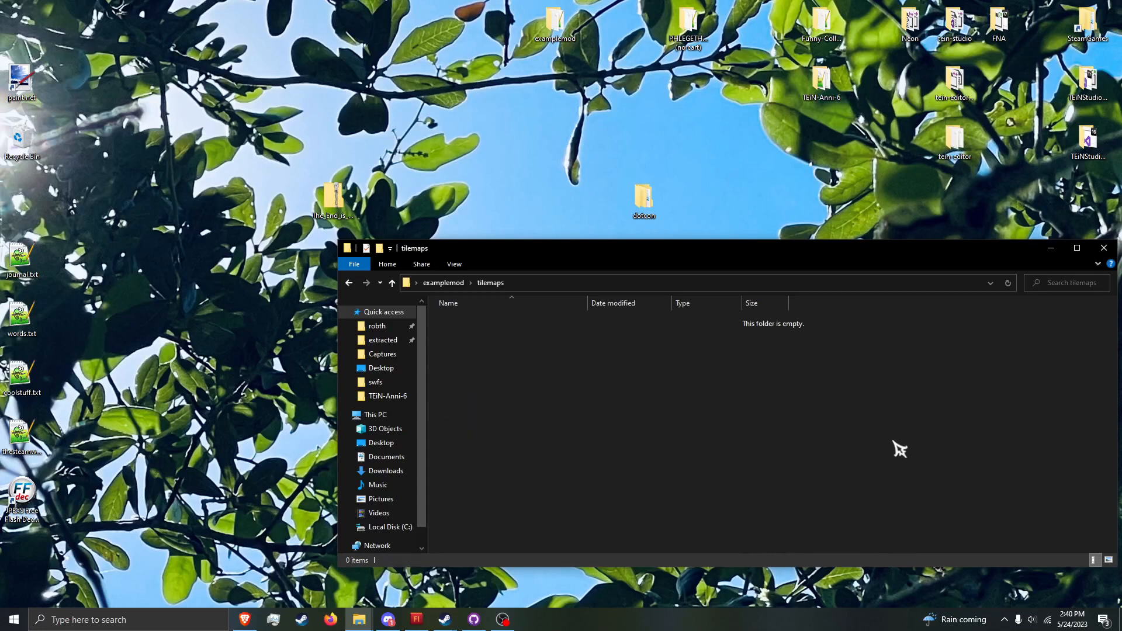
right_click(741, 433)
left_click(842, 478)
Step: Delete the data, fonts, shaders and textures folders from examplemod's Level Editor folder
left_click(443, 285)
double_click(509, 336)
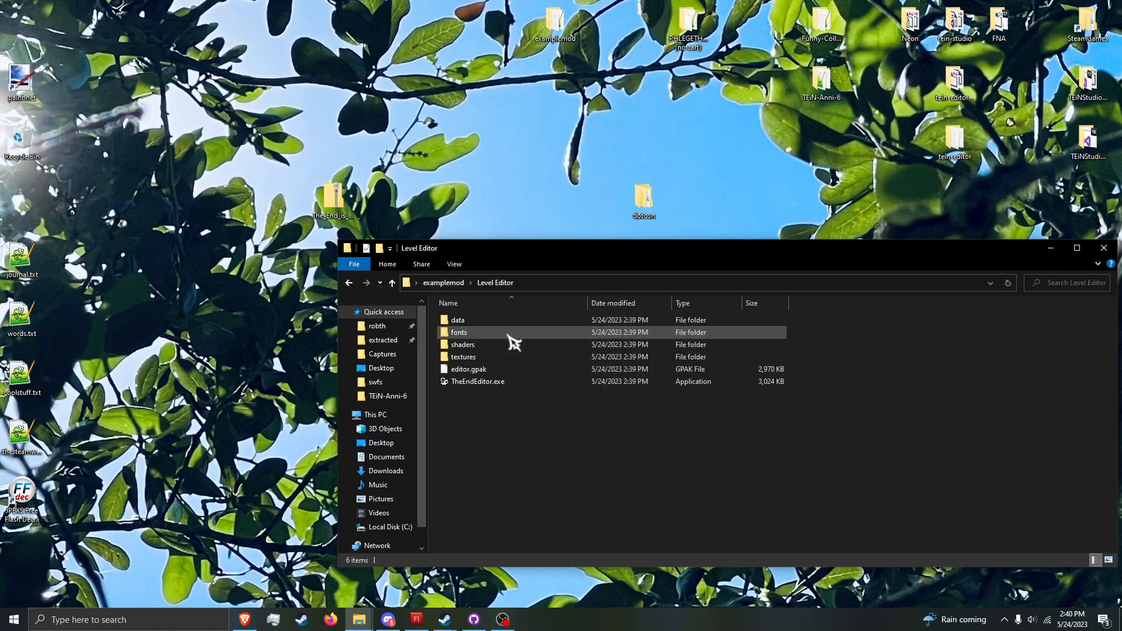
left_click(509, 322, "shift")
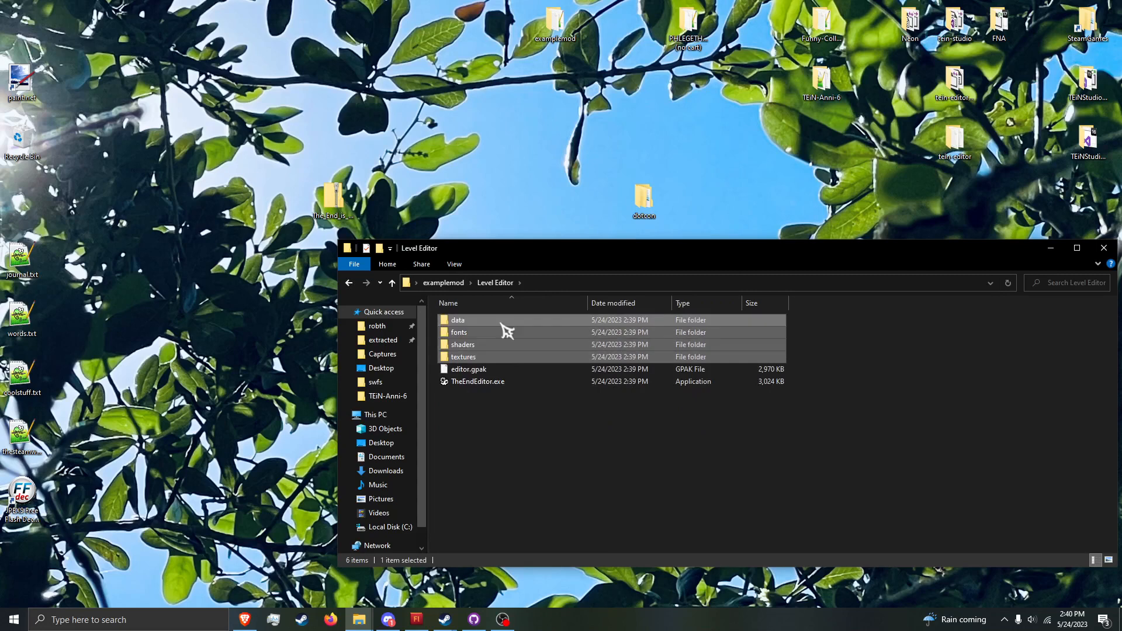
key("Delete")
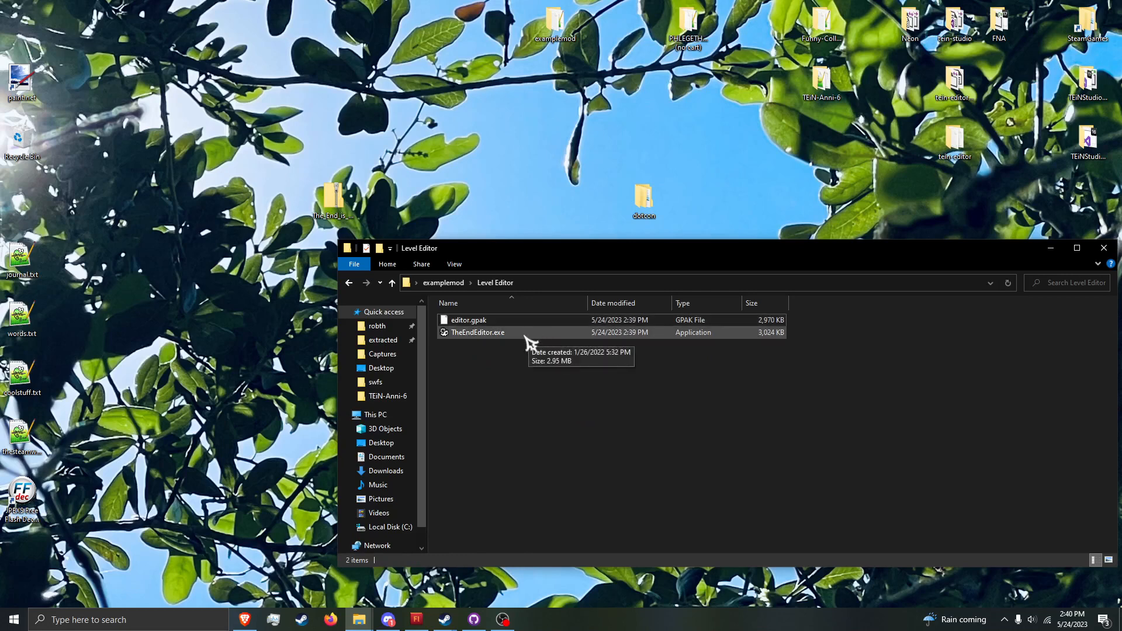
Step: Run TheEndEditor.exe past the SmartScreen block and return the file window to the examplemod folder
double_click(514, 334)
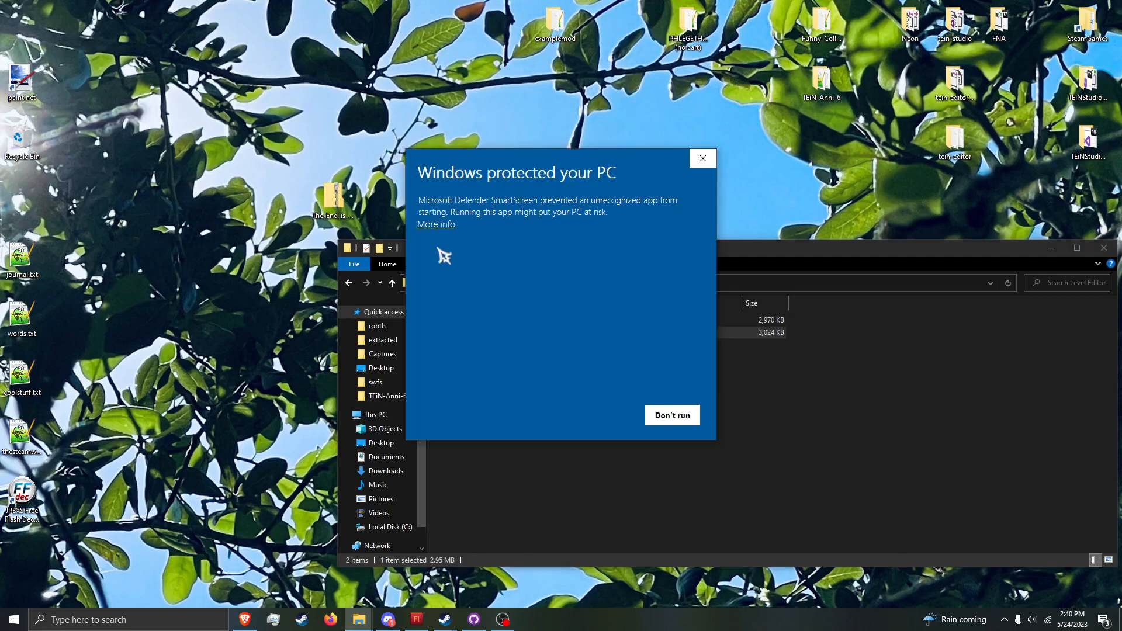
left_click(626, 416)
left_click(350, 283)
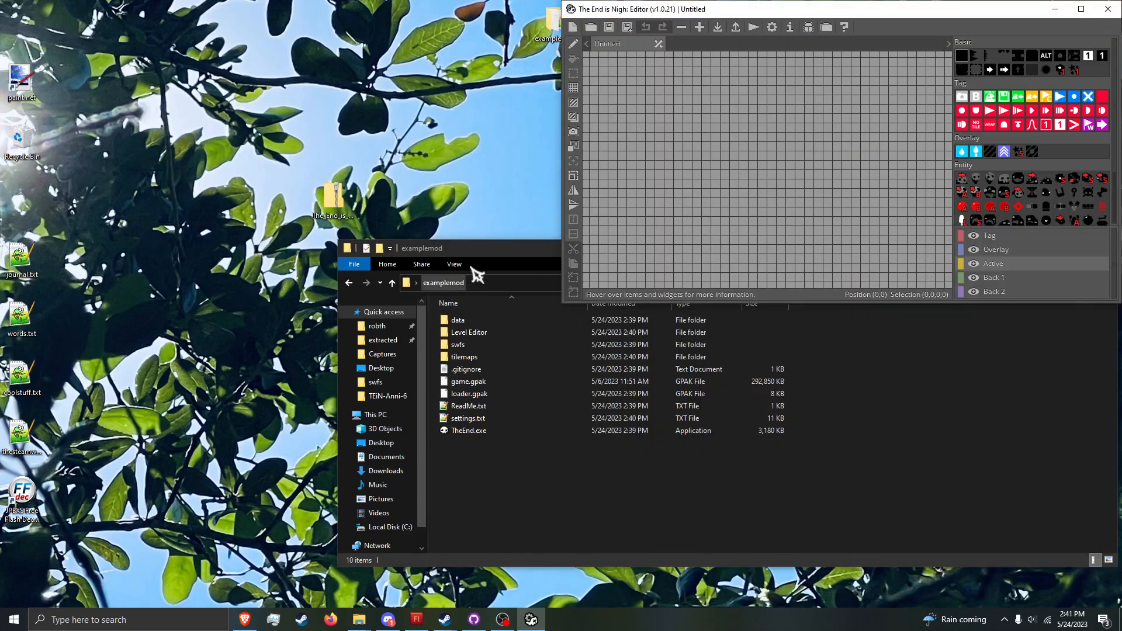
Step: Arrange the desktop with the examplemod folder window in the lower-right quarter and the level editor beside it as a large floating window
left_click_drag(471, 267, 308, 212)
left_click_drag(706, 8, 1121, 11)
left_click_drag(427, 204, 1121, 612)
left_click(517, 241)
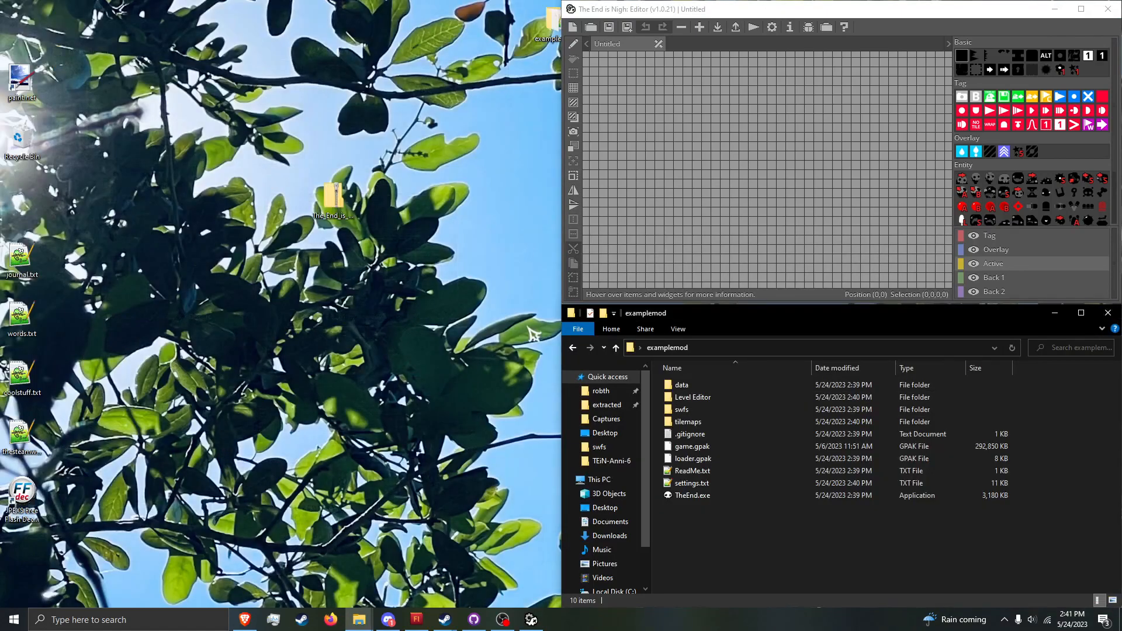
left_click_drag(689, 19, 348, 21)
left_click_drag(199, 14, 61, 181)
left_click_drag(203, 191, 261, 102)
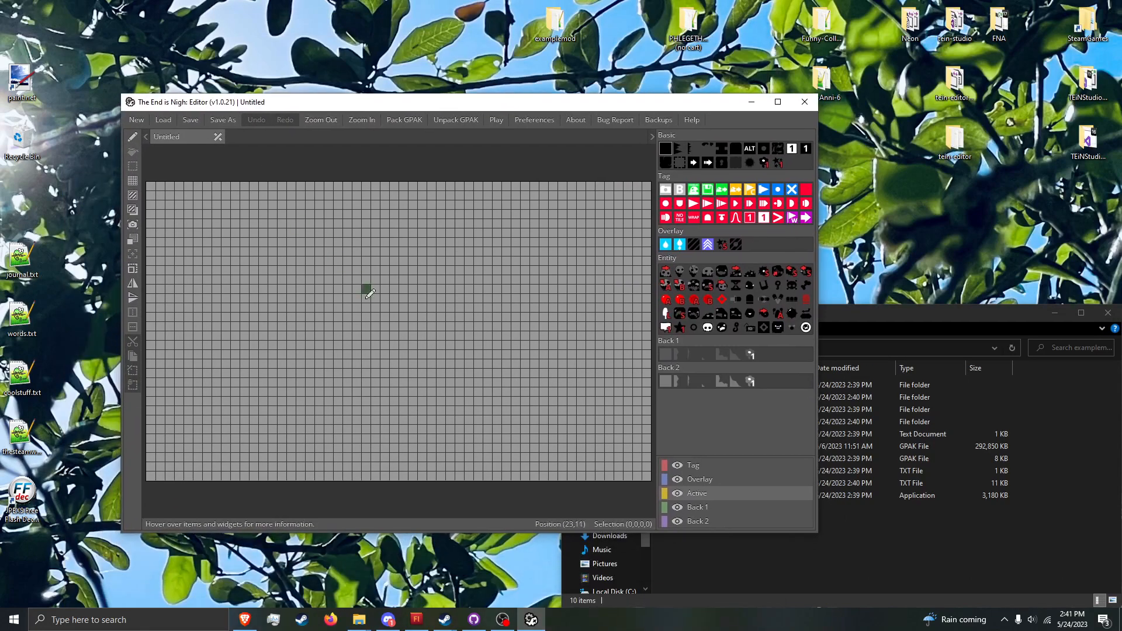
Step: Paint a row of eight solid tiles in the untitled level and place two camera tags framing the area around it
left_click_drag(341, 335, 404, 334)
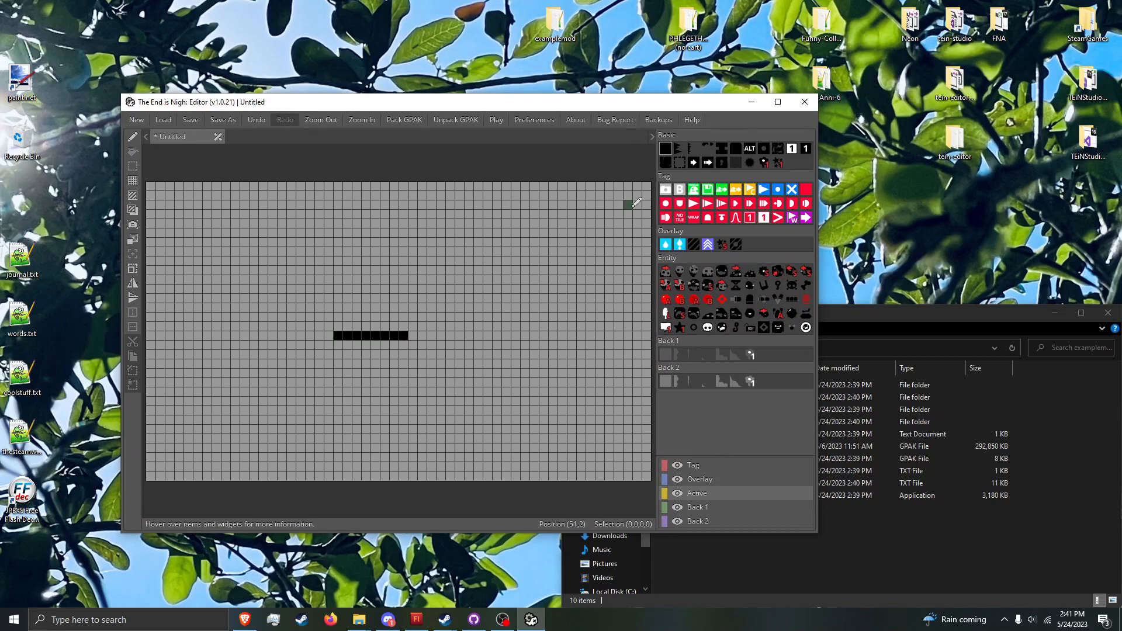
mouse_move(531, 275)
left_mouse_down()
mouse_move(531, 309)
mouse_move(495, 291)
left_mouse_up()
mouse_move(520, 269)
right_mouse_down()
mouse_move(522, 256)
mouse_move(446, 319)
mouse_move(596, 263)
mouse_move(476, 356)
right_mouse_up()
left_click(694, 217)
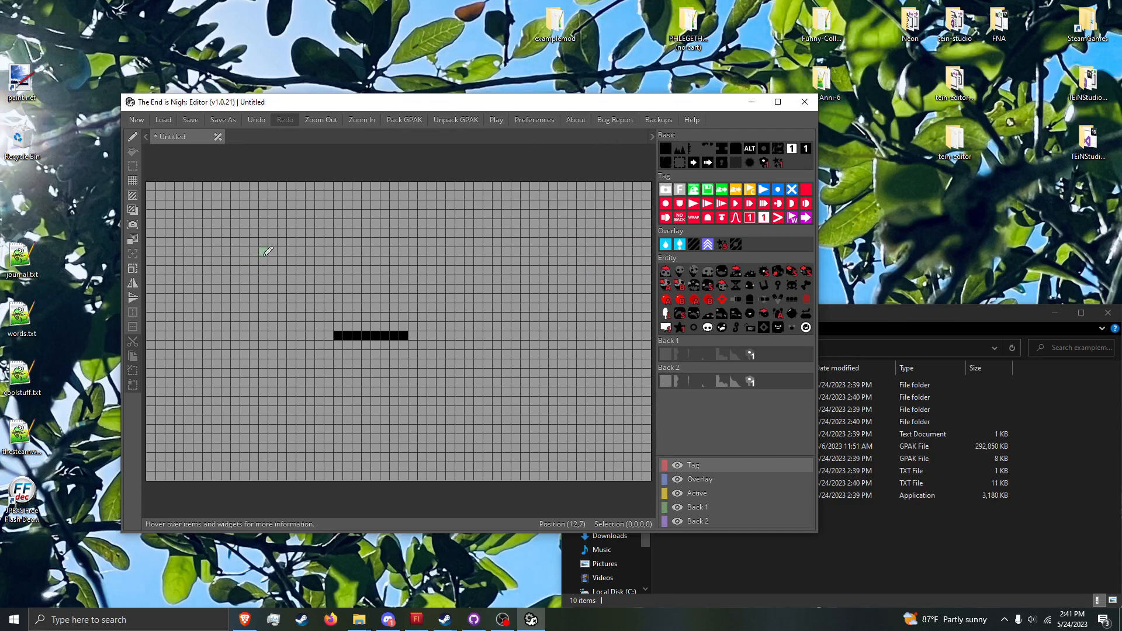
mouse_move(291, 260)
left_mouse_down()
mouse_move(496, 327)
mouse_move(451, 328)
mouse_move(465, 327)
left_mouse_up()
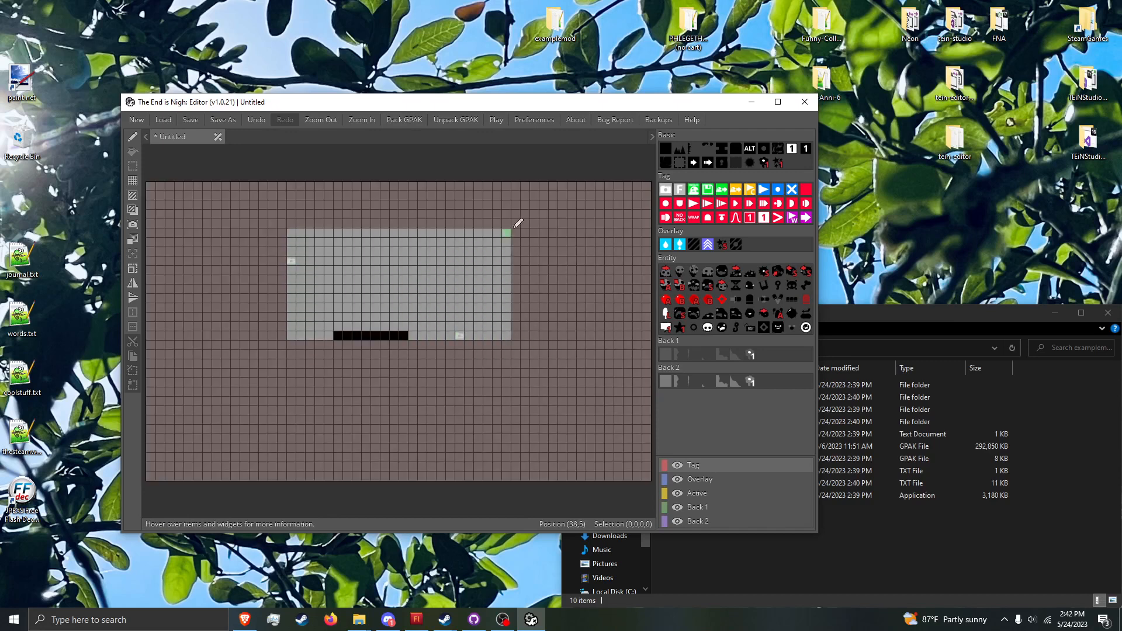
Step: Extend the solid floor beyond both sides of the camera area, about 25 tiles wide and three rows deep
left_click(679, 148)
left_click_drag(285, 334, 468, 341)
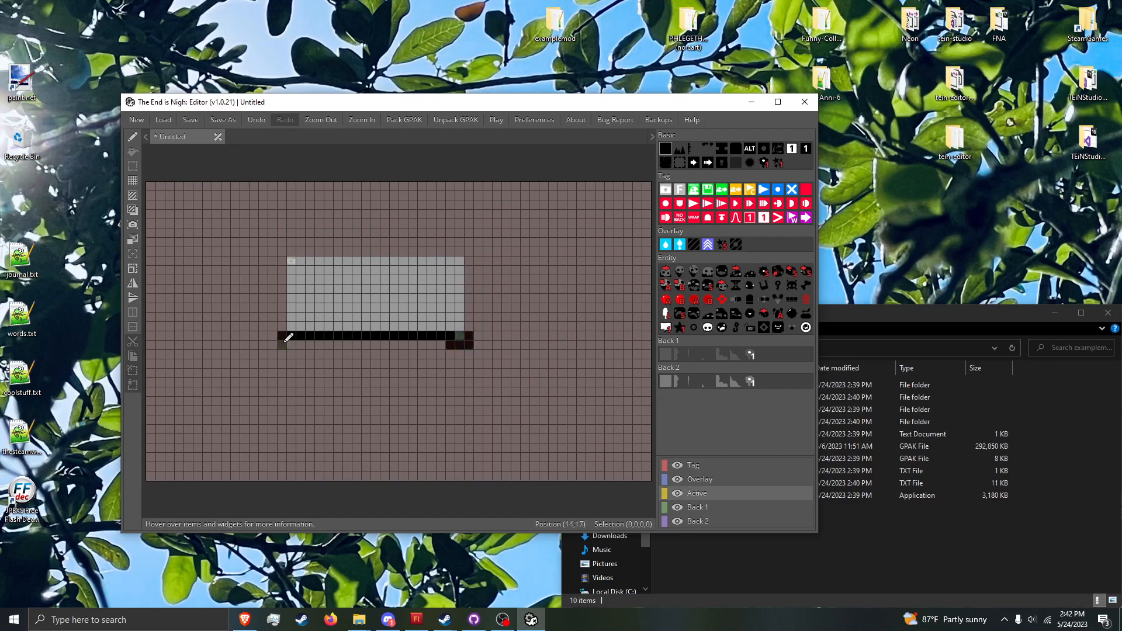
left_click_drag(321, 331, 445, 335)
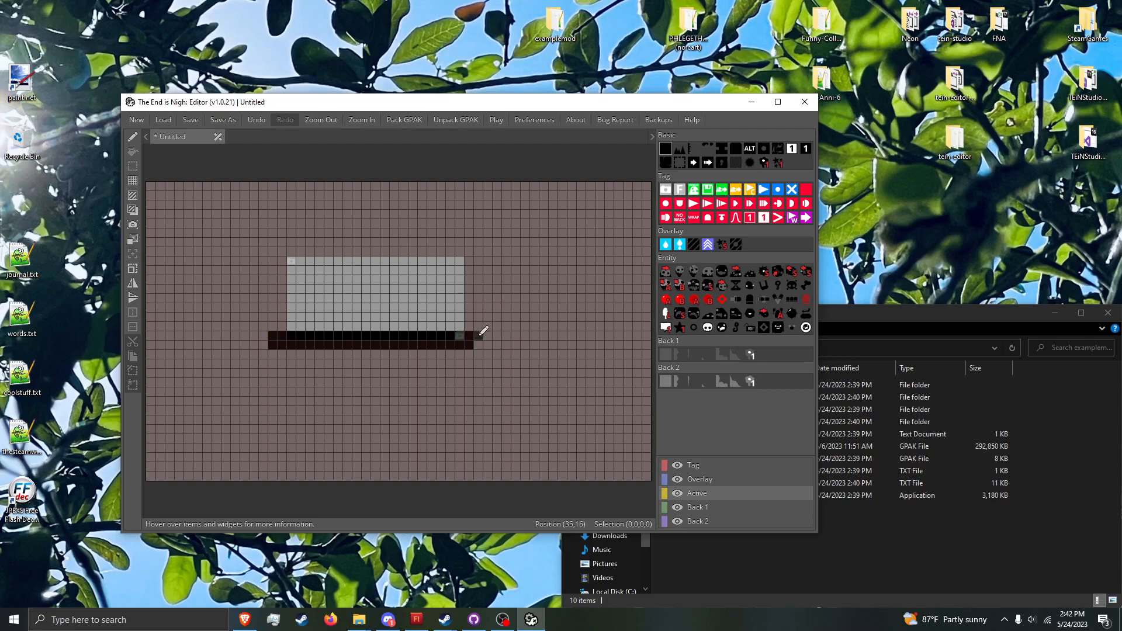
mouse_move(478, 351)
left_mouse_down()
mouse_move(281, 351)
mouse_move(262, 337)
left_mouse_up()
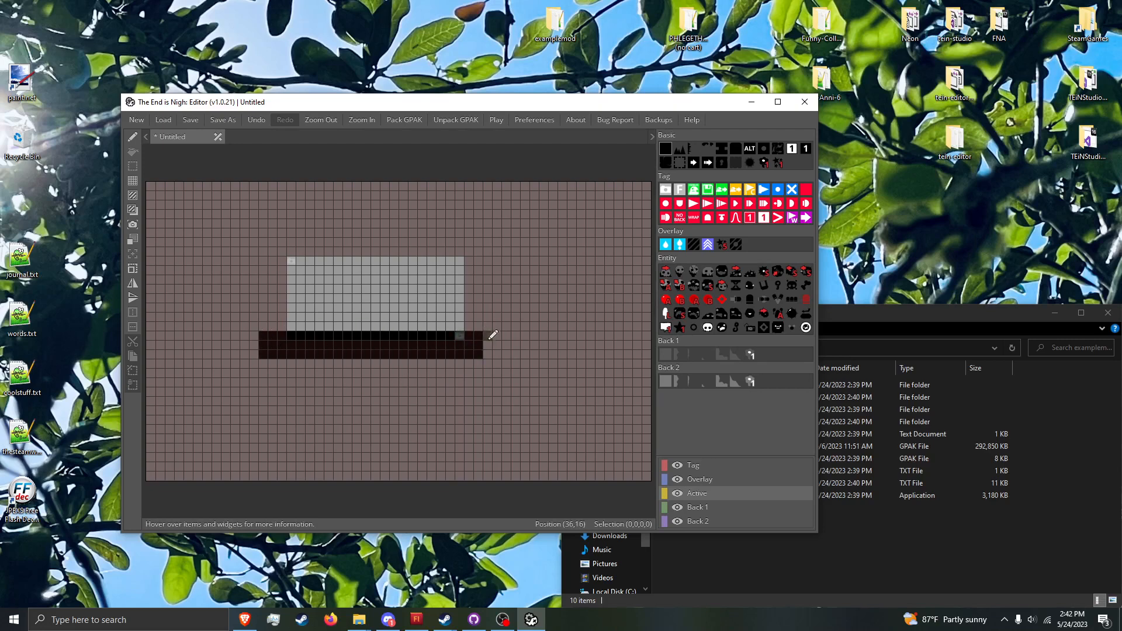
Step: Place two pairs of spikes on the floor, with a spawn point and a Savepoint tag side by side between them
left_click(684, 152)
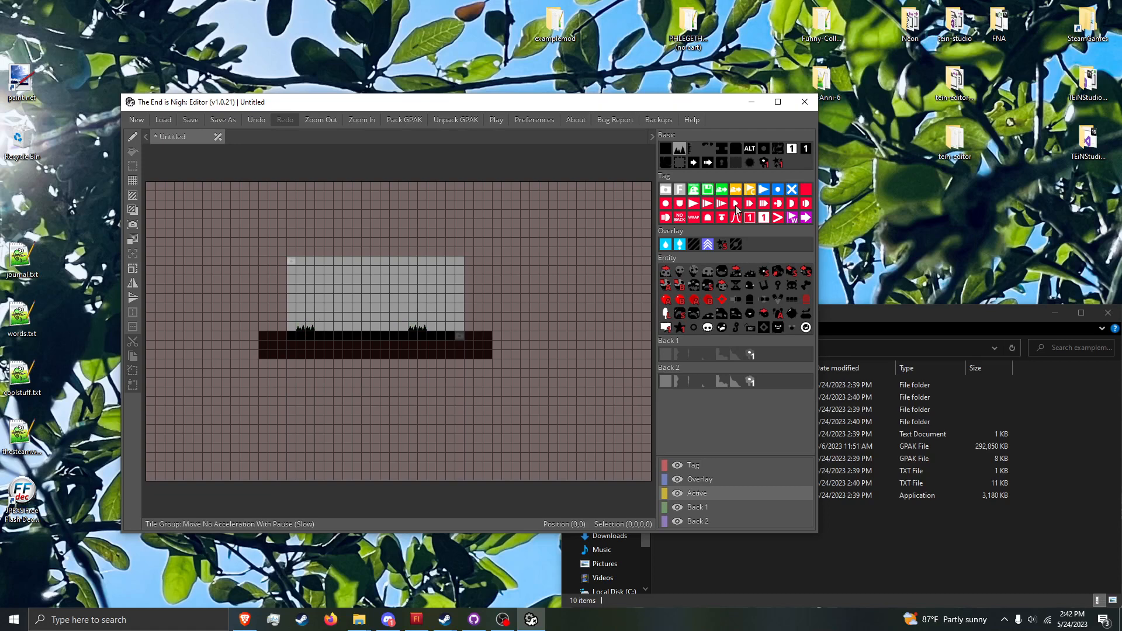
left_click(778, 150)
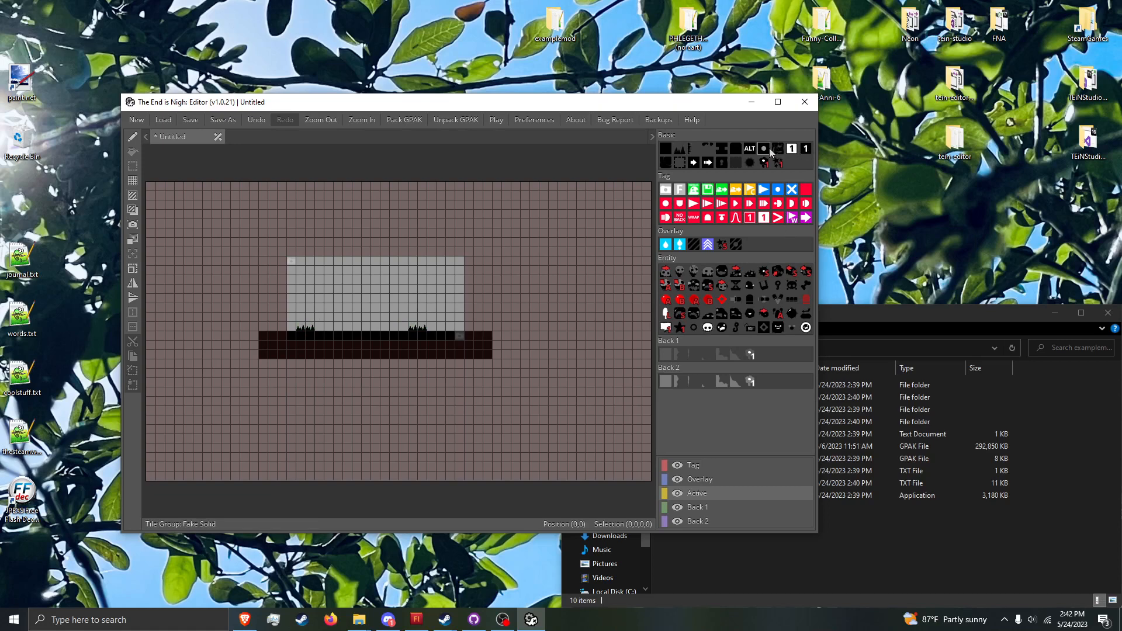
left_click(694, 189)
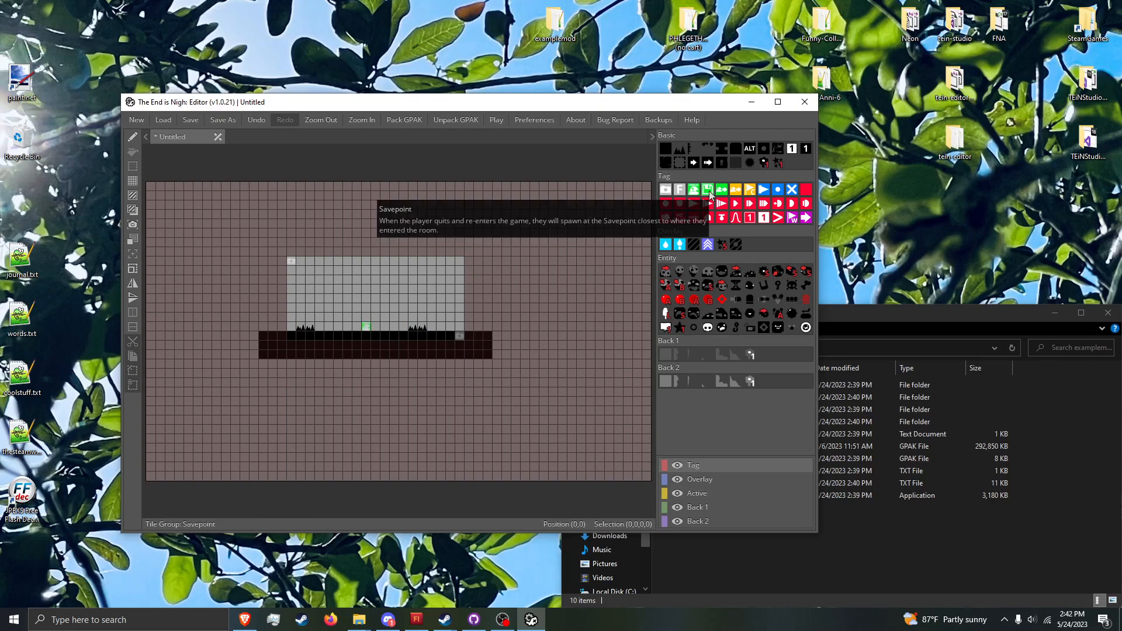
left_click(708, 189)
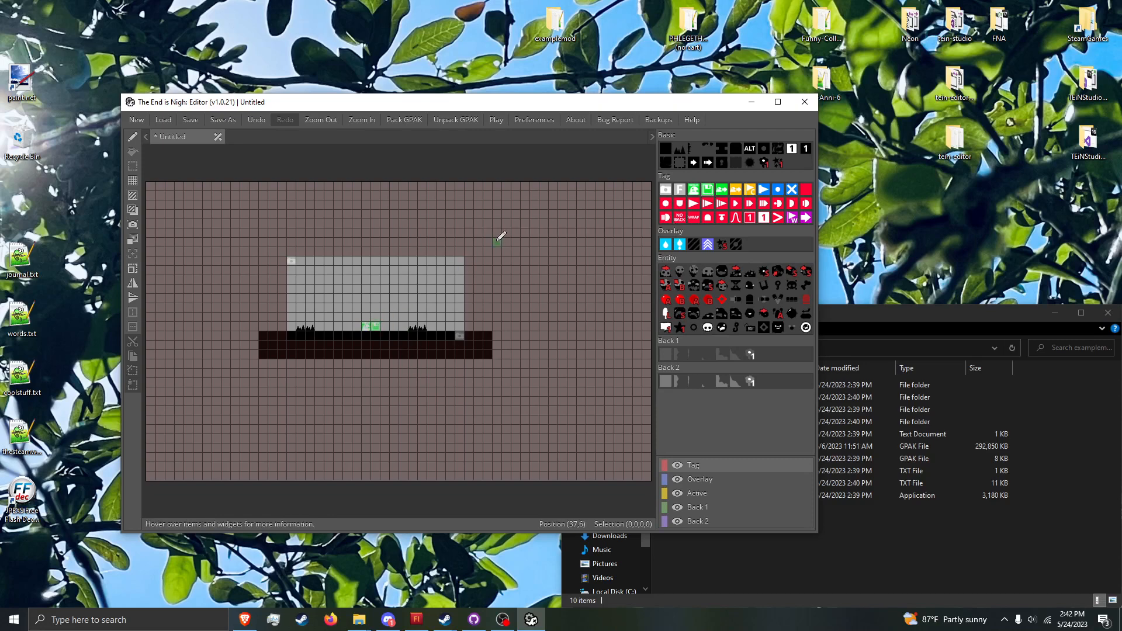
Step: Start saving the level and choose the tilemaps folder inside Desktop's examplemod folder as its location
key("ctrl+s")
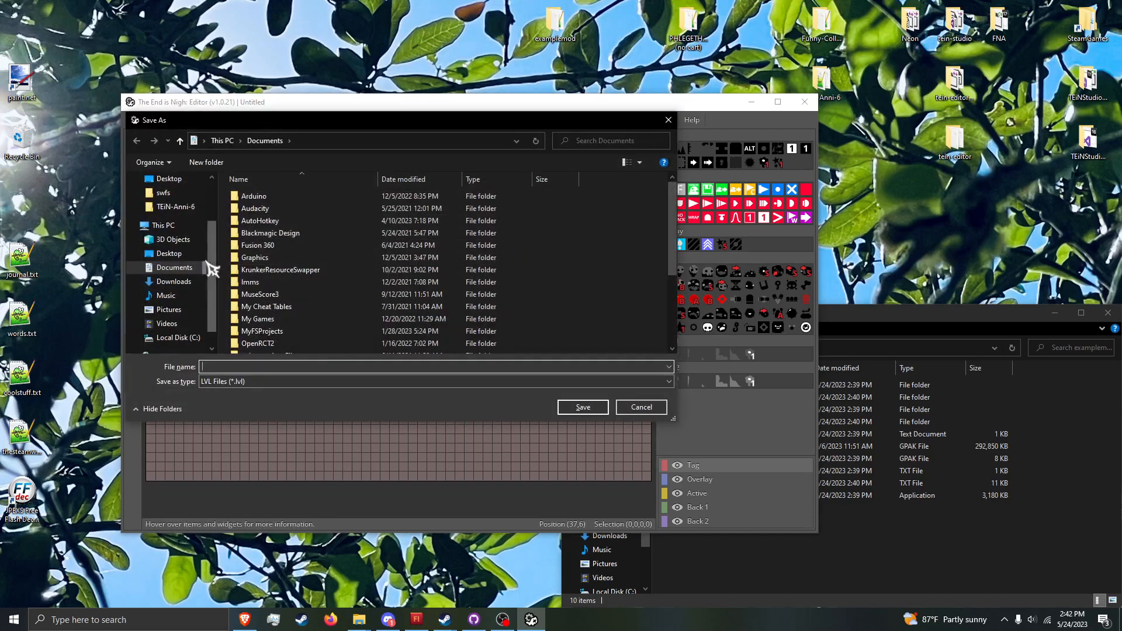
left_click(187, 252)
double_click(312, 211)
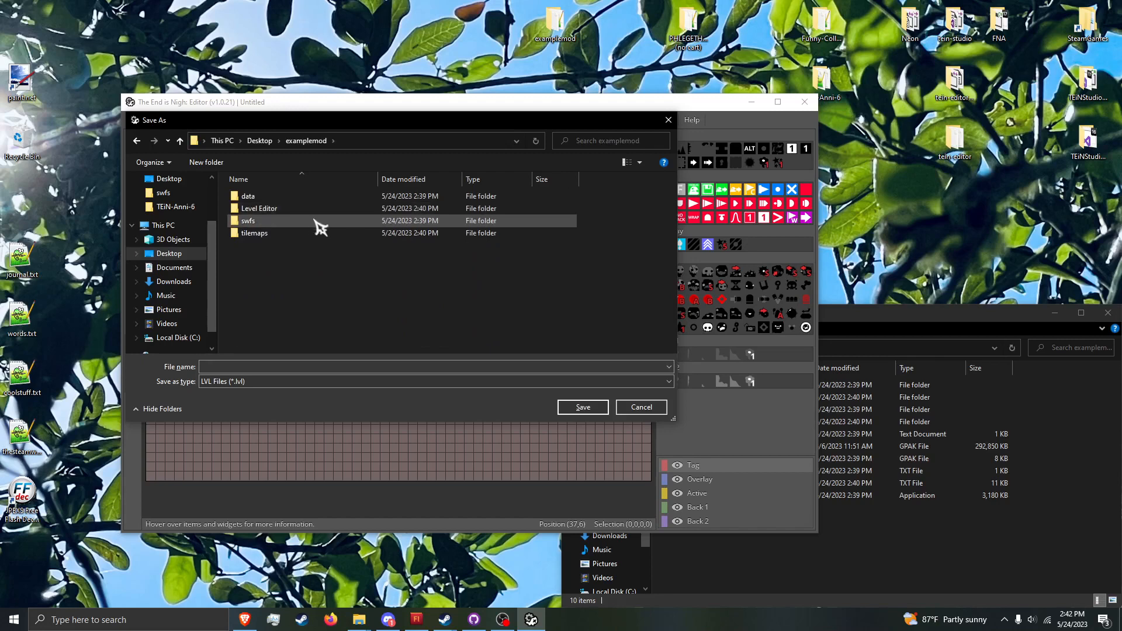
double_click(326, 234)
left_click(274, 365)
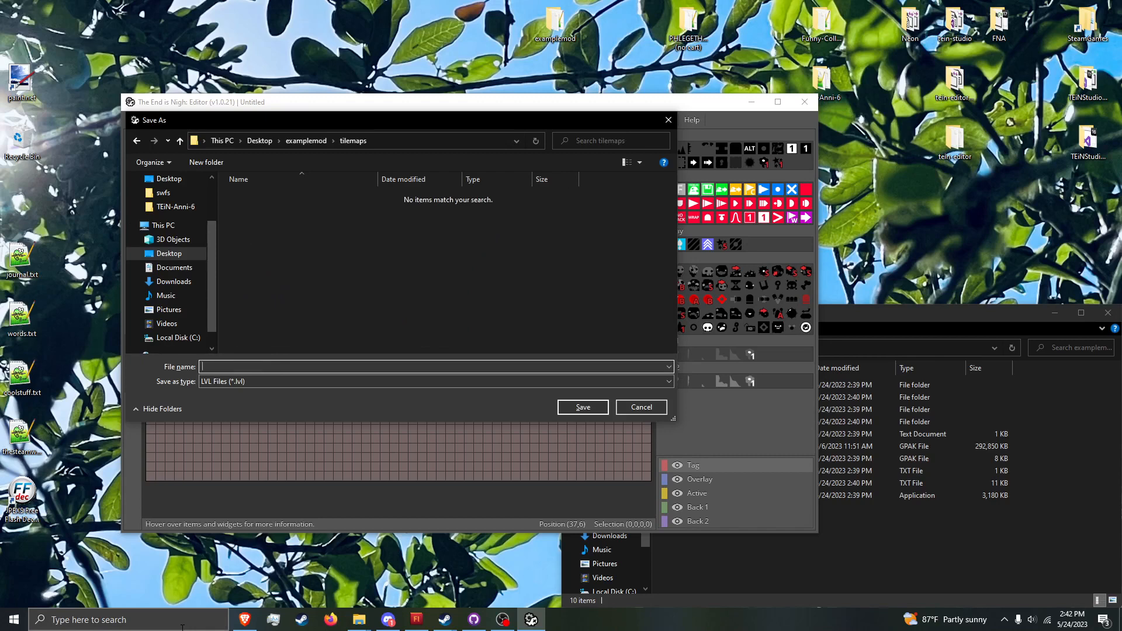
type("mod-1")
key("ctrl+a")
type("1-1")
key("BackSpace")
key("BackSpace")
key("BackSpace")
type("mod1-1")
key("ctrl+a")
key("BackSpace")
Step: Name the level file pix-1 and save it as an LVL file
key("BackSpace")
type("3")
key("BackSpace")
type("1-1")
key("BackSpace")
key("Return")
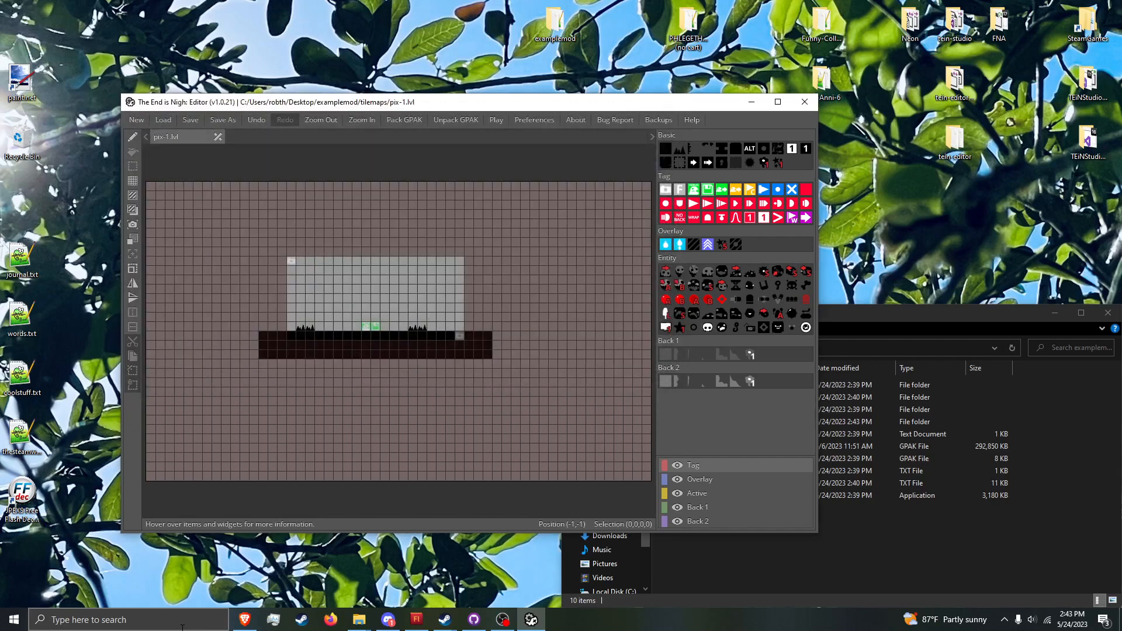
Step: Switch to the examplemod folder window, open tilemaps and select pix-1.lvl
left_click(892, 535)
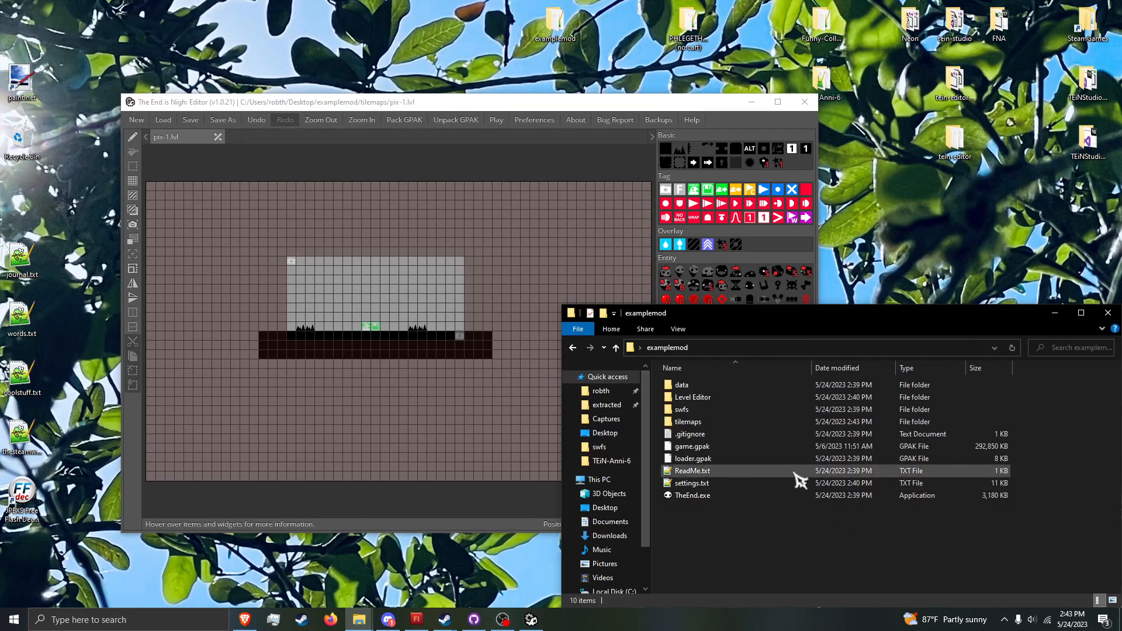
double_click(754, 425)
left_click(666, 384)
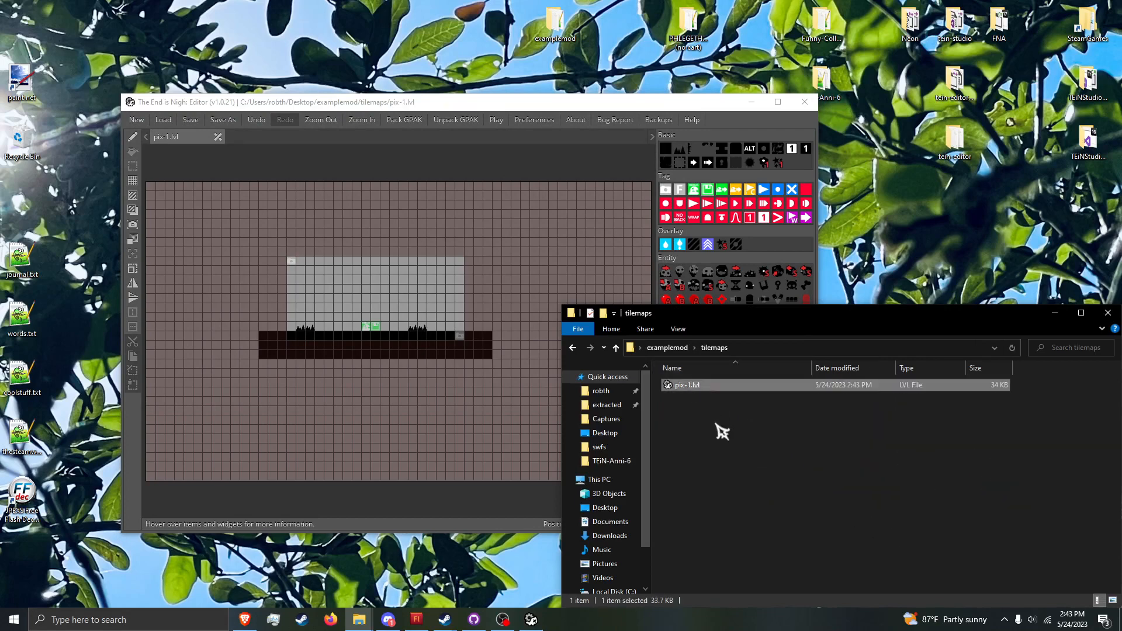
Step: Return to the examplemod folder, launch TheEnd.exe and start a game from the title screen
left_click(668, 347)
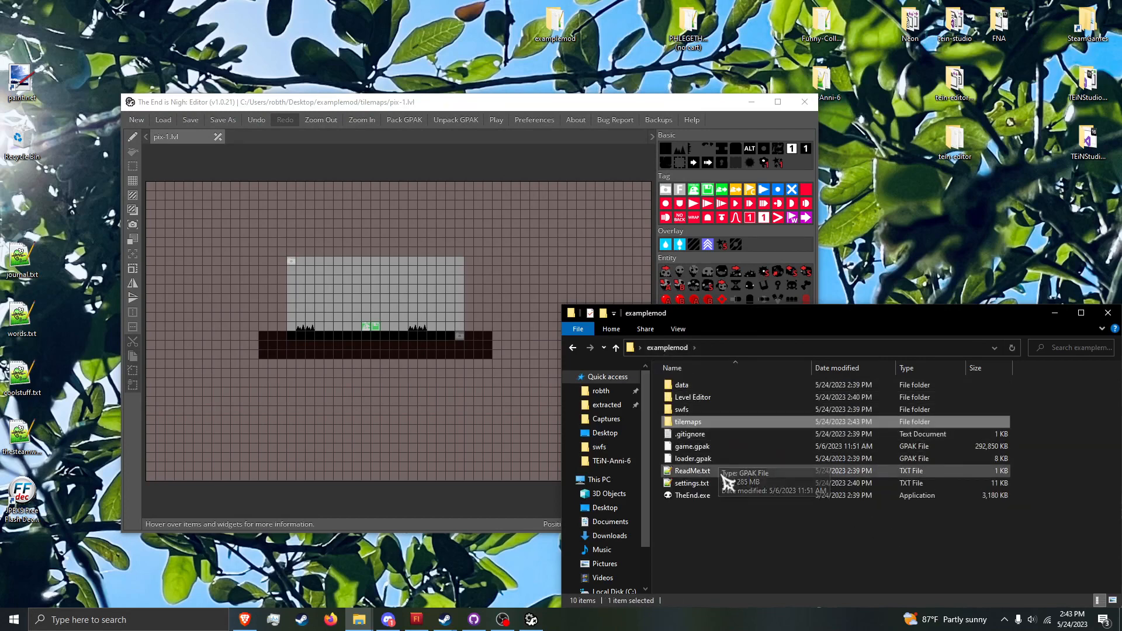
double_click(743, 496)
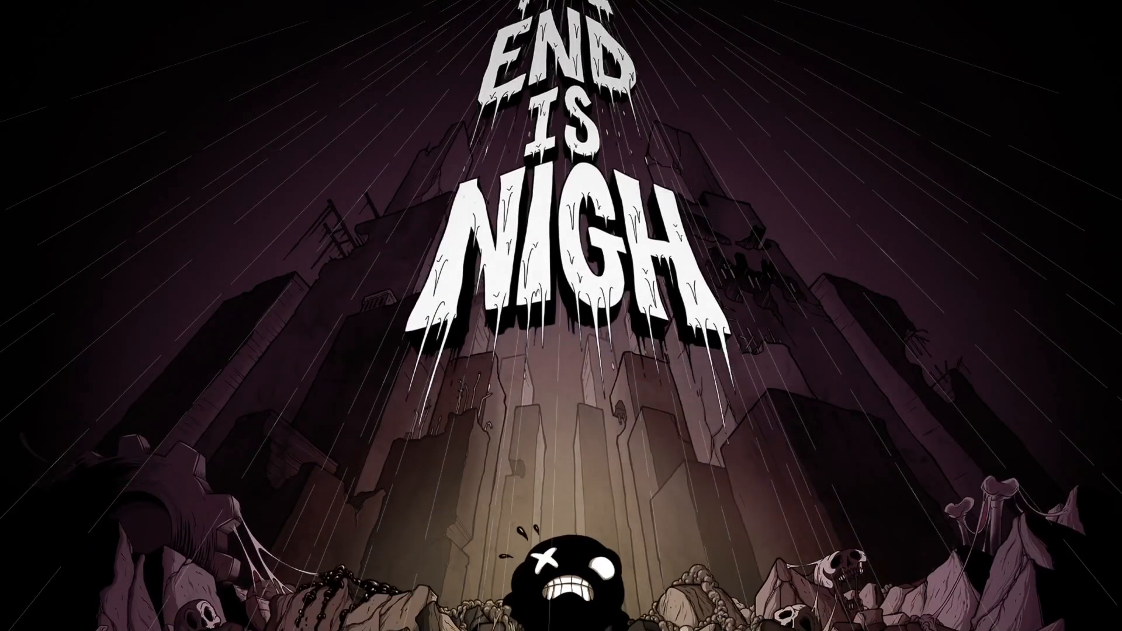
key("Return")
key("Return")
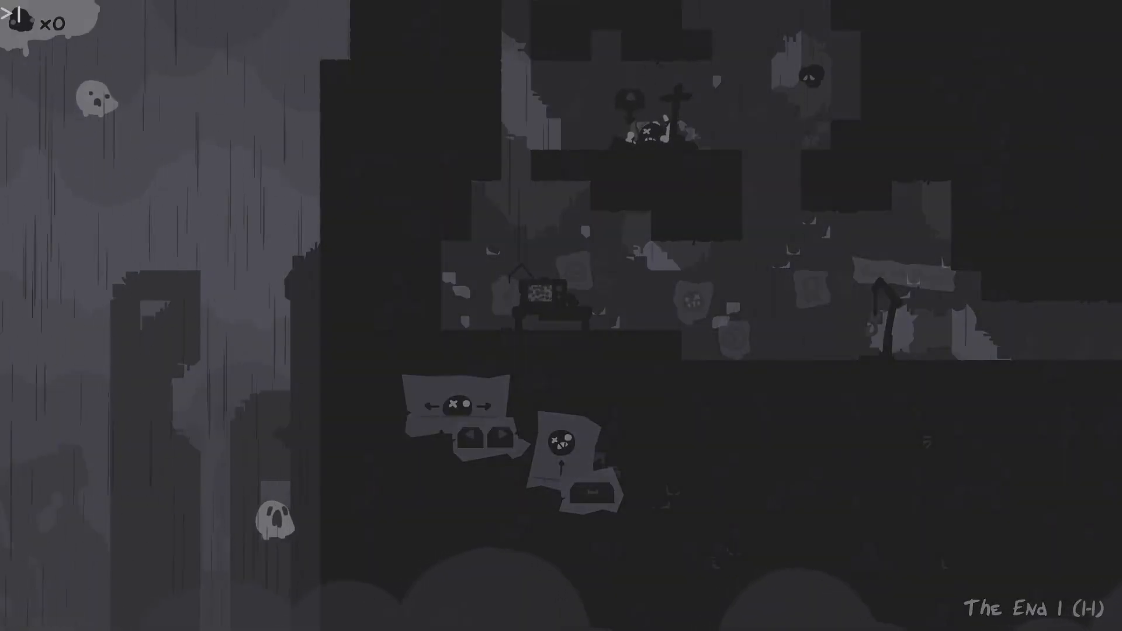
Step: Run the console command load pix-1 in the game and close the console
type("load pix-1")
key("Return")
key("Escape")
key("Escape")
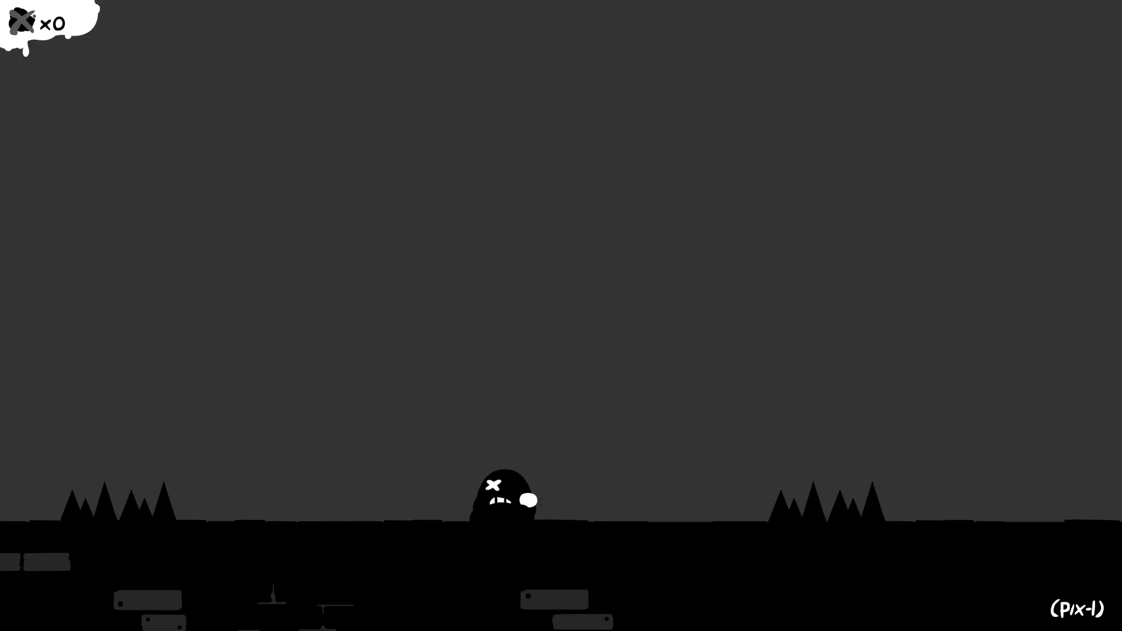
Step: Playtest pix-1 by running and jumping the character back and forth over both pairs of spikes
key("space")
key("a")
key("space")
key("d")
key("space")
key("a")
key("space")
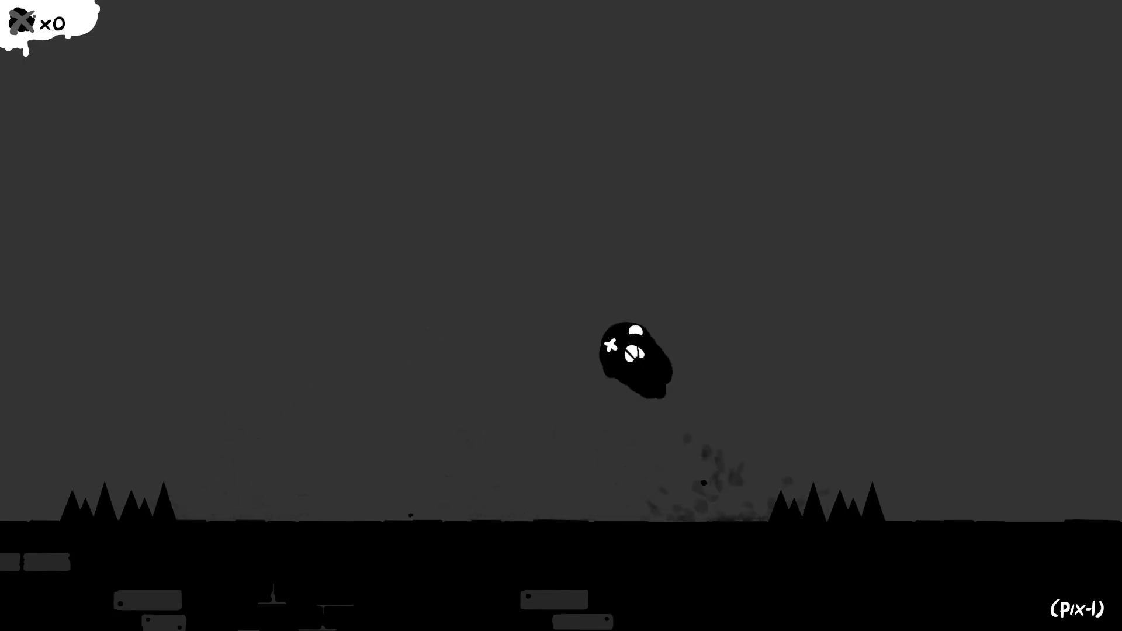
key("d")
key("space")
key("a")
key("space")
key("d")
key("a")
key("s")
key("d")
key("space")
key("a")
key("space")
key("s")
key("space")
key("d")
key("space")
key("space")
key("a")
key("space")
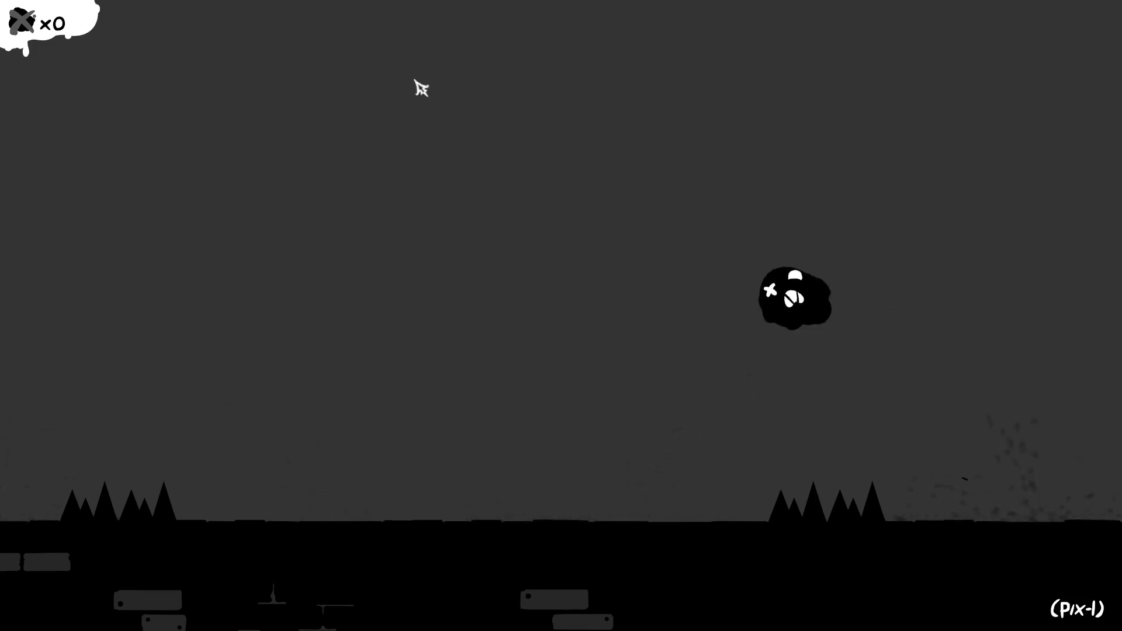
key("space")
key("d")
key("space")
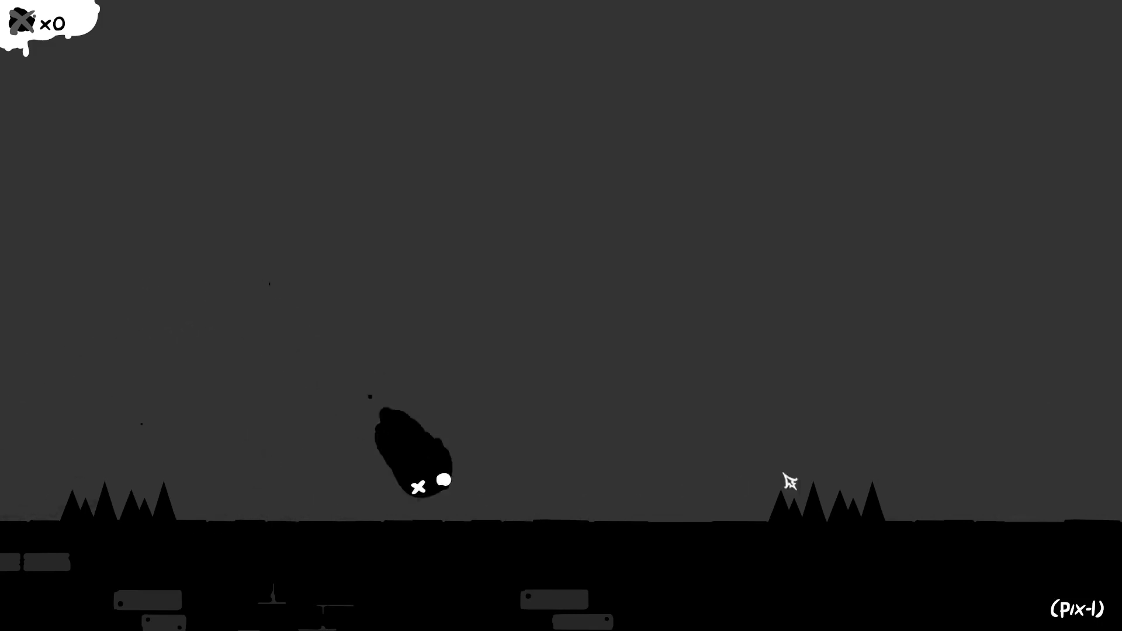
key("a")
key("space")
key("space")
key("d")
key("space")
key("space")
key("a")
key("space")
key("space")
key("d")
key("space")
key("space")
key("a")
key("space")
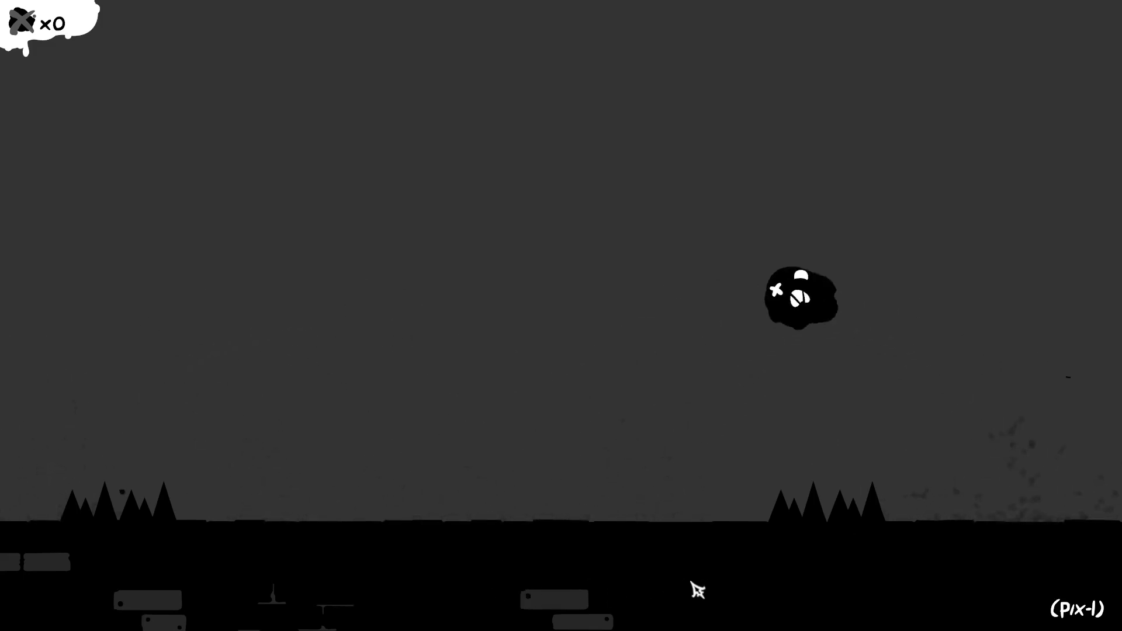
key("space")
key("d")
key("space")
key("space")
key("a")
key("space")
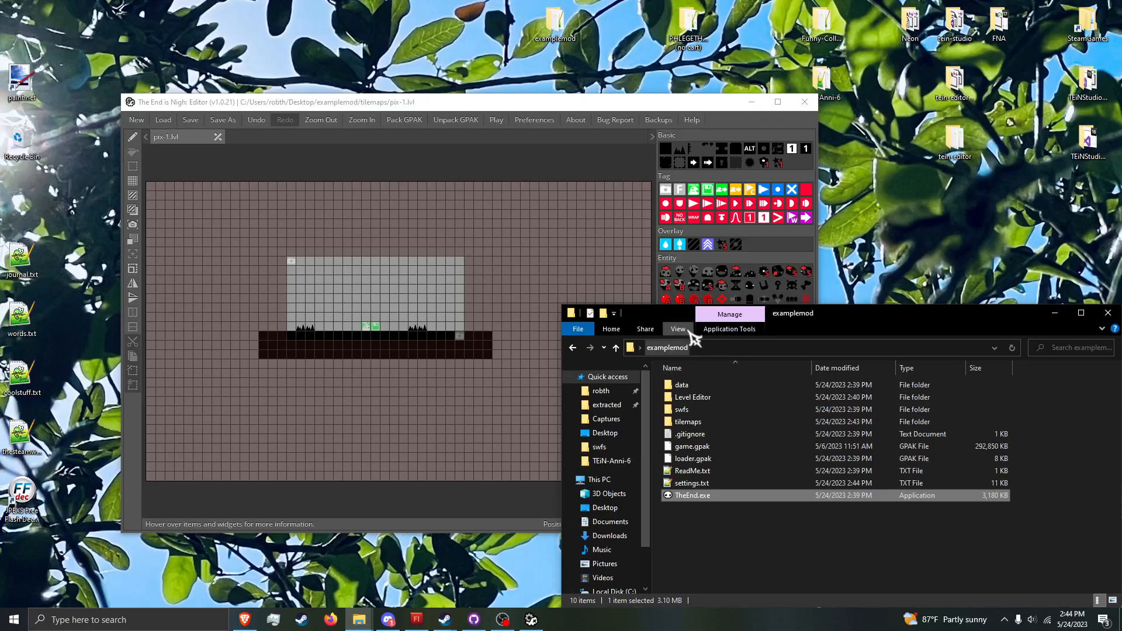
Step: Check the file name extensions setting in the examplemod window and open the data folder
left_click(678, 329)
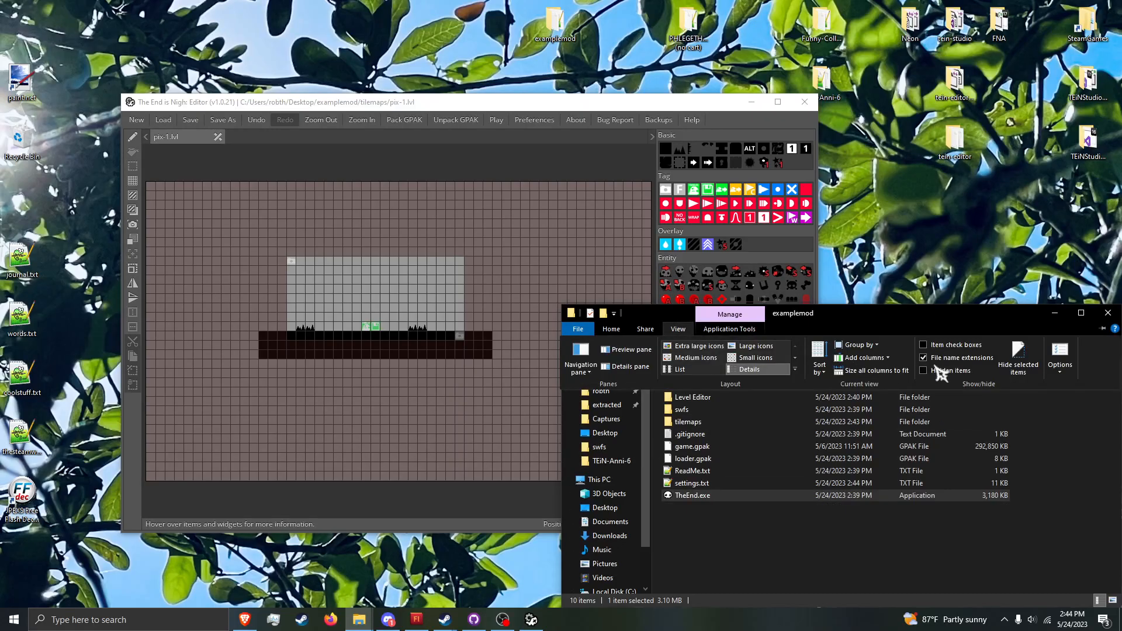
left_click(815, 546)
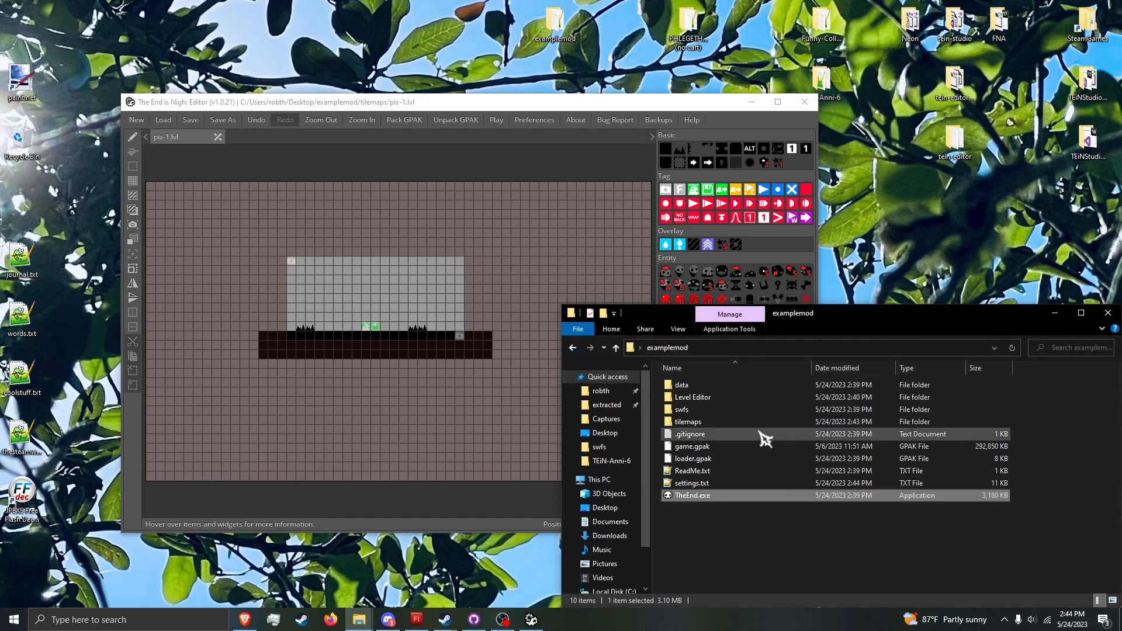
double_click(738, 387)
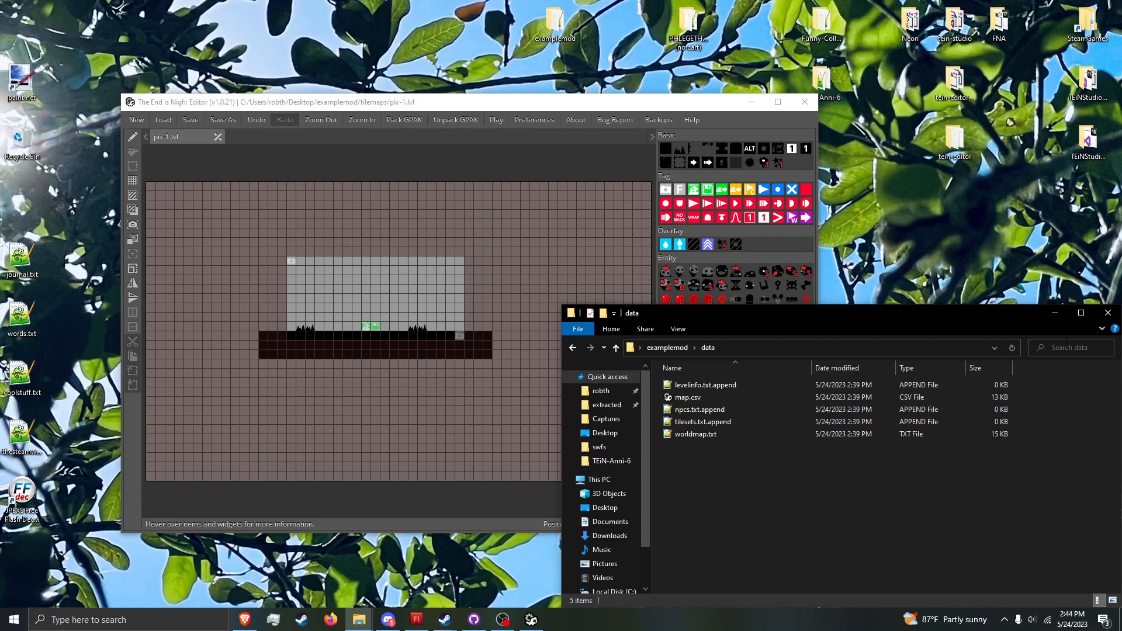
Step: Open tilesets.txt.append from the data folder in Notepad++
left_click(825, 425)
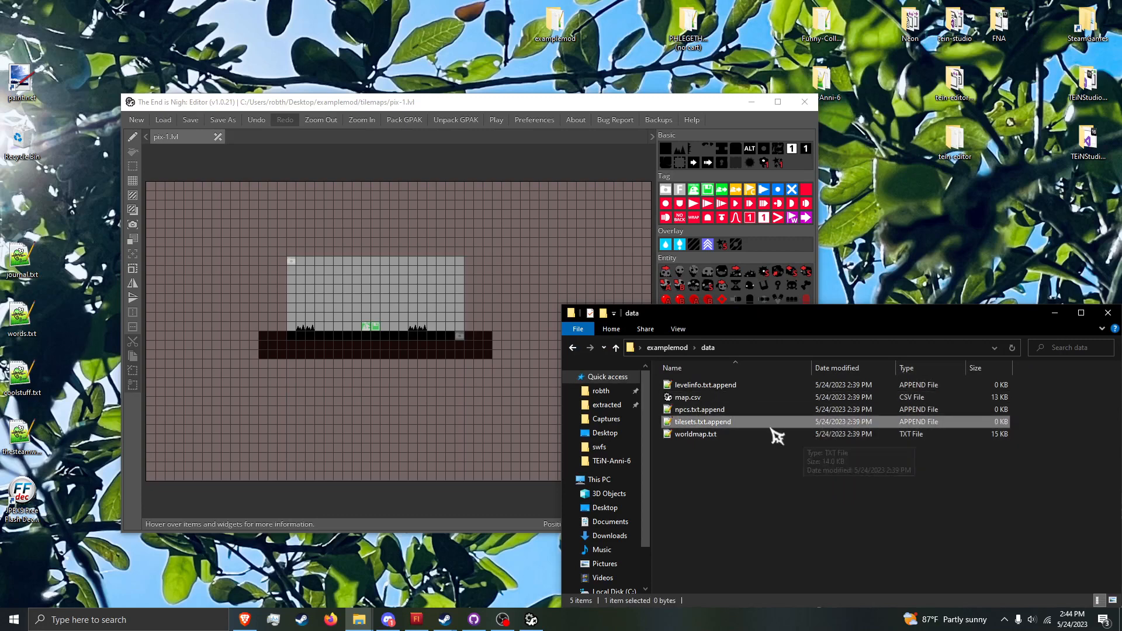
right_click(744, 422)
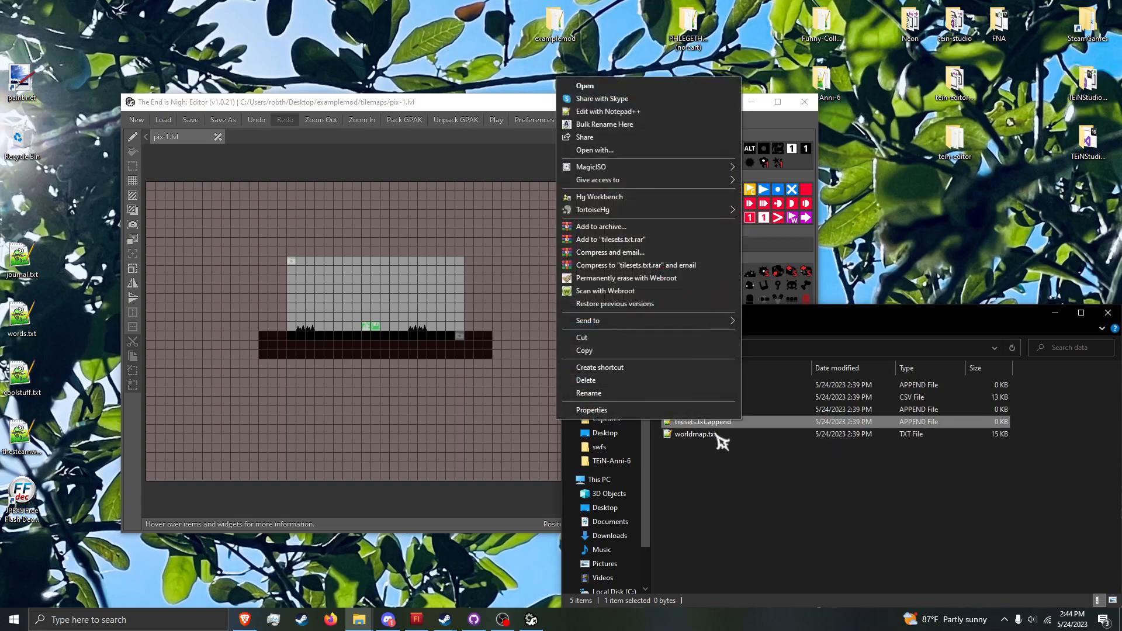
left_click(759, 488)
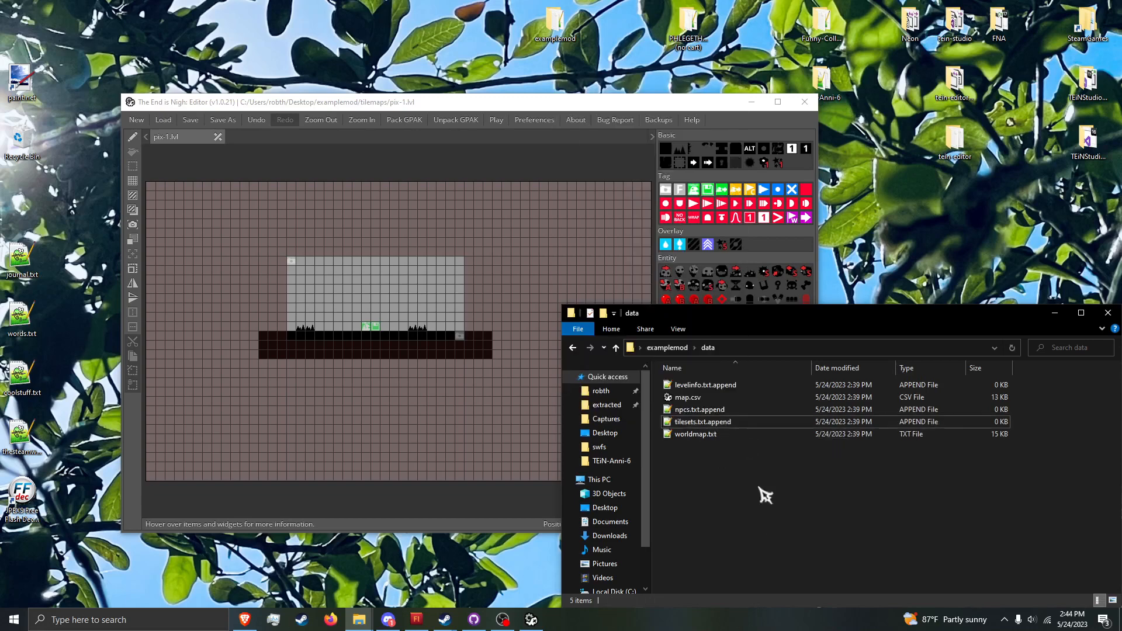
double_click(746, 420)
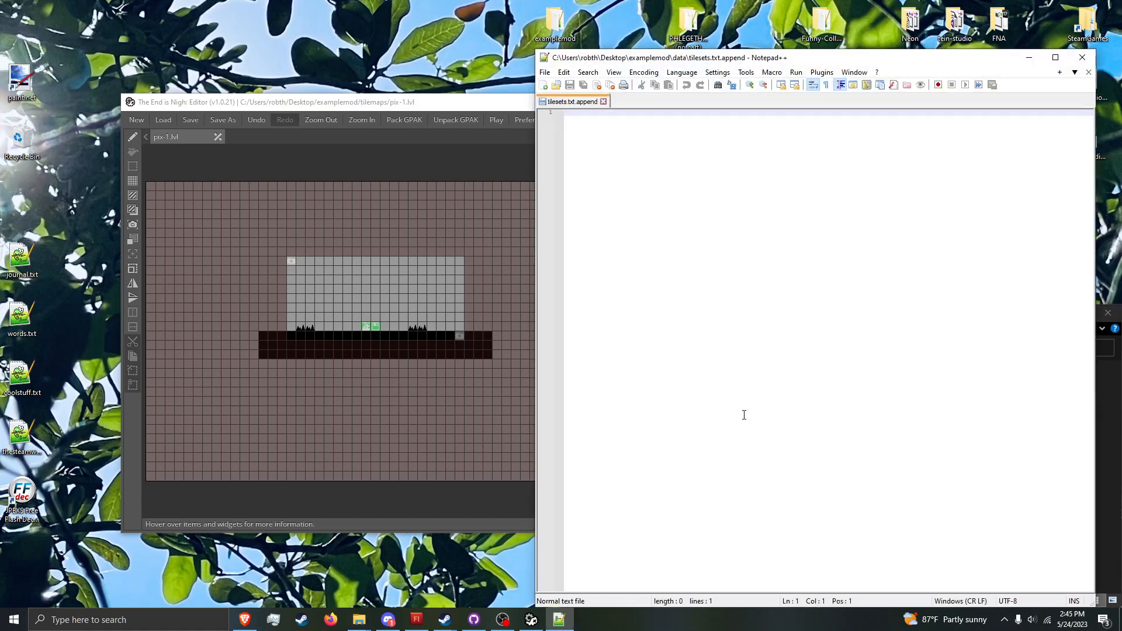
left_click(613, 71)
mouse_move(681, 71)
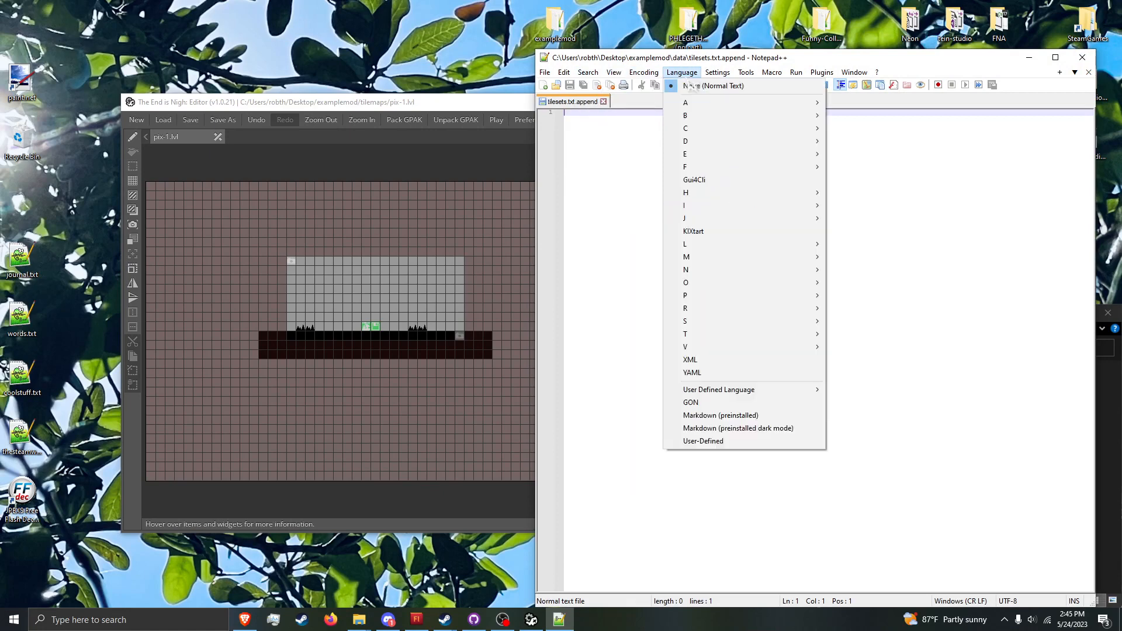
left_click(783, 441)
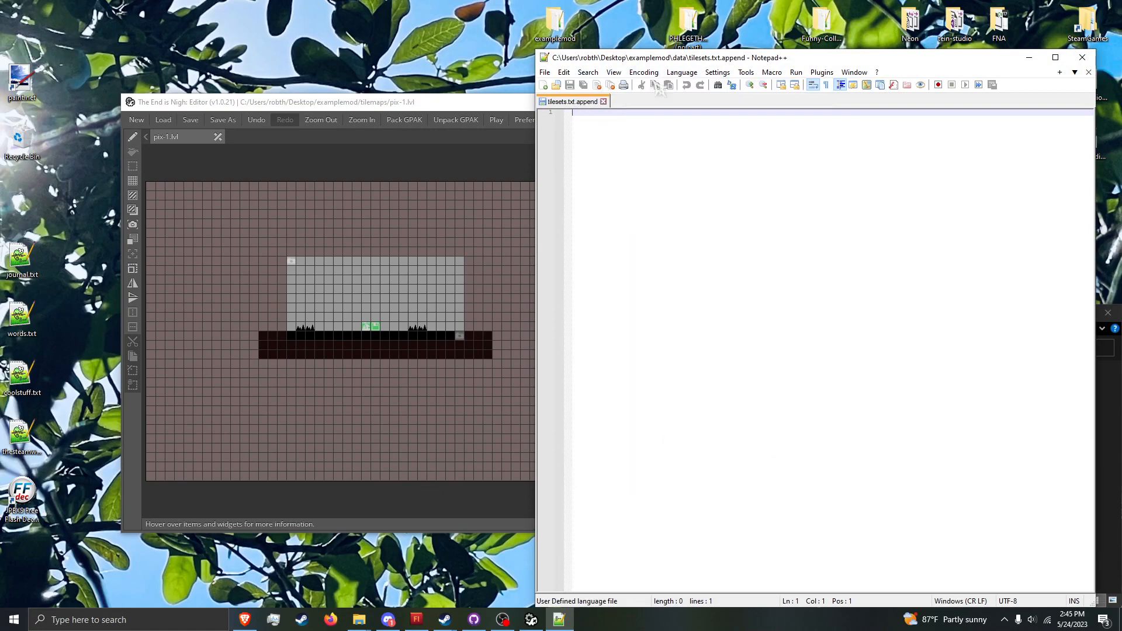
left_click(682, 72)
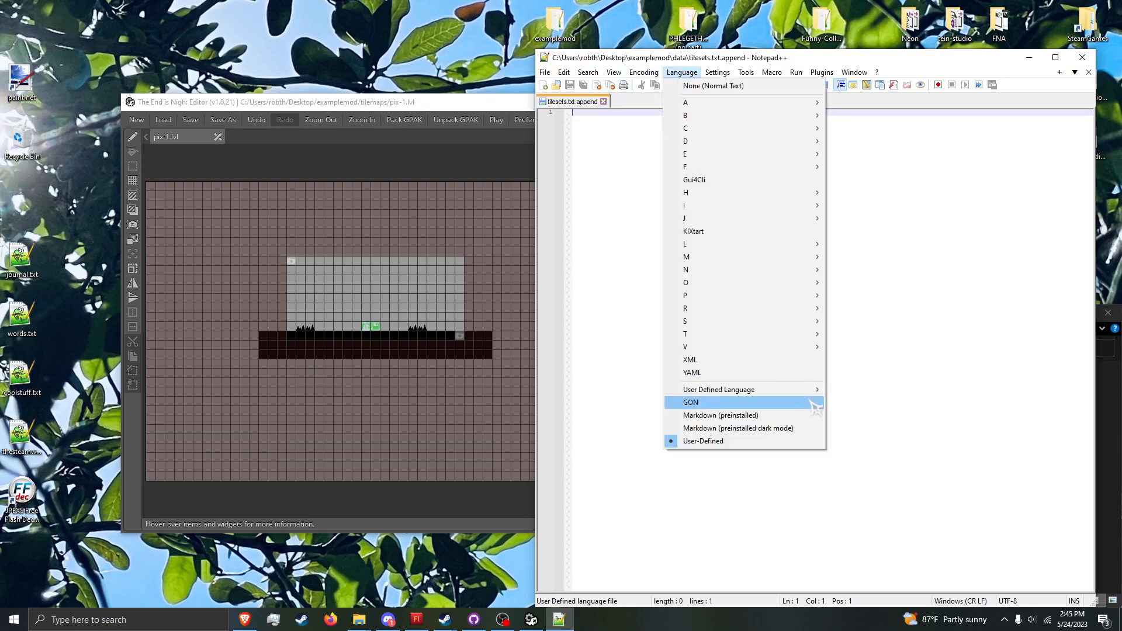
mouse_move(752, 390)
left_click(848, 389)
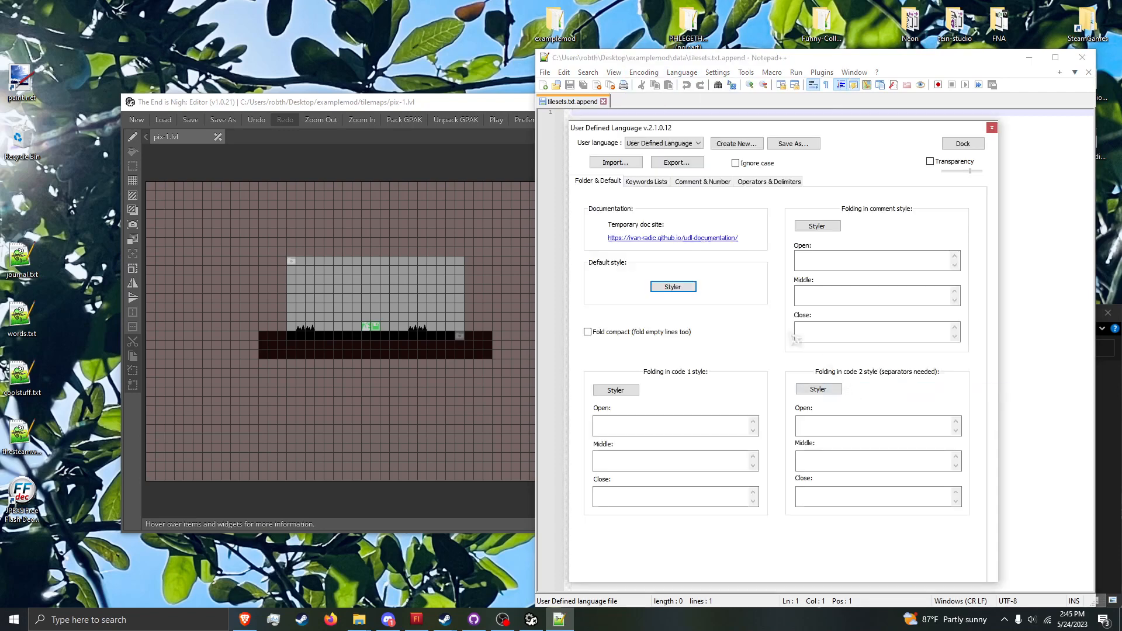
left_click(991, 127)
Step: Set the syntax language of tilesets.txt.append to GON
left_click(643, 72)
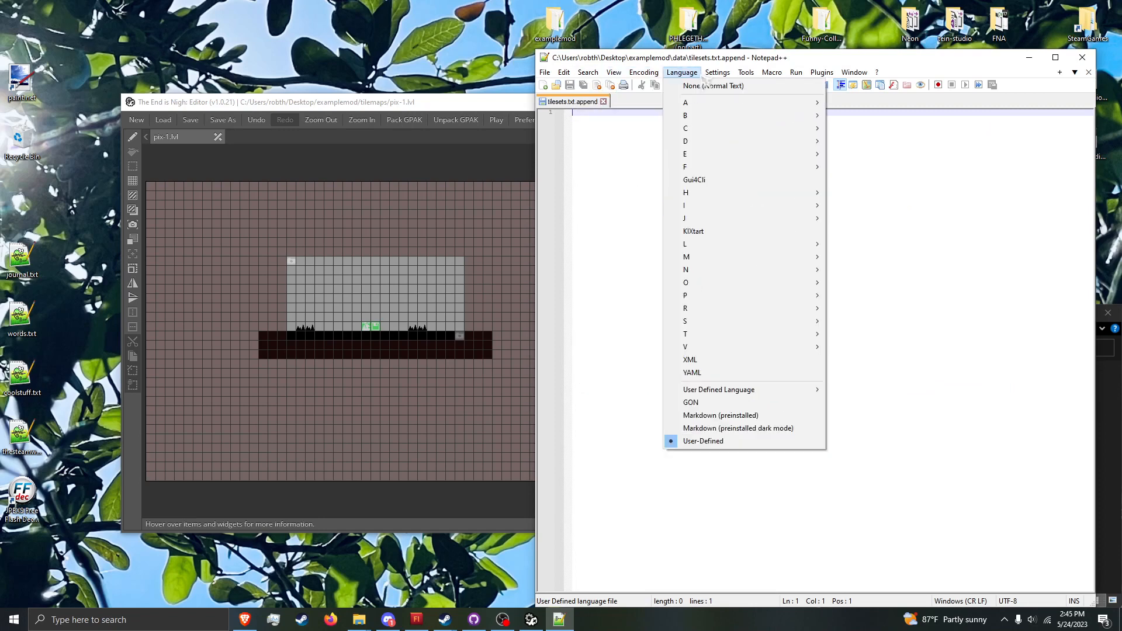
left_click(725, 401)
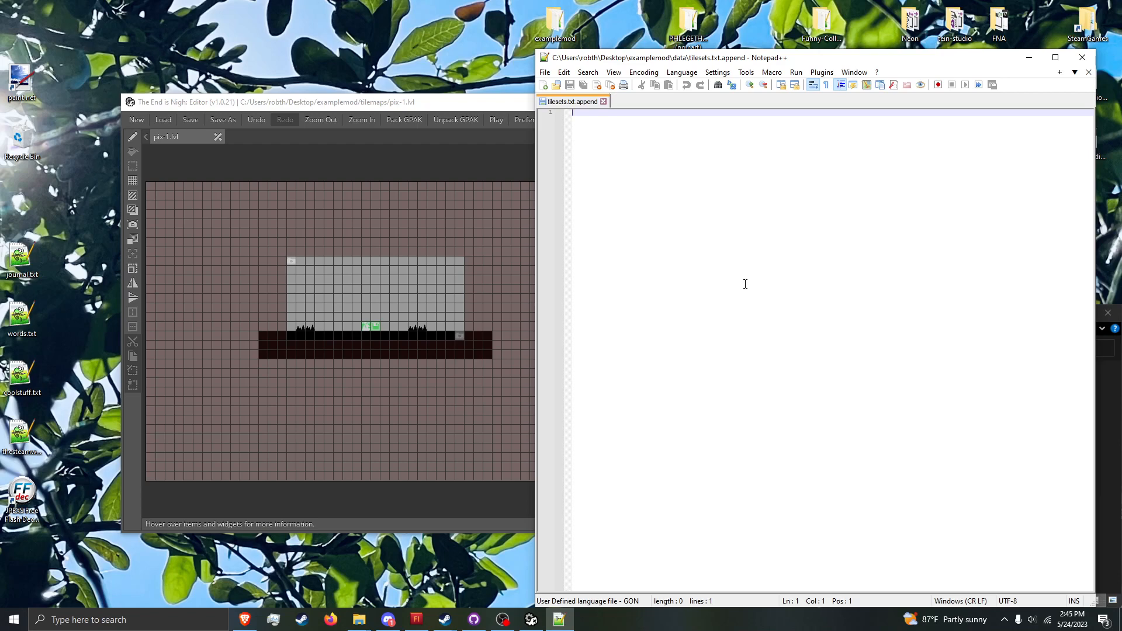
Step: Write a pix block with braces around one empty indented line in tilesets.txt.append and save the file
type("pix")
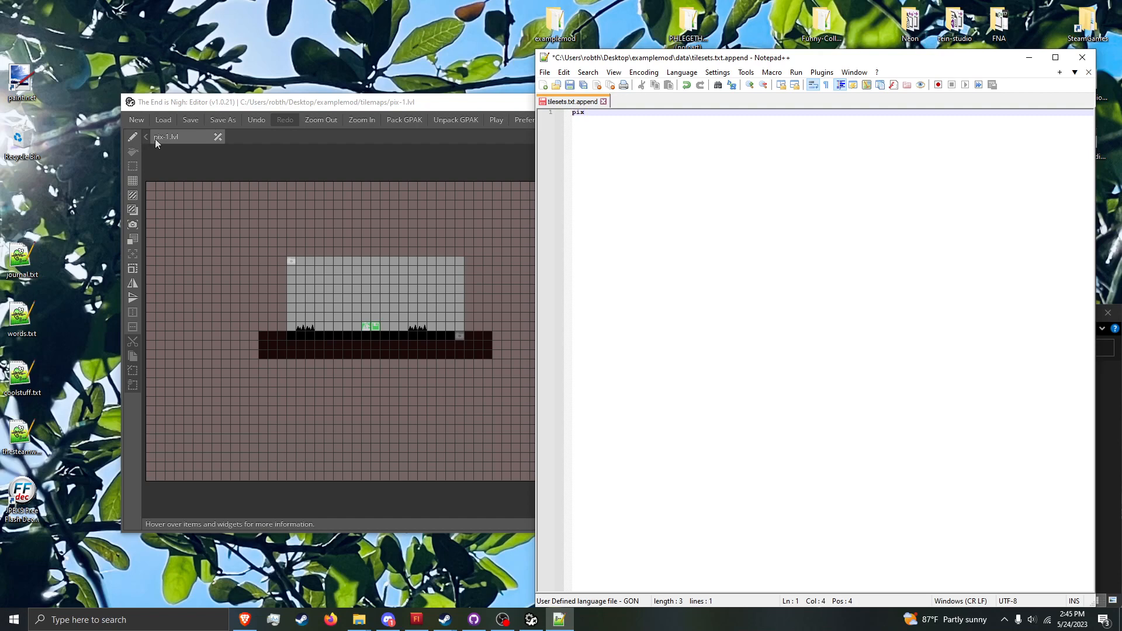
type("{")
key("Return")
key("Return")
type("}")
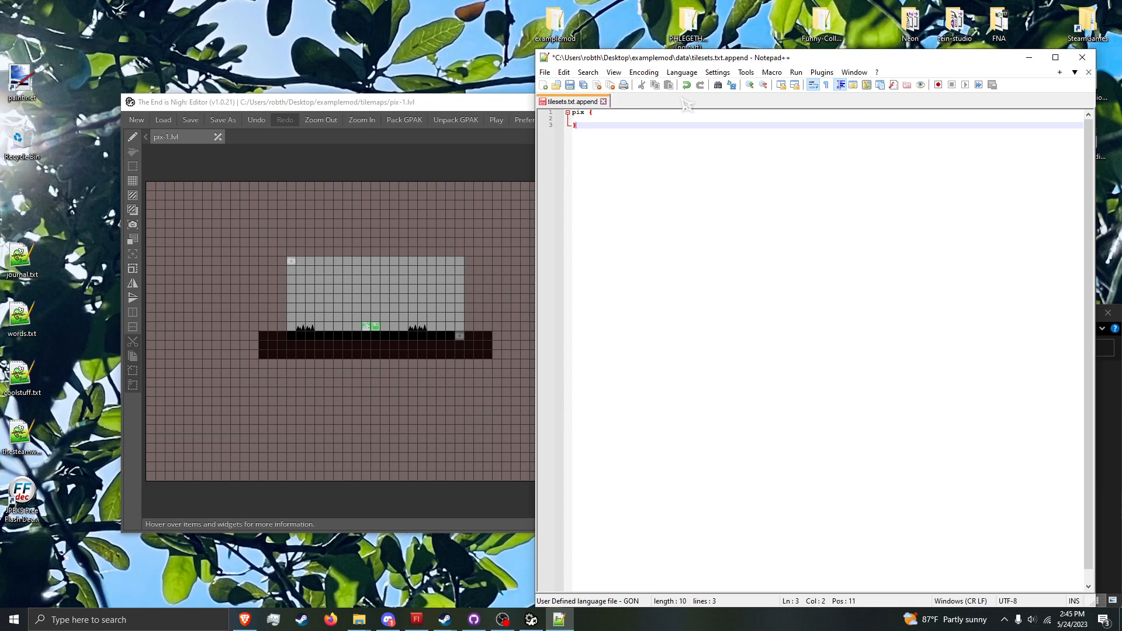
key("Up")
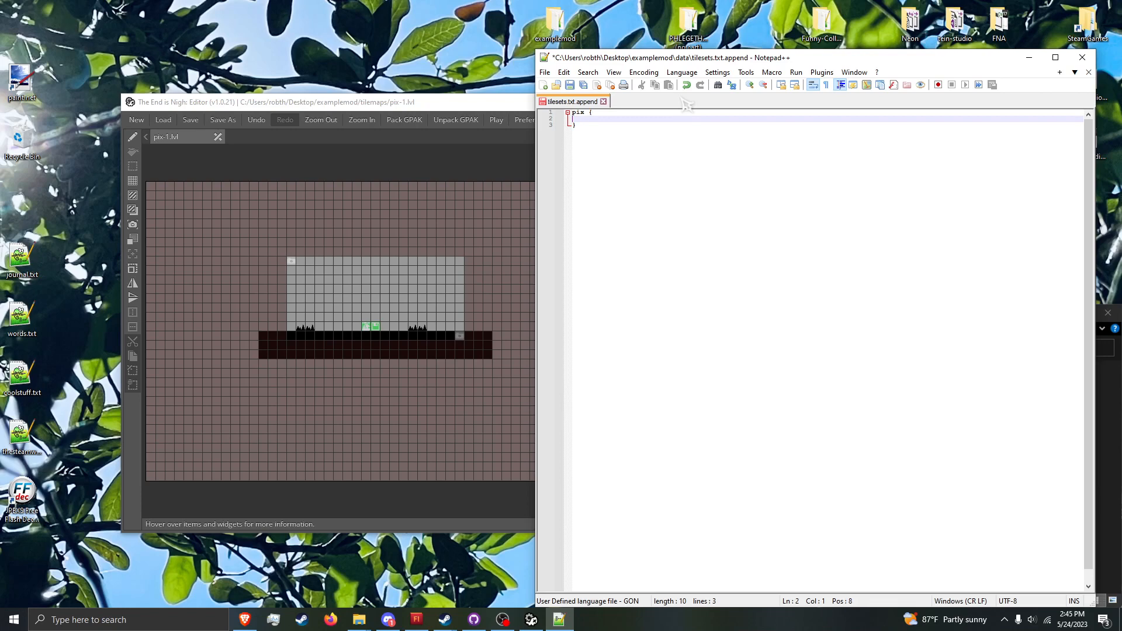
key("ctrl+s")
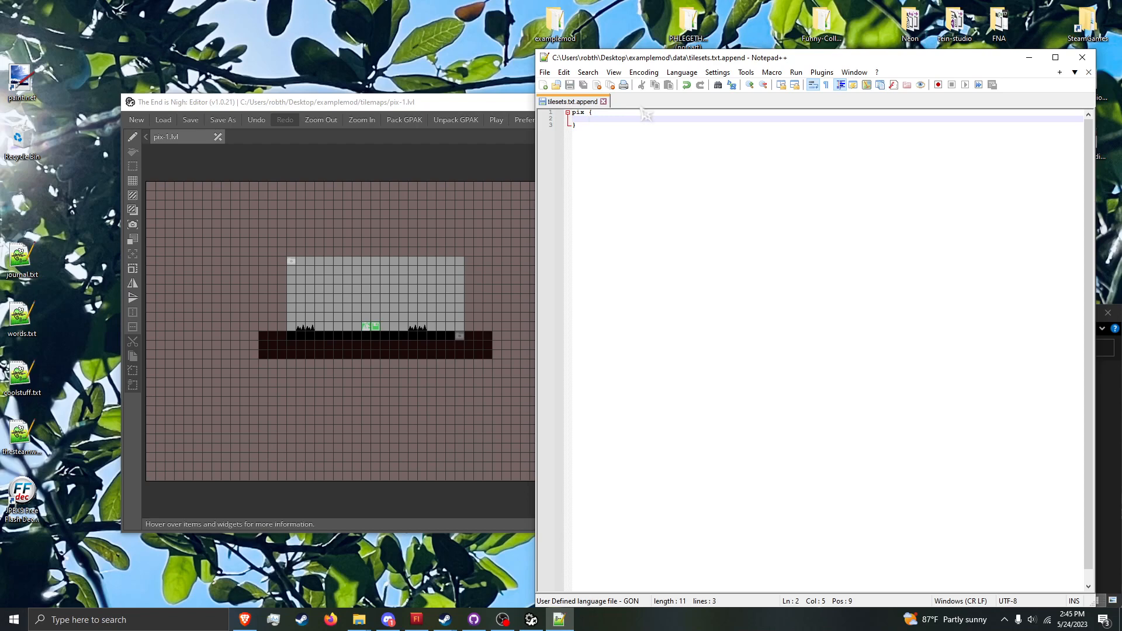
Step: Switch to the data folder window in File Explorer and go up to the examplemod folder
left_click(366, 618)
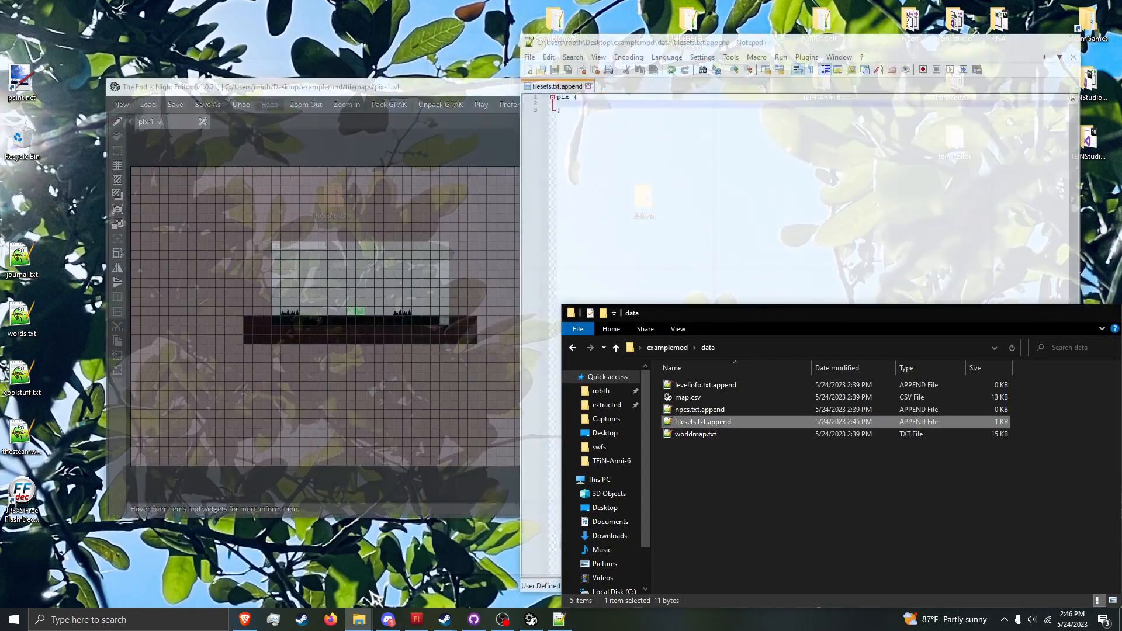
left_click(359, 570)
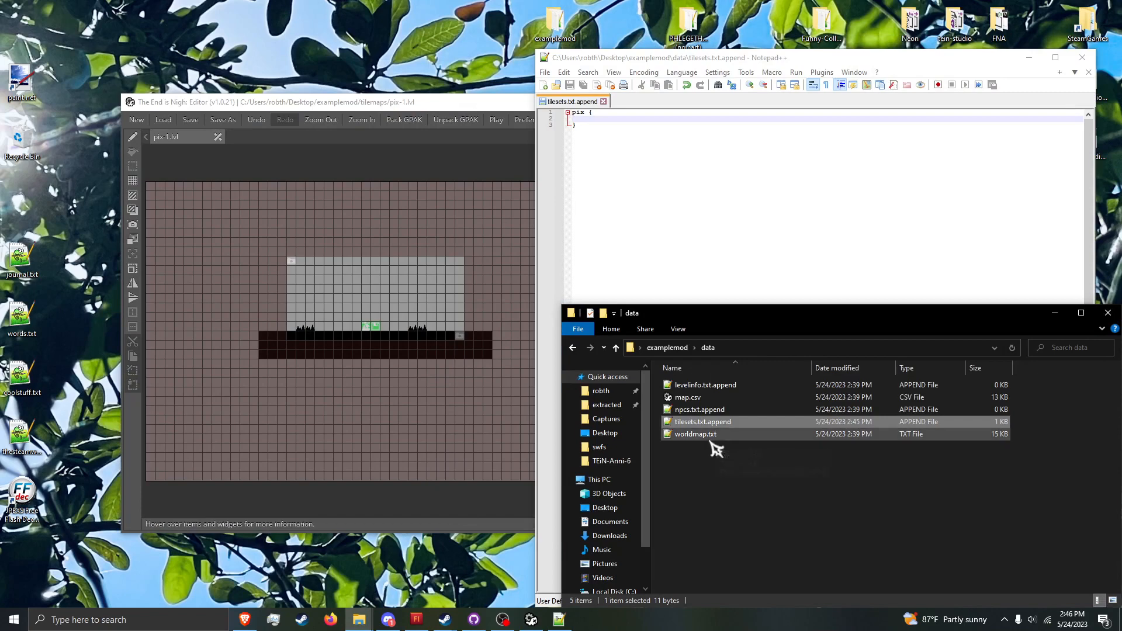
left_click(667, 347)
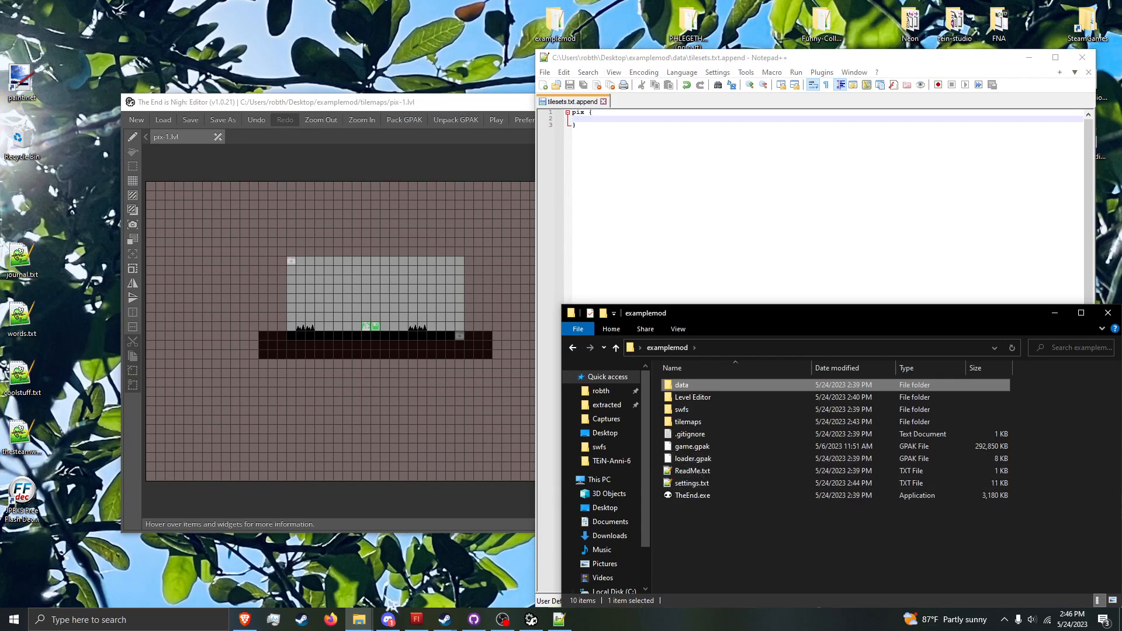
Step: Start an entry beginning with "a" on the indented line of the pix block, and minimize Notepad++
left_click(717, 119)
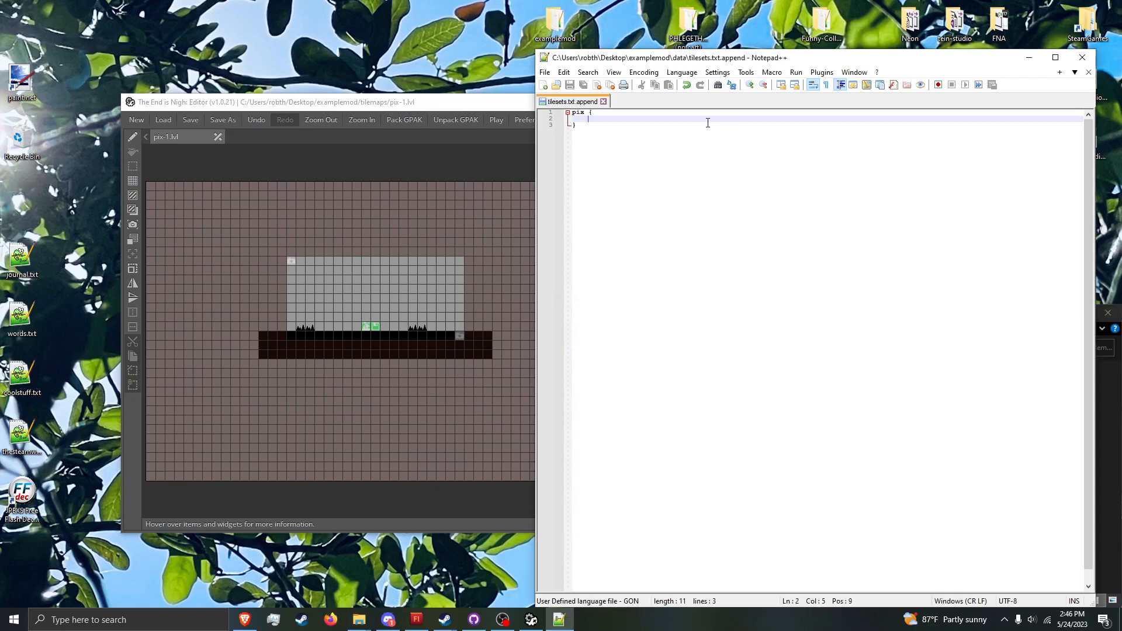
type("area-")
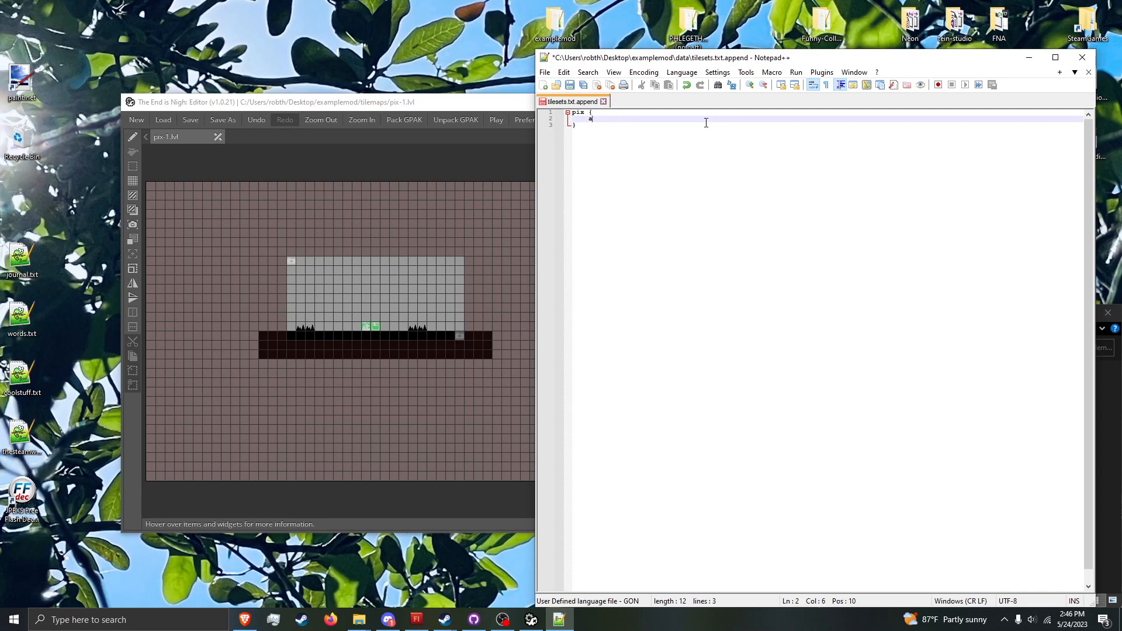
left_click(1029, 58)
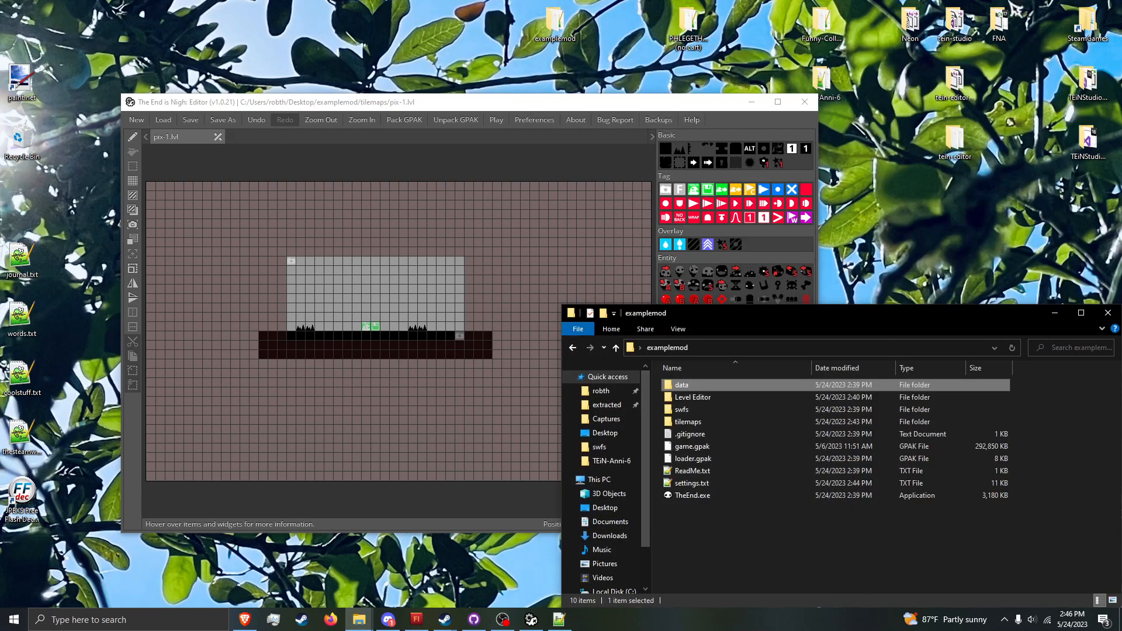
Step: Bring up the theendisnigh game folder window in File Explorer and look through its files for game.gpak
left_click(359, 618)
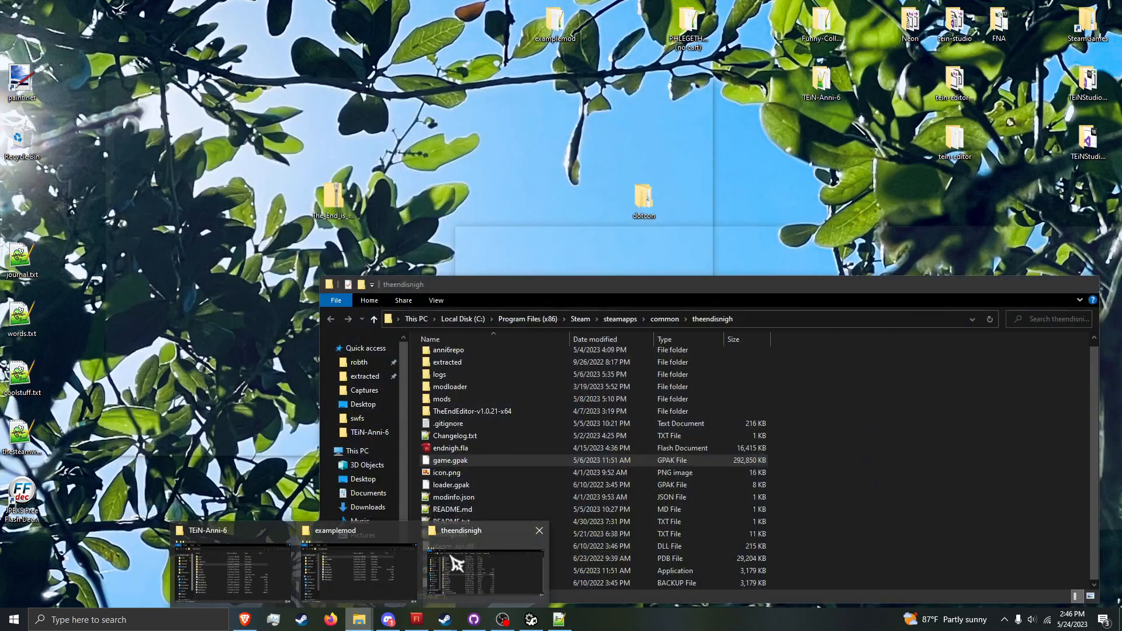
left_click(458, 571)
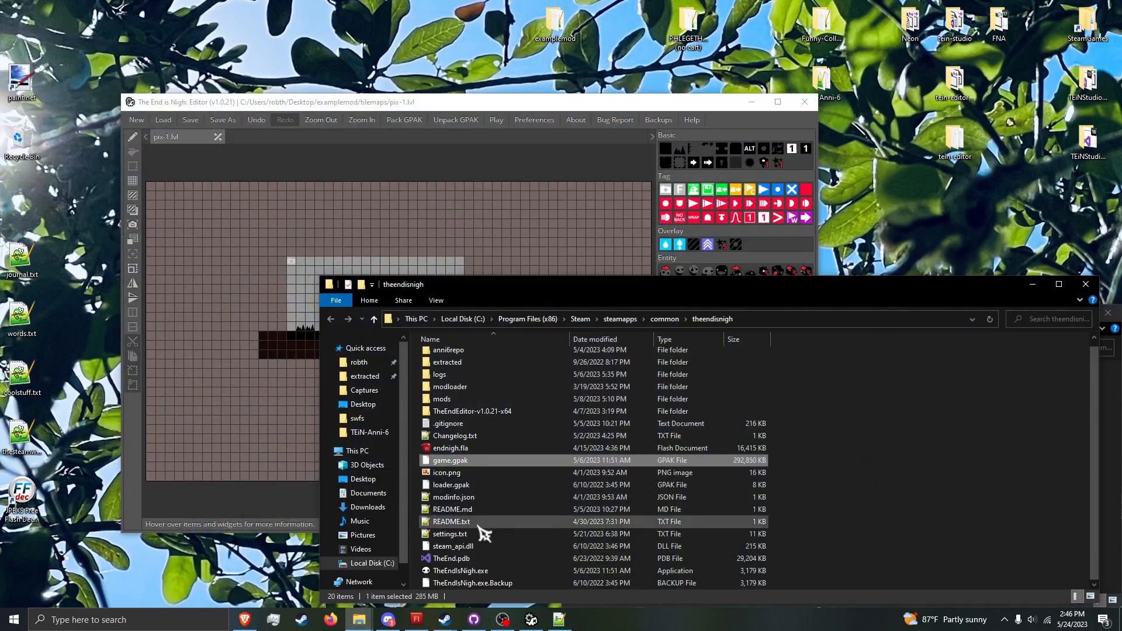
left_click(840, 419)
scroll(770, 459, "down", 1)
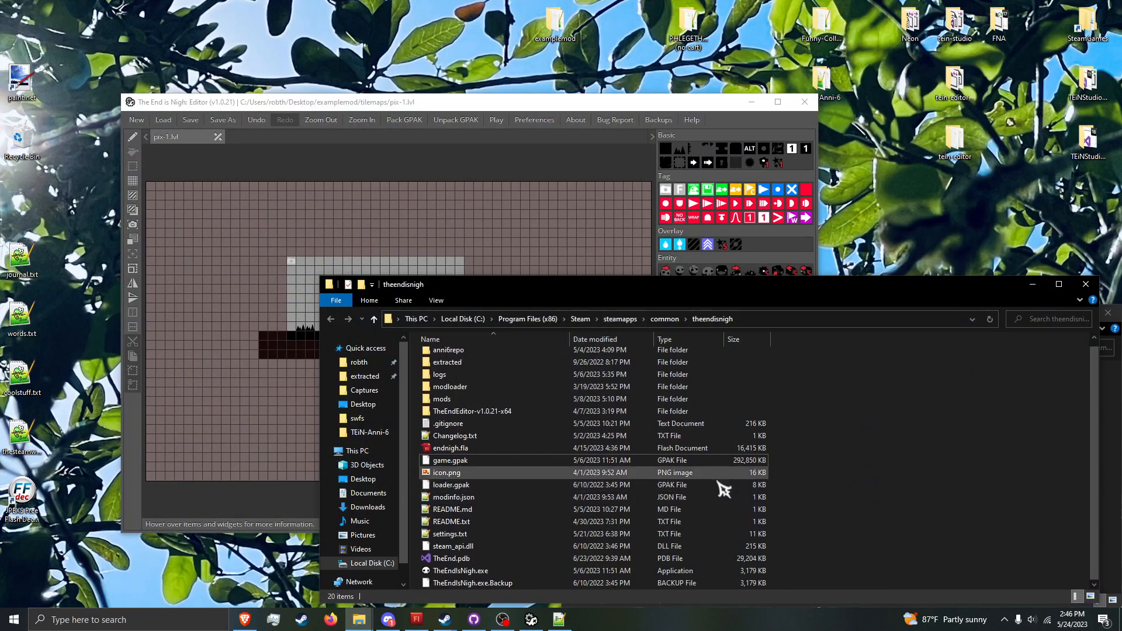
scroll(708, 489, "up", 1)
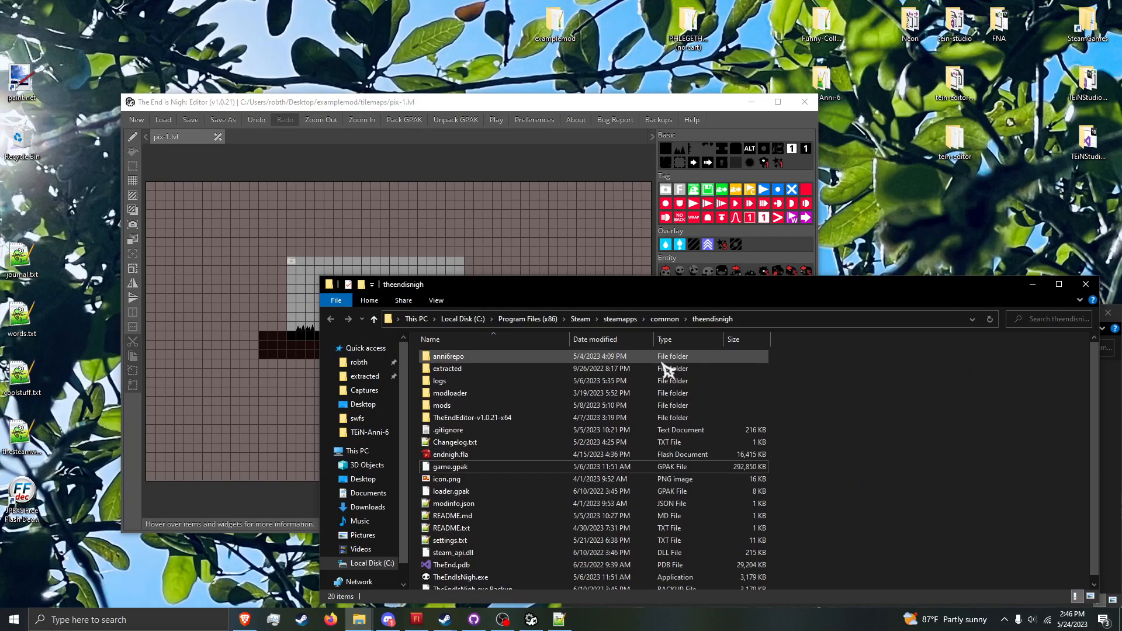
Step: Switch to the Brave browser, open glaielgames.com/teinworkshop in a new tab, and follow its Resource Unpacker link
left_click(256, 618)
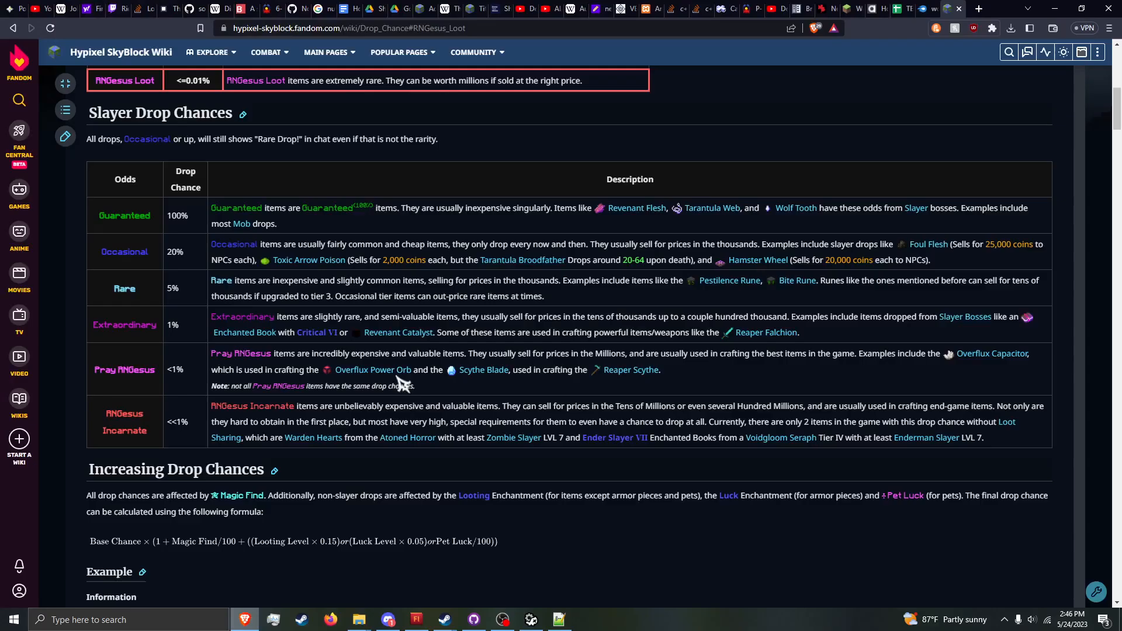
left_click(979, 9)
type("glaiel")
key("Right")
key("Return")
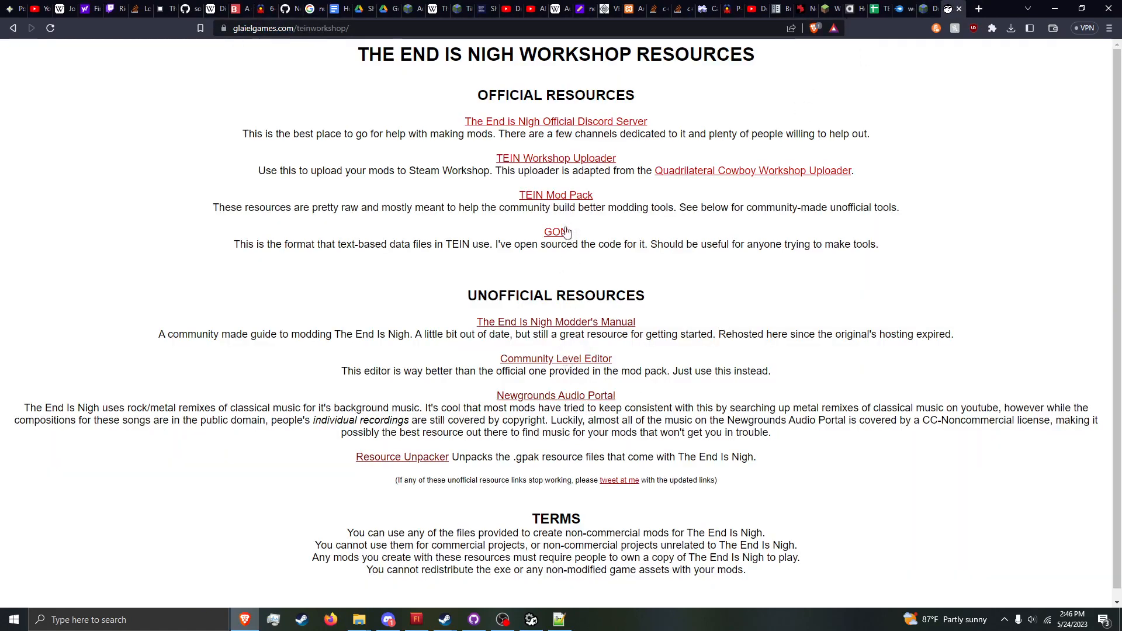
left_click(419, 458)
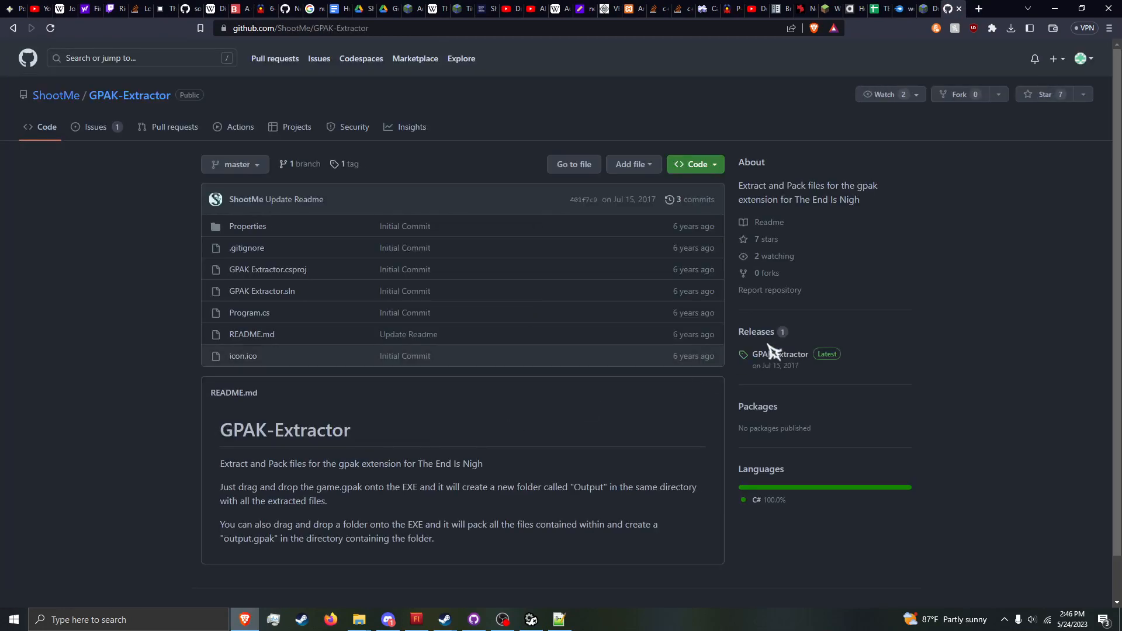
Step: Download GPAK.Extractor.exe from the GPAK-Extractor latest release and save it to the Desktop
left_click(777, 357)
left_click(260, 365)
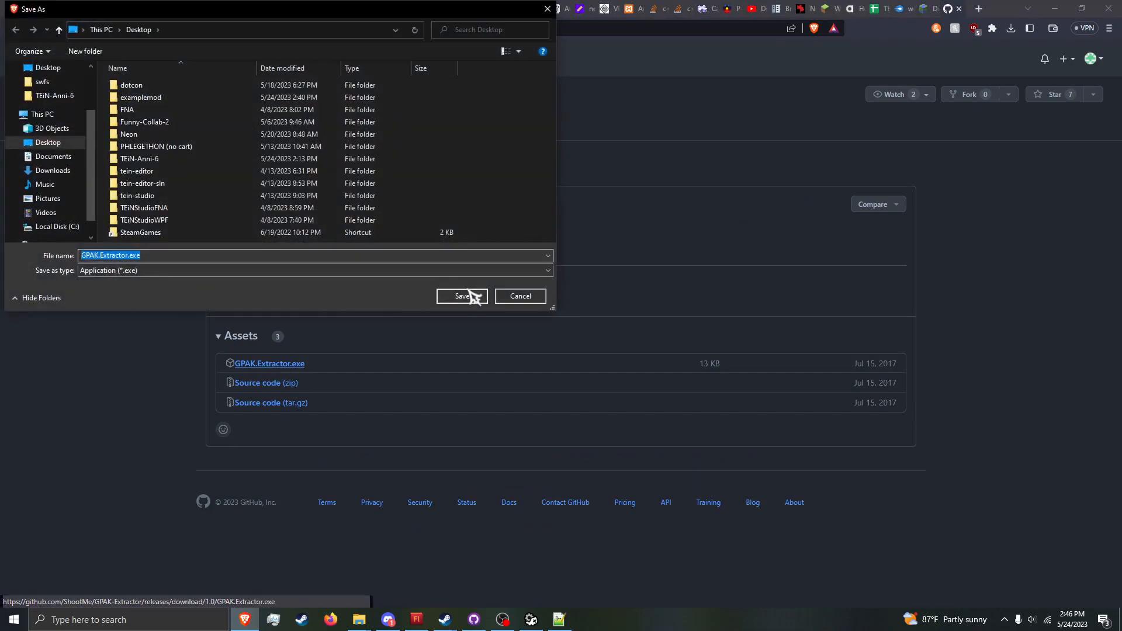
left_click(461, 296)
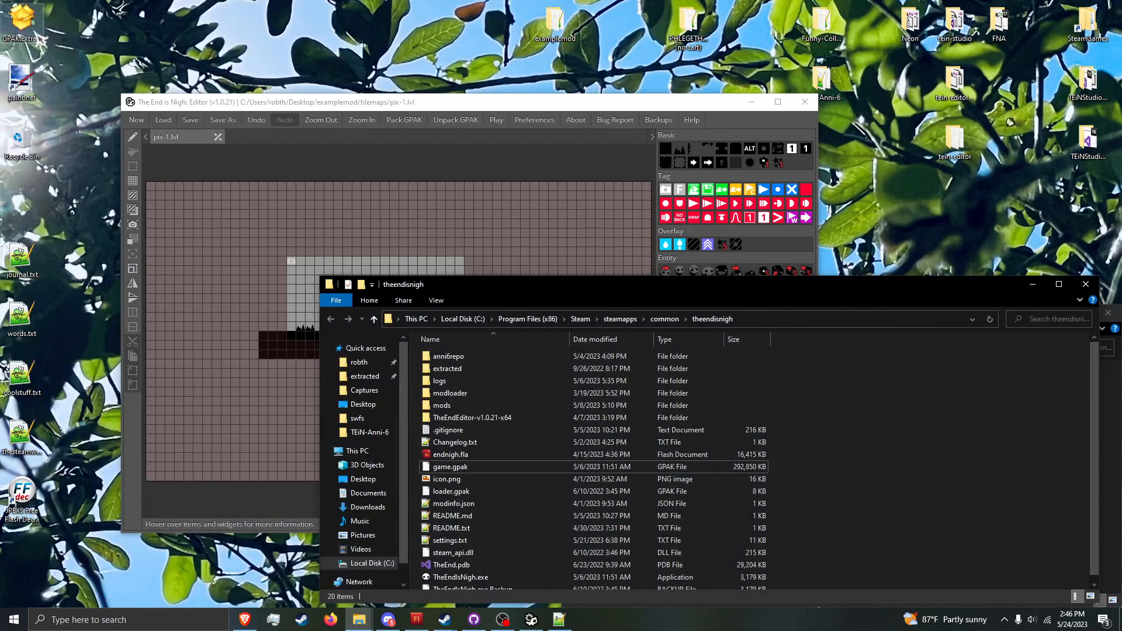
Step: Extract game.gpak from the theendisnigh folder with the GPAK Extractor on the desktop, allowing the unrecognized app to run
left_click(480, 468)
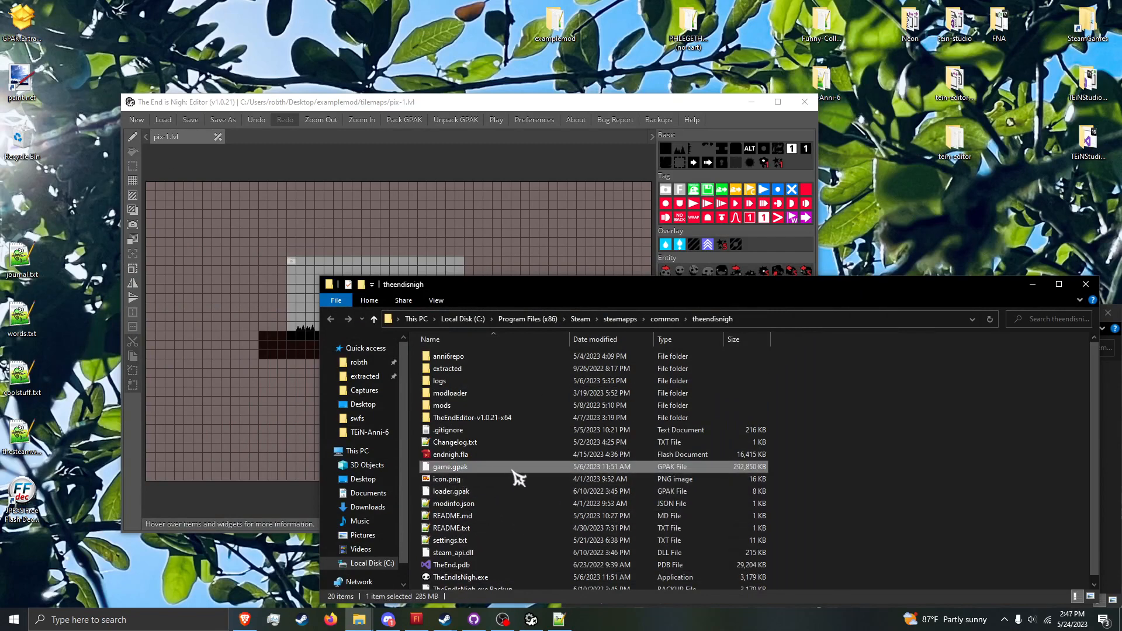
left_click_drag(513, 471, 24, 28)
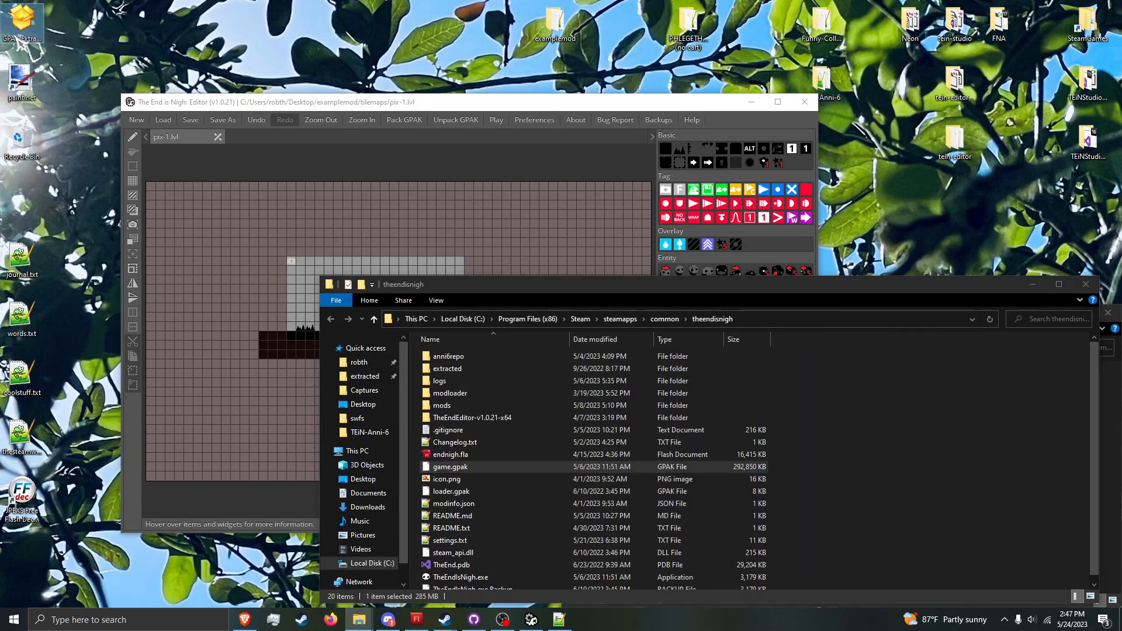
left_click(436, 225)
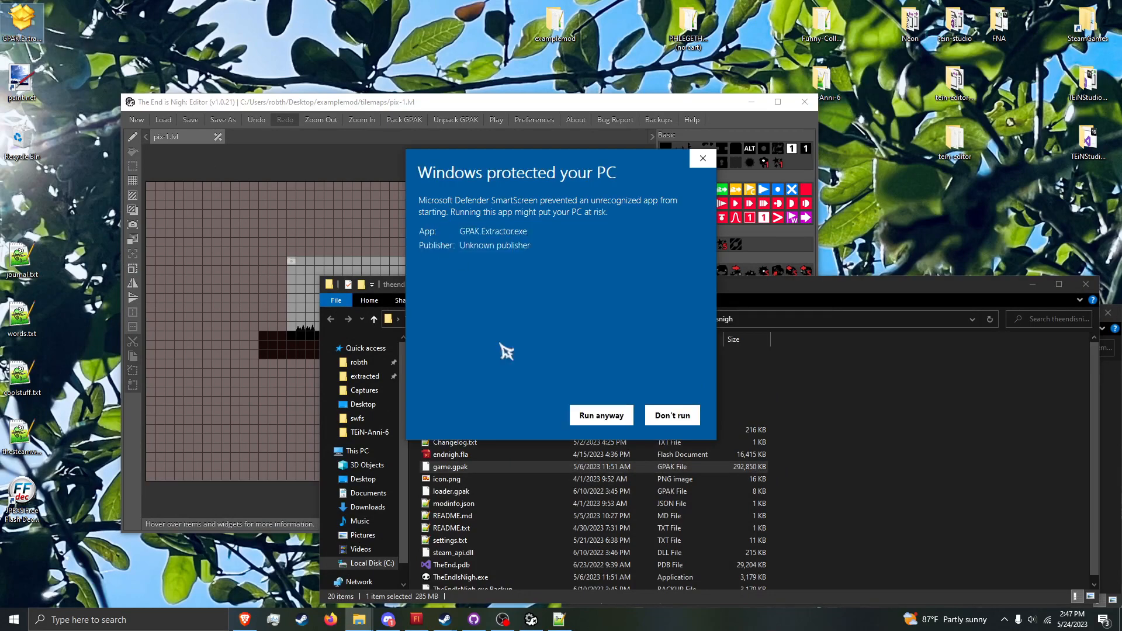
left_click(591, 415)
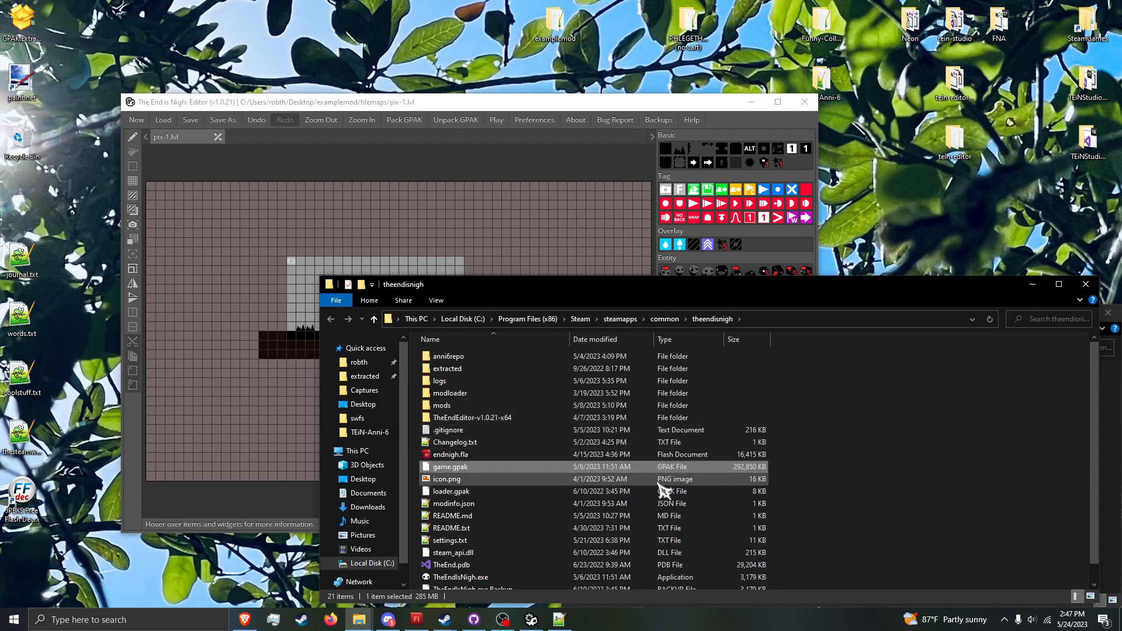
Step: Move the level editor window clear of the folder window and open the extracted Output folder in theendisnigh
left_click_drag(498, 110, 569, 72)
left_click(964, 520)
scroll(806, 525, "down", 1)
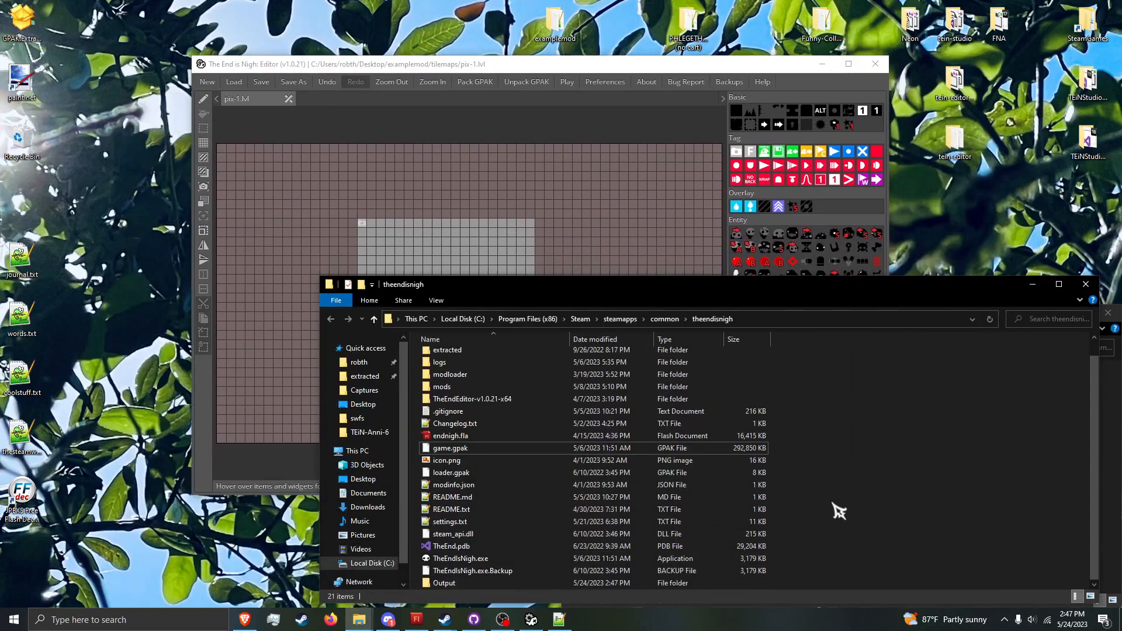
double_click(718, 583)
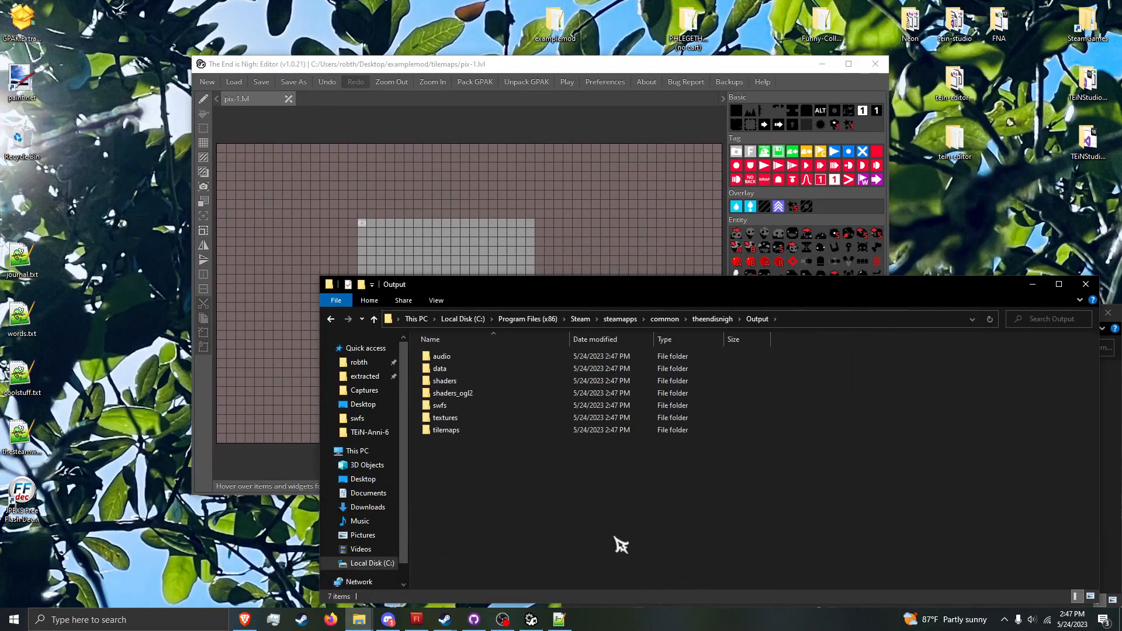
left_click_drag(666, 517, 561, 304)
left_click(592, 520)
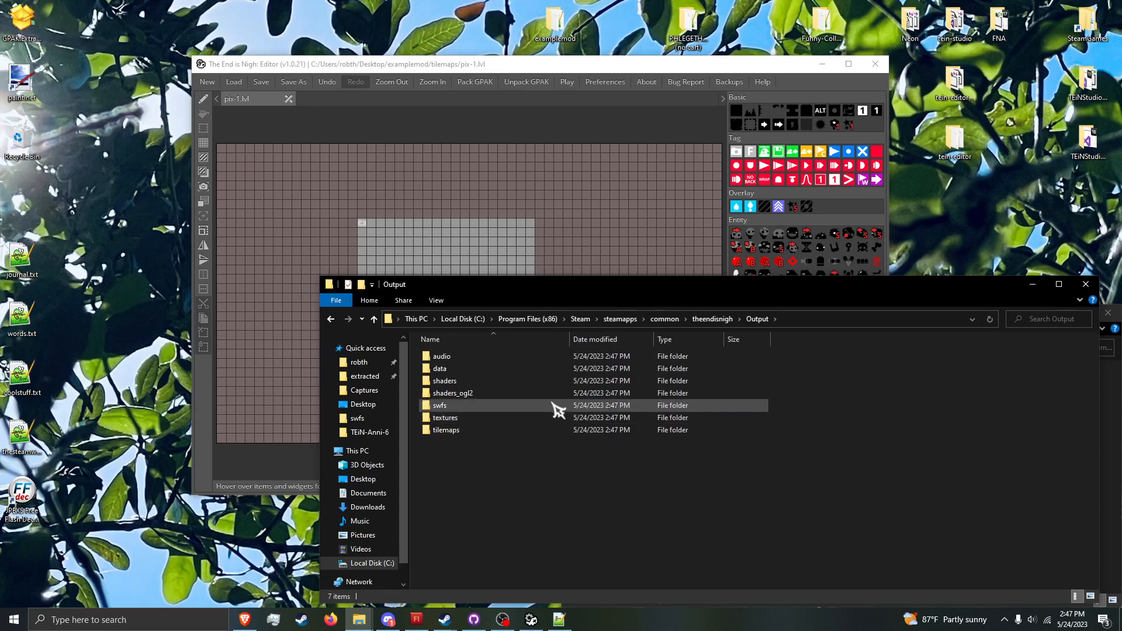
Step: Open tilesets.txt from the Output data folder in Notepad++ alongside tilesets.txt.append
double_click(561, 369)
left_click(548, 454)
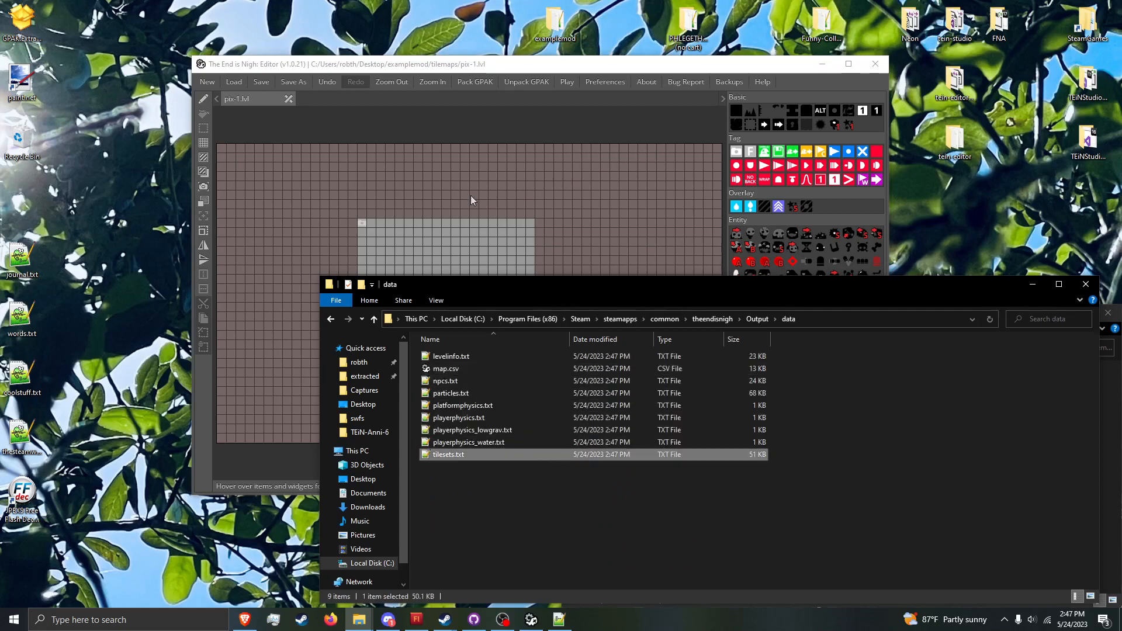
left_click(559, 619)
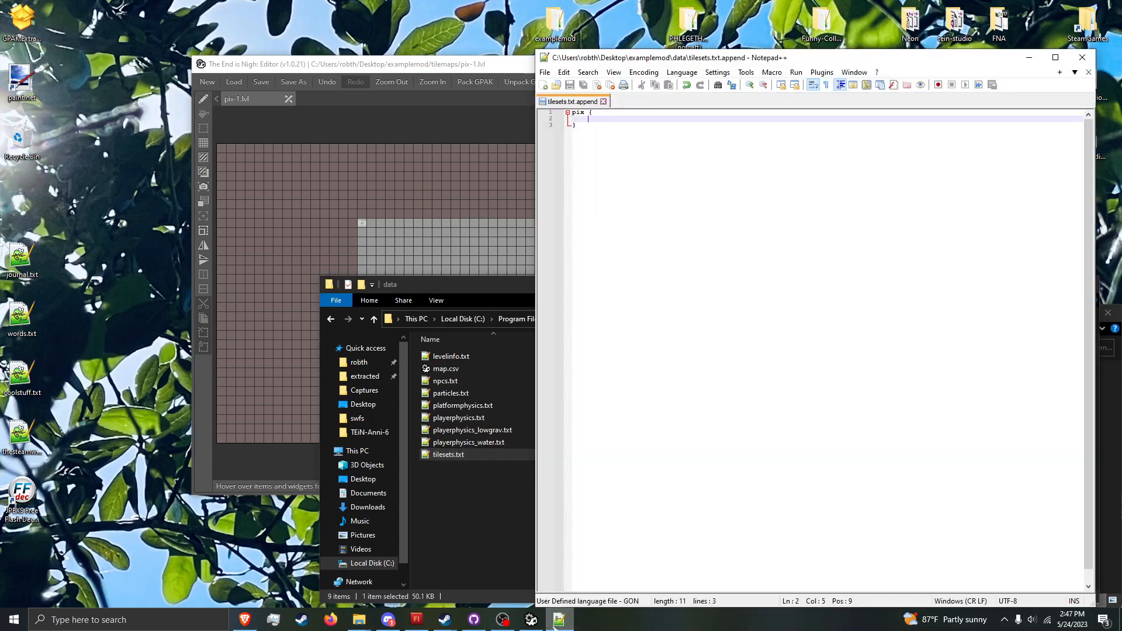
double_click(453, 455)
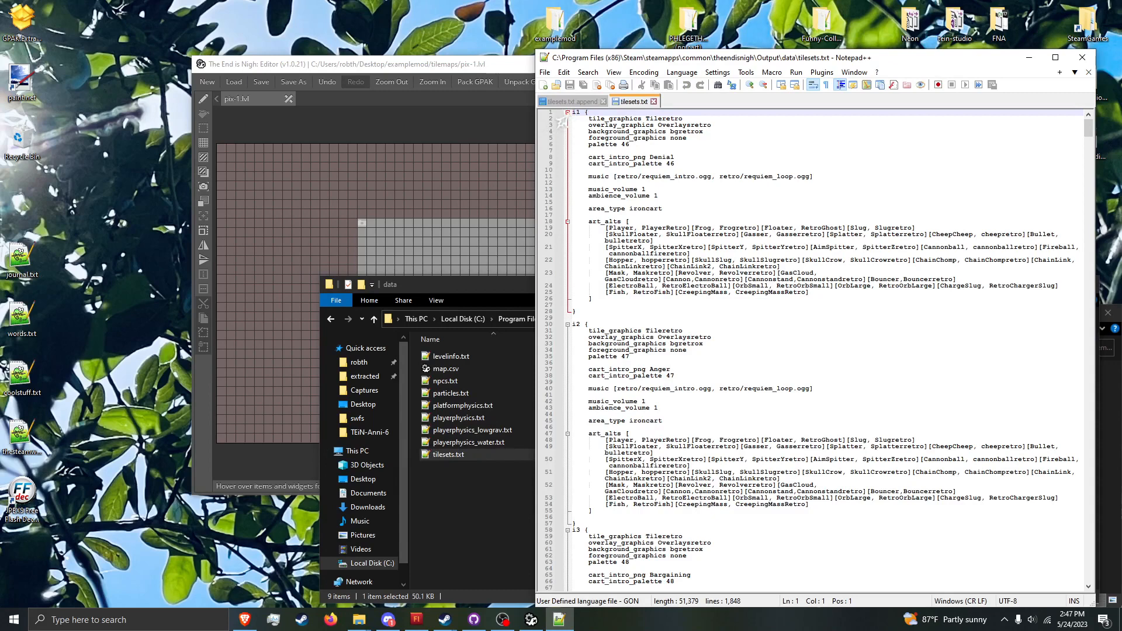
Step: Collapse the i1 and i2 blocks in tilesets.txt and search for "2 {" to reach the Arid Flats block
left_click(566, 112)
left_click(567, 125)
key("ctrl+f")
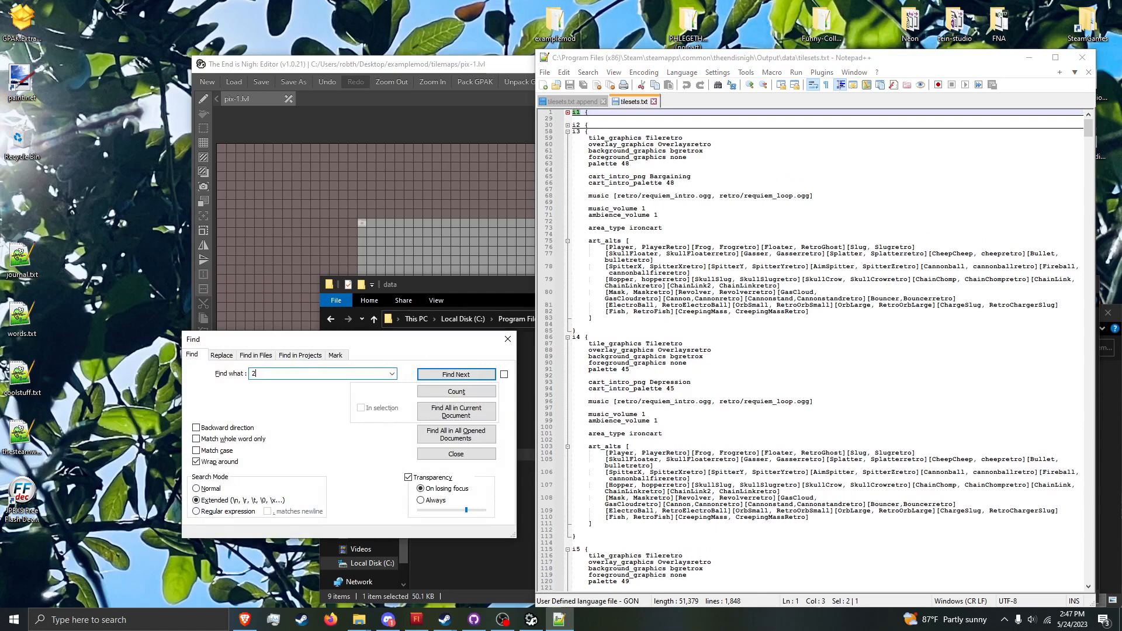
key("Return")
key("Return")
key("Return")
key("Return")
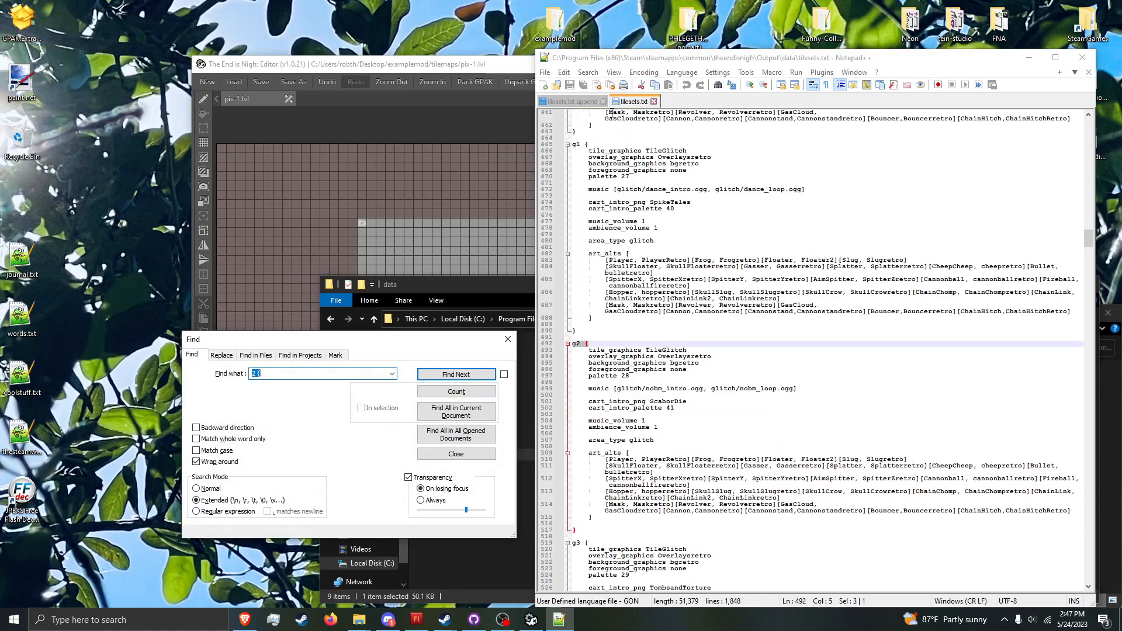
left_click(508, 339)
Step: Copy the full contents of the Arid Flats block 2 into the pix block of tilesets.txt.append and save the file
left_click_drag(680, 350, 589, 353)
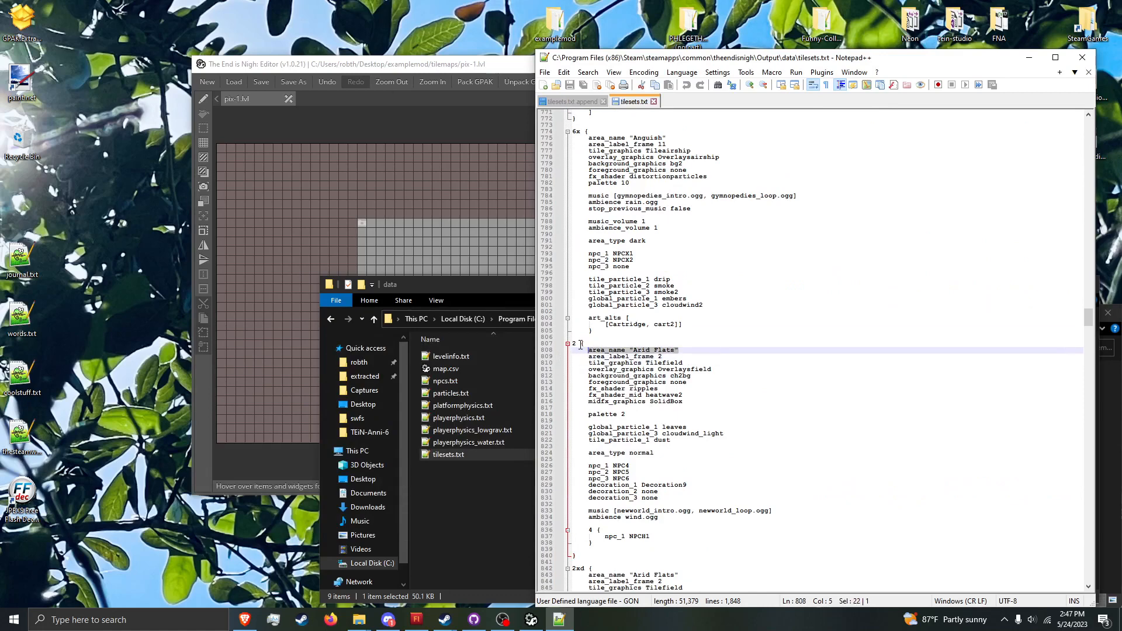
left_click(625, 371)
left_click_drag(589, 350, 724, 542)
key("ctrl+c")
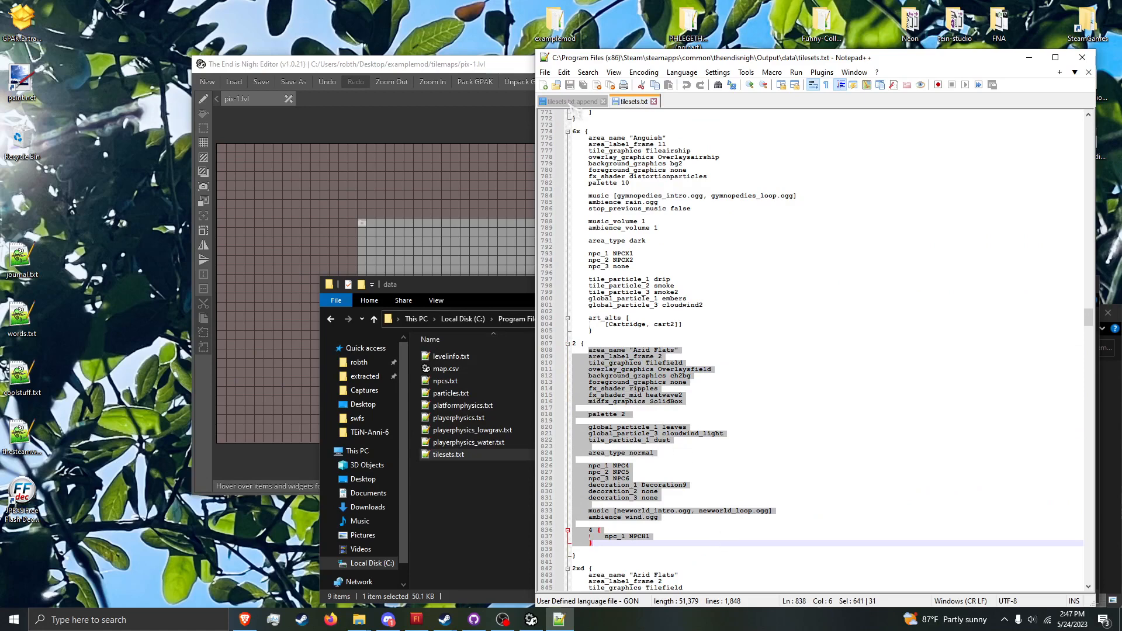
left_click(575, 104)
key("ctrl+v")
key("ctrl+s")
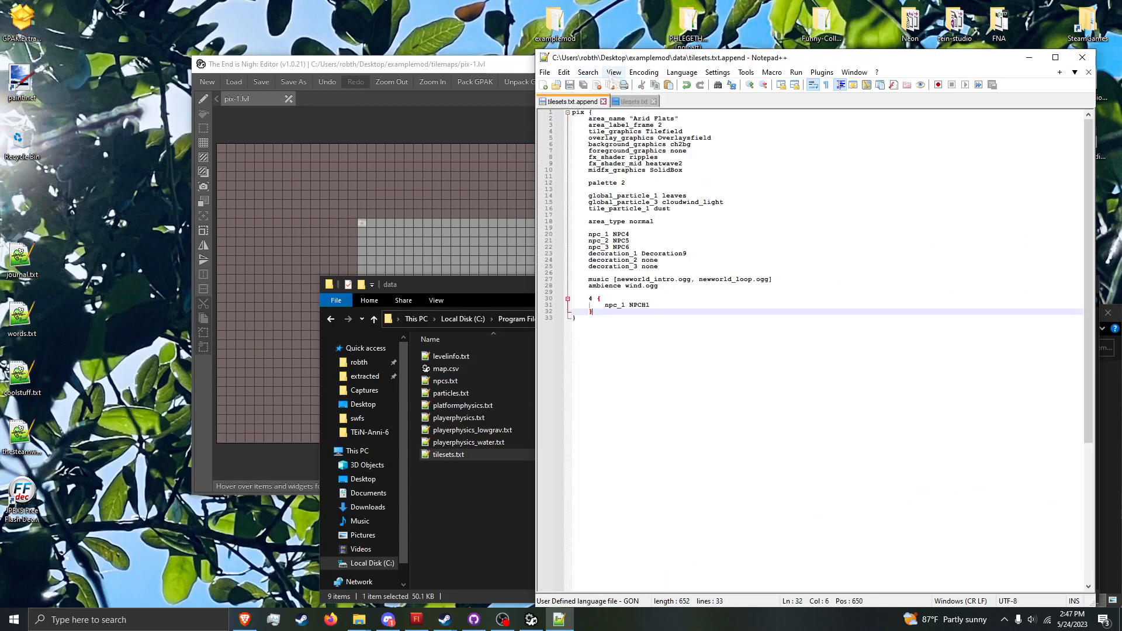
Step: Replace every run of four spaces in tilesets.txt.append with a tab (\t) and save the file
left_click(614, 72)
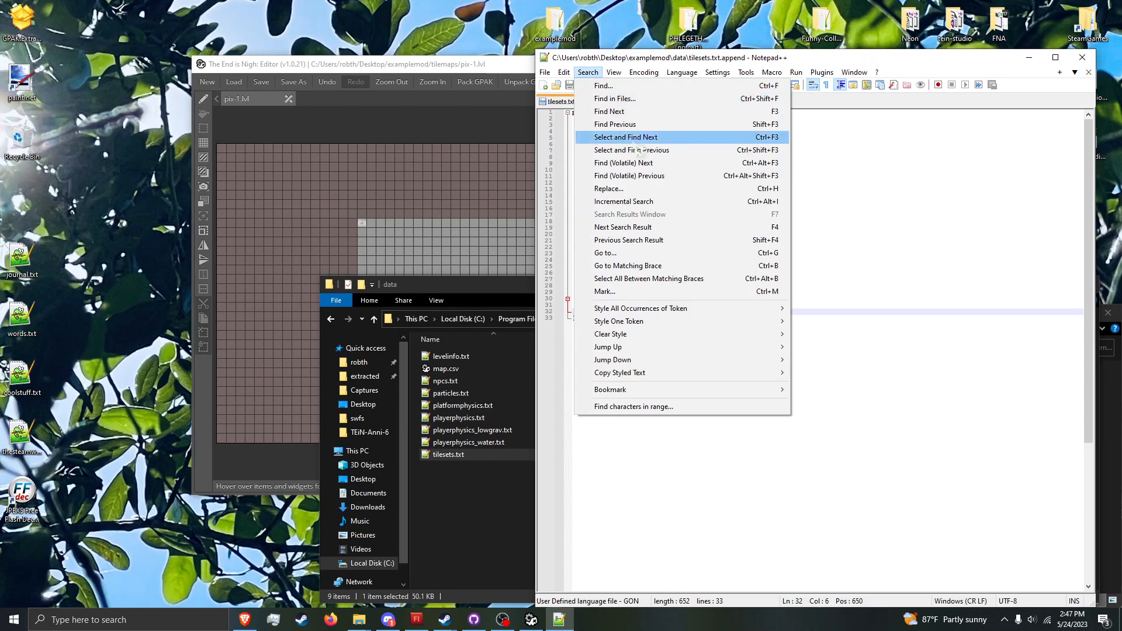
left_click(609, 189)
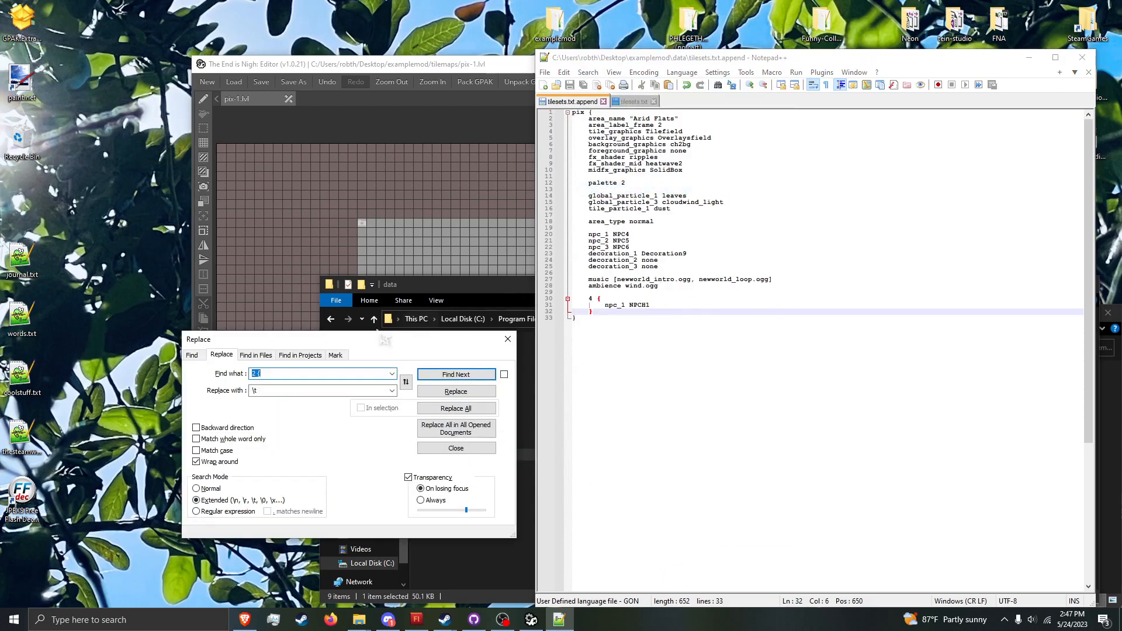
key("BackSpace")
left_click(275, 394)
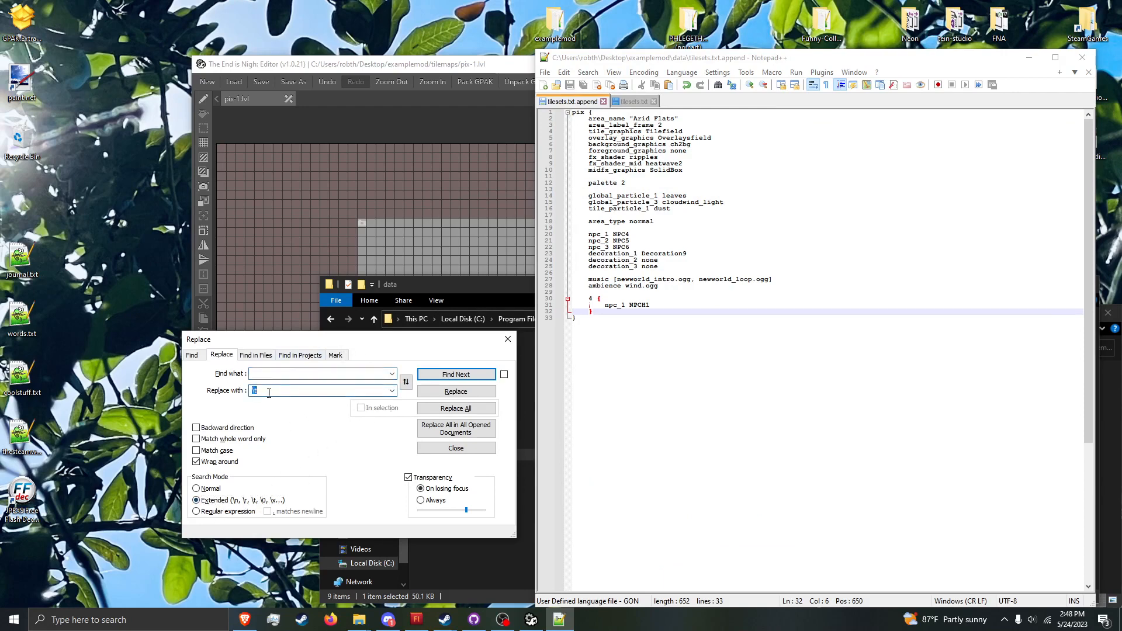
left_click(425, 409)
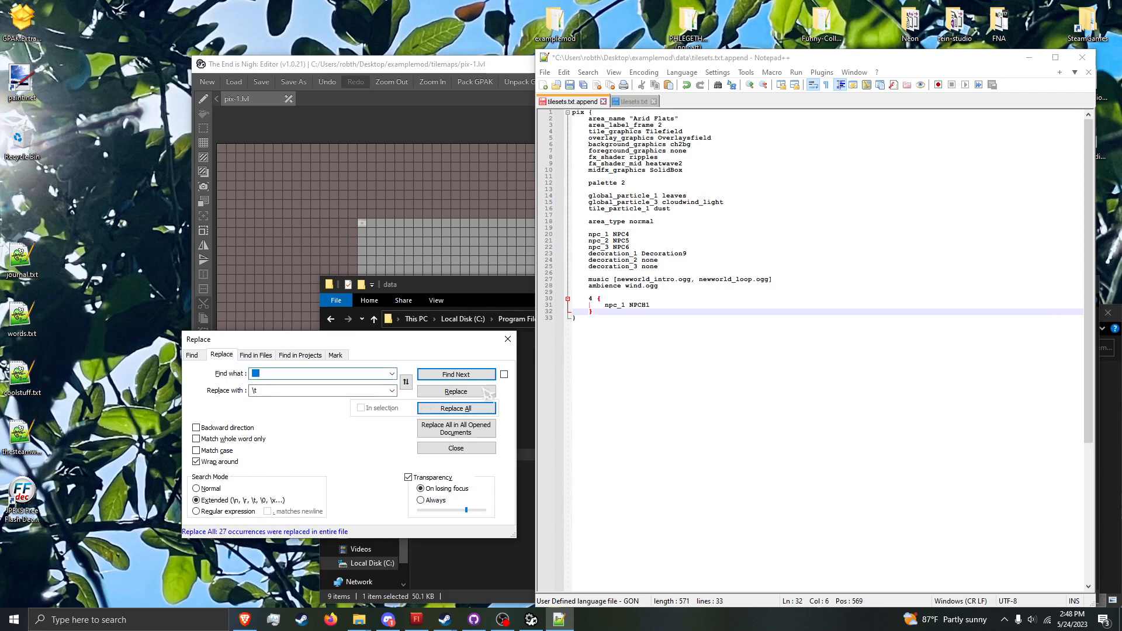
left_click(507, 339)
left_click(587, 261)
left_click_drag(710, 261, 709, 254)
left_click(715, 258)
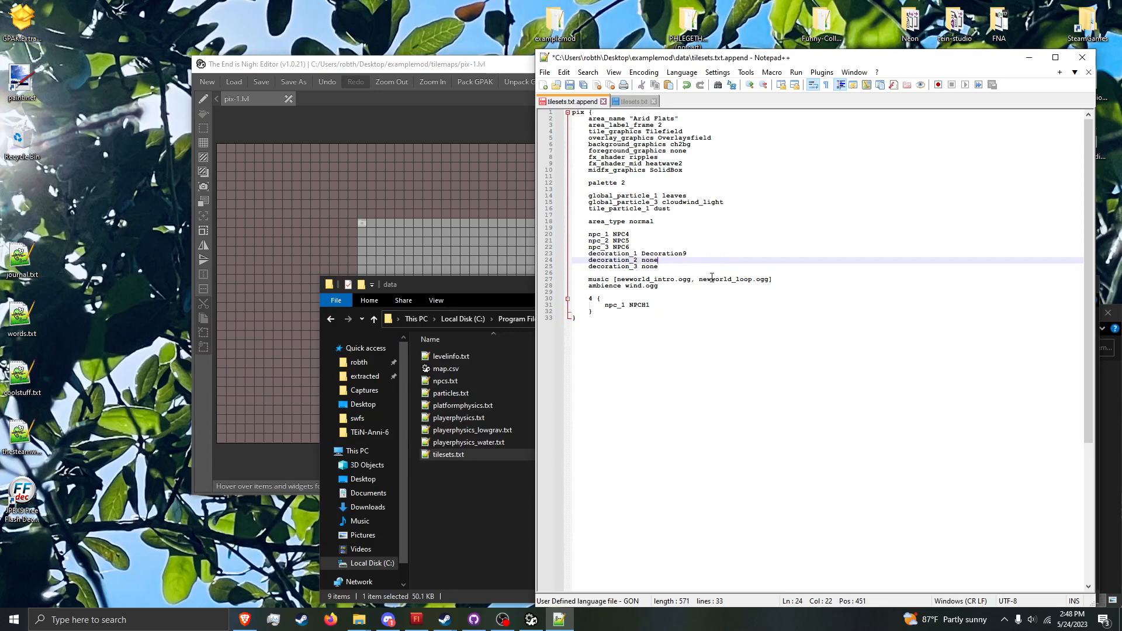
key("ctrl+s")
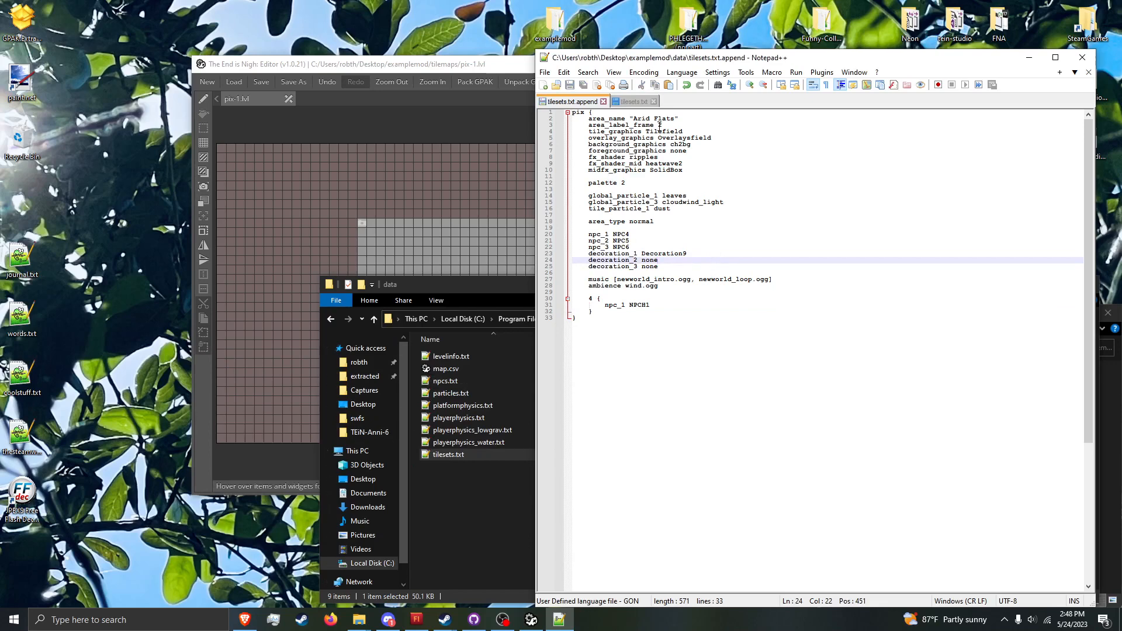
Step: Go back up from the Output data folder to theendisnigh and close that File Explorer window
left_click(505, 477)
left_click(757, 319)
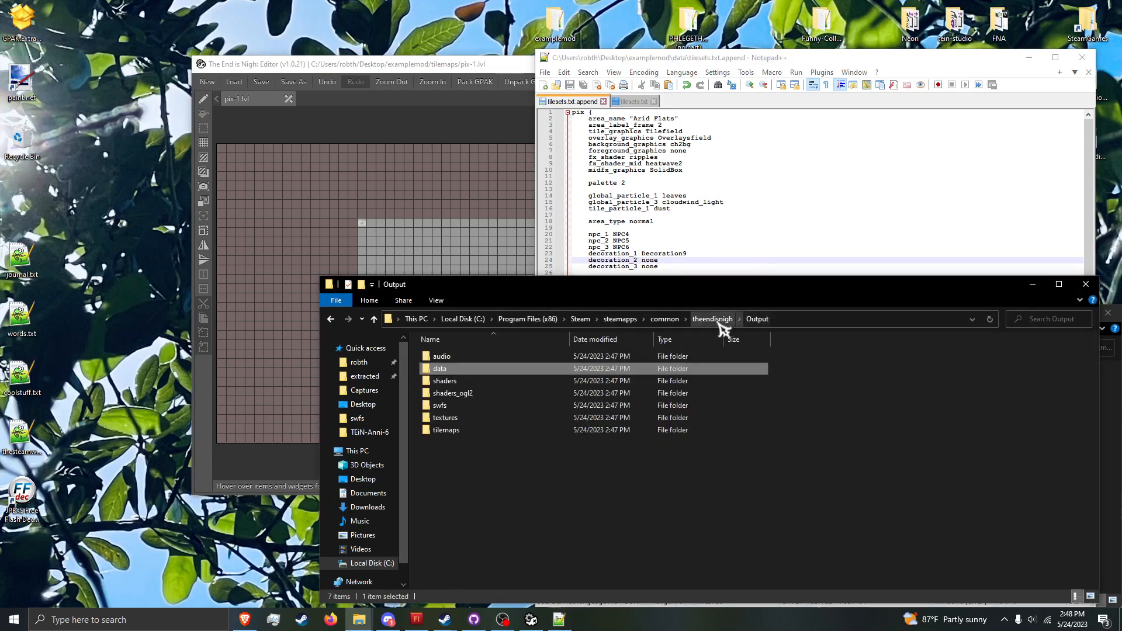
left_click(728, 320)
left_click(1086, 284)
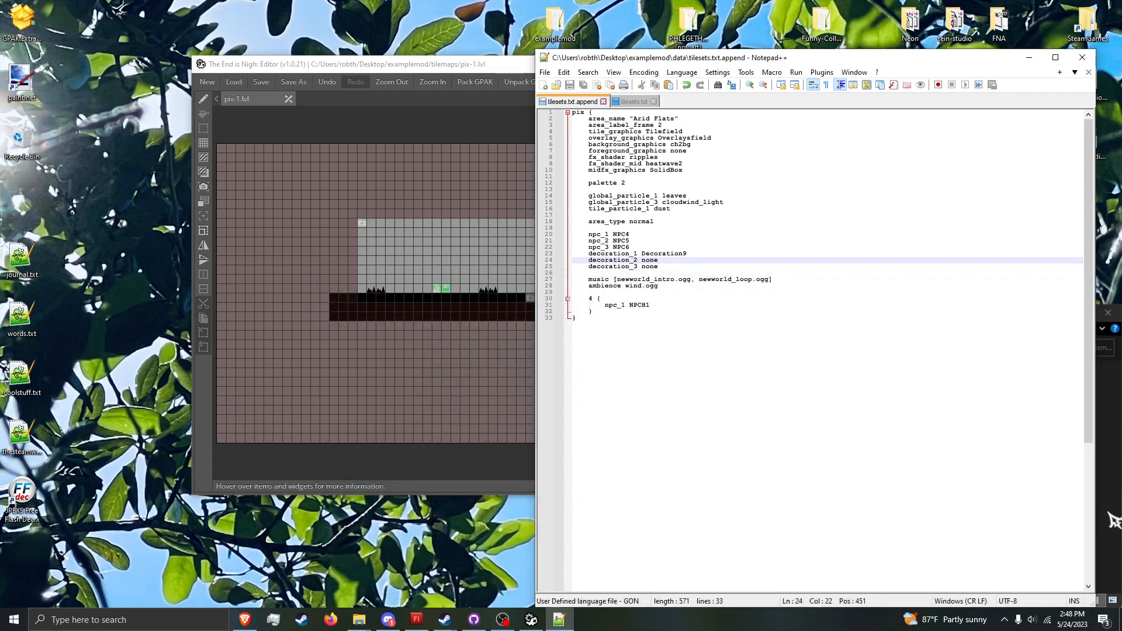
Step: Launch The End Is Nigh and load the custom level pix-1 with the console command "load pix-1"
left_click(1108, 513)
double_click(835, 499)
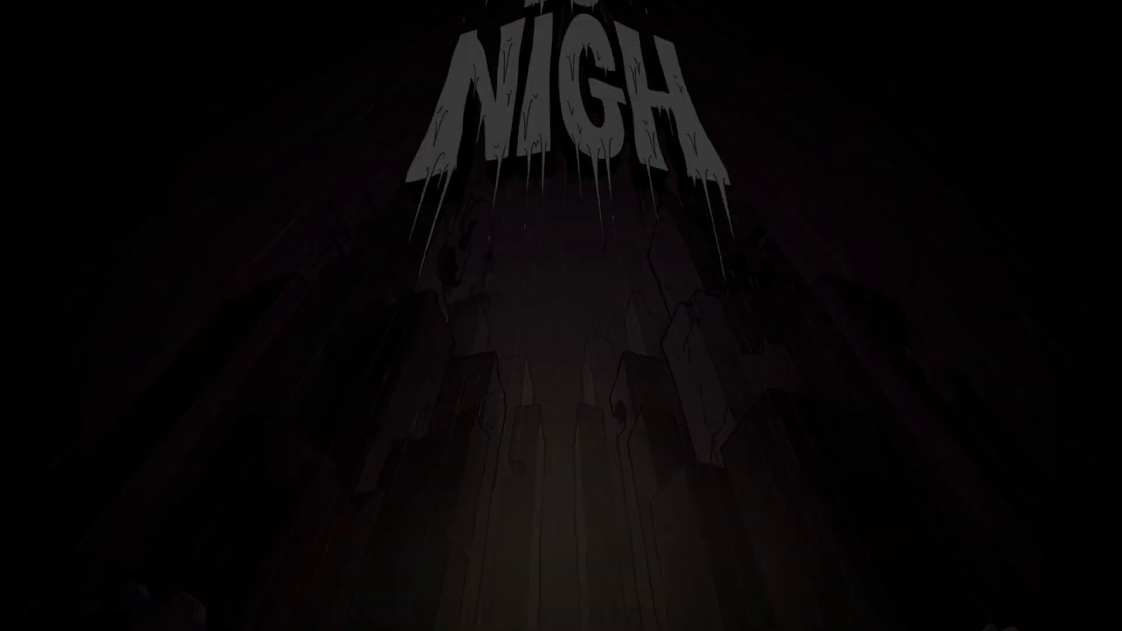
key("Return")
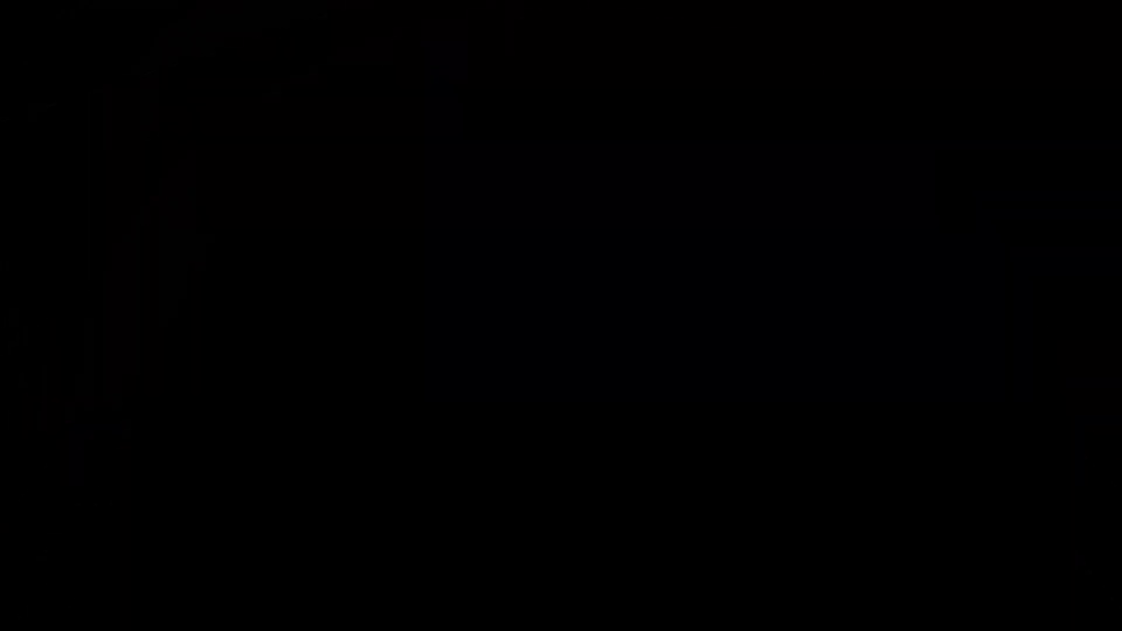
key("grave")
type("load ")
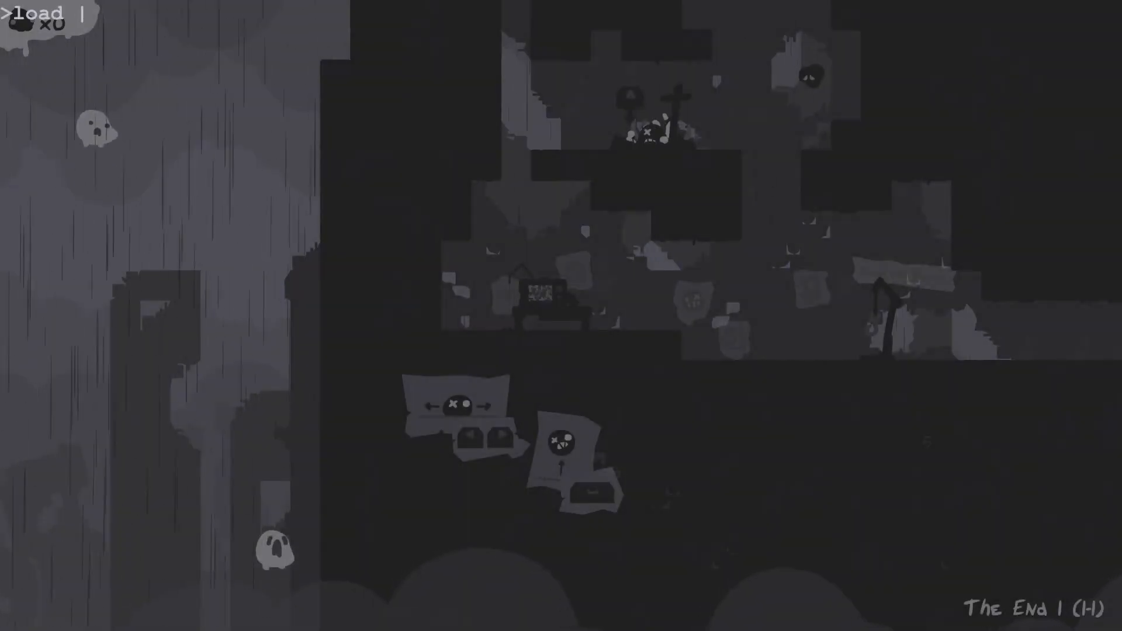
type("pix-1")
key("Return")
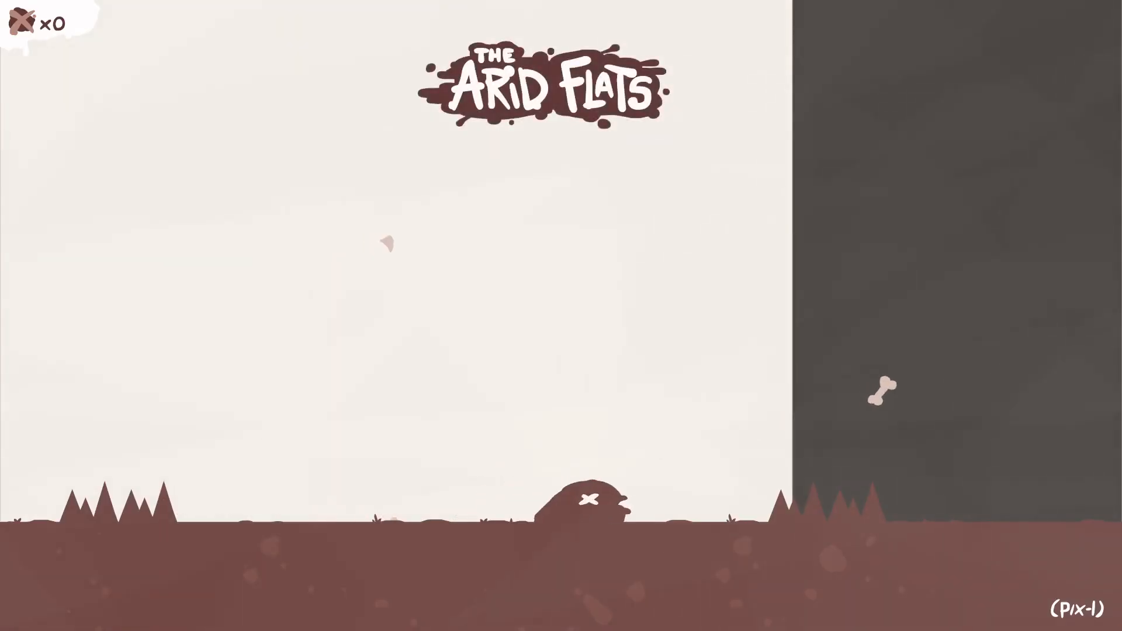
Step: Move and jump the character back and forth in pix-1 to check the level with the Arid Flats tileset
key("Left")
key("space")
key("Right")
key("space")
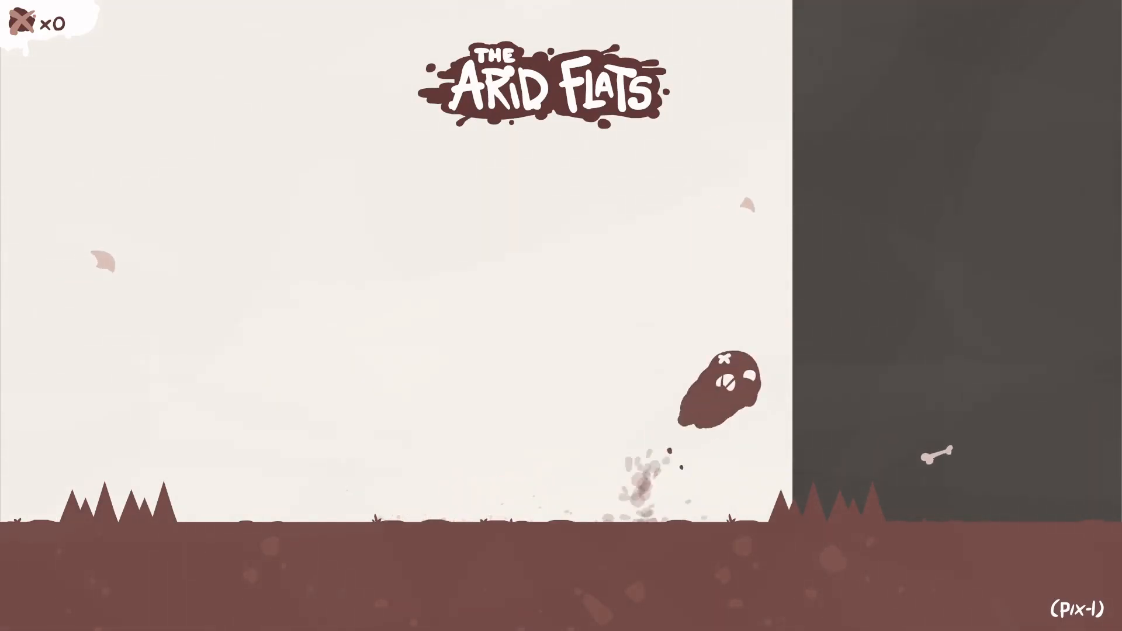
key("Left")
key("space")
key("Right")
key("space")
key("Left")
key("space")
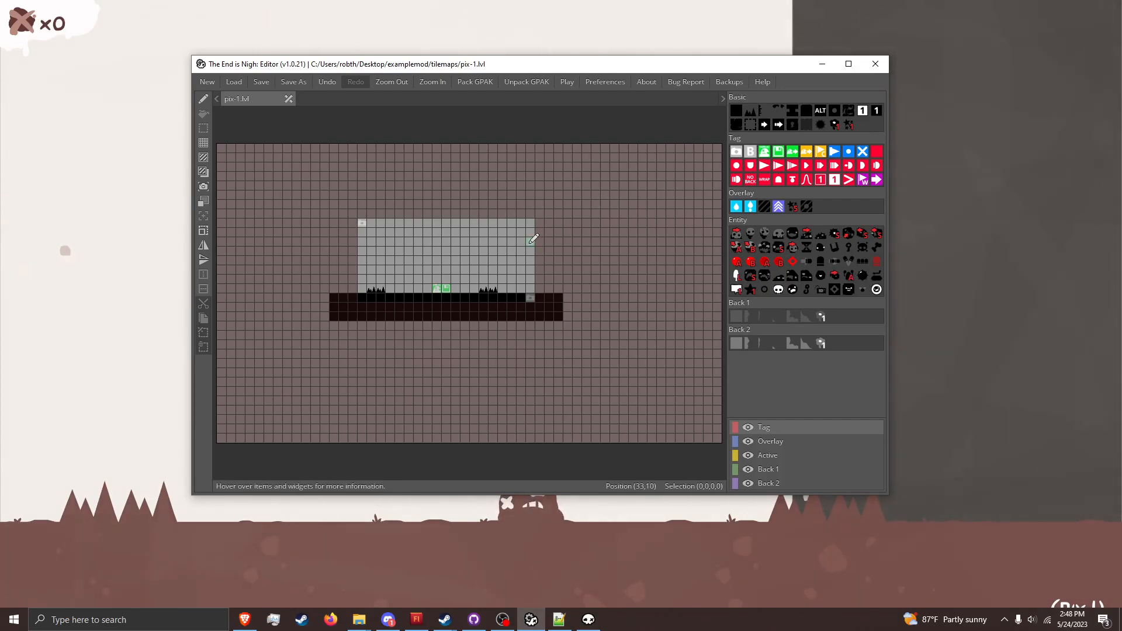
Step: Switch from the running game back to The End is Nigh: Editor with pix-1.lvl open
left_click(455, 251)
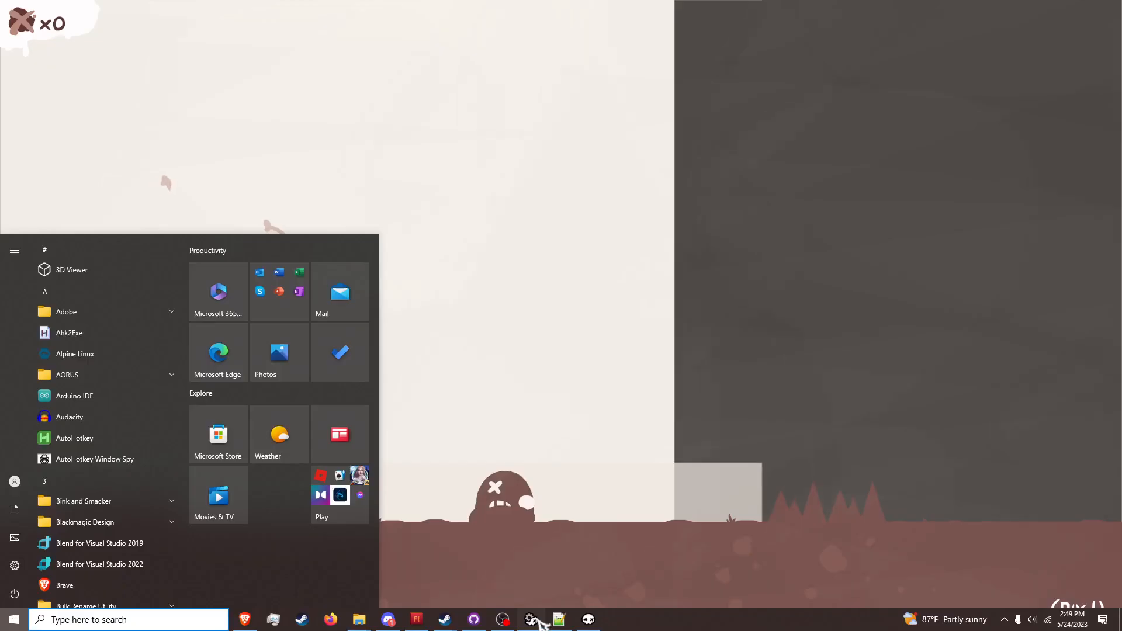
left_click(534, 619)
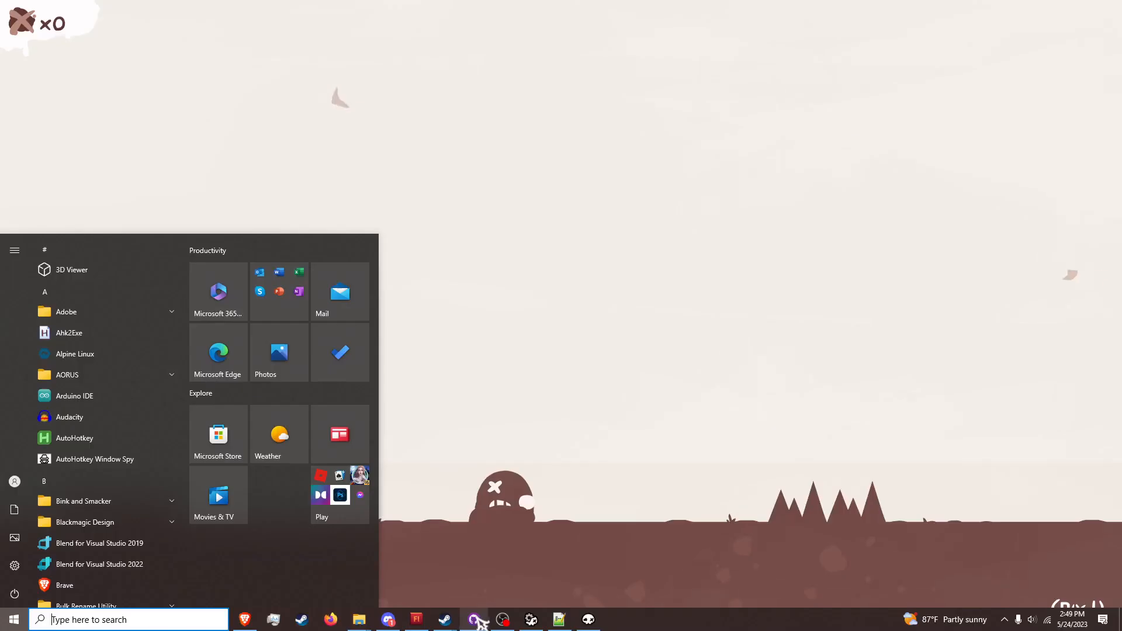
left_click(530, 619)
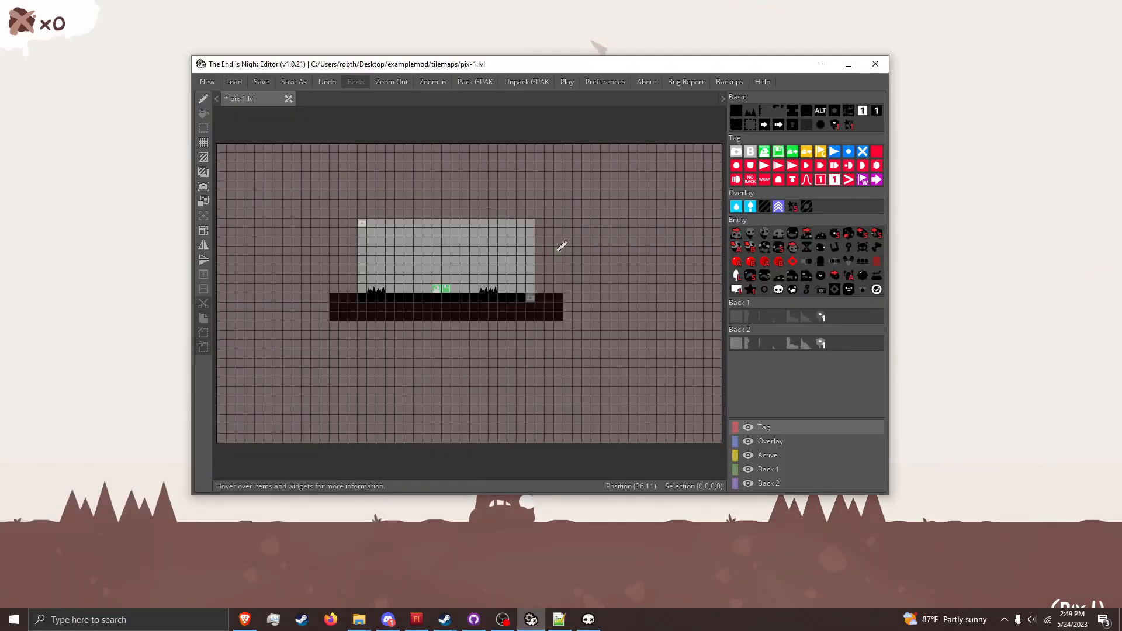
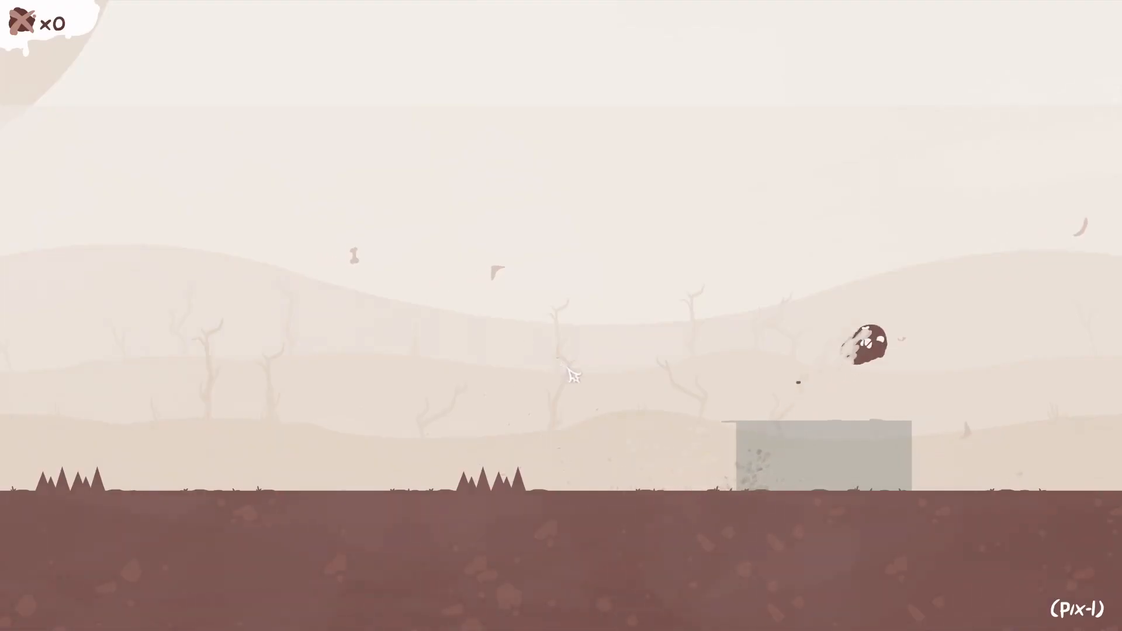
Step: Move and jump the character in and out of the translucent overlay block in pix-1 to test it
key("a")
key("space")
key("d")
key("space")
key("space")
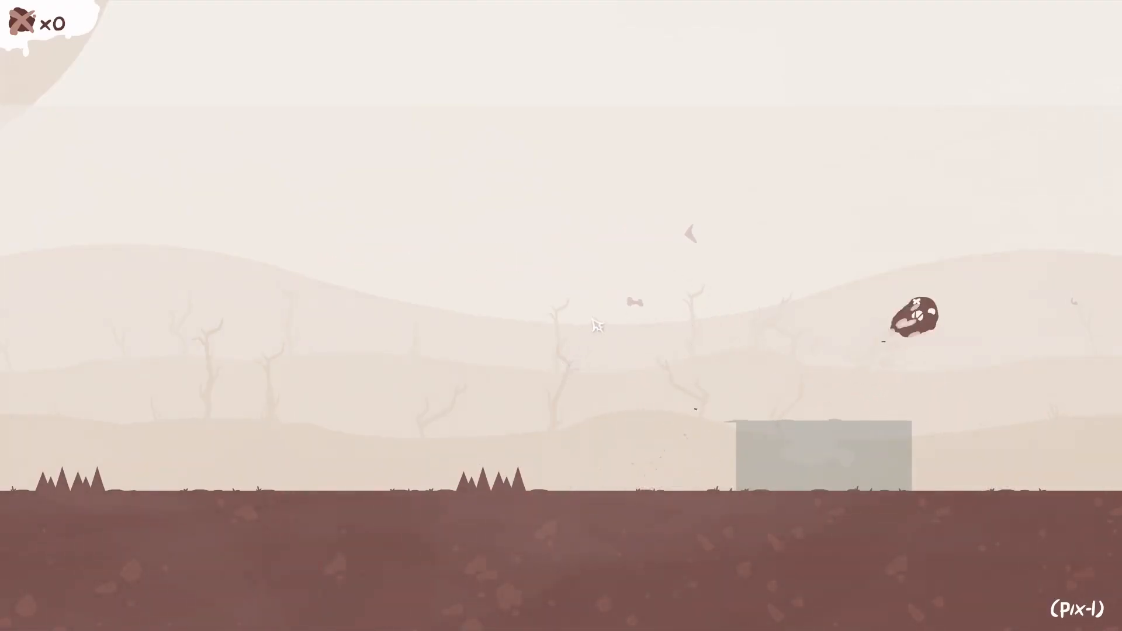
key("a")
key("space")
key("d")
key("space")
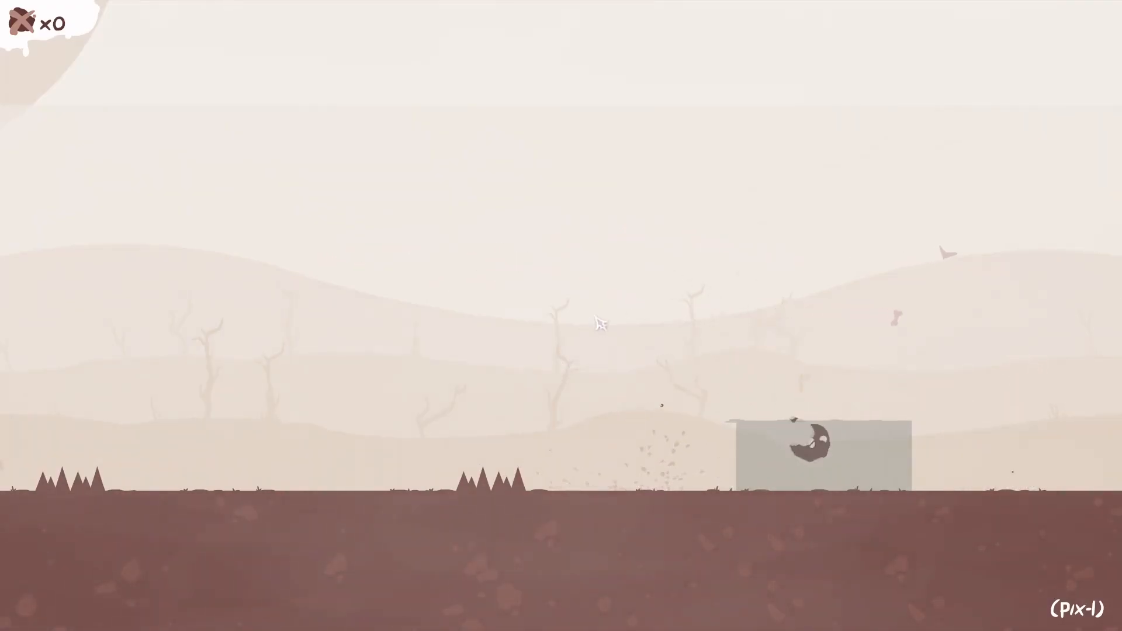
key("space")
key("a")
key("space")
key("space")
key("d")
key("space")
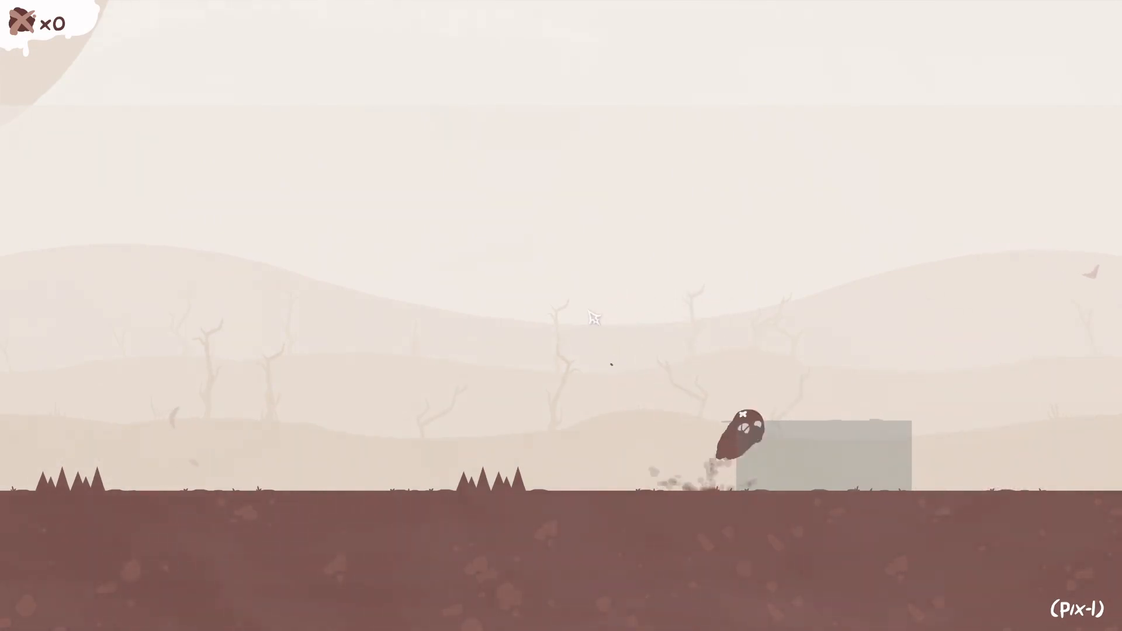
key("space")
key("a")
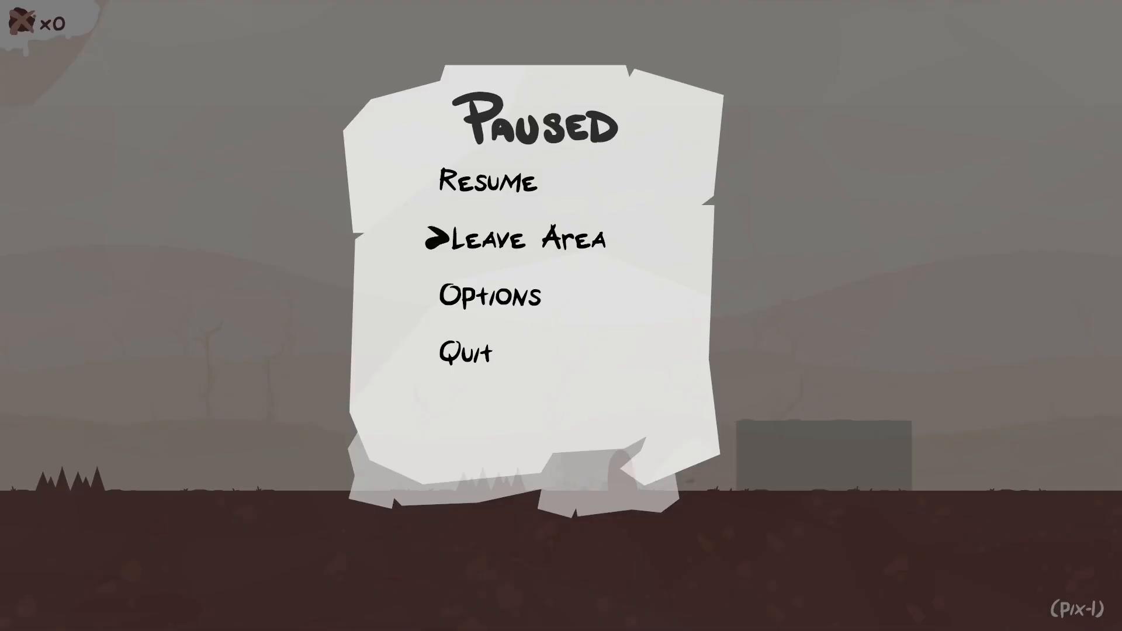
Step: Leave pix-1 for The End 1 and check the map available from the pause screen
key("Return")
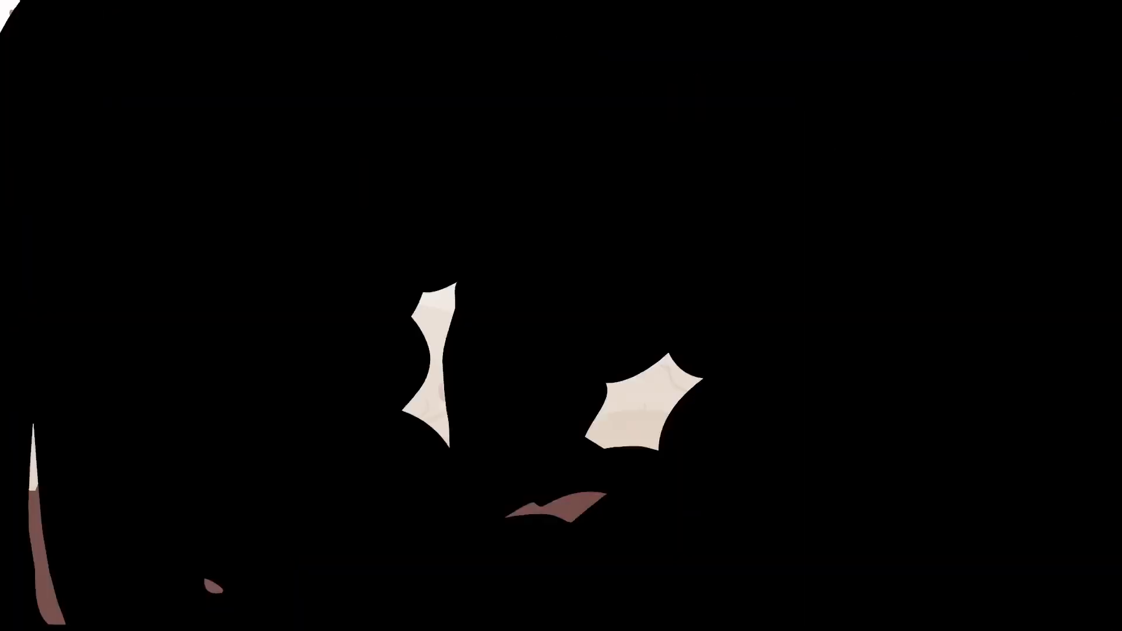
key("Escape")
key("Down")
key("Return")
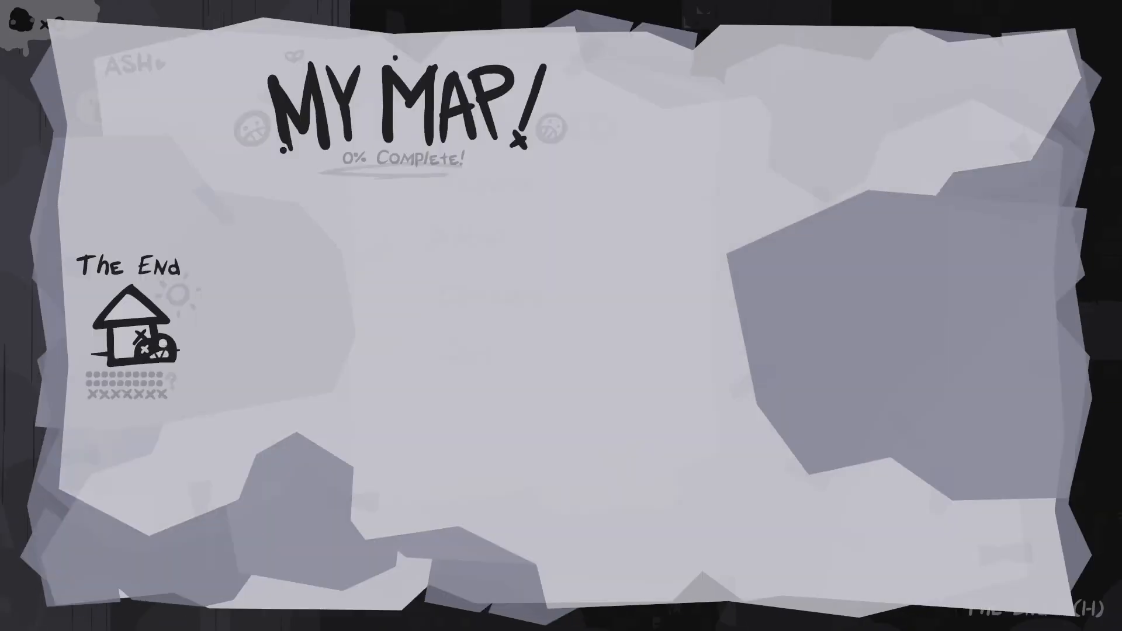
key("Escape")
key("Up")
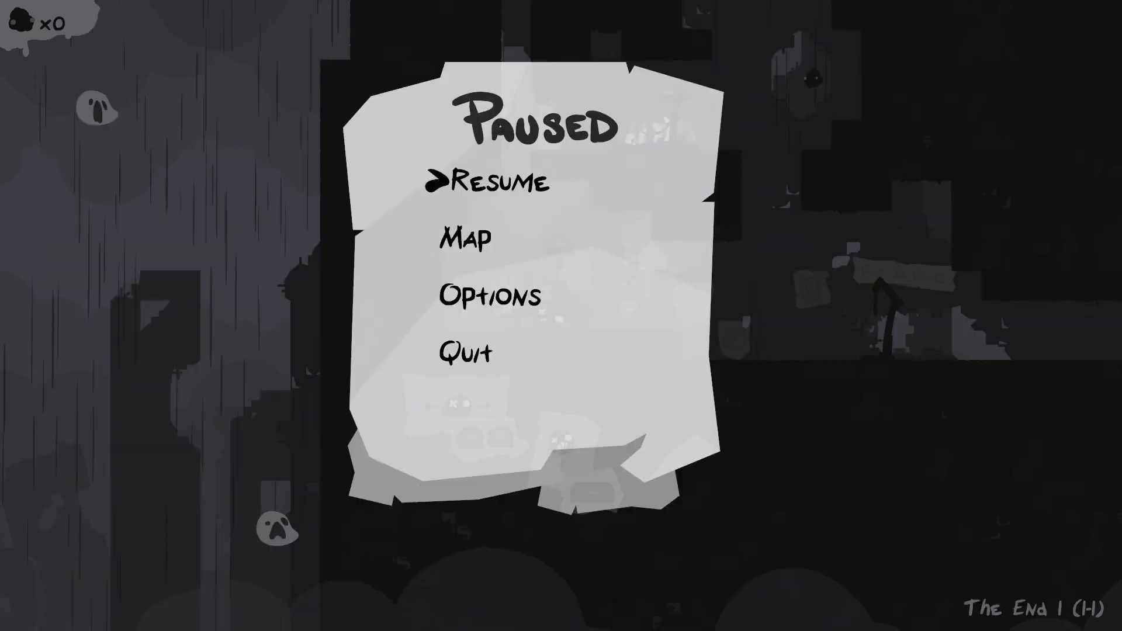
Step: Quit the paused game to the title screen and exit to the desktop
key("Down")
key("Down")
key("Down")
key("Return")
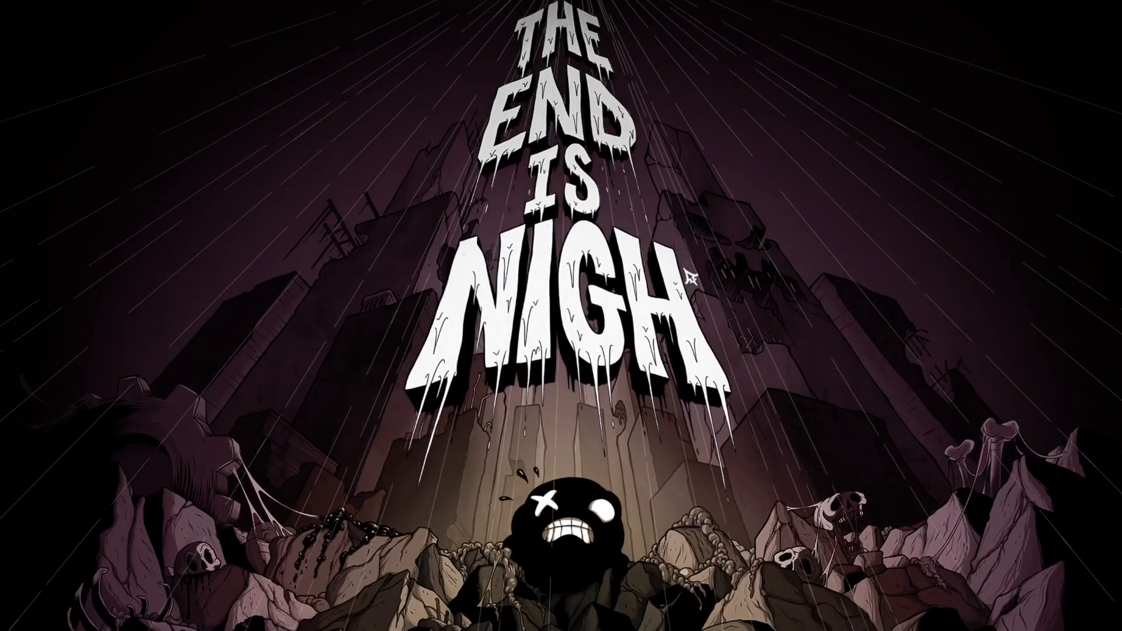
key("Down")
key("Return")
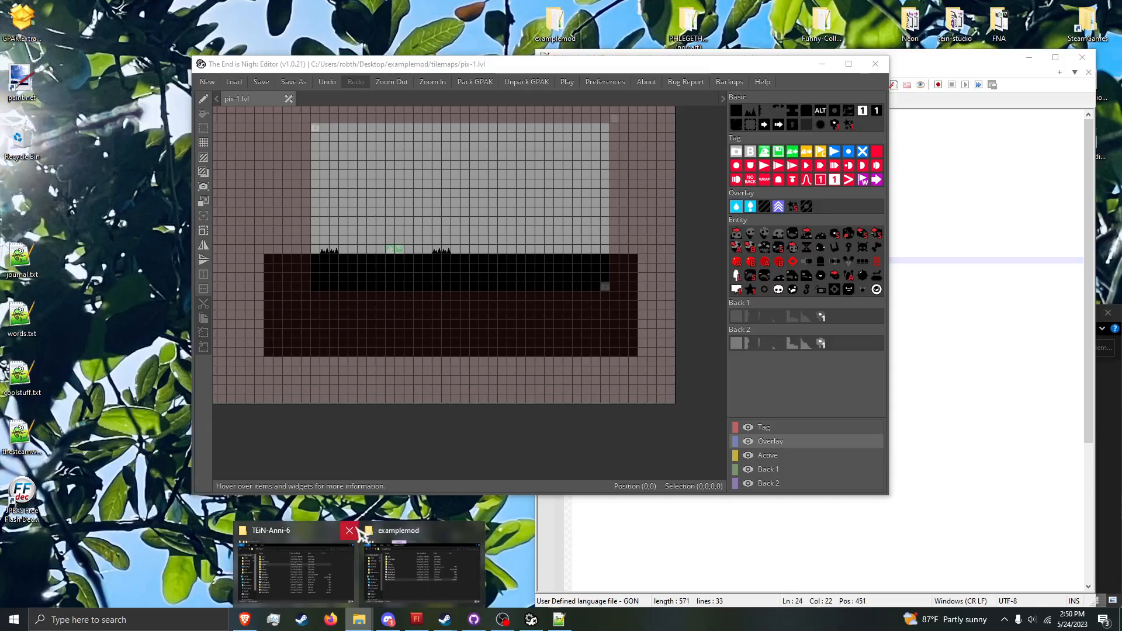
Step: Open worldmap.txt from the examplemod data folder in Notepad++ and shift its window clear of the file list
left_click(352, 530)
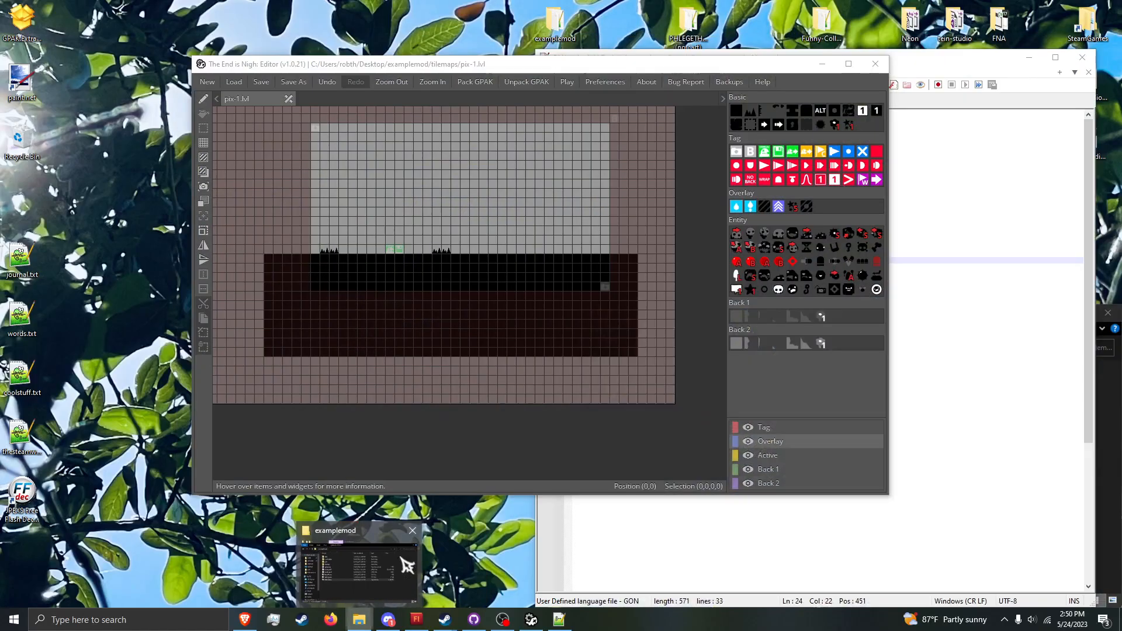
left_click(401, 558)
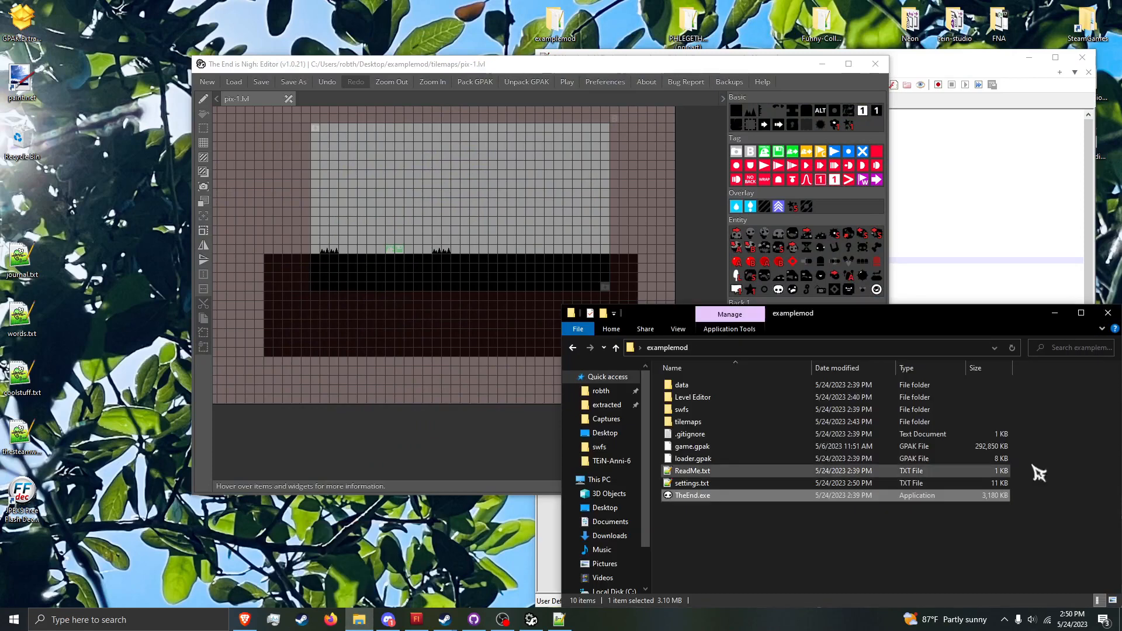
left_click(903, 385)
double_click(903, 385)
double_click(881, 438)
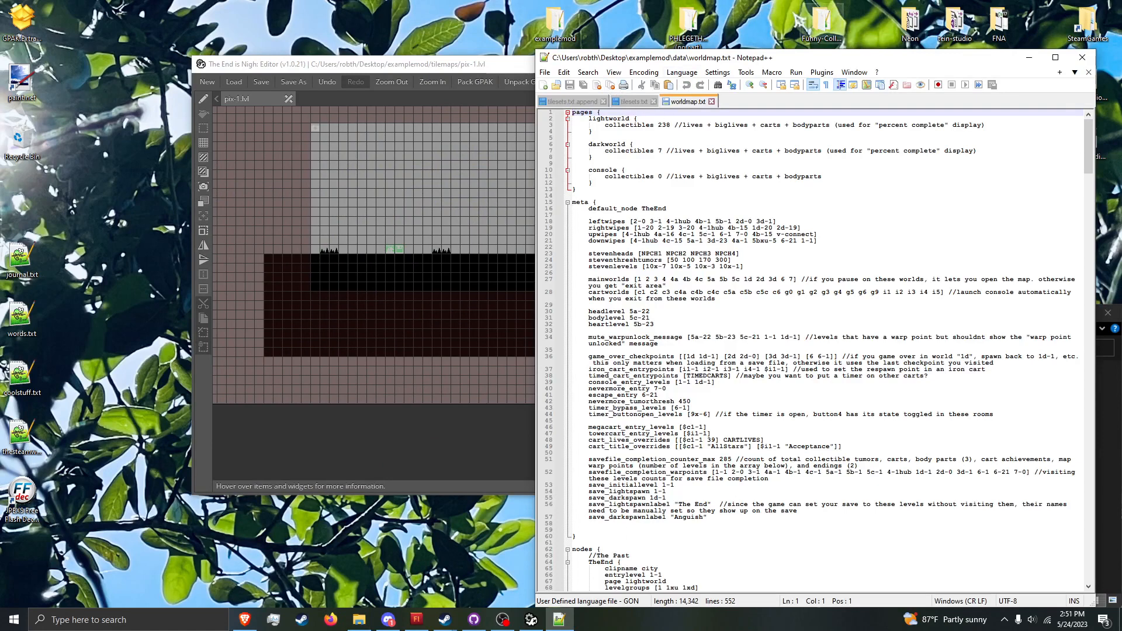
left_click_drag(705, 68, 426, 65)
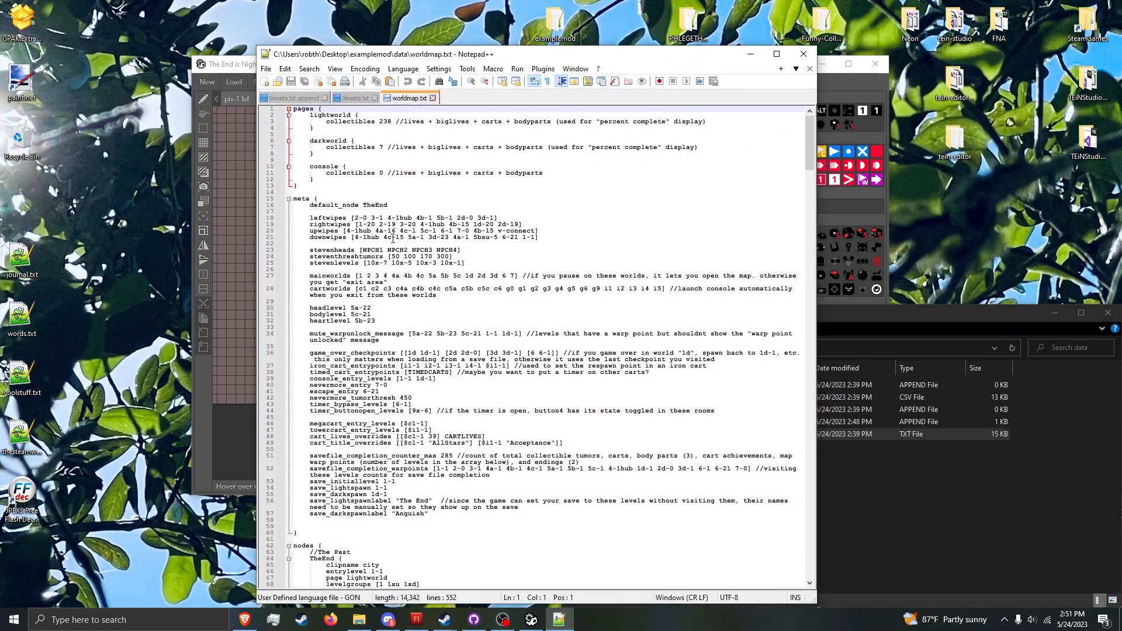
Step: Add pix to the end of the mainworlds list in worldmap.txt and save the file
left_click(515, 274)
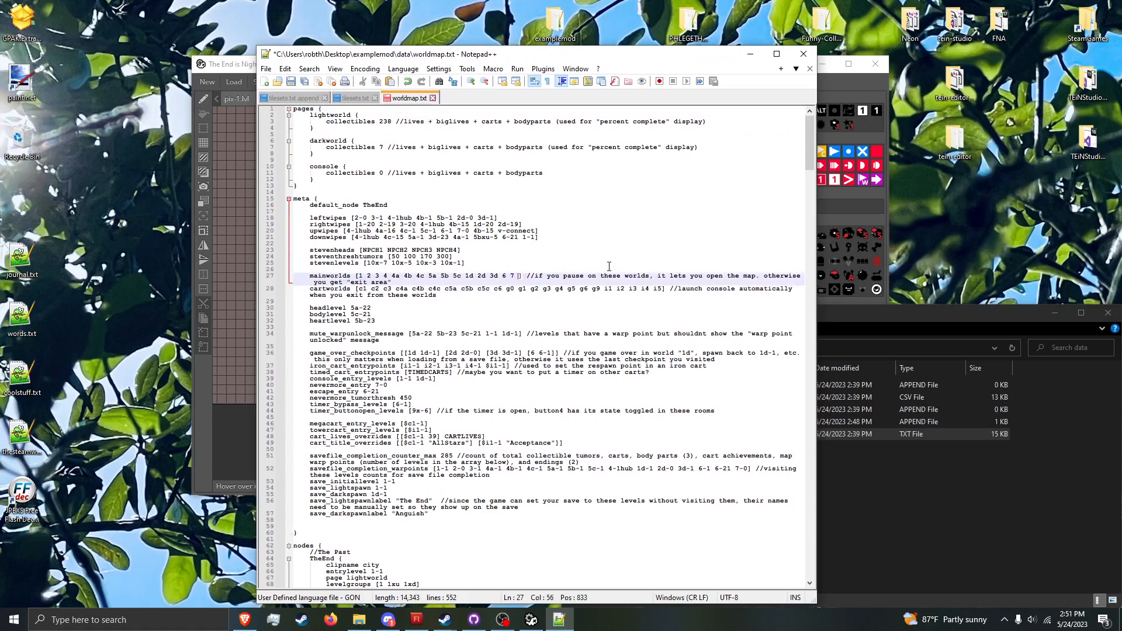
type("pix")
key("ctrl+s")
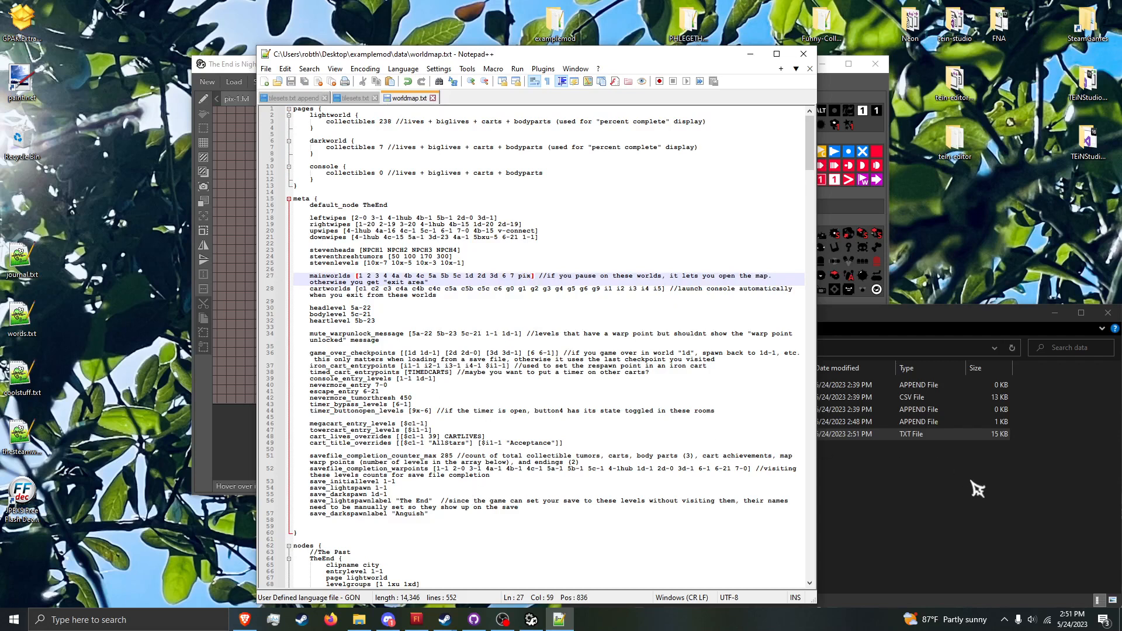
Step: Open settings.txt from the examplemod folder, set modding_faststart to true and save the file
left_click(666, 347)
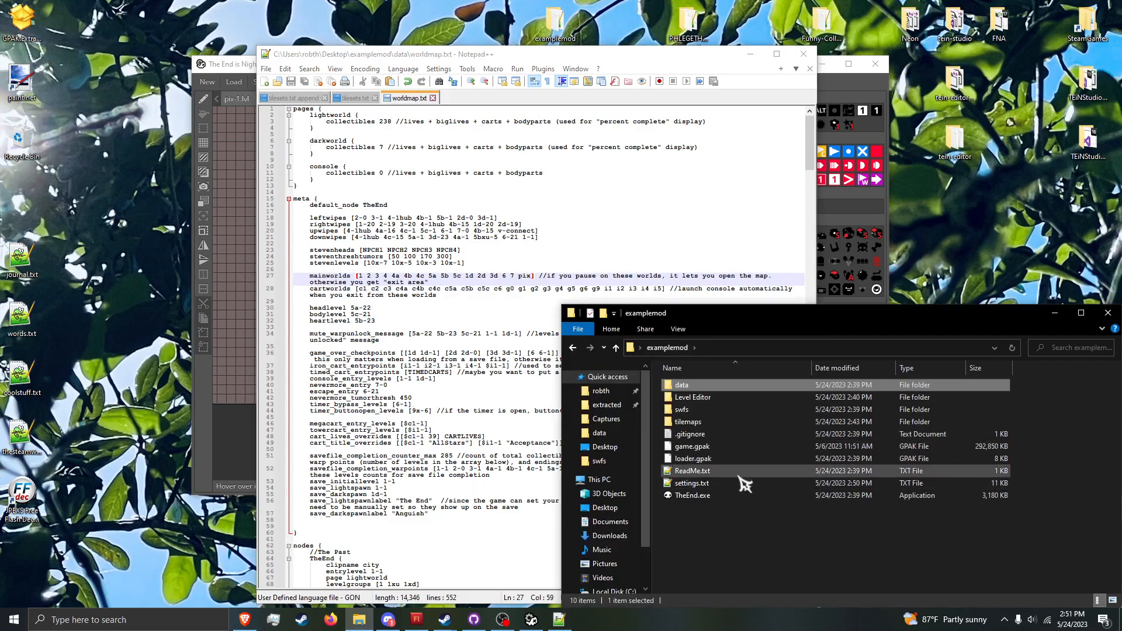
double_click(737, 482)
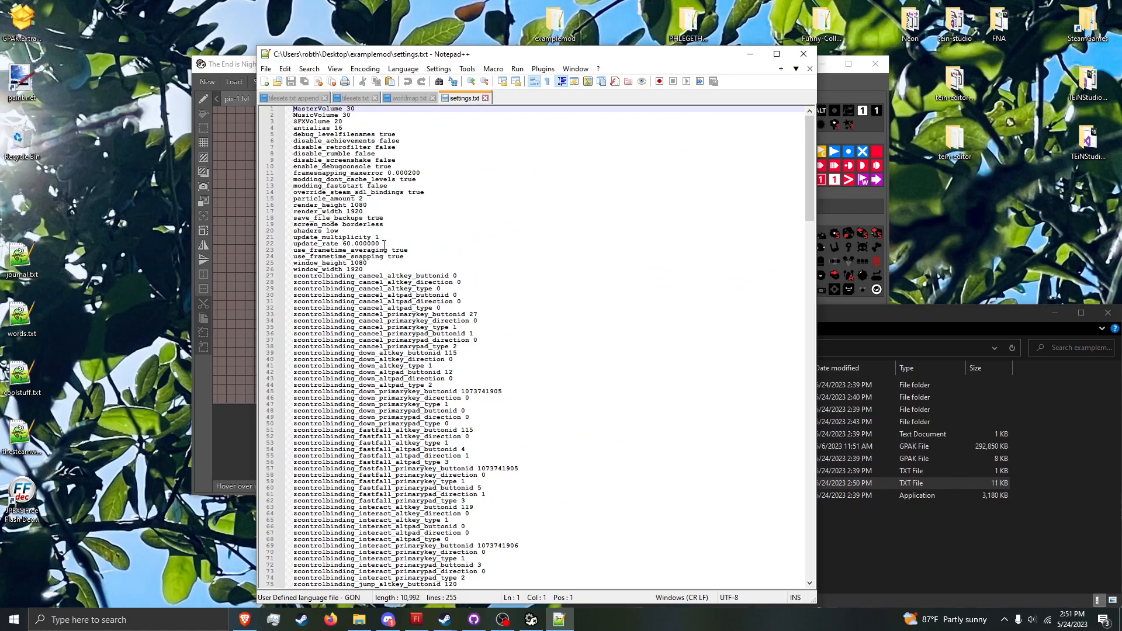
double_click(427, 184)
type("tru")
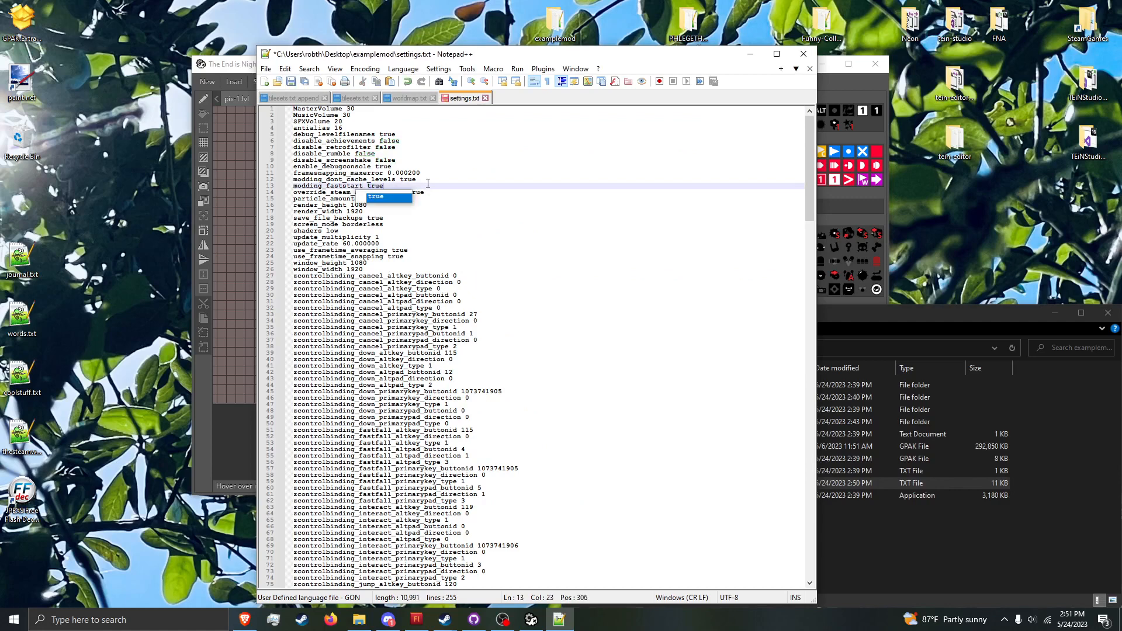
key("ctrl+s")
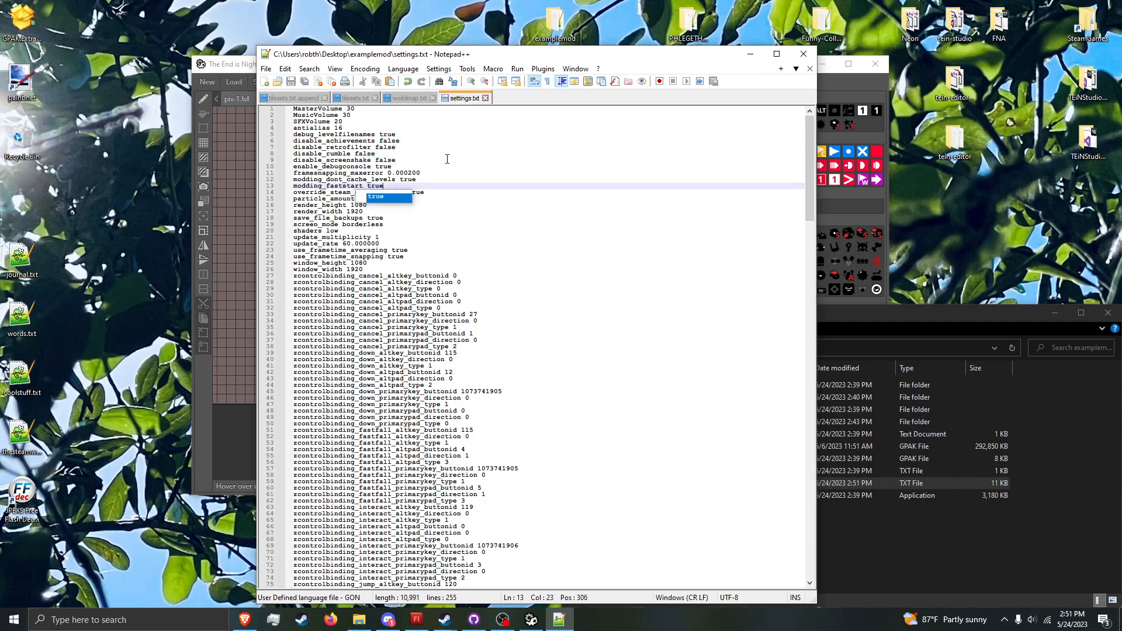
left_click(445, 159)
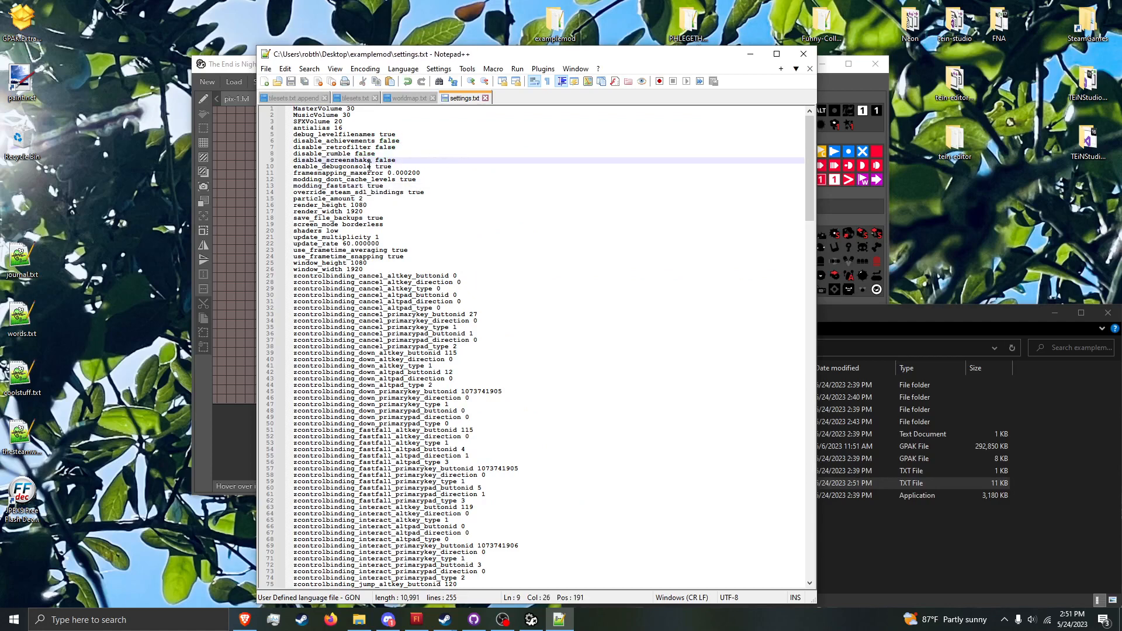
Step: Set window_height to 720 and window_width to 1280 in settings.txt and save the file
double_click(375, 264)
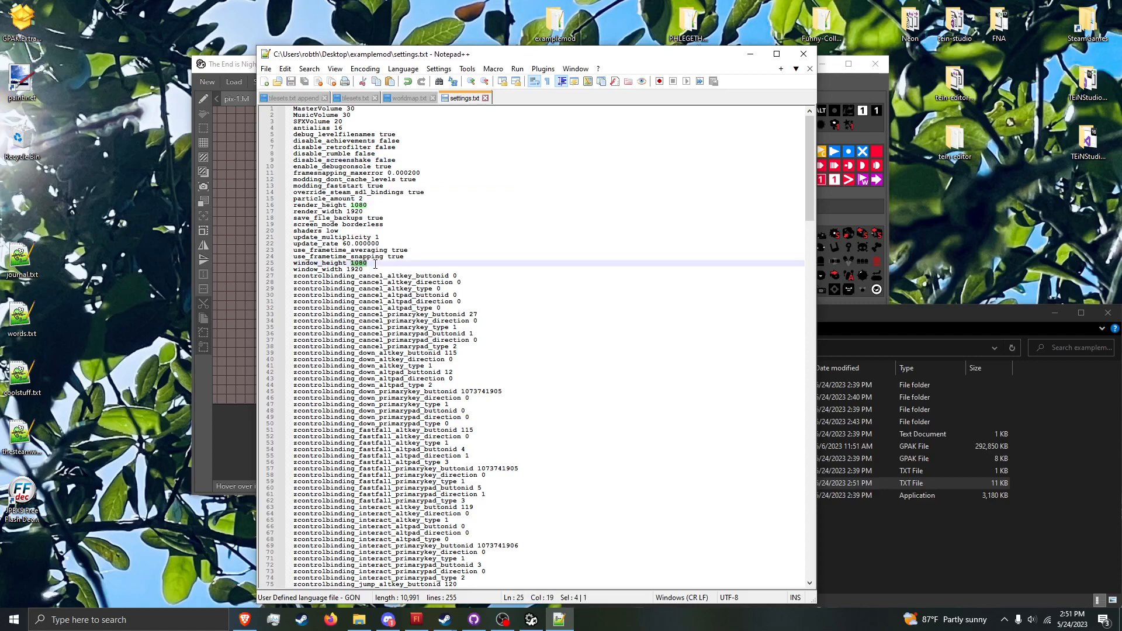
type("720")
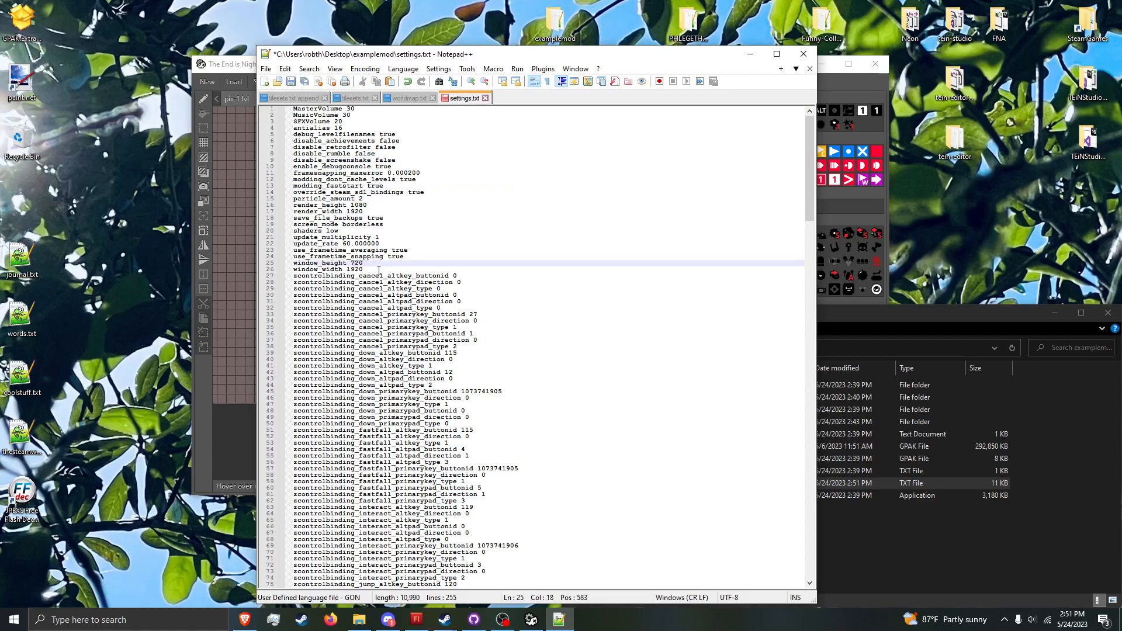
double_click(378, 270)
type("1280")
key("ctrl+s")
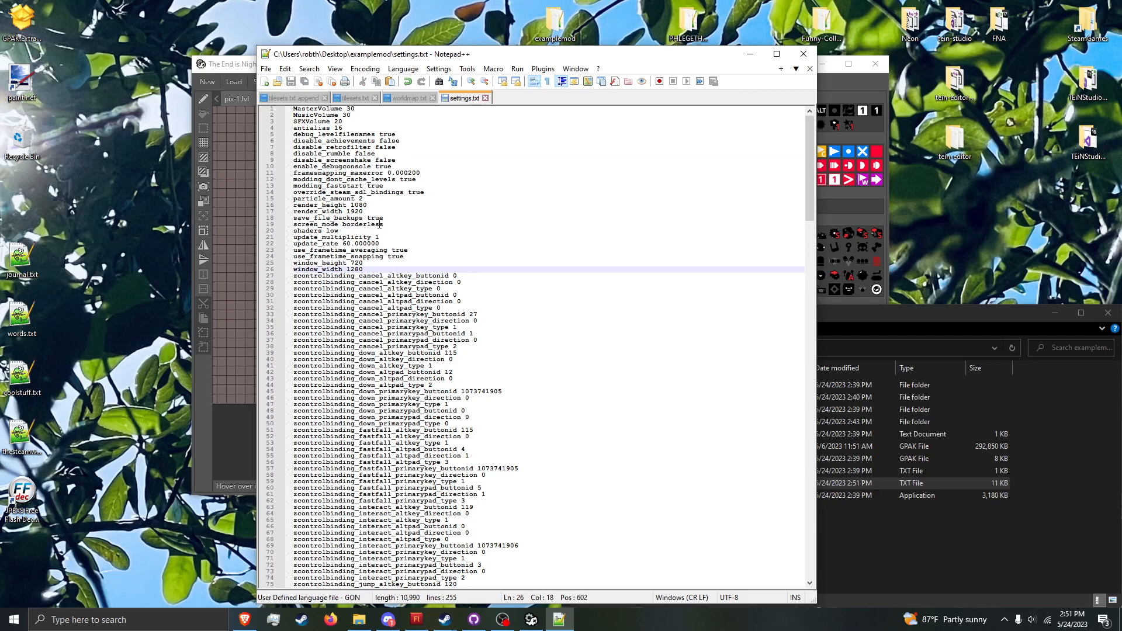
Step: Set screen_mode to windowed in settings.txt and save the file
double_click(379, 225)
type("window")
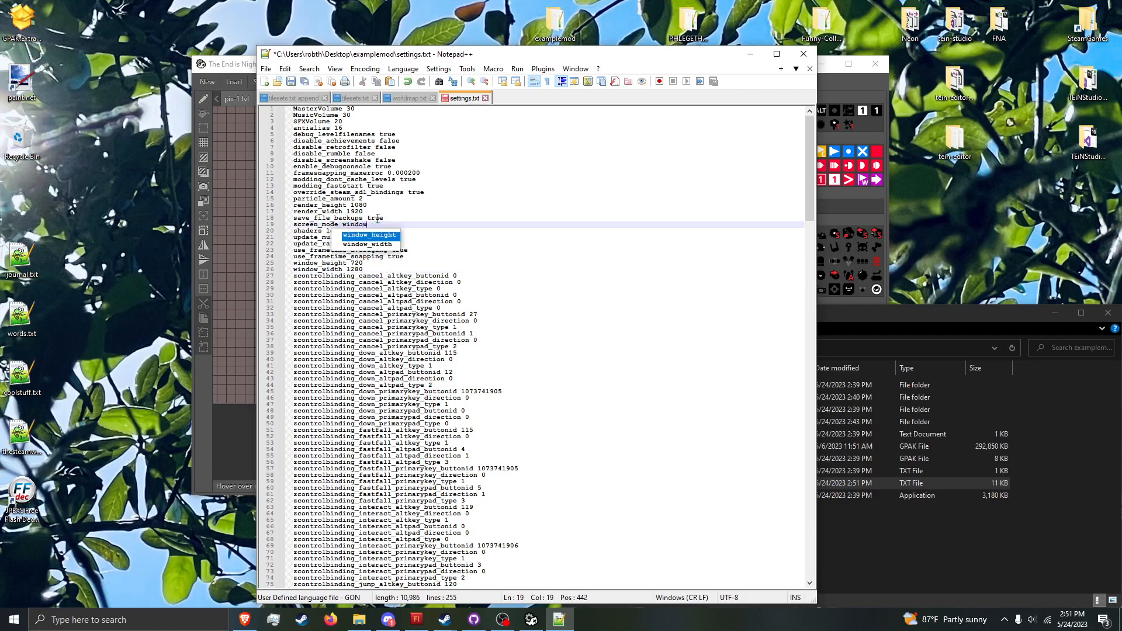
type("ed")
key("ctrl+s")
Step: Launch TheEnd.exe from the examplemod folder and load the custom level with the console command "load pix-1"
left_click(885, 519)
left_click(853, 496)
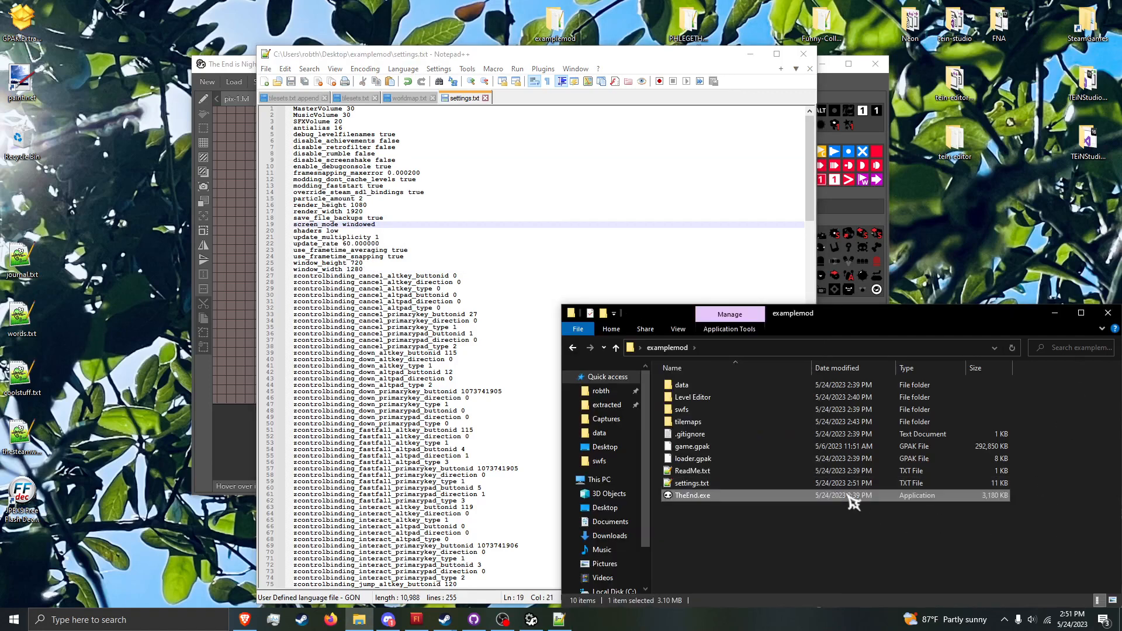
double_click(850, 497)
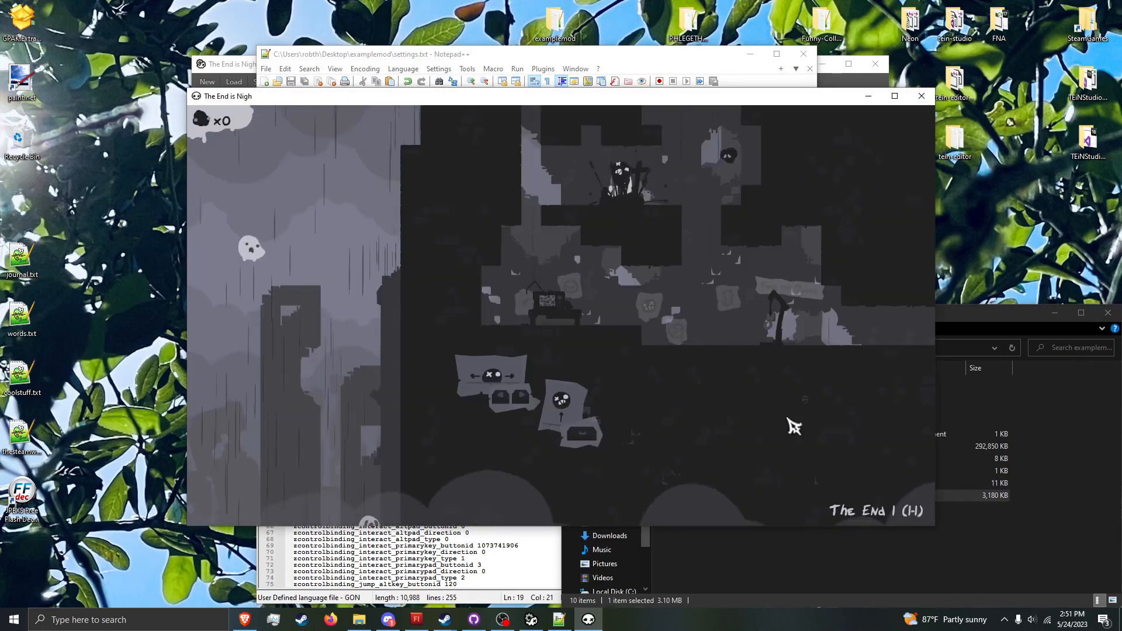
key("grave")
type("l")
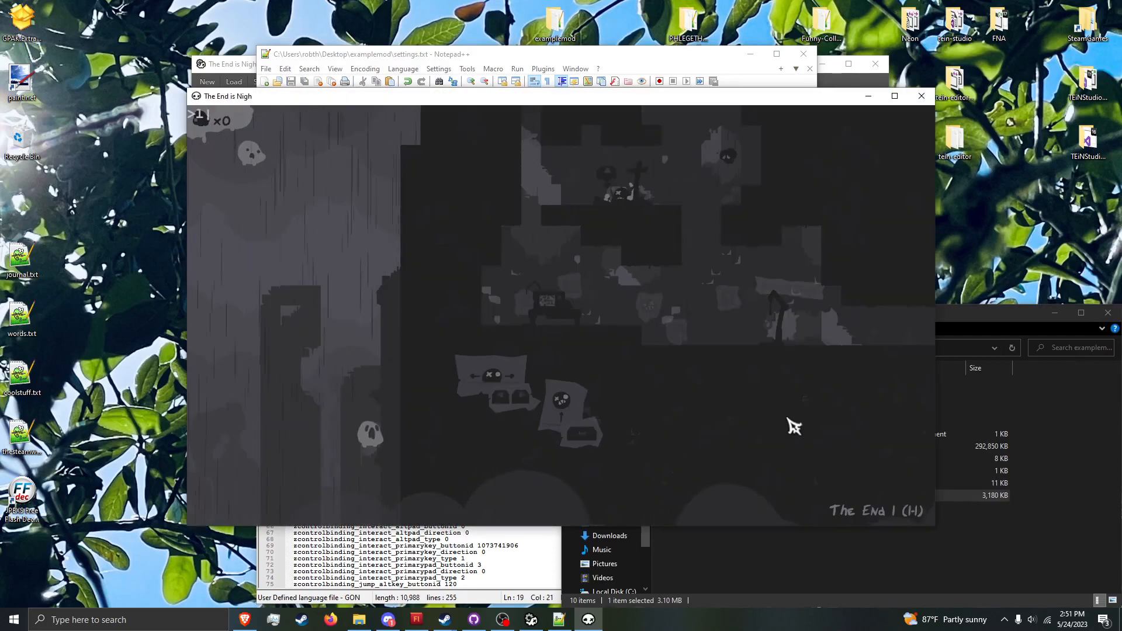
type("oad pix-1")
key("Return")
Step: Pause pix-1, check that the map opens from the pause screen, and resume the level
key("Escape")
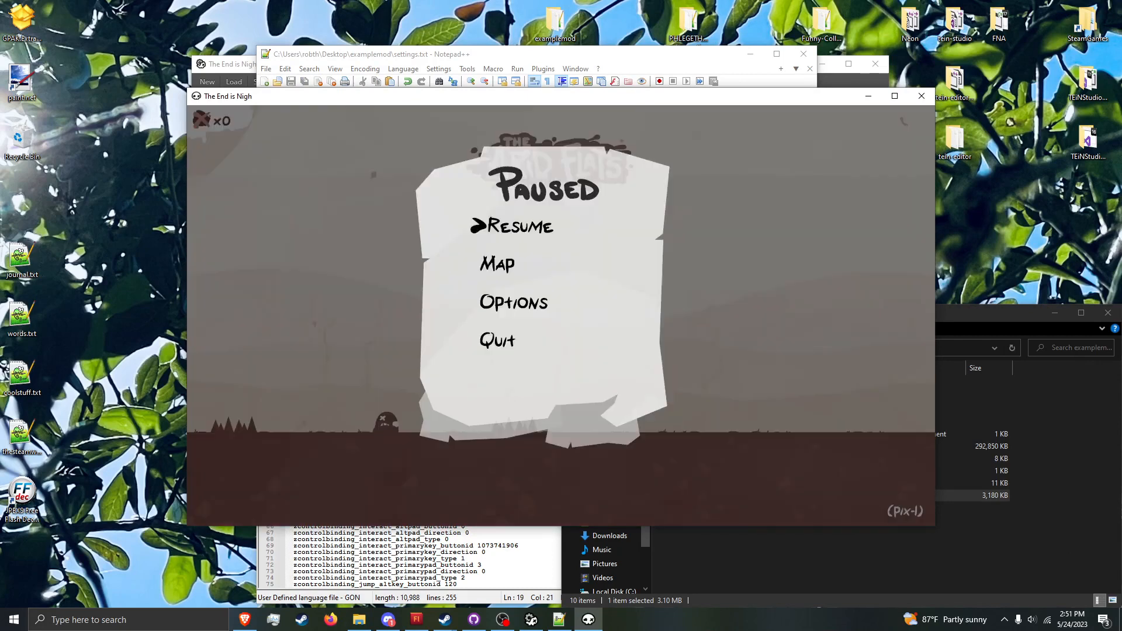
key("Down")
key("Return")
key("Escape")
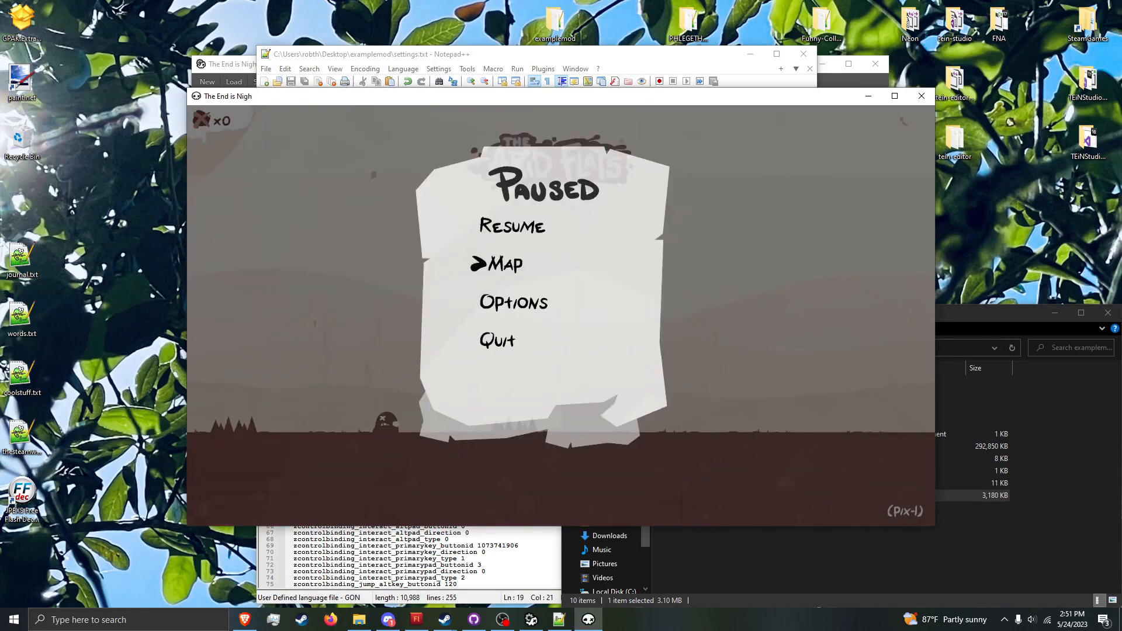
key("Return")
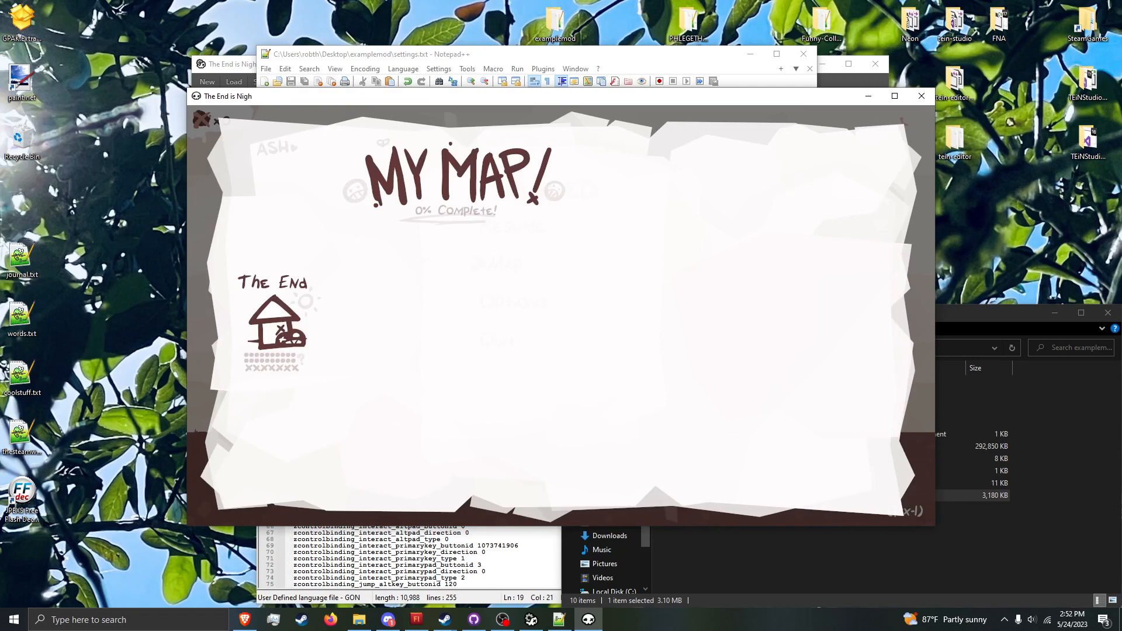
key("Escape")
key("Escape")
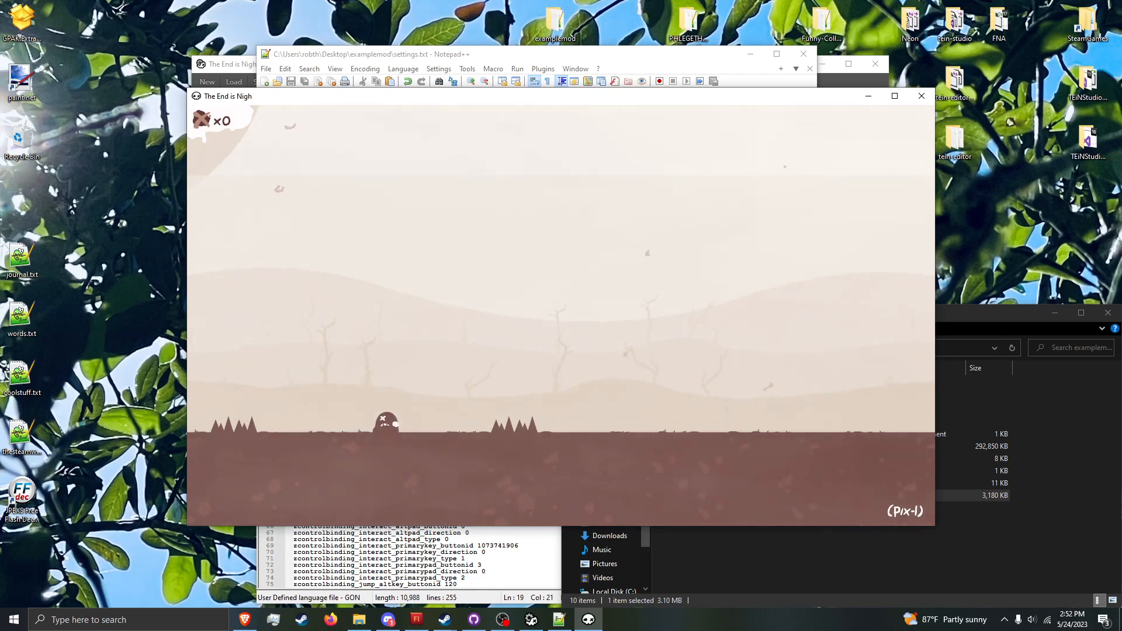
Step: Move and jump the character back and forth over the spikes in pix-1 to test the windowed game
key("Right")
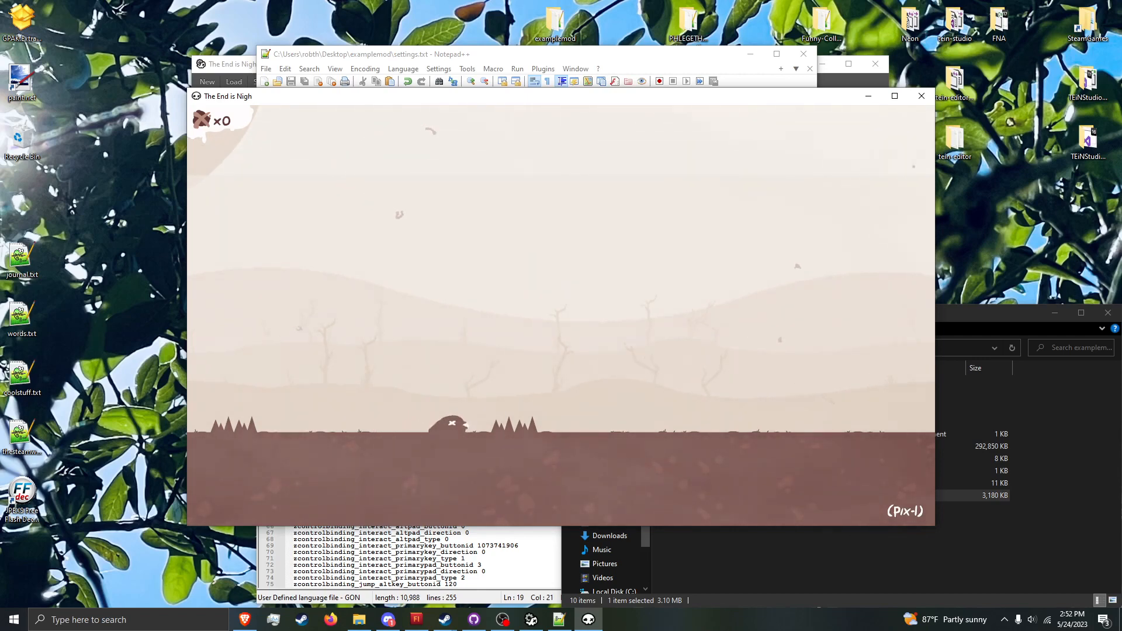
key("x")
key("Right")
key("x")
key("Left")
key("x")
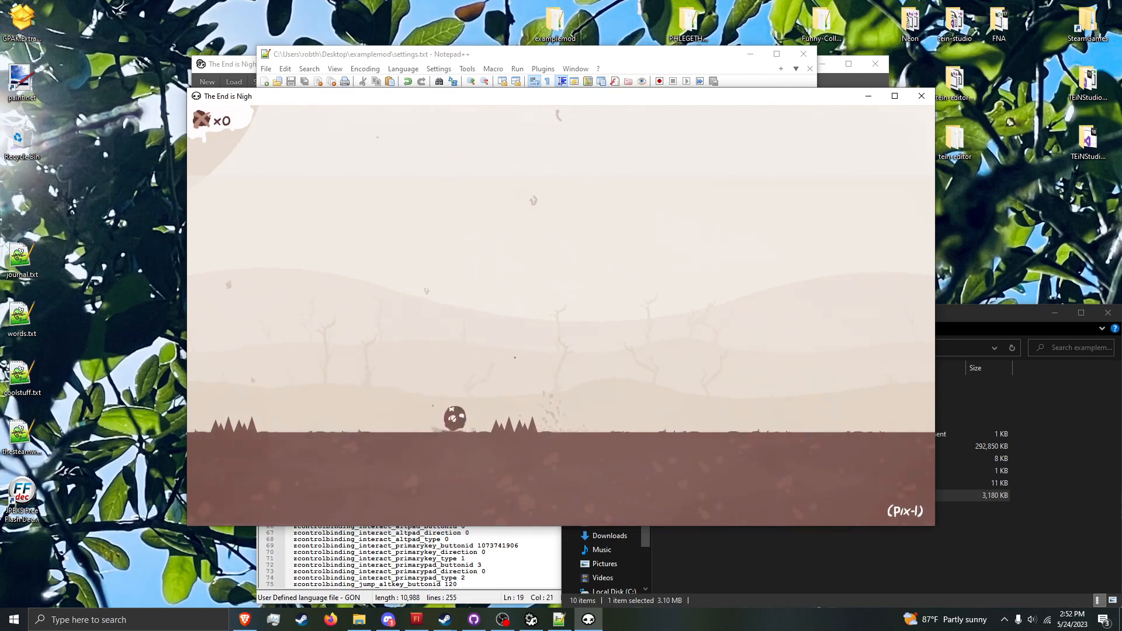
key("Right")
key("x")
key("Left")
key("x")
key("Right")
key("x")
key("Left")
key("x")
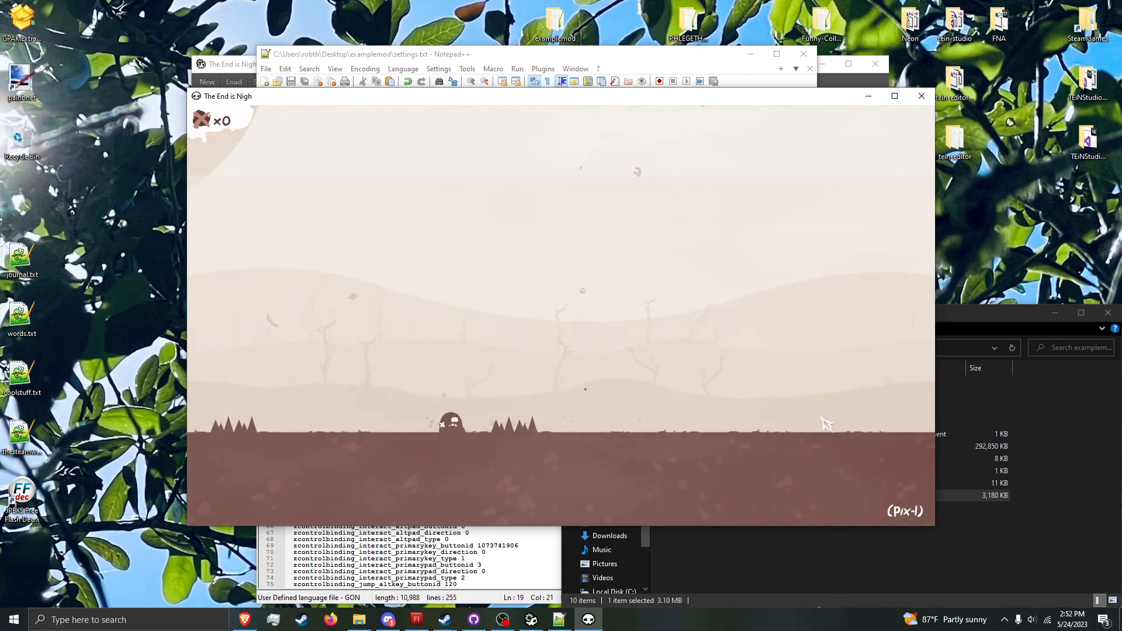
Step: Switch from the game to Discord with the other-mods channel open
left_click(416, 619)
left_click(389, 619)
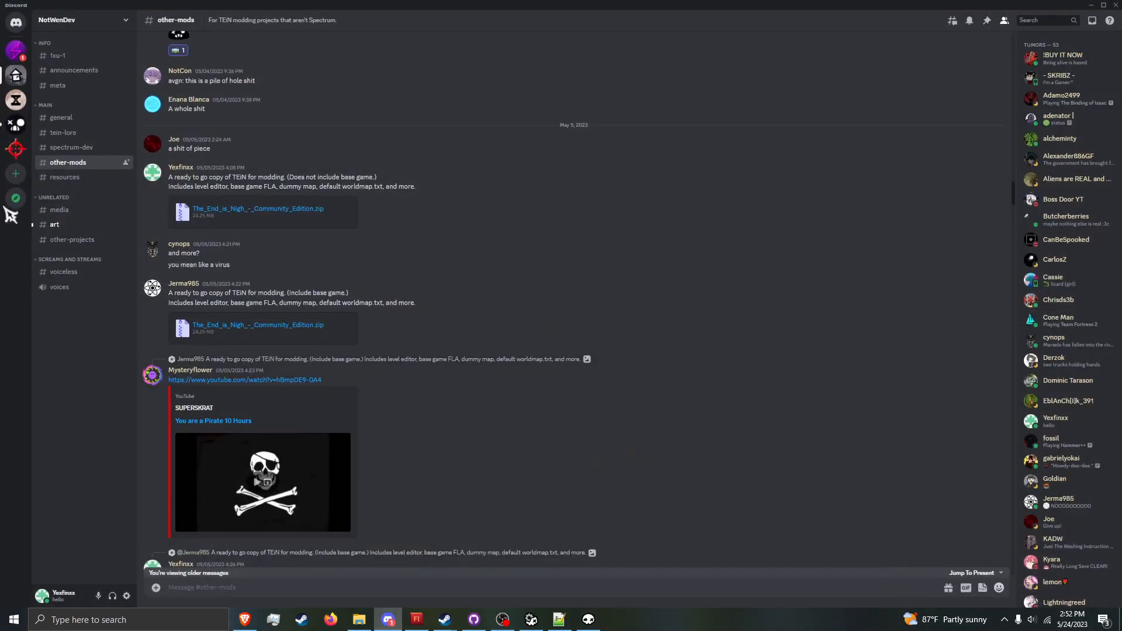
Step: Open the rules channel of The End Is Nigh Discord server and locate the server's invite link
left_click(15, 127)
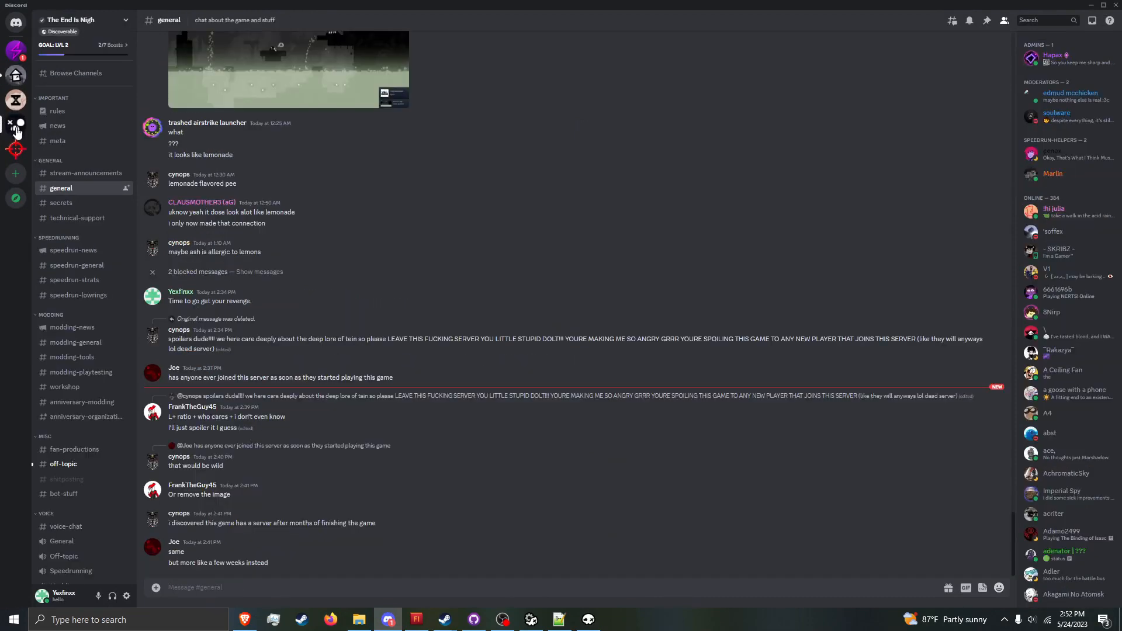
left_click(83, 25)
left_click(82, 25)
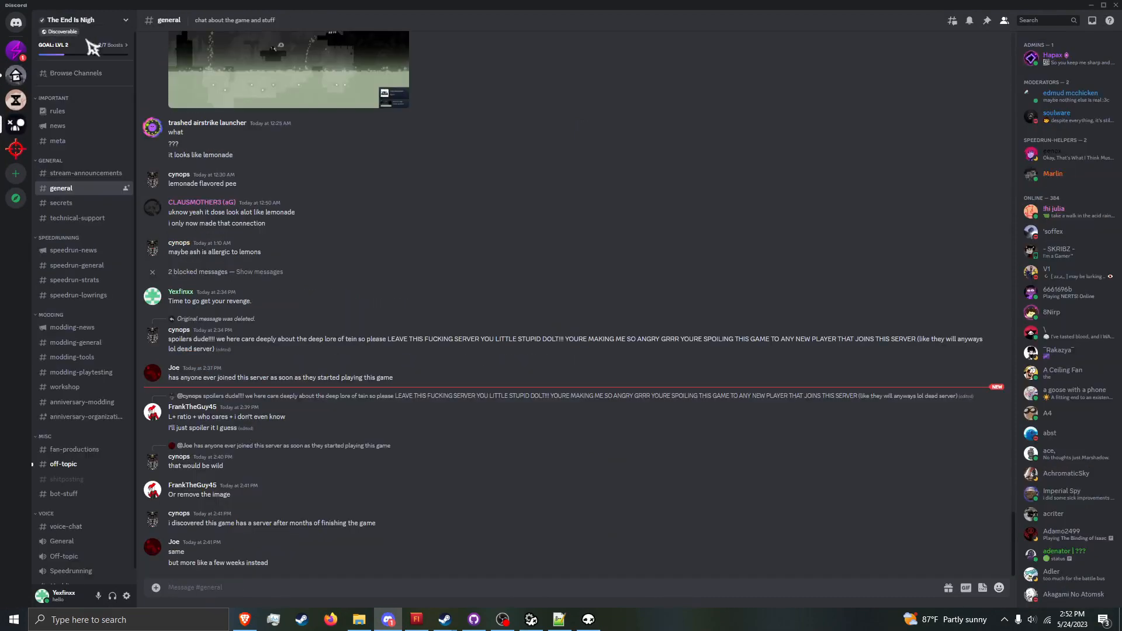
left_click(82, 110)
scroll(242, 108, "up", 10)
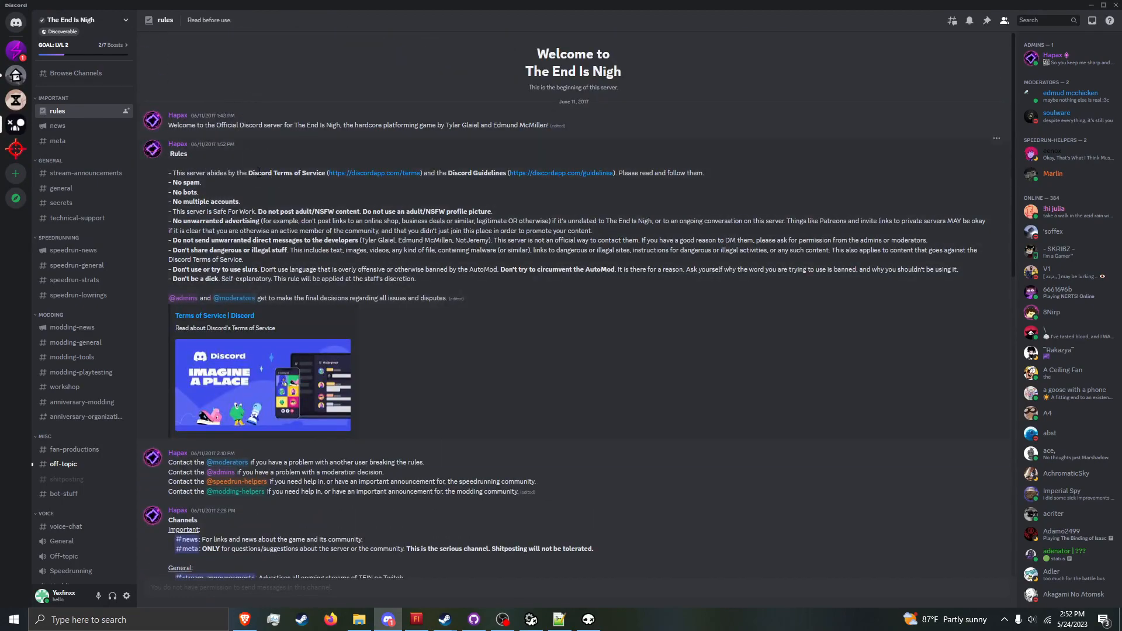
scroll(259, 172, "down", 15)
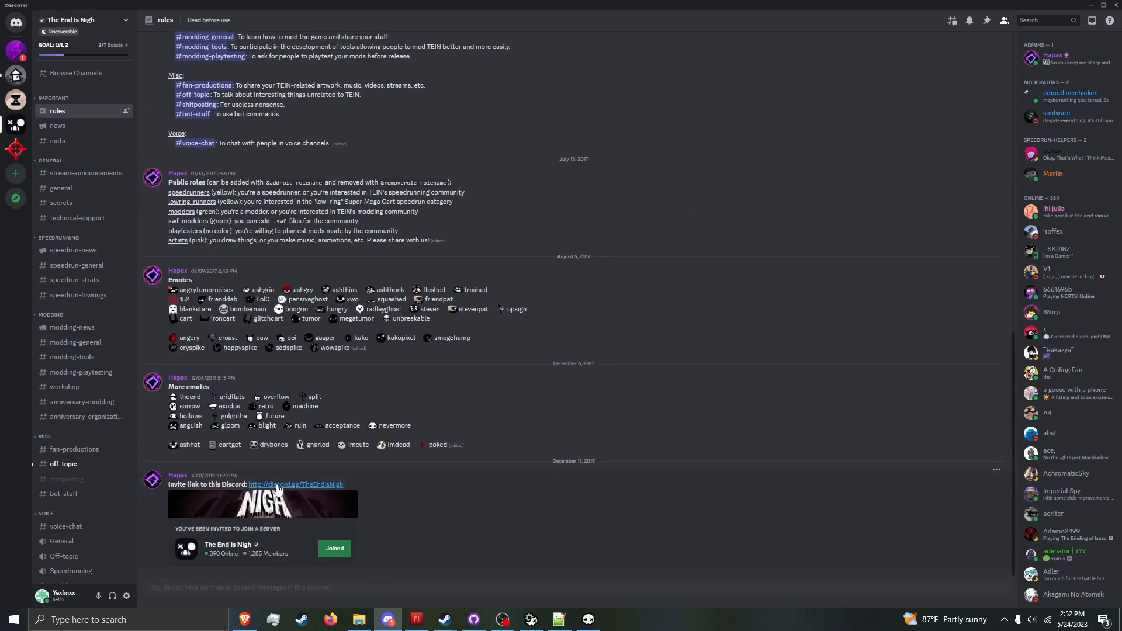
left_click_drag(355, 485, 291, 484)
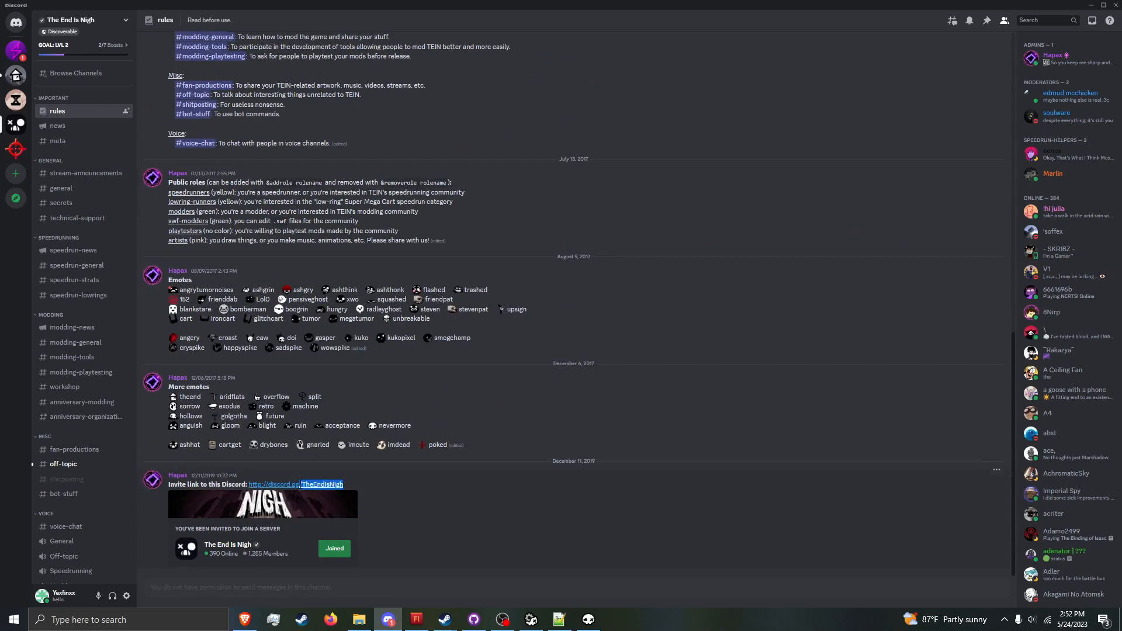
left_click(383, 479)
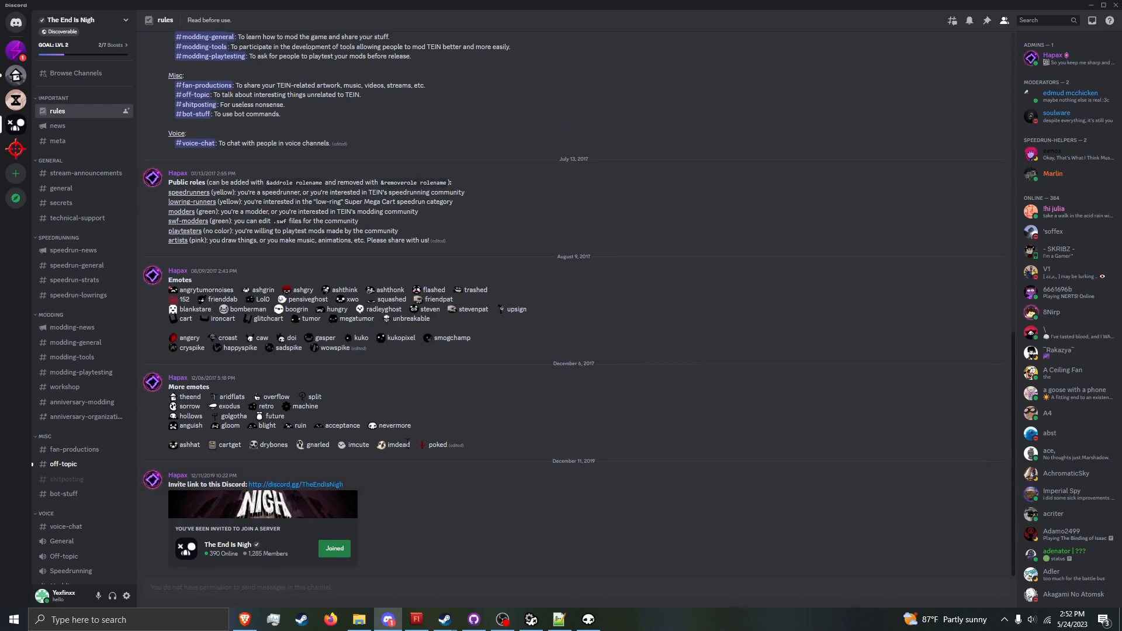
Step: Return to the game from Discord and Flash, and move and jump the character around the spikes in pix-1
left_click(1116, 5)
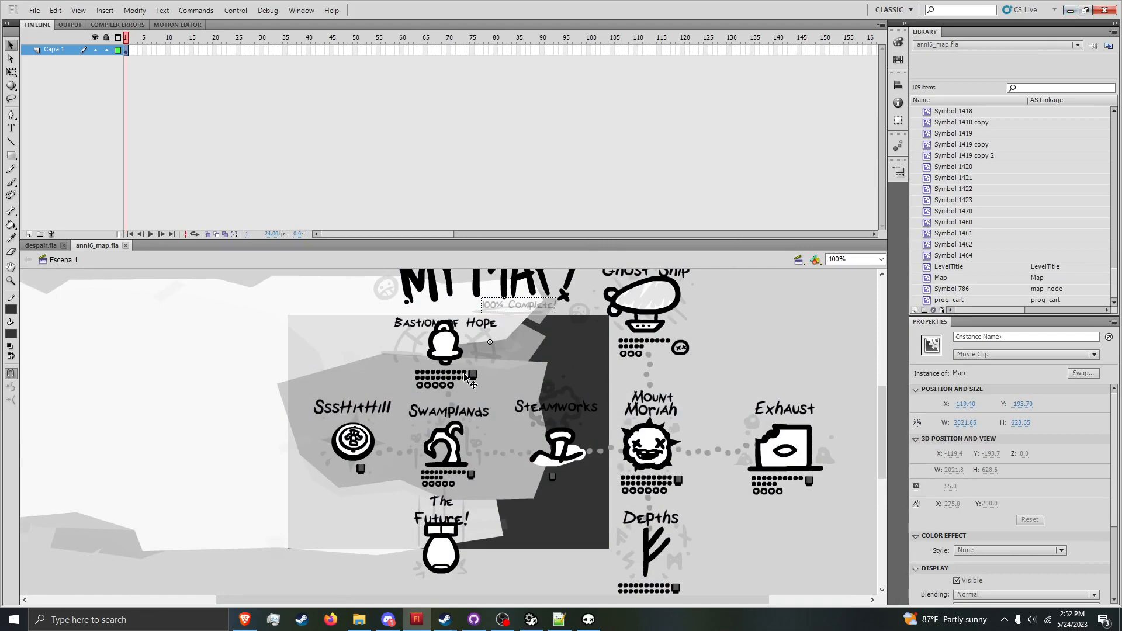
left_click(1105, 10)
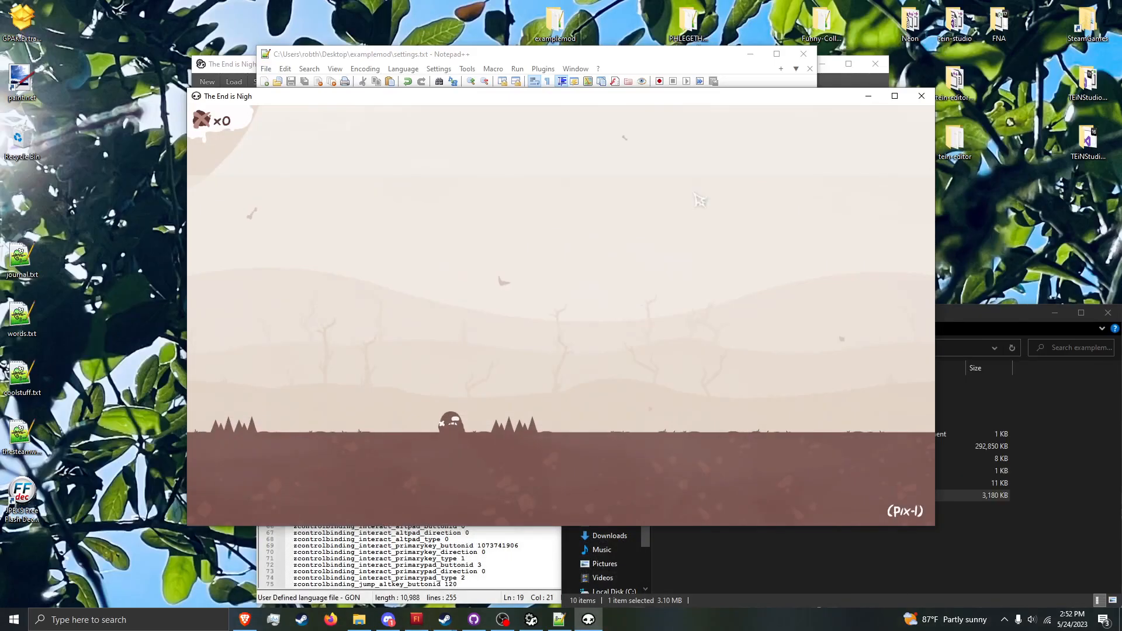
key("Right")
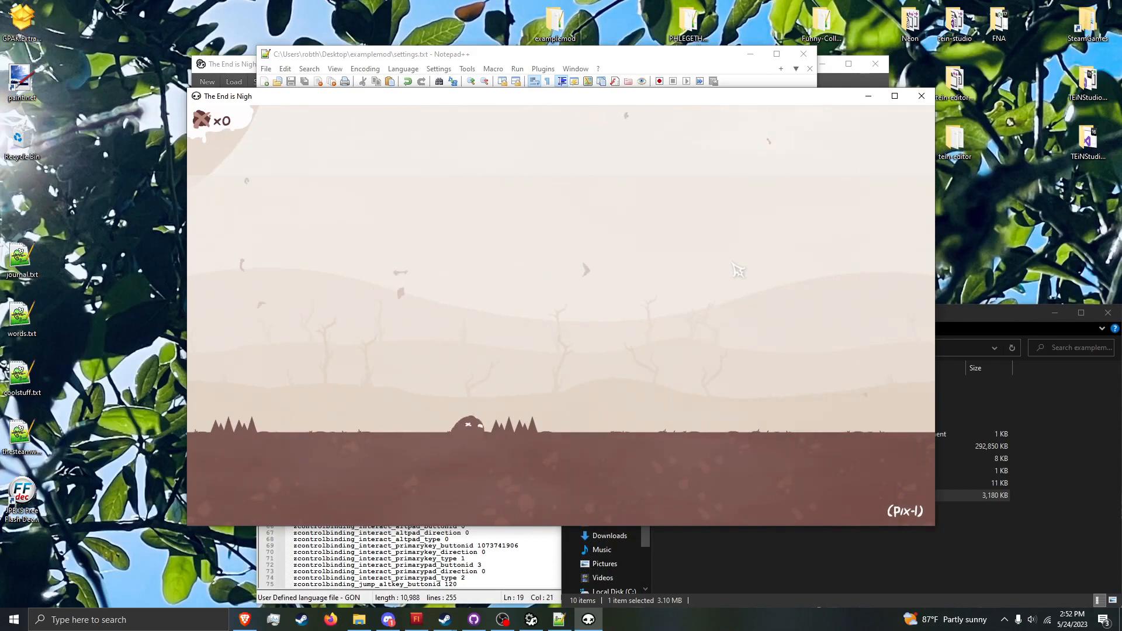
key("space")
key("space")
key("Left")
key("Right")
key("space")
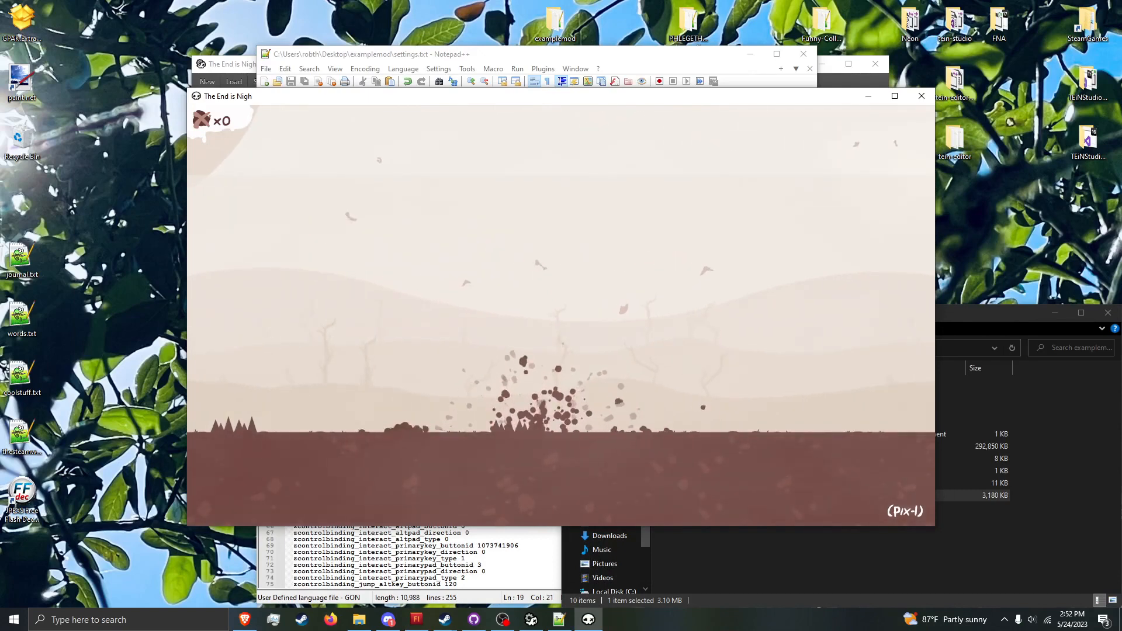
key("space")
key("Left")
key("space")
key("Right")
key("space")
key("Left")
key("space")
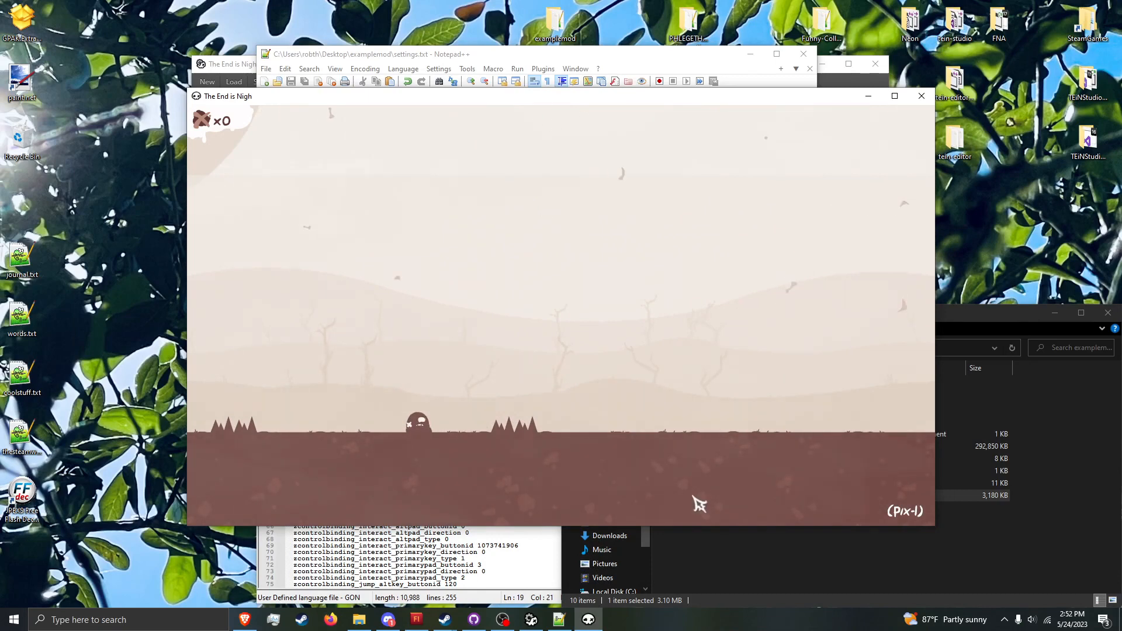
Step: Switch to Notepad++, decline reloading settings.txt, and close the settings.txt and tilesets.txt files
left_click(565, 619)
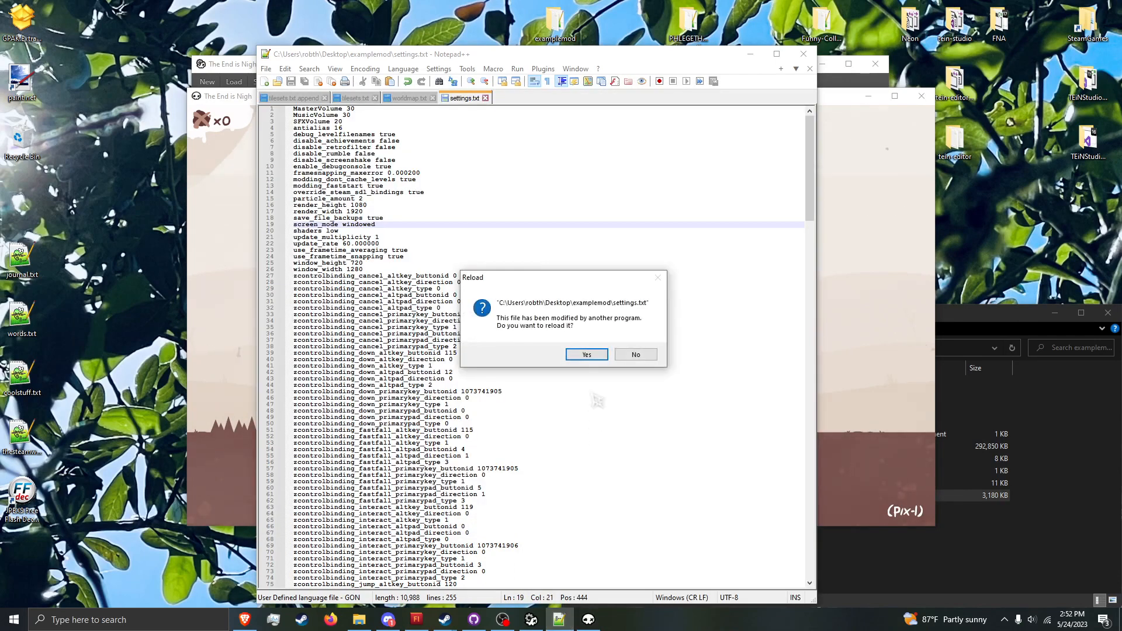
left_click(637, 357)
left_click(485, 98)
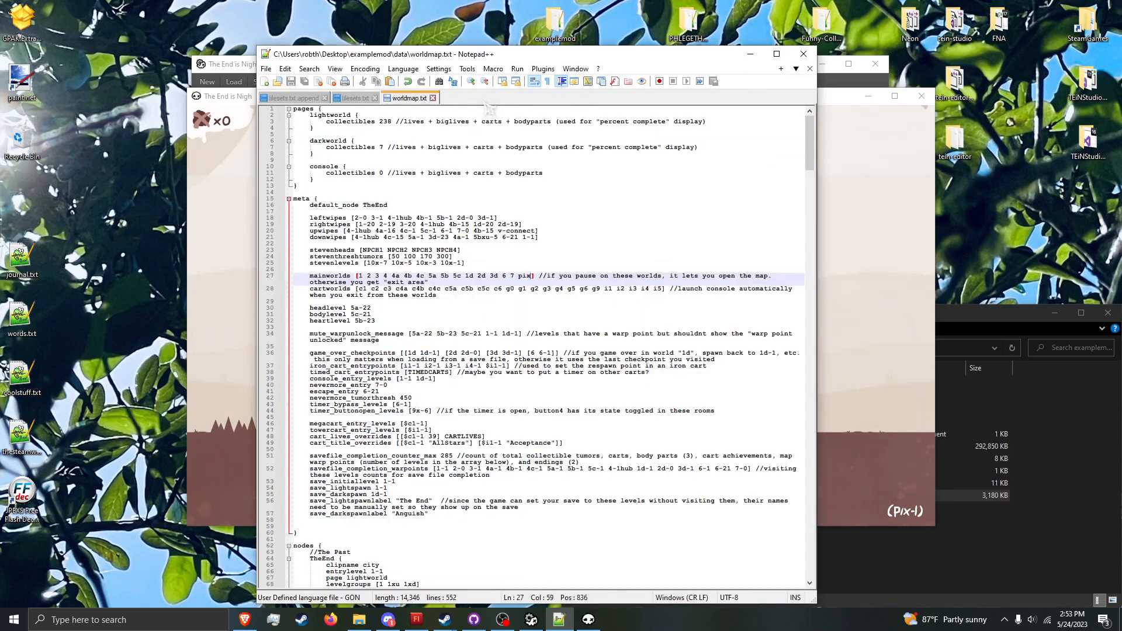
left_click(354, 100)
left_click(375, 99)
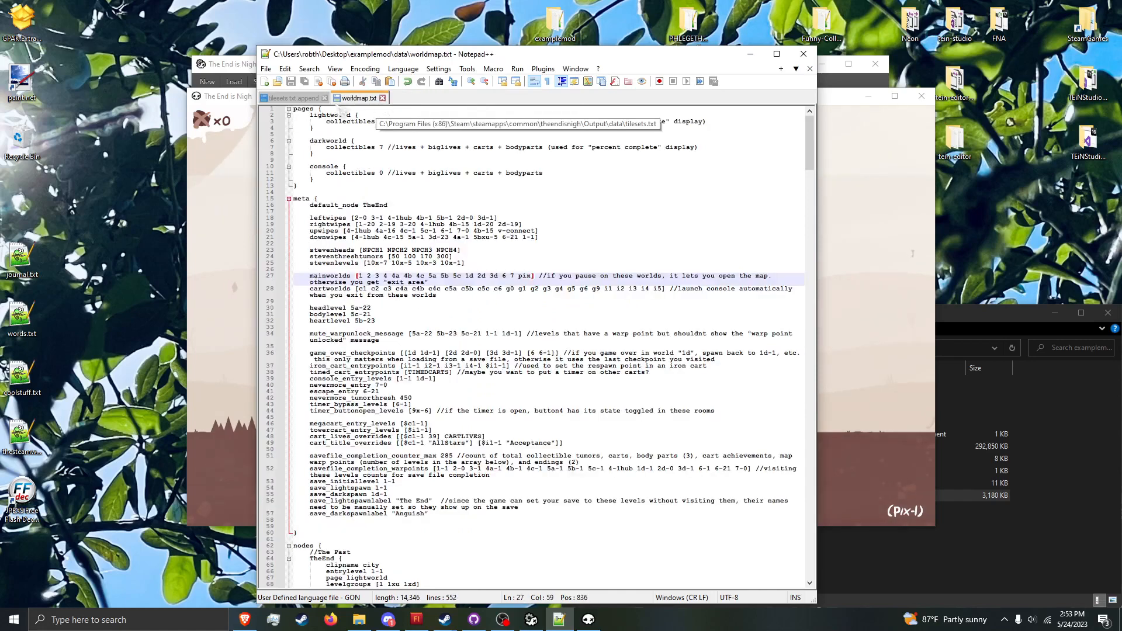
Step: Set the pix tileset's area_name to "Pixlie" in tilesets.txt.append and save the file
left_click(313, 99)
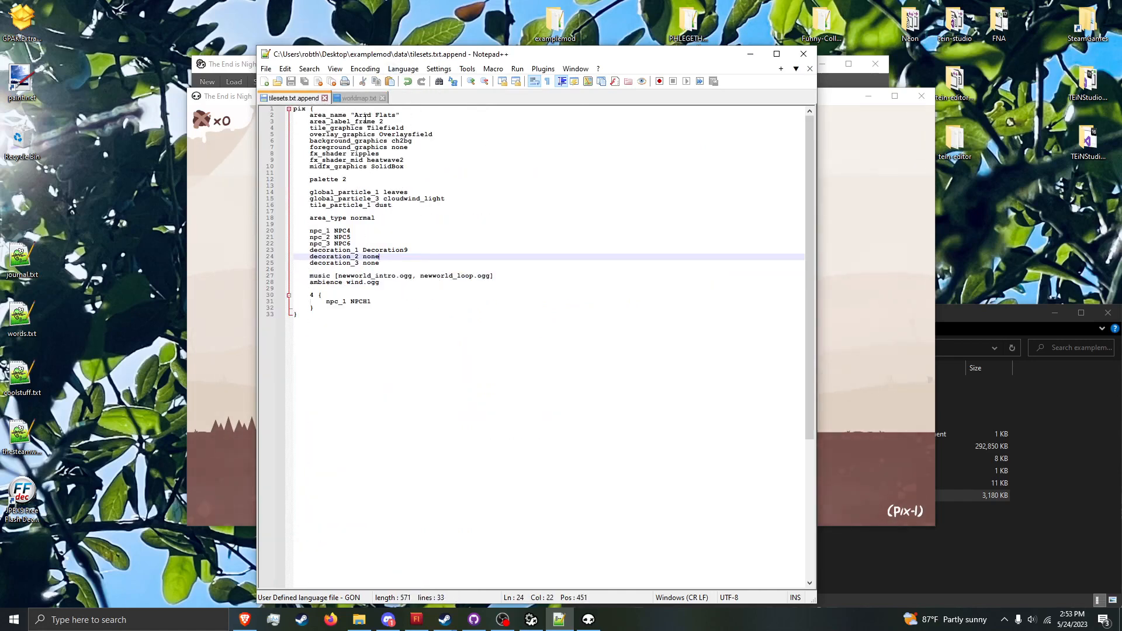
double_click(365, 117)
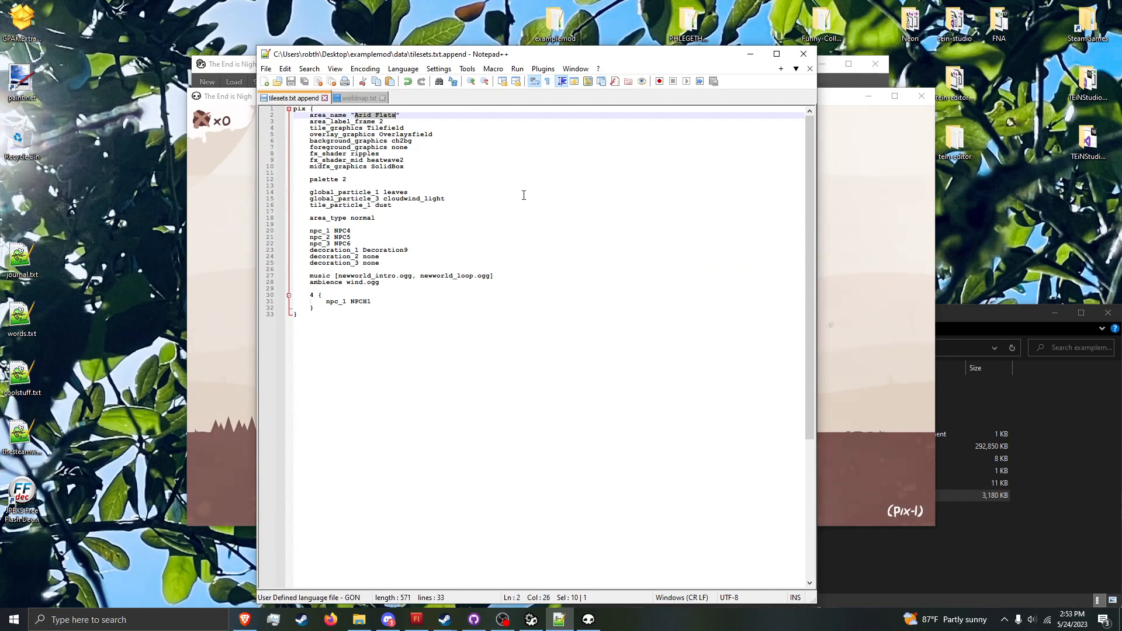
type("Pixli")
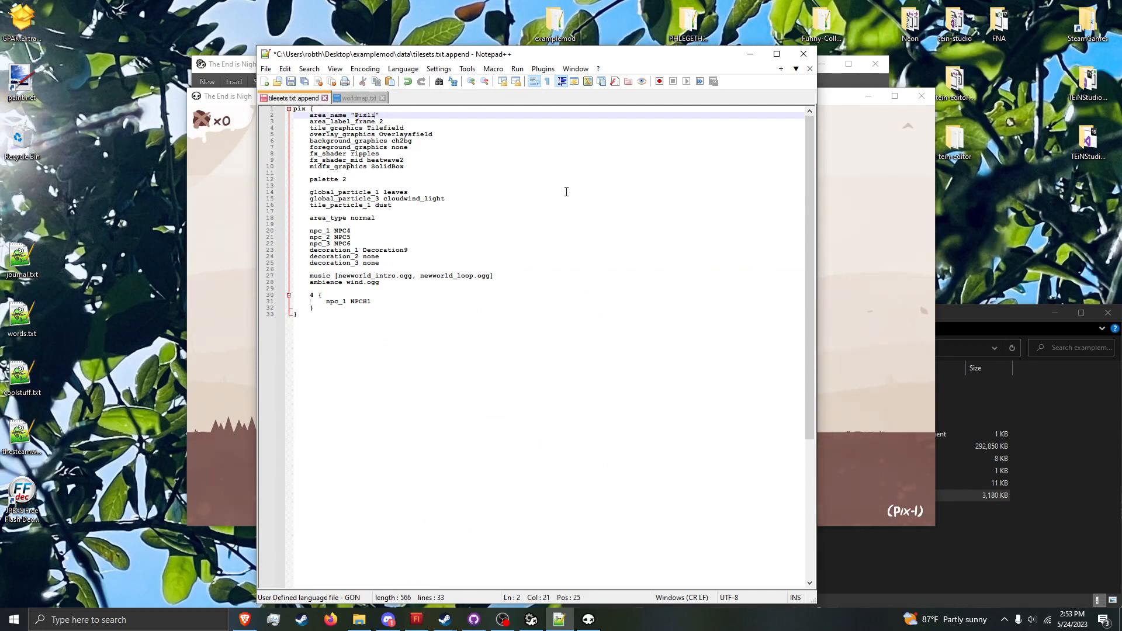
type("e")
key("ctrl+s")
Step: Run the console command "refresh_particles" in the game, and pause and resume pix-1 to check the area name
left_click(874, 188)
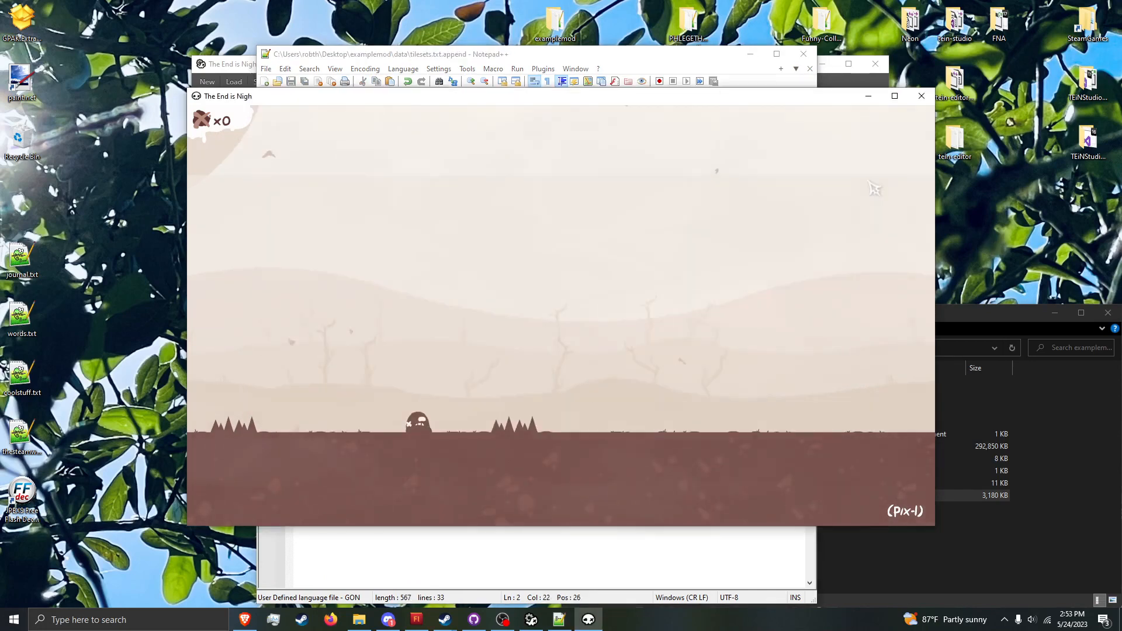
key("grave")
type("refresh_particles")
key("Return")
key("Escape")
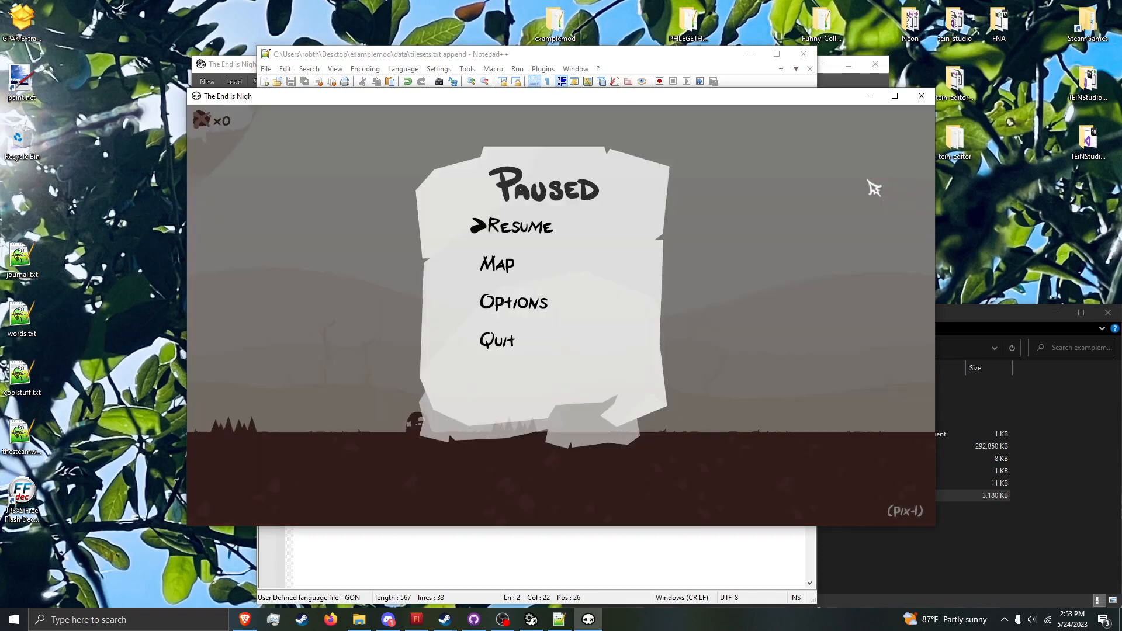
key("Escape")
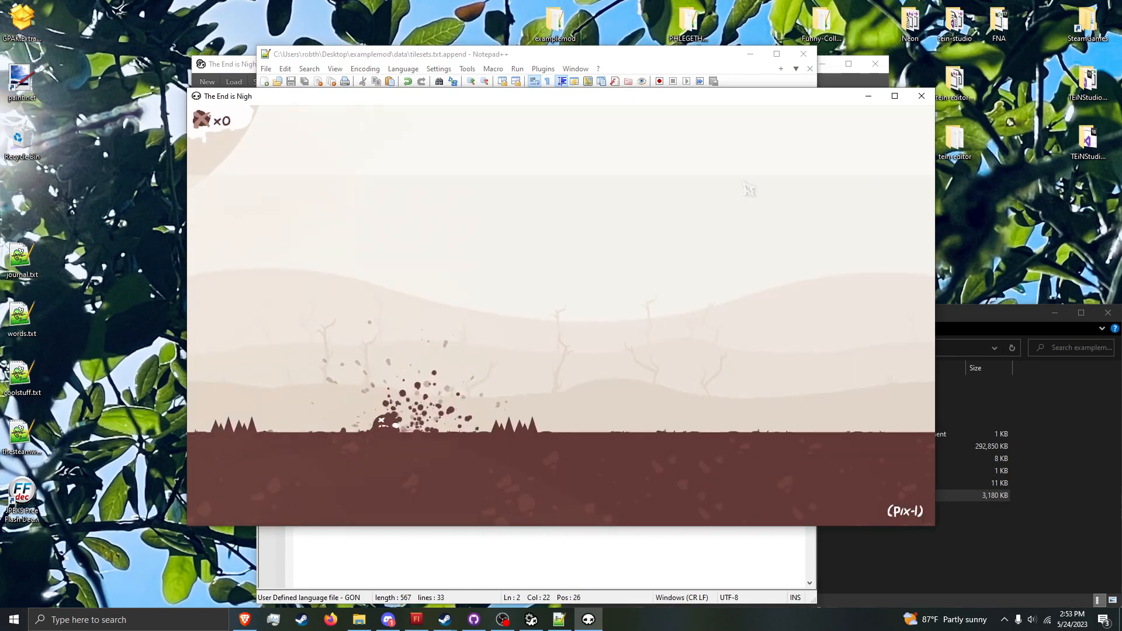
Step: Recheck tilesets.txt.append in Notepad++ and quit pix-1 from the game's pause screen
left_click(656, 66)
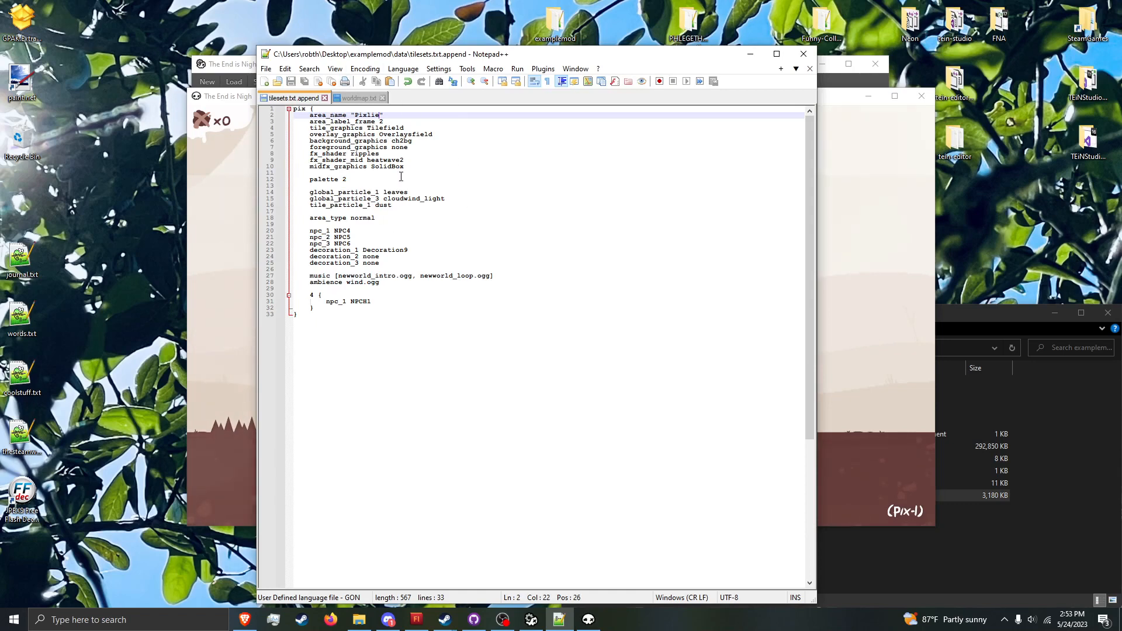
left_click(241, 270)
key("Escape")
key("Up")
key("Return")
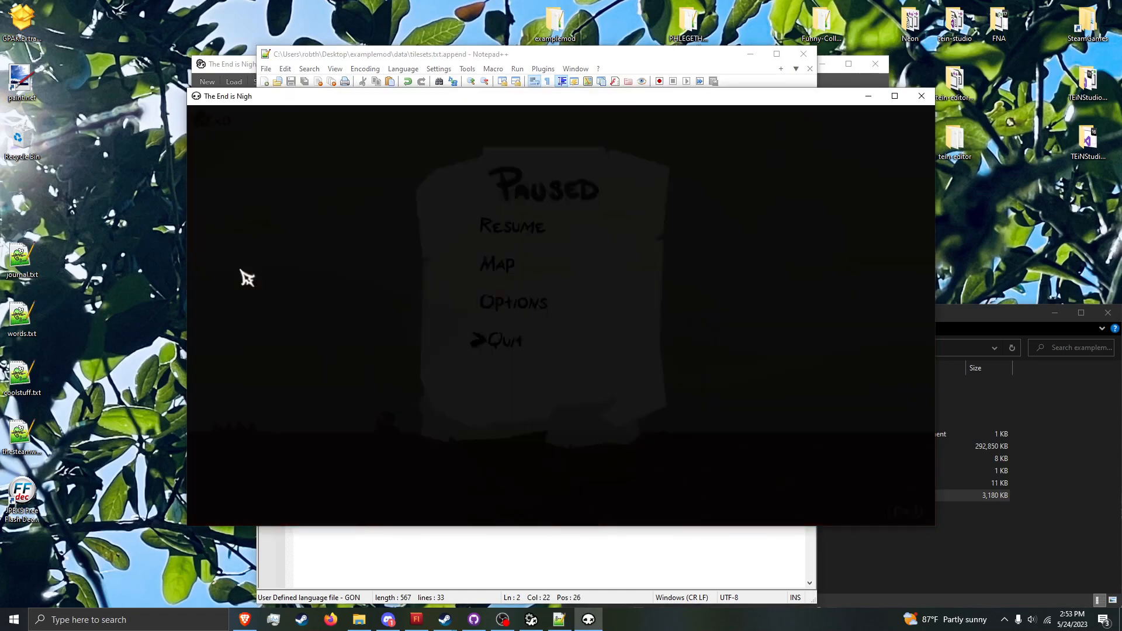
Step: Pause and resume The End 1 (1-1) repeatedly to see how fast start behaves after quitting
key("Escape")
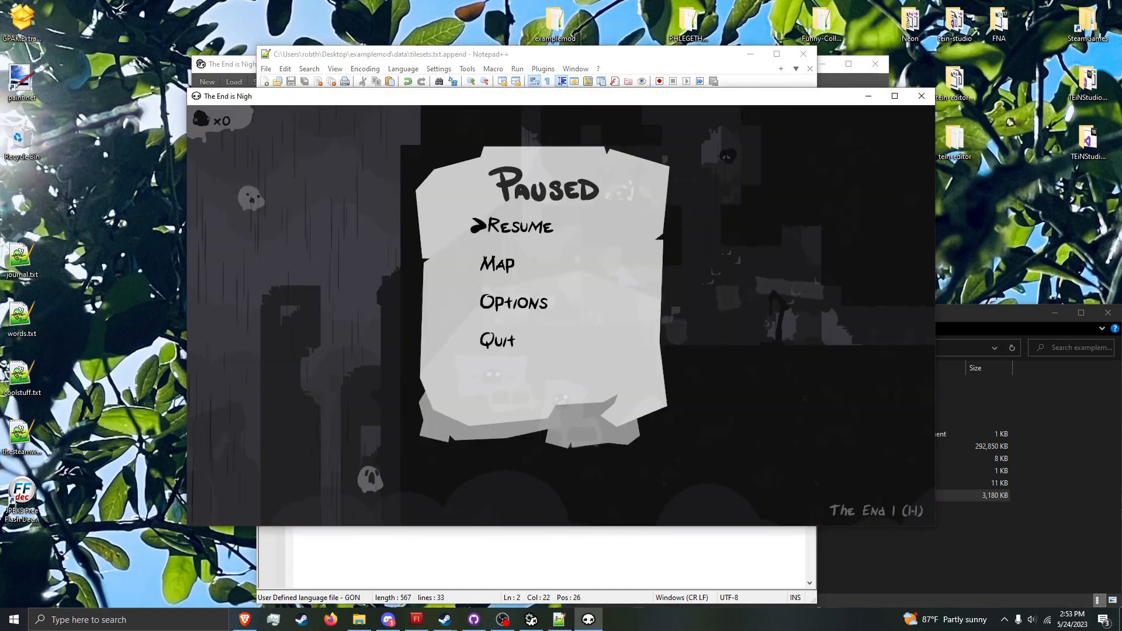
key("Escape")
key("Escape")
key("Escape")
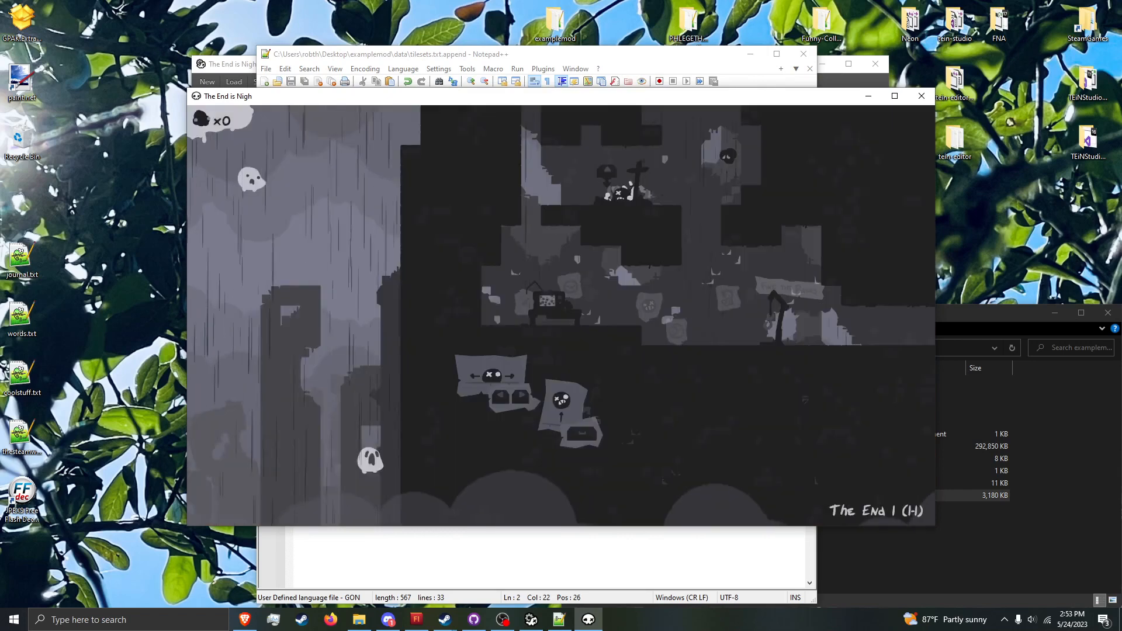
key("Escape")
key("Escape")
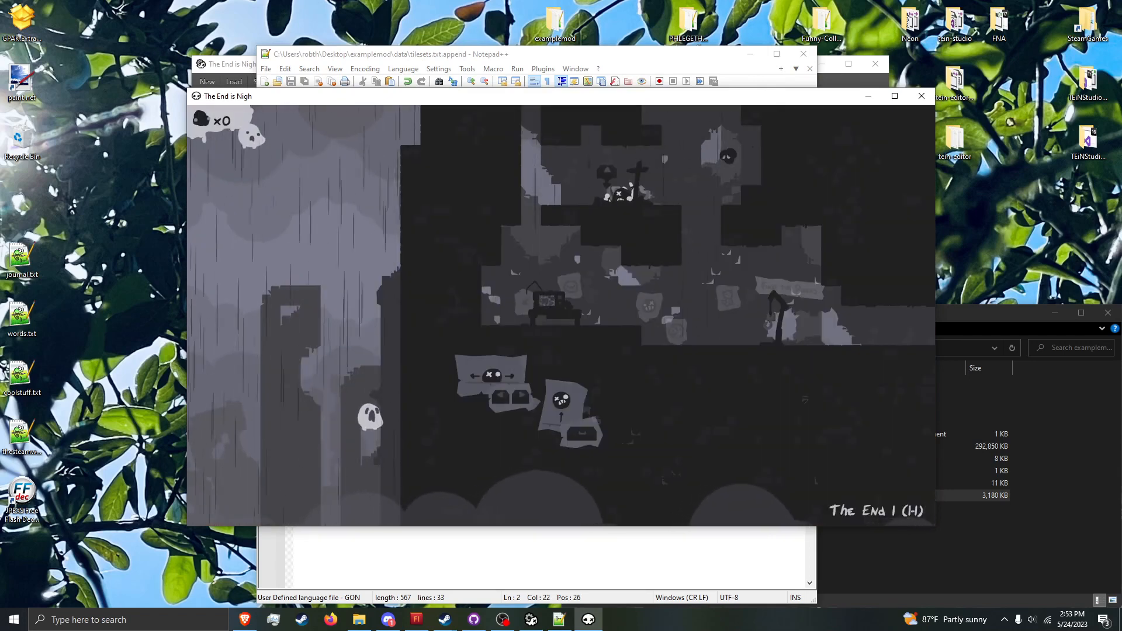
Step: Open settings.txt from the examplemod folder in Notepad++
left_click(559, 621)
right_click(559, 621)
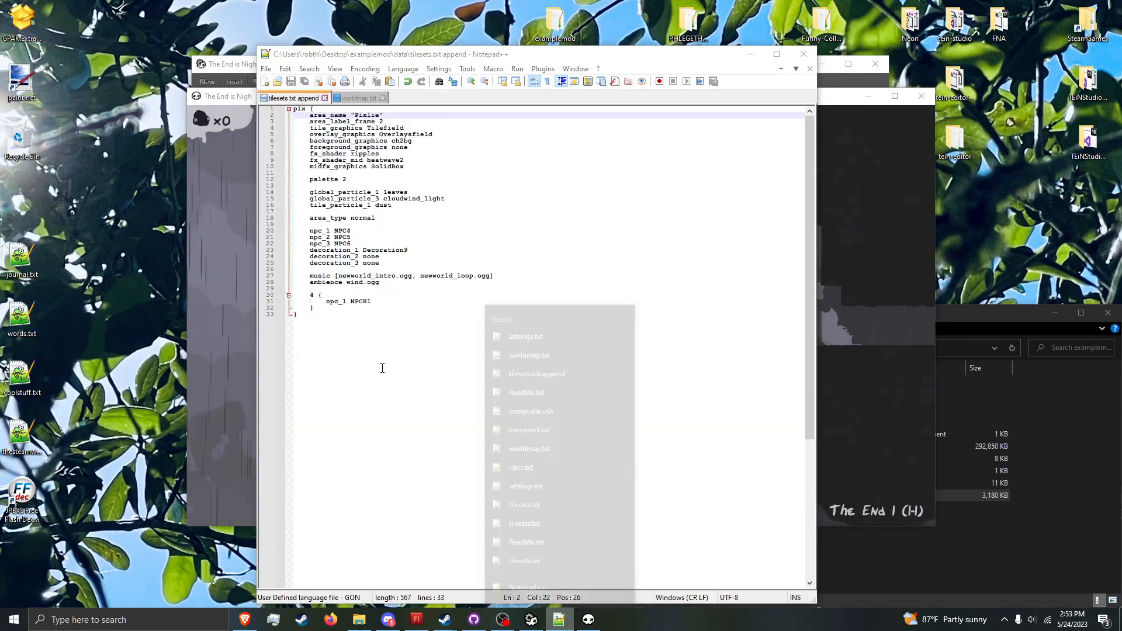
left_click(1039, 556)
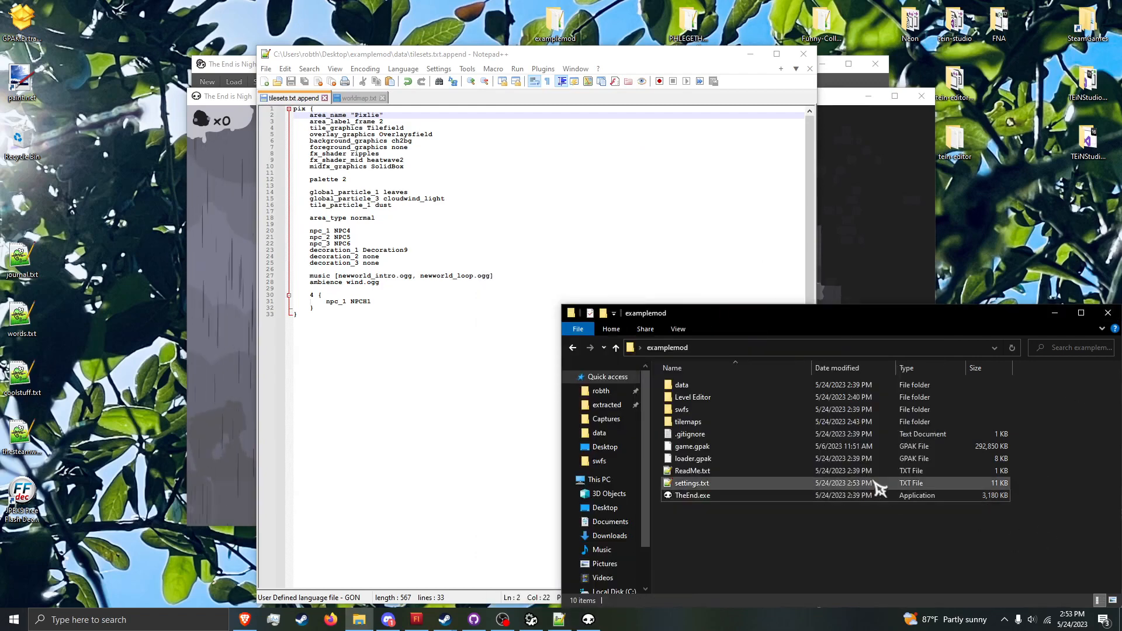
left_click(863, 485)
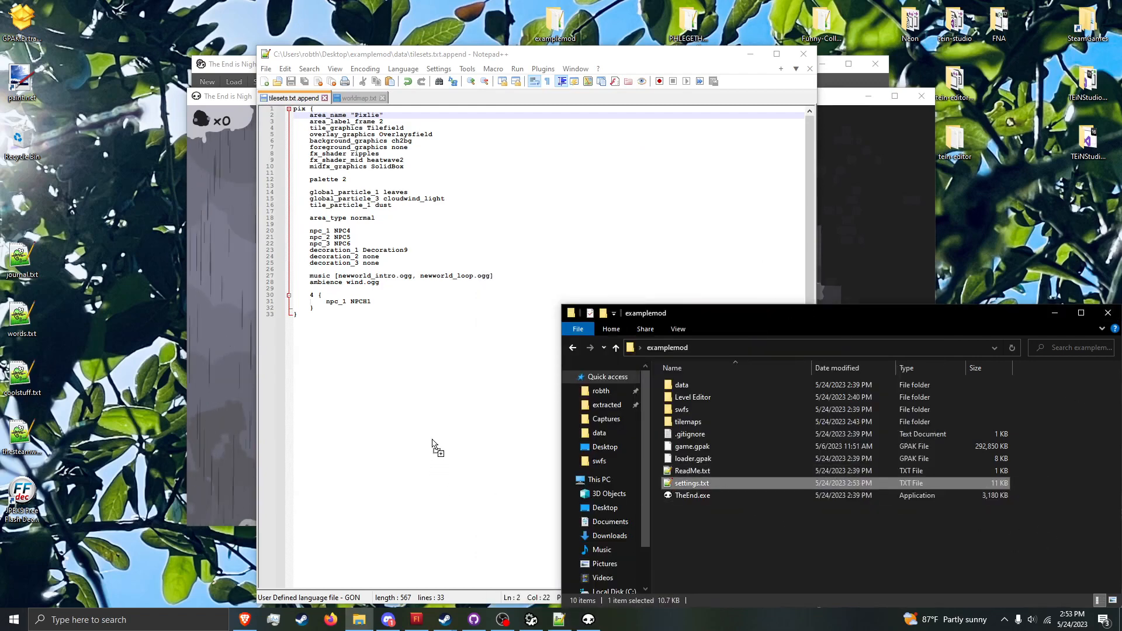
left_click_drag(432, 444, 426, 387)
Step: Set modding_faststart to false in settings.txt and save the file
left_click(385, 232)
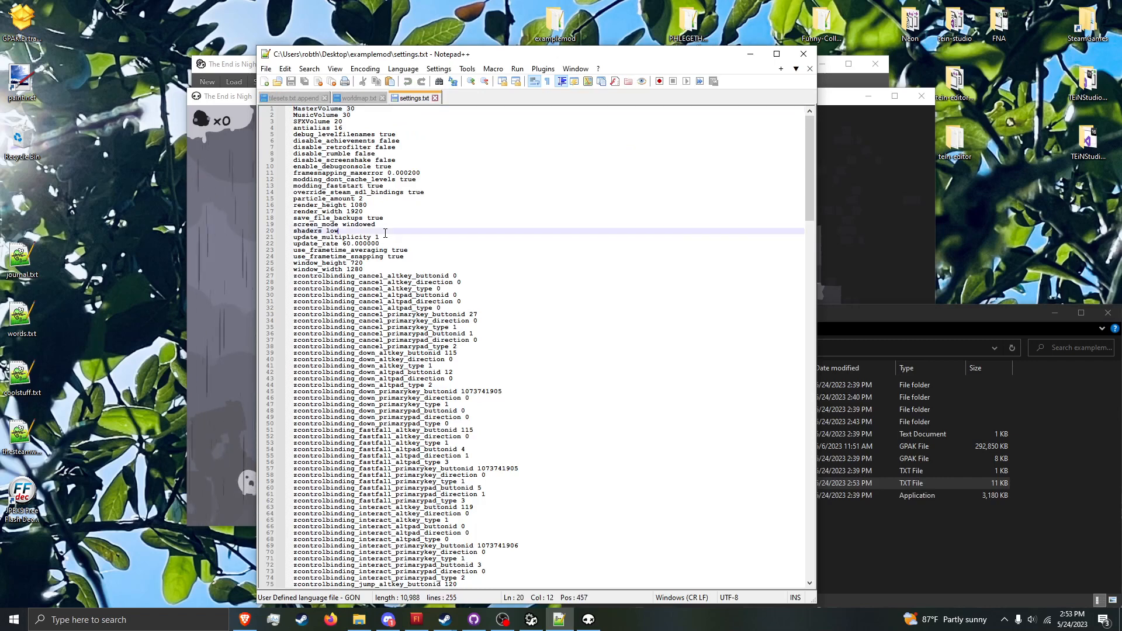
left_click(399, 219)
double_click(412, 185)
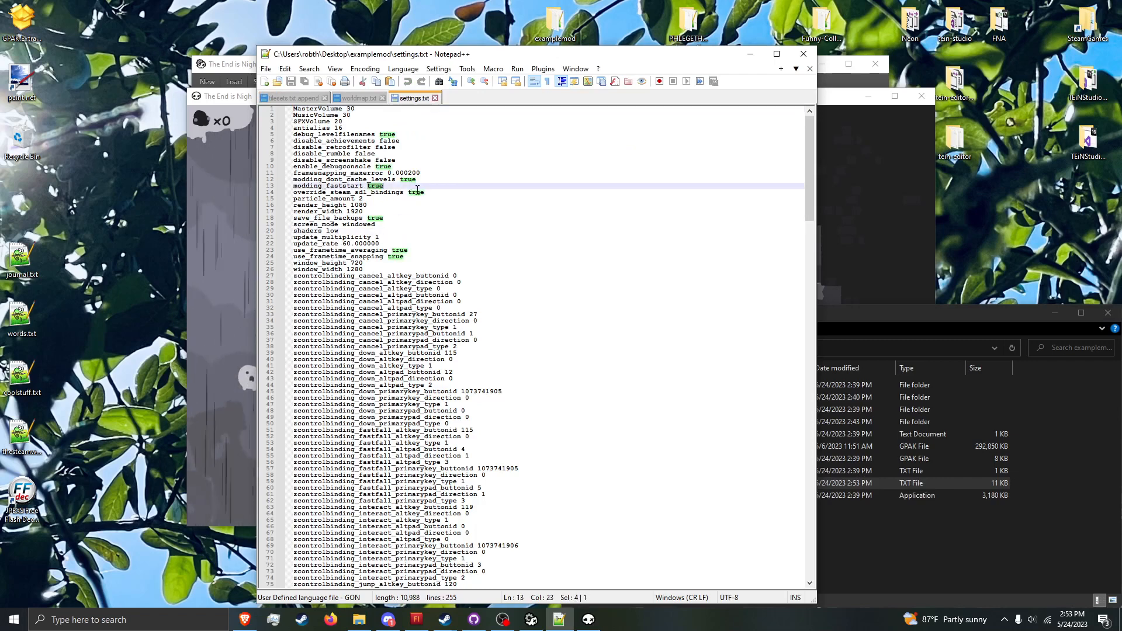
type("false")
key("ctrl+s")
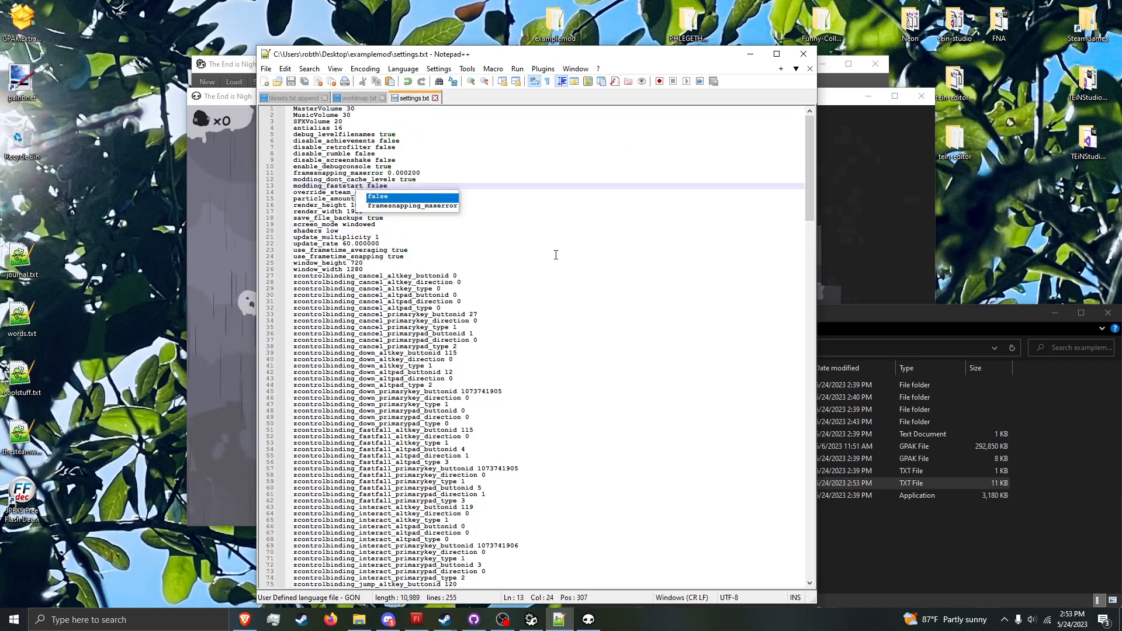
Step: Launch TheEnd.exe from the examplemod folder and start a game from the title screen
left_click(929, 561)
double_click(904, 499)
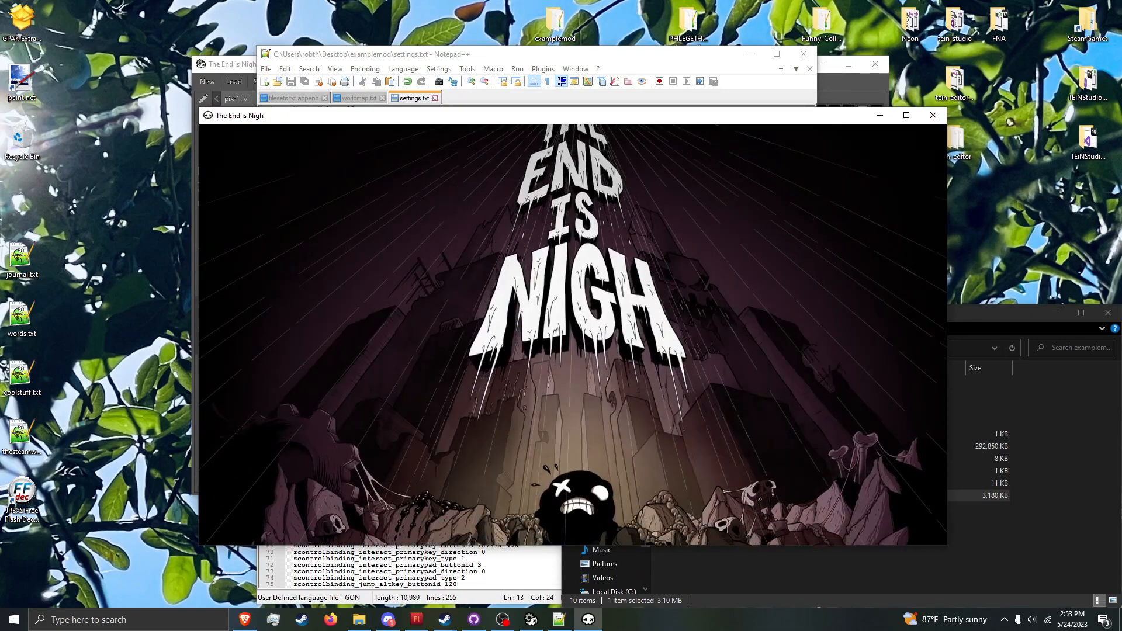
key("Return")
key("Return")
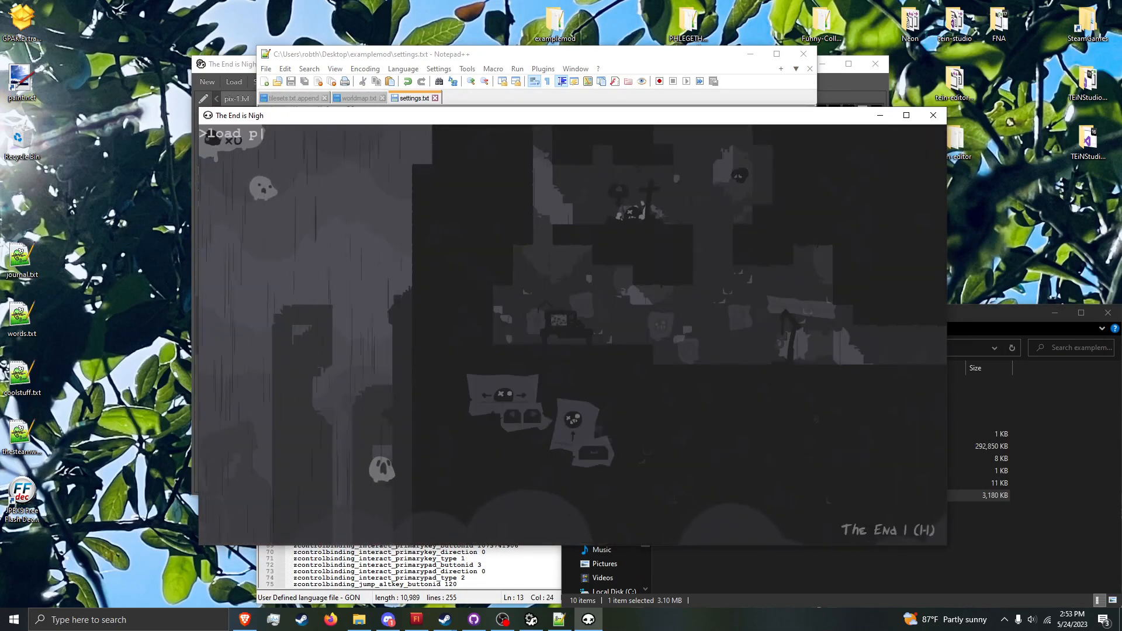
Step: Leave The End 1 for the title screen and browse the save slots on the Choose a Soul screen
key("Escape")
key("Up")
key("Return")
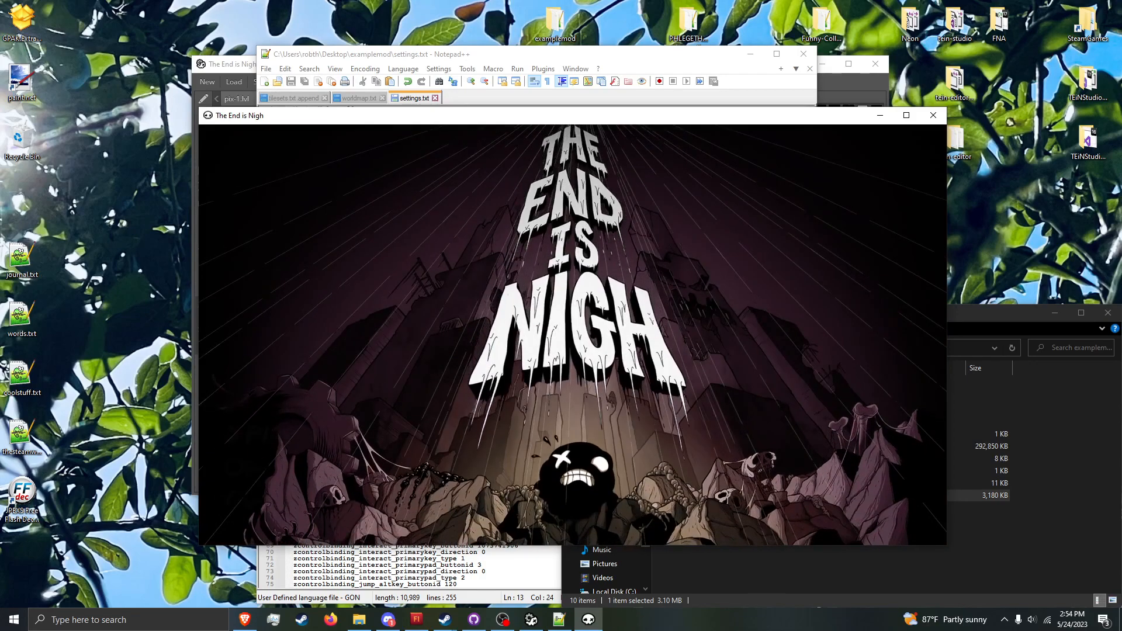
key("Return")
key("Right")
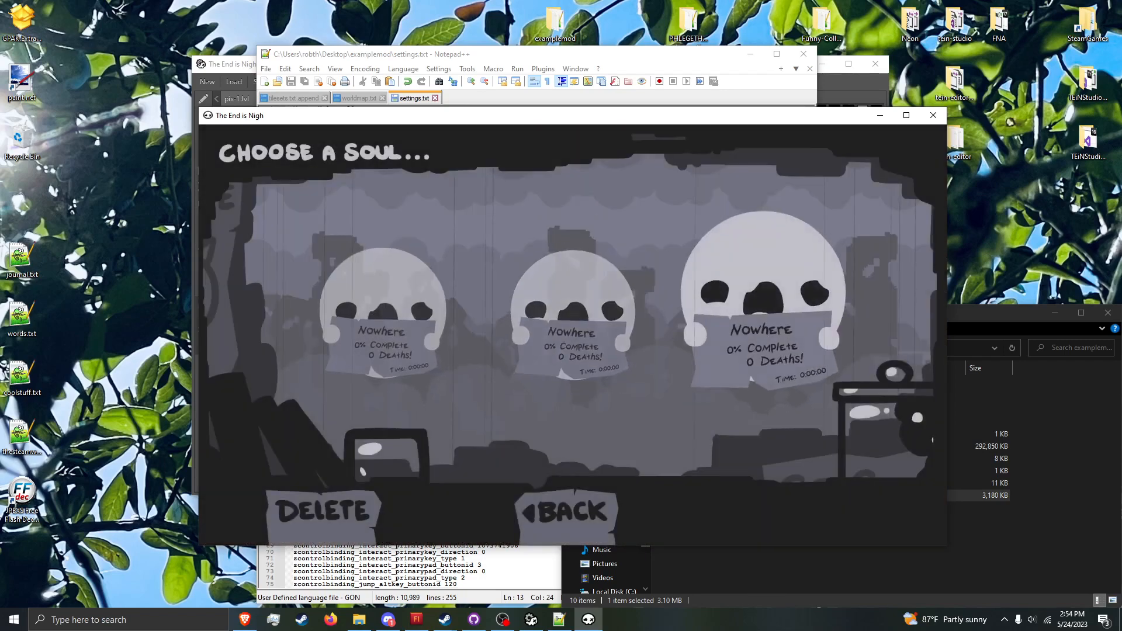
key("Left")
key("Left")
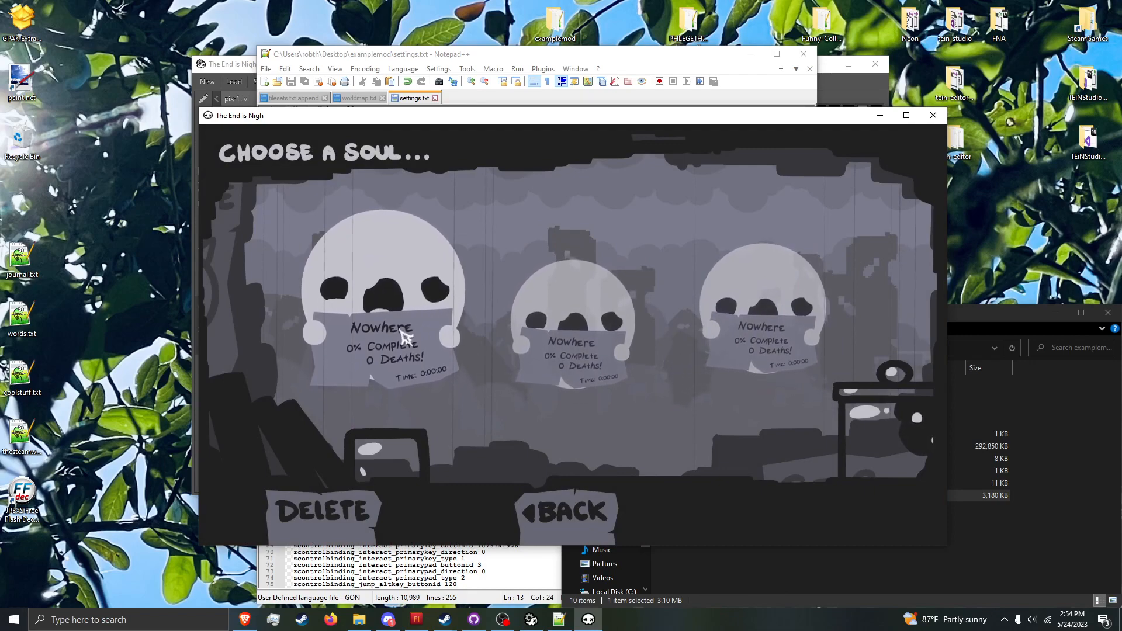
Step: Close settings.txt in Notepad++ without reloading or saving it
left_click(402, 99)
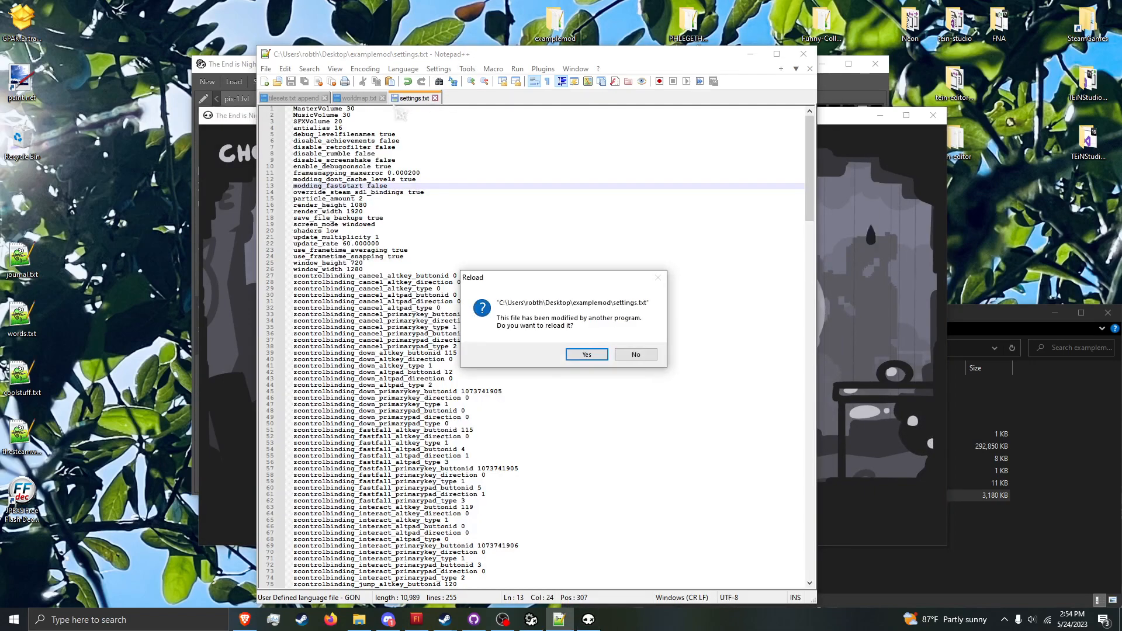
left_click(634, 355)
left_click(435, 98)
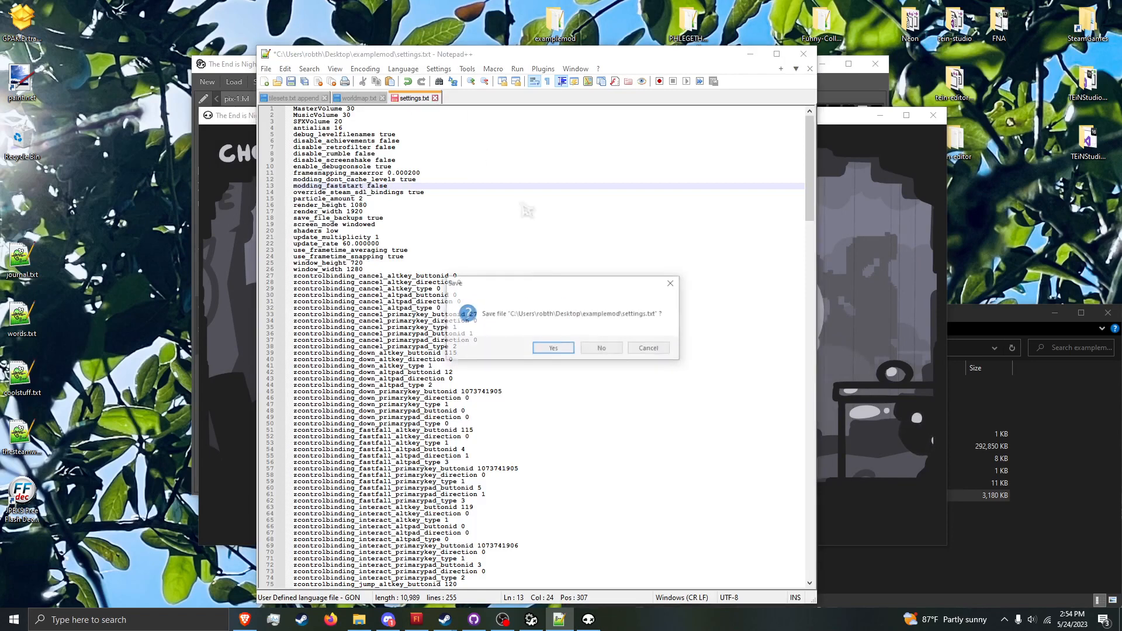
left_click(601, 349)
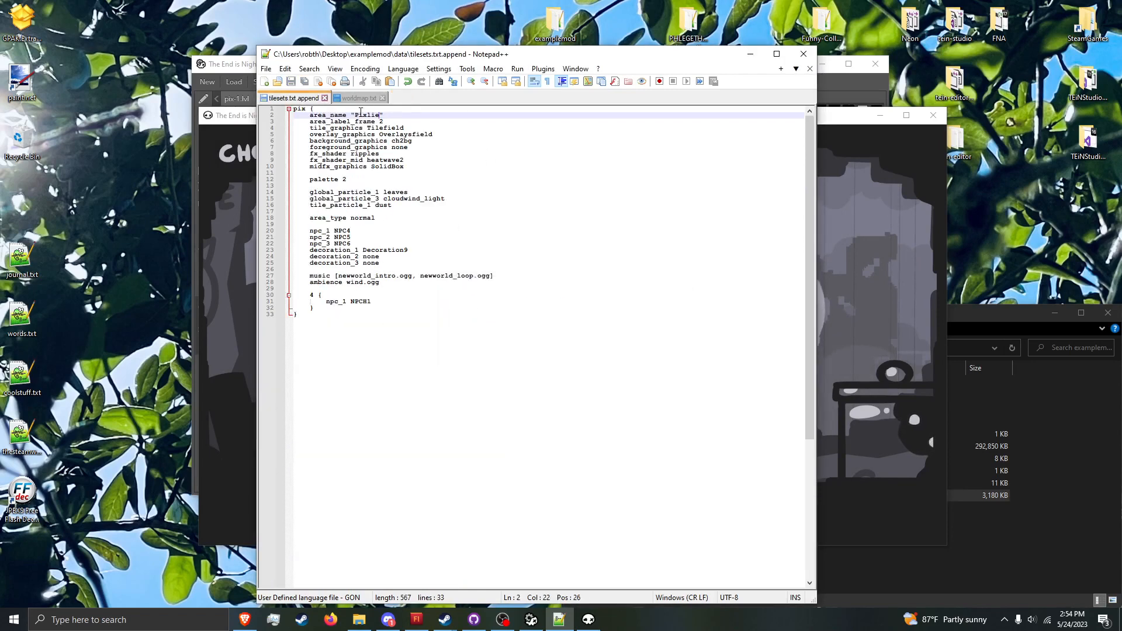
Step: Go back from the save slots to the game's title screen and close the game
left_click(928, 272)
left_click(541, 58)
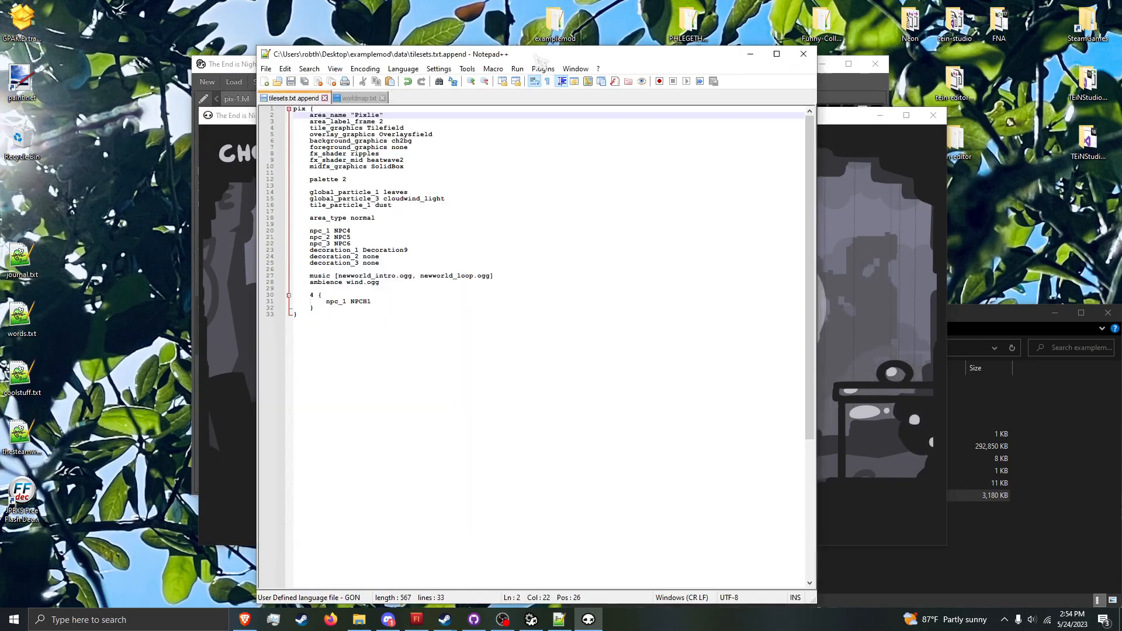
double_click(374, 115)
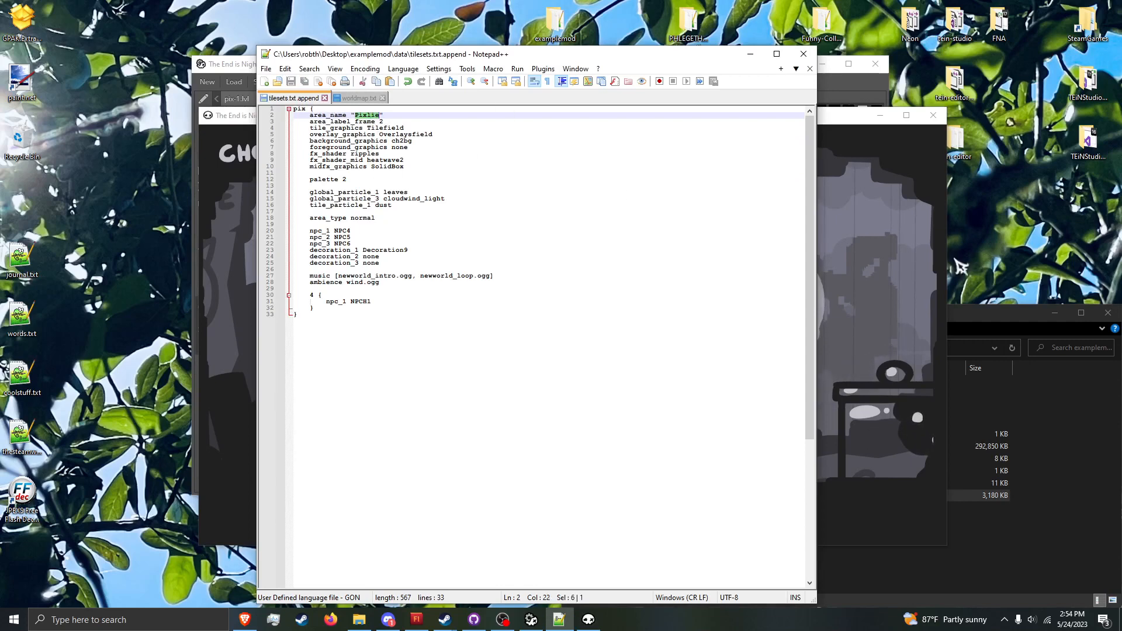
left_click(862, 267)
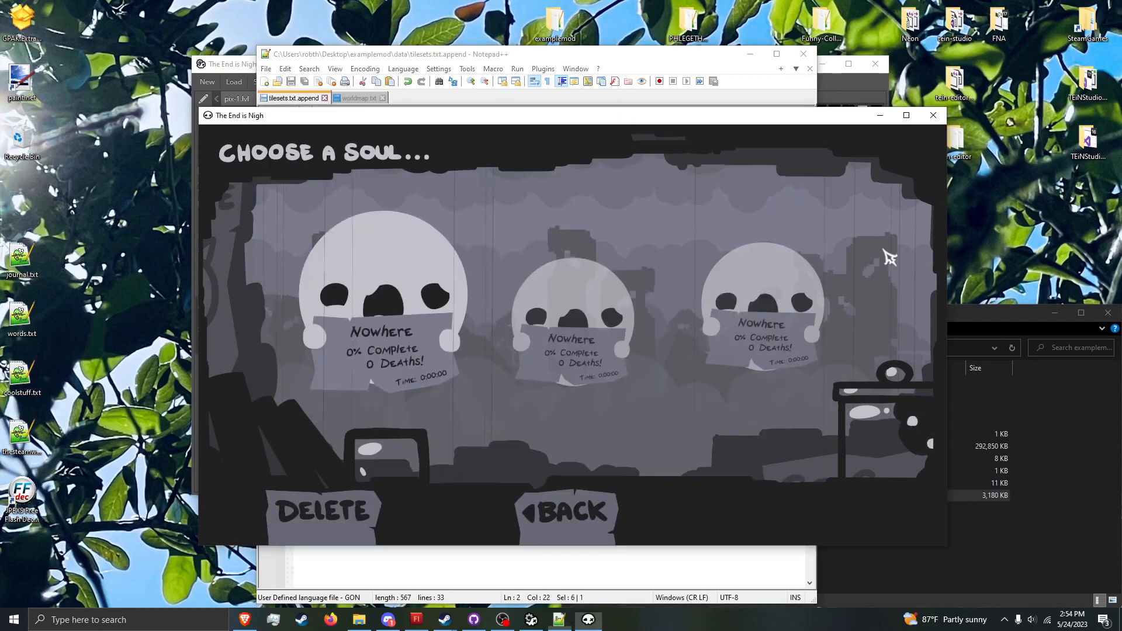
key("Escape")
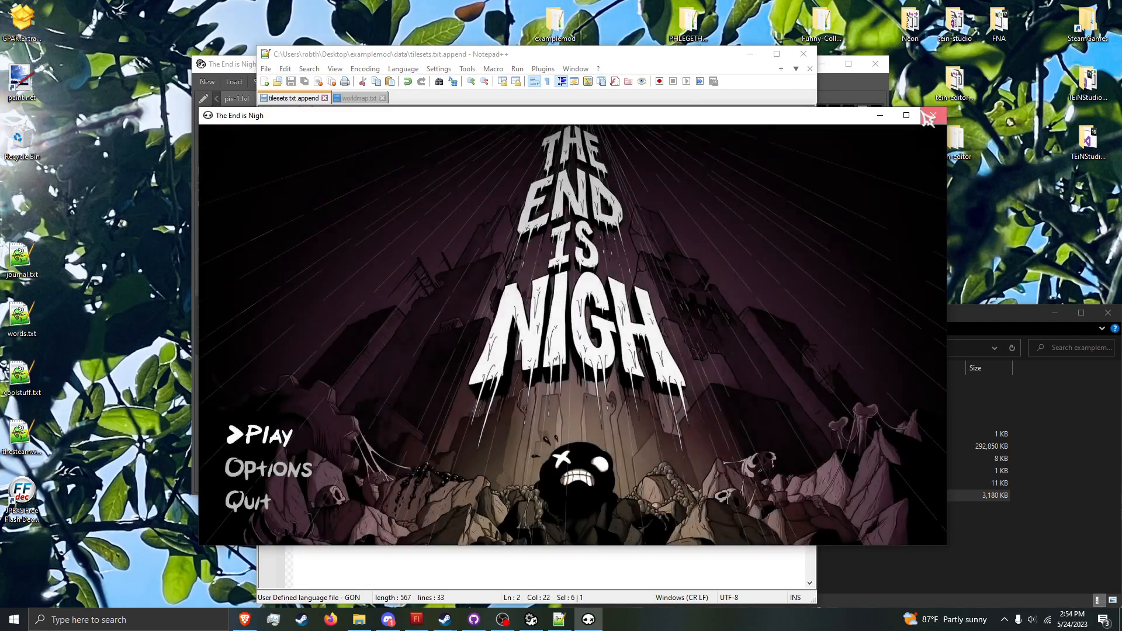
left_click(932, 116)
Step: Open settings.txt from the examplemod folder, set modding_faststart to true and save the file
left_click(889, 482)
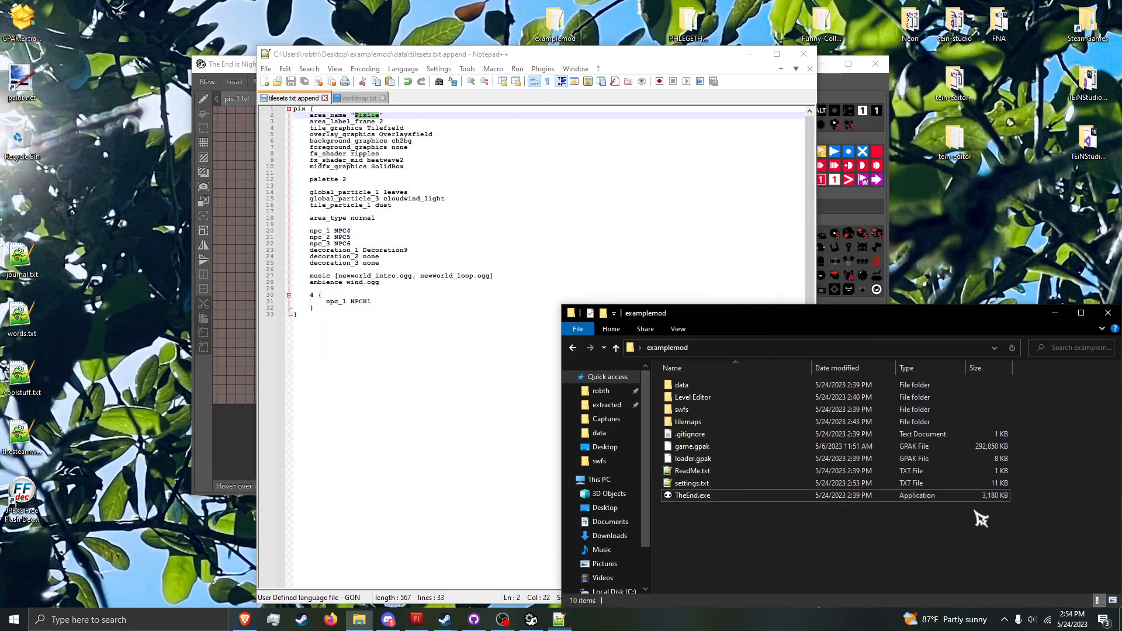
double_click(893, 483)
left_click(458, 186)
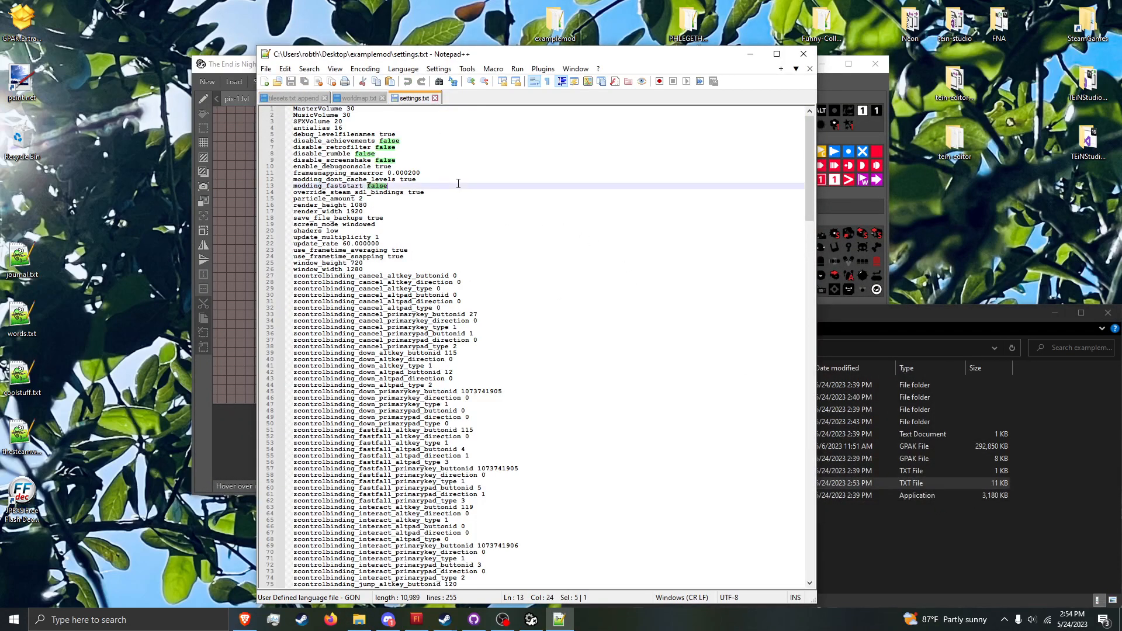
key("BackSpace")
key("BackSpace")
key("BackSpace")
key("BackSpace")
key("BackSpace")
type("true")
key("ctrl+s")
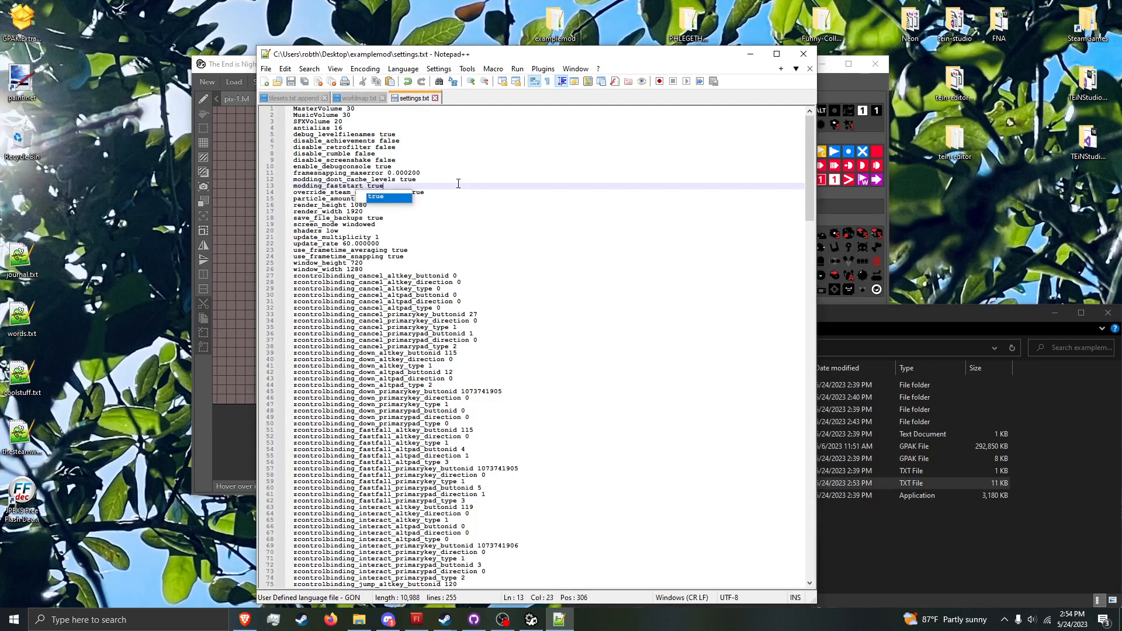
Step: Minimize Notepad++ and launch TheEnd.exe from the examplemod folder
left_click(750, 53)
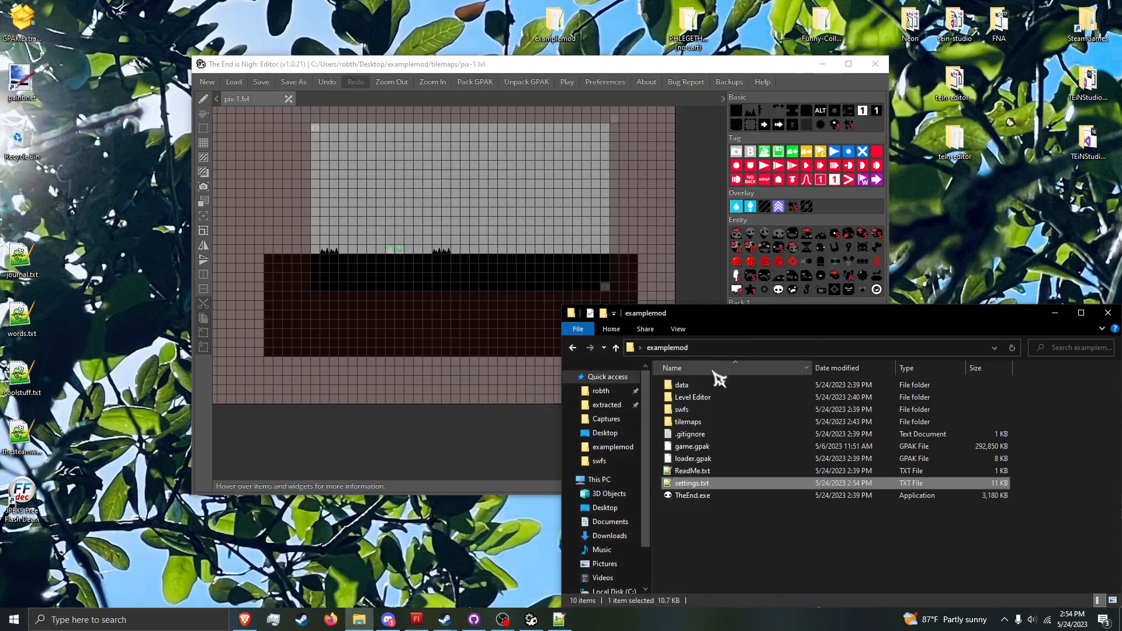
double_click(765, 496)
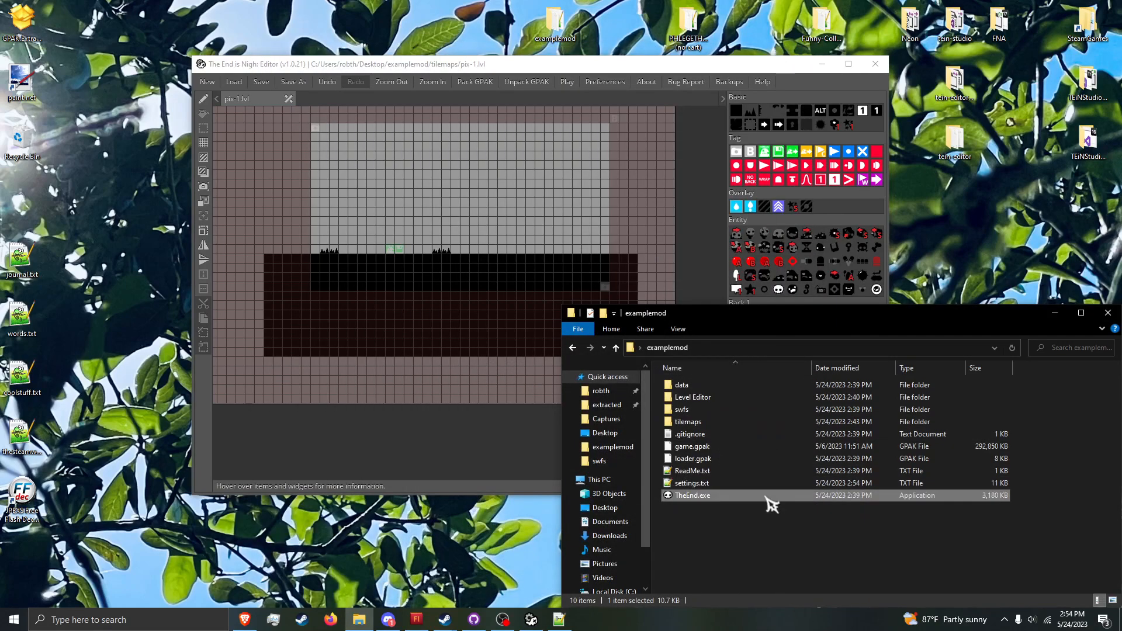
Step: In Notepad++, set area_label_frame to 1 in tilesets.txt.append and save the file
left_click(566, 610)
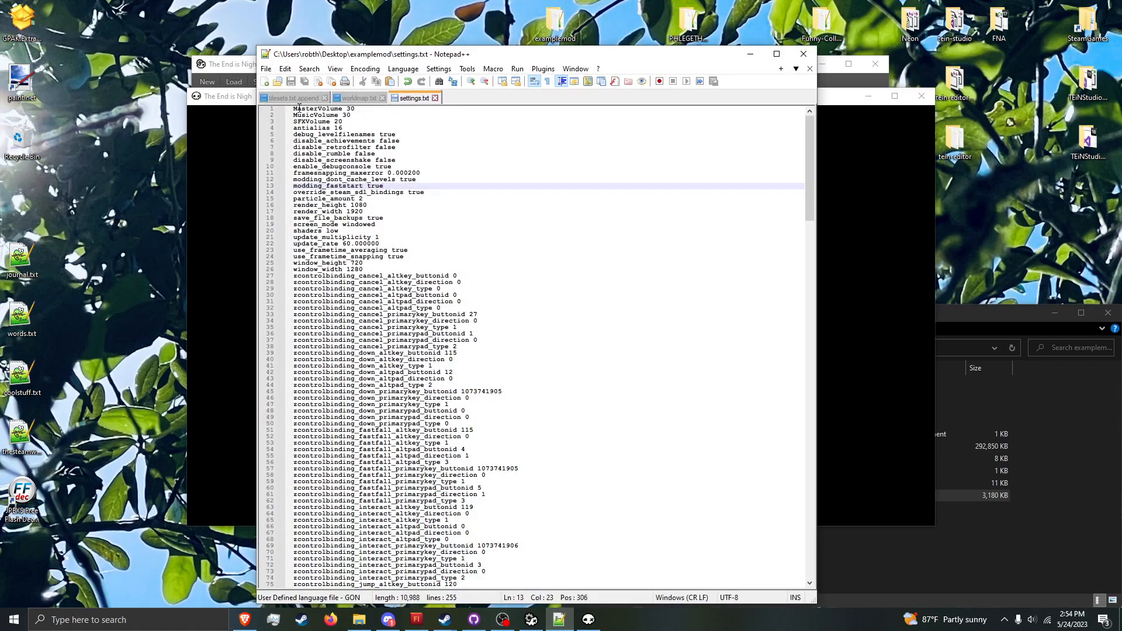
key("ctrl+Tab")
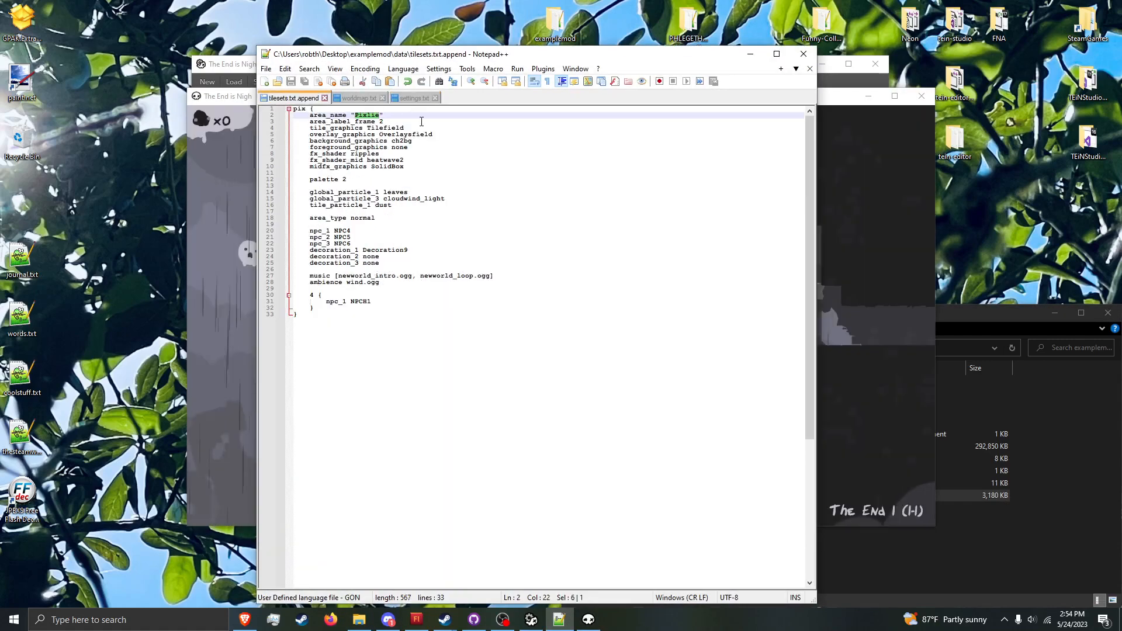
left_click(409, 121)
double_click(409, 121)
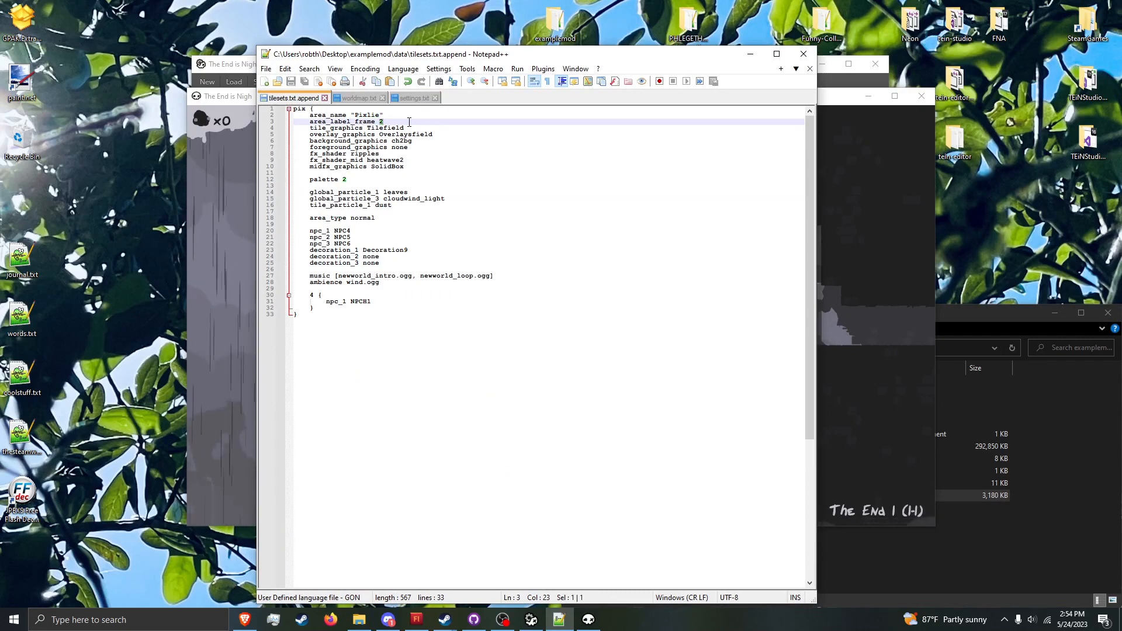
type("1")
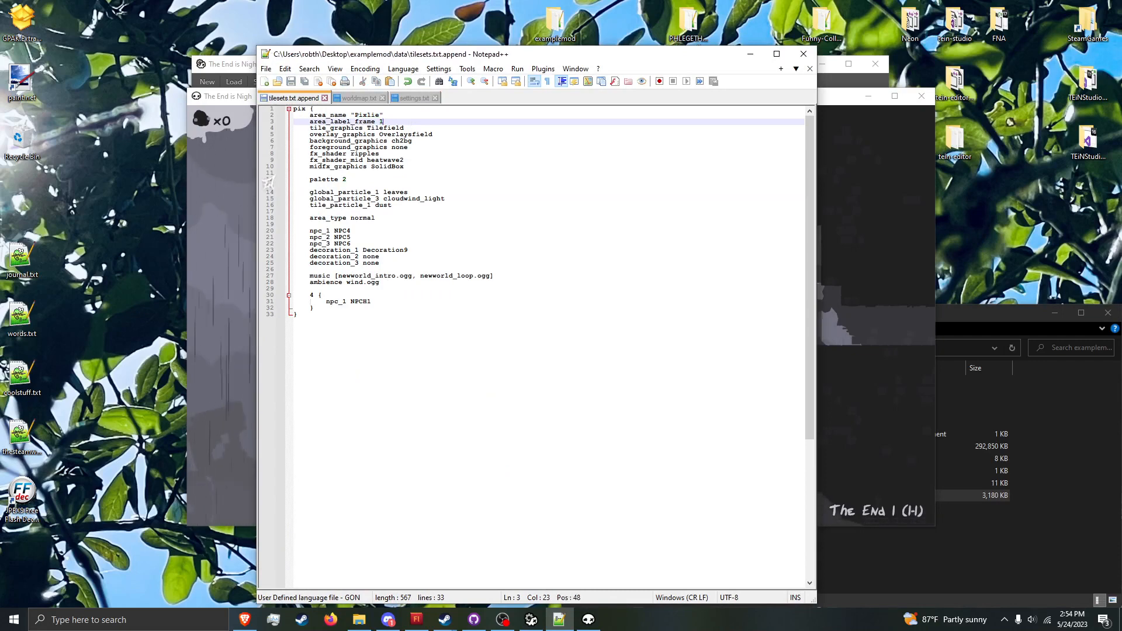
Step: In the game, move right into The End 2 (1-2) and load level 2-0 through the debug console
left_click(232, 250)
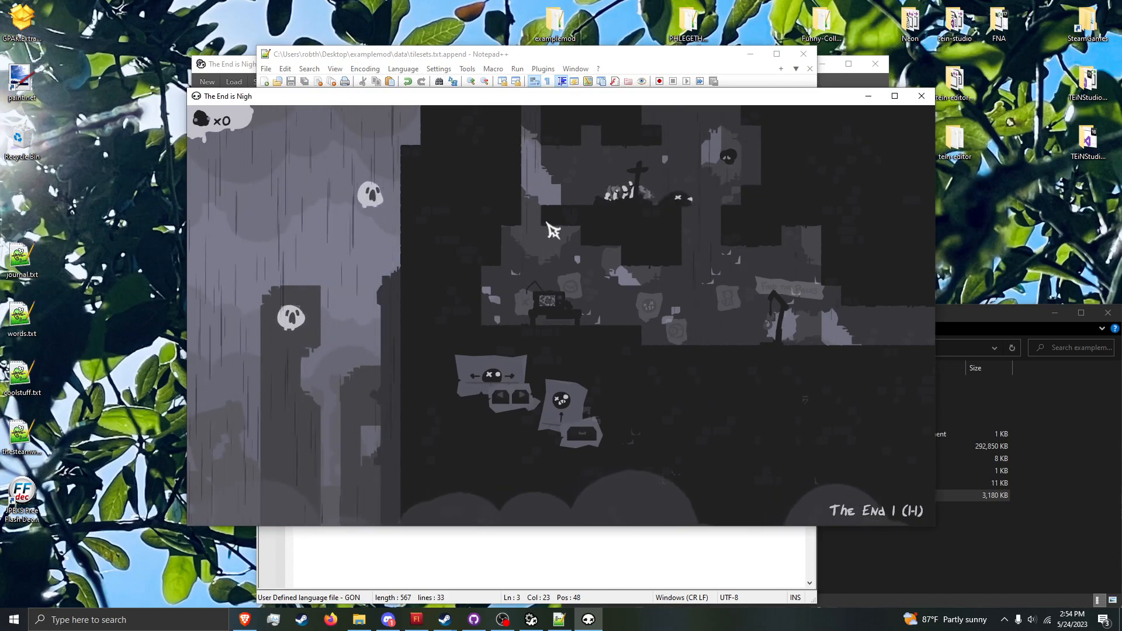
key("Right")
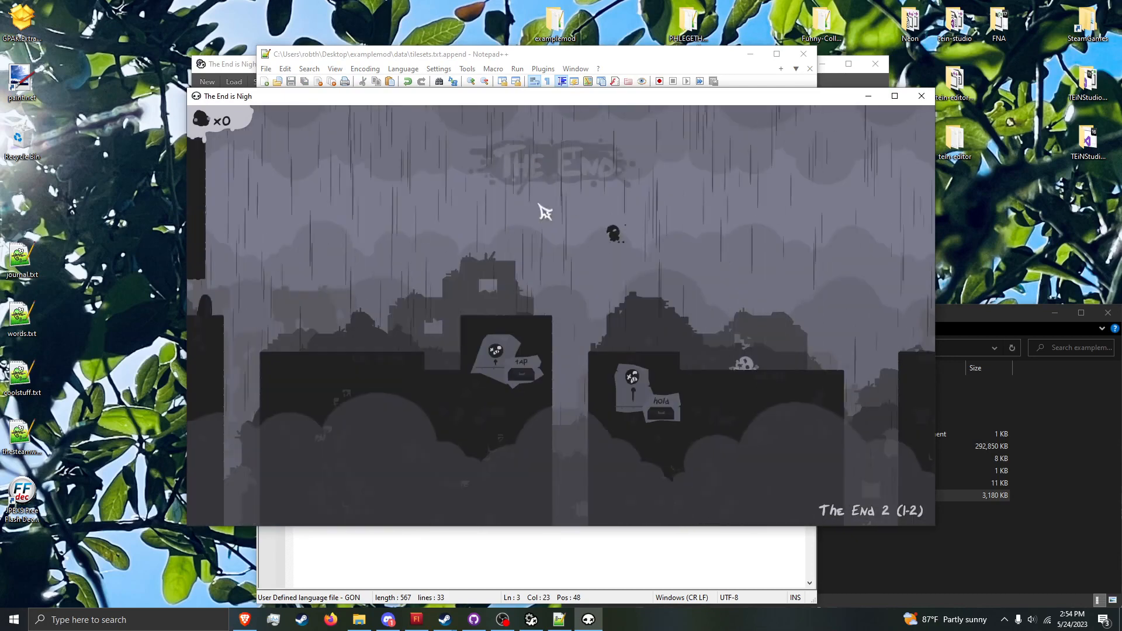
key("grave")
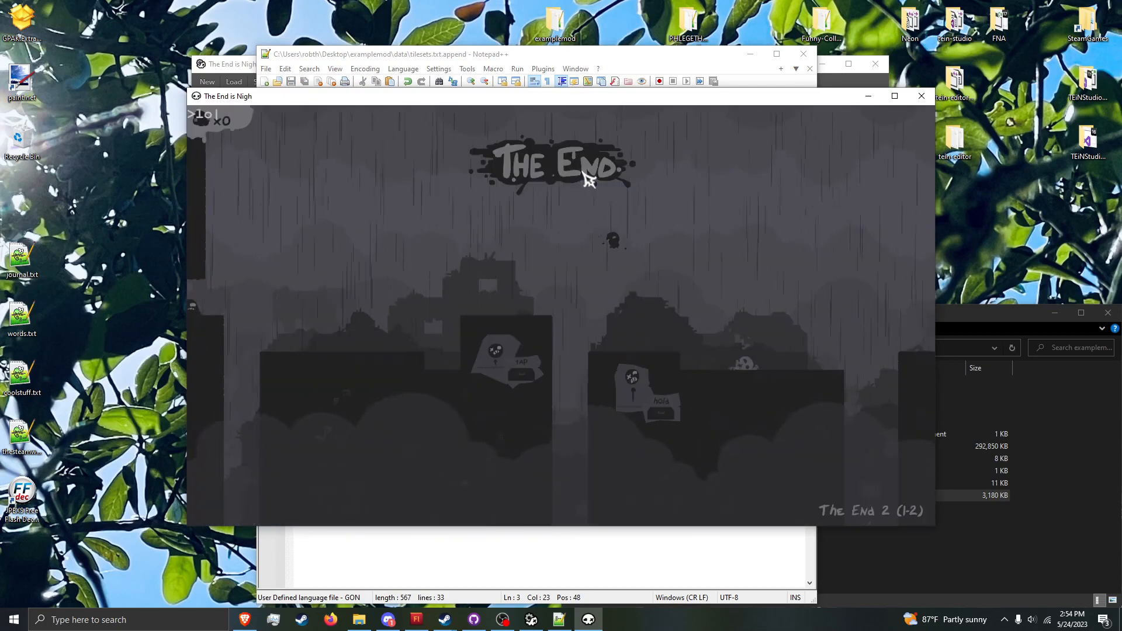
type("load 2-0")
key("Return")
Step: Load level 3-1 through the debug console to view its area label
key("Up")
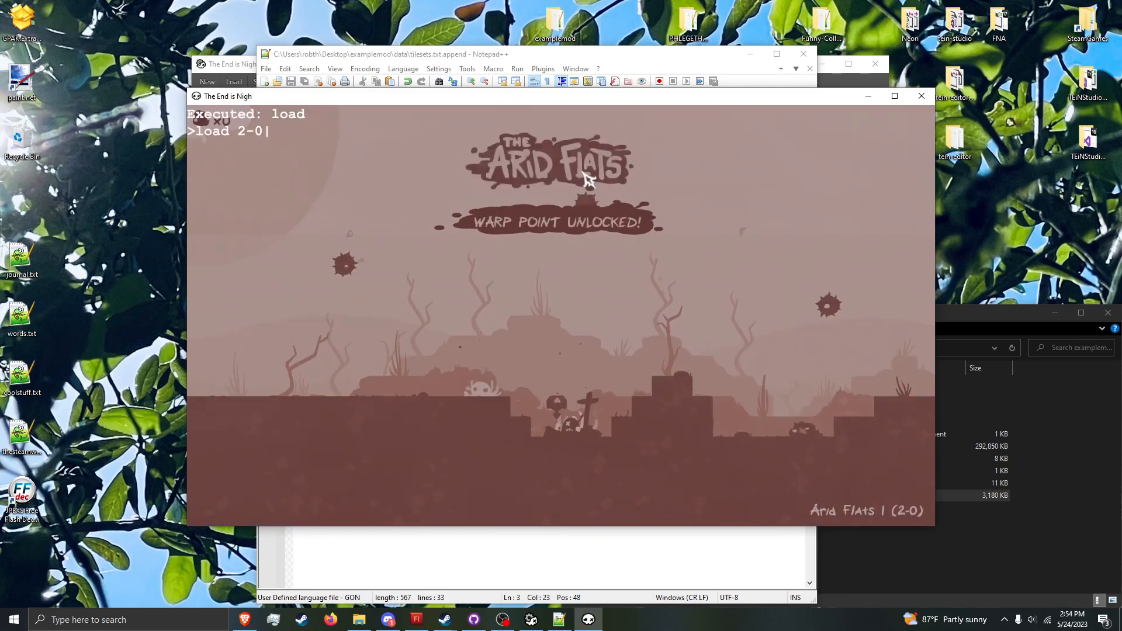
key("BackSpace")
key("BackSpace")
key("BackSpace")
type("3-1")
key("Return")
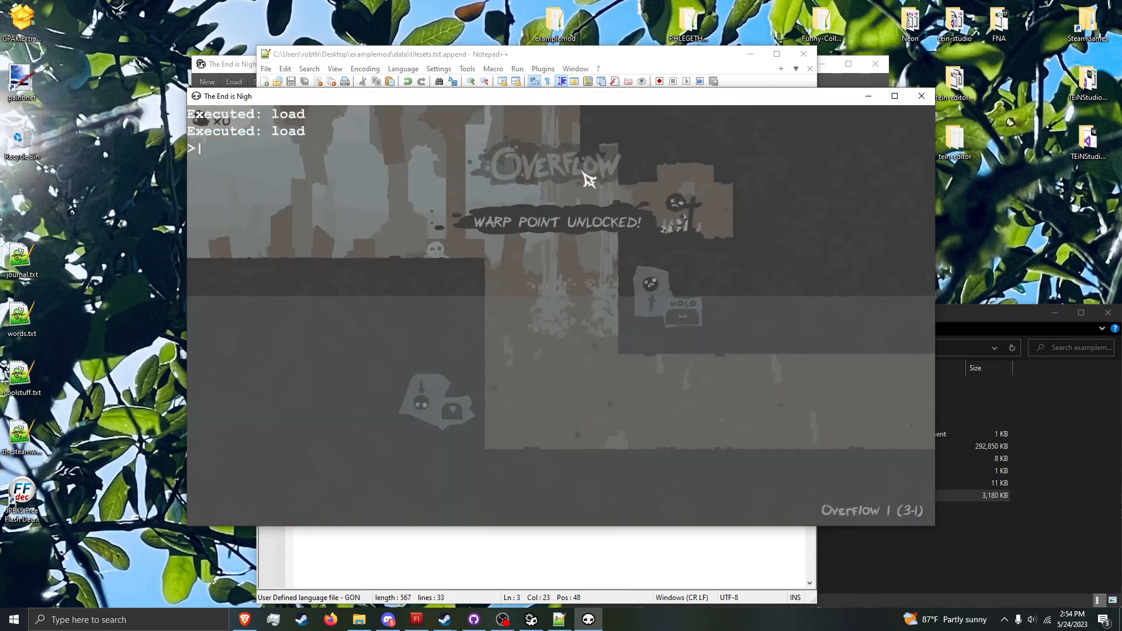
Step: Load the custom level pix-1 through the debug console and close the console to check its area label
key("Escape")
key("Escape")
key("grave")
type("load pix-1")
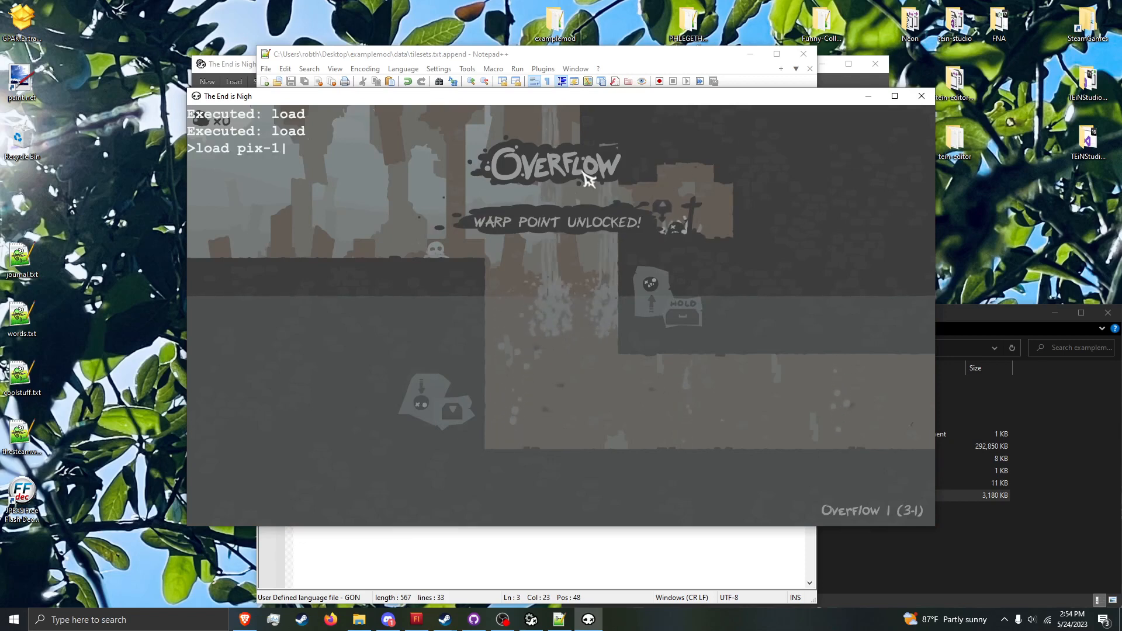
key("Return")
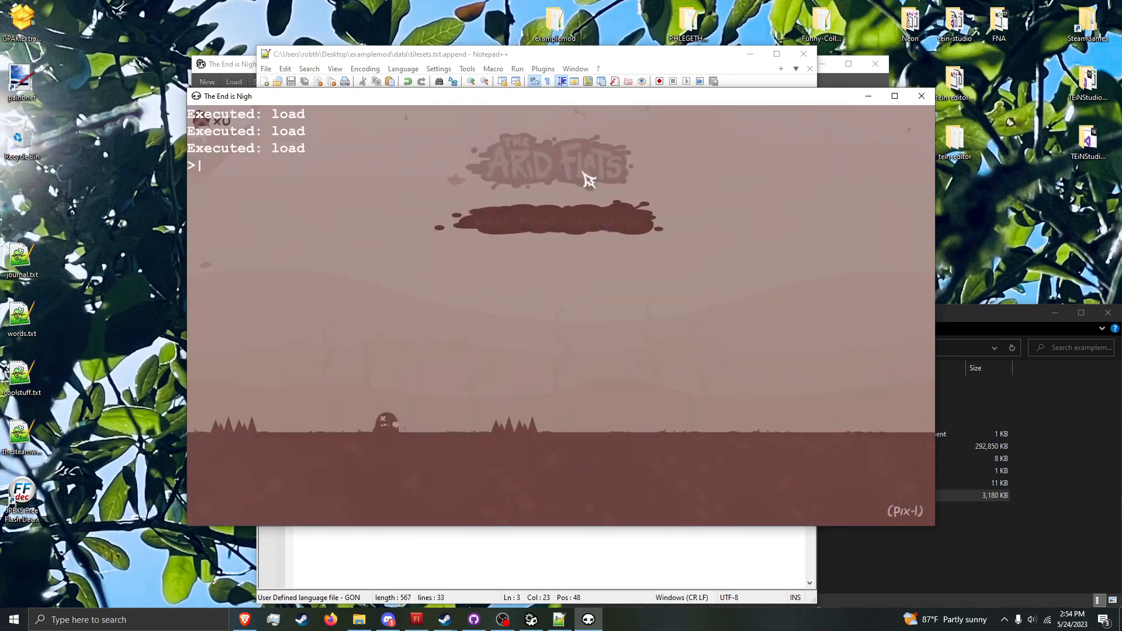
key("Escape")
key("Escape")
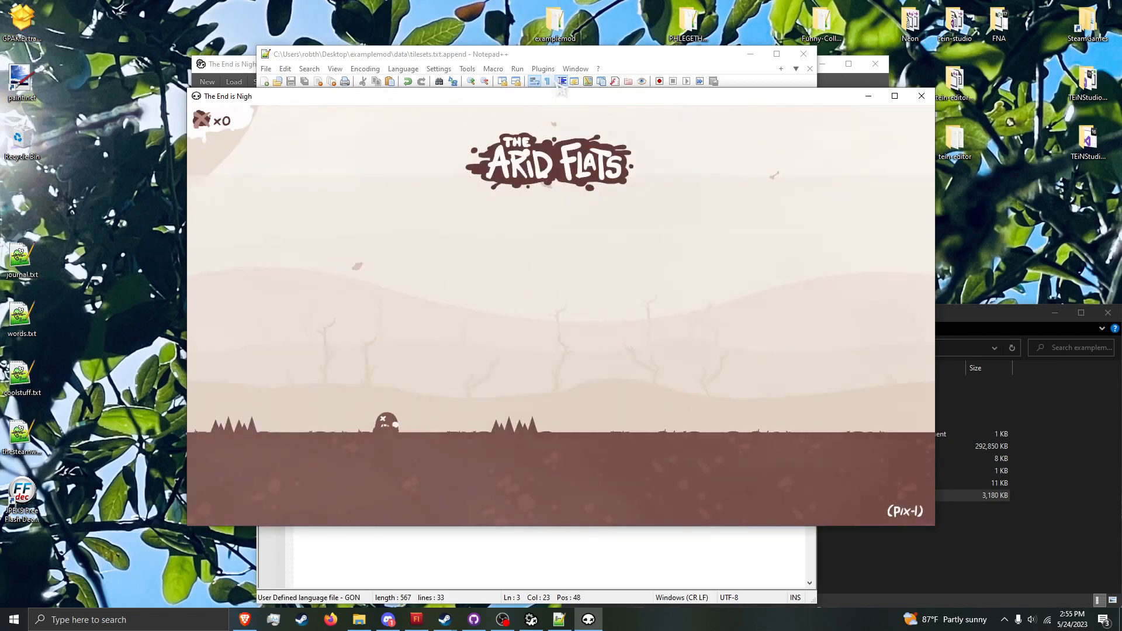
Step: Run refresh_particles in the debug console and reload pix-1 to check the edited area label
key("grave")
type("refresh_particles")
key("Return")
key("grave")
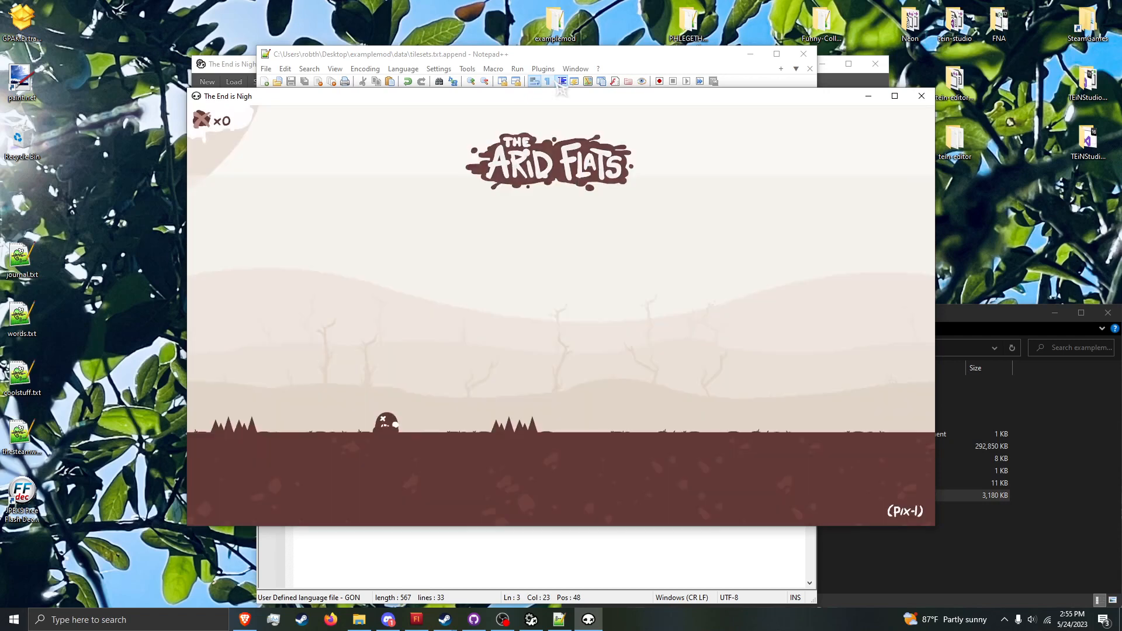
key("grave")
key("Return")
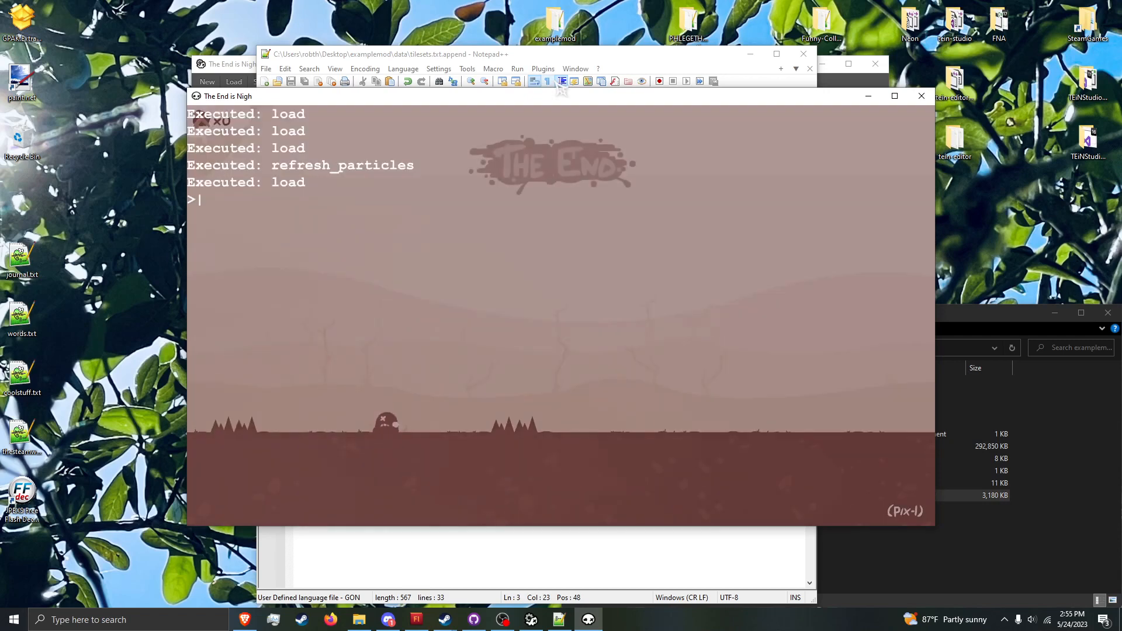
Step: Set area_label_frame to 3 in tilesets.txt.append, save the file and return to the game
left_click(454, 69)
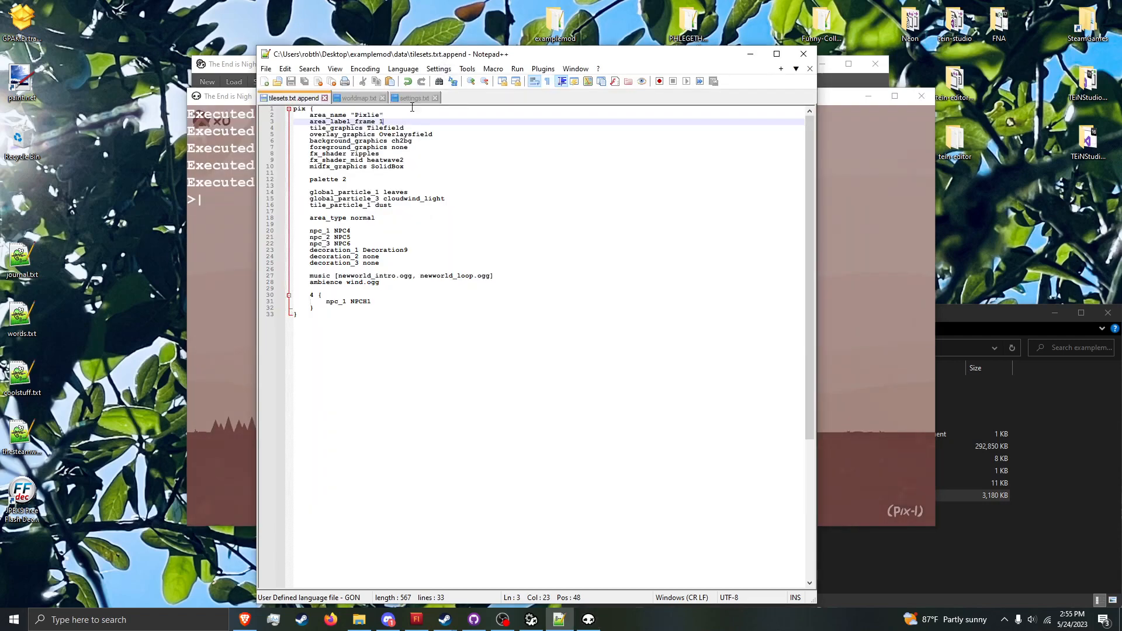
key("alt+Tab")
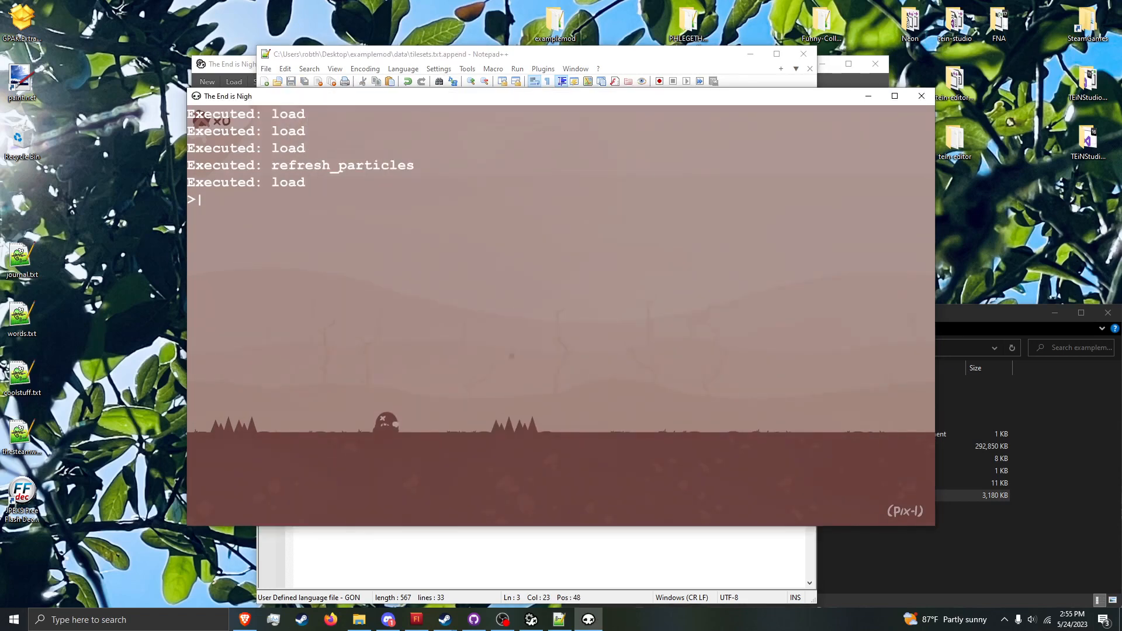
Step: Rerun refresh_particles and load pix-1 from the console history to test label frame 3
key("Up")
key("Up")
key("Return")
key("Up")
key("Up")
key("Return")
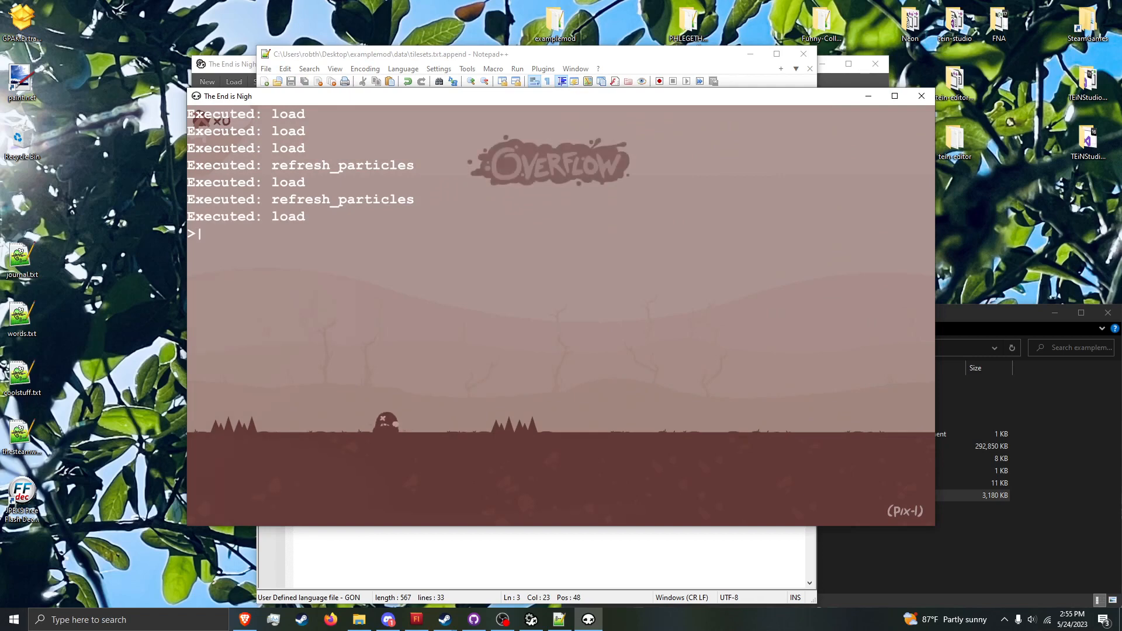
Step: Set area_label_frame to 8 in tilesets.txt.append, save the file and switch back to the game
left_click(446, 50)
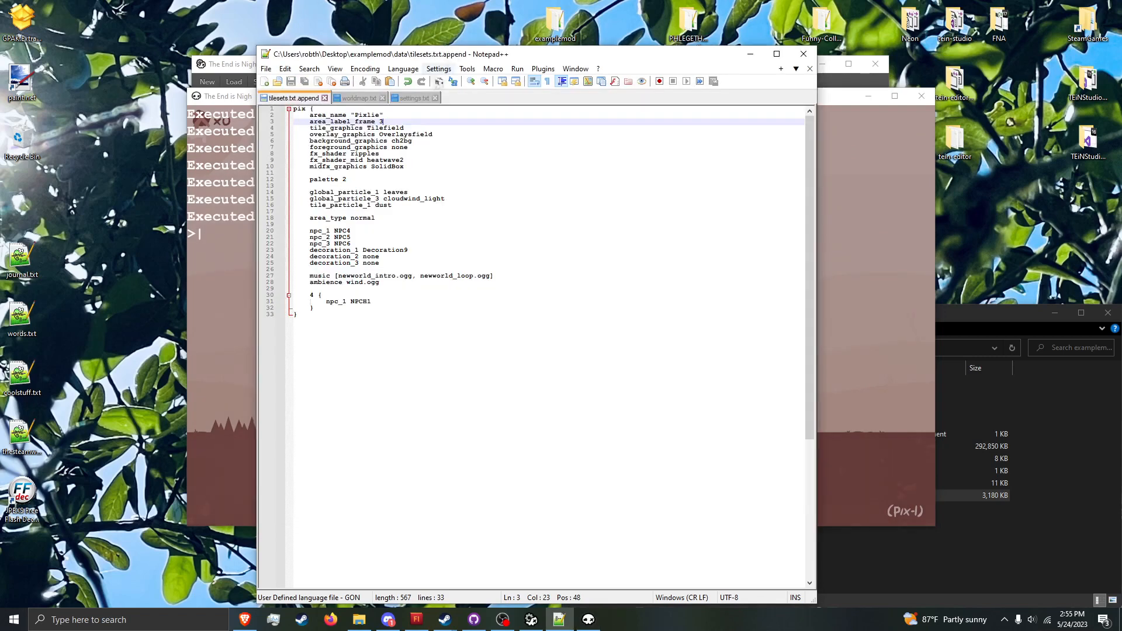
type("8")
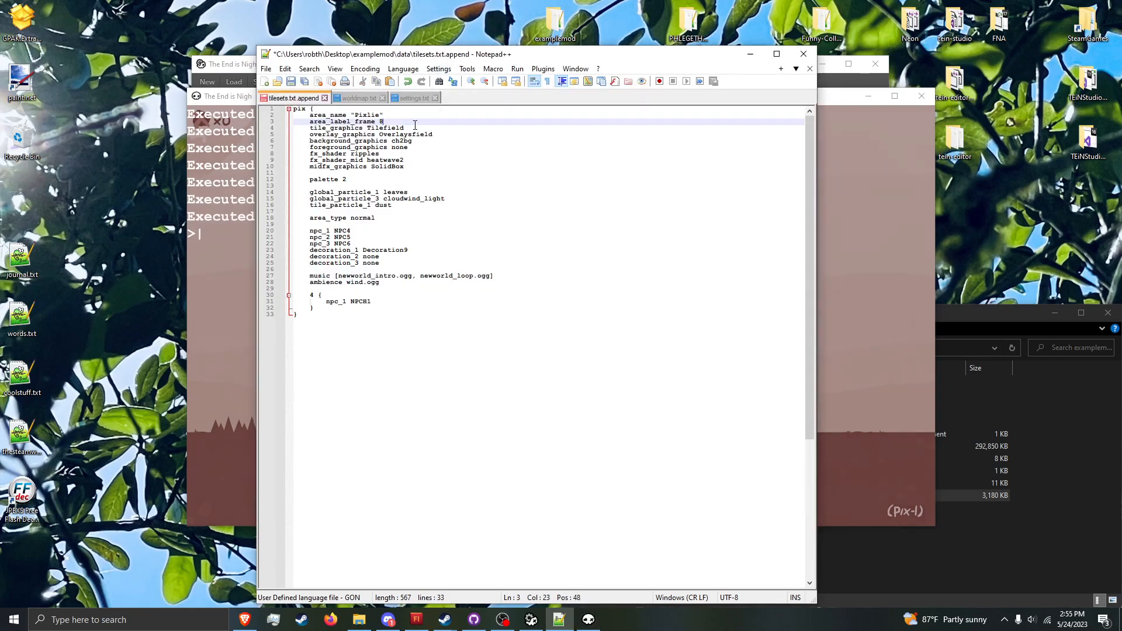
key("ctrl+s")
key("alt+Tab")
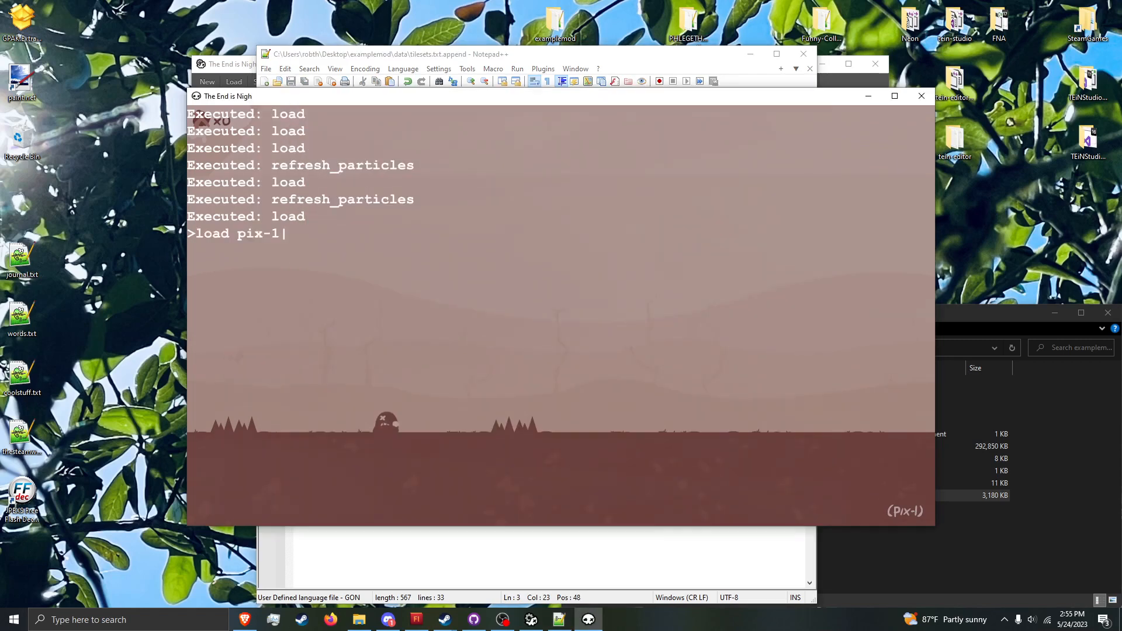
Step: Rerun refresh_particles and load pix-1 from the console history to test label frame 8
key("Up")
key("Return")
key("Up")
key("Up")
key("Return")
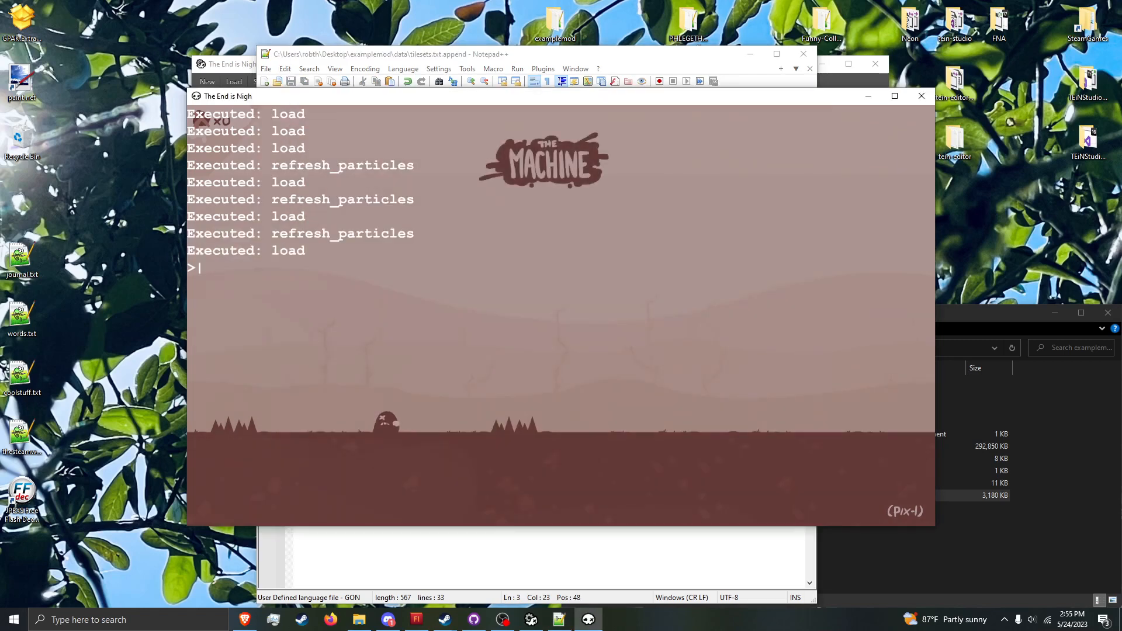
key("Escape")
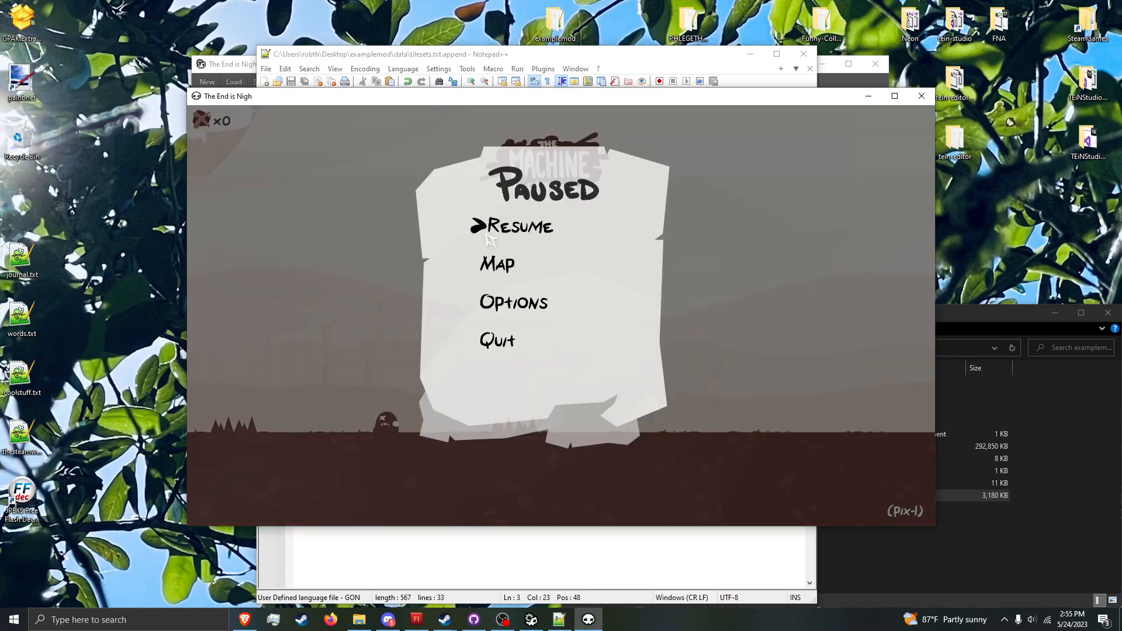
key("Escape")
Step: Switch to anni6_map.fla in Flash and open the area title symbol containing the Swamplands label
left_click(418, 620)
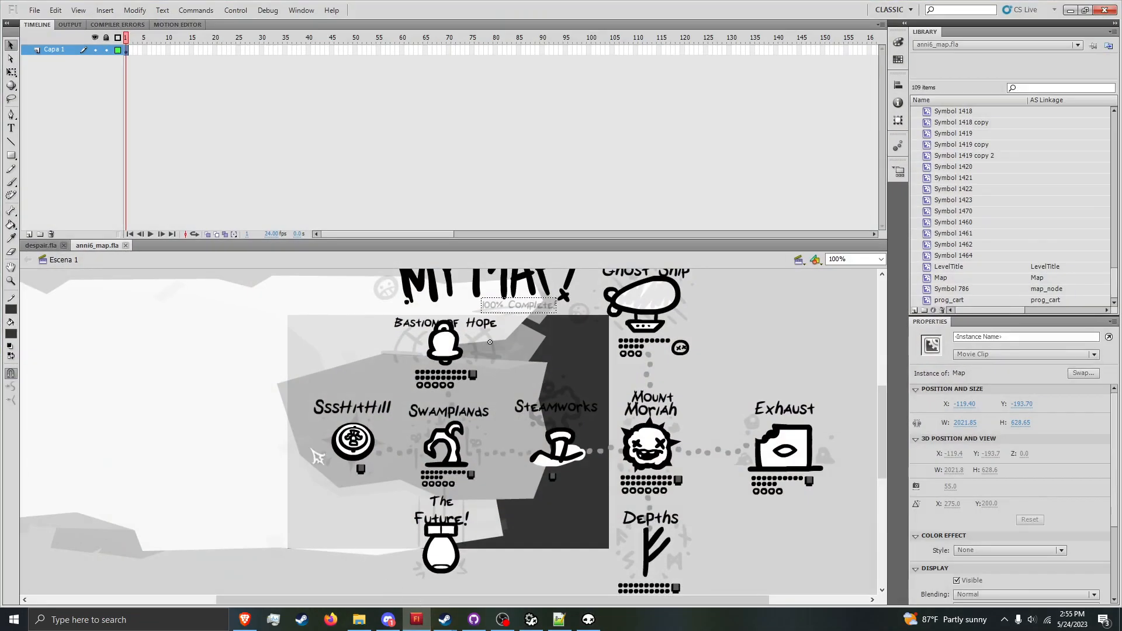
scroll(161, 357, "up", 5)
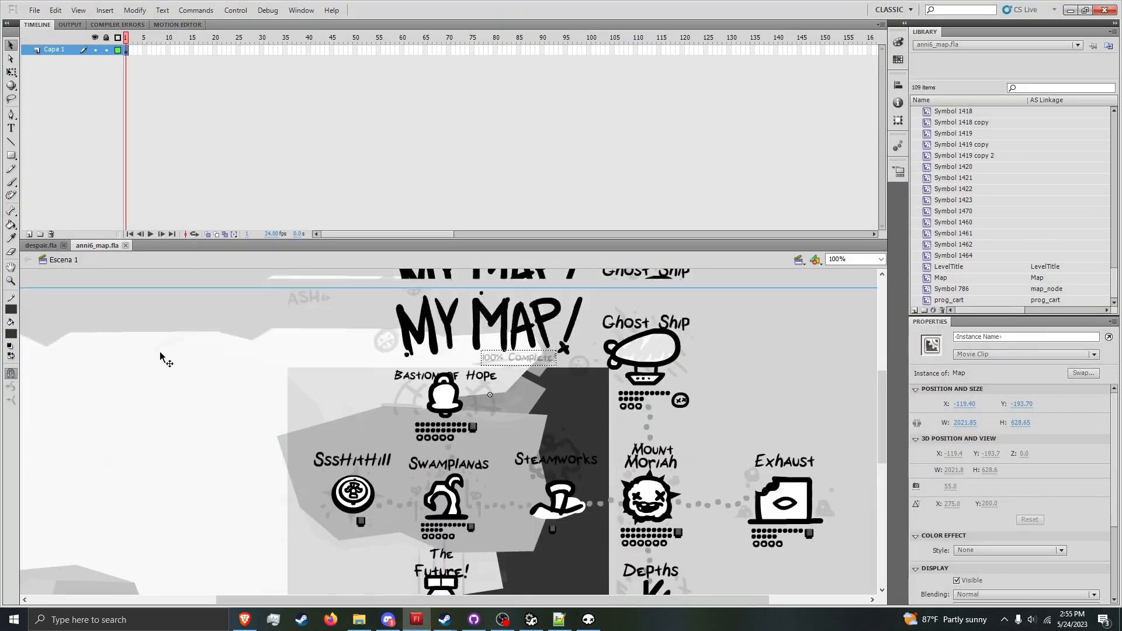
left_click(412, 426)
double_click(412, 426)
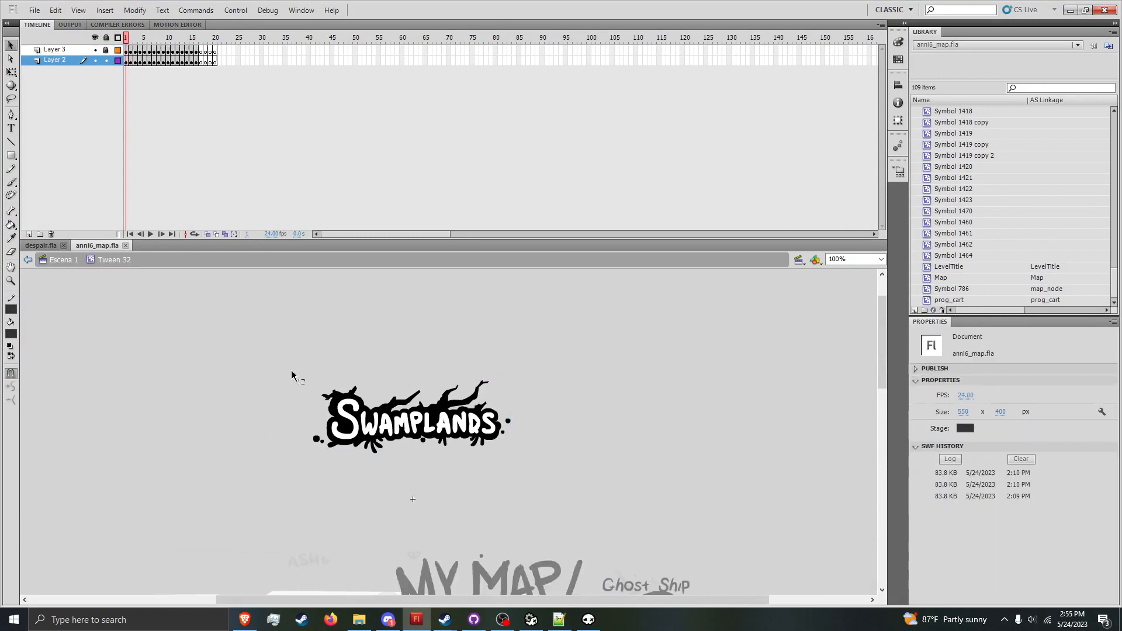
left_click_drag(127, 37, 118, 58)
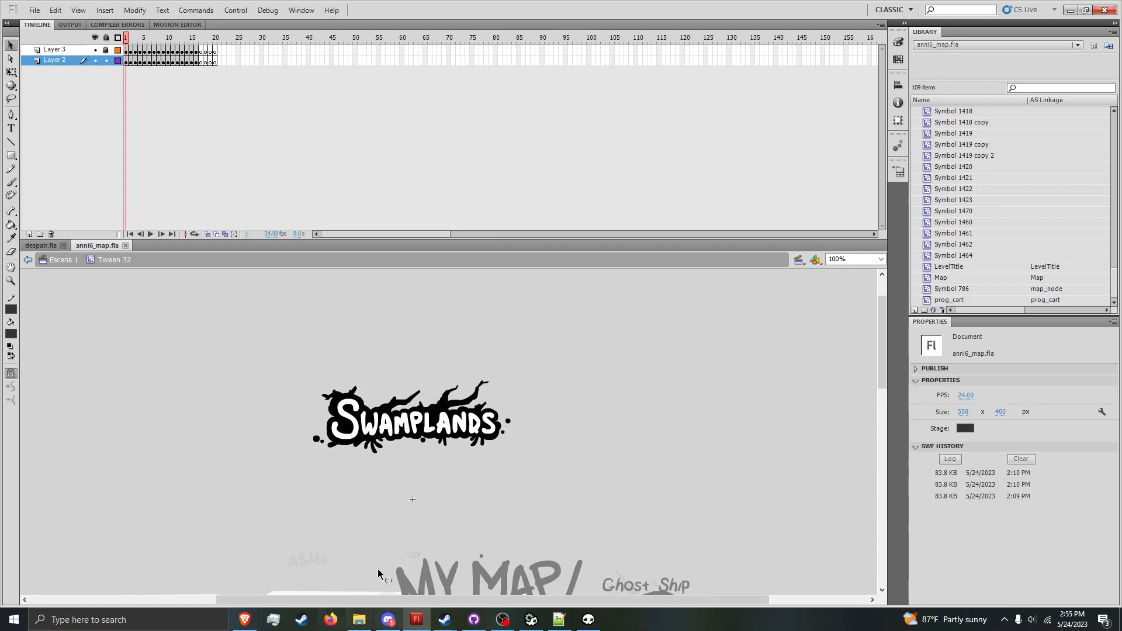
Step: Go through the area title symbol's frames back and forth to examine which label artwork each frame number holds
key("period")
key("period")
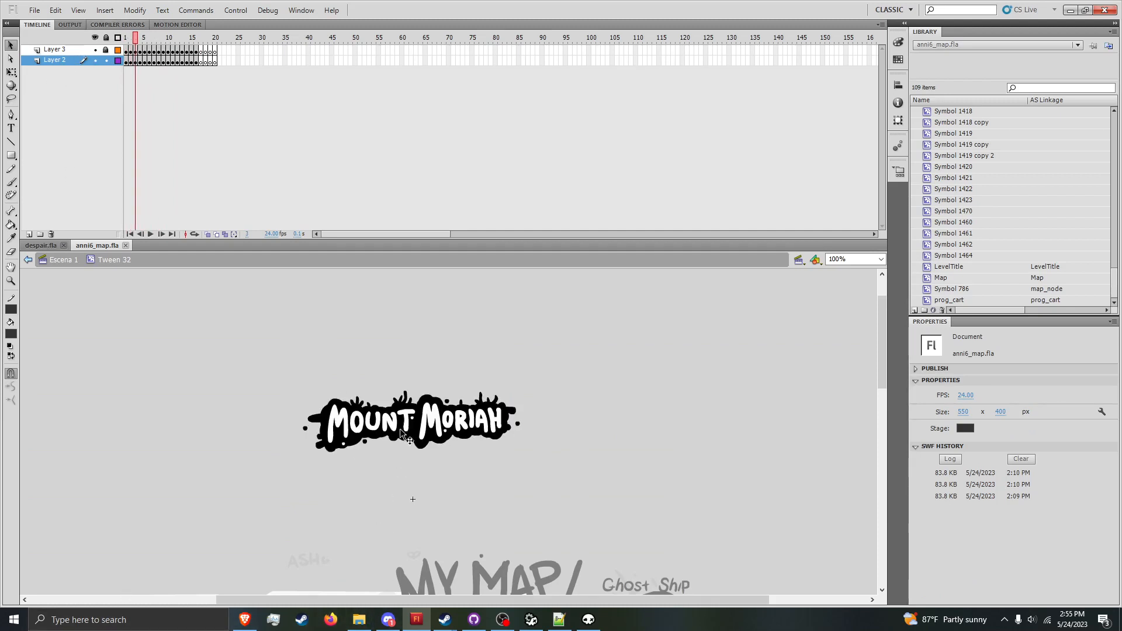
key("period")
key("period")
key("period")
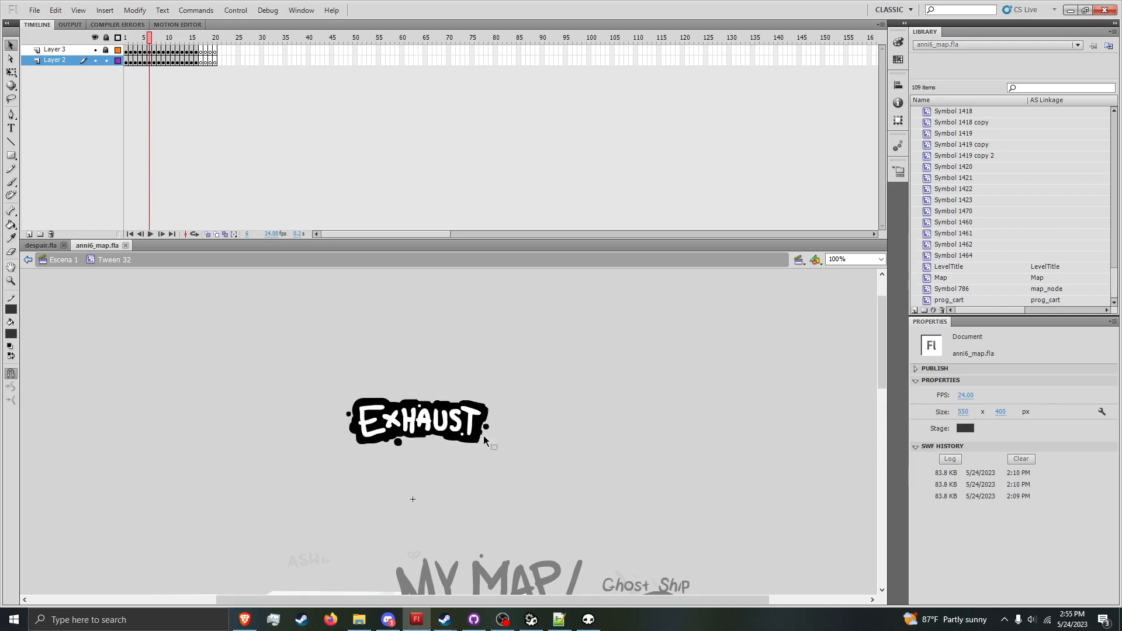
key("period")
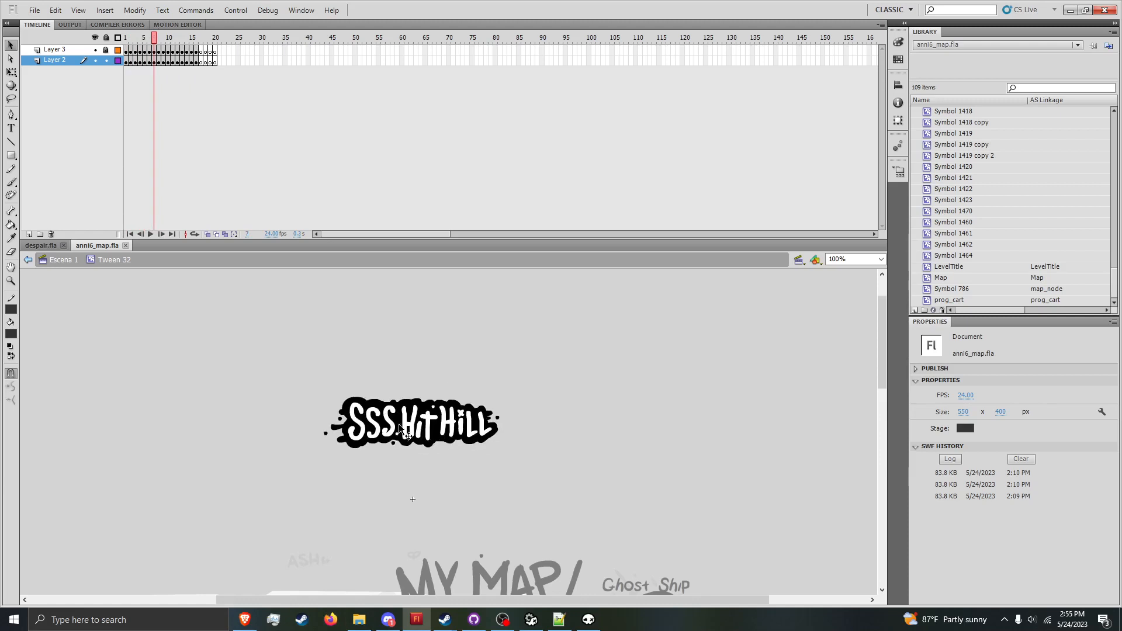
key("period")
key("period")
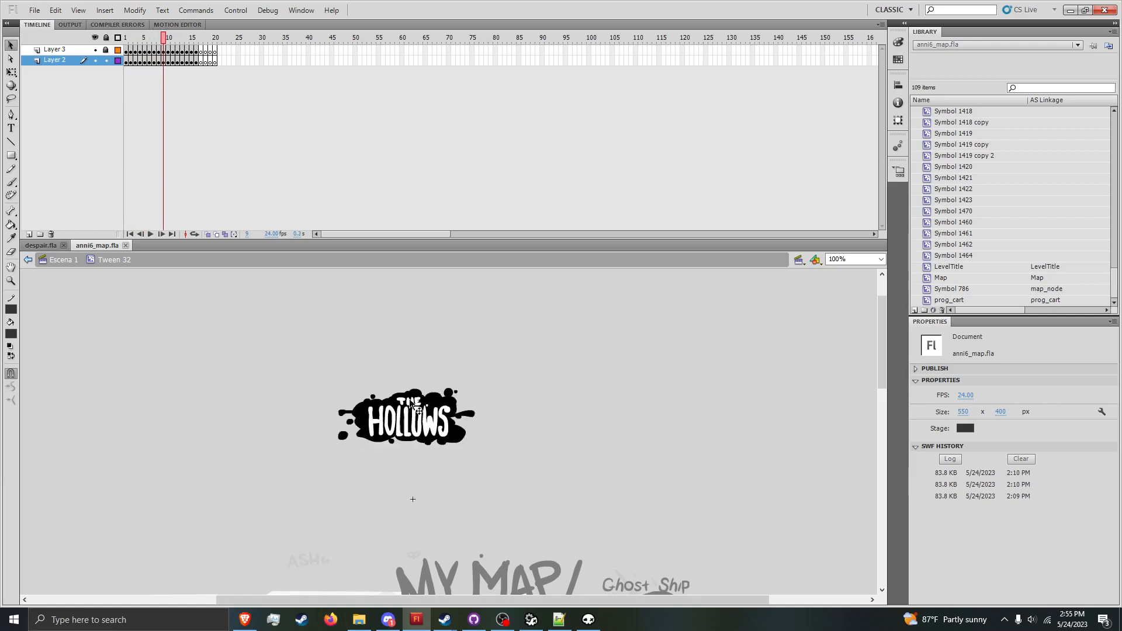
key("period")
key("comma")
key("period")
key("comma")
key("period")
key("period")
key("period")
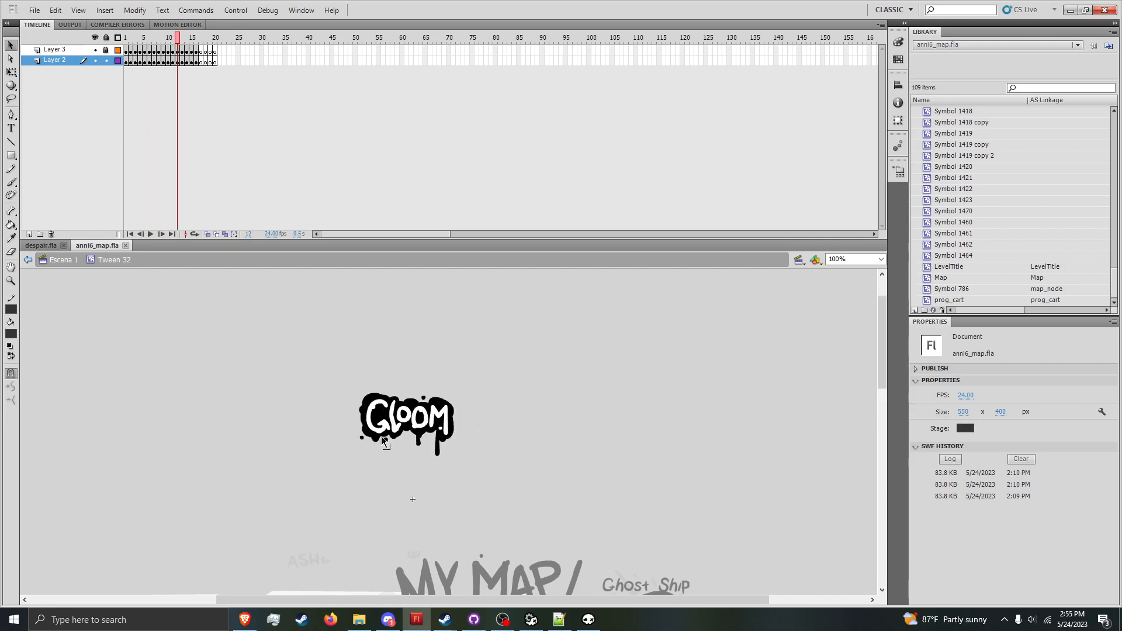
key("period")
key("period")
key("period")
key("period")
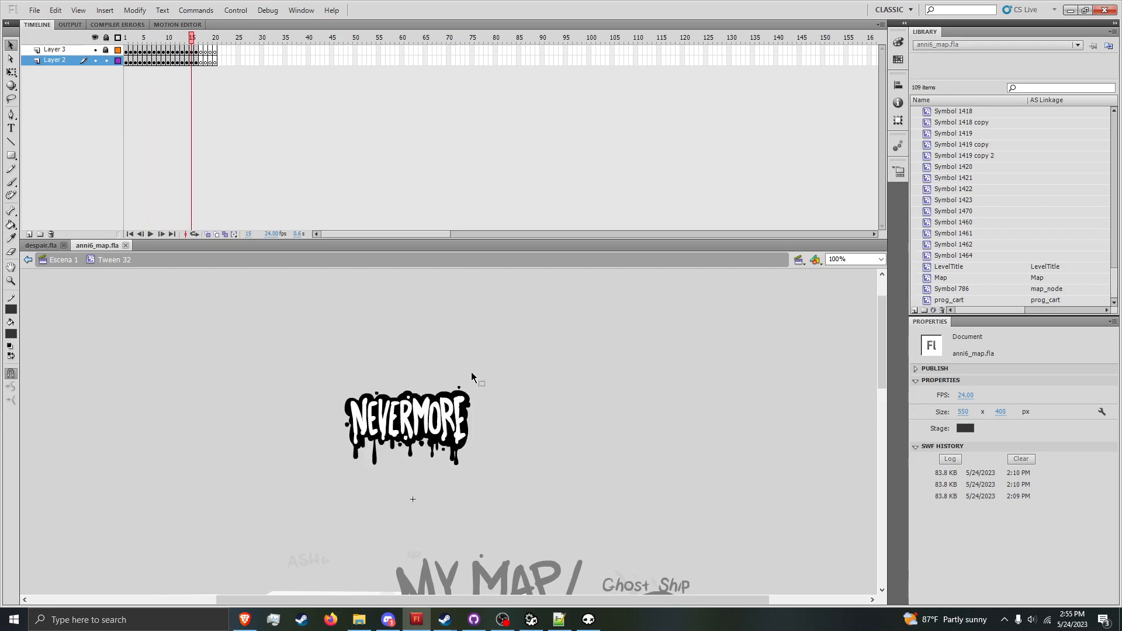
key("period")
key("comma")
key("comma")
key("comma")
key("comma")
key("comma")
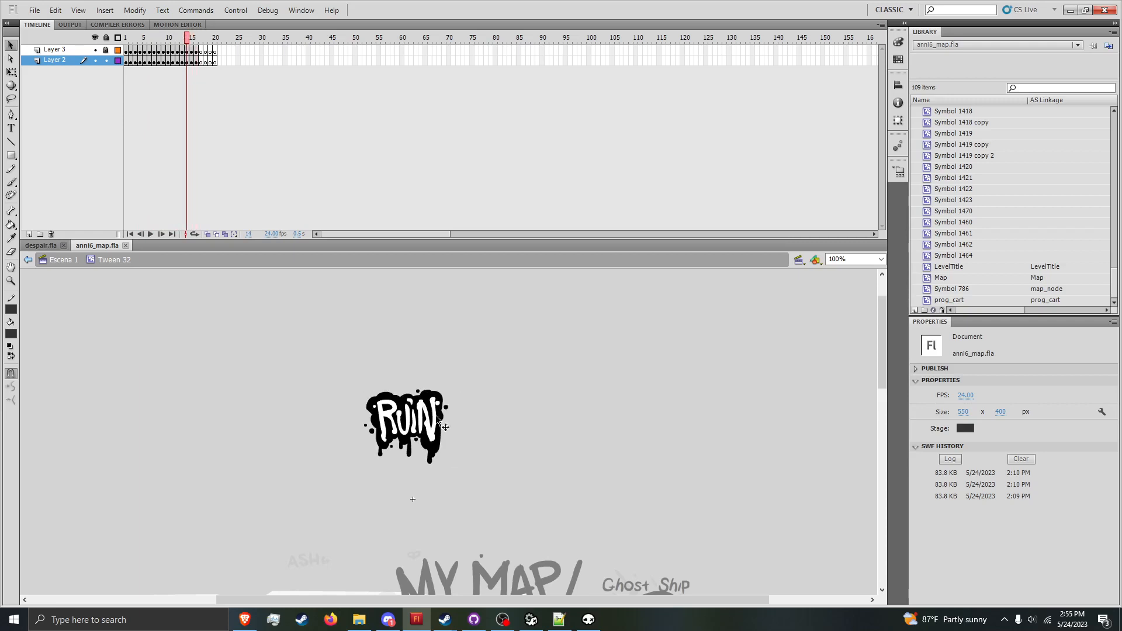
key("comma")
key("comma")
key("comma")
key("comma")
key("comma")
key("comma")
key("comma")
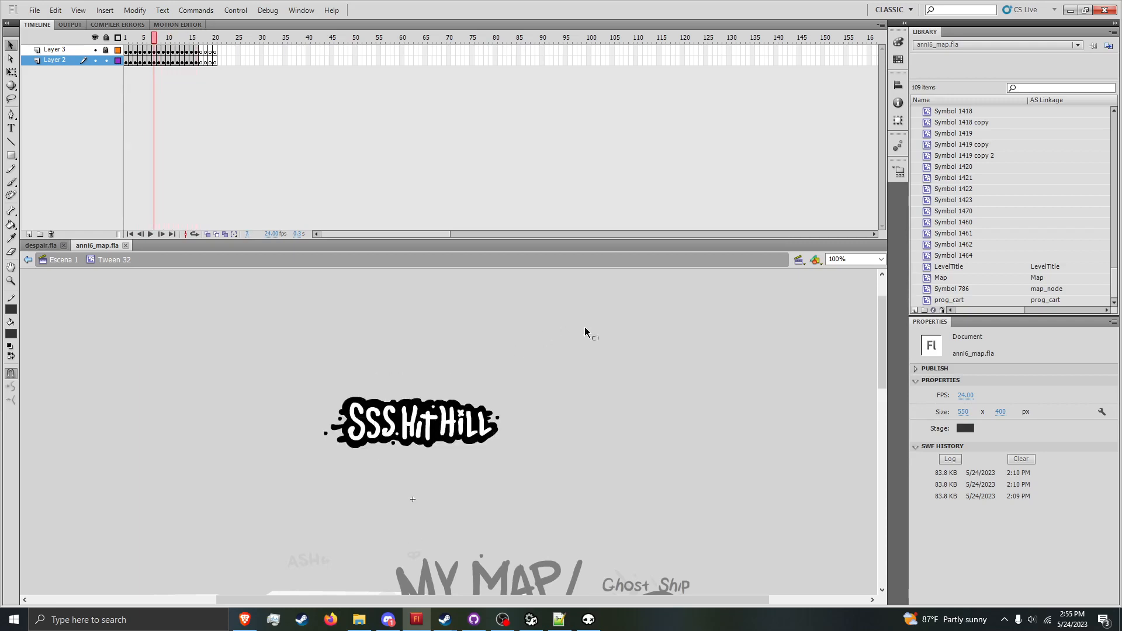
key("comma")
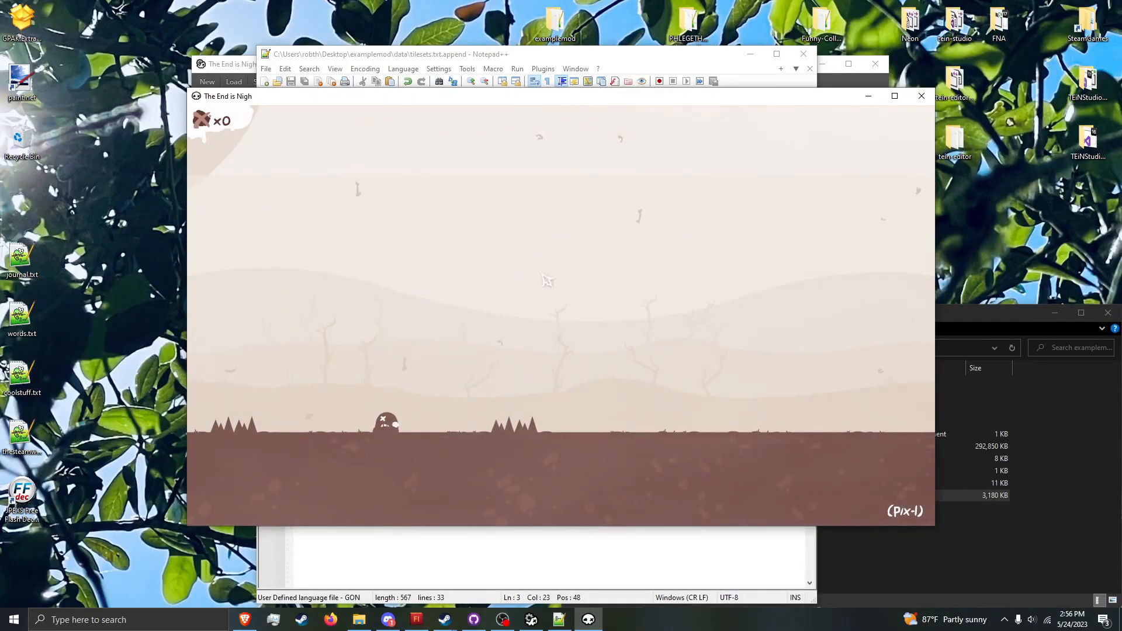
Step: Set area_label_frame to 0 in tilesets.txt.append, save the file and return to the game
left_click(567, 54)
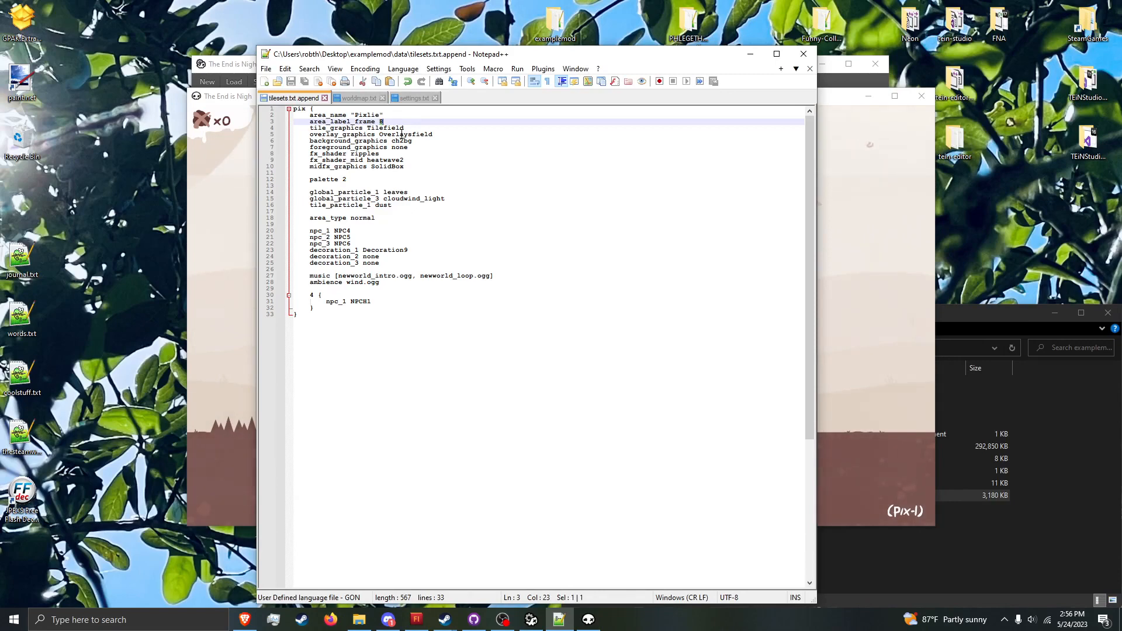
type("0")
key("ctrl+s")
left_click(249, 255)
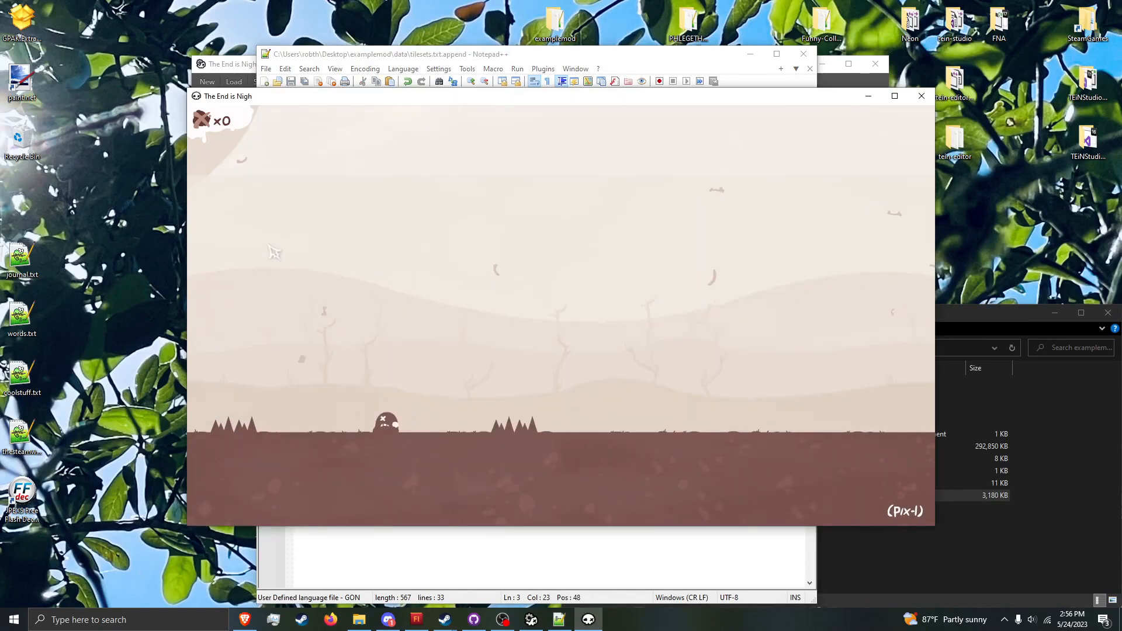
Step: Rerun refresh_particles and load pix-1 from the console history to test label frame 0, closing the console at the end
key("grave")
key("Up")
key("Up")
key("Return")
key("Up")
key("Up")
key("Return")
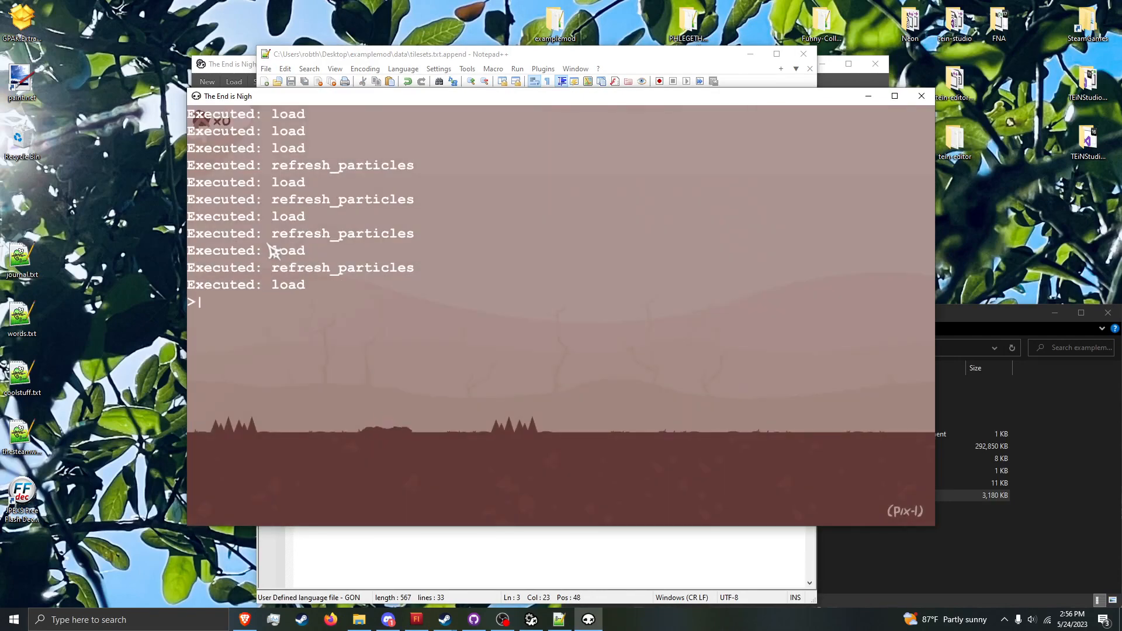
key("grave")
Step: Set tile_graphics to Tilecomplex in tilesets.txt.append, save the file and return to the game
left_click(433, 61)
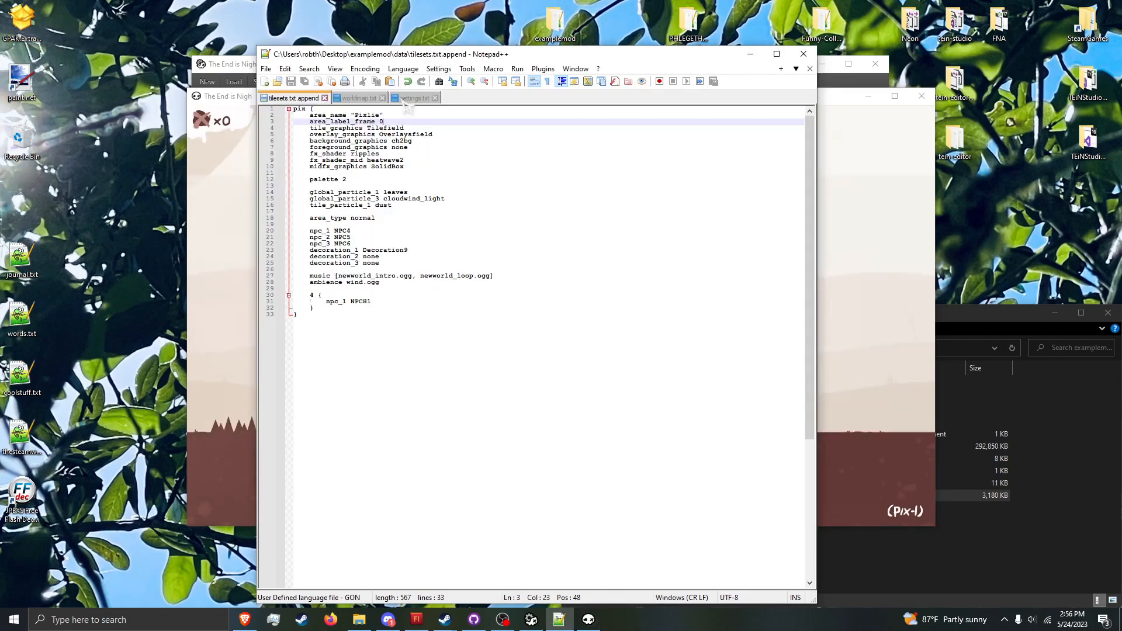
left_click(434, 129)
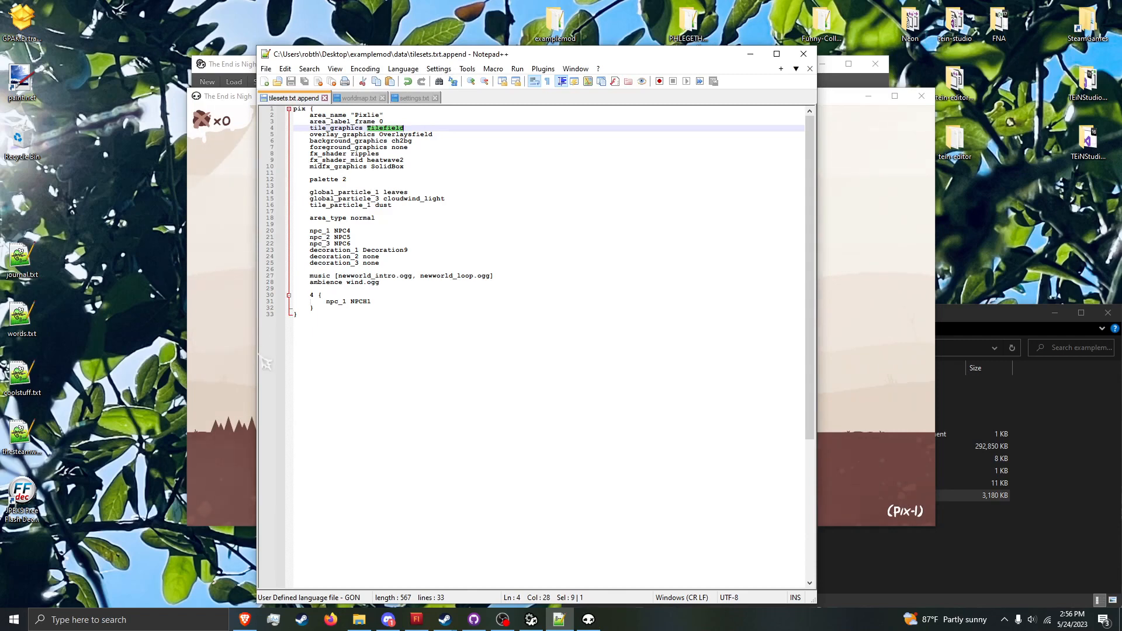
left_click(237, 409)
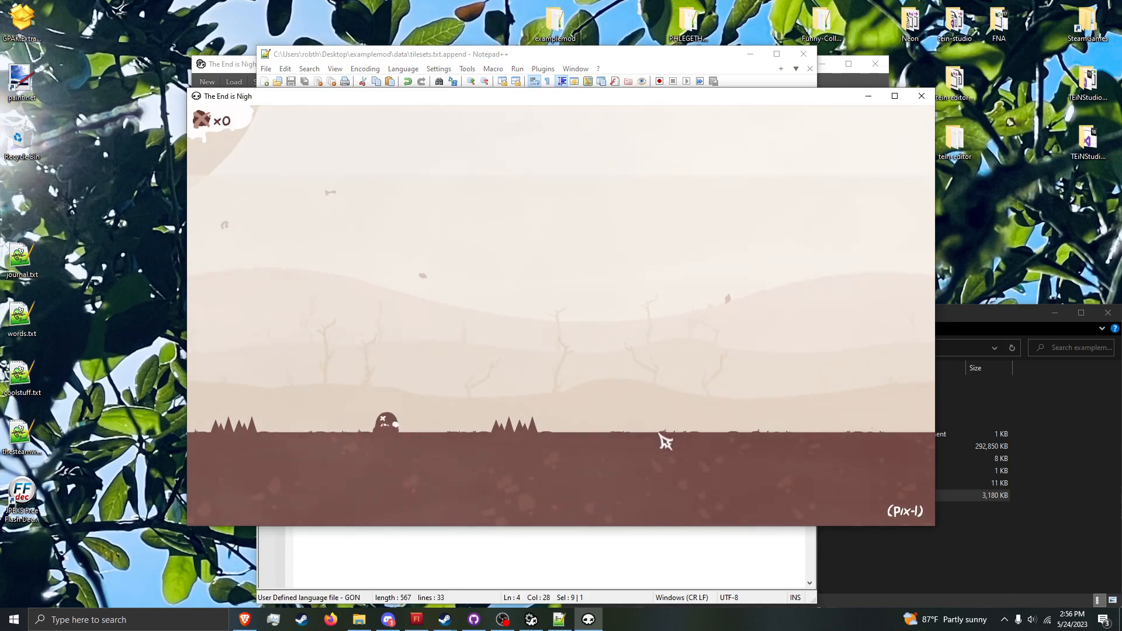
left_click(571, 58)
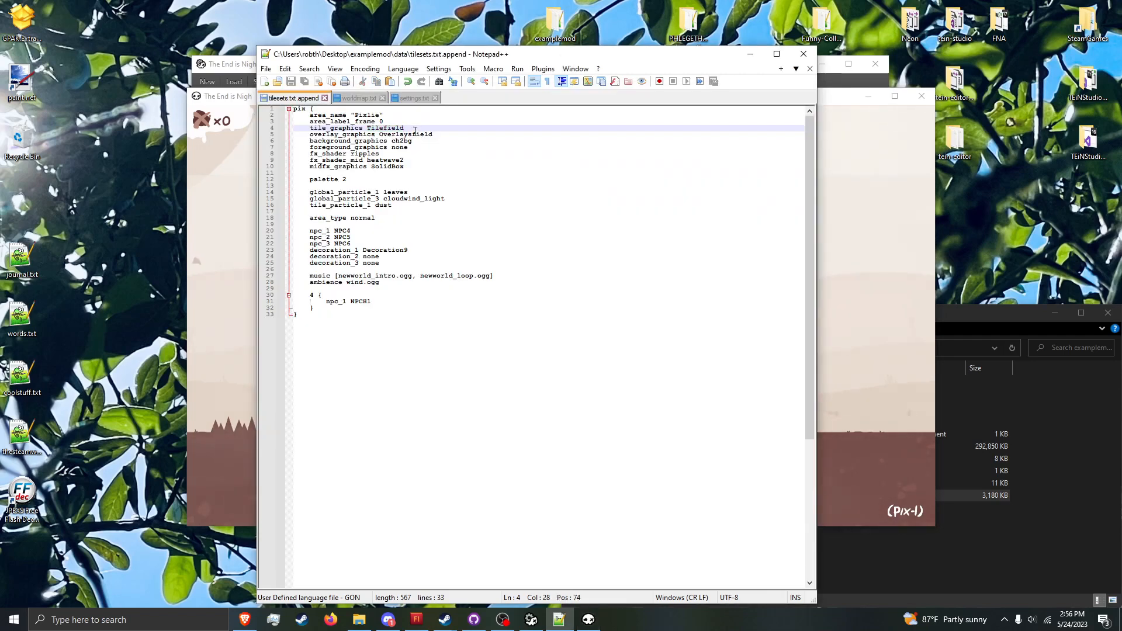
key("BackSpace")
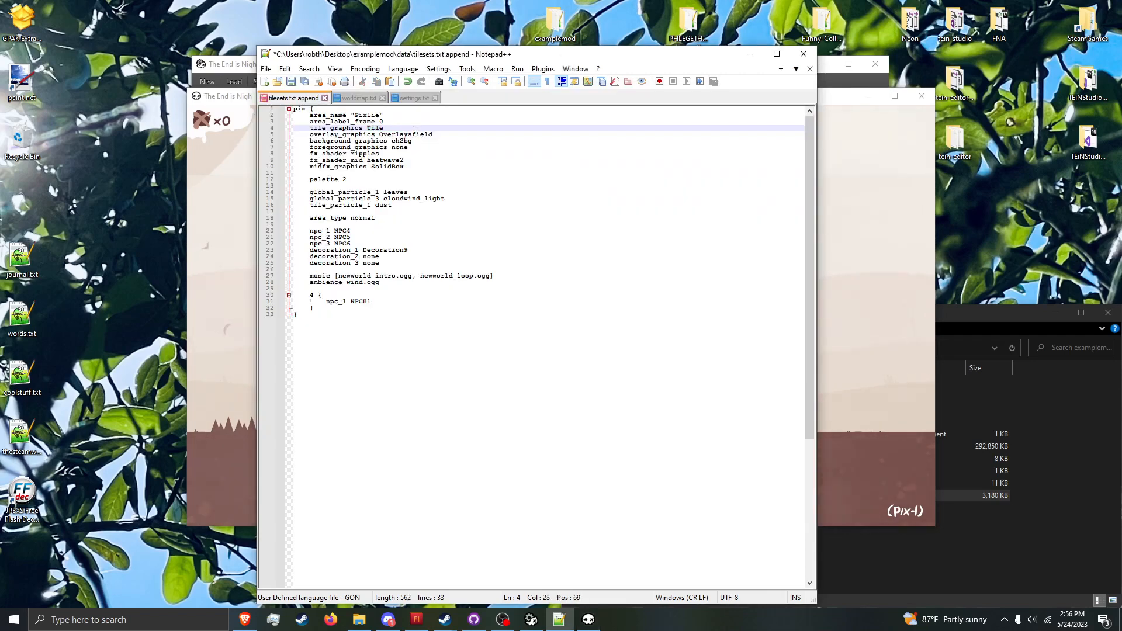
type("complex")
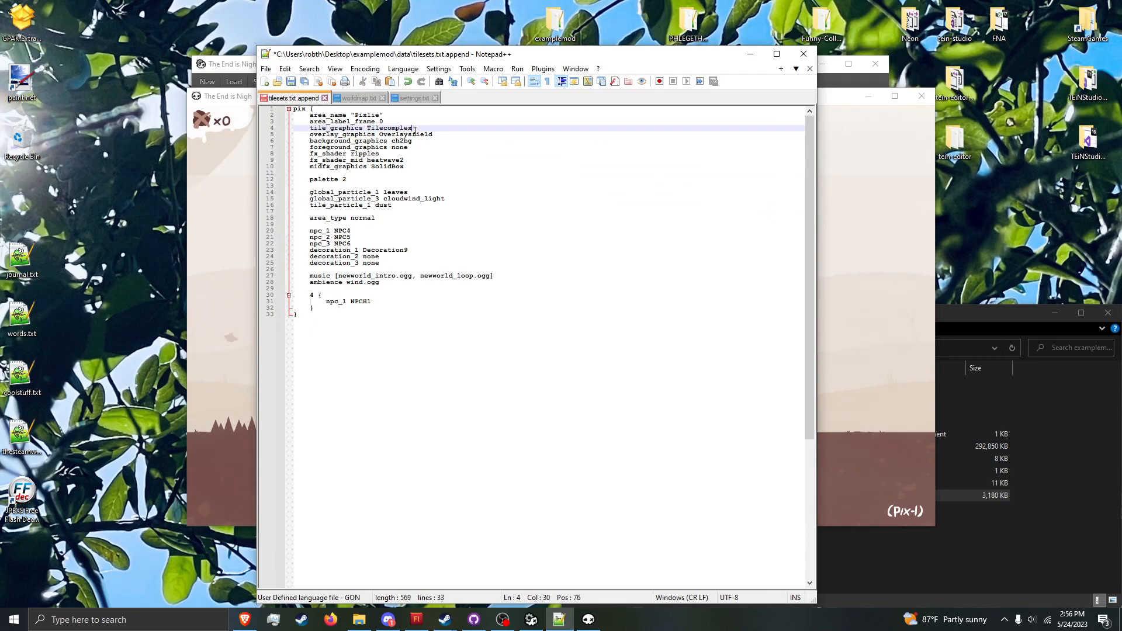
key("ctrl+s")
left_click(211, 151)
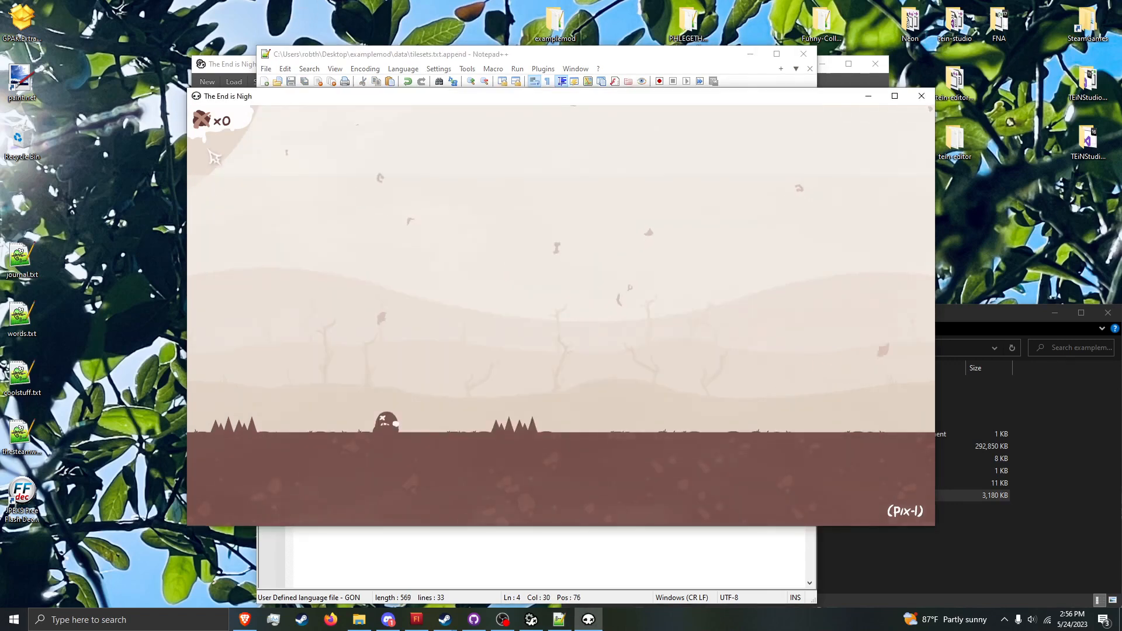
Step: Rerun refresh_particles from the console history, close the console and restart the level to check the new tile graphics
key("grave")
key("Up")
key("Up")
key("Return")
key("grave")
key("r")
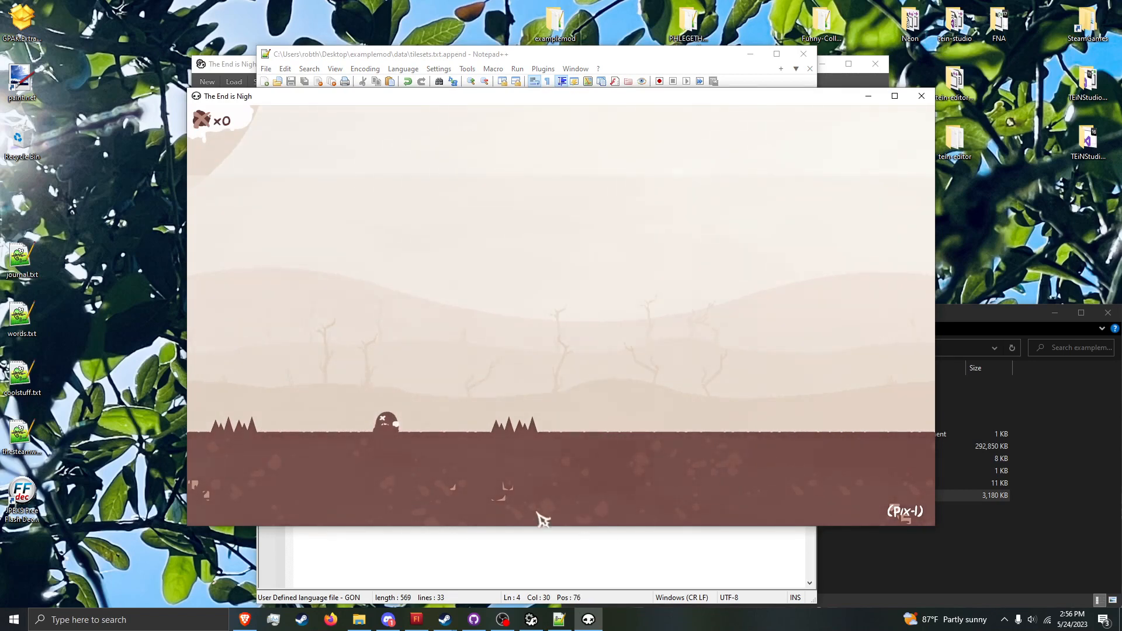
Step: Set overlay_graphics to Overlayscomplex in tilesets.txt.append, save the file and return to the game
key("alt+Tab")
left_click(429, 415)
double_click(449, 133)
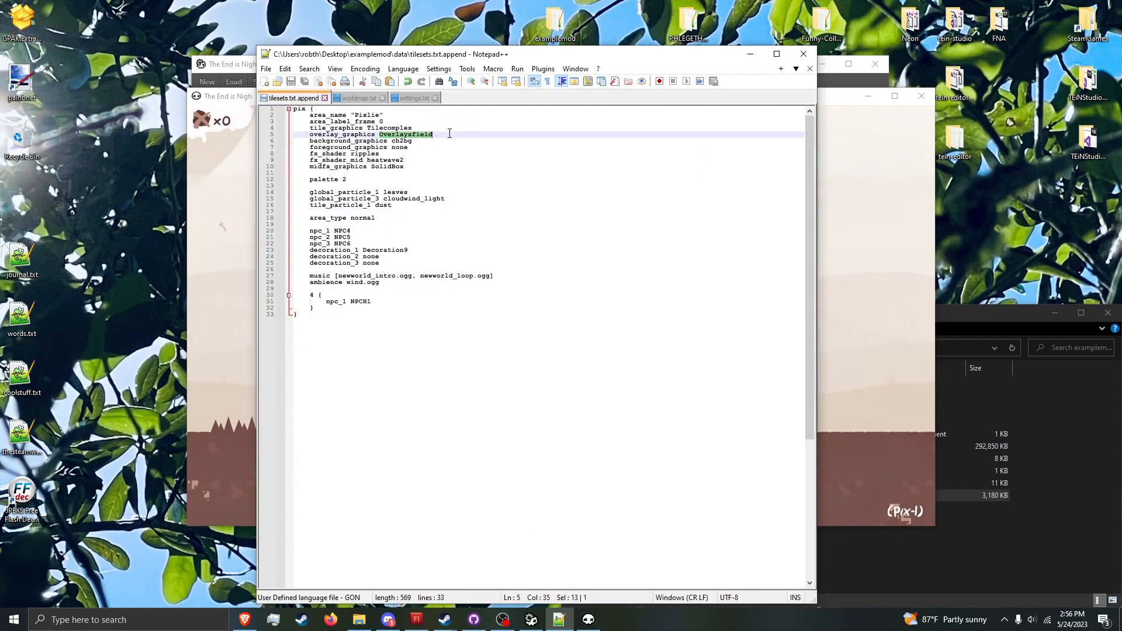
left_click(236, 361)
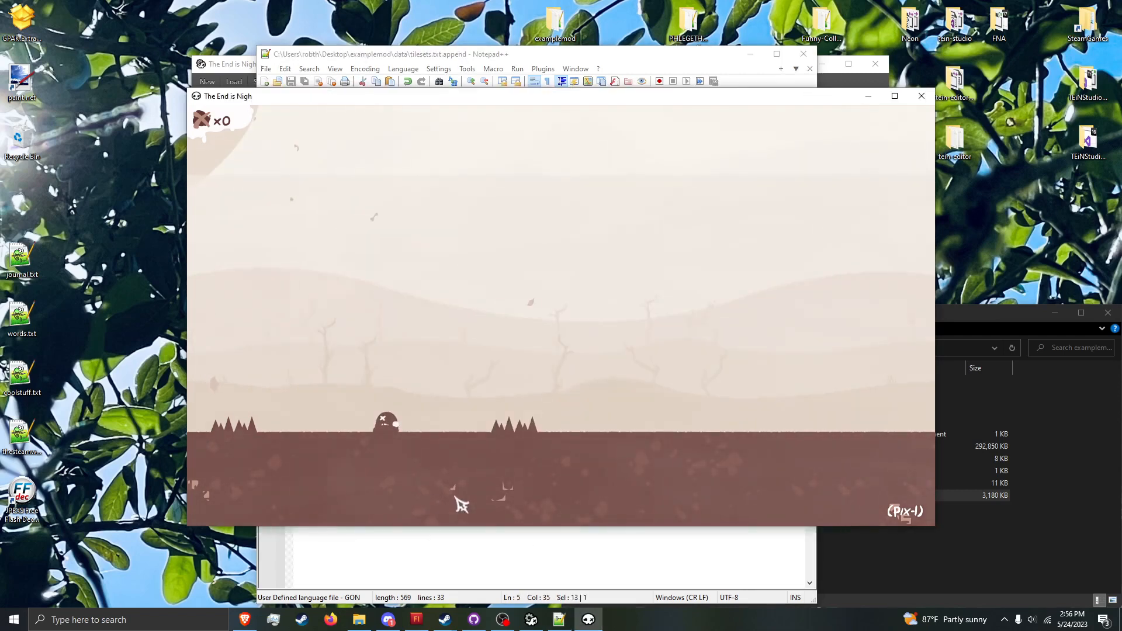
left_click(554, 547)
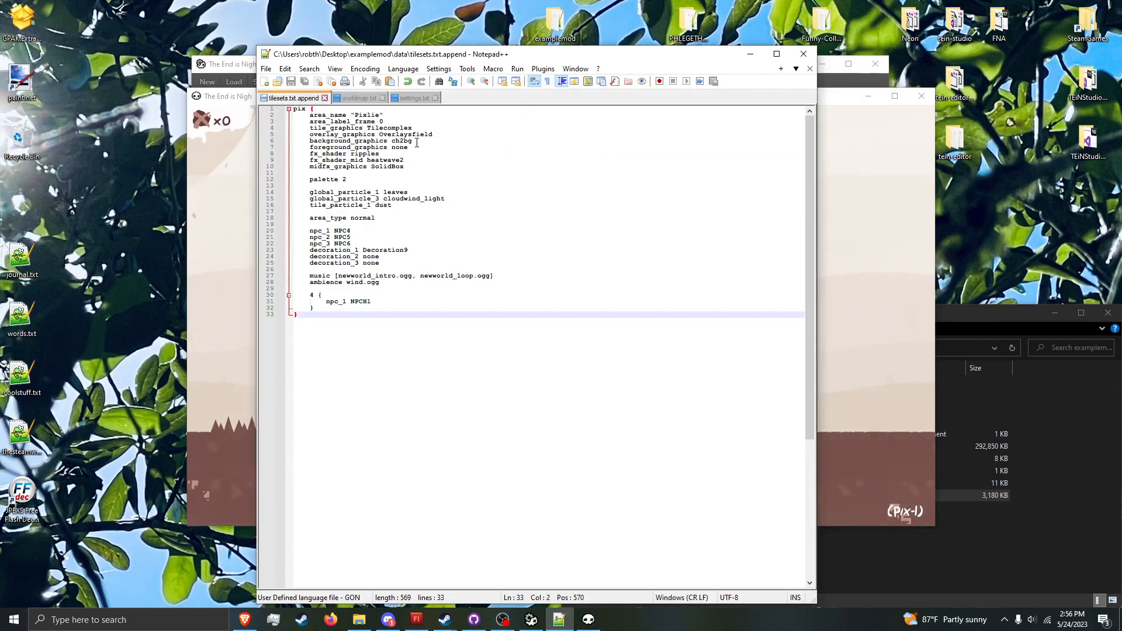
double_click(424, 136)
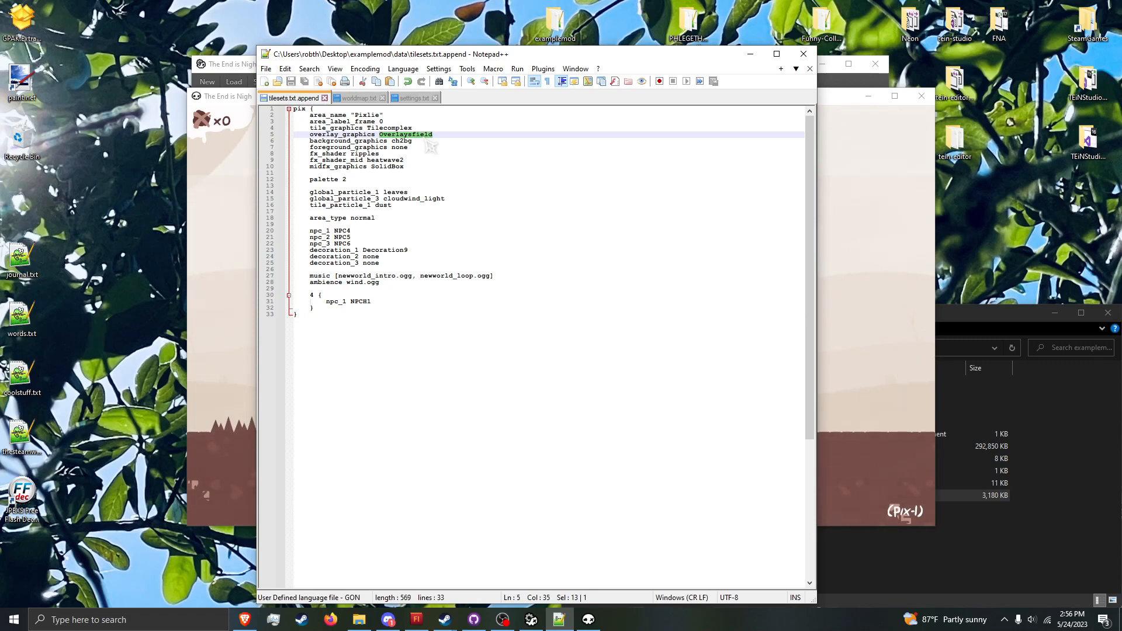
type("Ov")
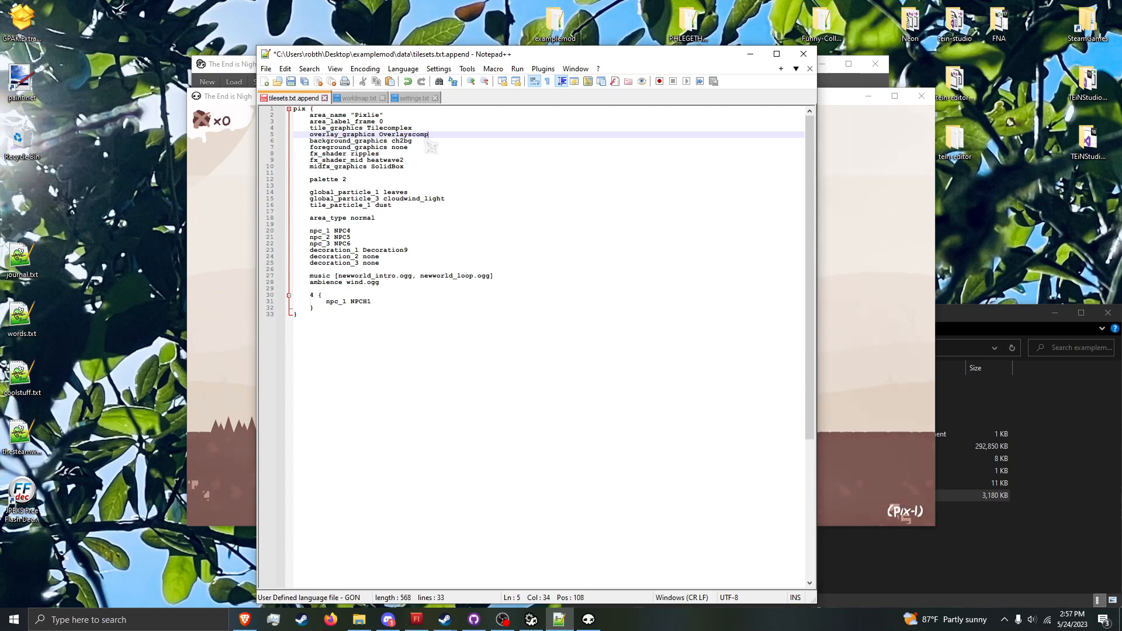
key("ctrl+s")
left_click(233, 344)
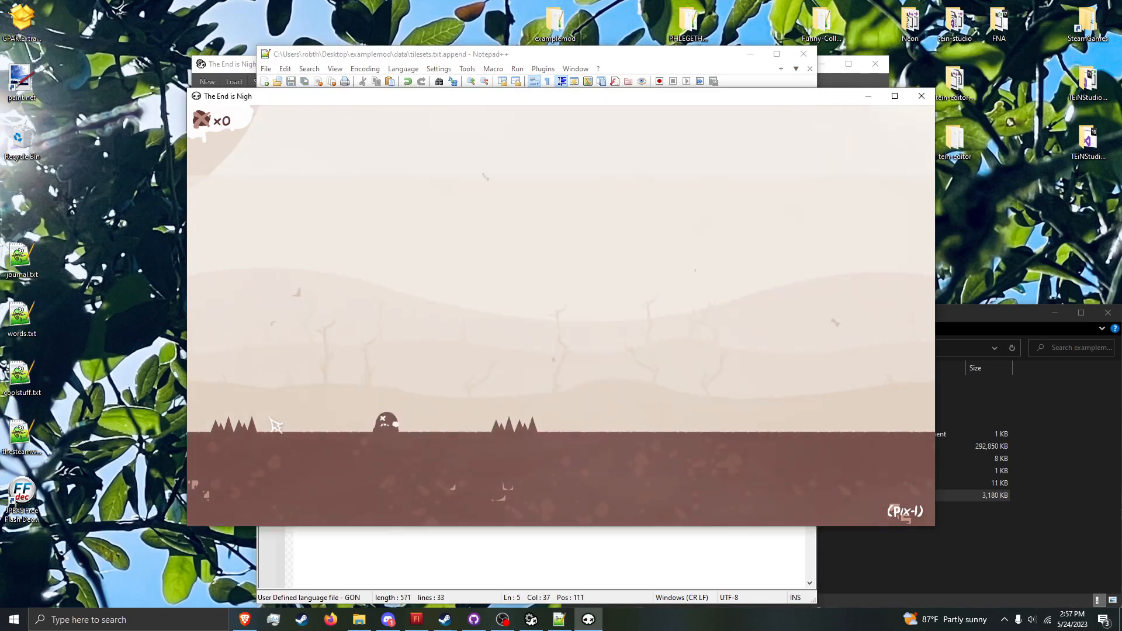
Step: Run refresh_particles in the debug console, restart the level and move the character slightly right to check the new overlay graphics
key("grave")
type("refresh_particles")
key("Return")
key("grave")
key("r")
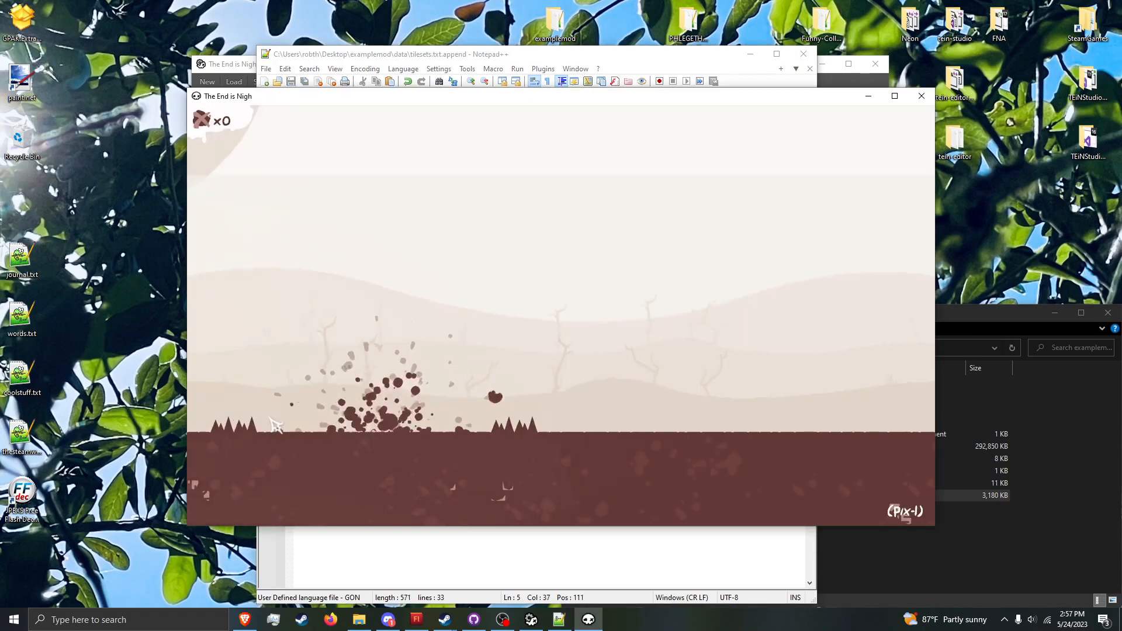
key("Right")
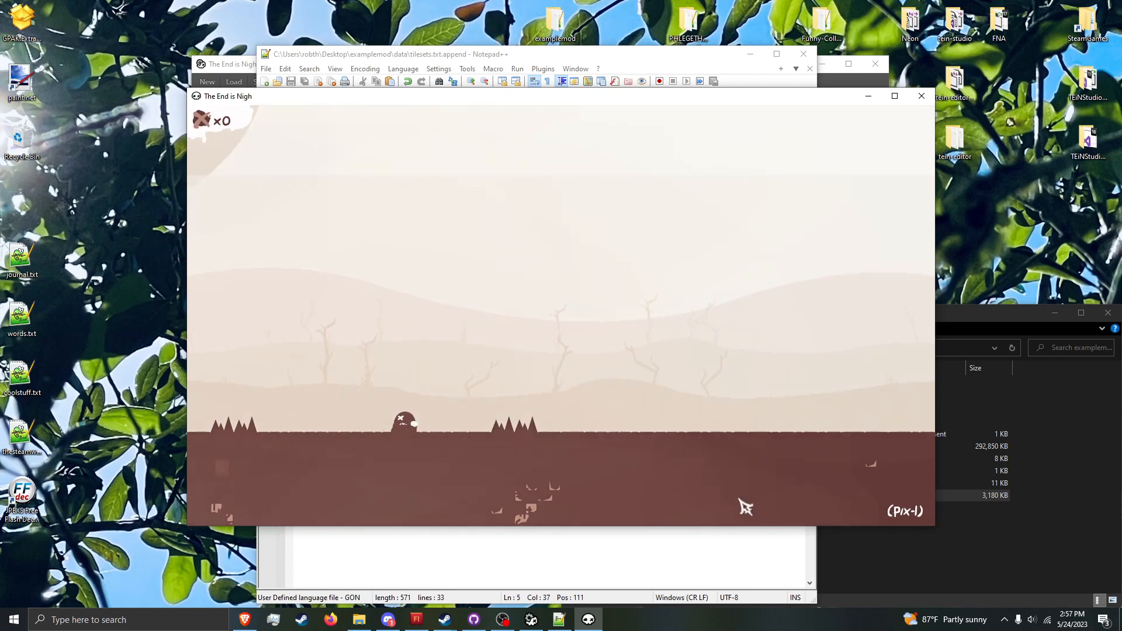
mouse_move(559, 619)
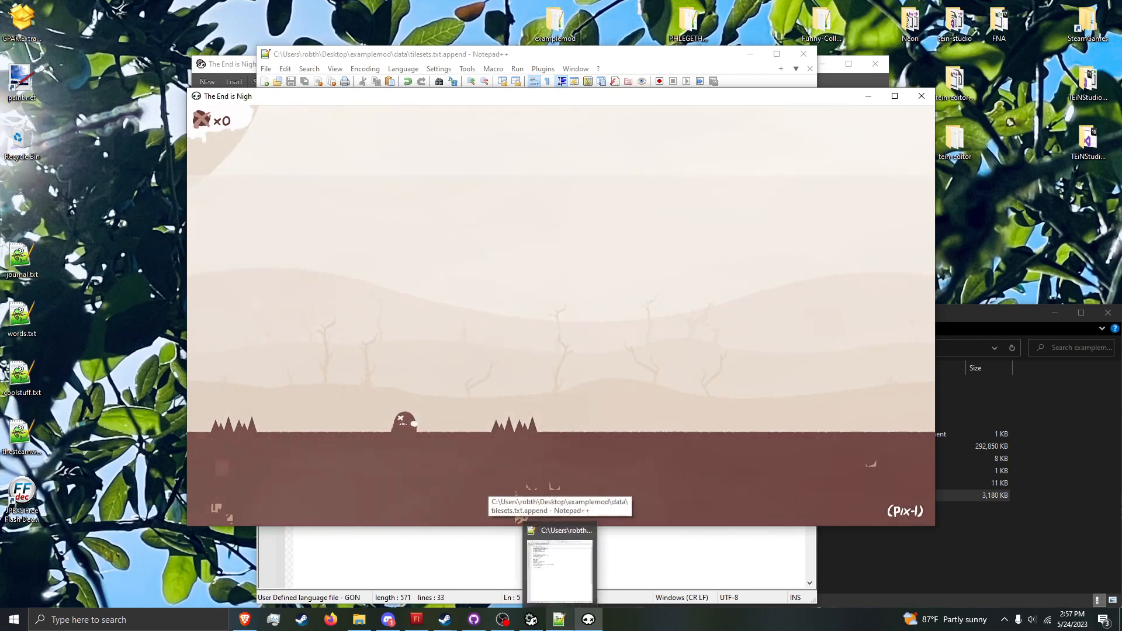
Step: Reopen tilesets.txt.append and remove the word complex from the overlay_graphics value, leaving Overlays
left_click(560, 567)
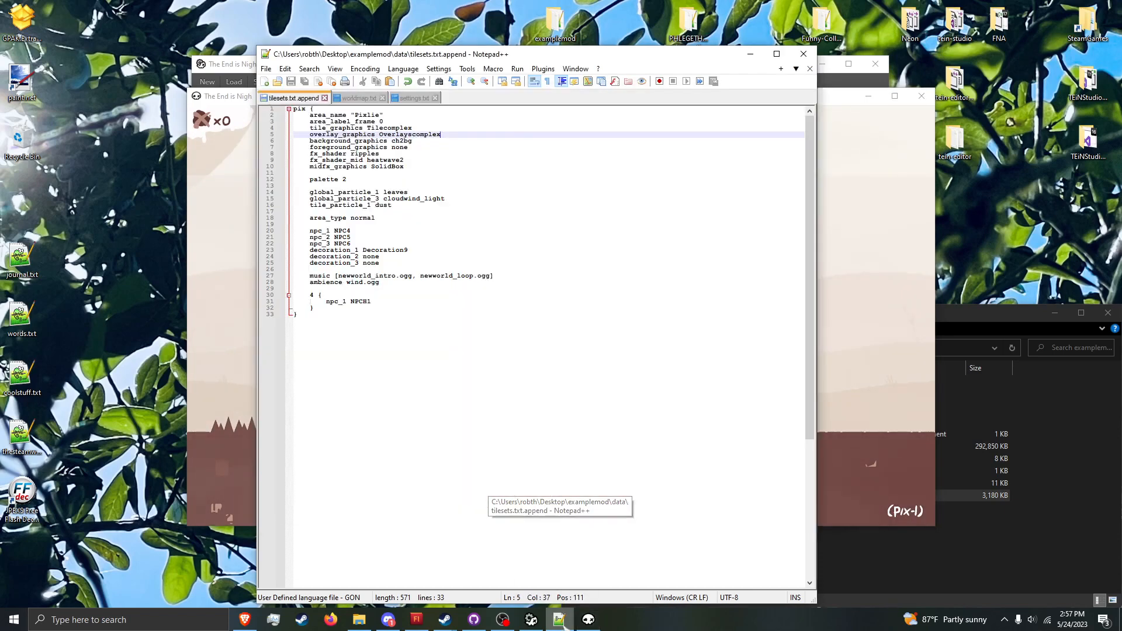
left_click(412, 139)
left_click_drag(412, 137, 471, 135)
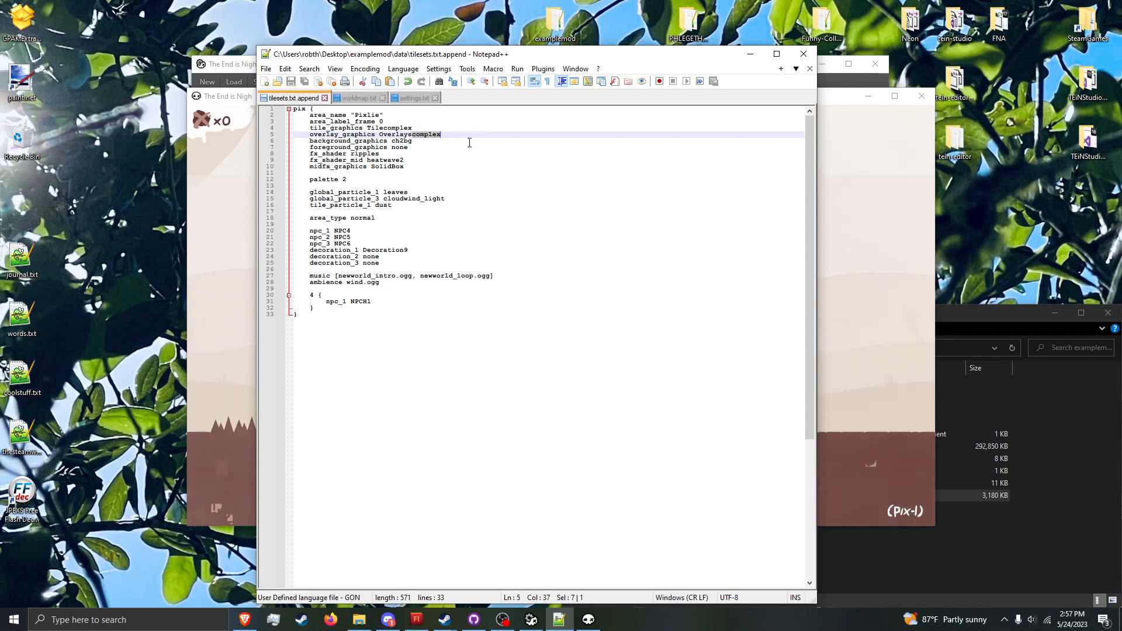
key("BackSpace")
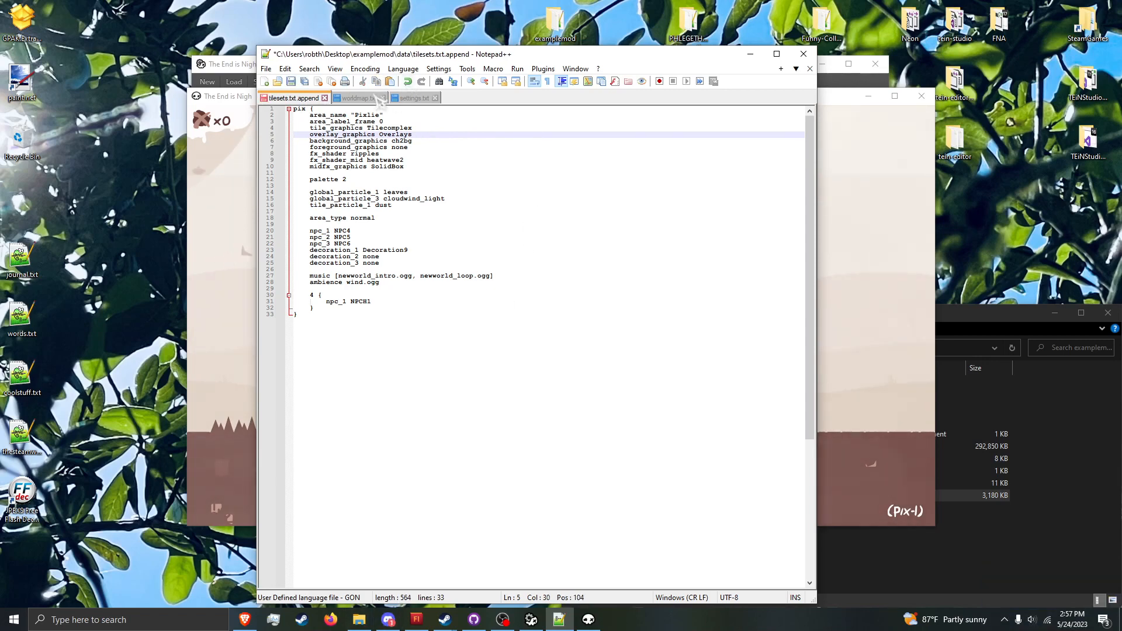
Step: Open the game's original tilesets.txt from the recent files and search for "\n1 {" to locate the area 1 tileset
left_click(379, 99)
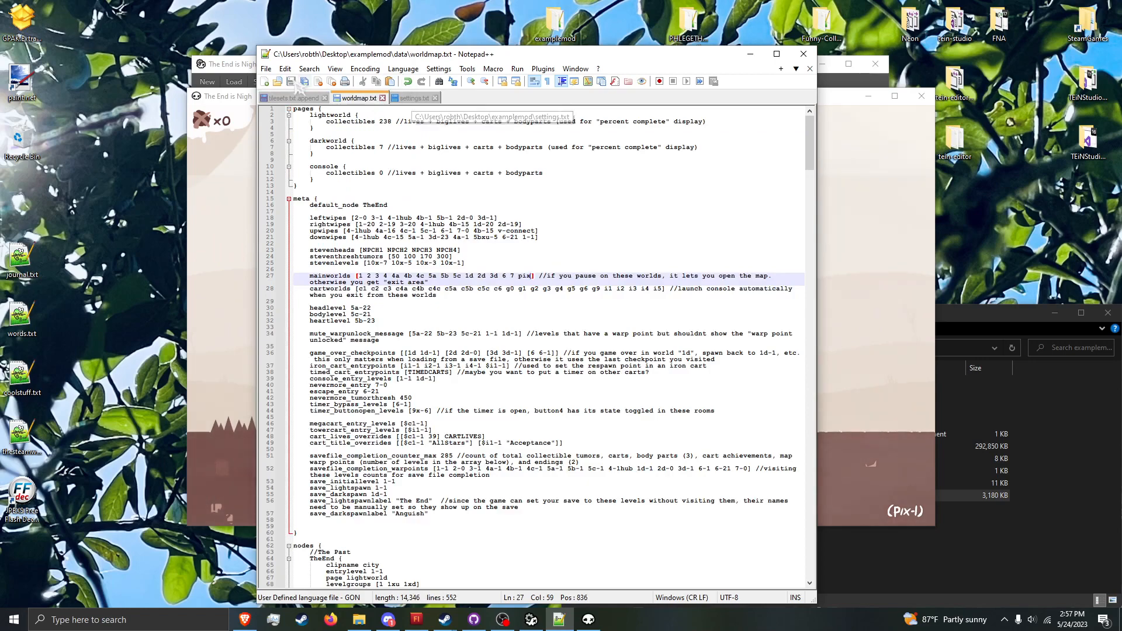
left_click(267, 69)
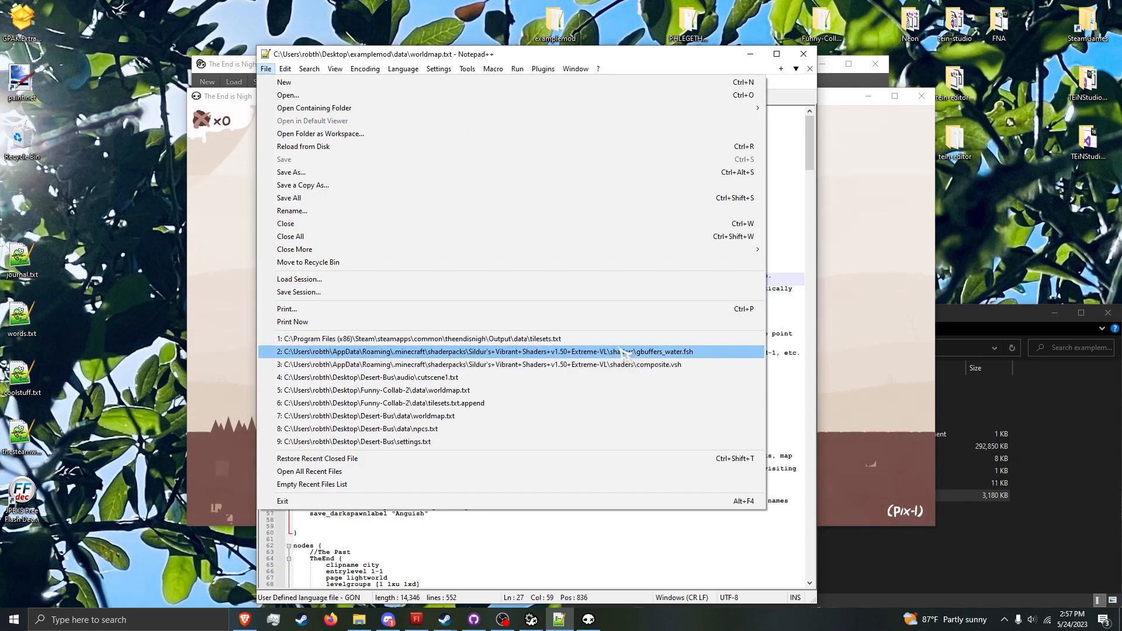
left_click(467, 339)
scroll(467, 339, "down", 4)
key("ctrl+f")
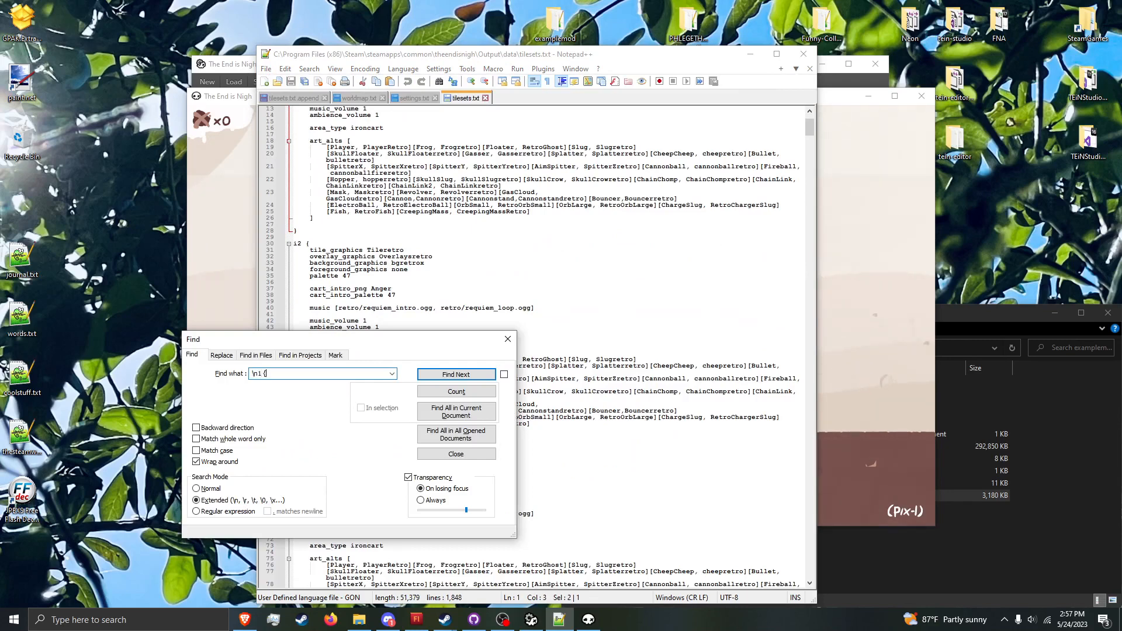
key("Return")
left_click(508, 339)
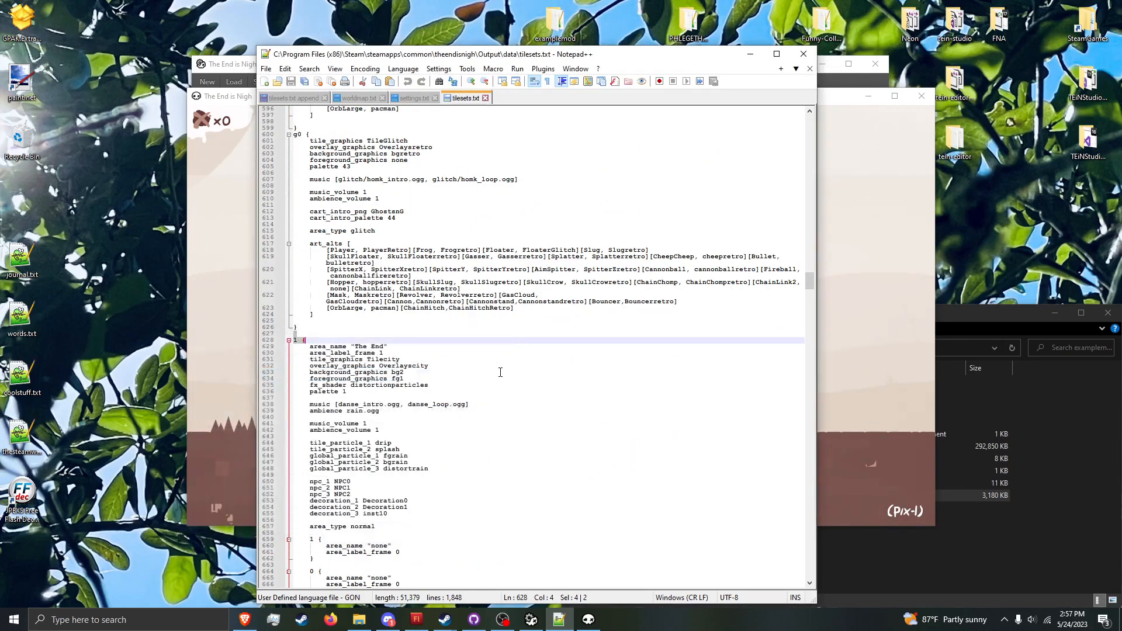
Step: Look through the original tileset definitions below area 1 for another overlay_graphics name
scroll(441, 360, "down", 16)
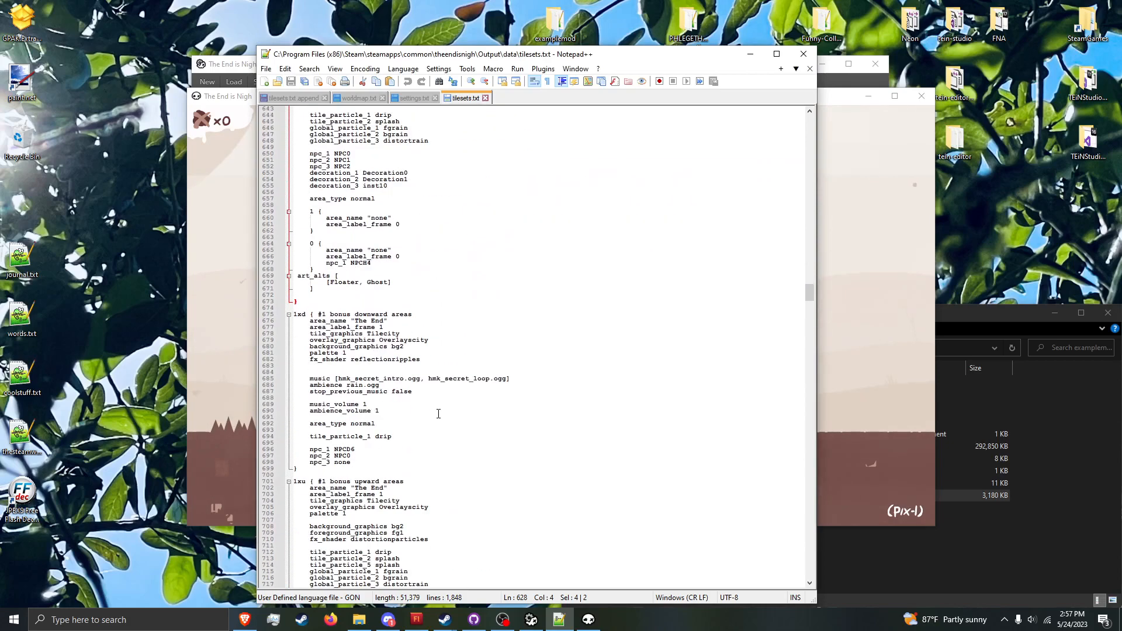
scroll(431, 414, "down", 6)
scroll(422, 414, "down", 20)
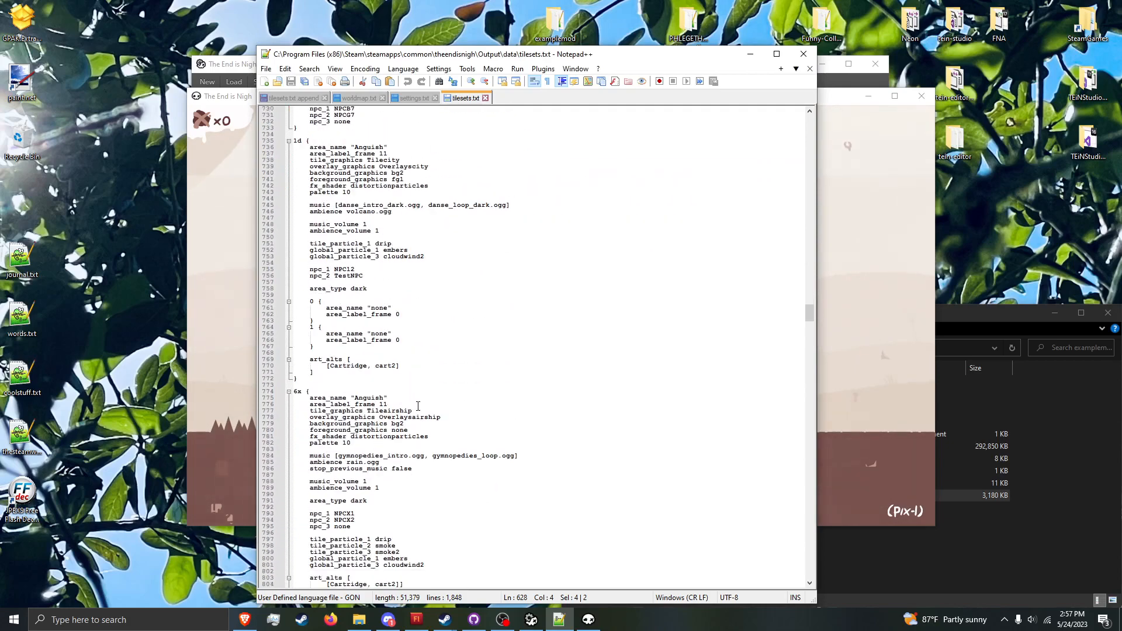
left_click(751, 55)
left_click(559, 619)
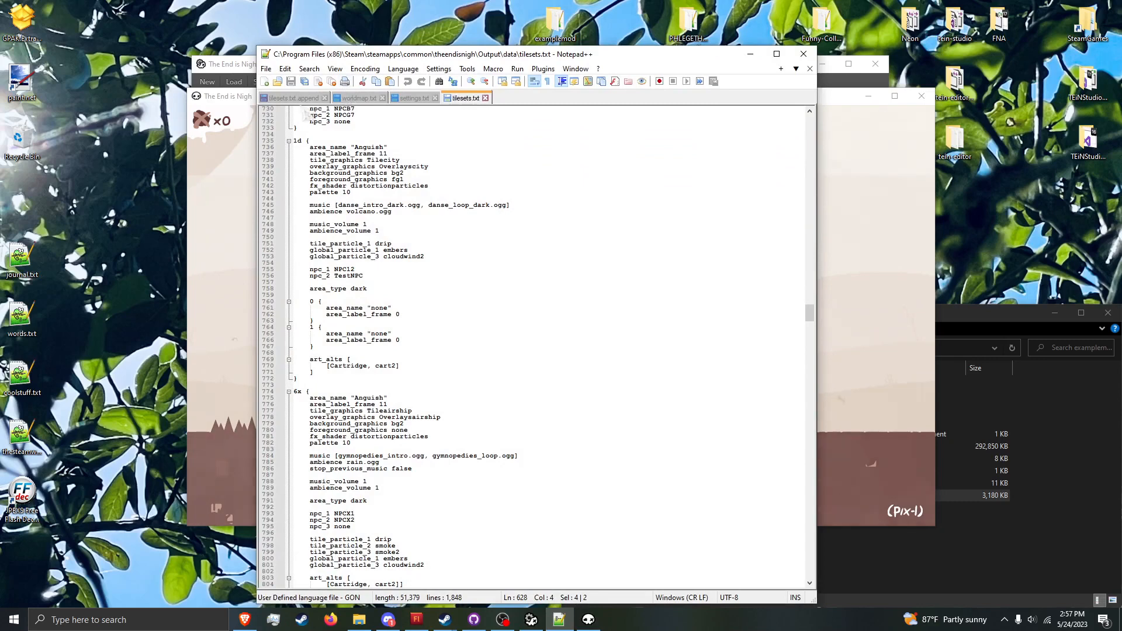
Step: Set overlay_graphics to Overlaysairship in tilesets.txt.append, save the file and return to the game
left_click(294, 97)
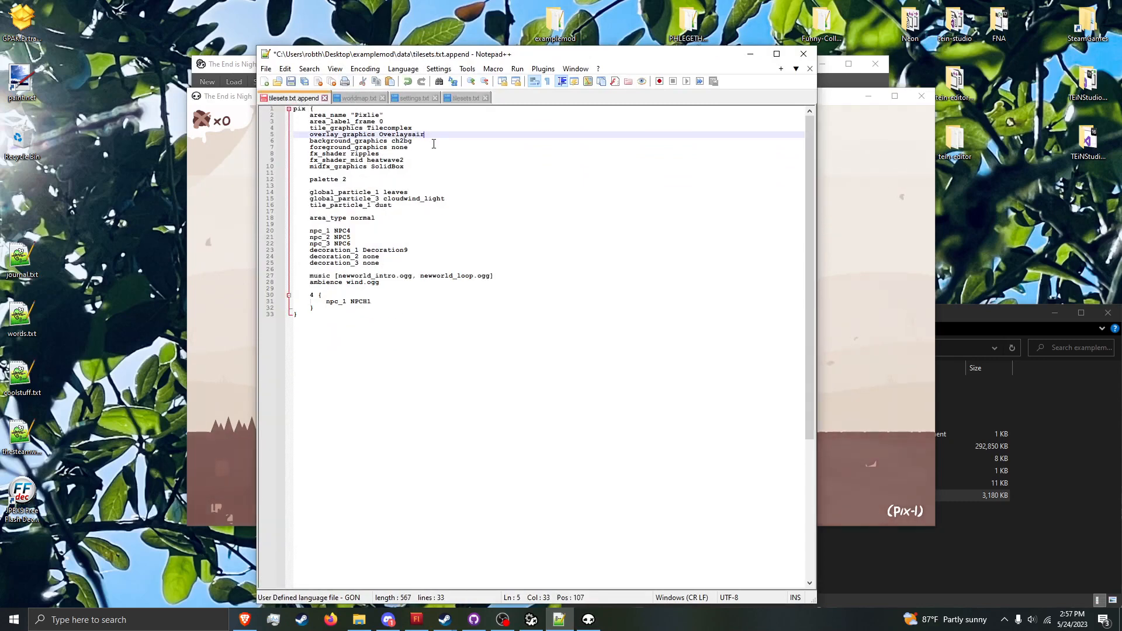
key("ctrl+s")
left_click(897, 292)
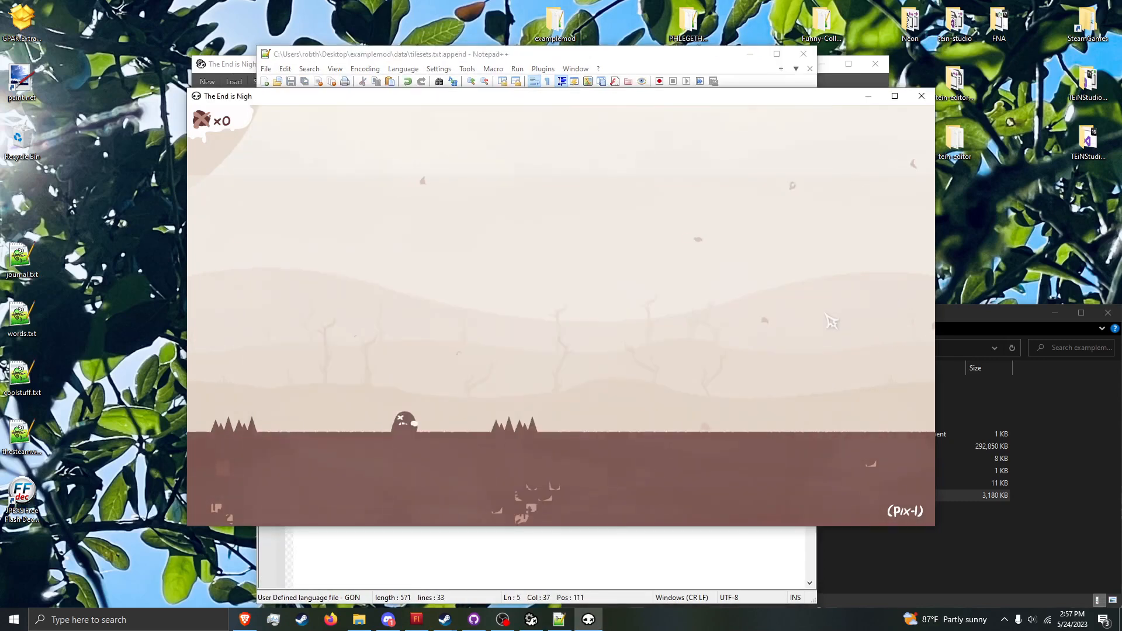
Step: Run refresh_particles in the debug console and restart pix-1 to reload its overlay graphics
key("grave")
type("refresh_particles")
key("Return")
key("r")
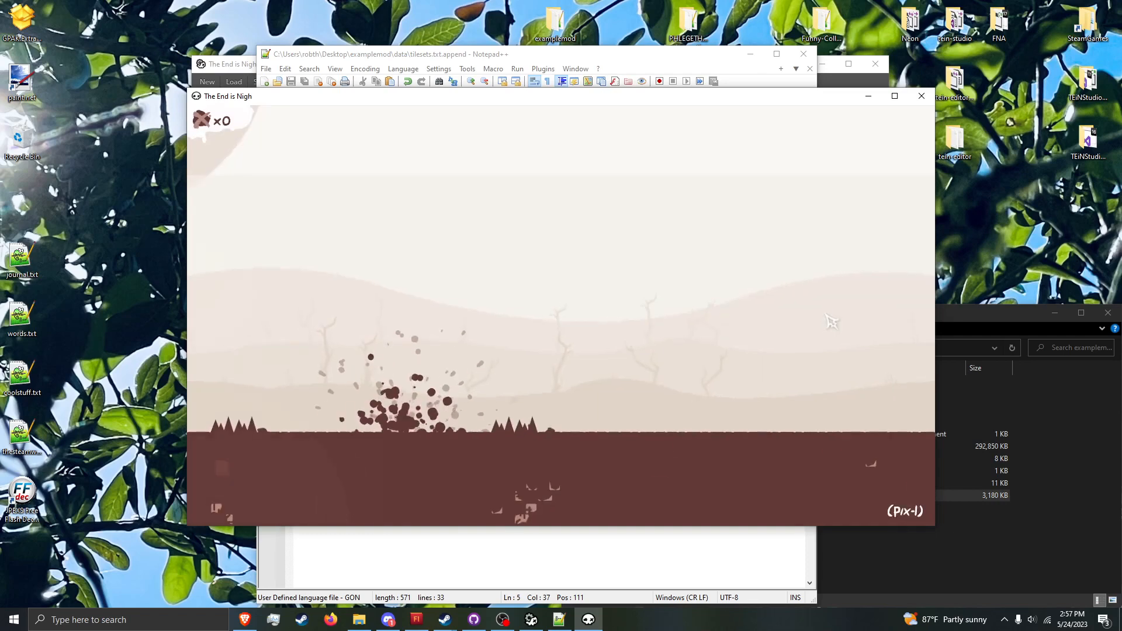
Step: Run and jump the character back and forth across pix-1 to check the airship overlay graphics
key("Right")
key("space")
key("Left")
key("space")
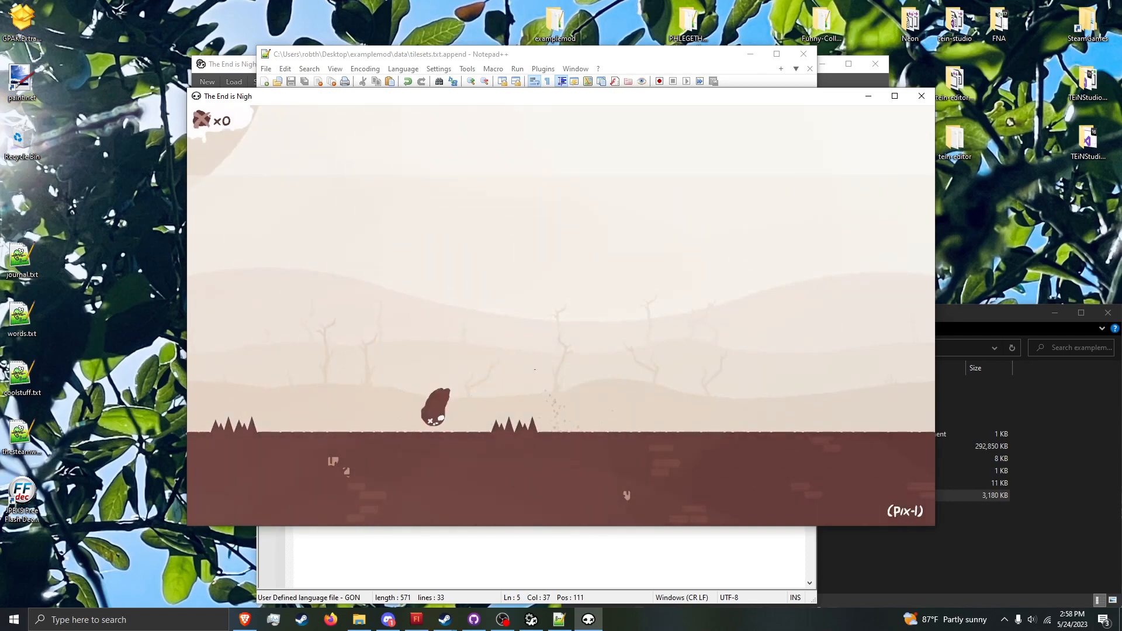
key("Right")
key("space")
key("Left")
key("space")
key("Right")
key("space")
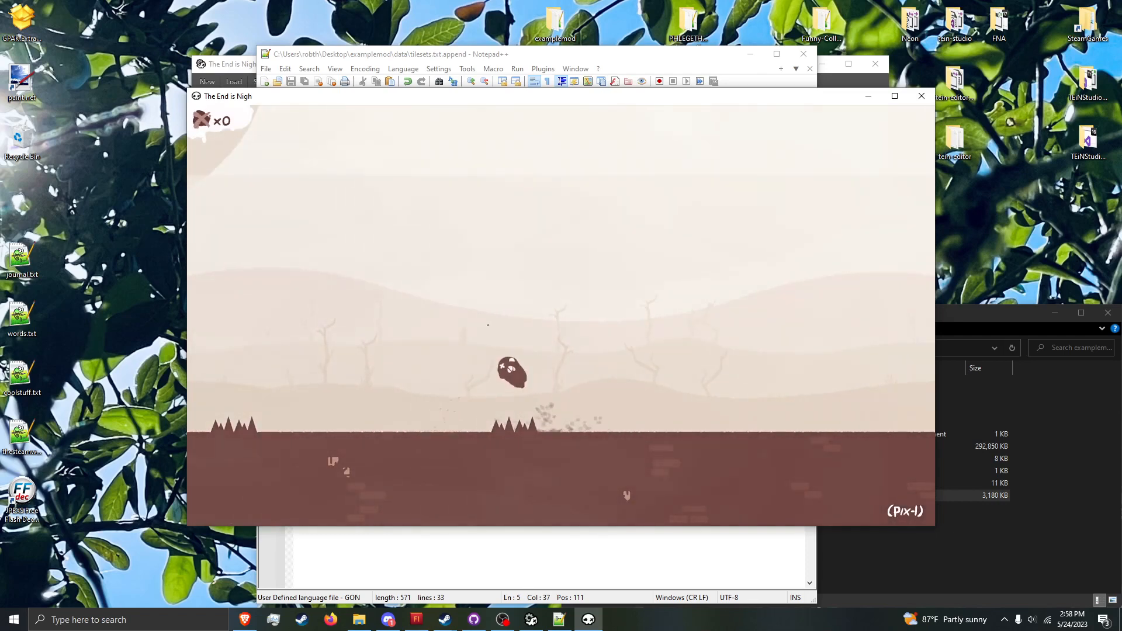
key("Left")
key("space")
key("Right")
key("space")
key("Left")
key("space")
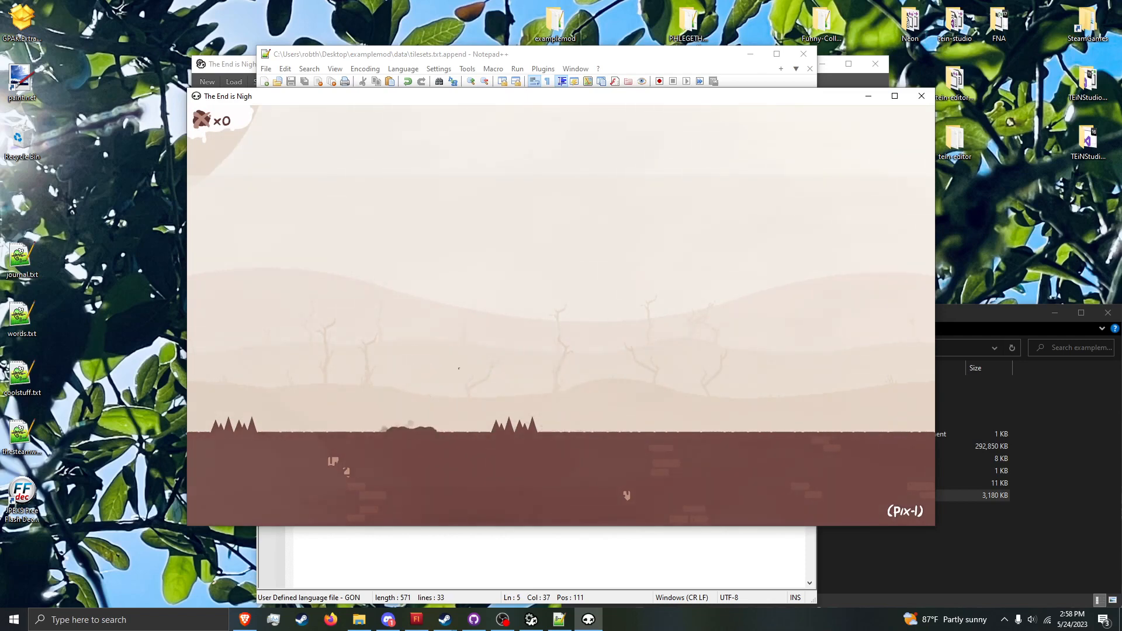
key("Right")
key("space")
key("Left")
key("space")
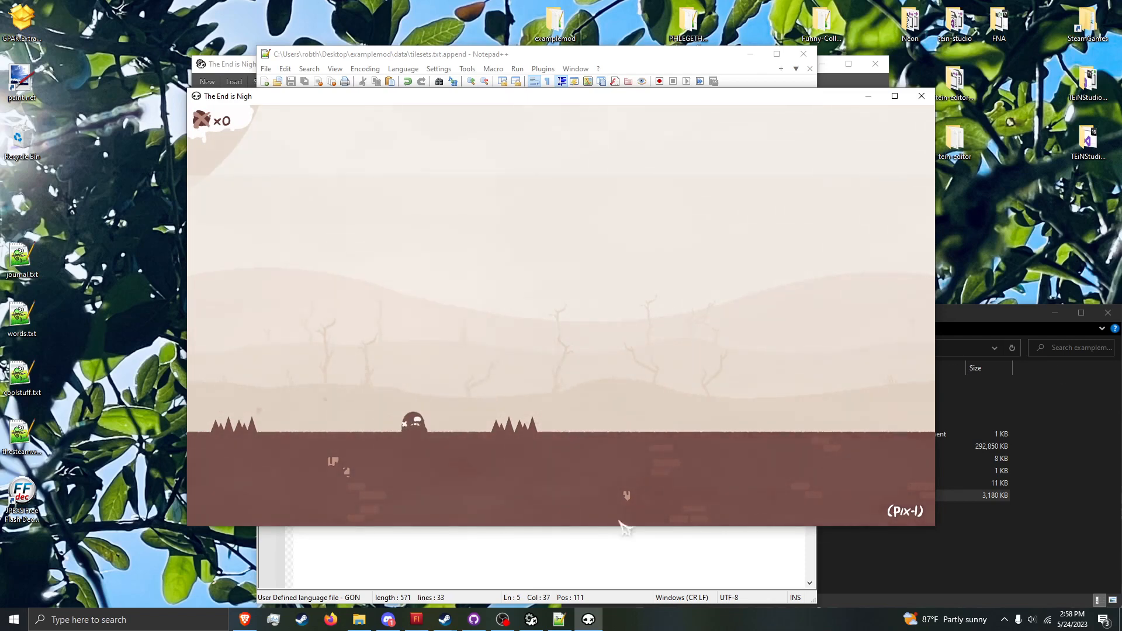
Step: Set background_graphics to bg1 in tilesets.txt.append, save the file and return to the game
mouse_move(561, 623)
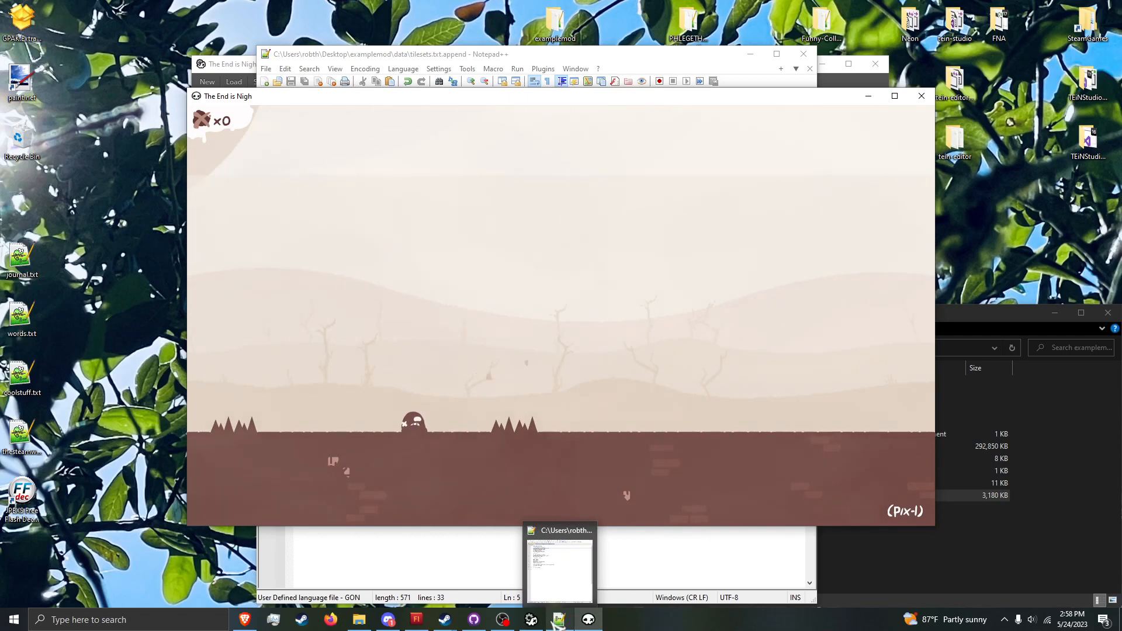
left_click(556, 563)
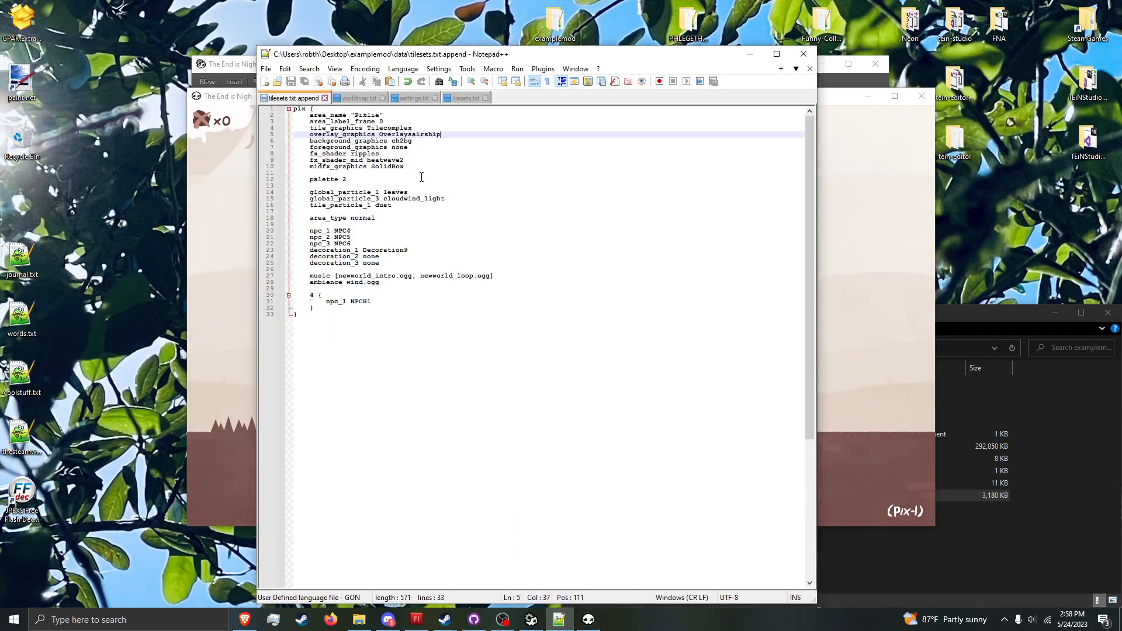
key("alt+Tab")
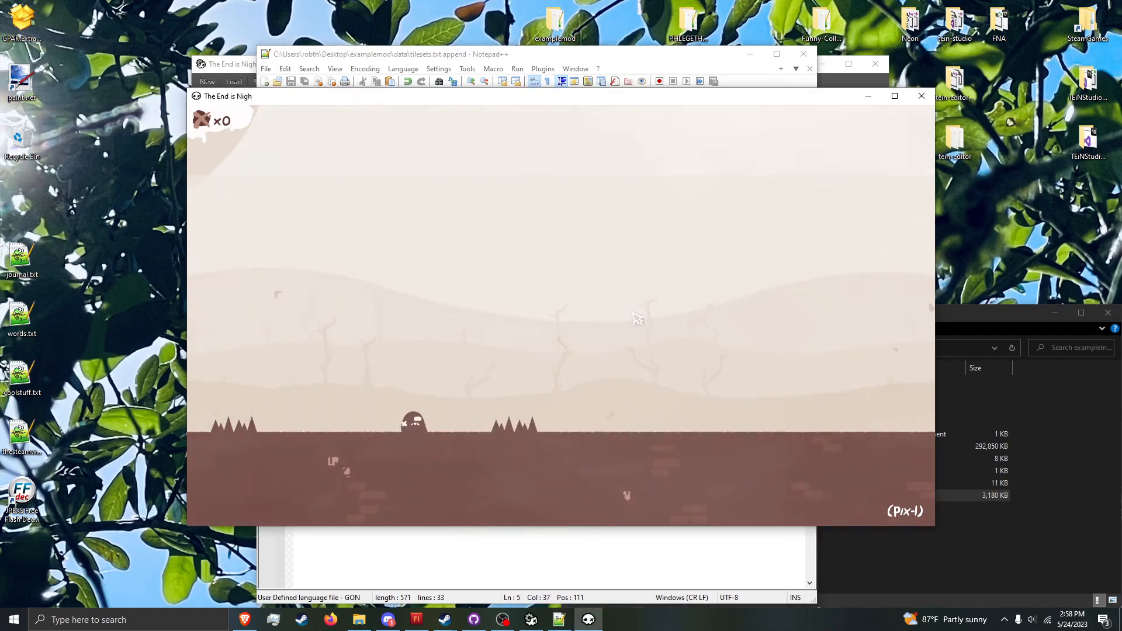
key("alt+Tab")
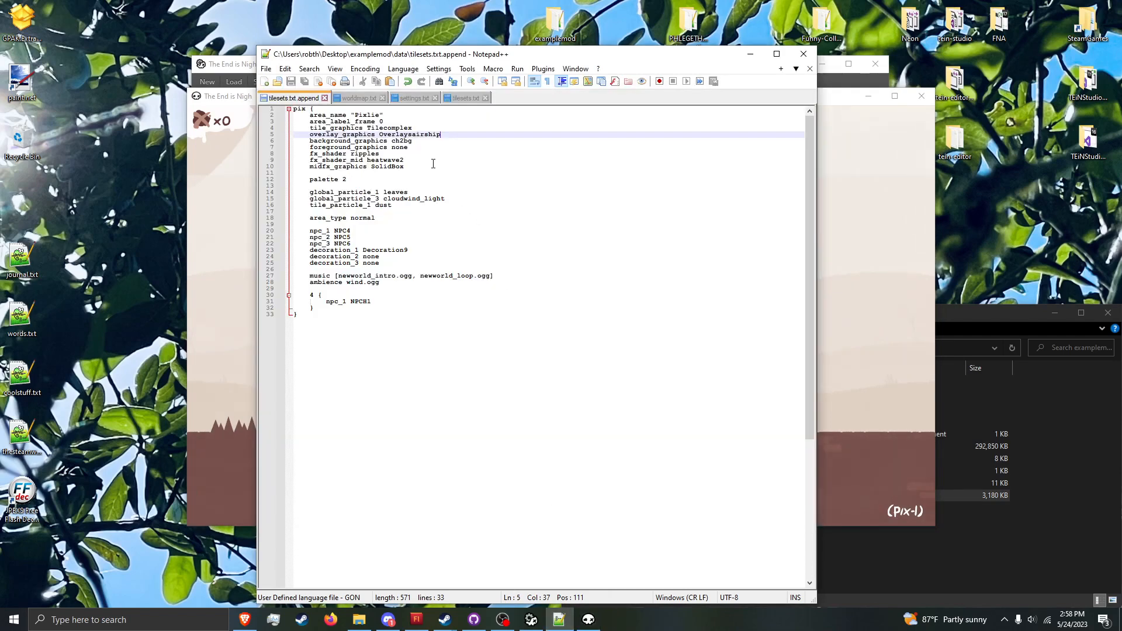
double_click(409, 141)
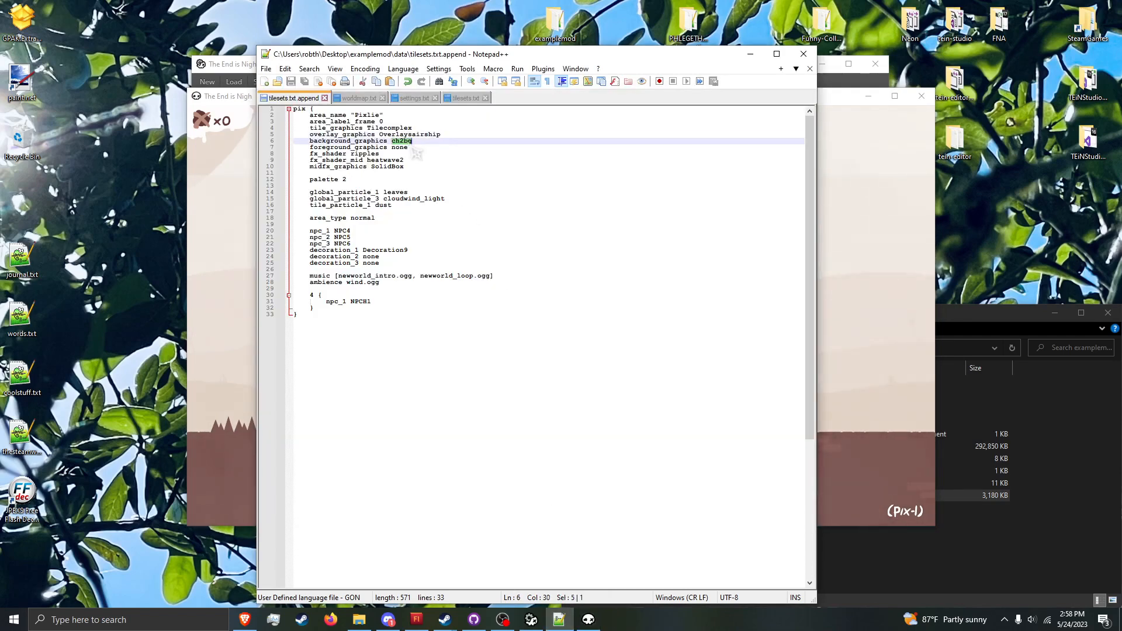
type("bg")
key("ctrl+s")
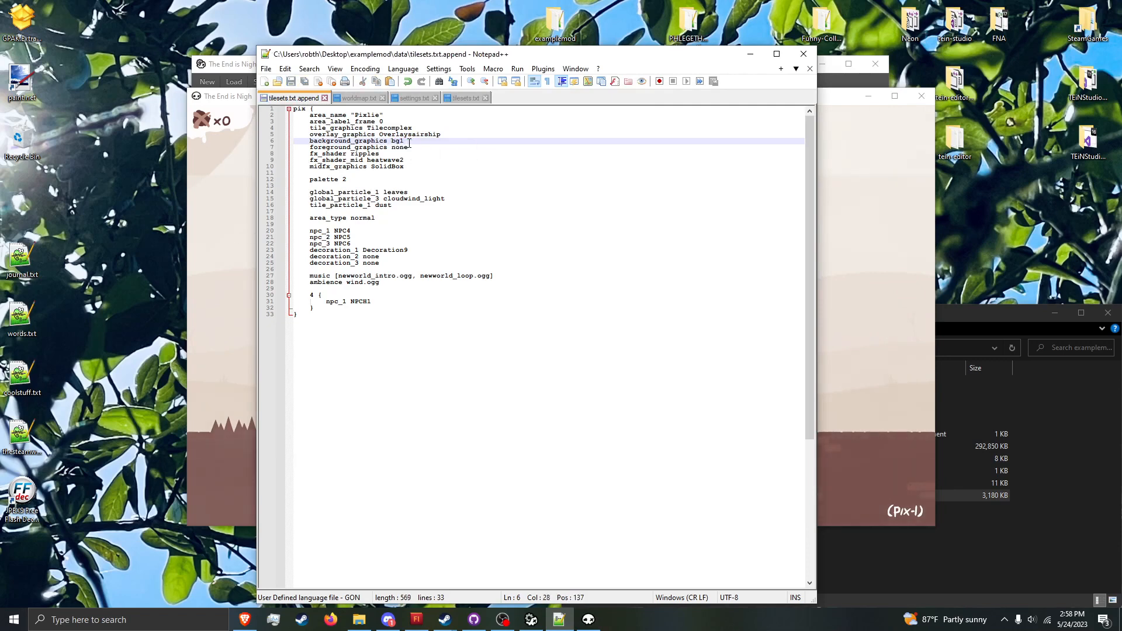
left_click(249, 277)
Step: Run refresh_particles in the debug console and close the console to check the bg1 background
key("grave")
type("refresh_particles")
key("Return")
key("grave")
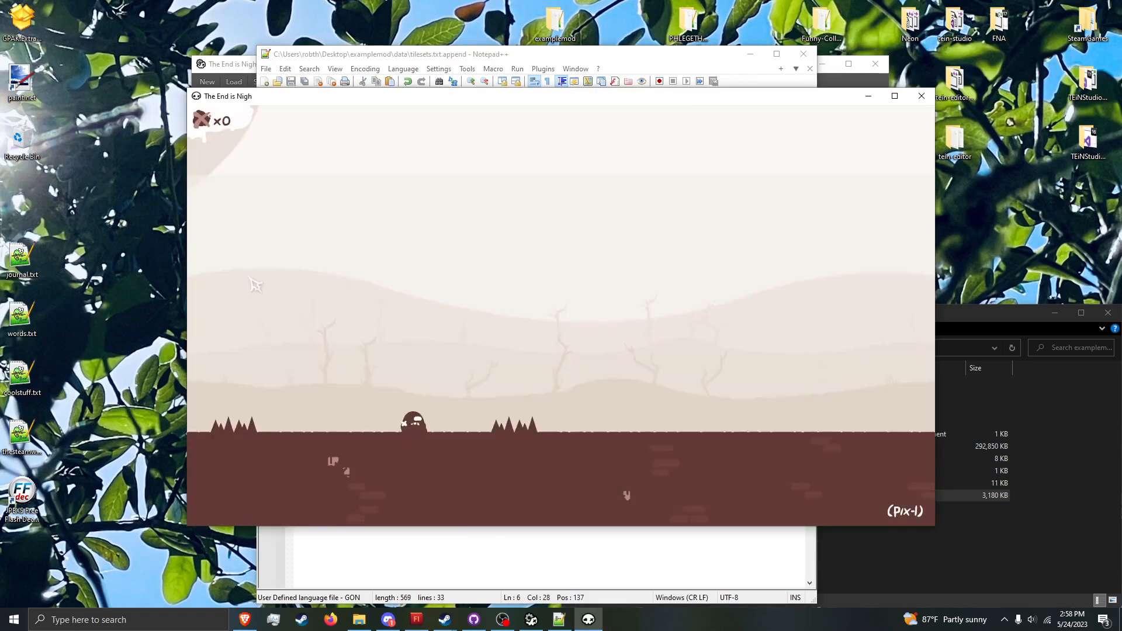
key("Return")
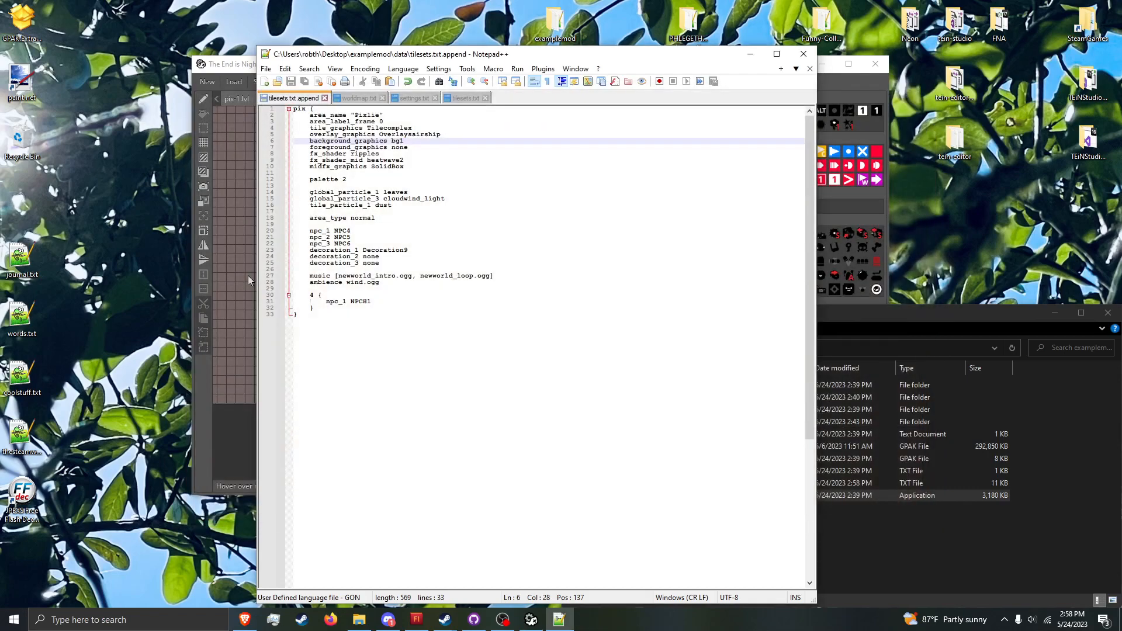
Step: Set background_graphics to bg2 in tilesets.txt.append, save the file and relaunch the game from the mod folder
key("BackSpace")
type("2")
key("ctrl+s")
left_click(843, 538)
double_click(800, 495)
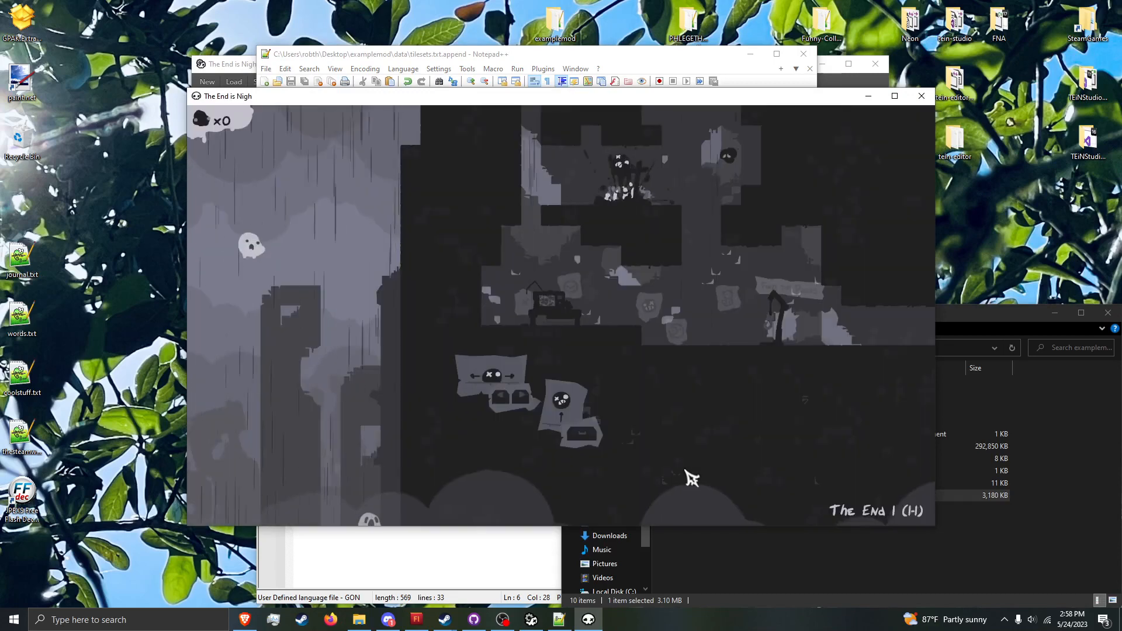
Step: Load pix-1 through the debug console and jump the character to the right to check the bg2 background
key("grave")
type("load pix-1")
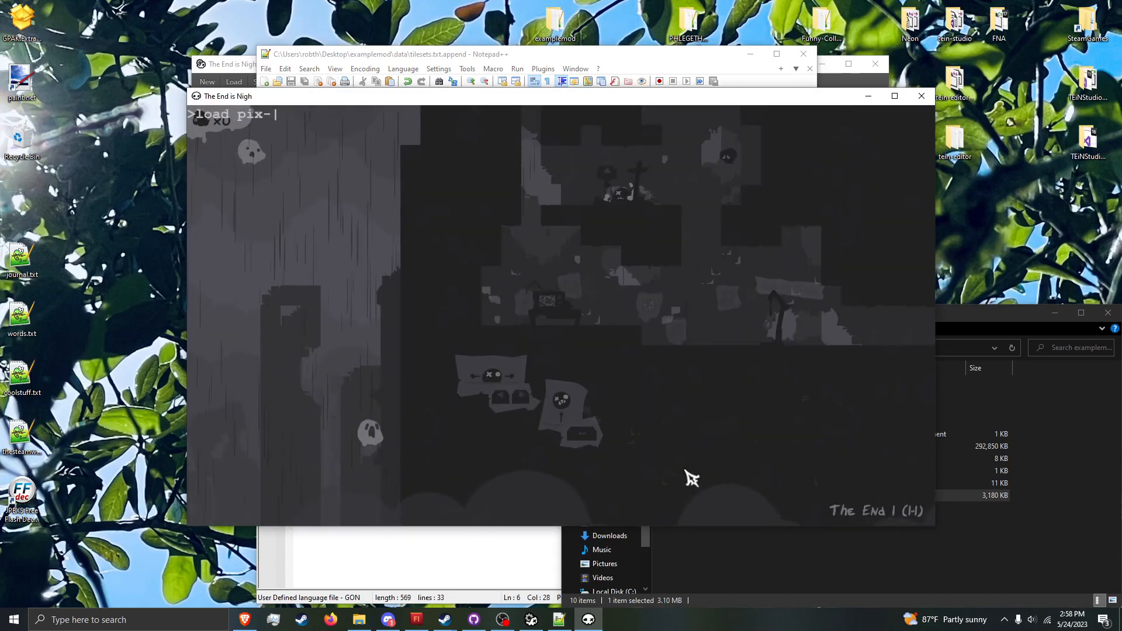
key("Return")
key("Escape")
key("Right")
key("space")
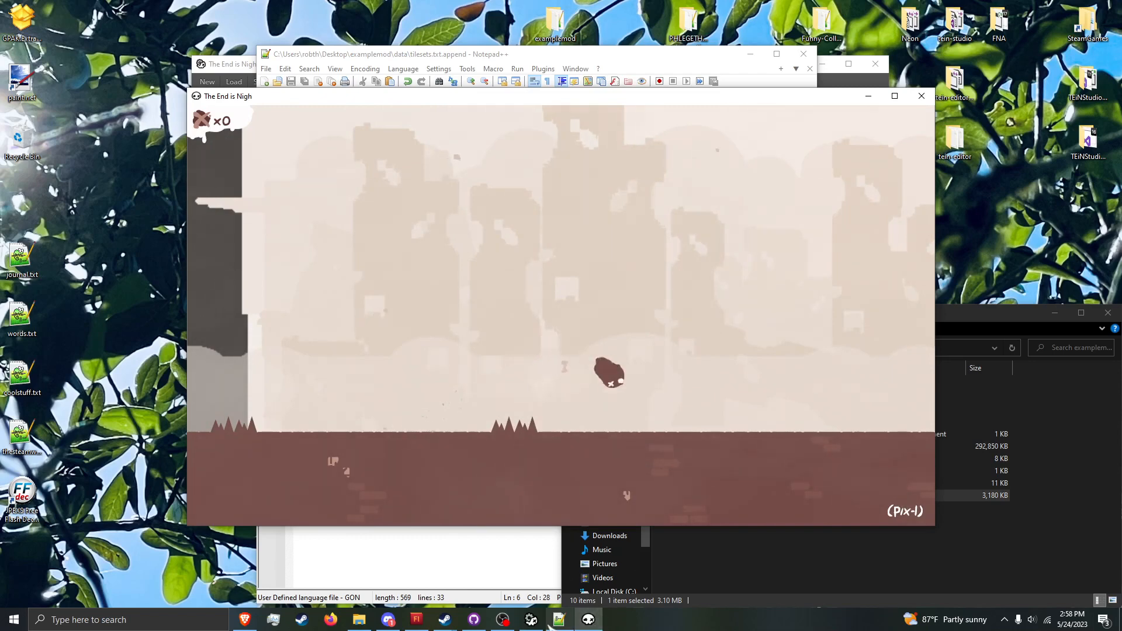
Step: Compare the pix-1 layout in the level editor with the running game's background, ending back in the game
mouse_move(541, 620)
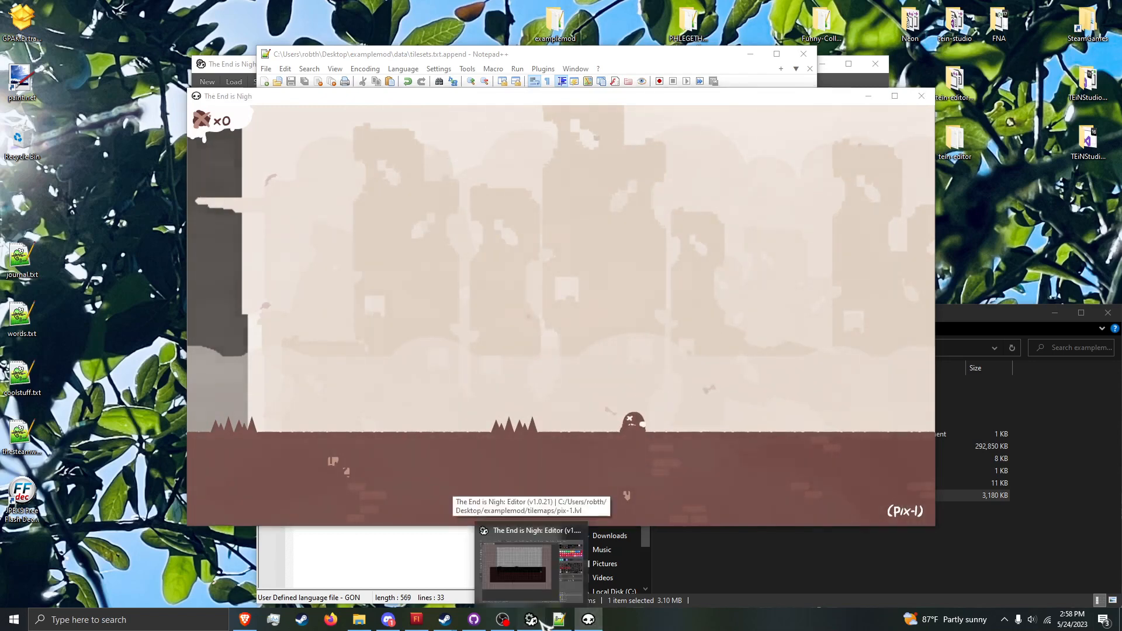
left_click(519, 562)
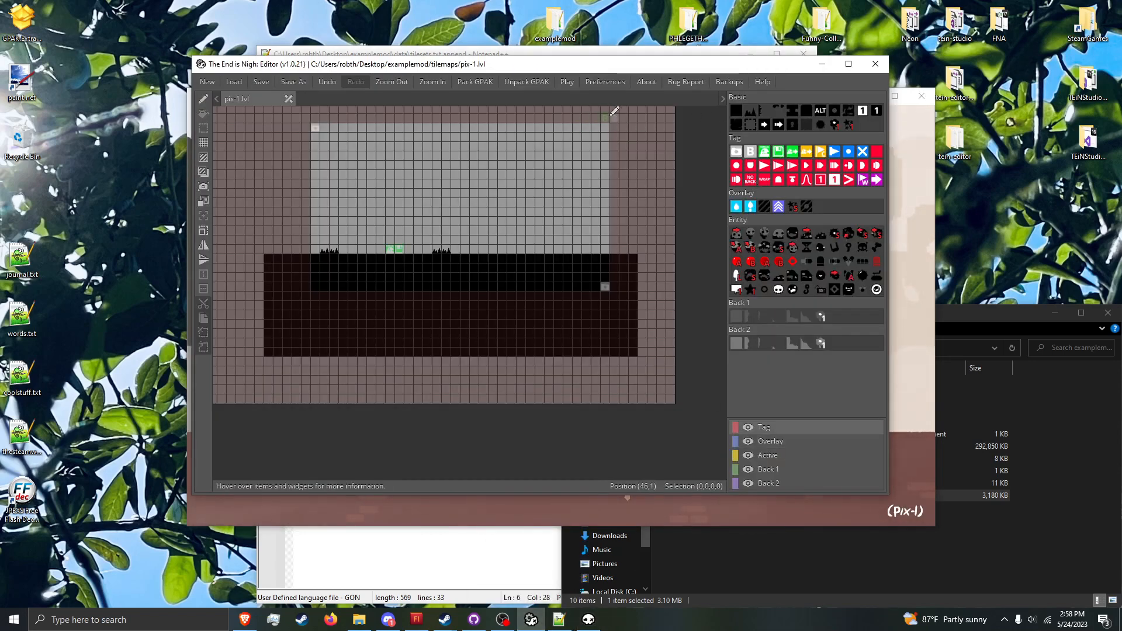
left_click(588, 619)
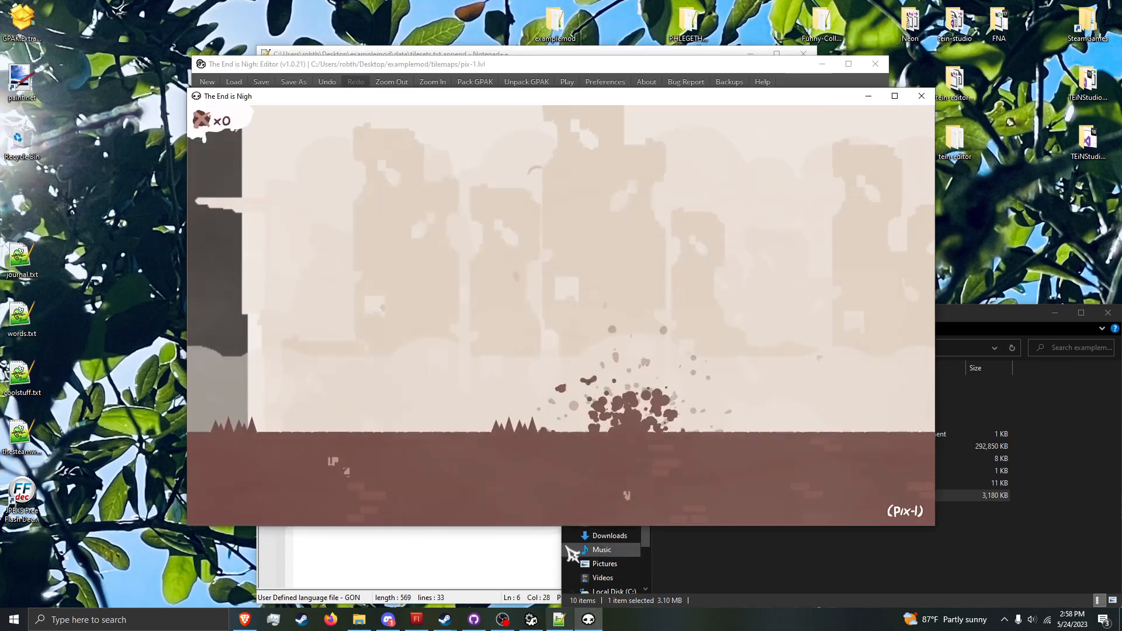
left_click(725, 80)
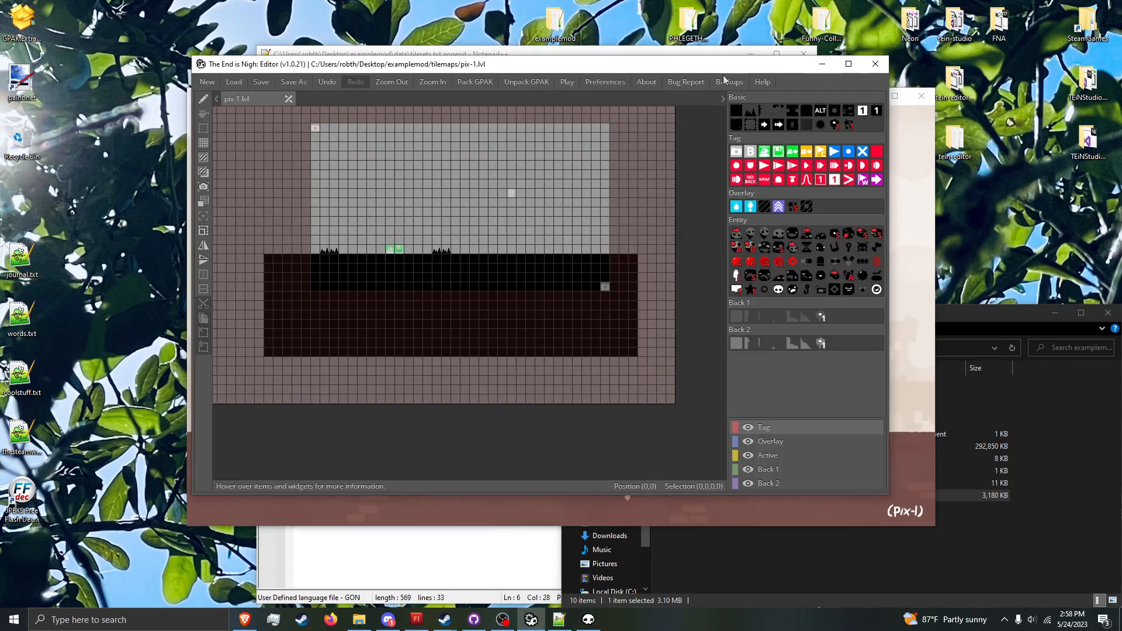
left_click(588, 620)
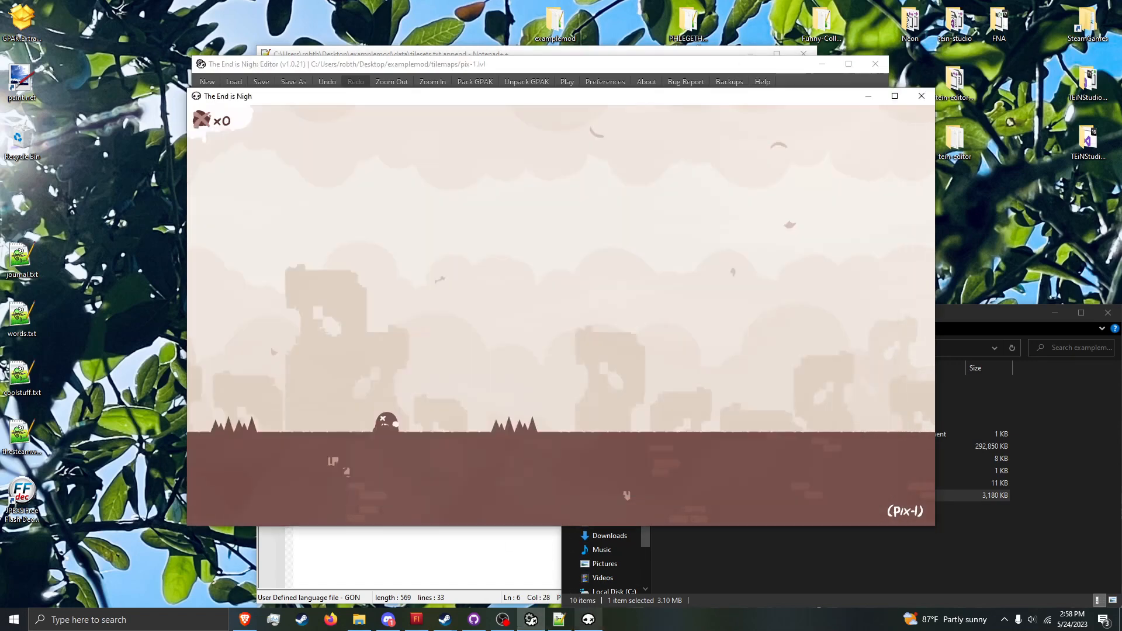
Step: Move and jump the character left and right in pix-1 to examine the bg2 background again
key("Left")
key("space")
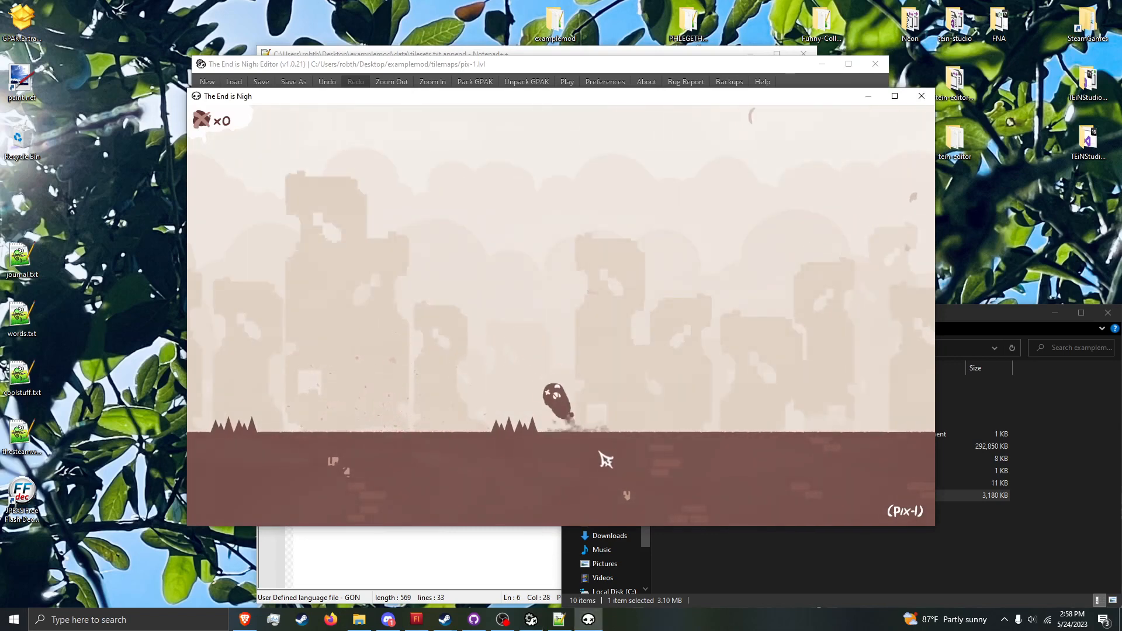
key("Right")
key("space")
key("Left")
key("space")
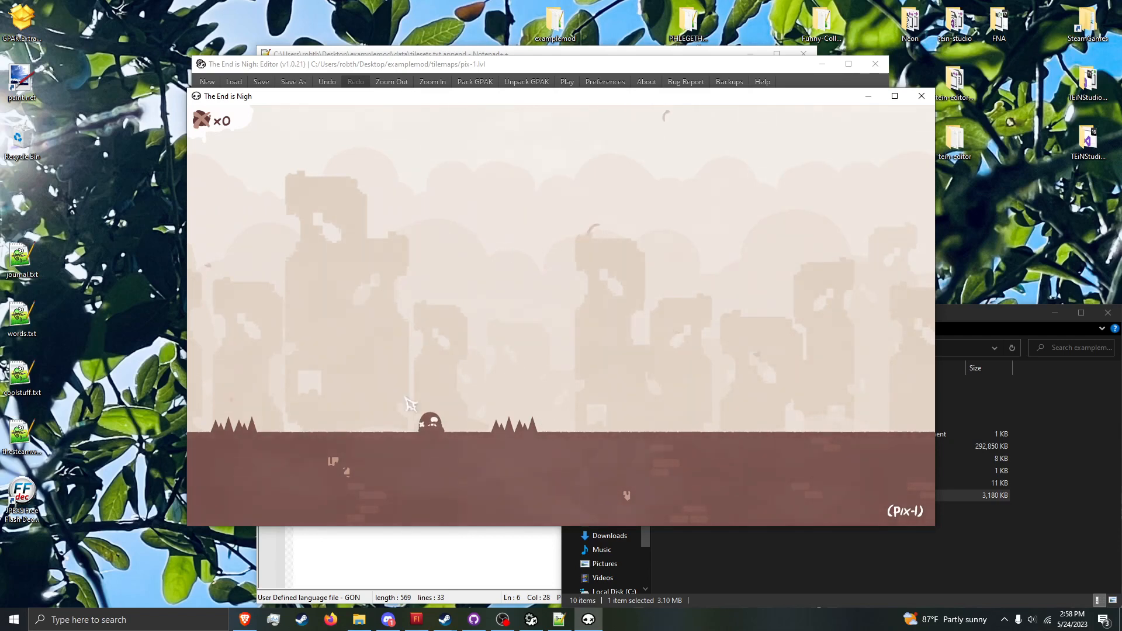
Step: Set foreground_graphics to fg1 in tilesets.txt.append and save the file
left_click(337, 527)
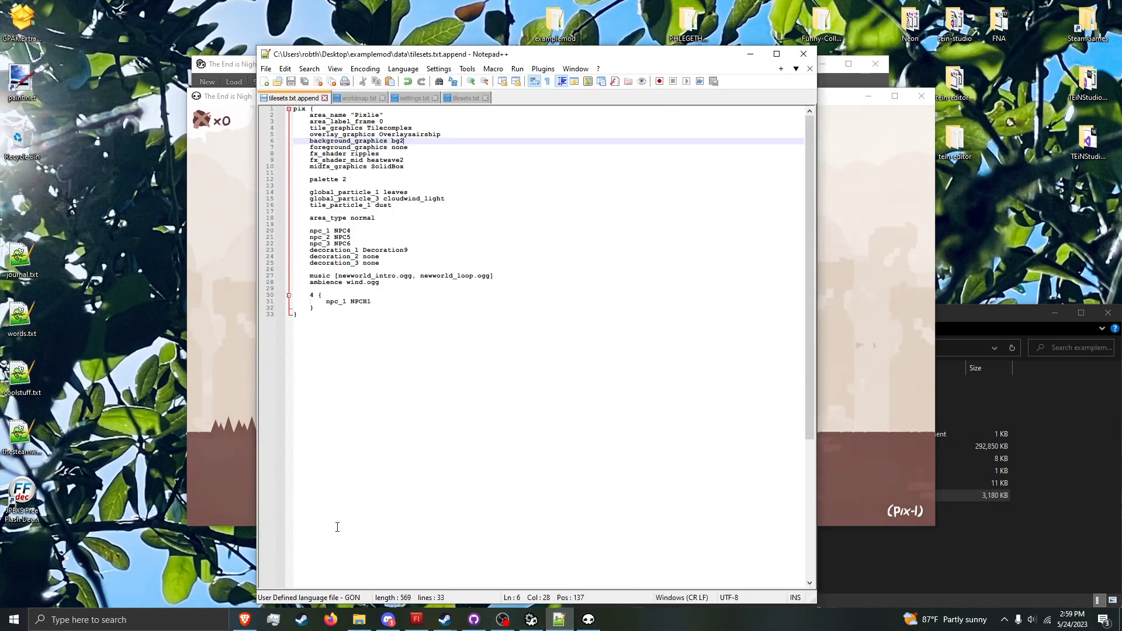
double_click(405, 149)
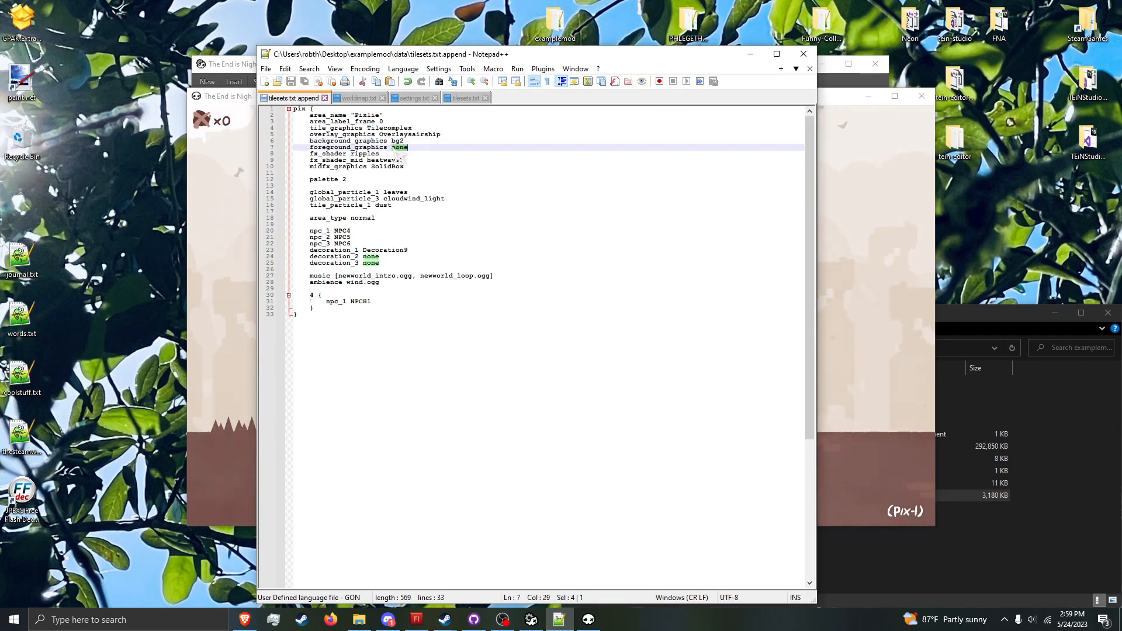
type("fg1")
key("ctrl+s")
Step: Refresh the particles through the game's debug console and move the character left to check the fg1 foreground in pix-1
left_click(216, 367)
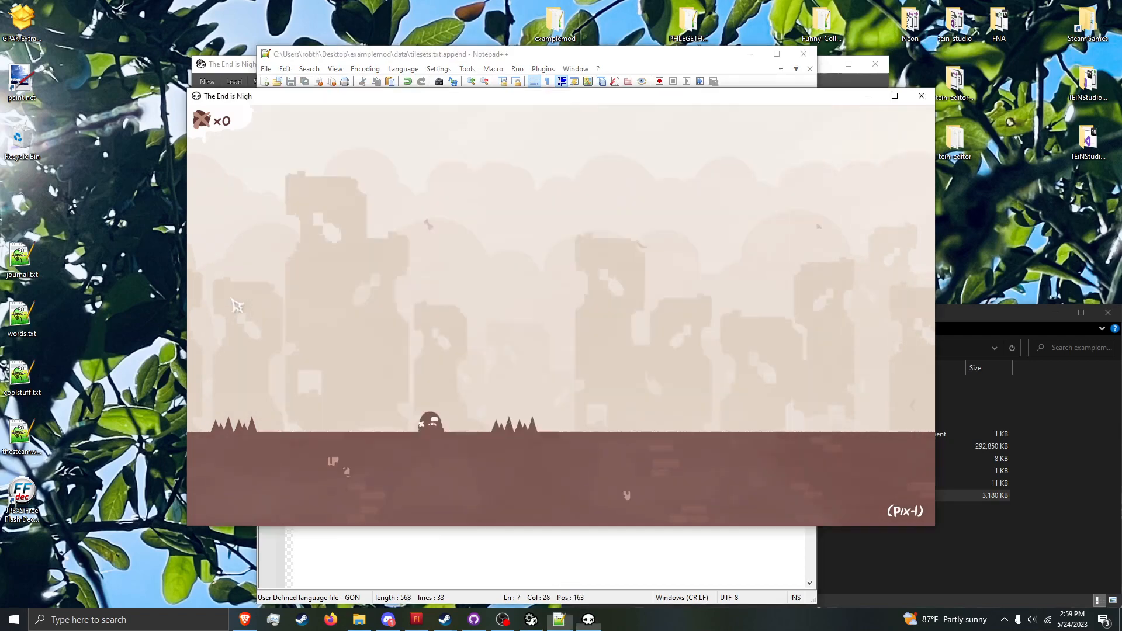
key("grave")
key("Up")
key("Up")
key("Return")
key("Escape")
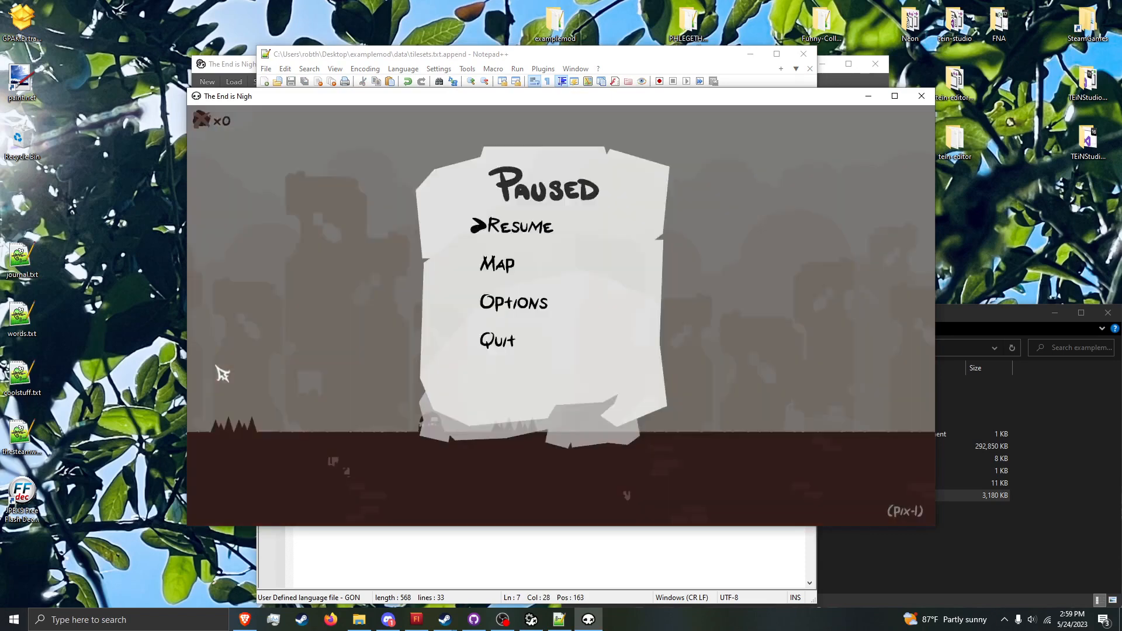
key("Escape")
key("Left")
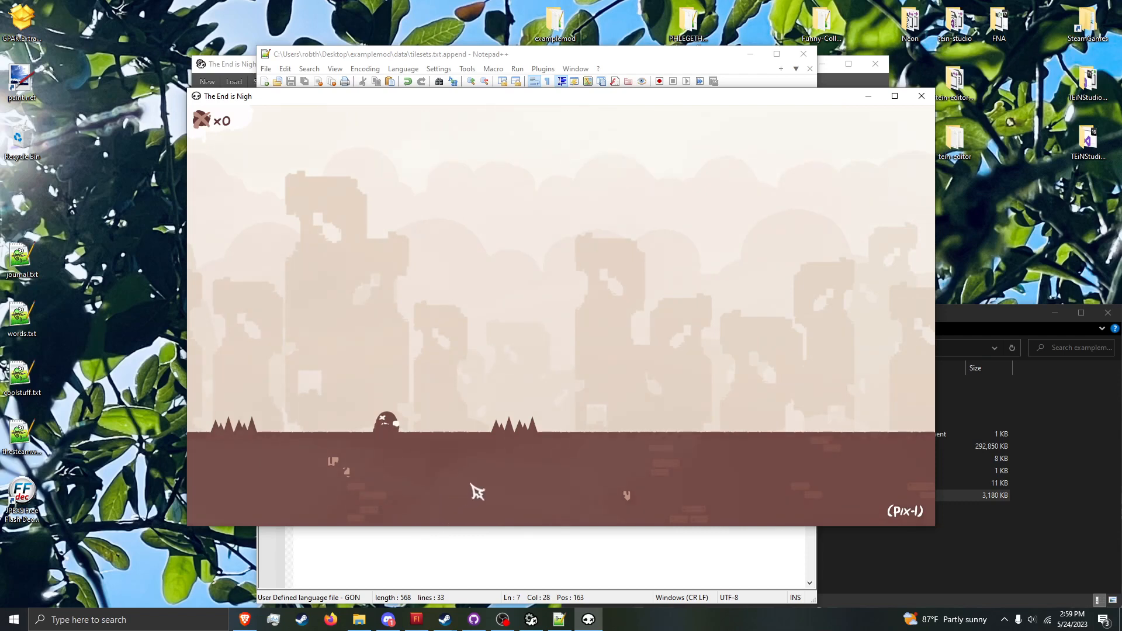
Step: Compare the pix-1 layout in the level editor with the running game's foreground, ending back in the game
left_click(559, 619)
left_click(532, 620)
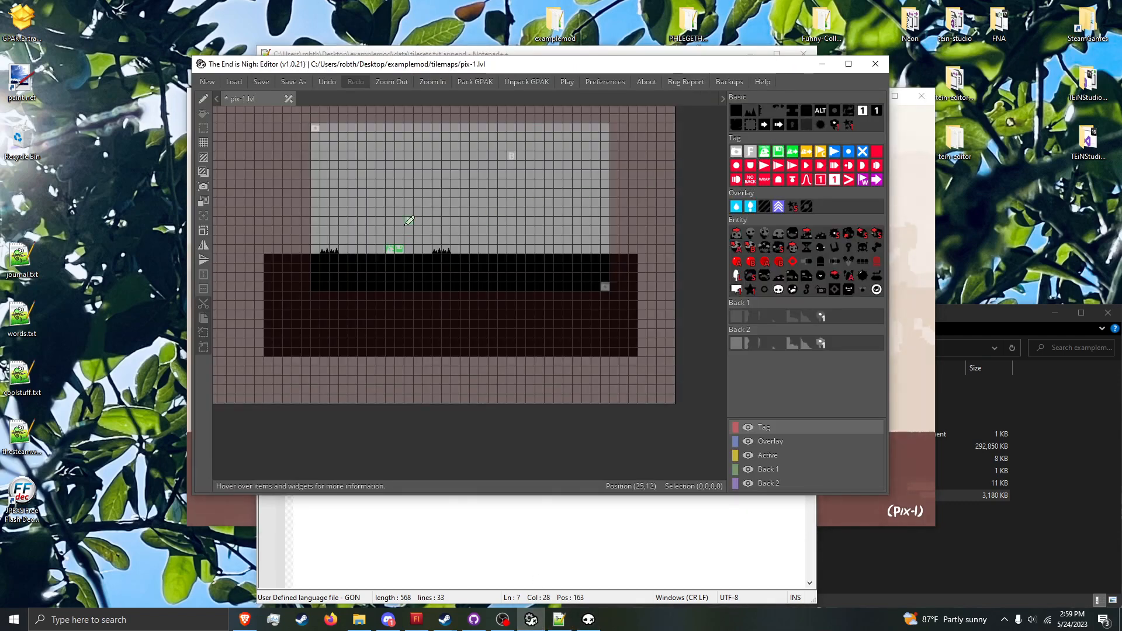
left_click(588, 619)
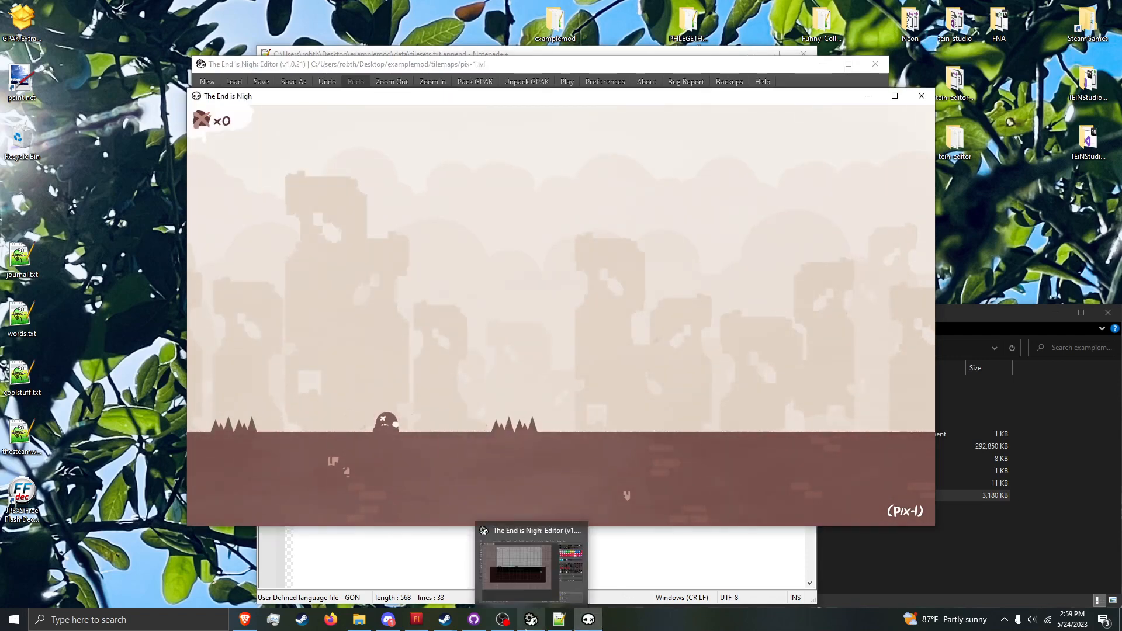
left_click(531, 561)
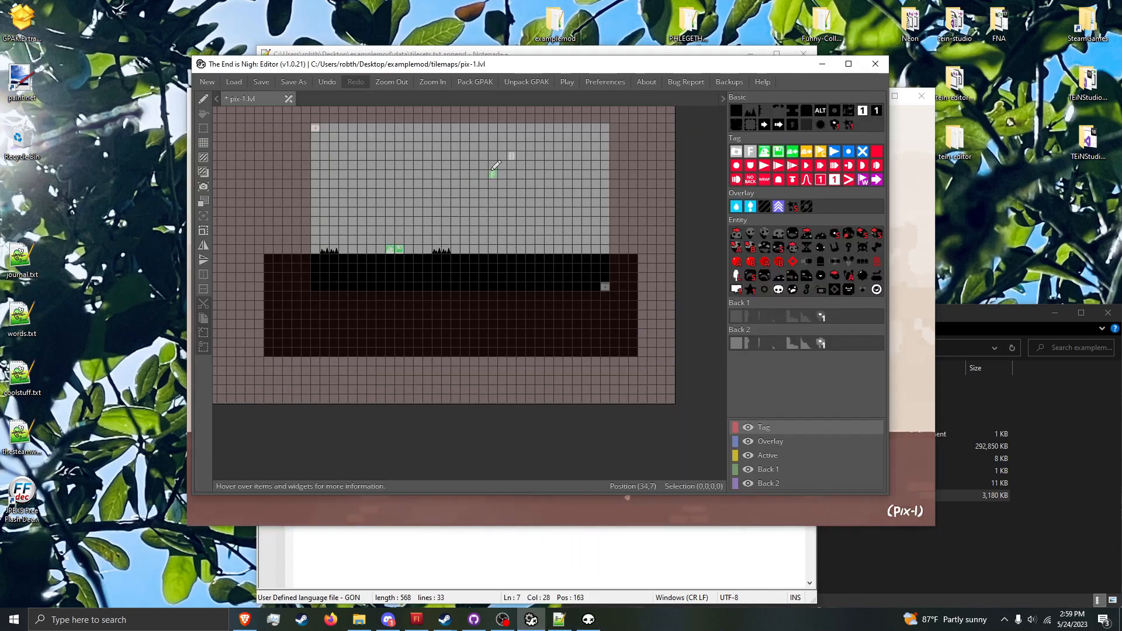
left_click(588, 619)
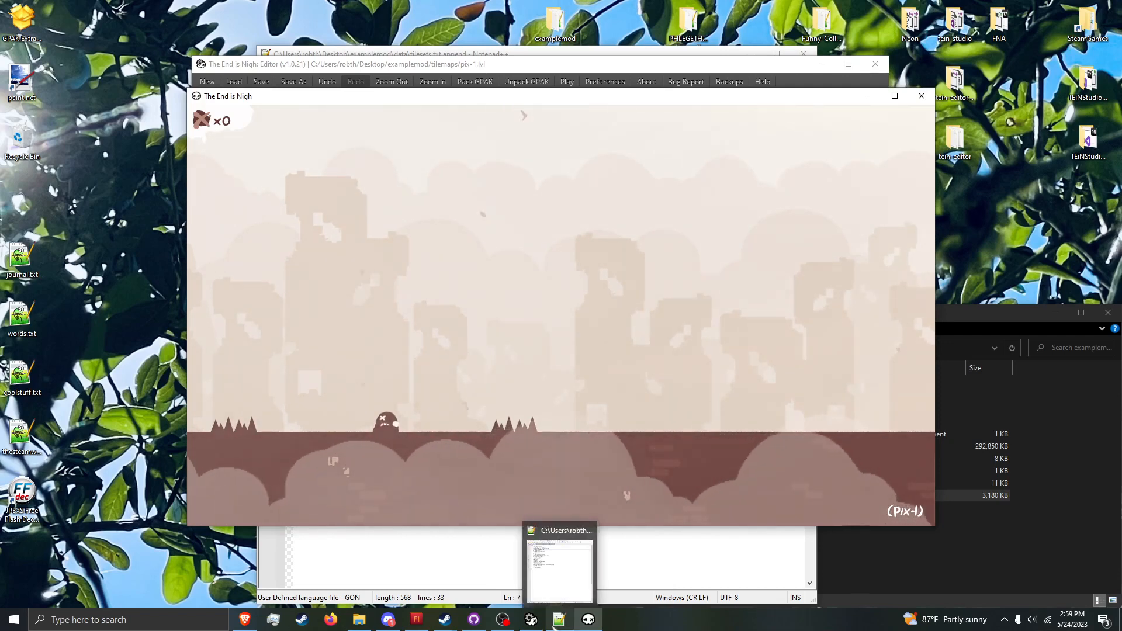
Step: Set foreground_graphics back to none in tilesets.txt.append, save the file and highlight the fx_shader line
left_click(554, 624)
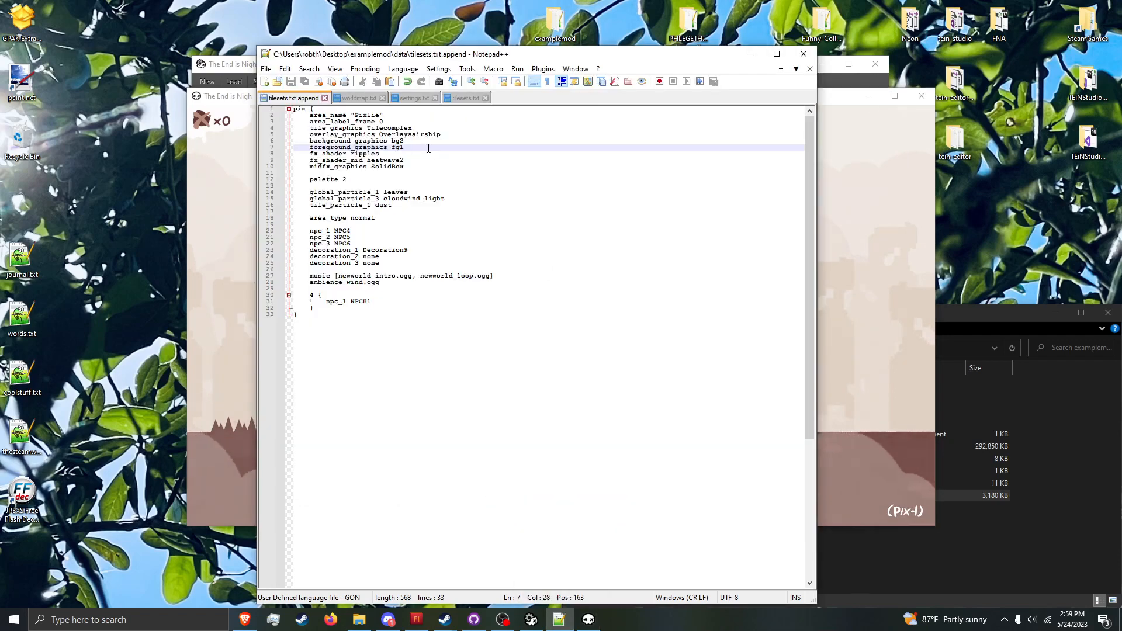
type("none")
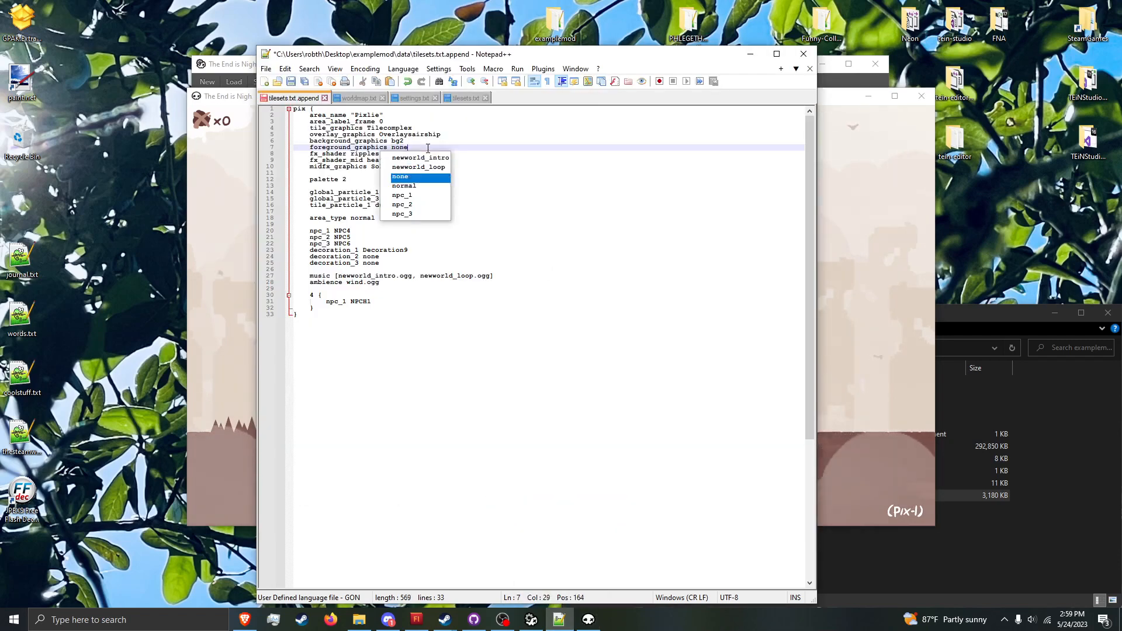
key("Escape")
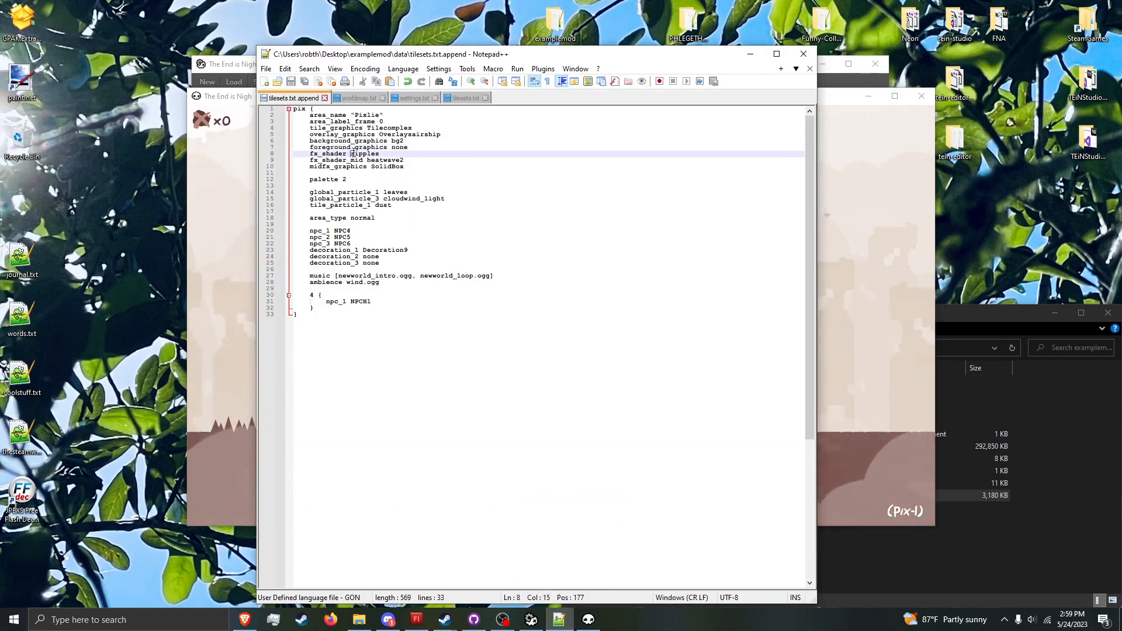
double_click(364, 153)
left_click_drag(363, 152, 365, 149)
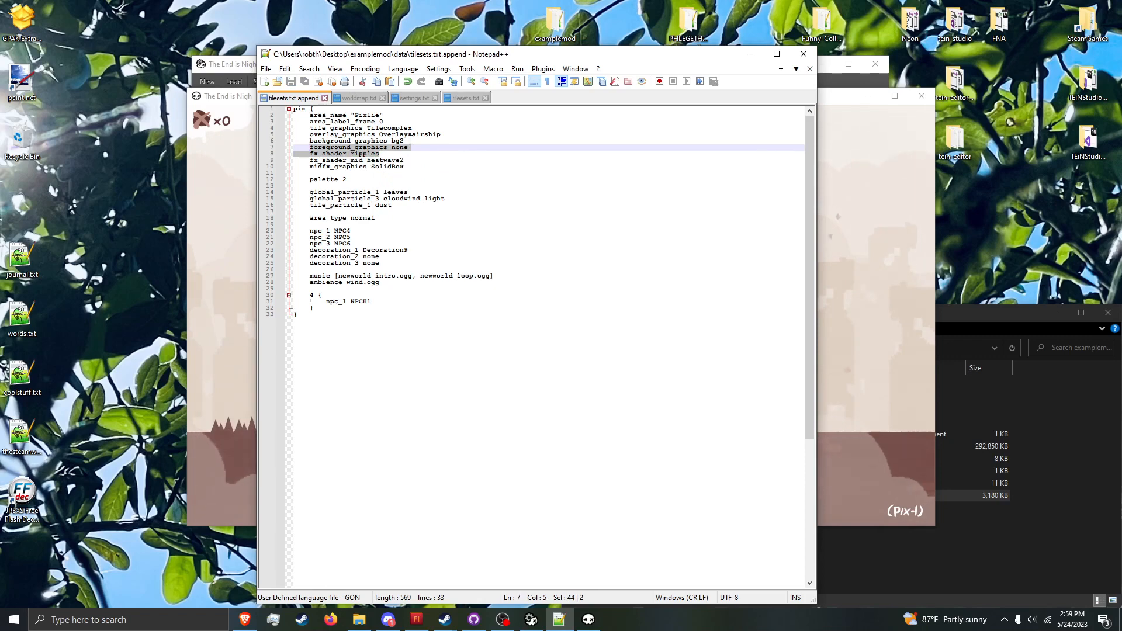
Step: Set palette to 1 in tilesets.txt.append and save the file
left_click(364, 180)
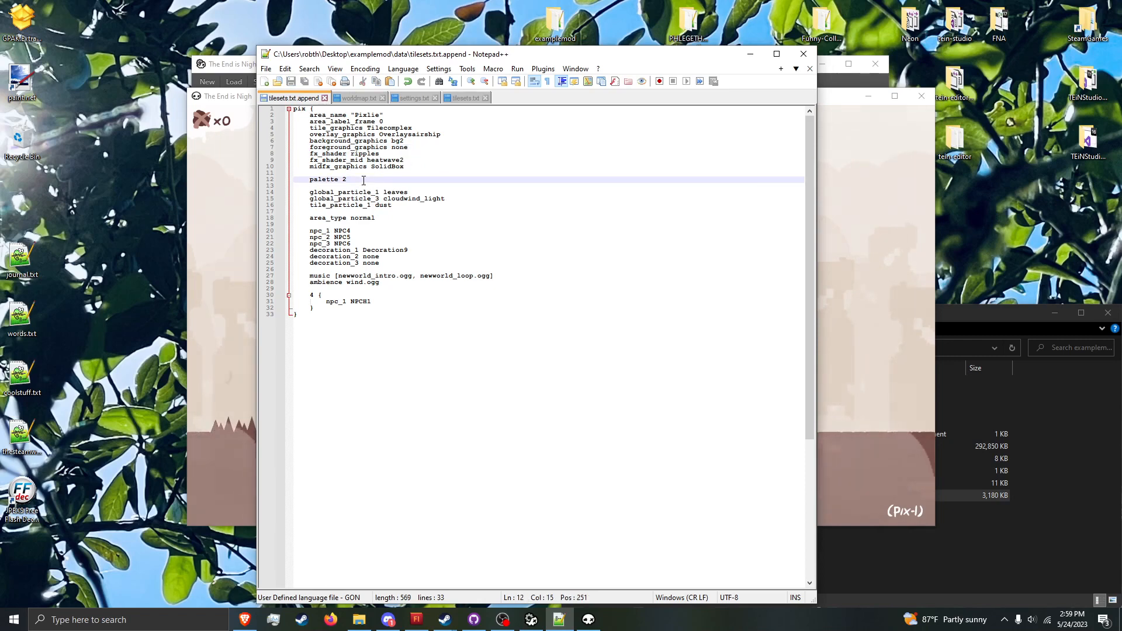
key("BackSpace")
key("BackSpace")
type("1")
key("ctrl+s")
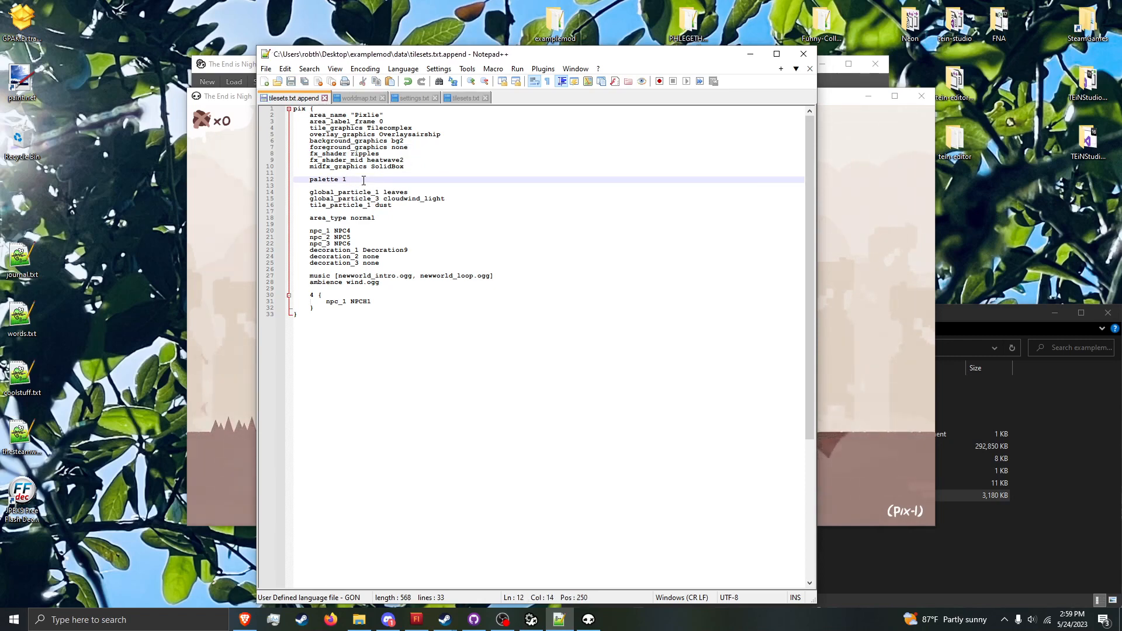
Step: Run refresh_particles in the game's debug console and move the character right to check palette 1
left_click(231, 269)
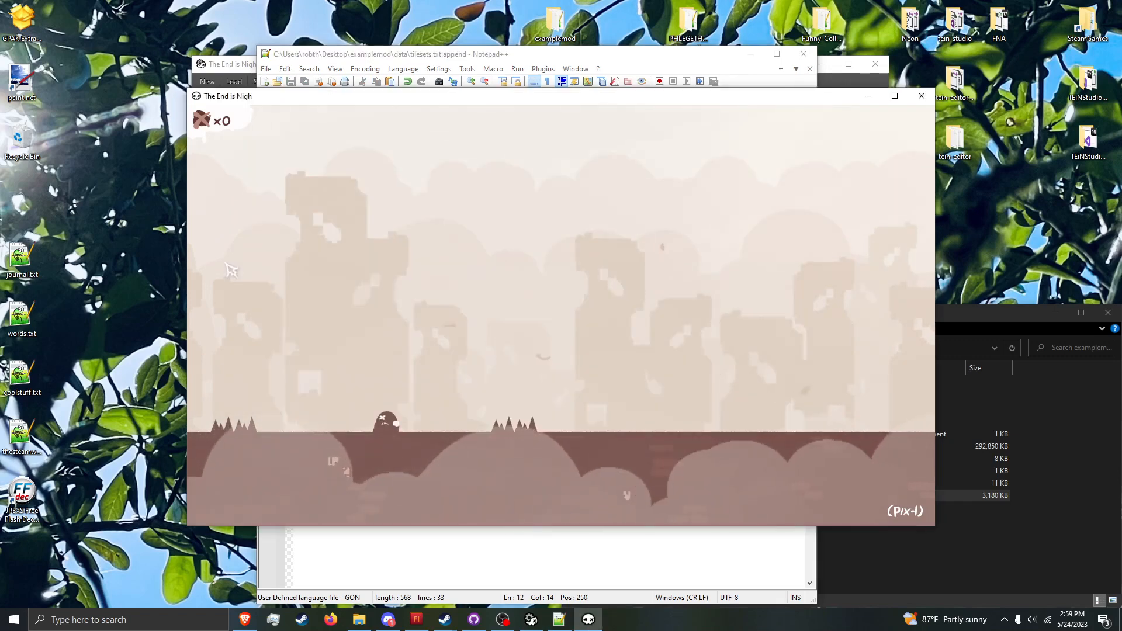
key("grave")
type("refresh_particles")
key("Return")
key("grave")
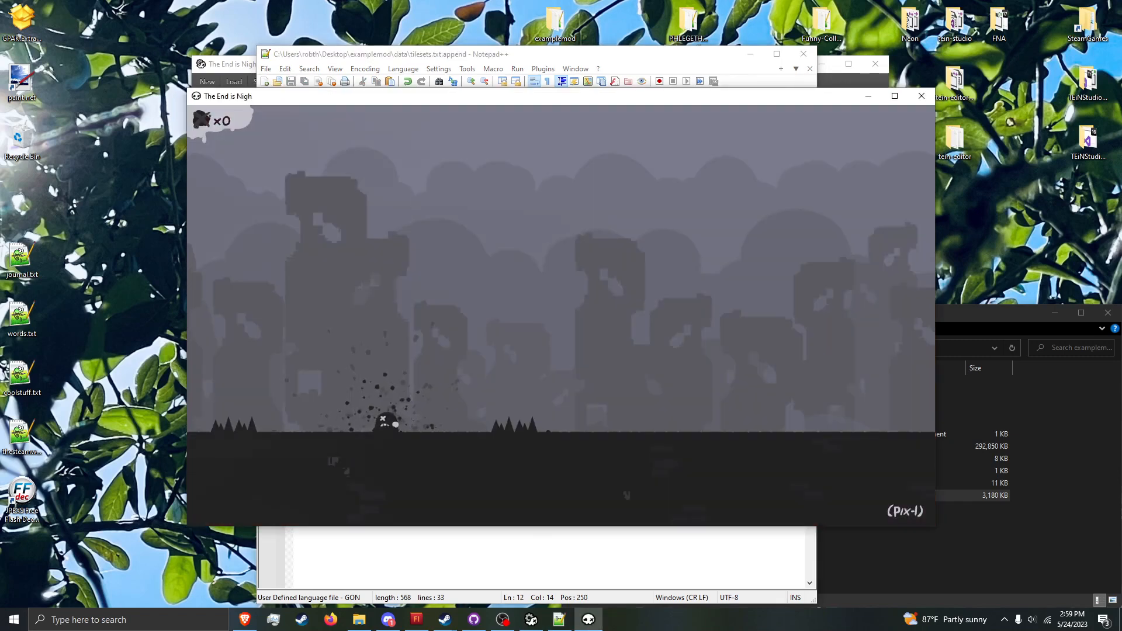
key("Right")
Step: Set palette to 3 in tilesets.txt.append, save it and run refresh_particles in the game to check the colours
left_click(440, 58)
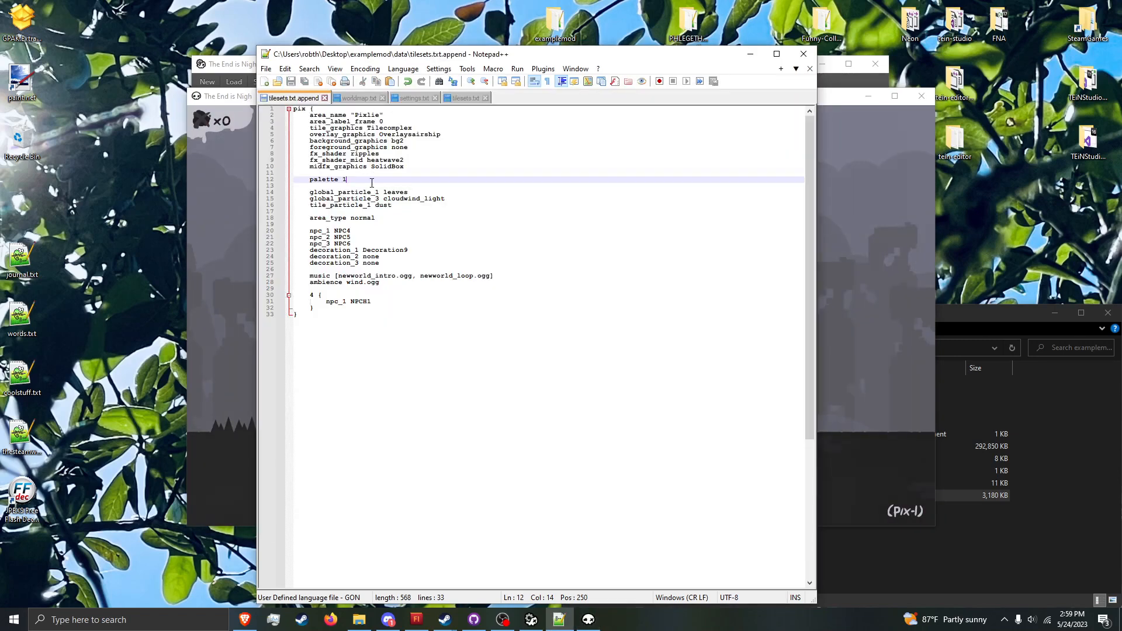
left_click(232, 242)
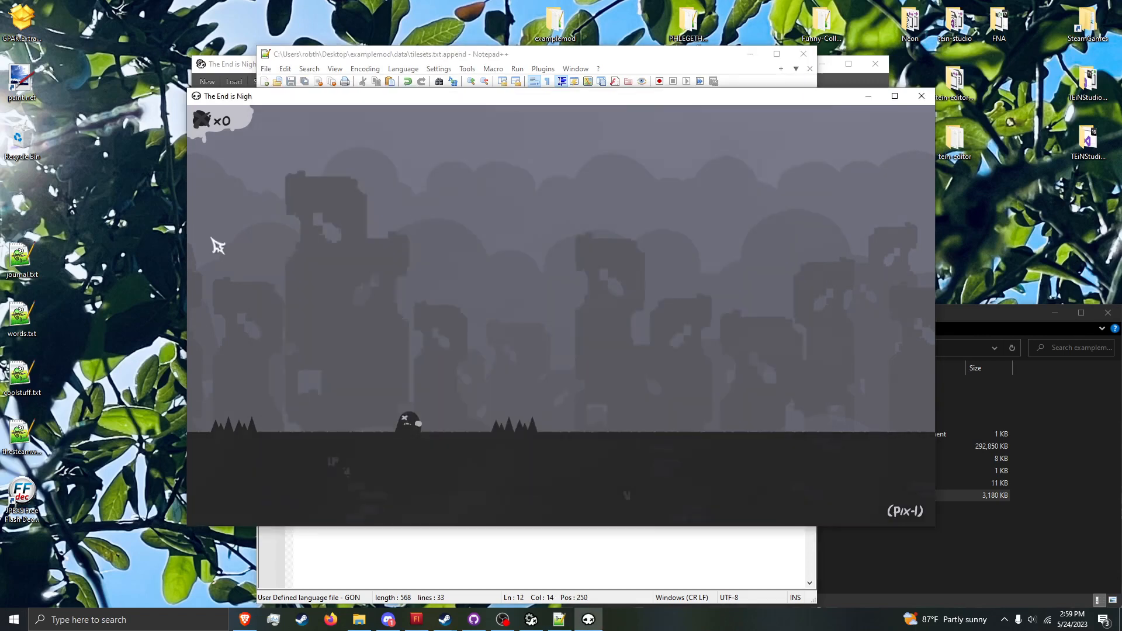
key("grave")
type("refresh_particles")
key("Return")
key("grave")
key("Left")
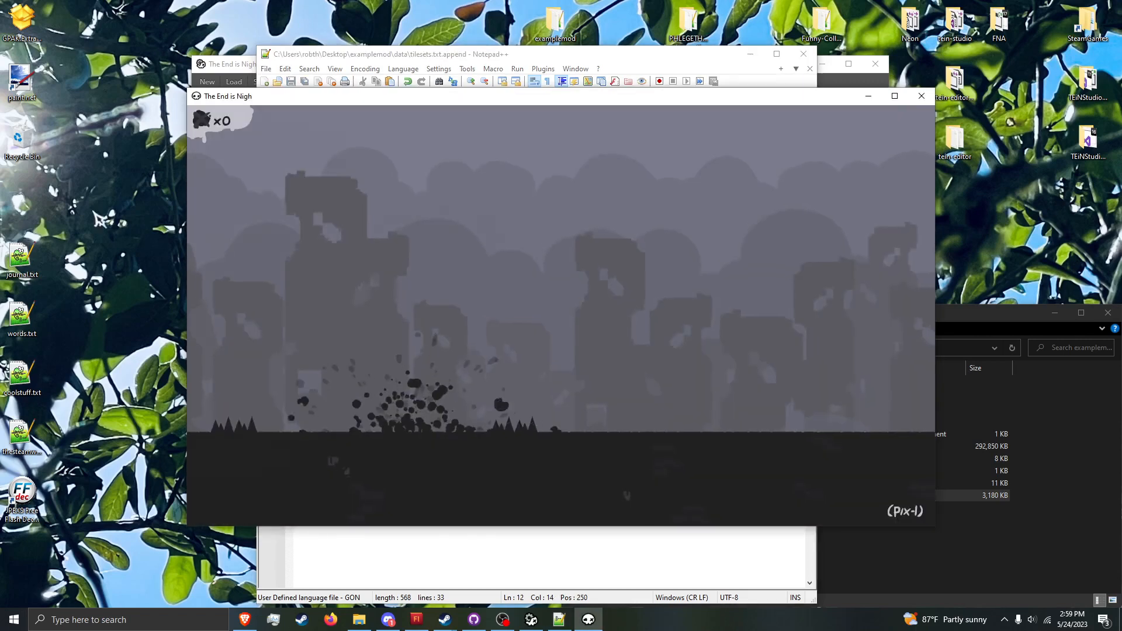
Step: Change the palette number again in tilesets.txt.append and rerun refresh_particles in the game, closing the console
left_click(386, 61)
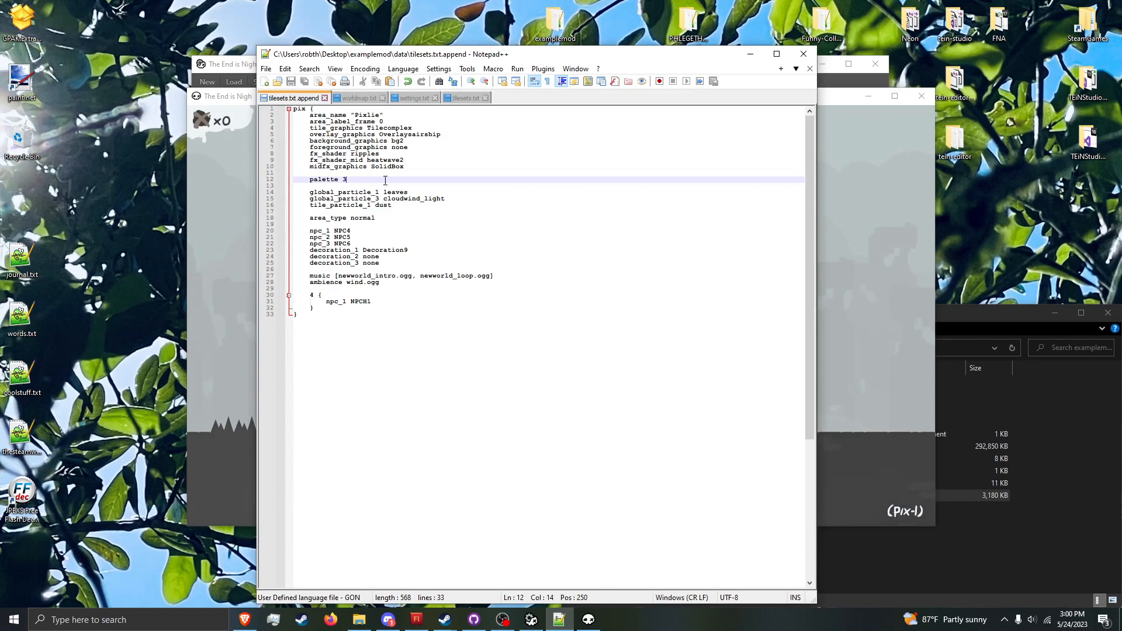
left_click(237, 234)
key("grave")
key("Up")
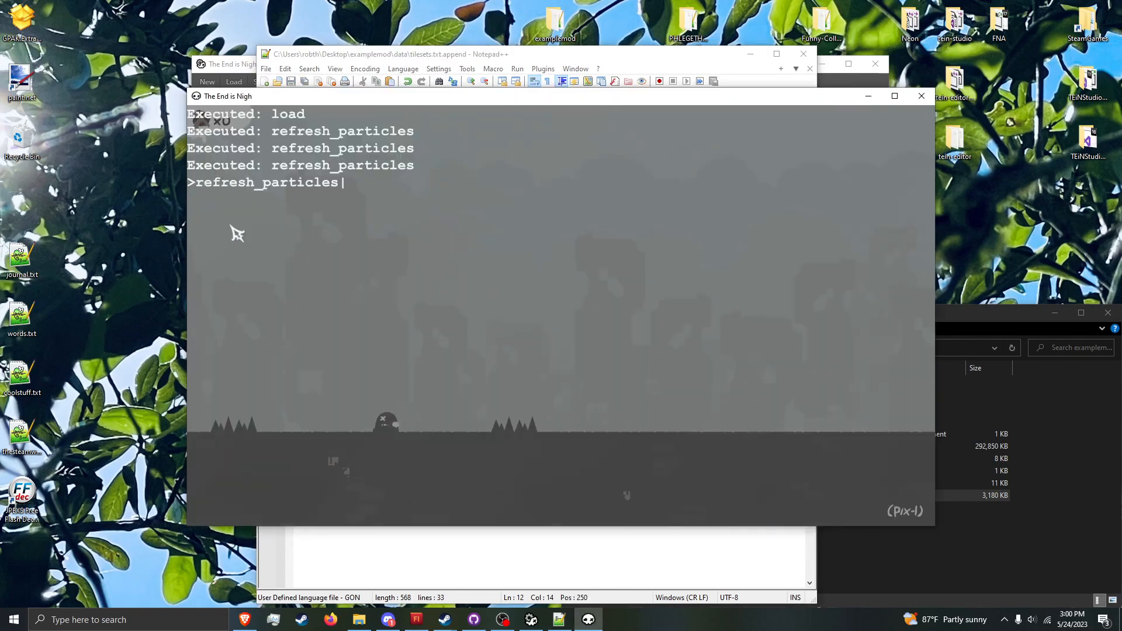
key("Return")
key("Escape")
key("Escape")
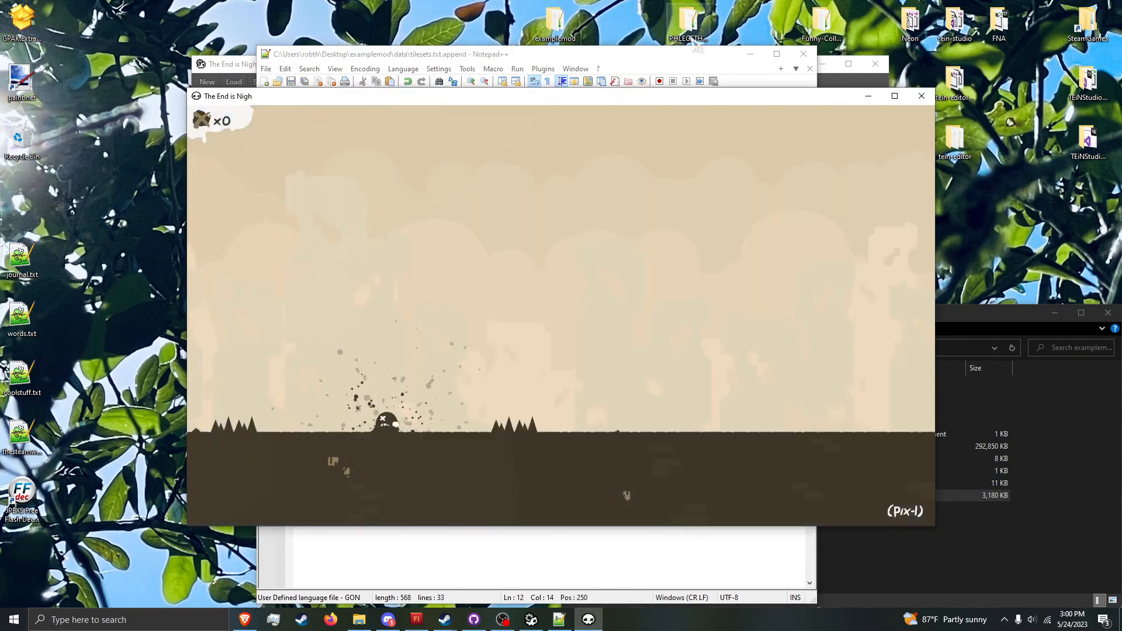
Step: Set palette to 5 in tilesets.txt.append, save it and apply it to the game with refresh_particles
left_click(661, 53)
key("BackSpace")
type("5")
key("ctrl+s")
left_click(236, 241)
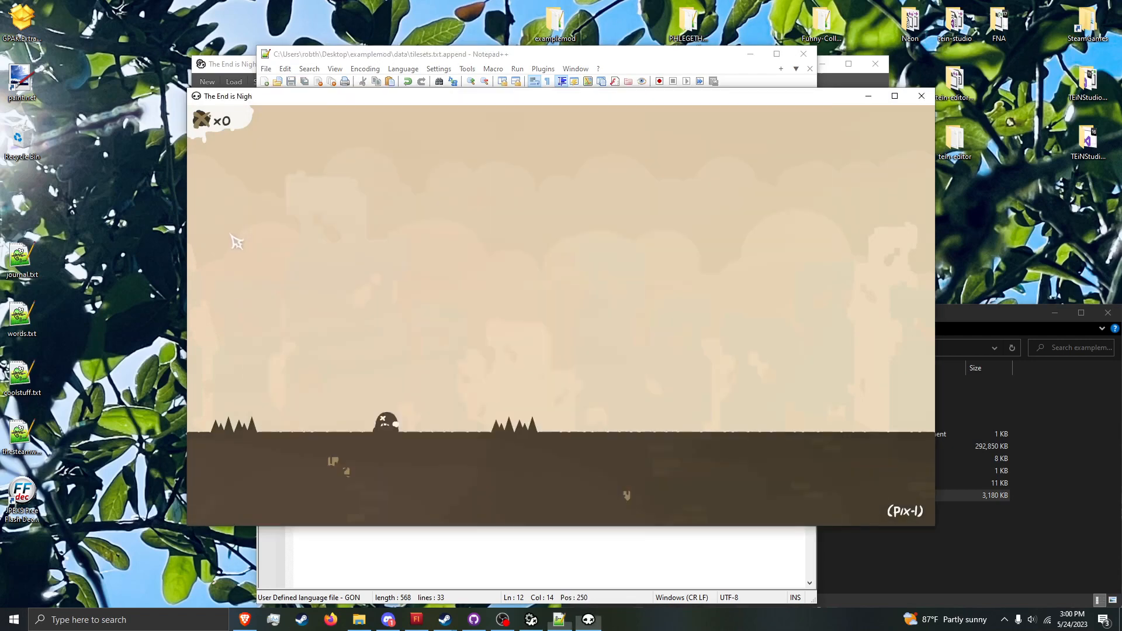
key("grave")
type("ref")
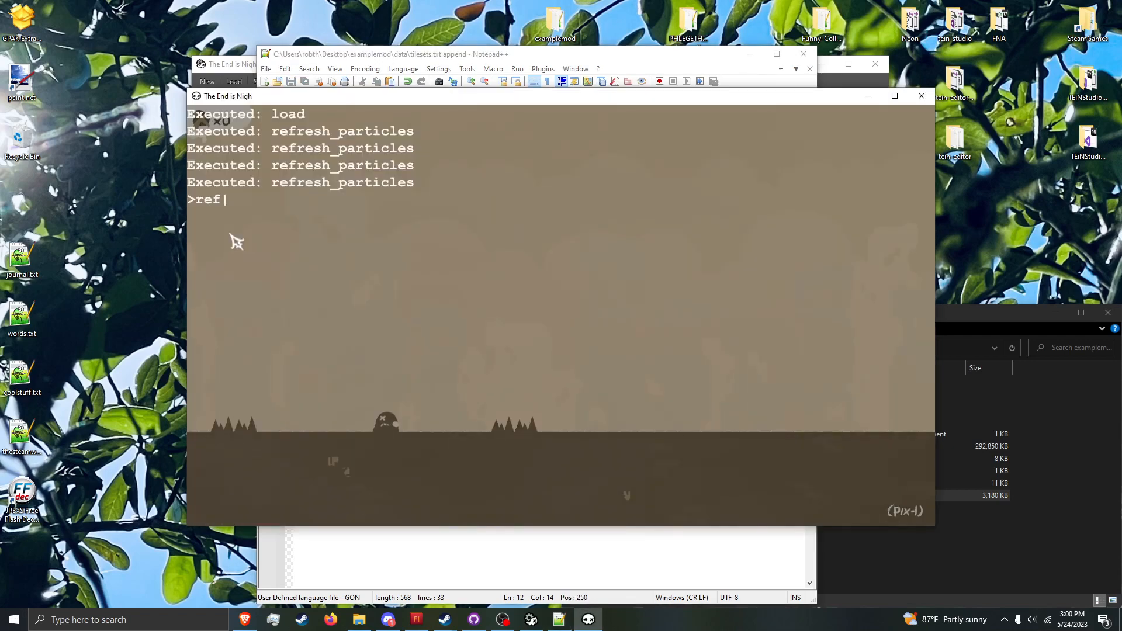
type("resh_particles")
key("Return")
key("grave")
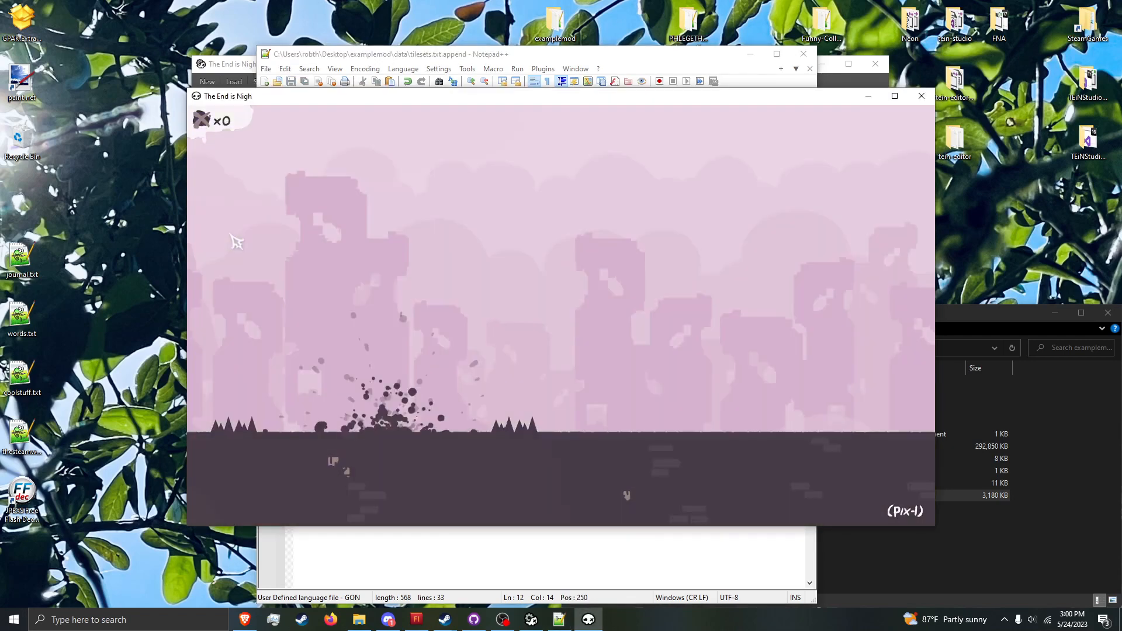
Step: Set palette to 6 in tilesets.txt.append, save it and apply it to the game with refresh_particles
left_click(457, 62)
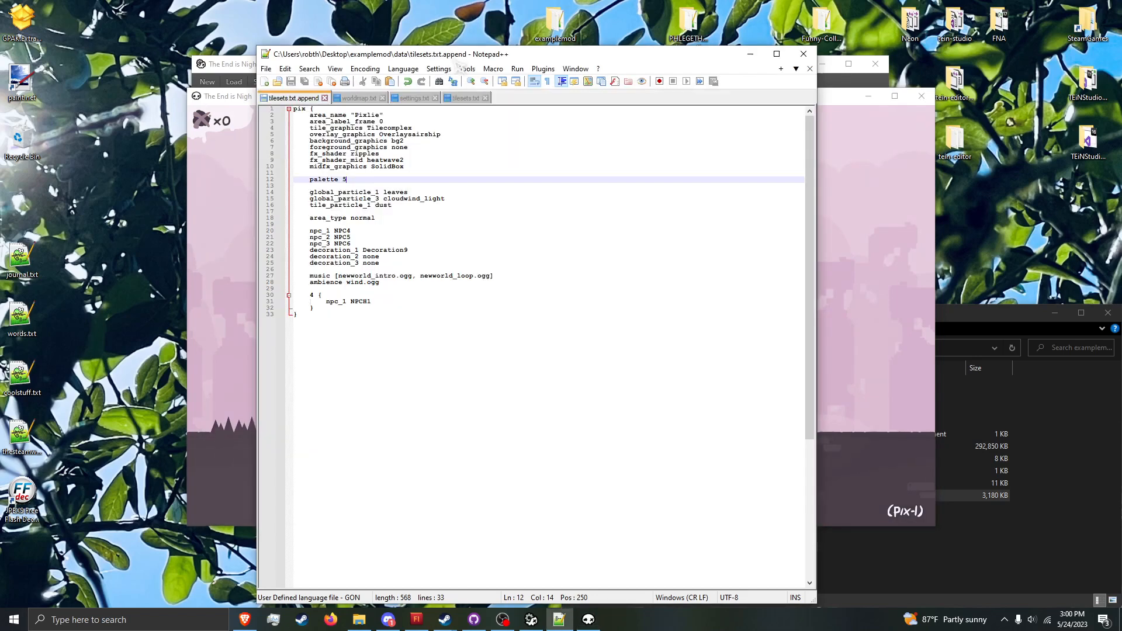
key("ctrl+s")
left_click(237, 217)
key("grave")
type("refresh_particles")
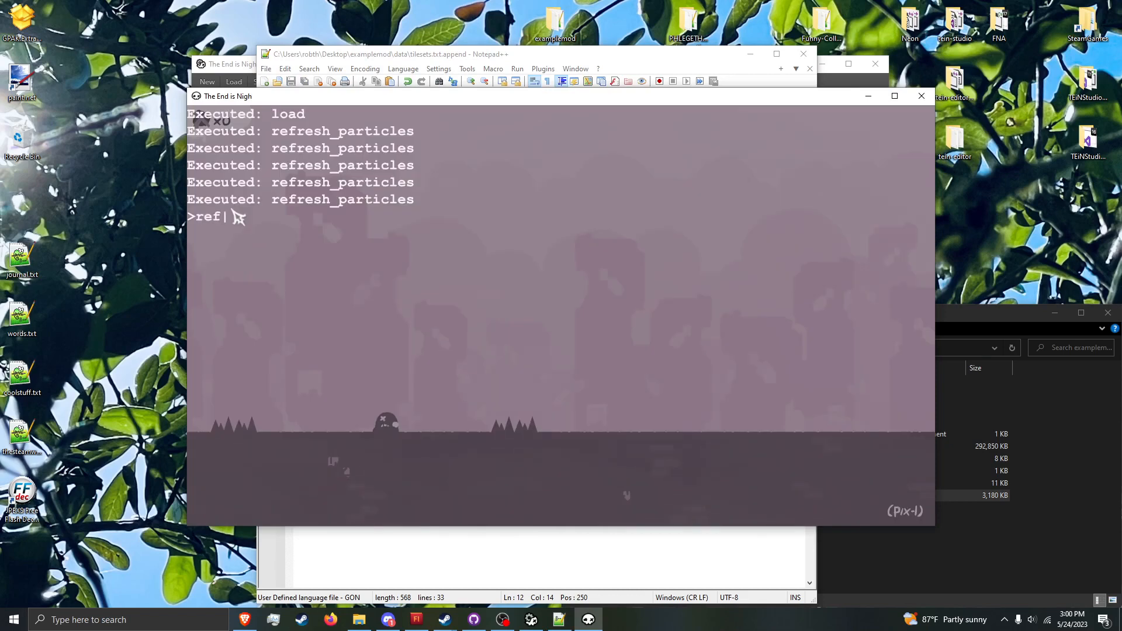
key("Return")
key("Escape")
key("Escape")
key("r")
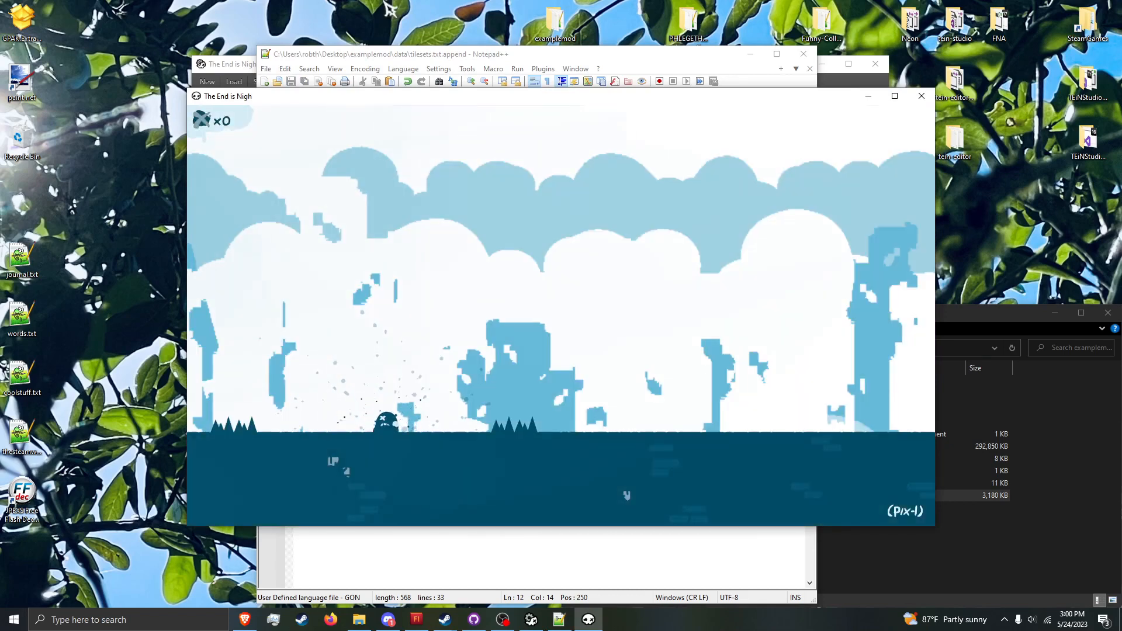
Step: Return palette to 3 in tilesets.txt.append and save the file
left_click(498, 57)
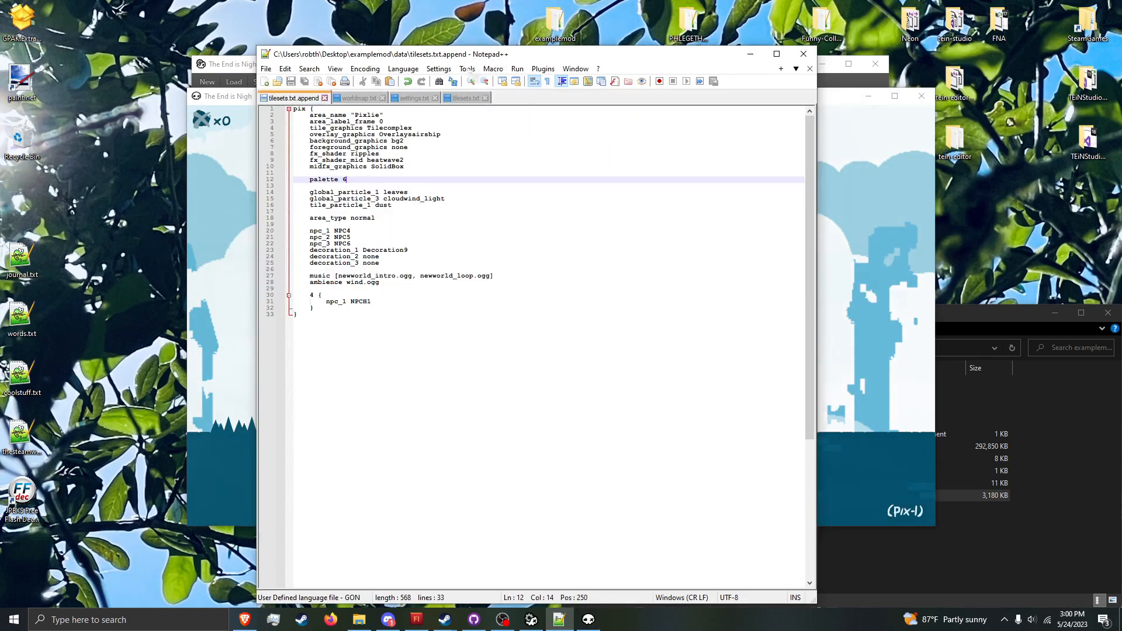
left_click(253, 197)
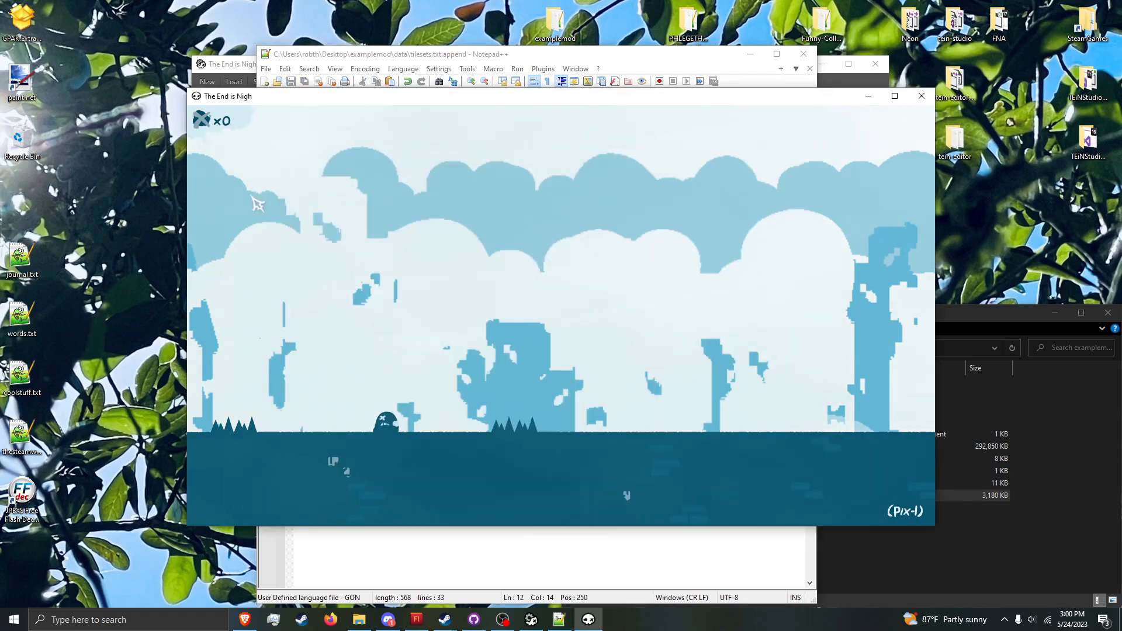
left_click(302, 68)
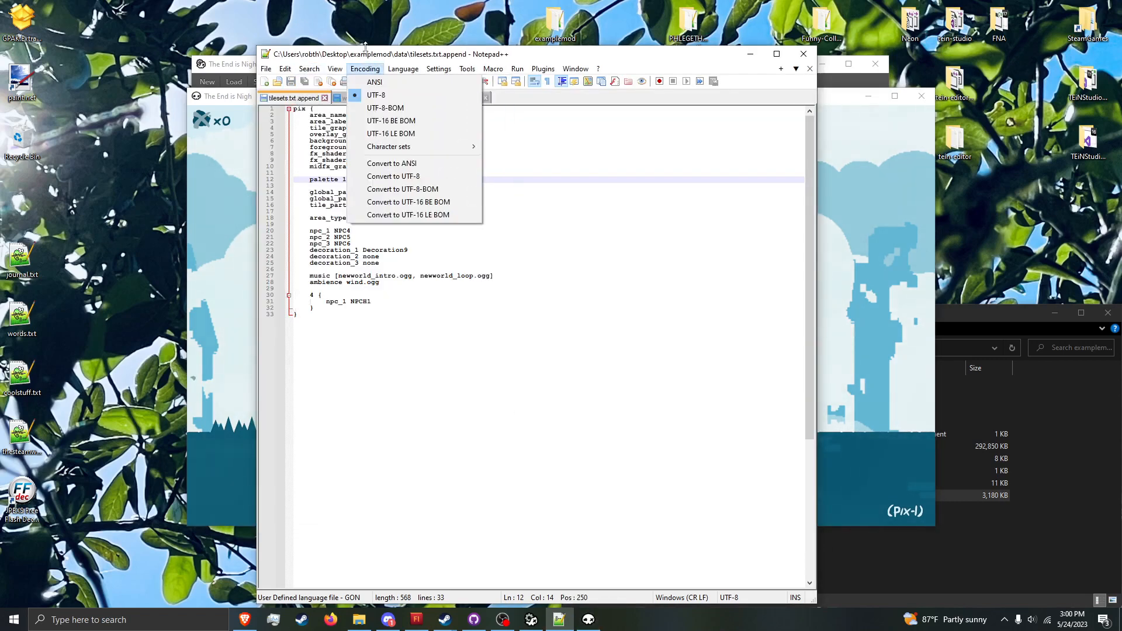
left_click(378, 183)
key("BackSpace")
type("3")
key("ctrl+s")
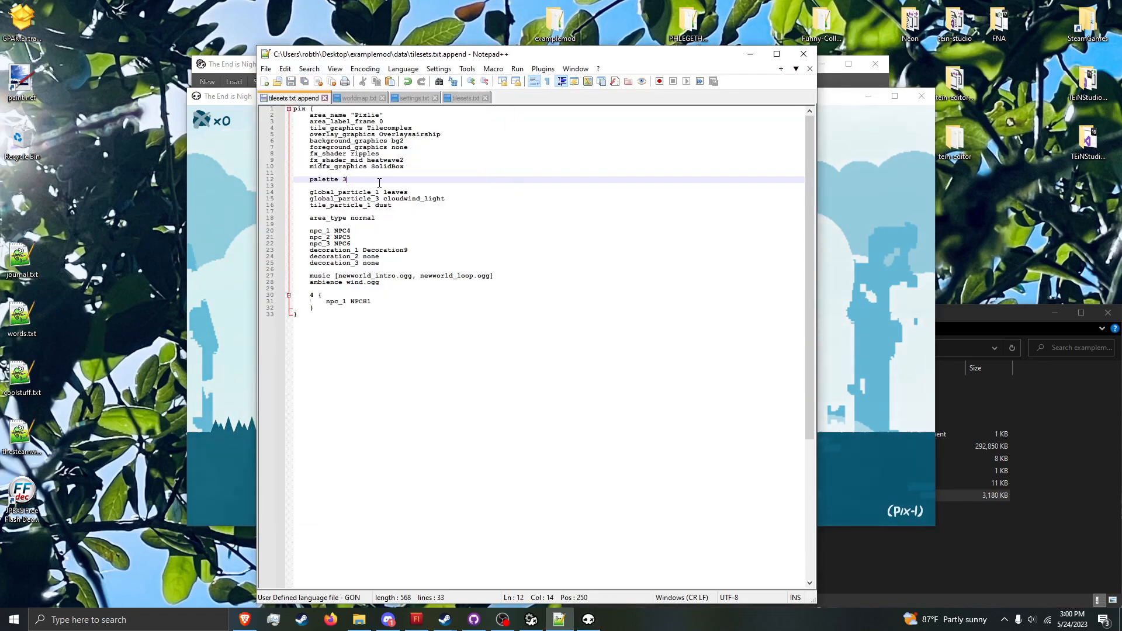
Step: Run refresh_particles in the game's debug console and resume play to show pix-1 in palette 3
left_click(242, 249)
key("grave")
type("refresh_particles")
key("Return")
key("Escape")
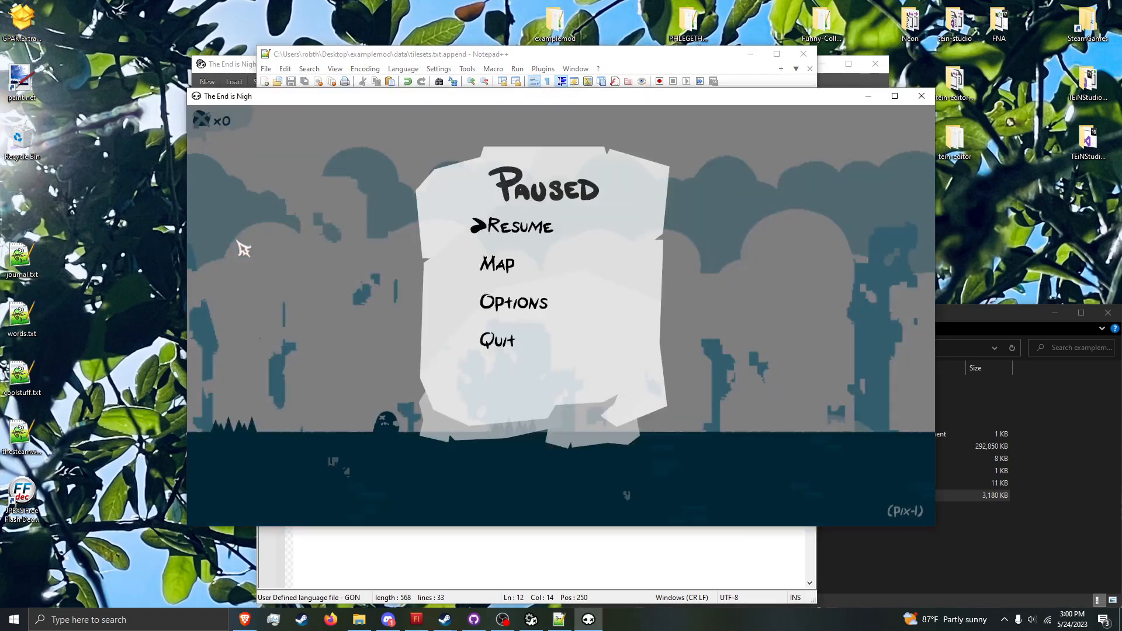
key("Escape")
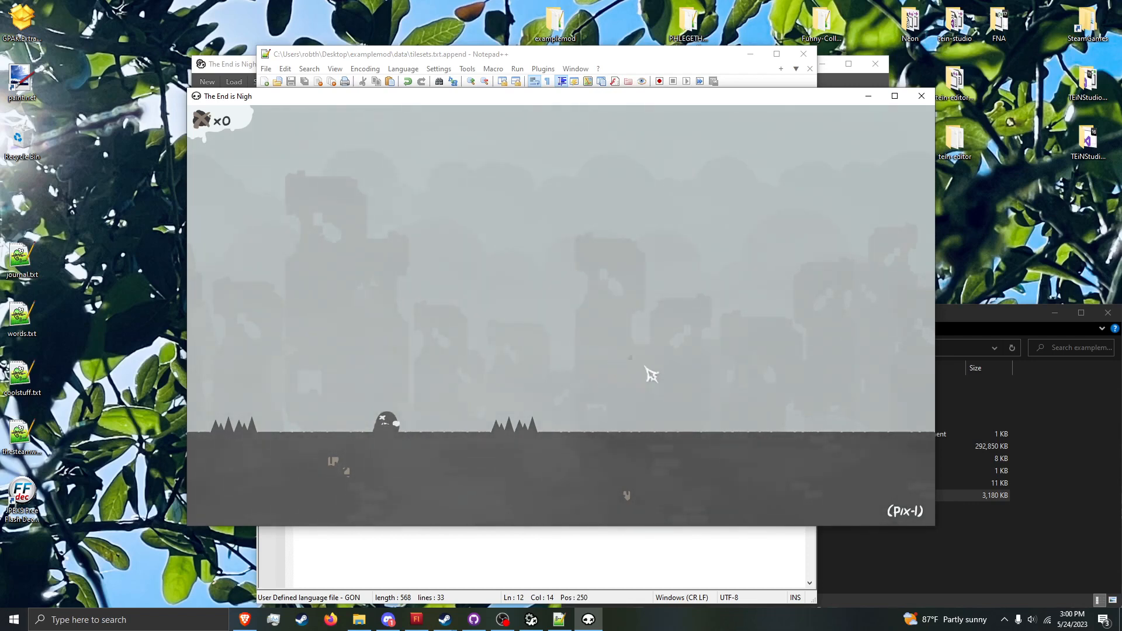
Step: Examine the global_particle_1 leaves and global_particle_3 cloudwind_light settings in tilesets.txt.append, and return to the game to view those particles
left_click(643, 64)
left_click_drag(384, 193, 454, 193)
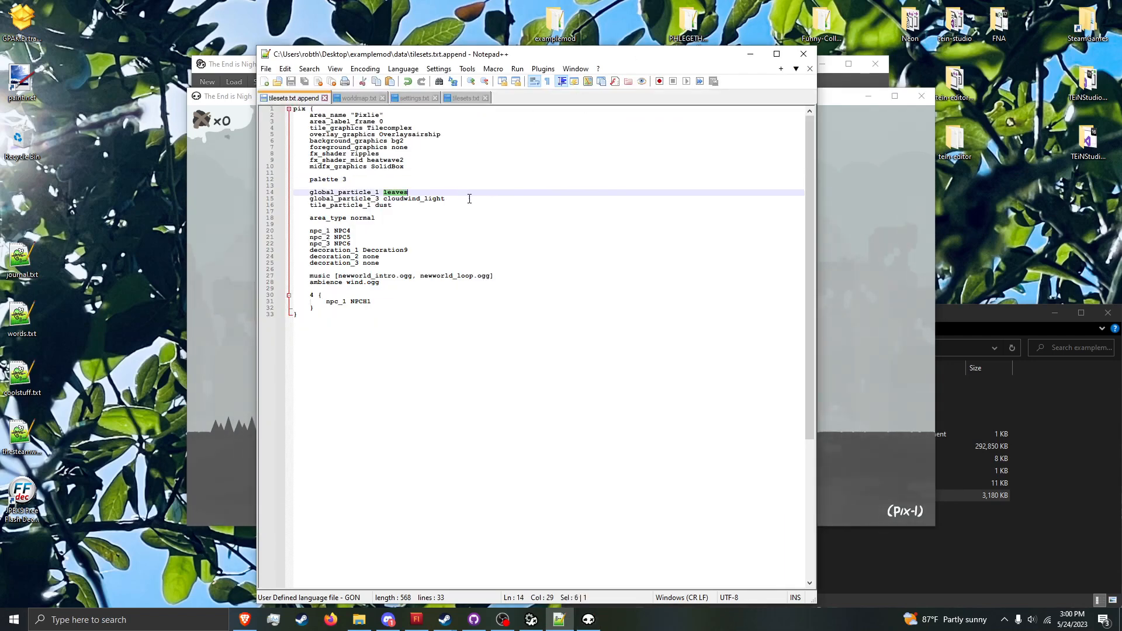
double_click(469, 199)
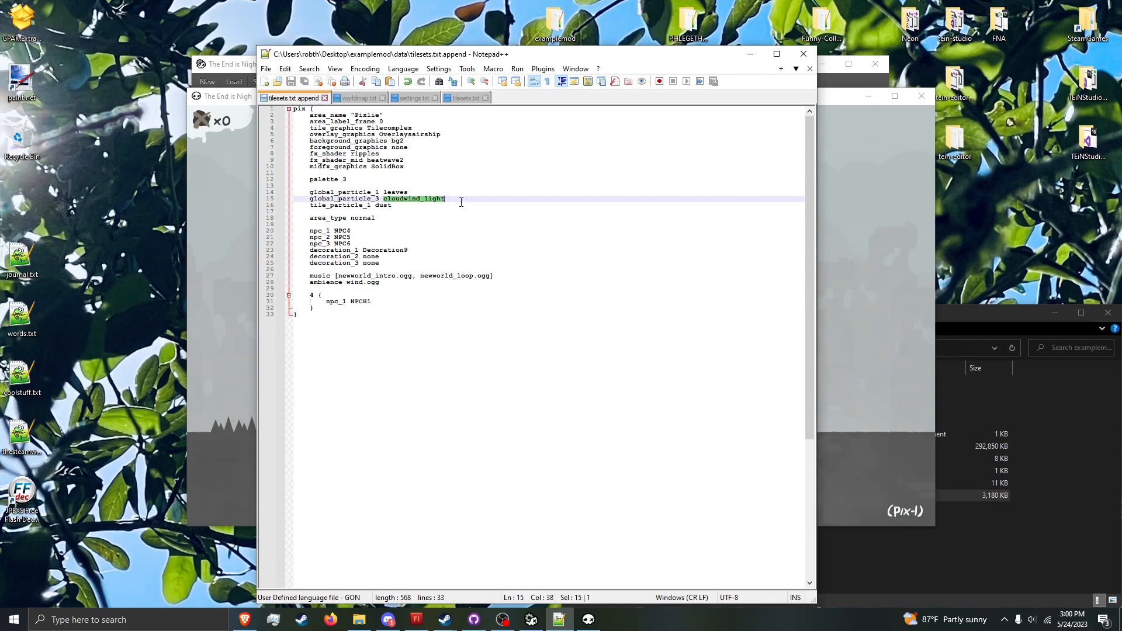
left_click(221, 269)
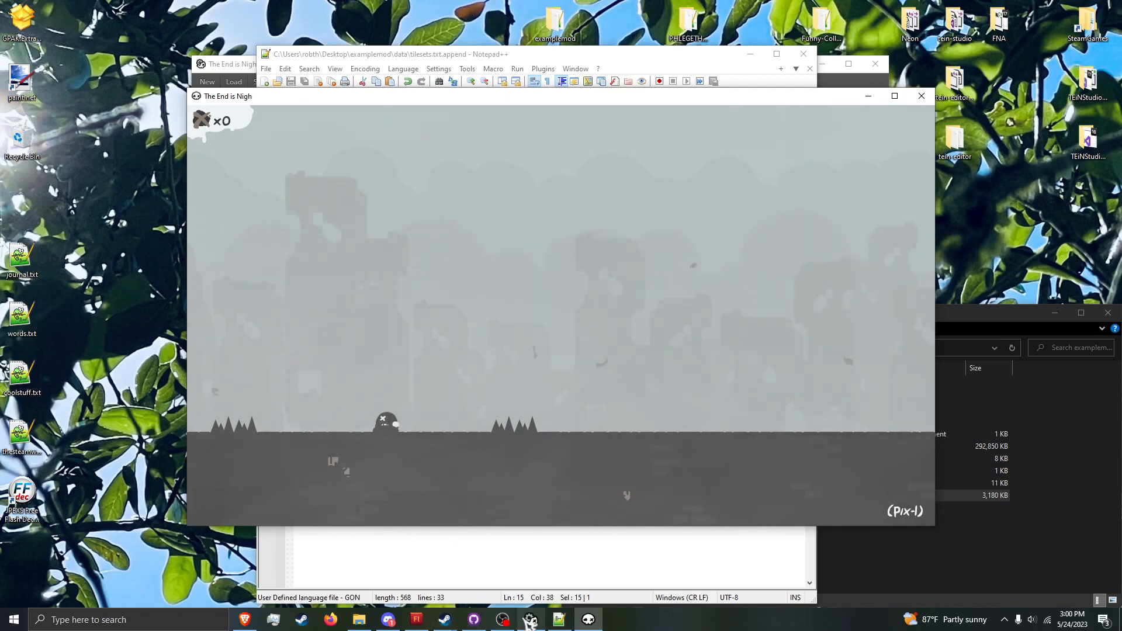
Step: Add a flat platform and a stepped platform in the air of pix-1, save the level and reload it in the game
left_click(530, 622)
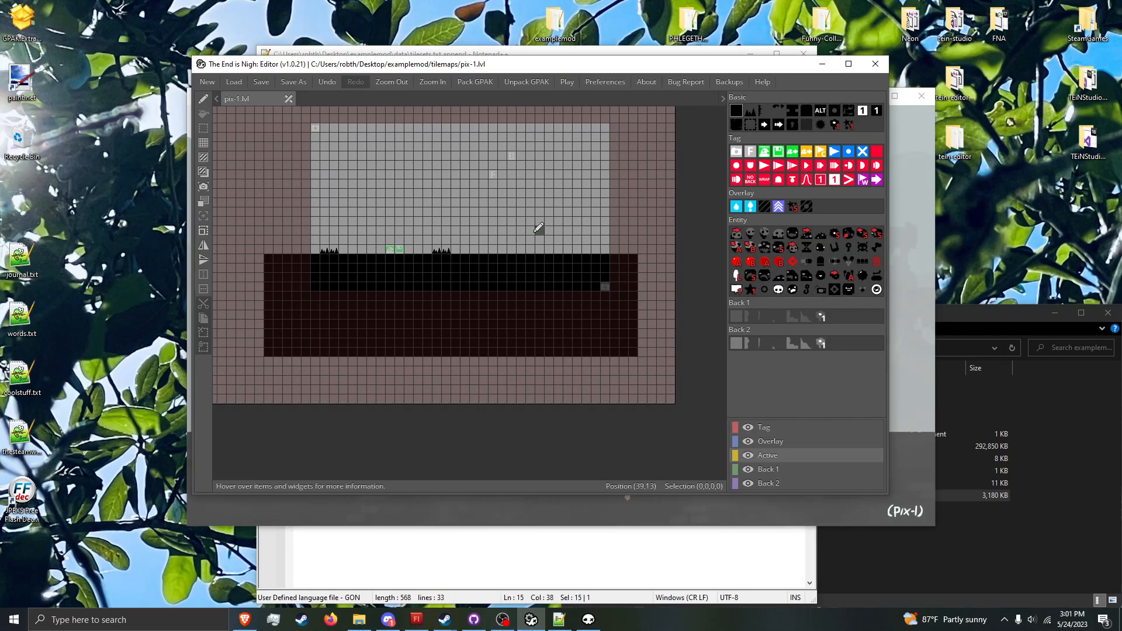
left_click_drag(343, 156, 399, 156)
left_click_drag(483, 202, 539, 184)
key("ctrl+s")
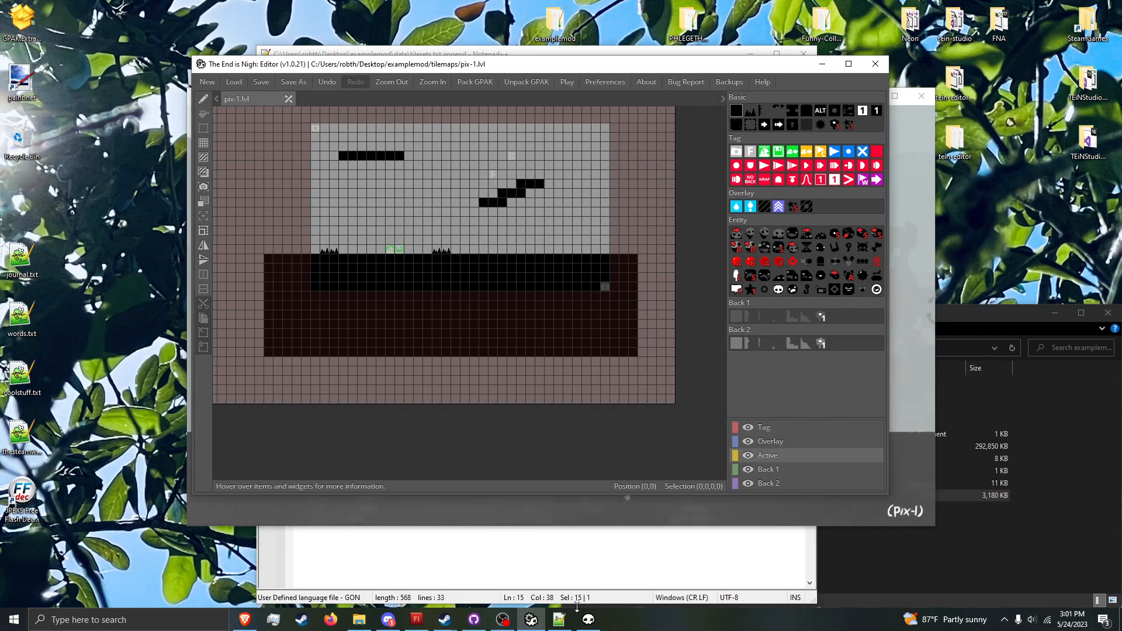
left_click(588, 620)
key("r")
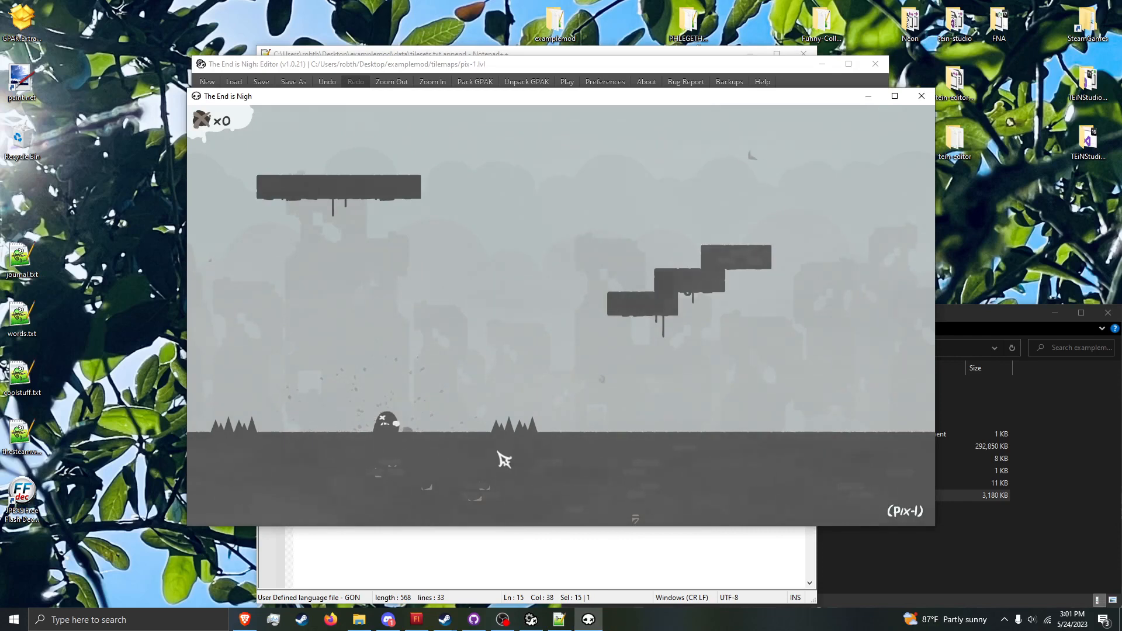
Step: Place Particle Emitter tiles in the open air of pix-1, save the level and reload it in the game
left_click(559, 619)
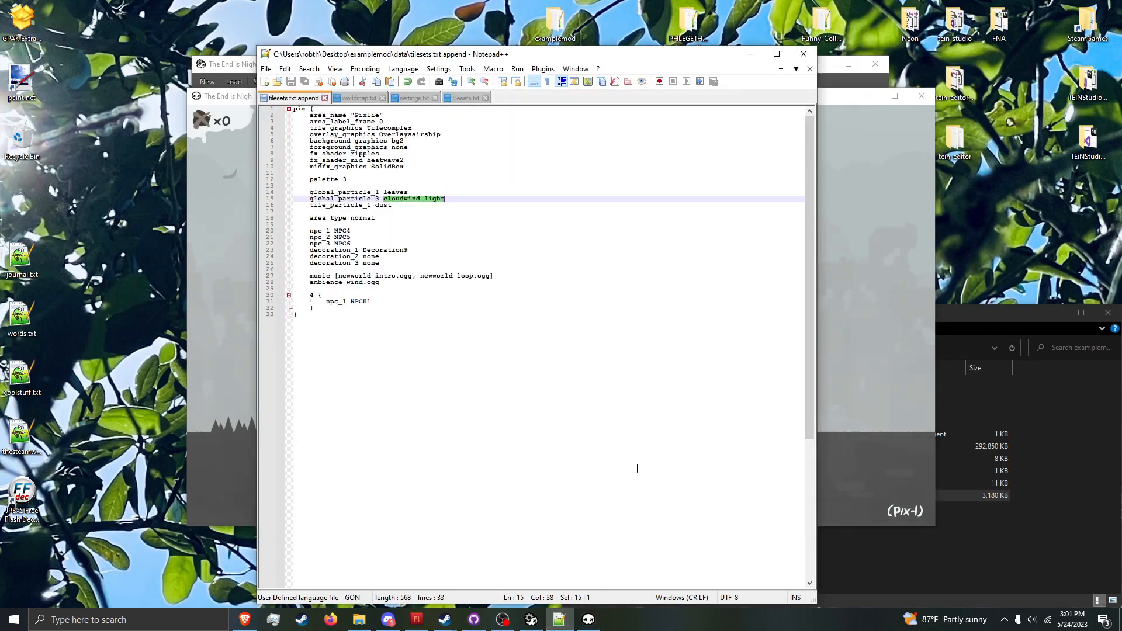
left_click(587, 619)
left_click(532, 620)
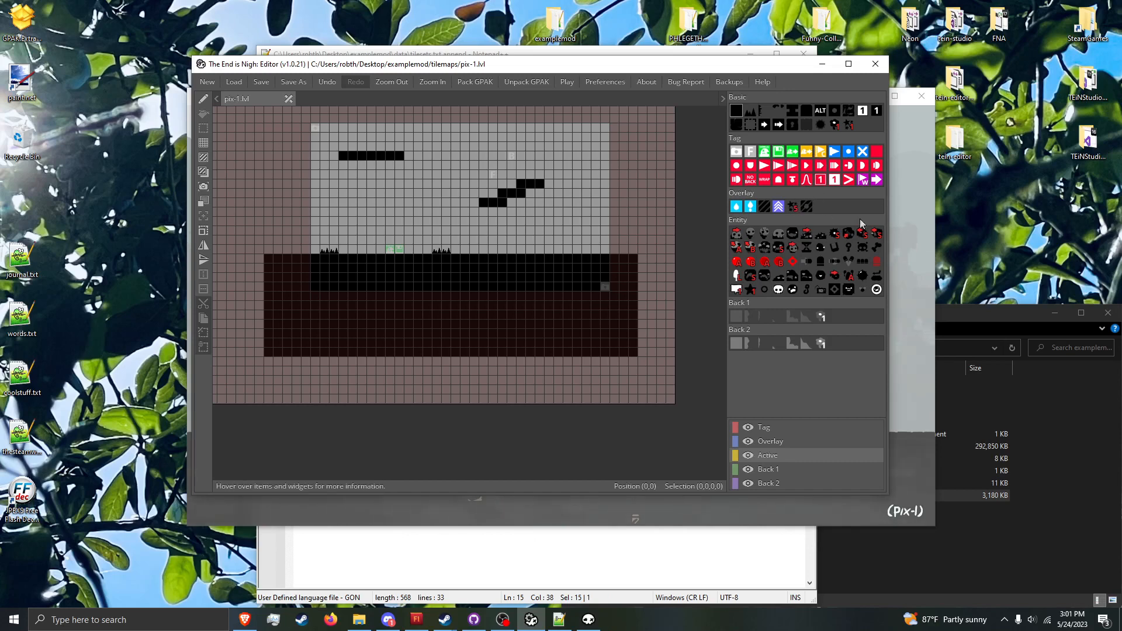
left_click(847, 125)
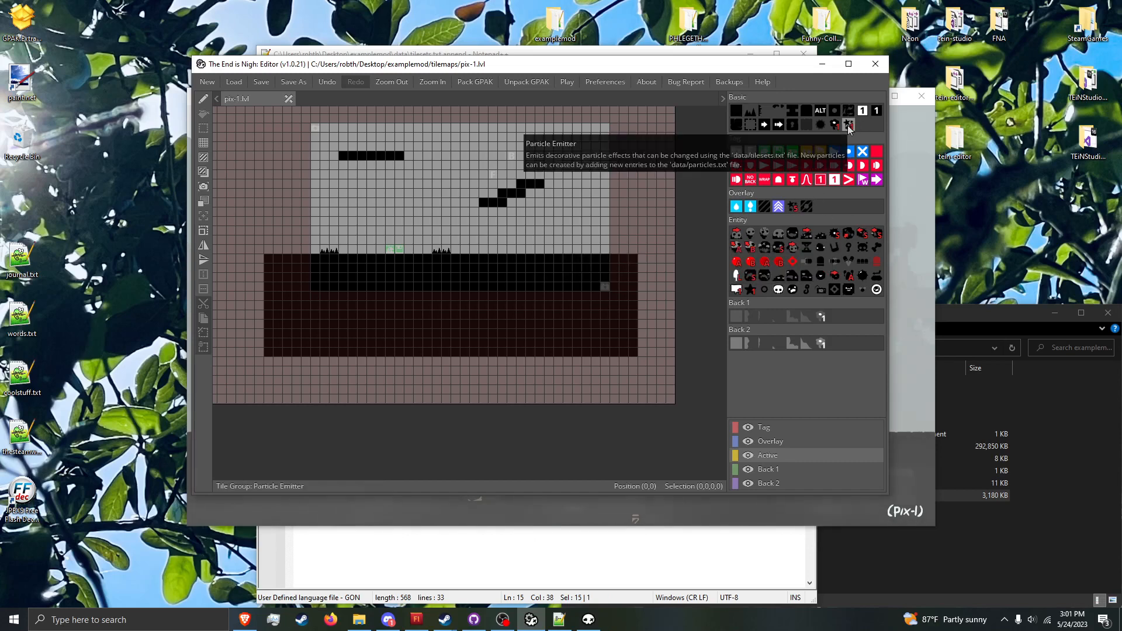
key("ctrl+s")
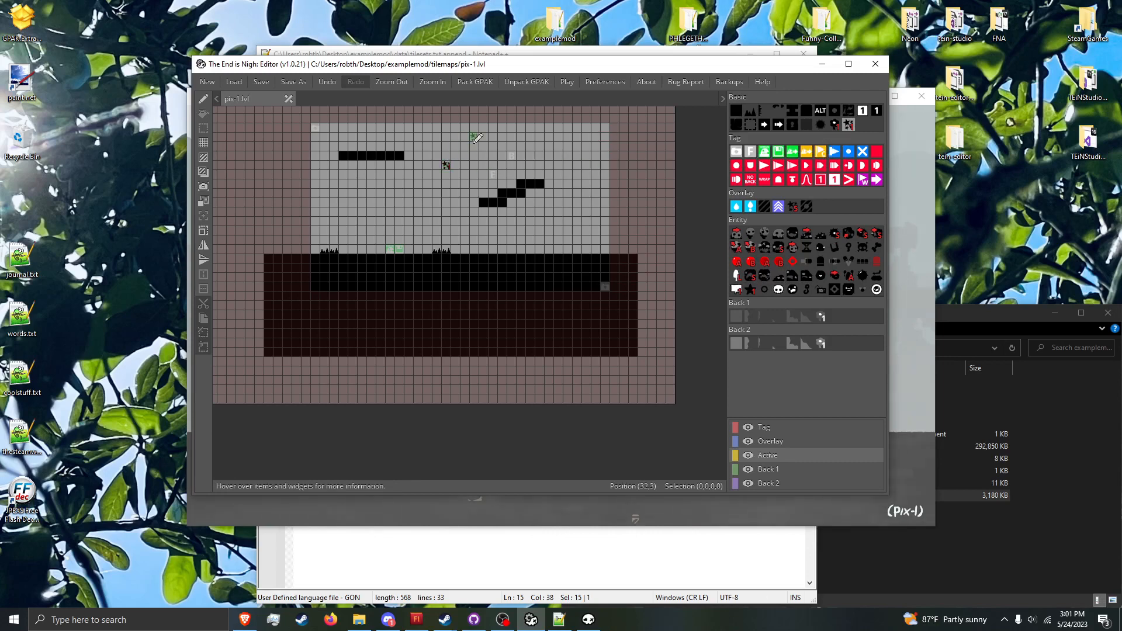
left_click(589, 620)
key("r")
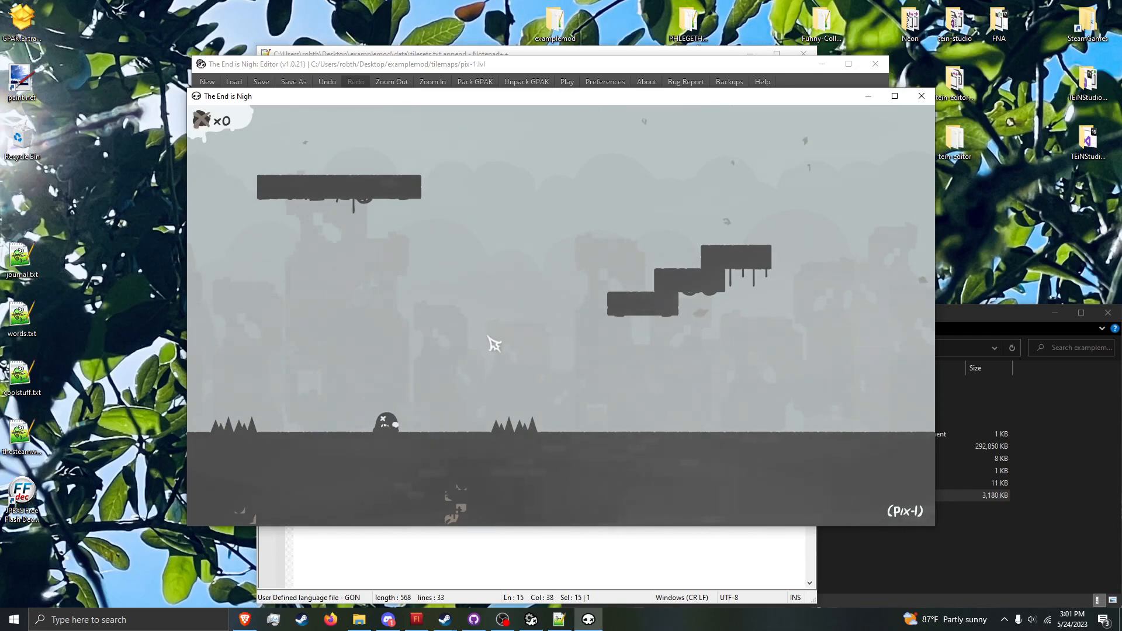
Step: Paint many more Particle Emitter tiles across the middle of pix-1 and view the level in the game
left_click(642, 53)
left_click(531, 619)
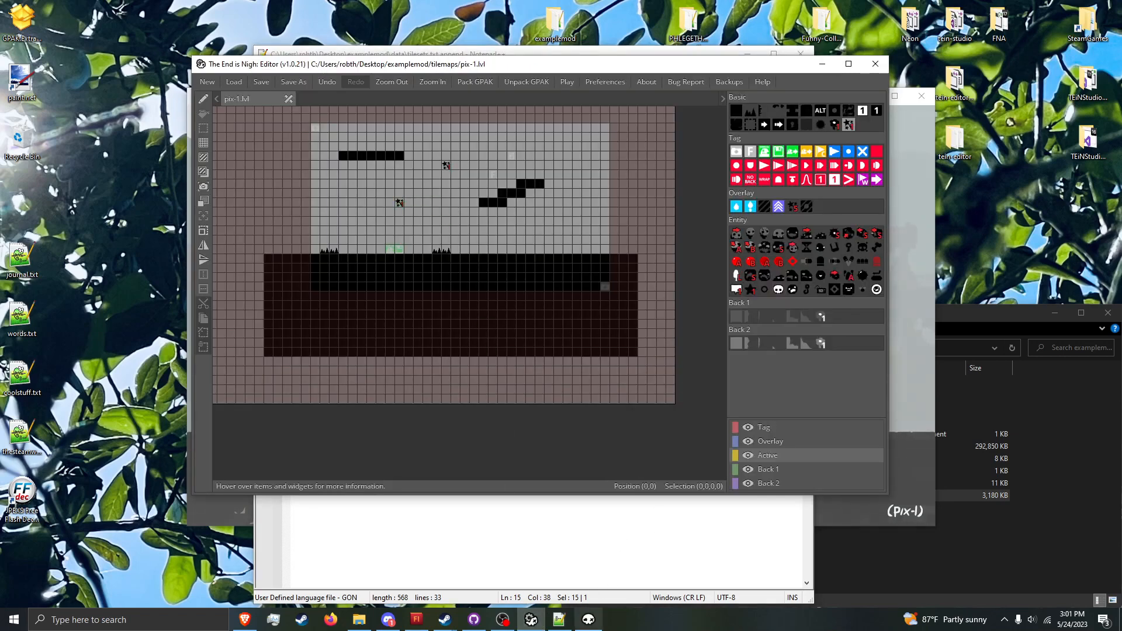
left_click(588, 619)
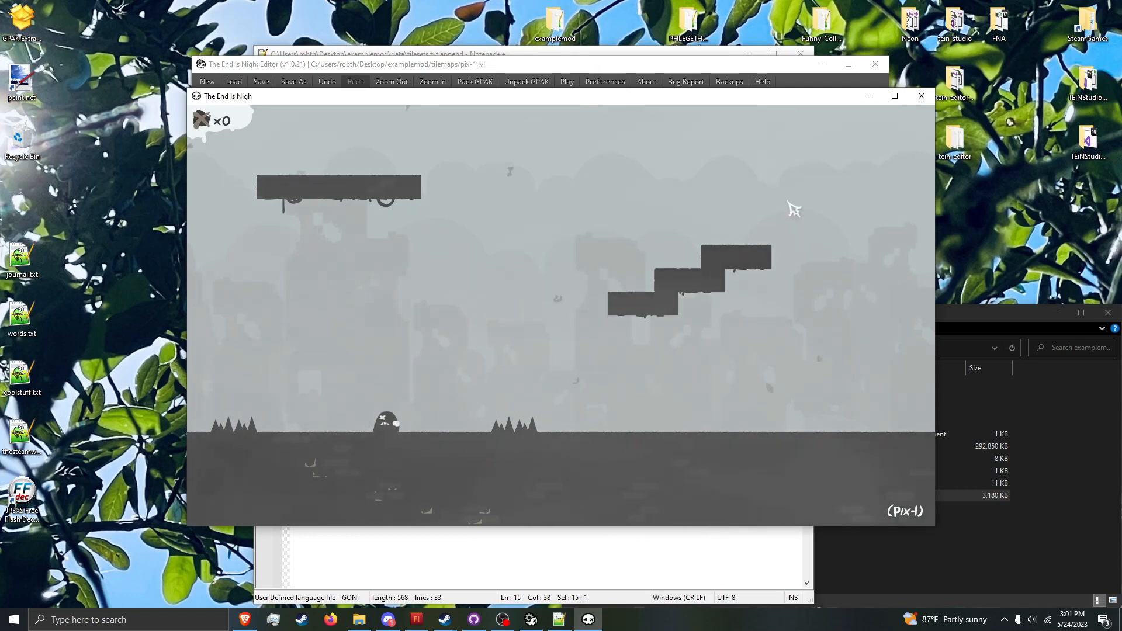
left_click(868, 96)
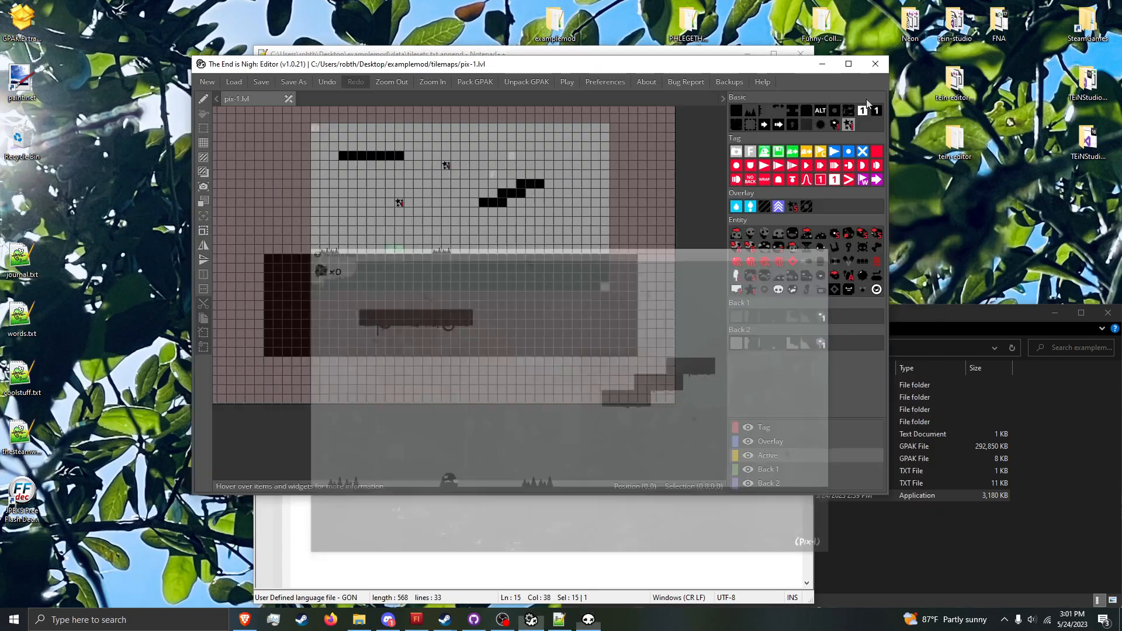
mouse_move(352, 164)
left_mouse_down()
mouse_move(330, 199)
mouse_move(409, 193)
mouse_move(363, 219)
mouse_move(407, 207)
left_mouse_up()
left_click(590, 618)
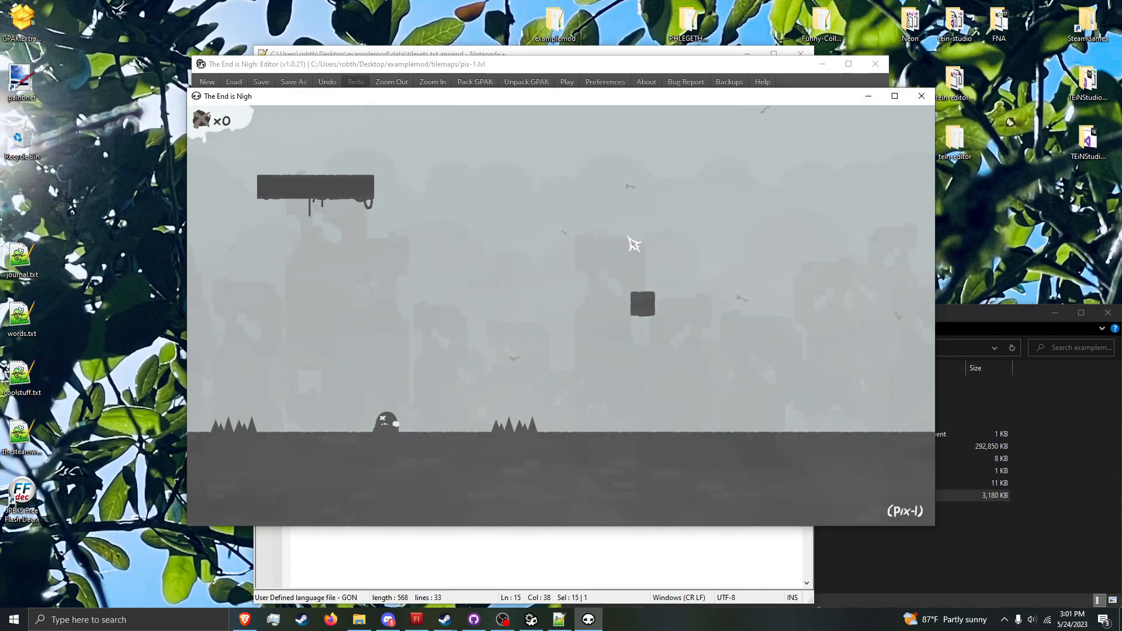
Step: Erase all particle emitters and the leftover block of the stepped platform from pix-1, and save the level
left_click(921, 95)
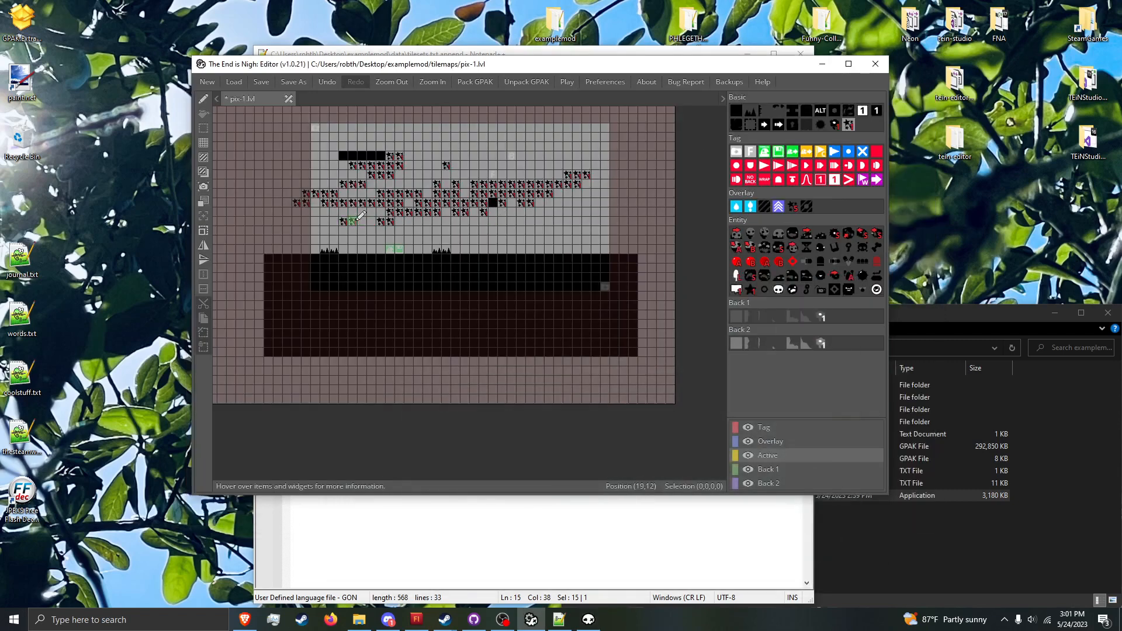
mouse_move(357, 221)
right_mouse_down()
mouse_move(384, 211)
mouse_move(336, 195)
mouse_move(401, 156)
mouse_move(402, 194)
mouse_move(563, 186)
mouse_move(458, 211)
mouse_move(463, 191)
right_mouse_up()
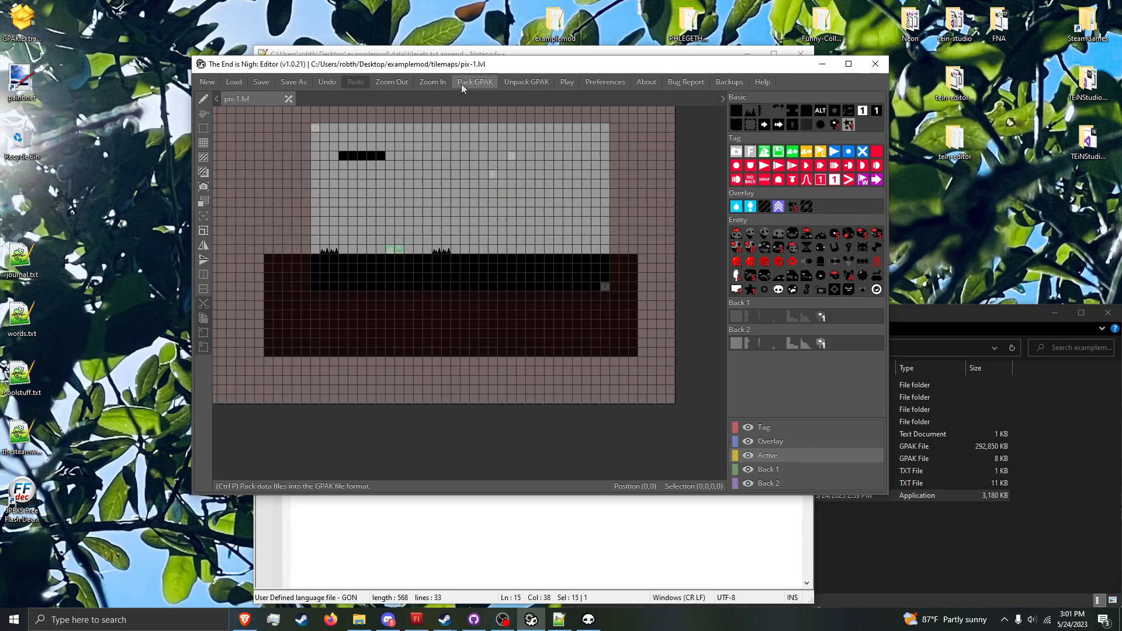
Step: Try area_type dark and cart for the pix tileset in tilesets.txt.append
key("alt+Tab")
left_click(419, 205)
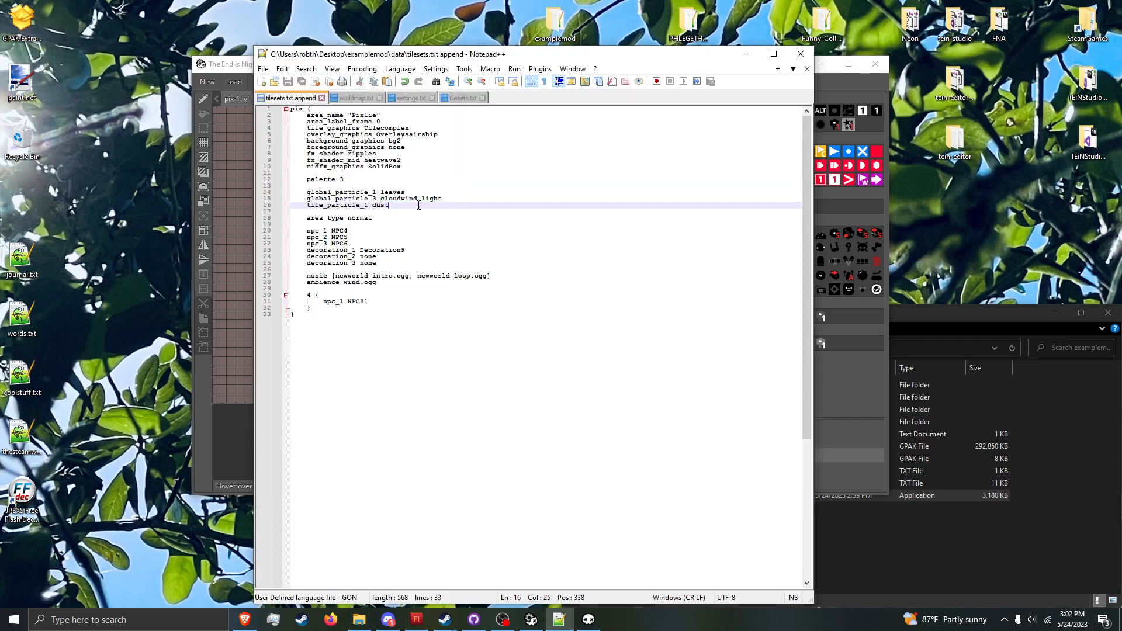
double_click(373, 218)
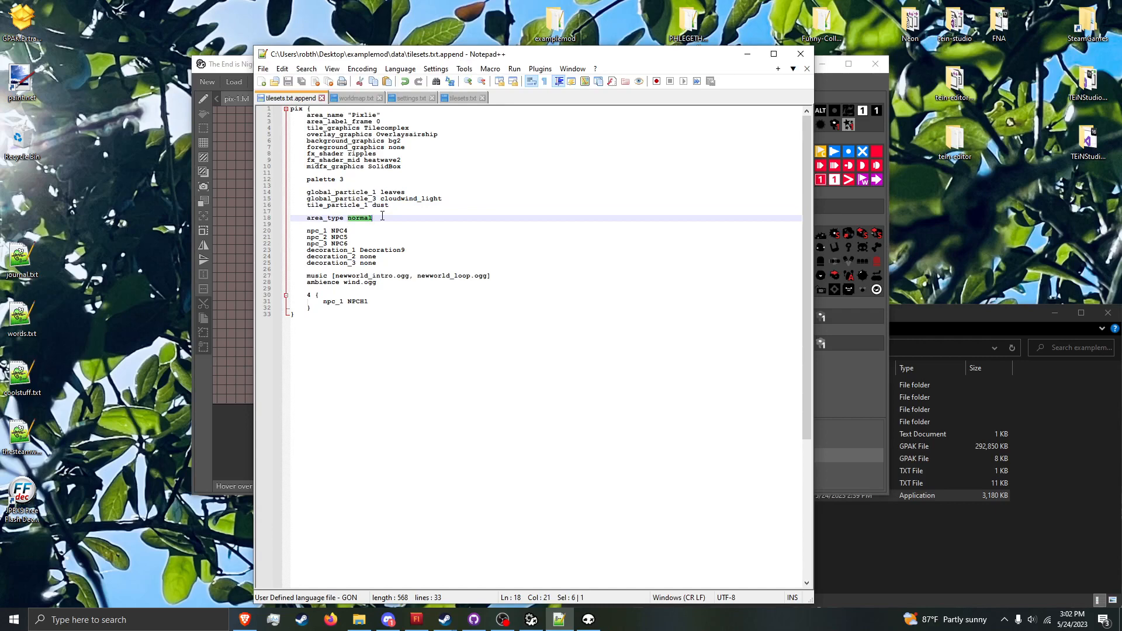
type("dark")
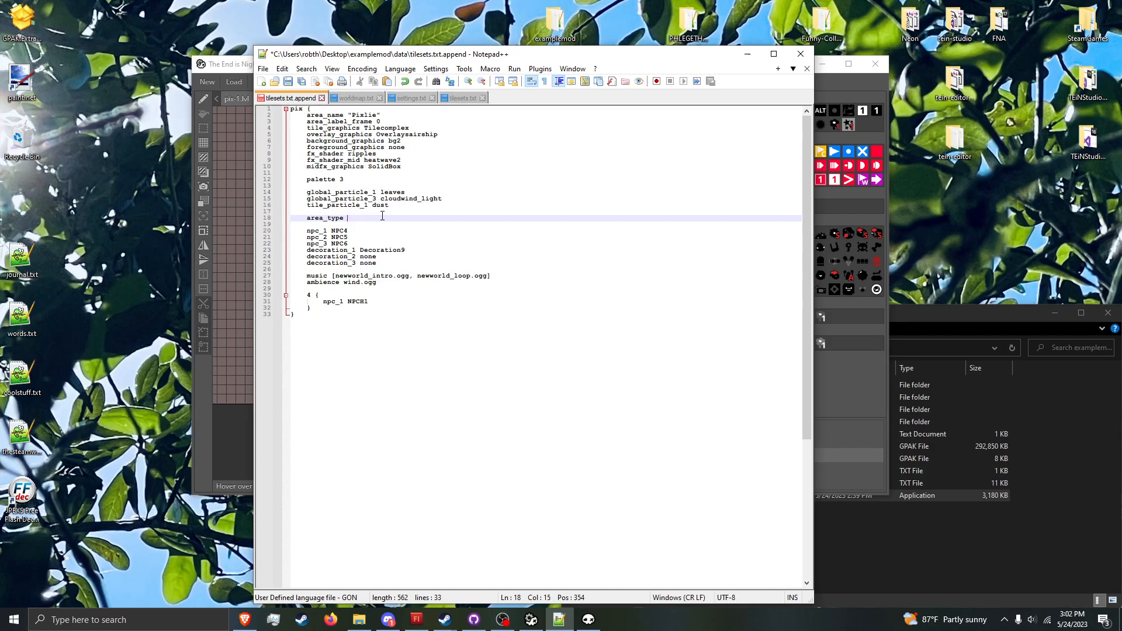
type("caart")
Step: Examine the area_type values used by the retro and glitch areas in the game's original tilesets.txt
left_click(464, 99)
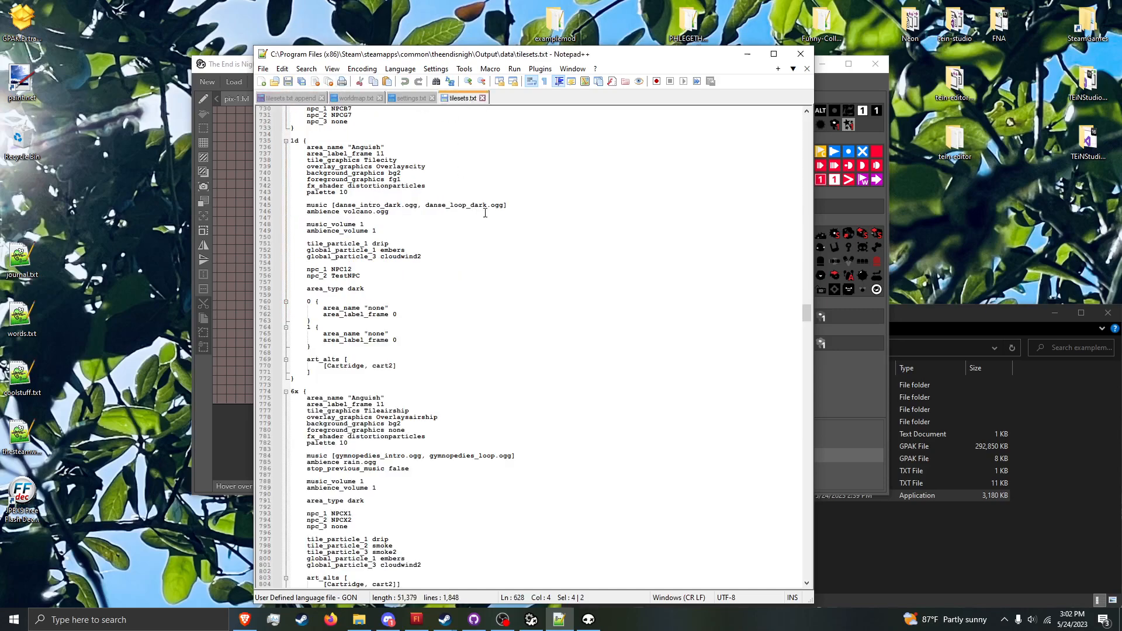
left_click_drag(807, 313, 789, 137)
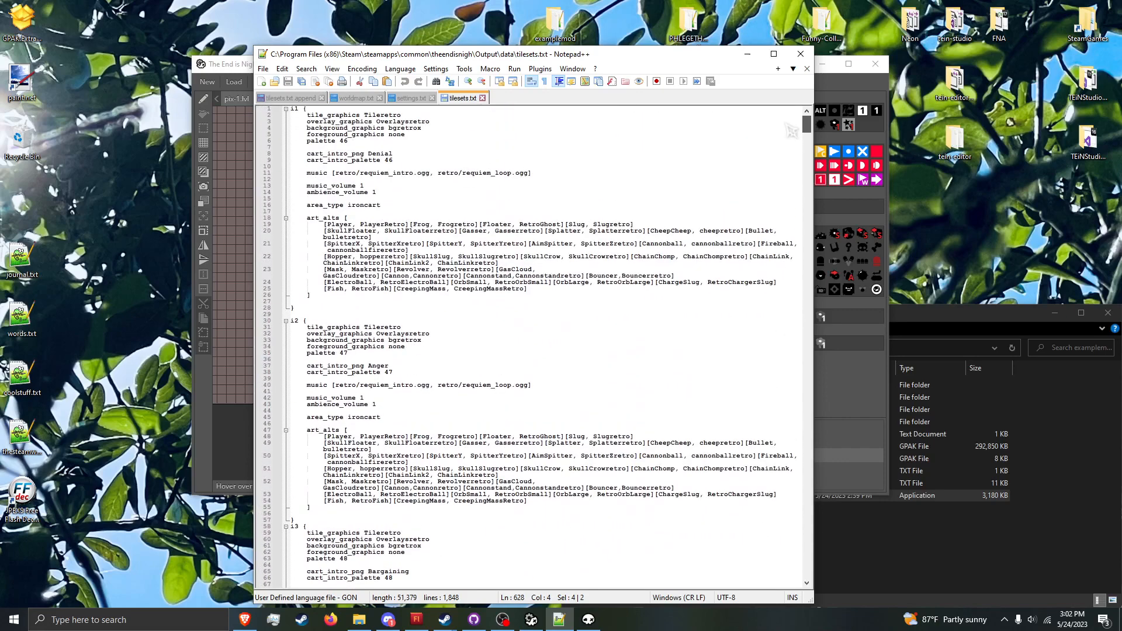
left_click_drag(806, 124, 804, 257)
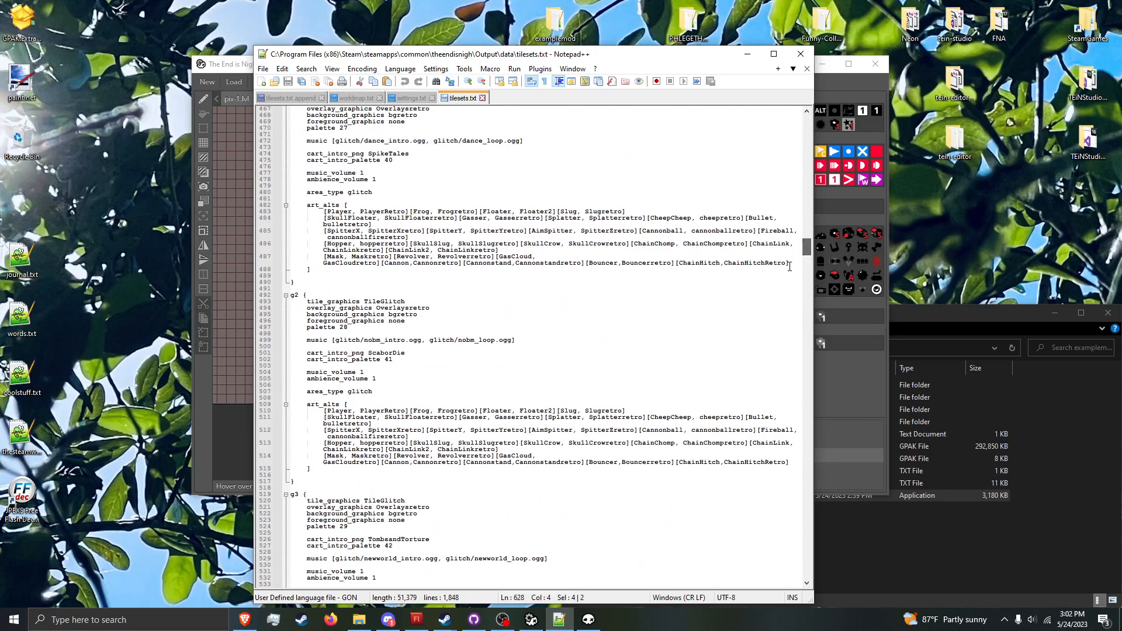
double_click(359, 392)
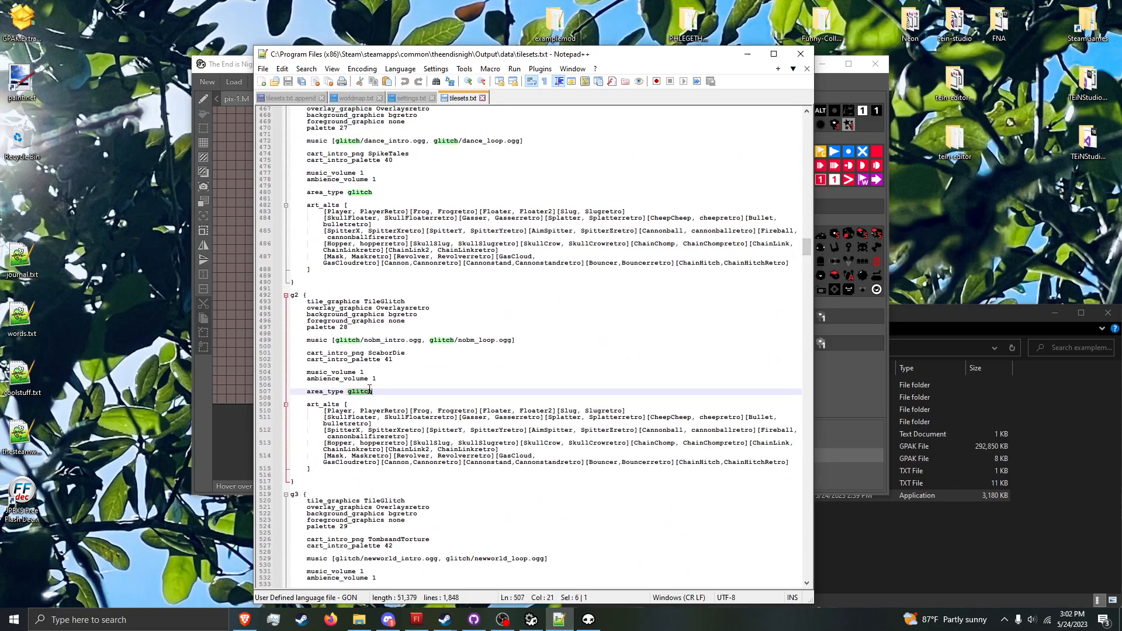
Step: Restore area_type to normal in tilesets.txt.append and save the file
left_click(315, 101)
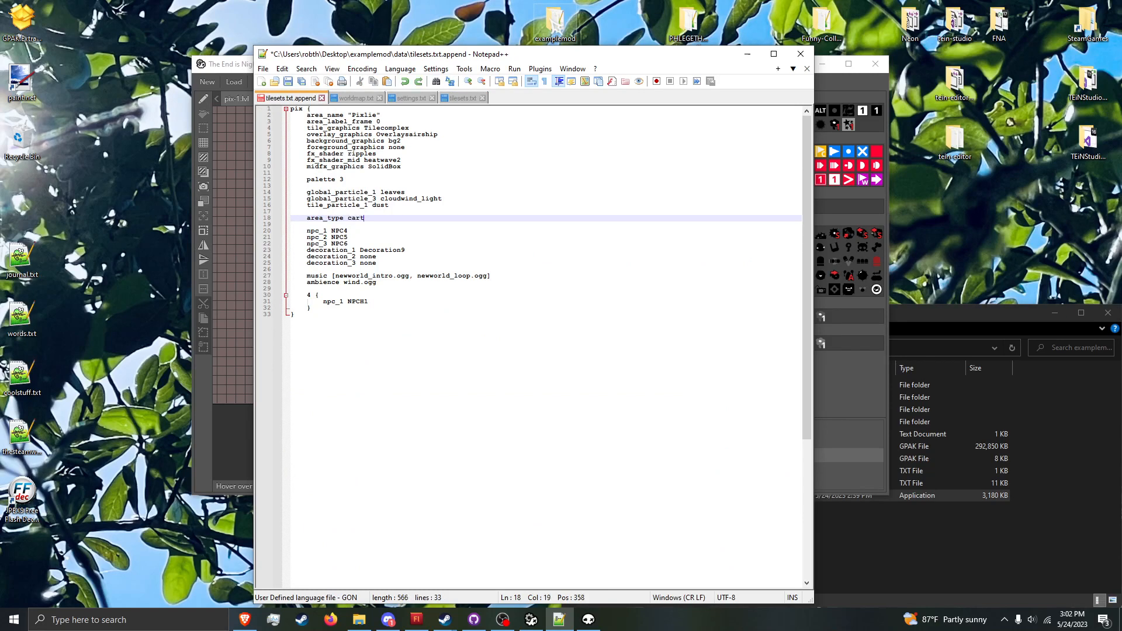
key("BackSpace")
key("BackSpace")
key("ctrl+s")
left_click(404, 236)
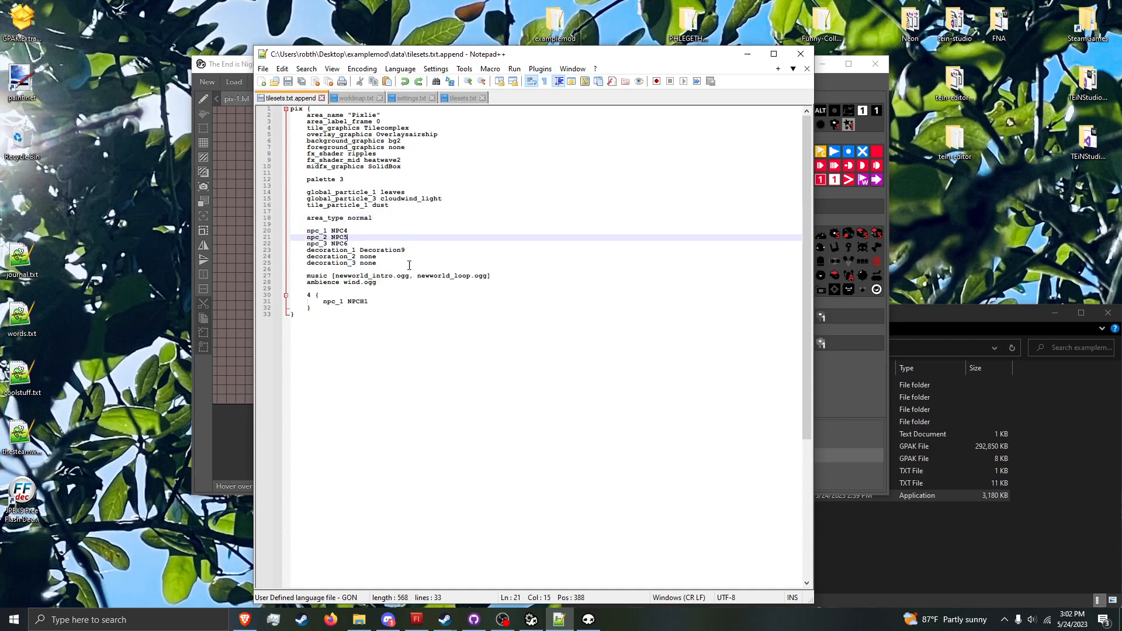
Step: Place three different NPCs on the ground beyond the second spike group in pix-1, save the level and switch to the game
left_click(877, 206)
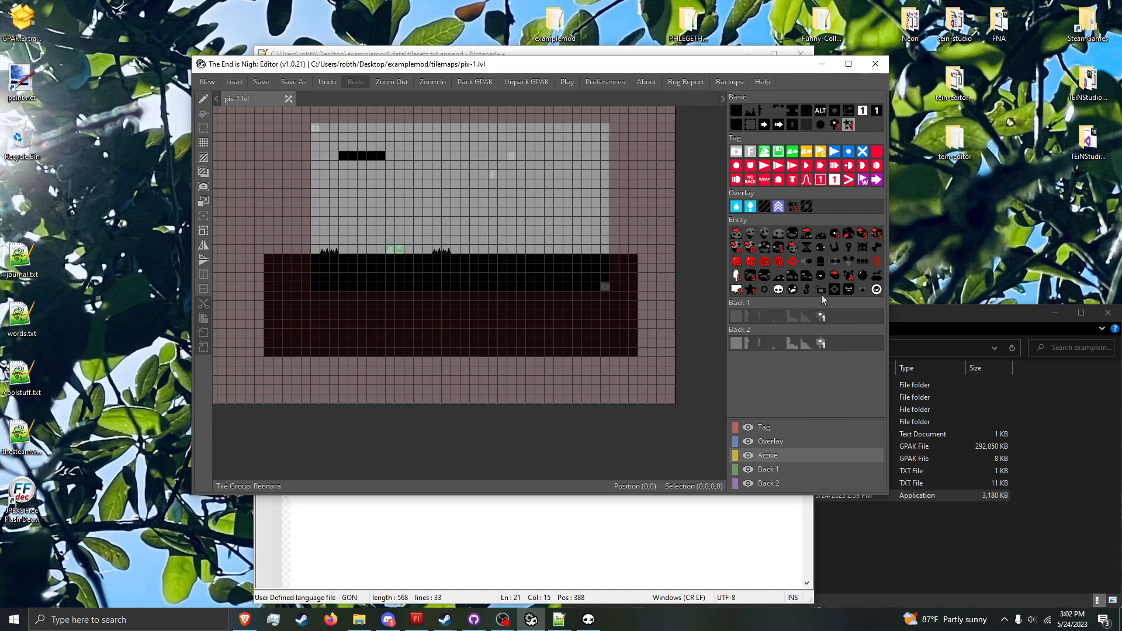
left_click(737, 289)
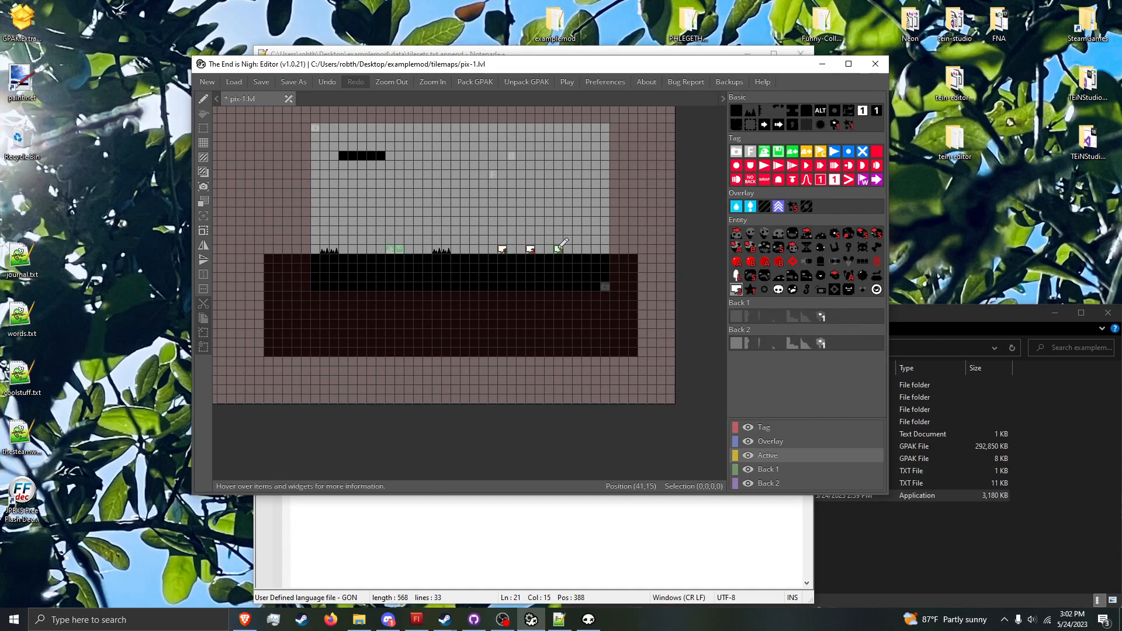
key("ctrl+s")
left_click(586, 619)
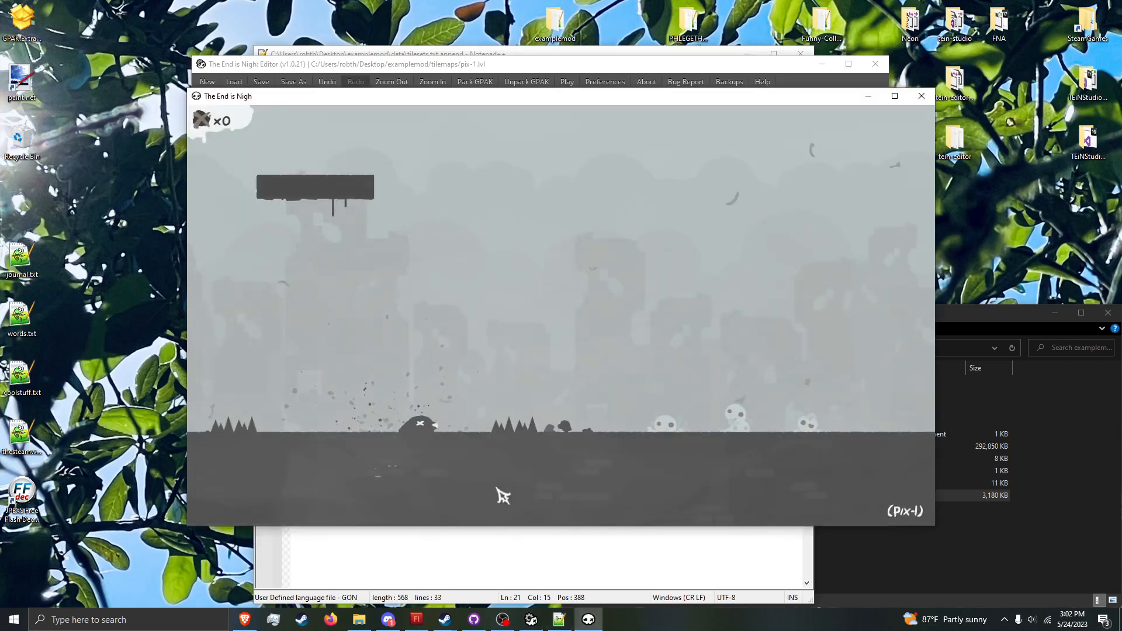
Step: Move the player past the second spike group and talk to the first NPC
key("Right")
key("space")
key("Up")
key("space")
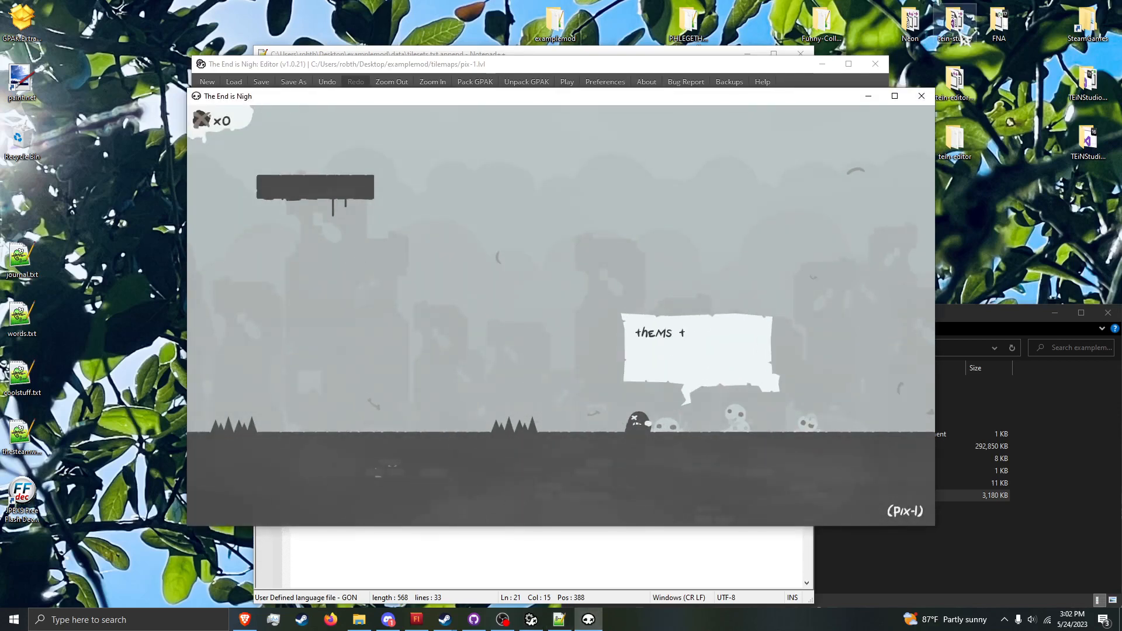
key("space")
Step: Talk to the second and third NPCs in pix-1, and walk back past the first one
key("Right")
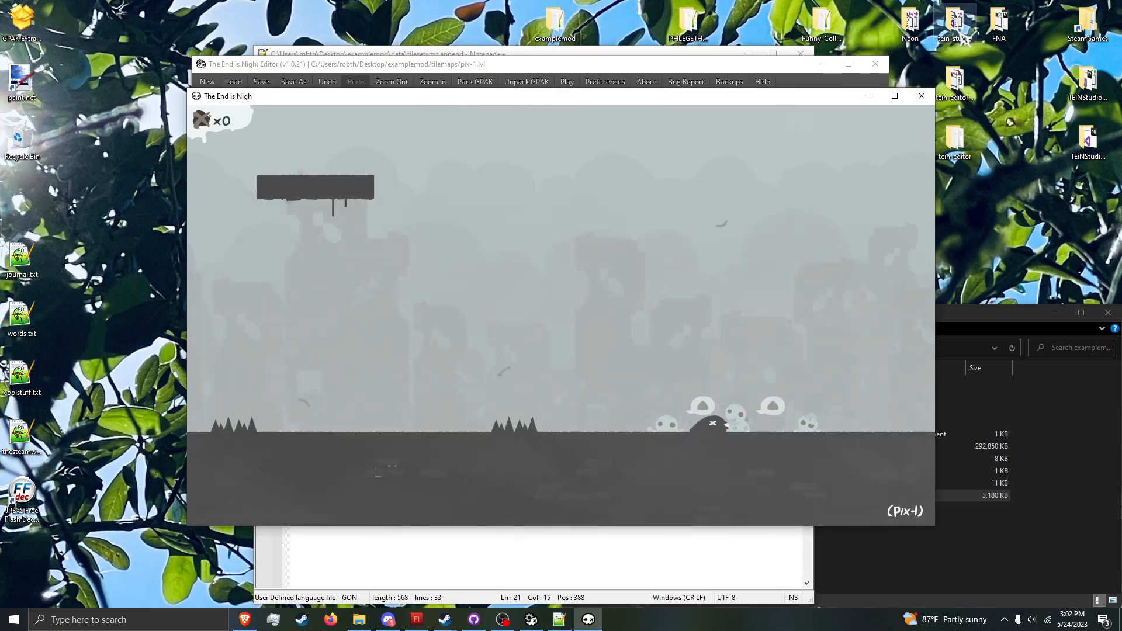
key("Up")
key("space")
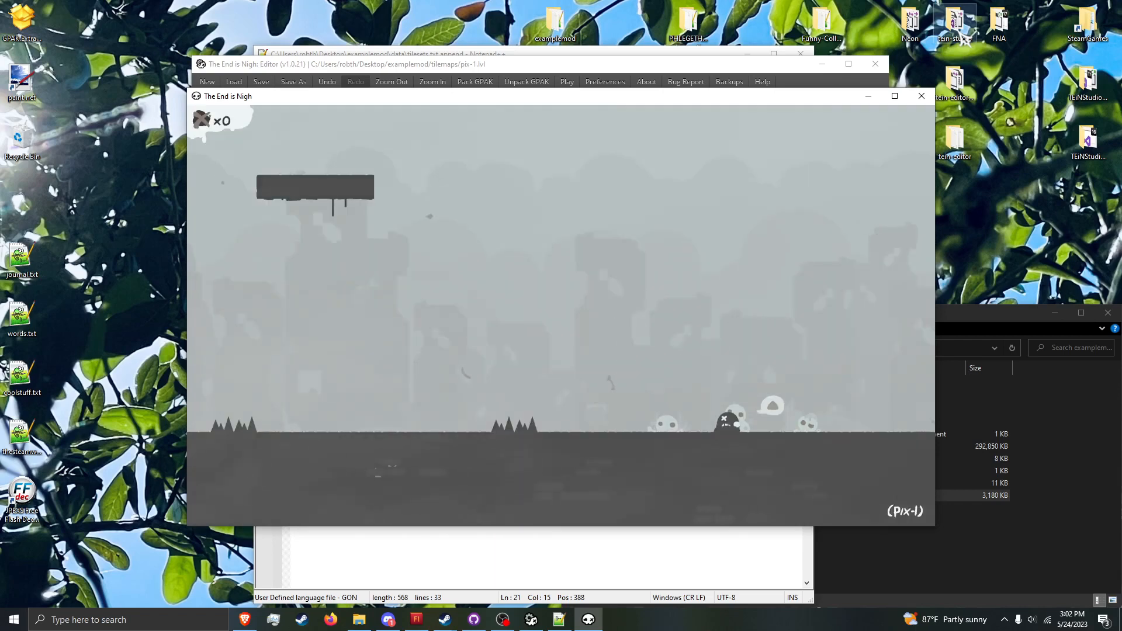
key("Up")
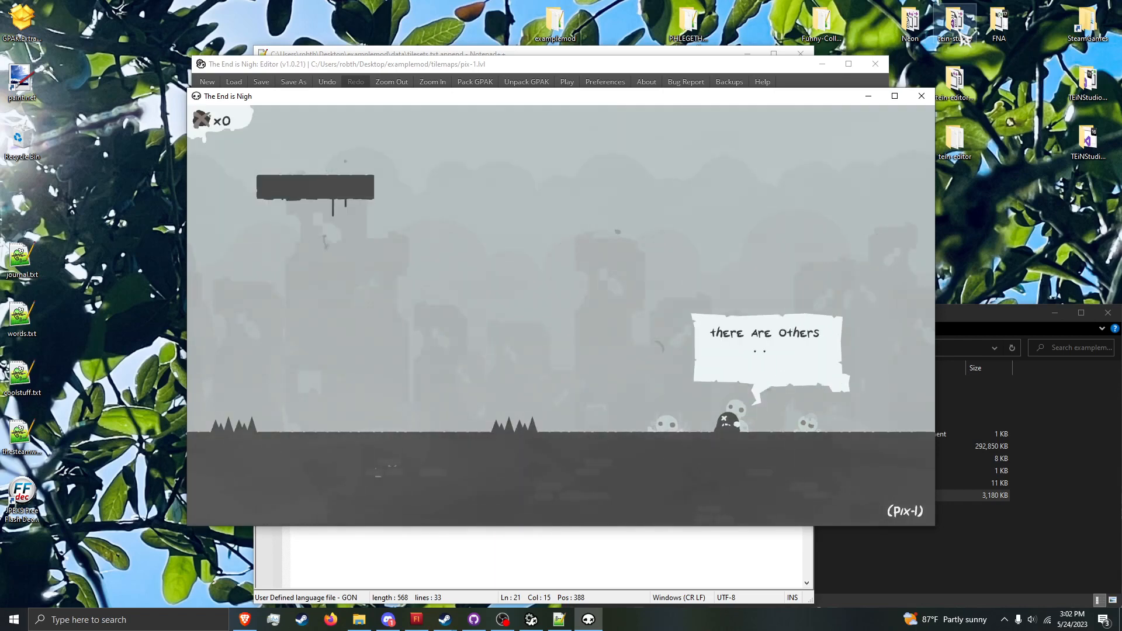
key("Escape")
key("Escape")
key("Right")
key("Up")
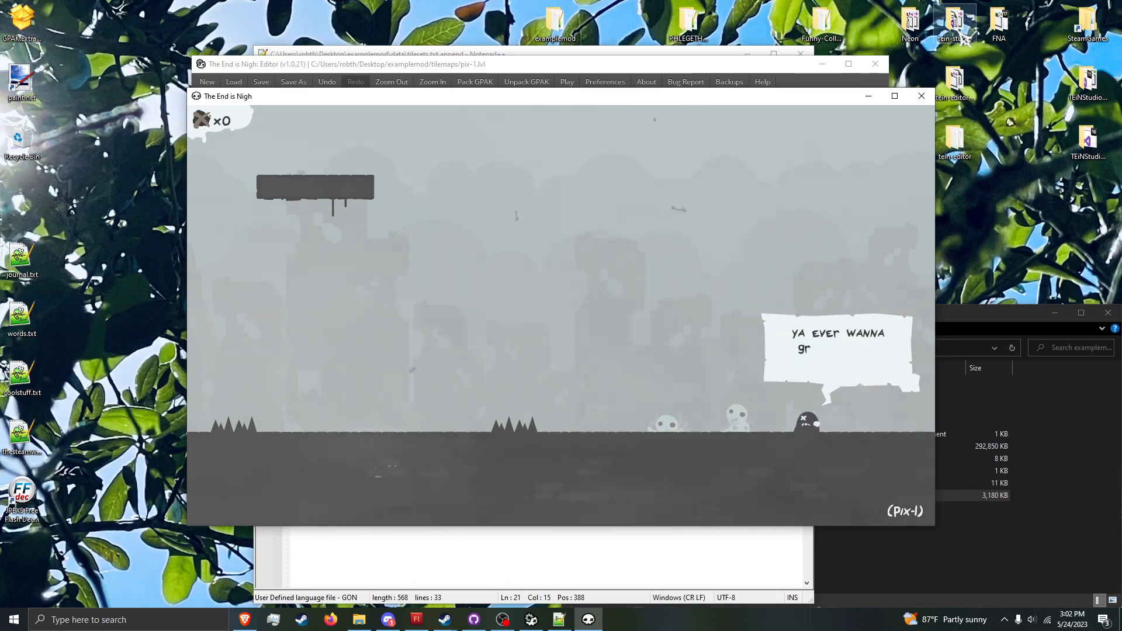
key("Escape")
key("Escape")
key("Left")
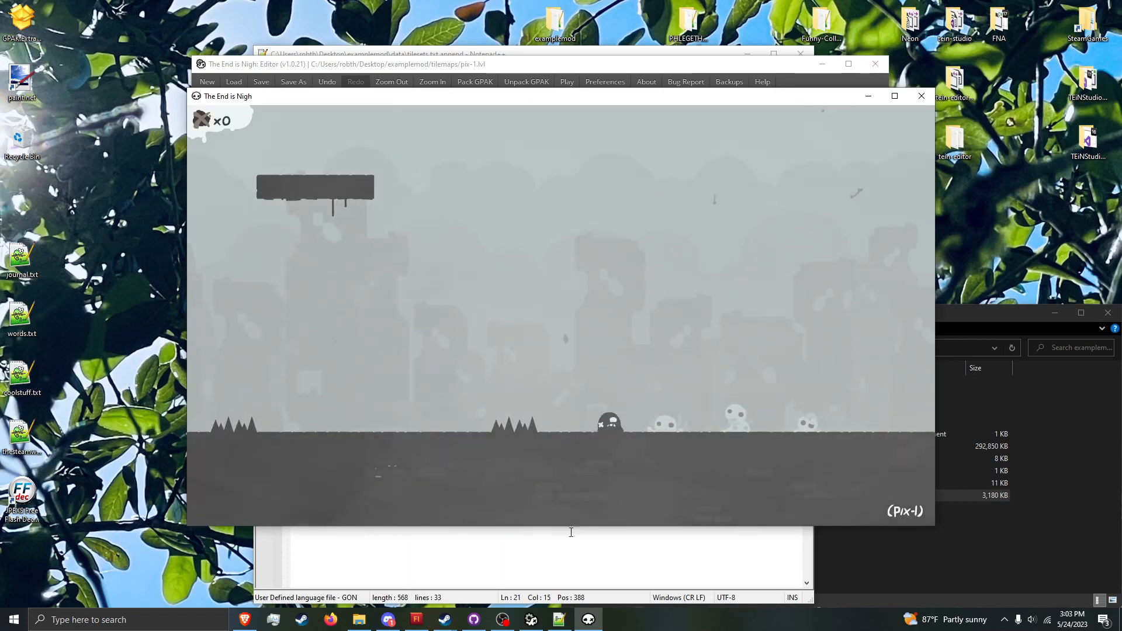
Step: Remove the three NPCs from pix-1 in the level editor and save the level
left_click(531, 619)
right_click(501, 249)
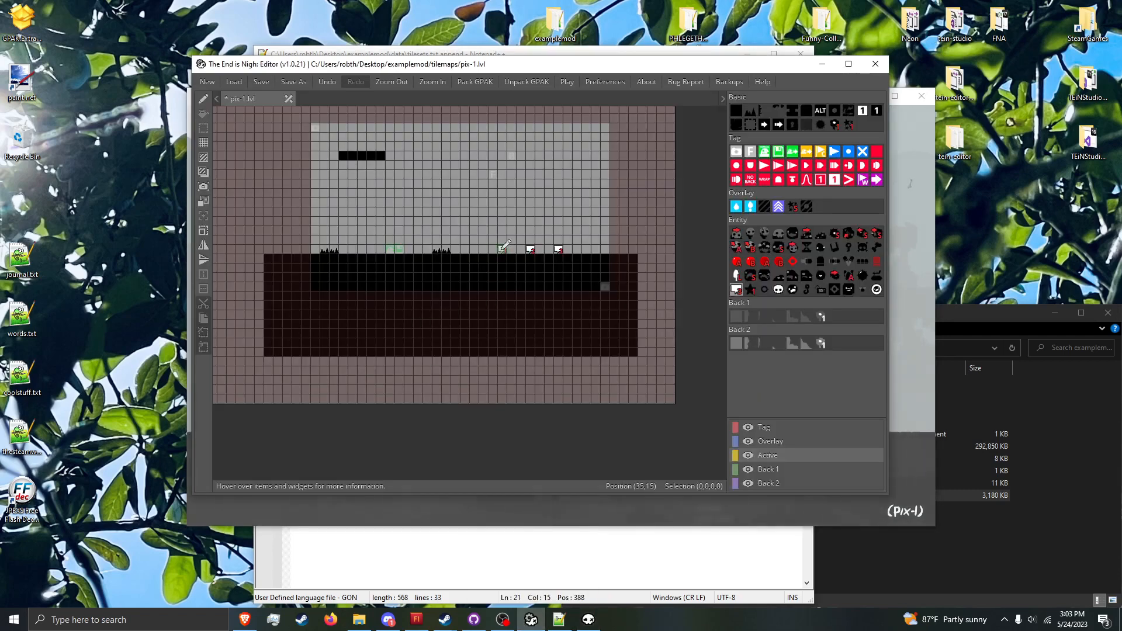
key("ctrl+s")
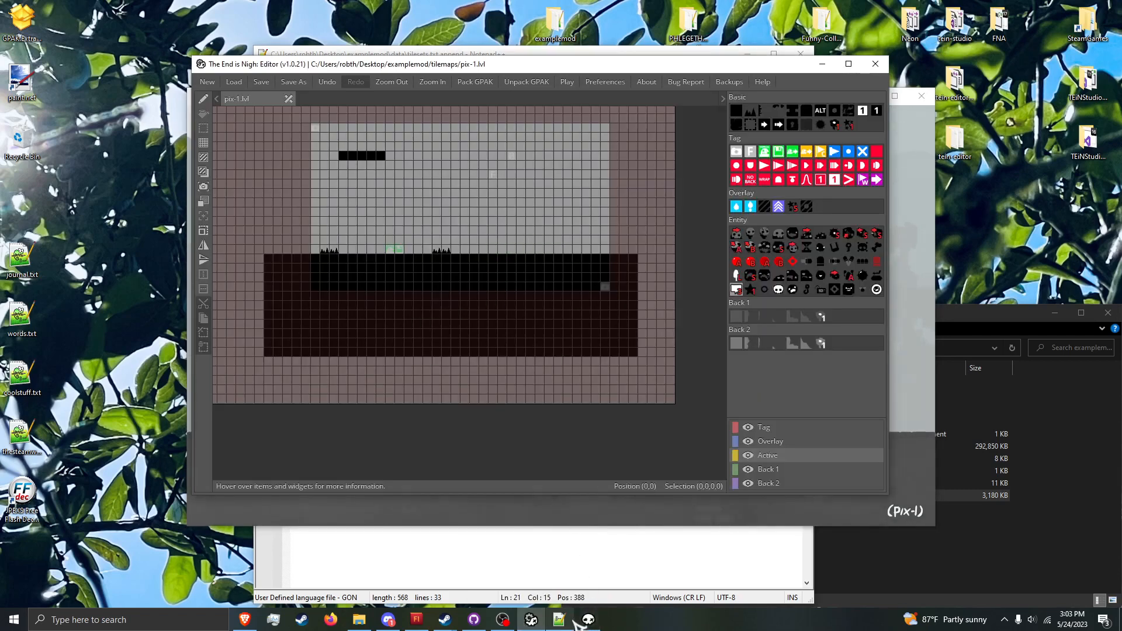
Step: Select the level 4 sub-block containing npc_1 NPCH1 in tilesets.txt.append
left_click(560, 619)
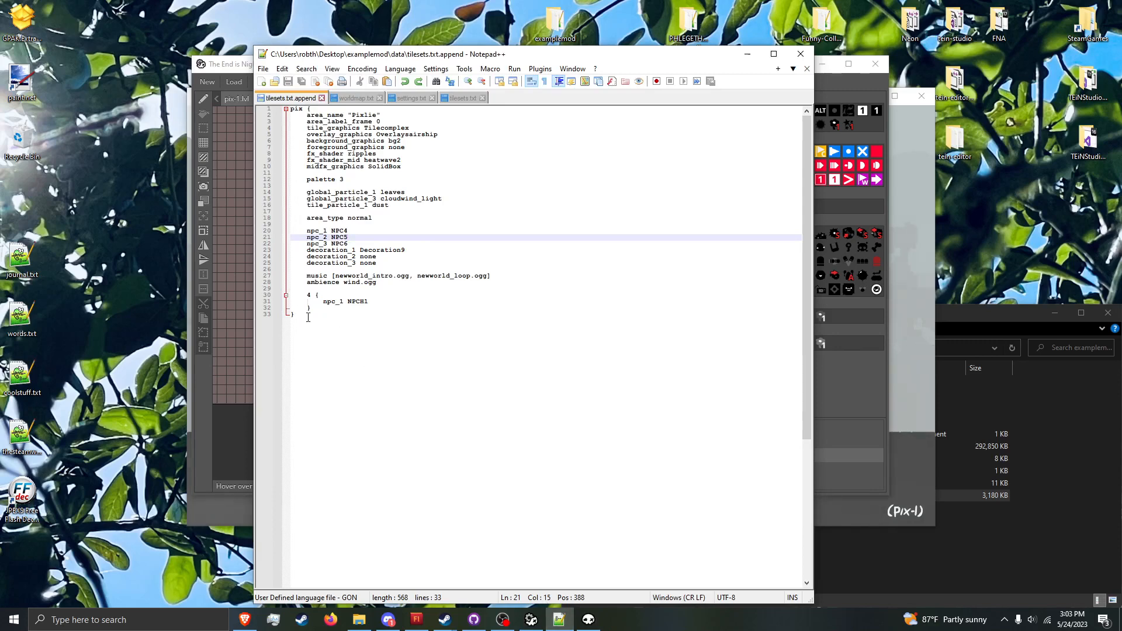
left_click_drag(326, 309, 379, 283)
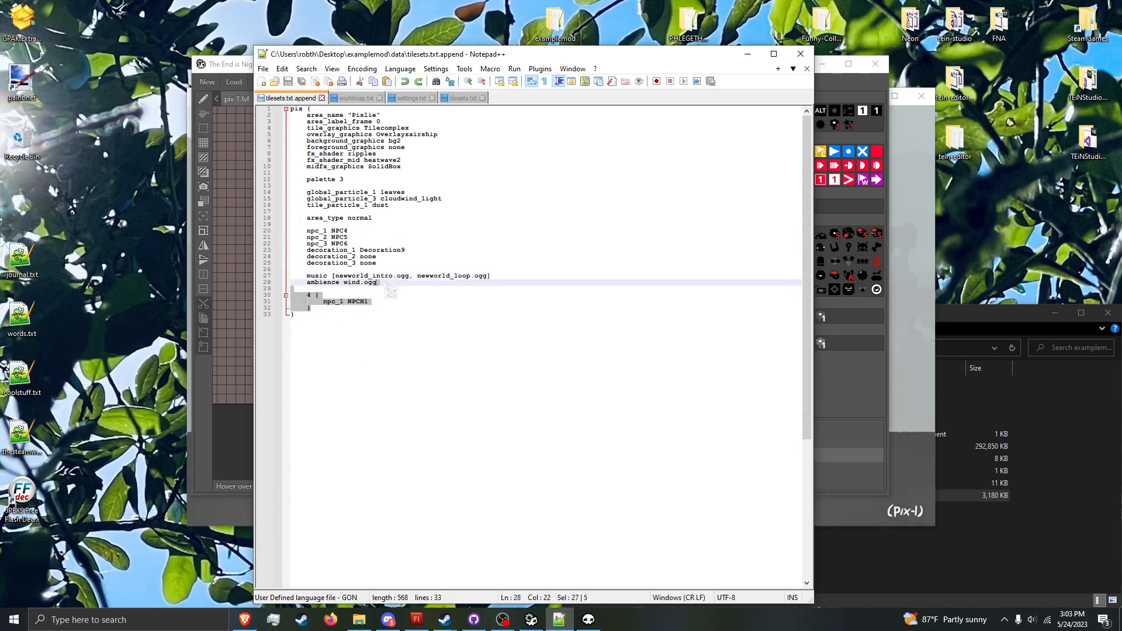
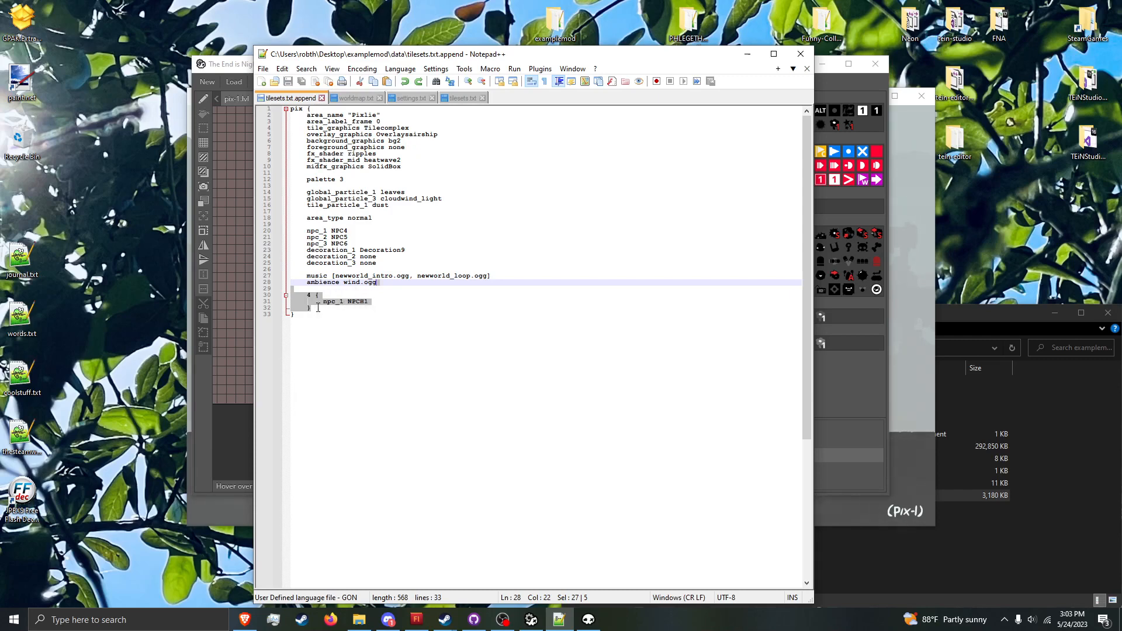
Step: Delete the level 4 sub-block from tilesets.txt.append, set npc_1 to NPCH1 in the pix block and save the file
left_click_drag(317, 308, 311, 293)
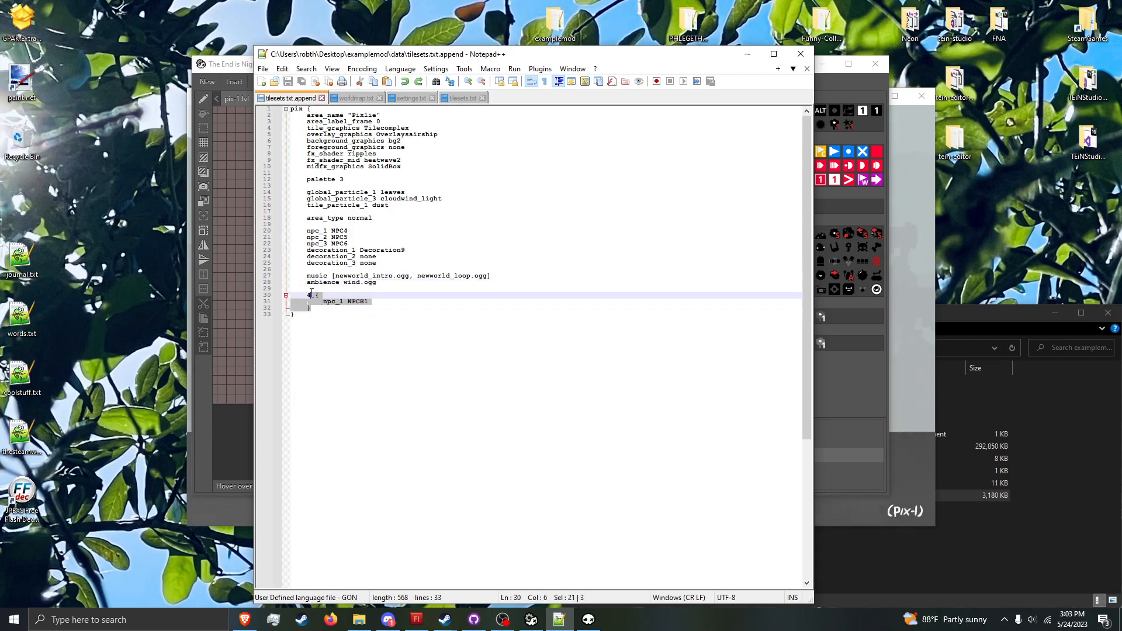
left_click(368, 303)
left_click_drag(366, 307, 378, 283)
key("Delete")
left_click(346, 231)
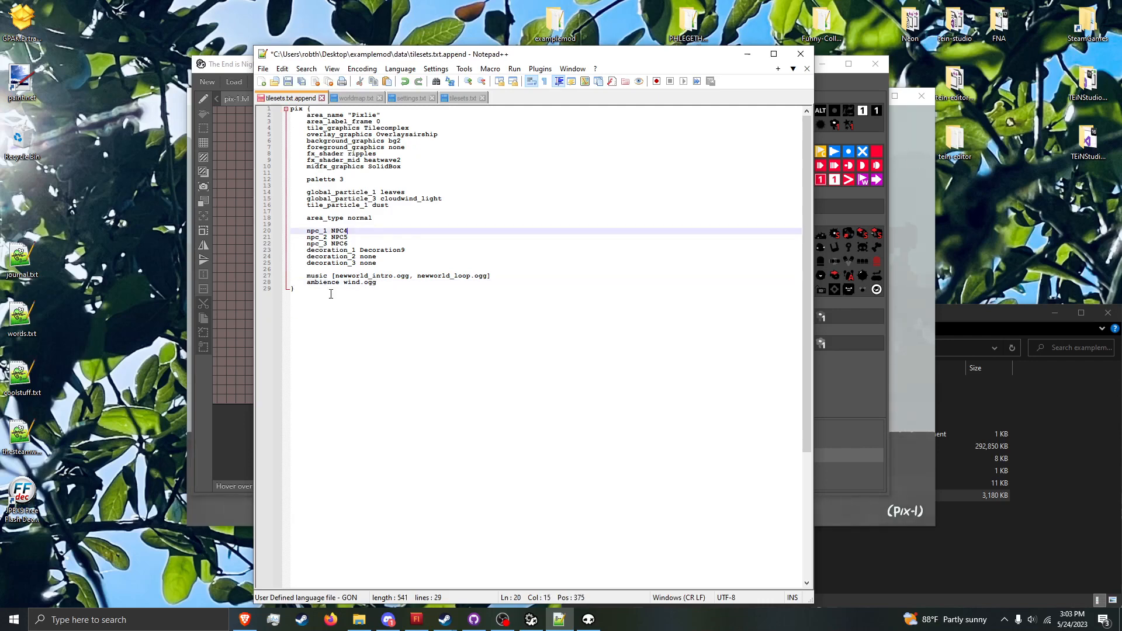
key("ctrl+s")
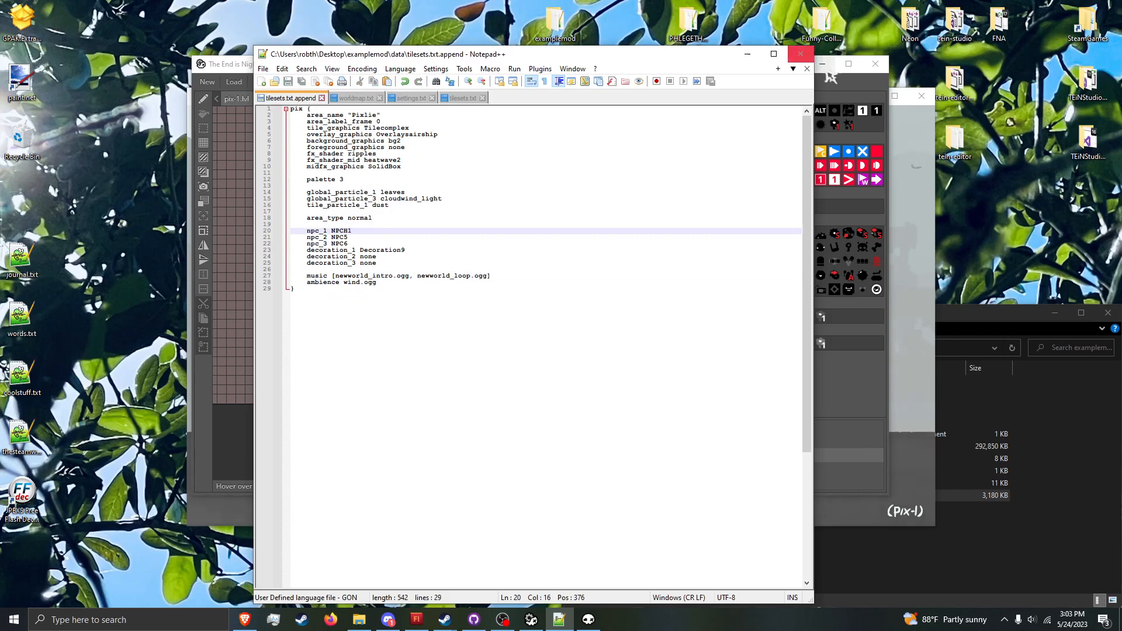
Step: Place one NPC 1 on the ground near the right end of pix-1, save the level and return to the game
left_click(835, 109)
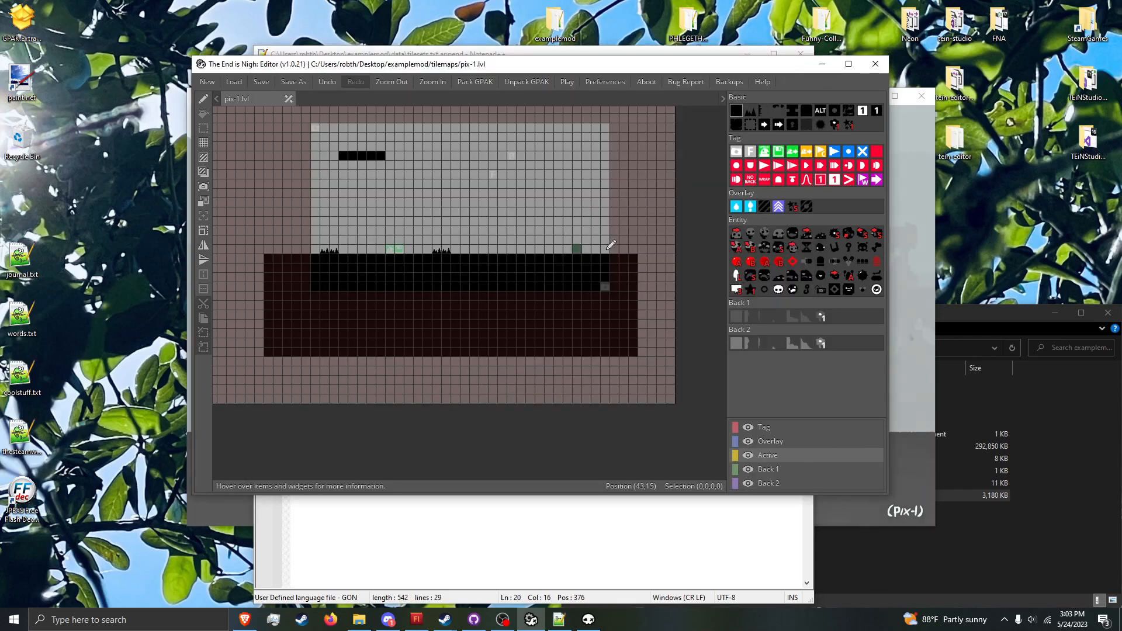
key("ctrl+s")
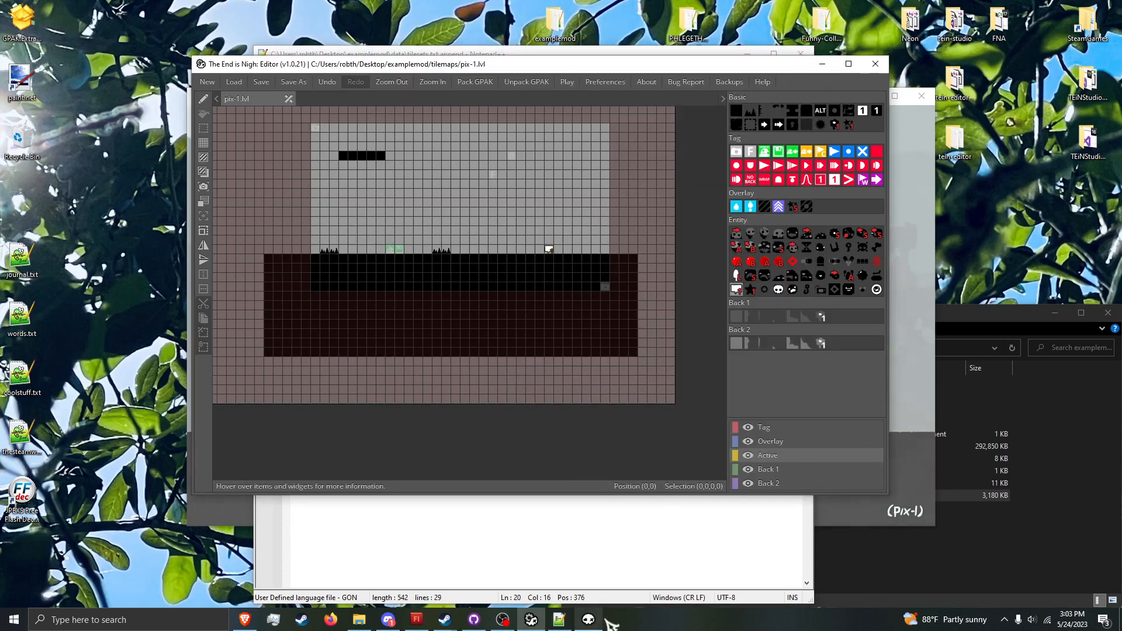
left_click(596, 621)
key("Tab")
key("Return")
key("Escape")
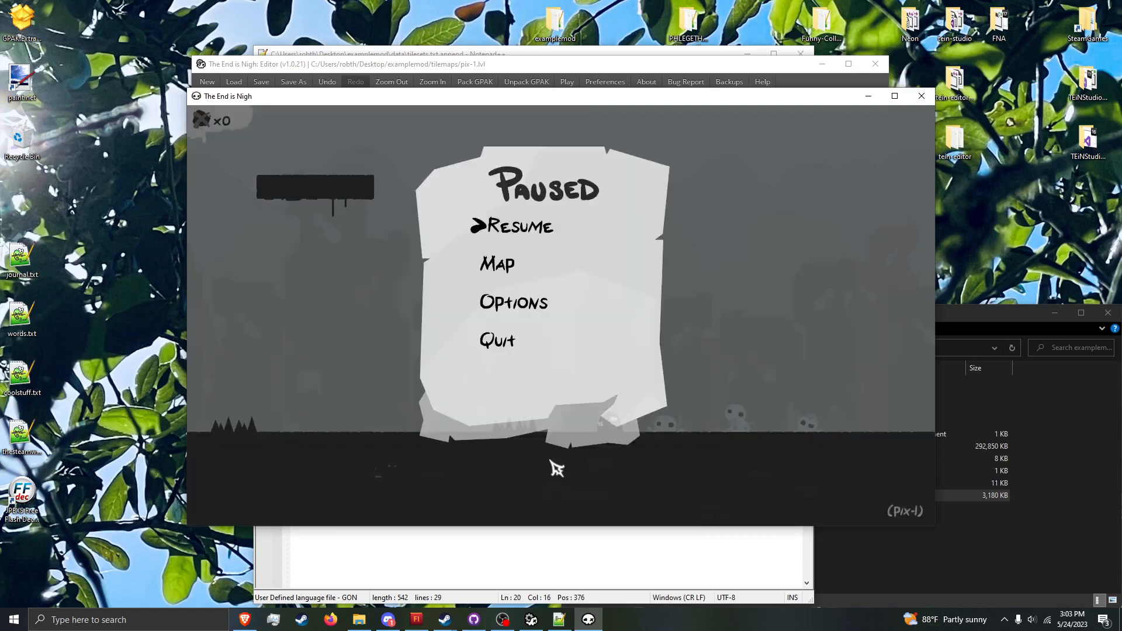
Step: Resume the game and move the player past the second spike group to talk to the large NPC
key("Escape")
key("Right")
key("space")
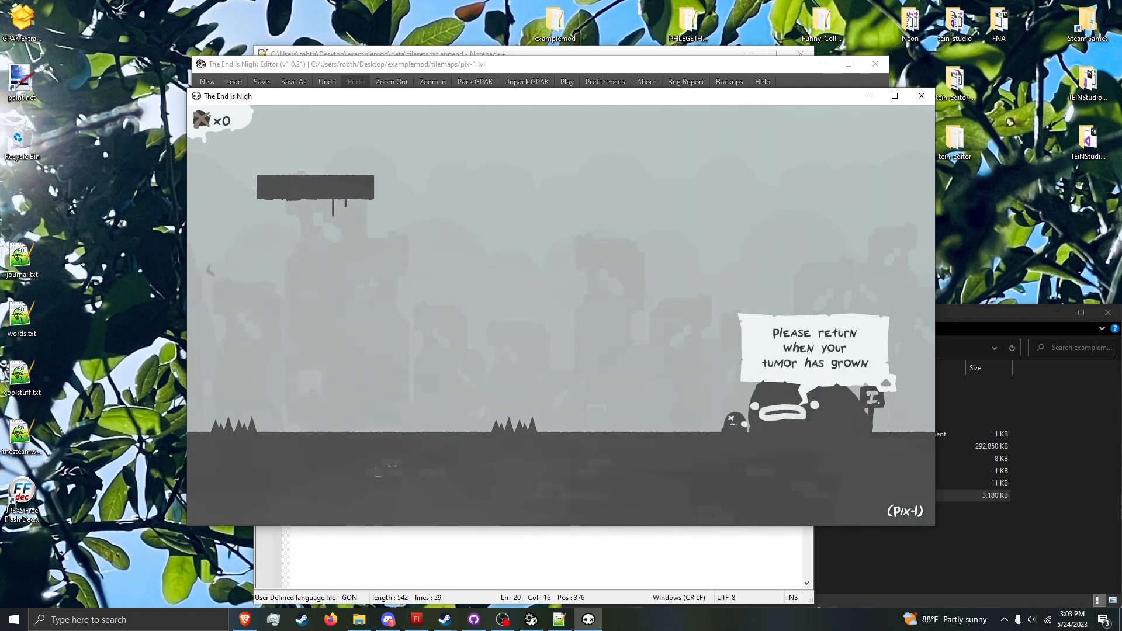
Step: Run the cancer command in the game console and close the console
key("grave")
type("canc")
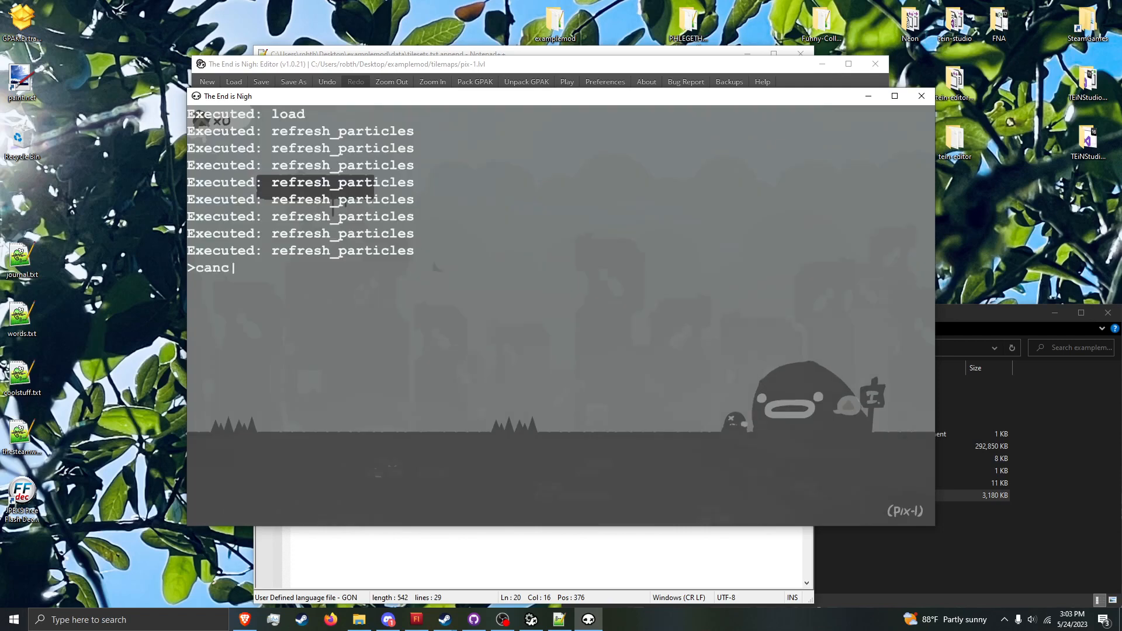
type("er")
key("Return")
key("Escape")
key("Escape")
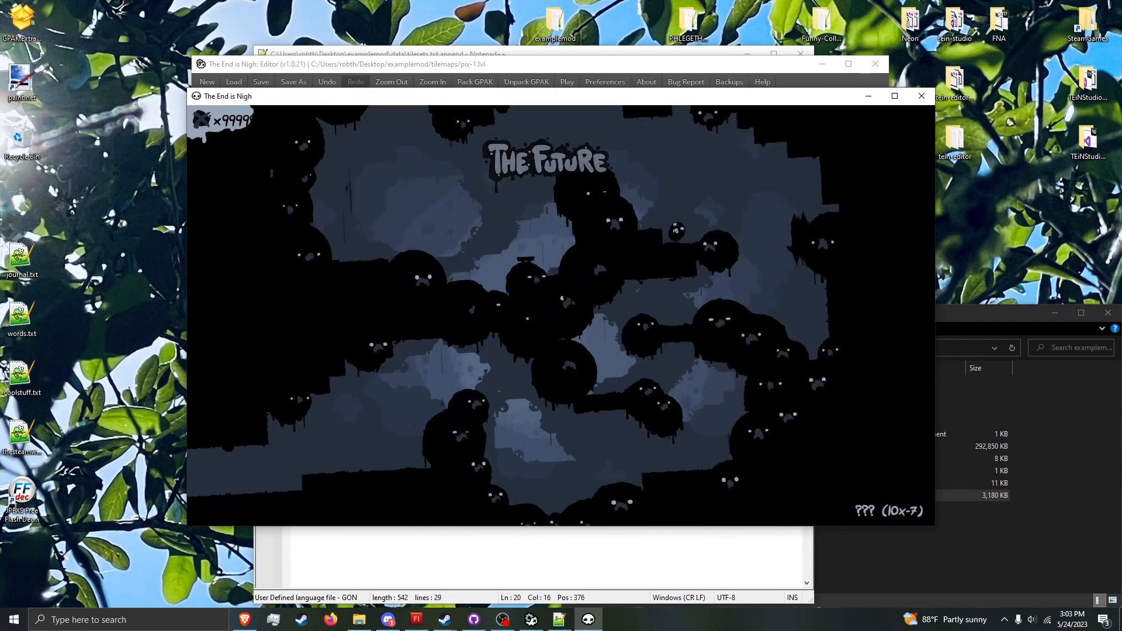
Step: Try to jump the player across the upper blobs toward the right side of room 10x-7
key("Right")
key("space")
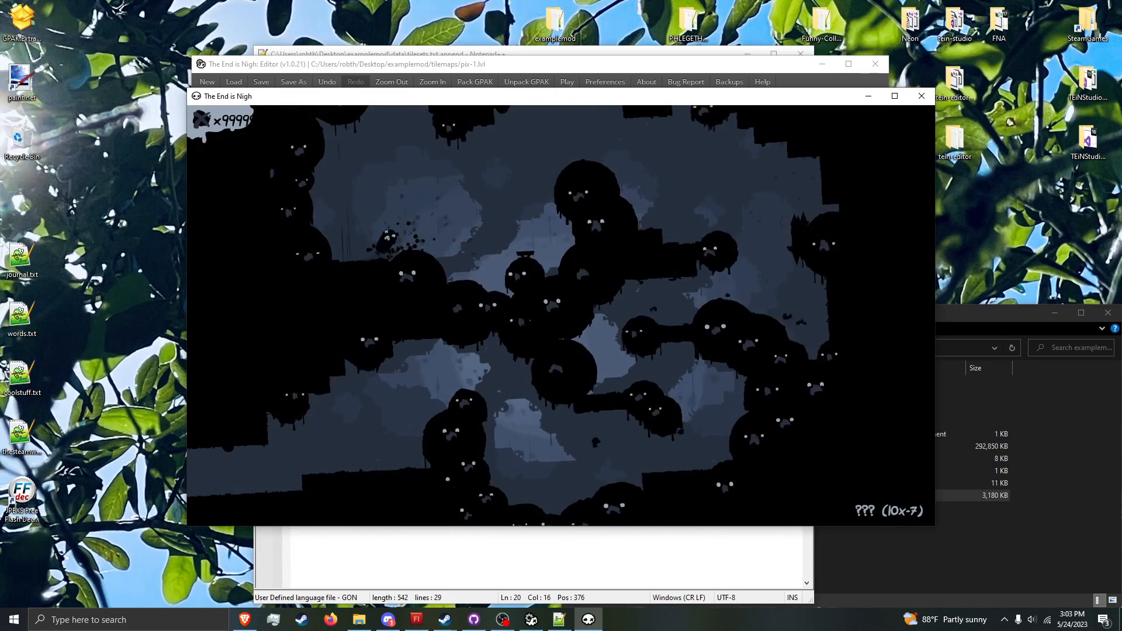
key("Right")
key("space")
key("Right")
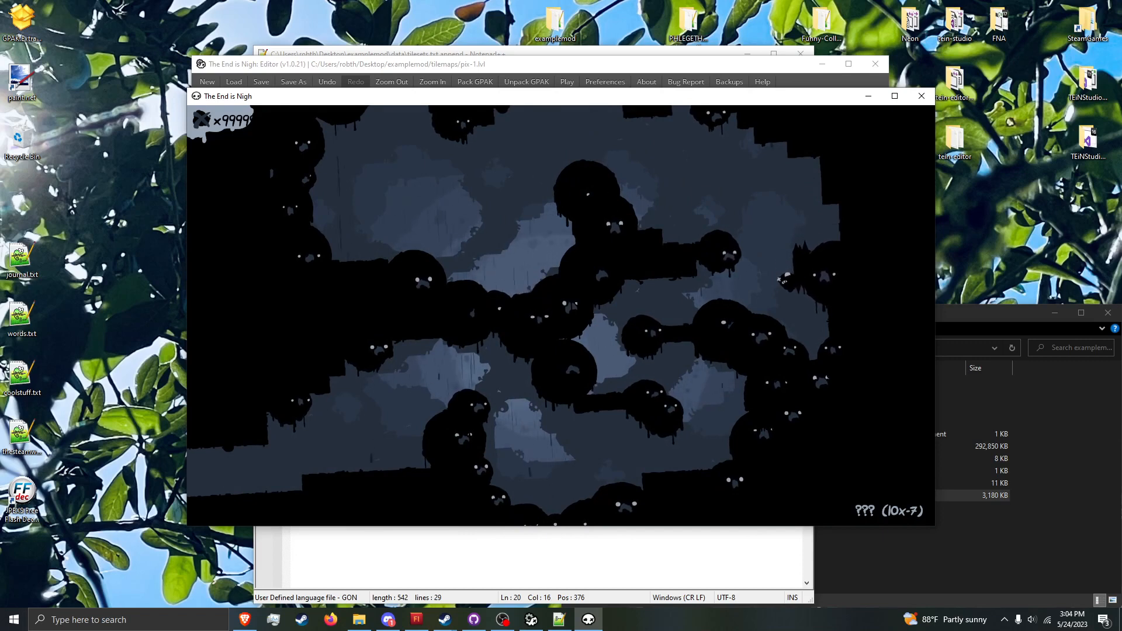
key("Left")
key("space")
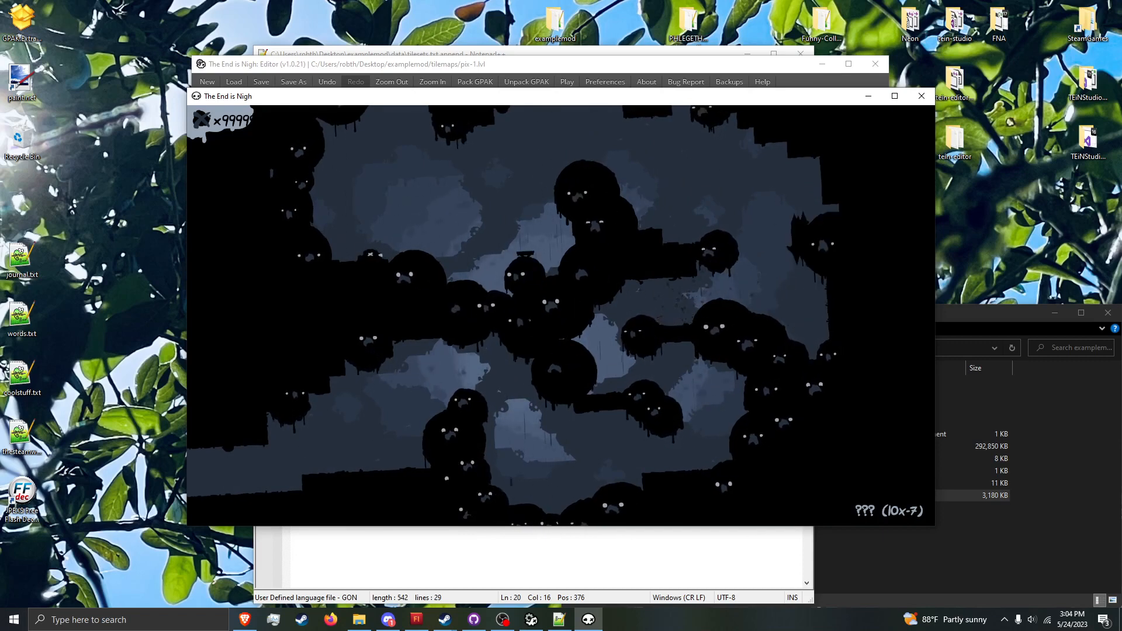
Step: Cross room 10x-7 again, drop the player to the lower passage and exit into room 10x-8
key("Right")
key("space")
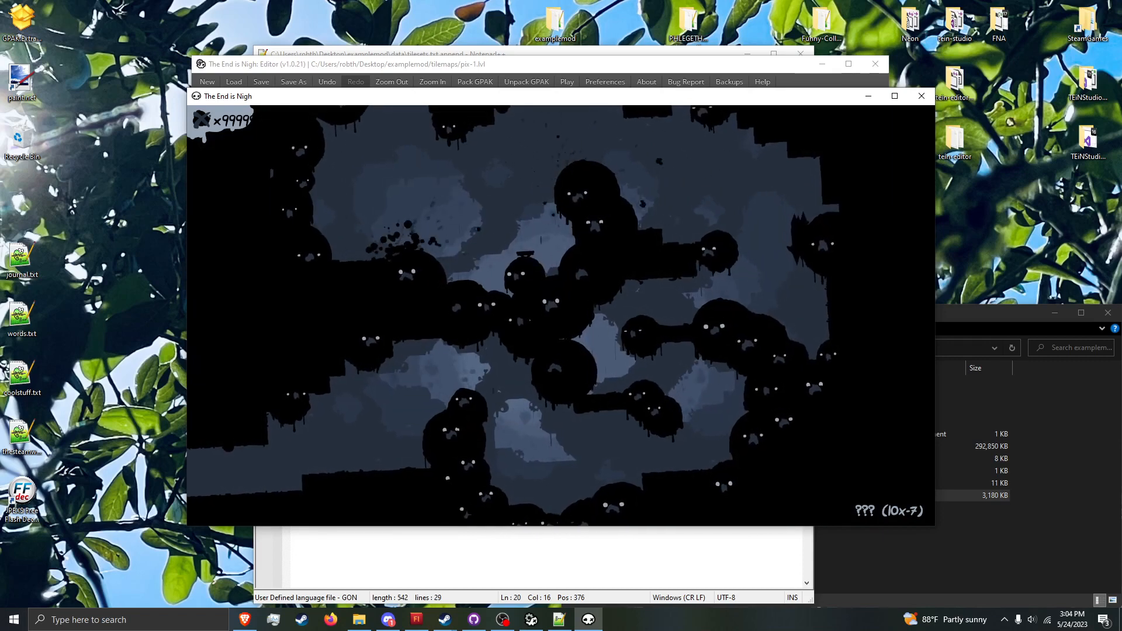
key("Right")
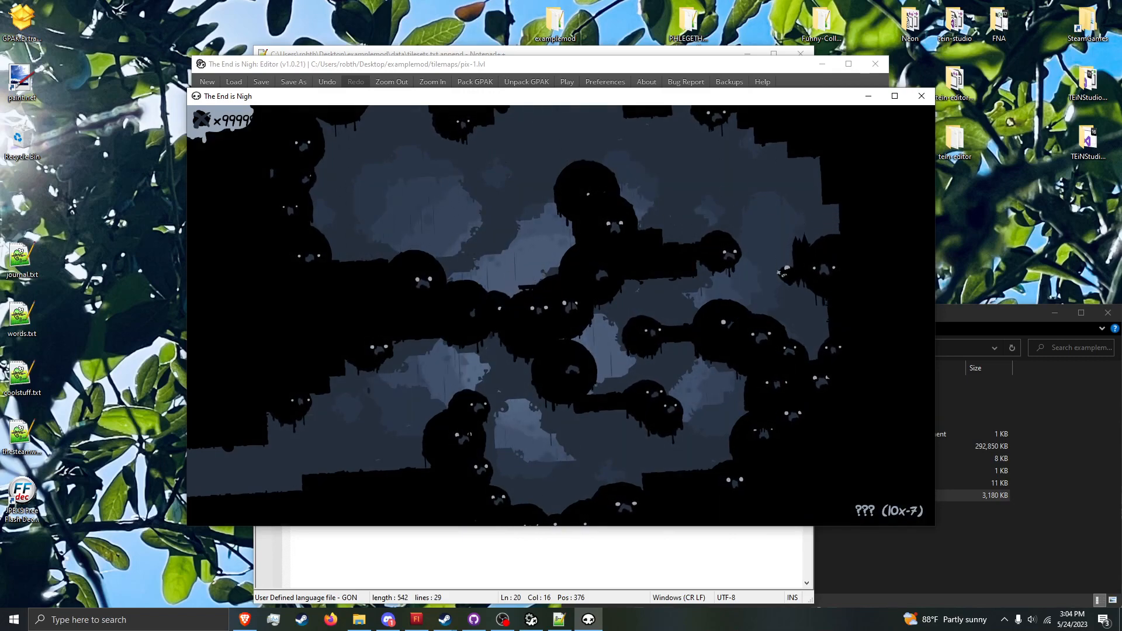
key("space")
key("Left")
key("Left")
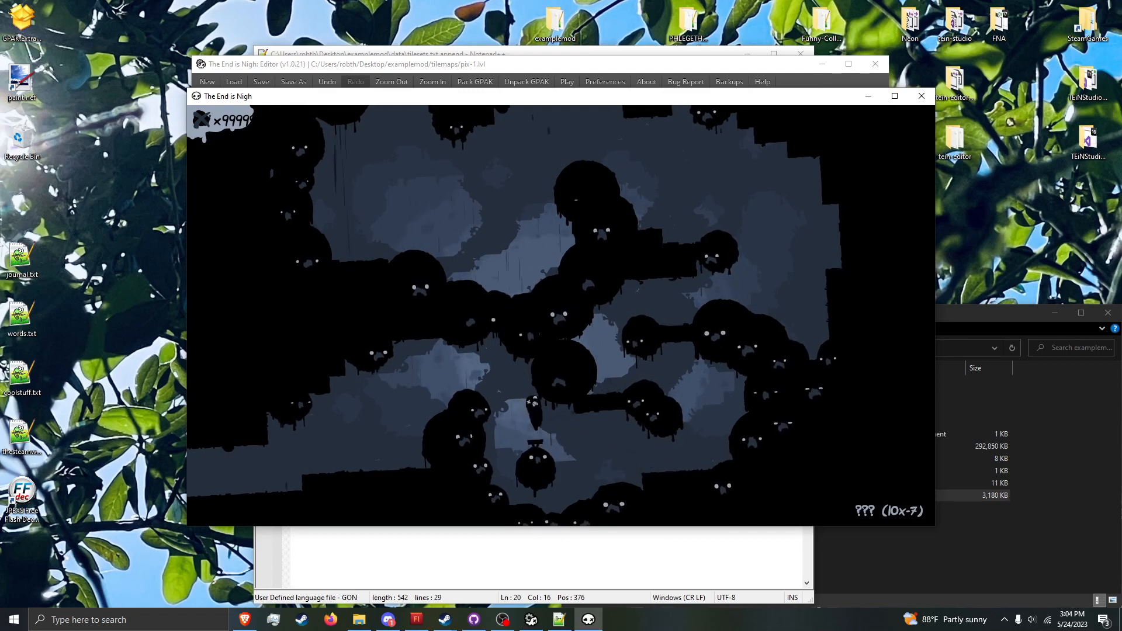
key("Left")
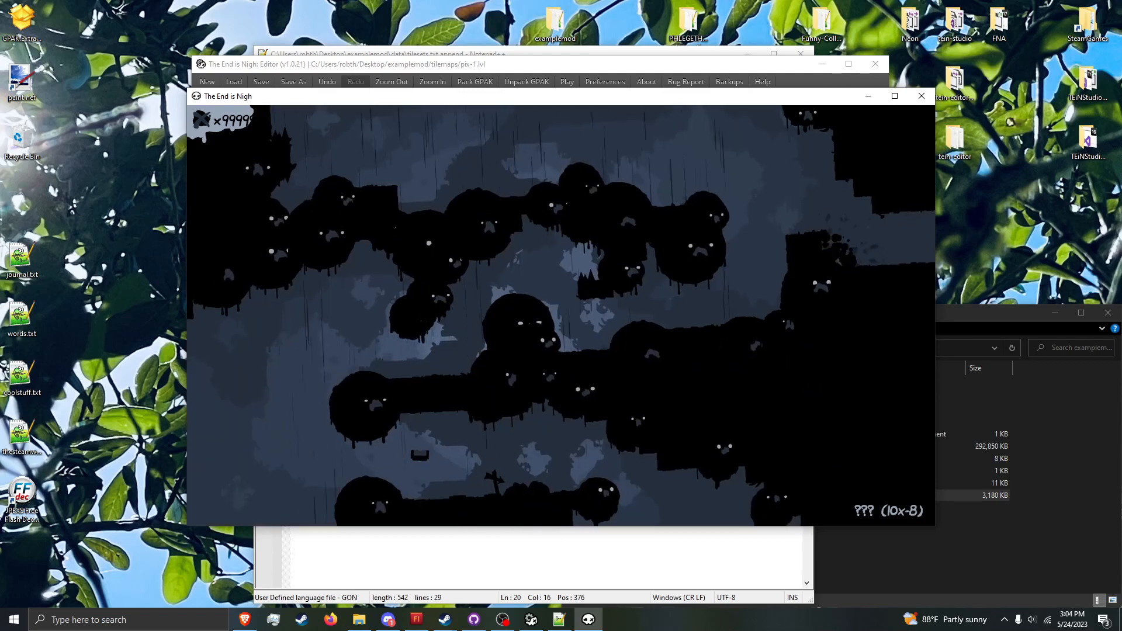
Step: Jump the player along the upper row of blobs in room 10x-8
key("space")
key("Left")
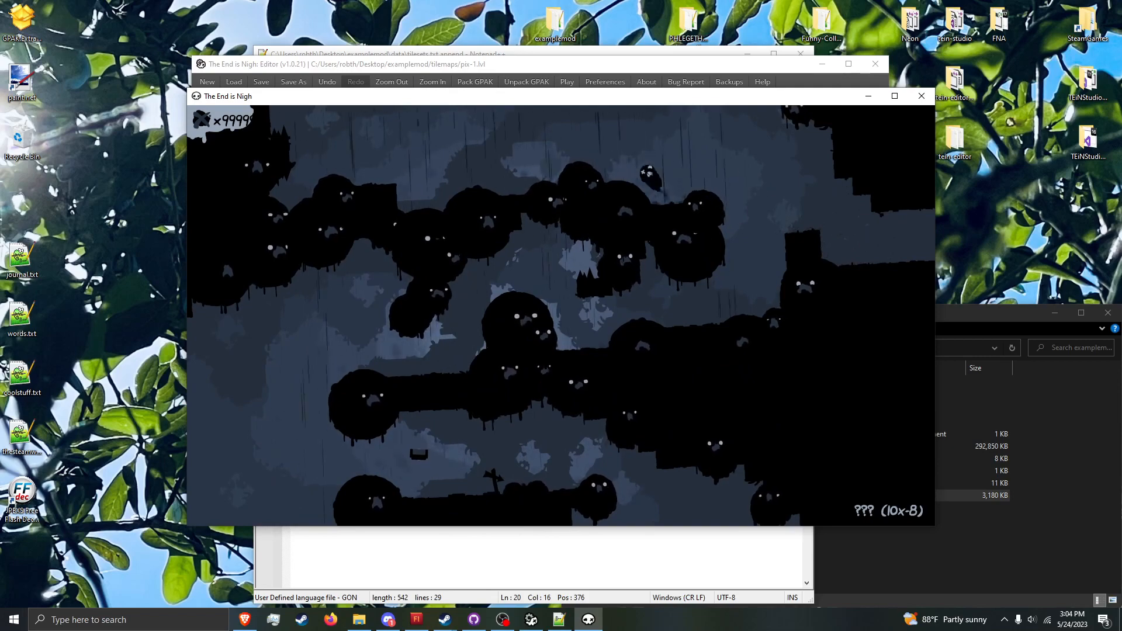
key("Left")
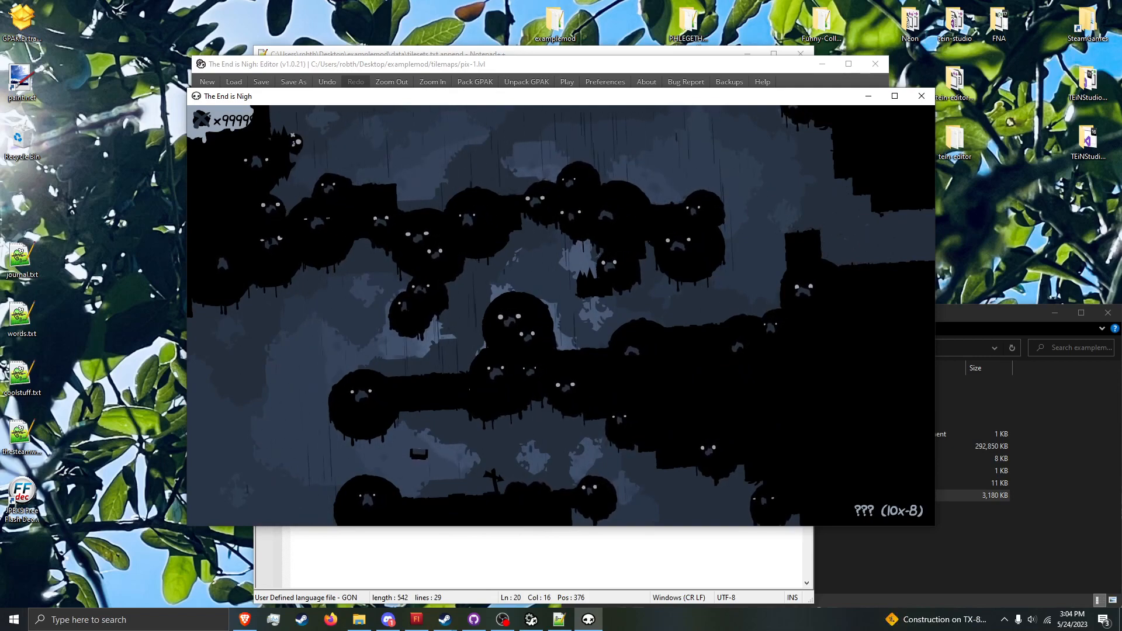
key("Right")
key("space")
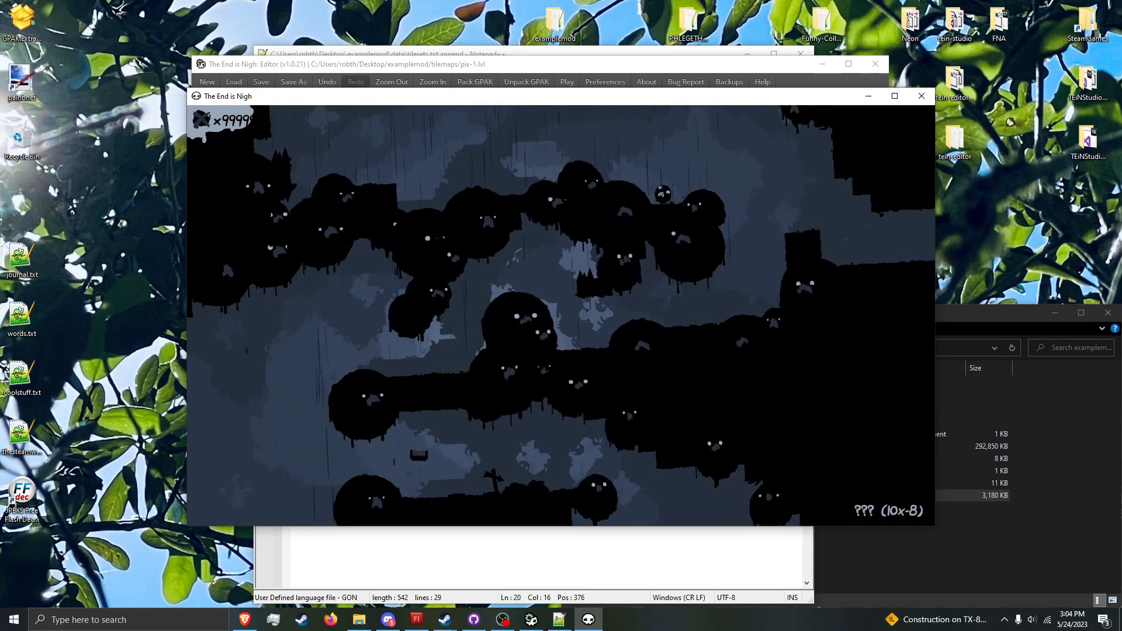
key("space")
Step: Return to pix-1 by rerunning the earlier load command from the console history
key("grave")
key("Up")
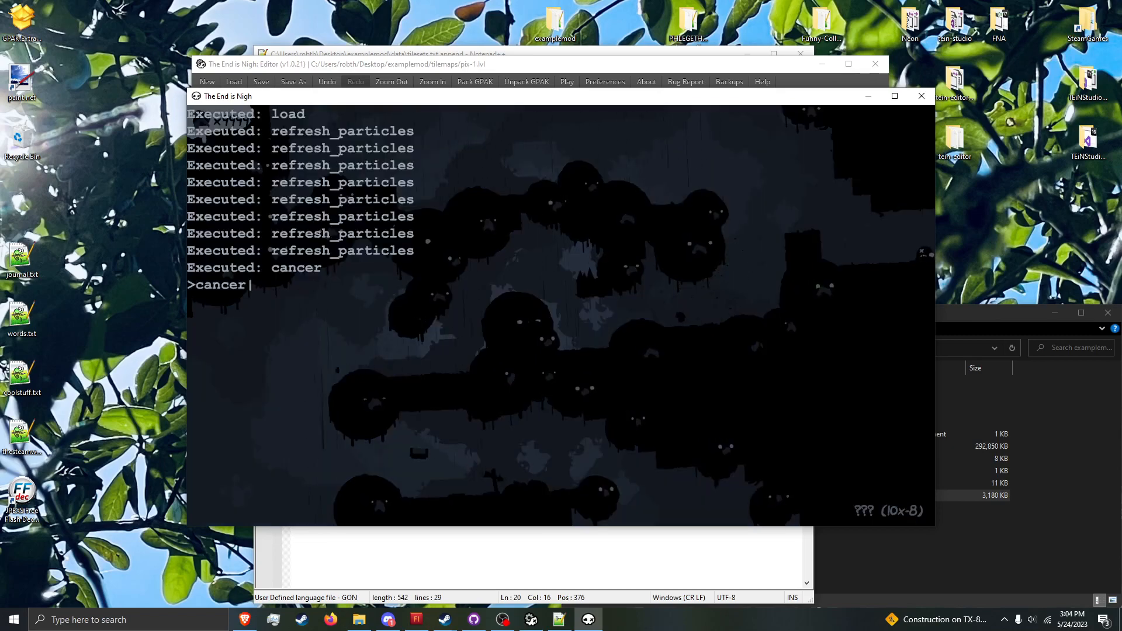
key("Up")
key("Up")
key("Return")
key("Escape")
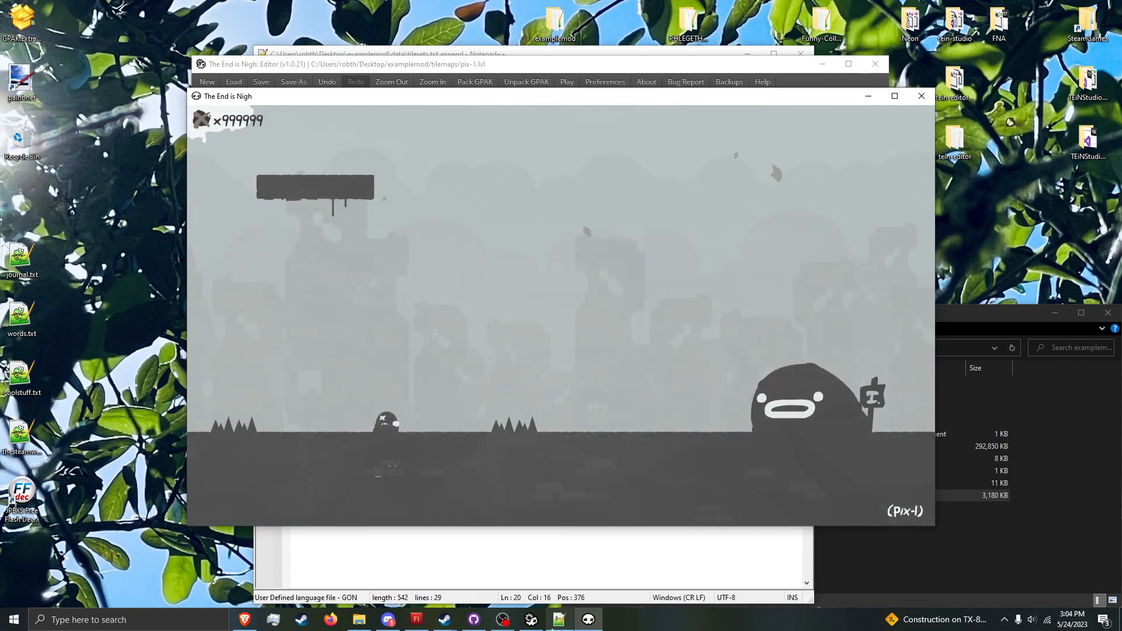
Step: Place a decoration 1 star in mid-air just before the second spike group in pix-1, and switch back to the game
left_click(559, 619)
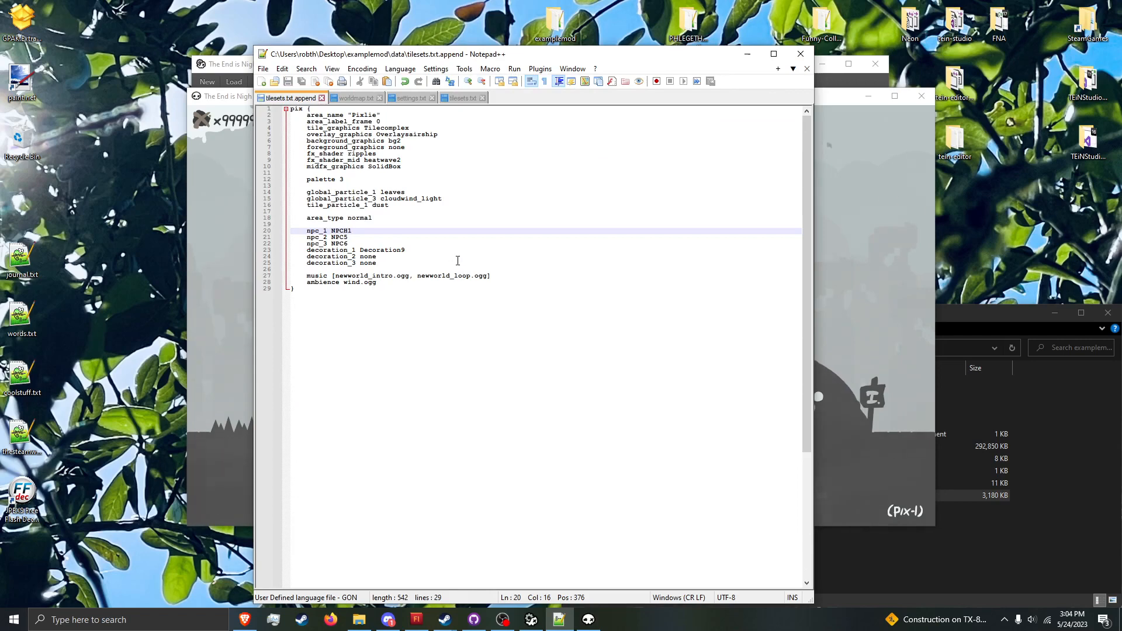
left_click(588, 621)
left_click(563, 622)
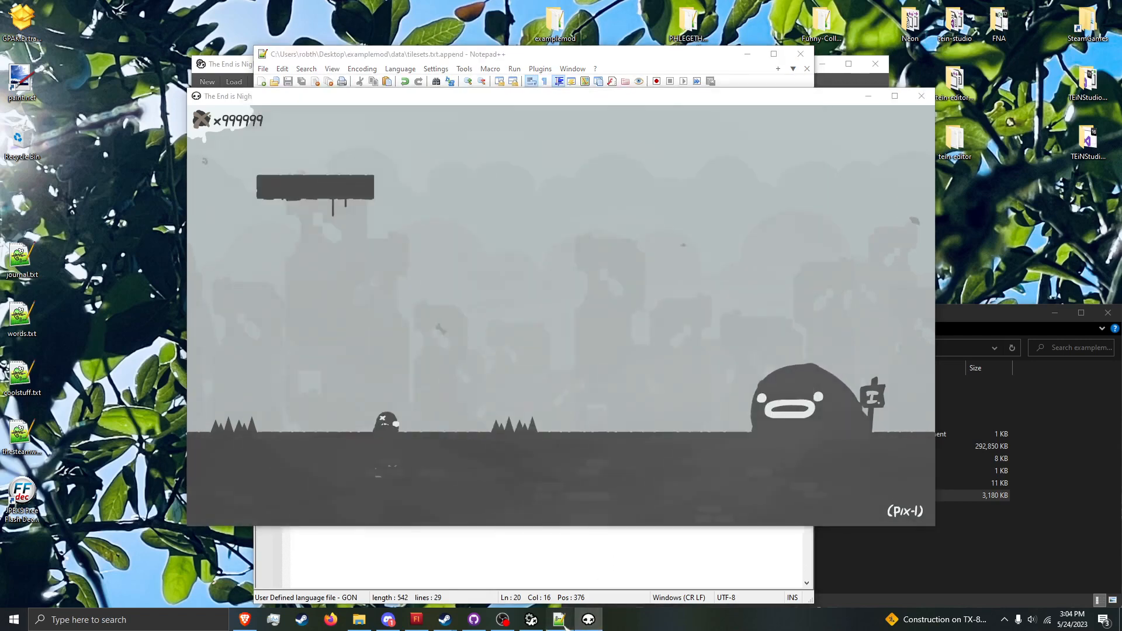
left_click(541, 622)
left_click(751, 289)
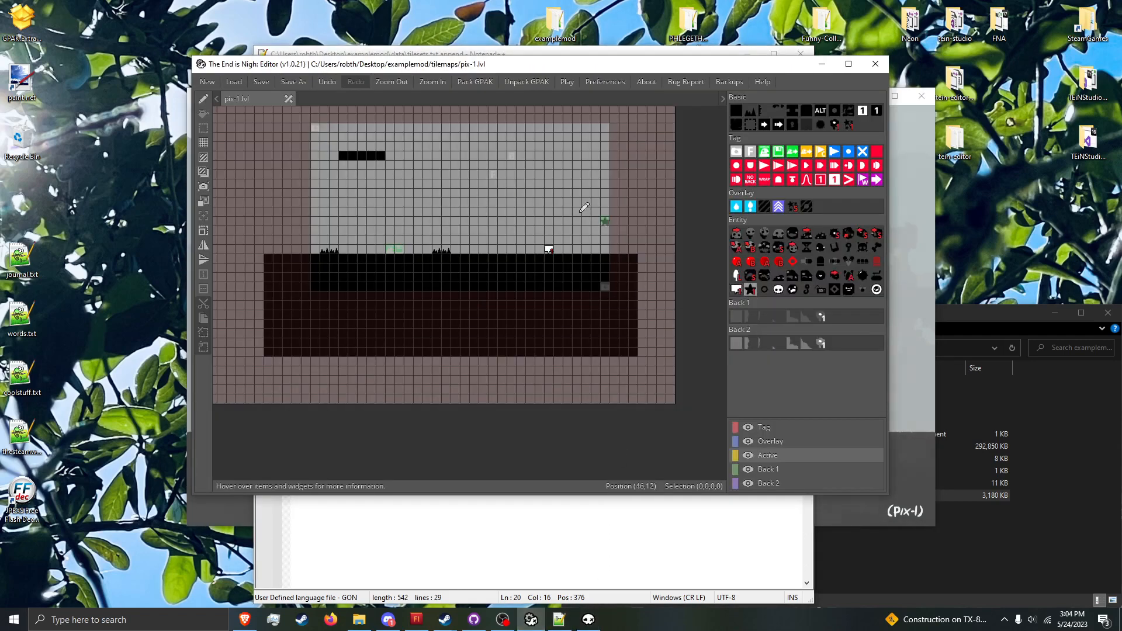
left_click(588, 621)
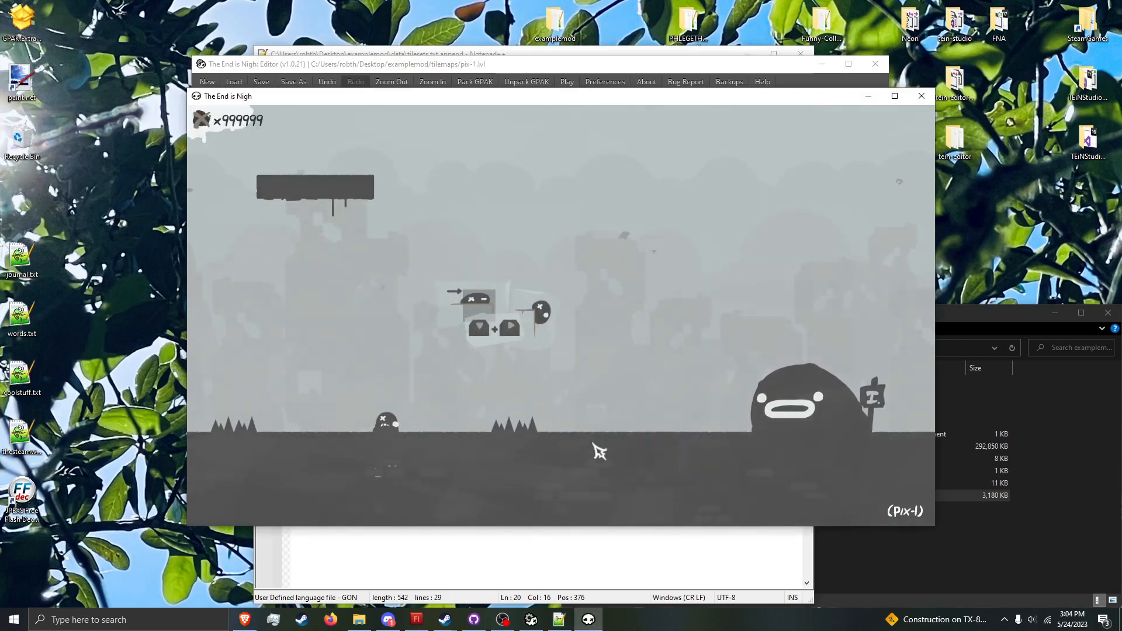
Step: Jump the player back and forth over the second spike group beneath the wall decoration in pix-1
key("Right")
key("space")
key("Left")
key("Right")
key("space")
key("Left")
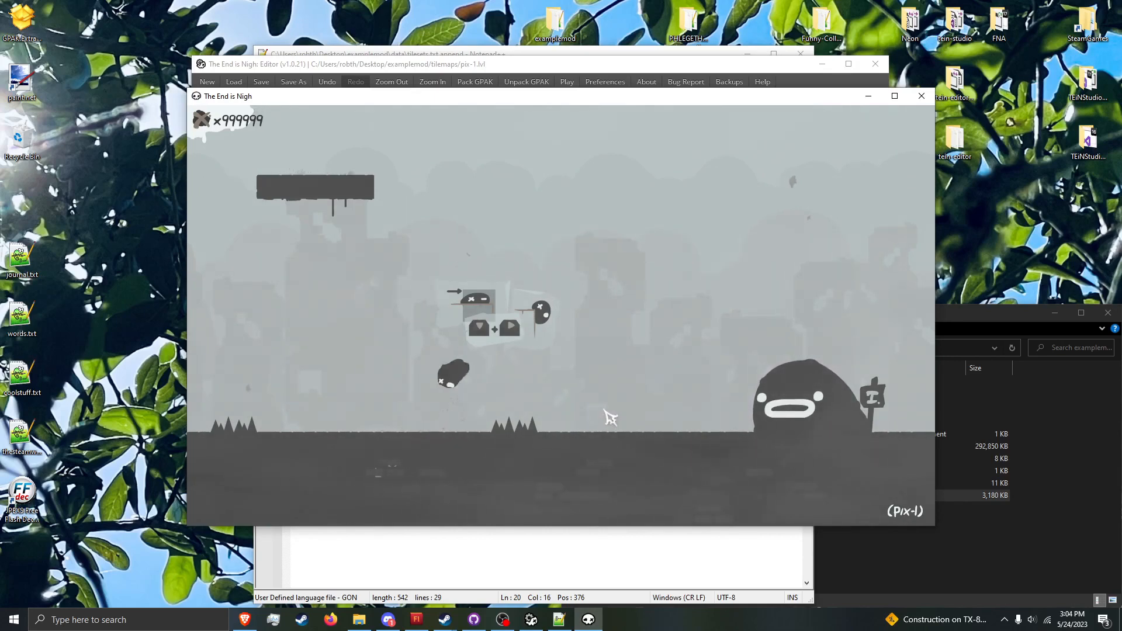
key("Right")
key("space")
key("Left")
key("Right")
key("space")
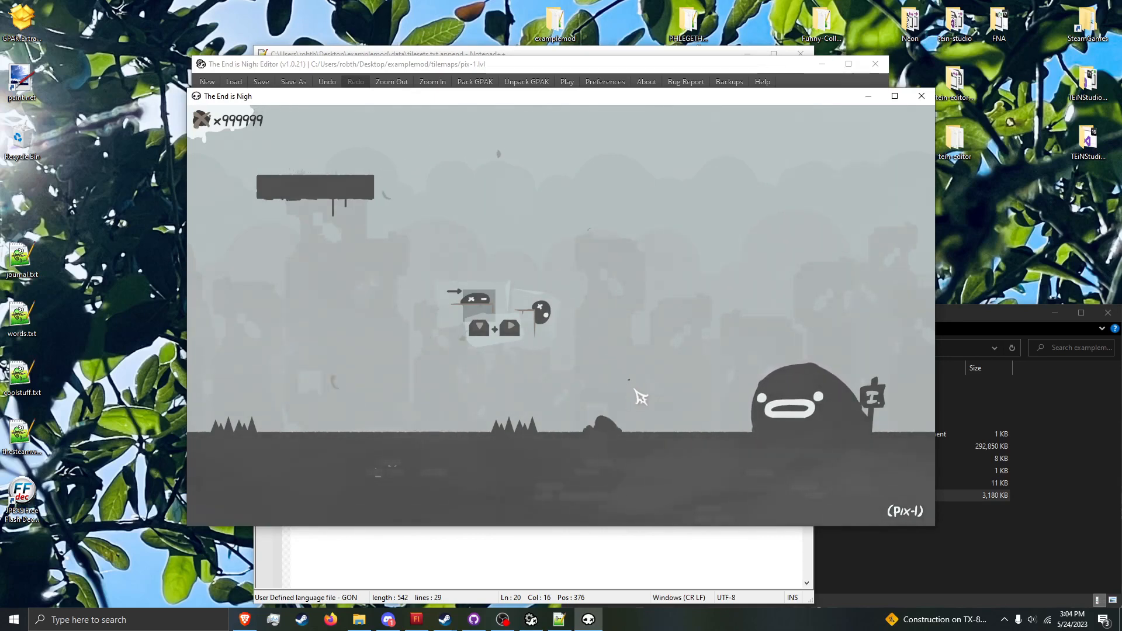
key("Left")
key("space")
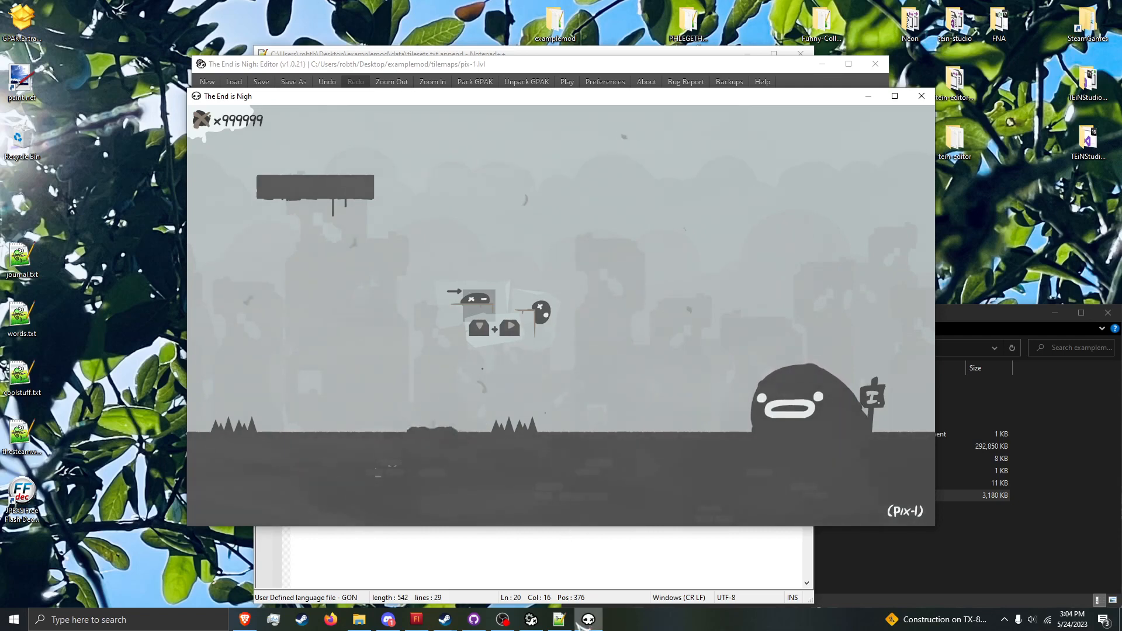
Step: Set decoration_2 to TheHead in tilesets.txt.append and save the file
left_click(560, 619)
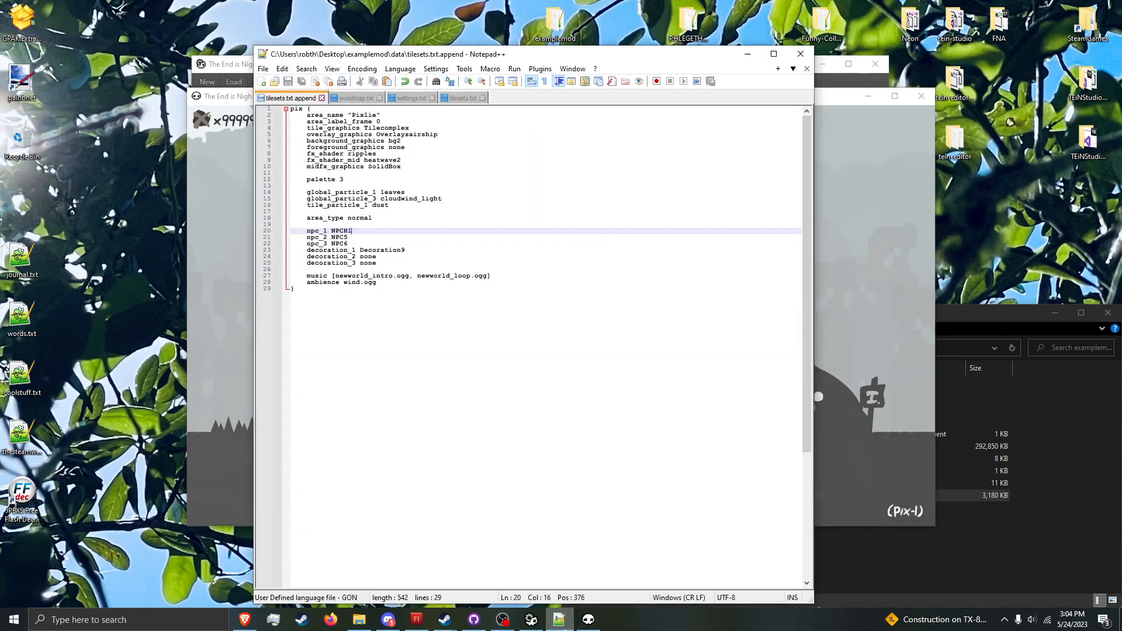
double_click(390, 257)
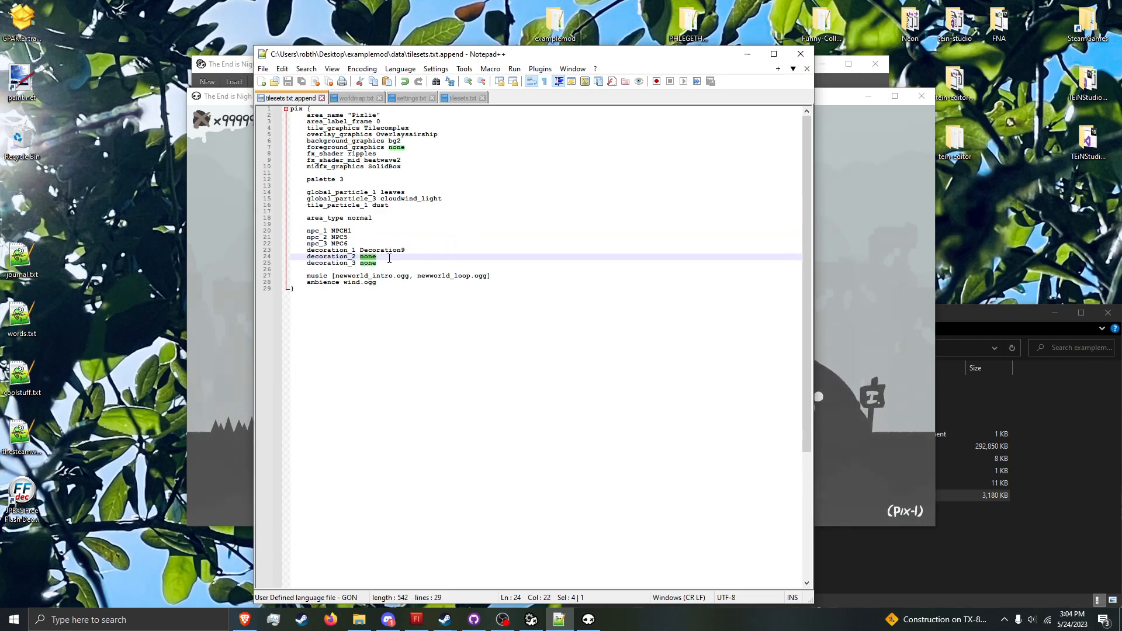
type("TheHe")
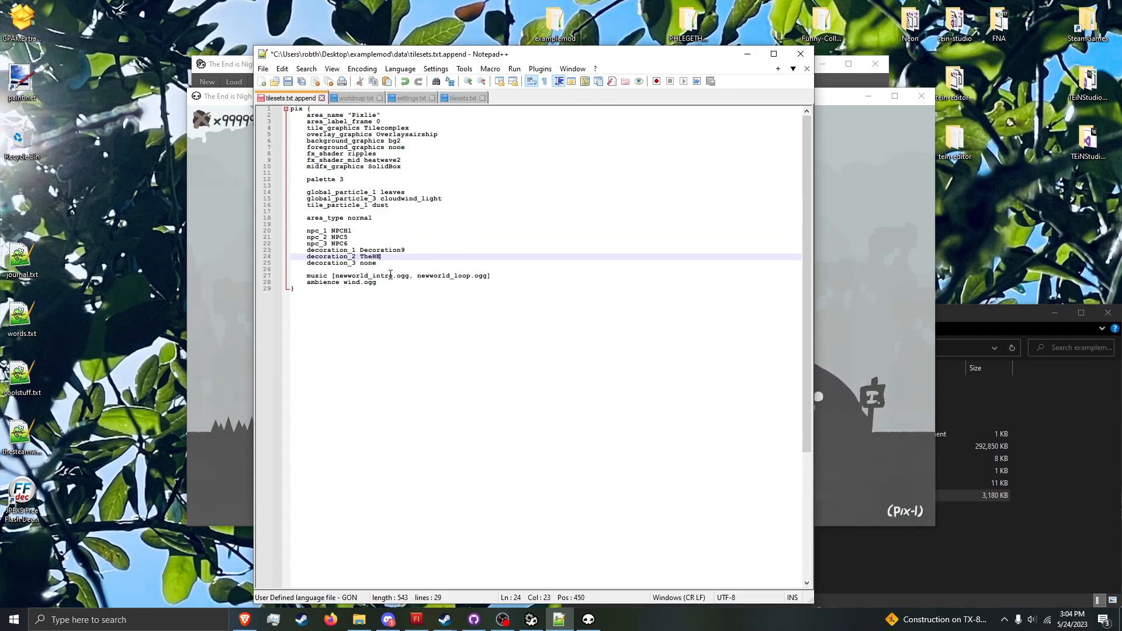
type("ad")
key("ctrl+s")
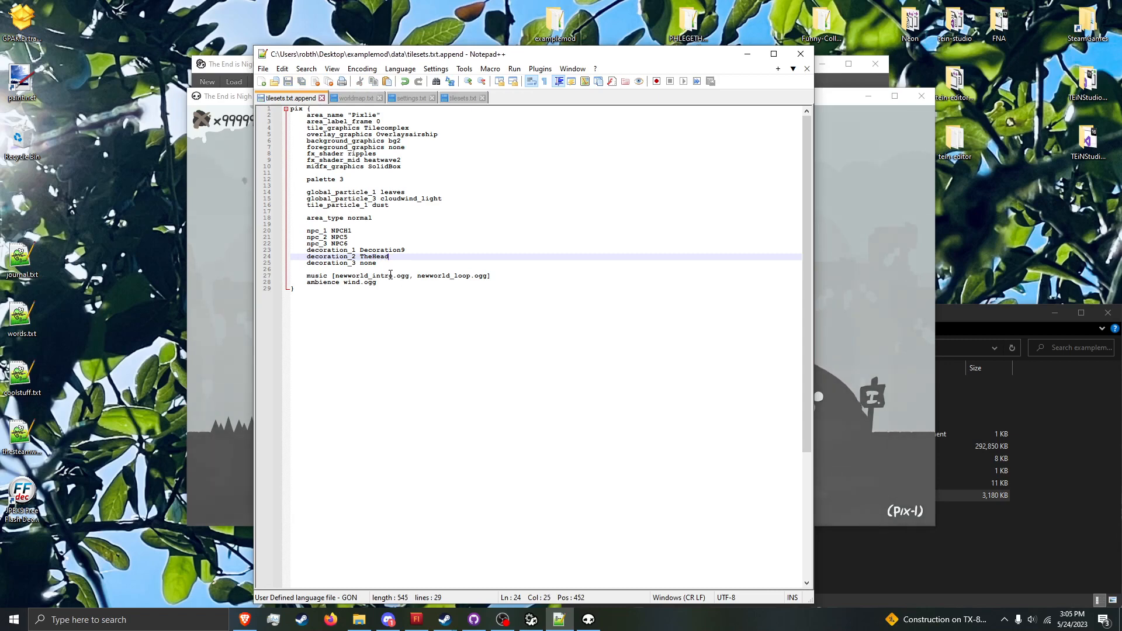
Step: Run refresh_particles in the game console and close the console
left_click(232, 285)
key("grave")
type("refresh_particles")
key("Return")
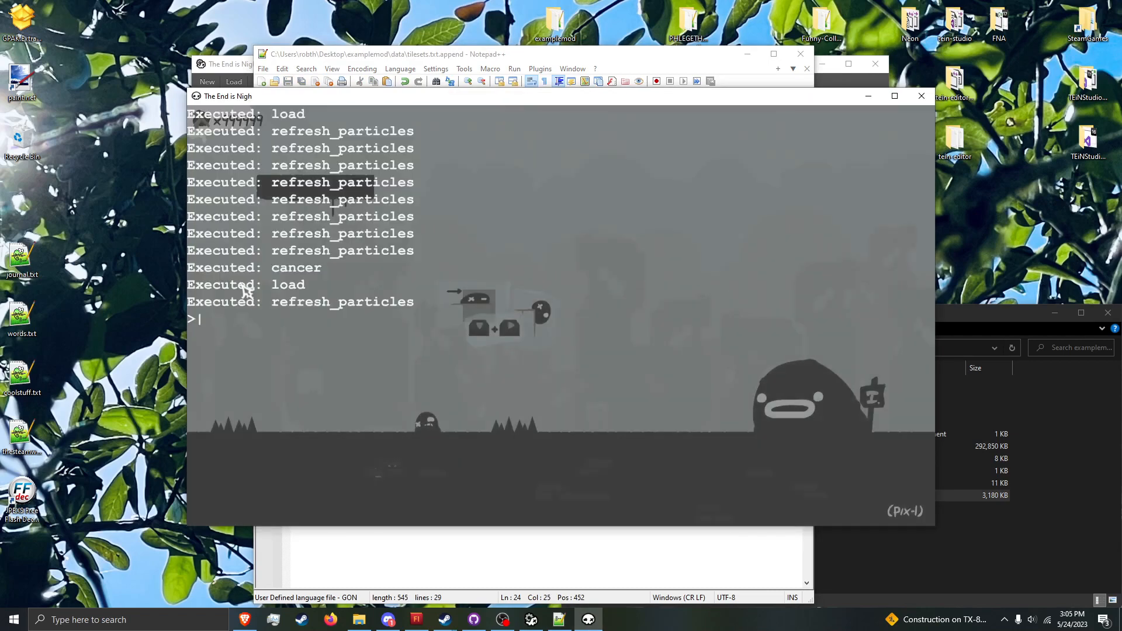
key("grave")
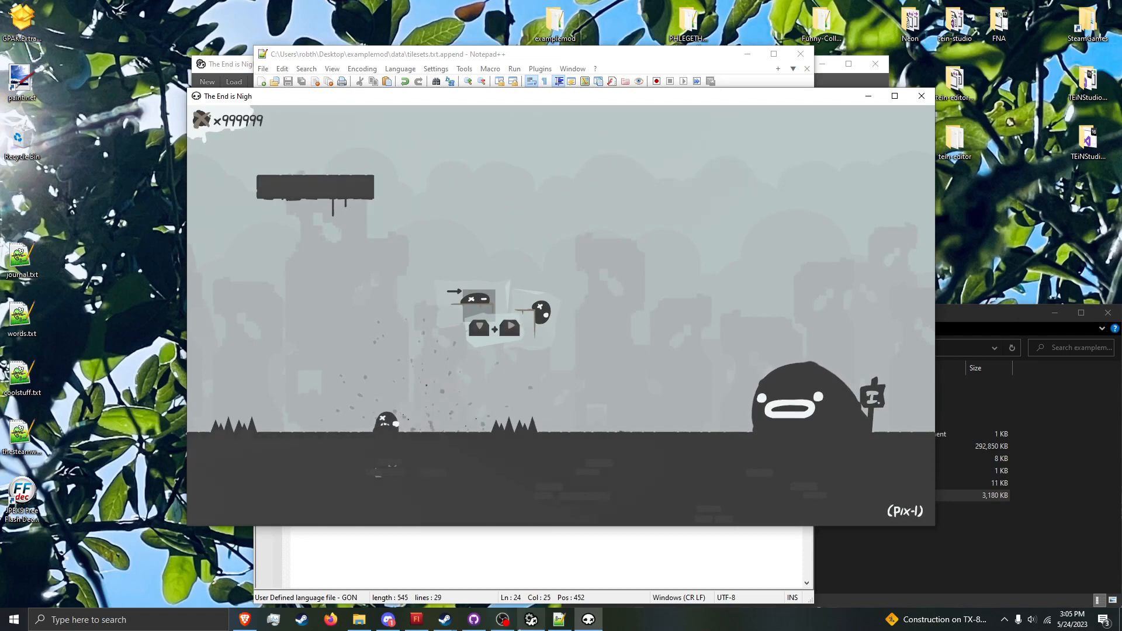
Step: Place a decoration 2 star in mid-air above the player's start in pix-1, and switch back to the game
left_click(531, 619)
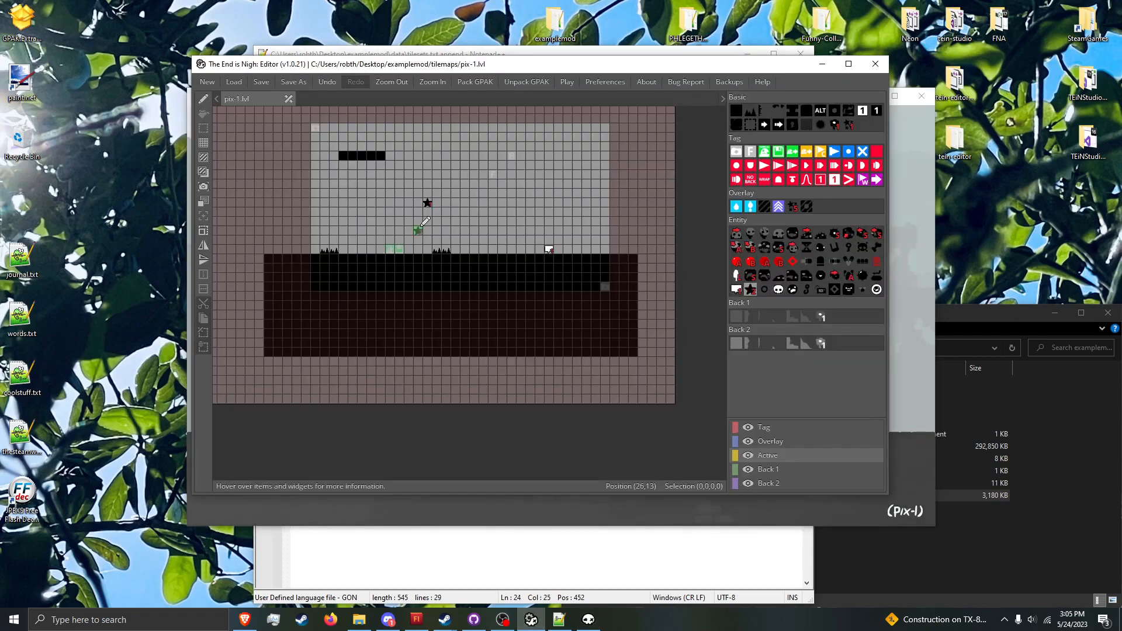
left_click(589, 619)
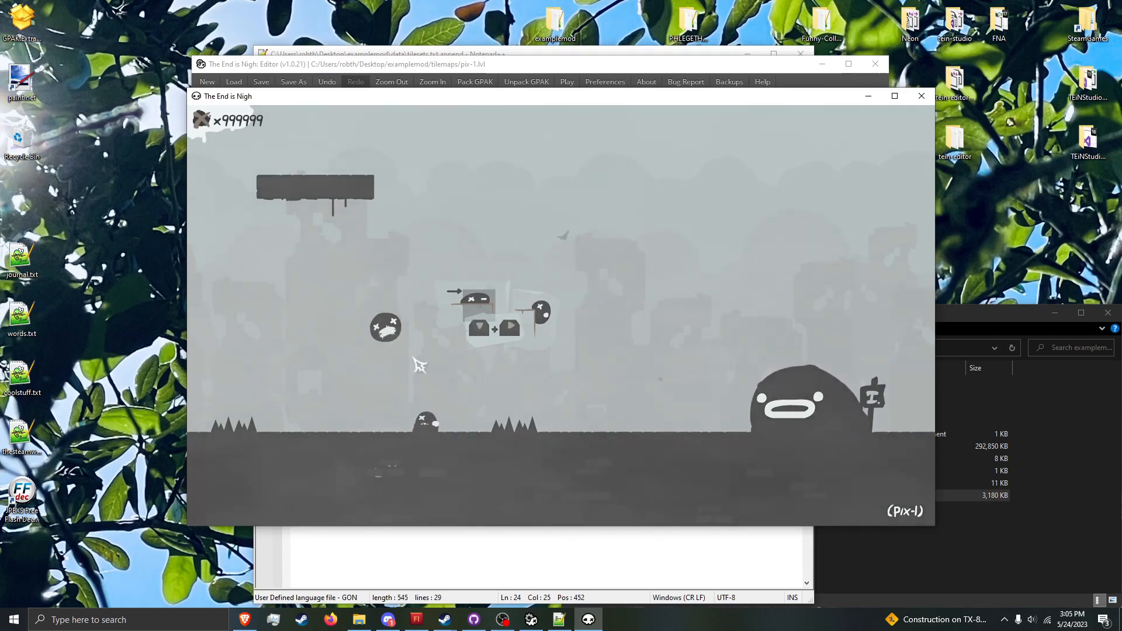
Step: Set decoration_3 to TheHeart in tilesets.txt.append and save the file
left_click(560, 620)
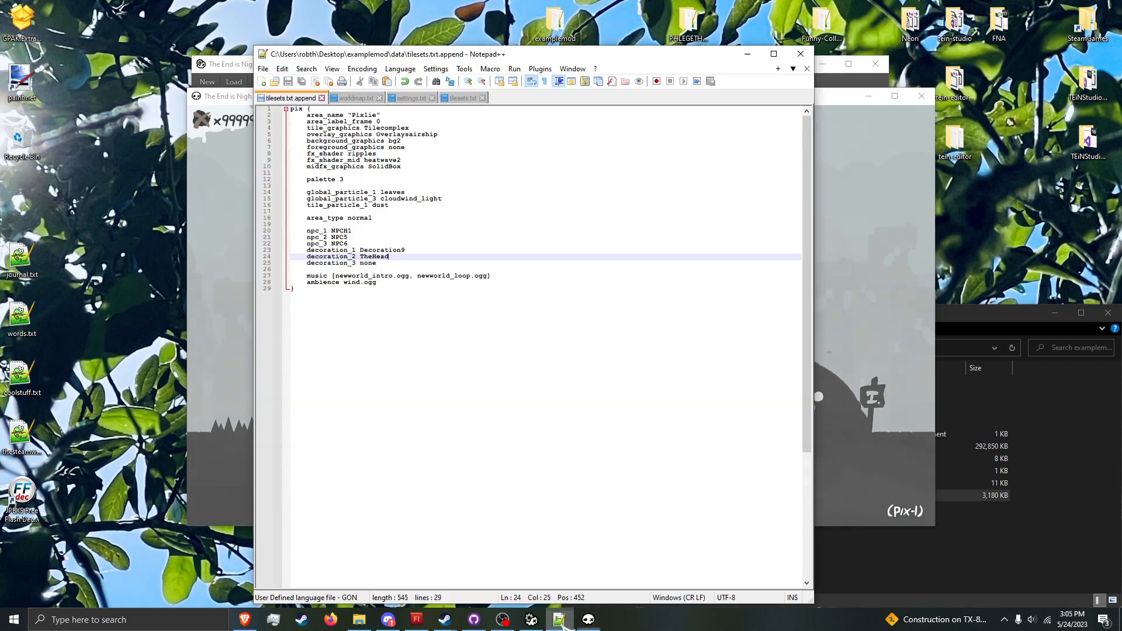
left_click(398, 262)
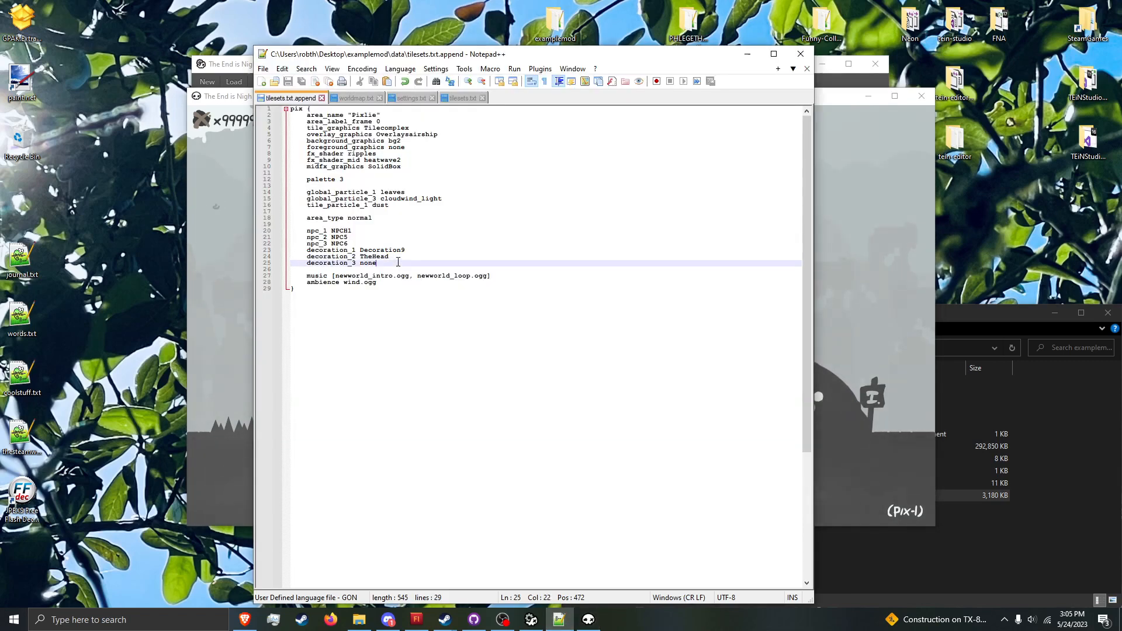
type("T")
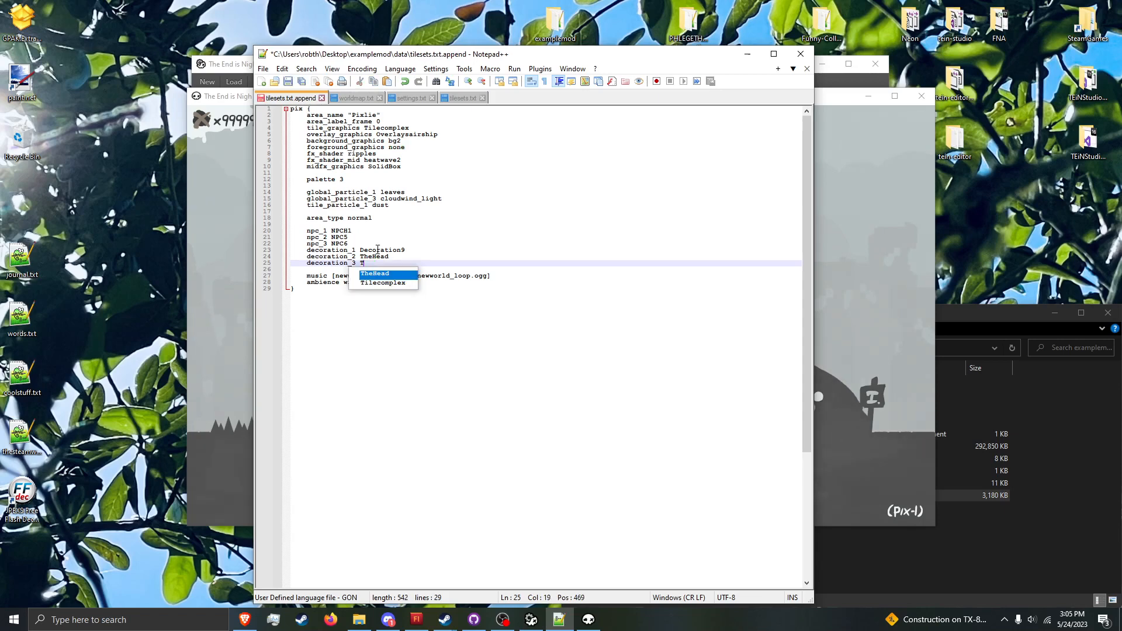
type("heHeart")
key("ctrl+s")
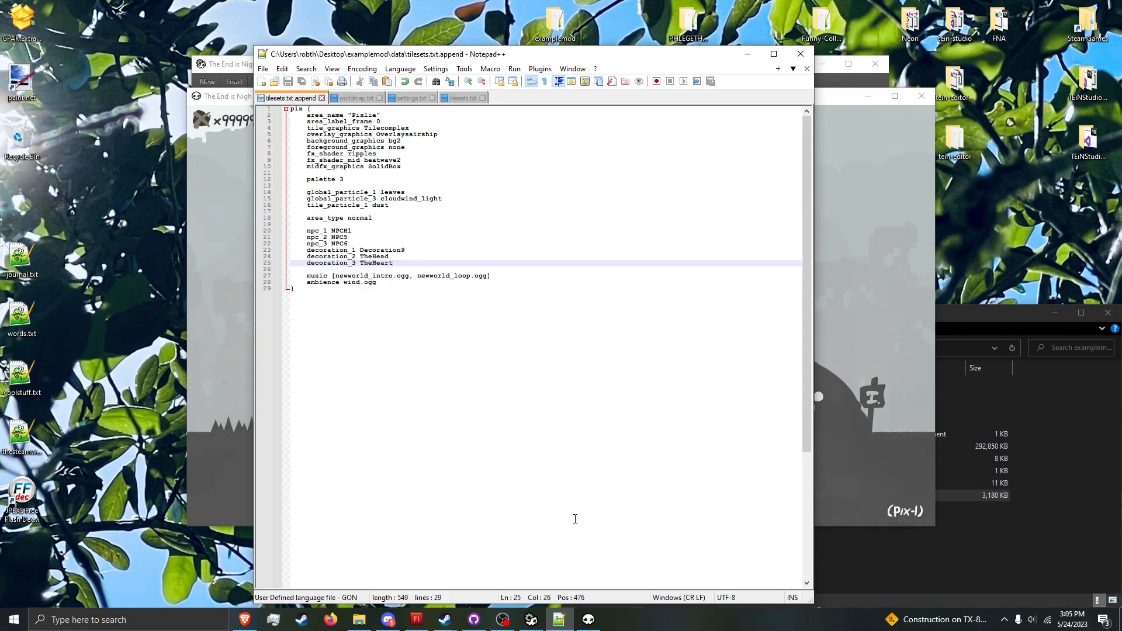
Step: Place a decoration 3 star in mid-air past the second spike group in pix-1 and save the level
left_click(531, 619)
left_click(541, 622)
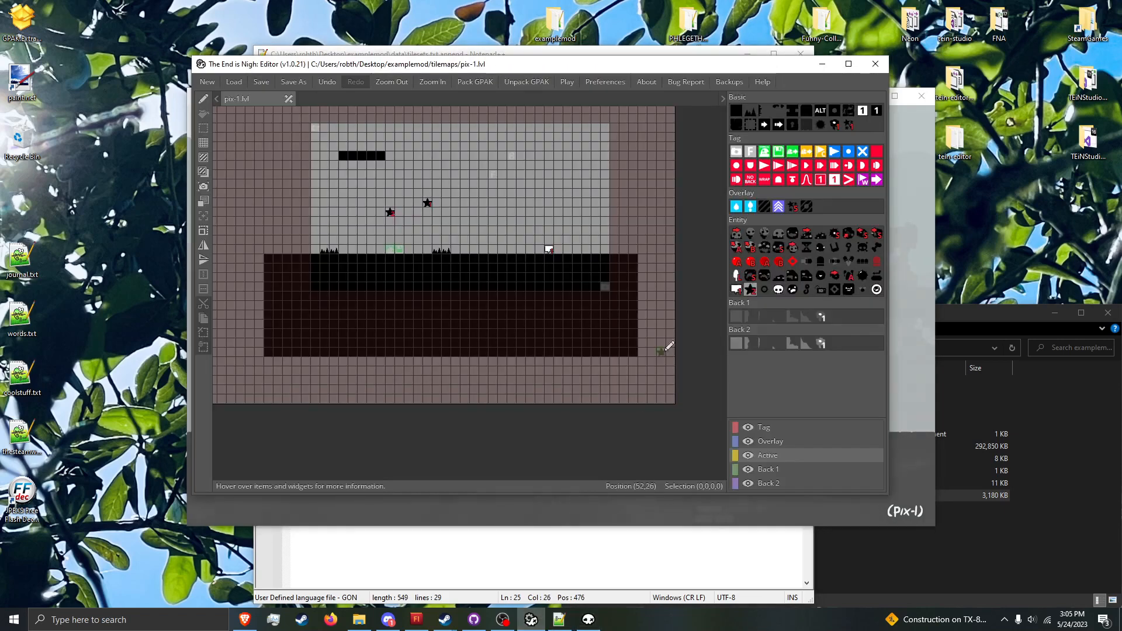
key("ctrl+s")
left_click(586, 619)
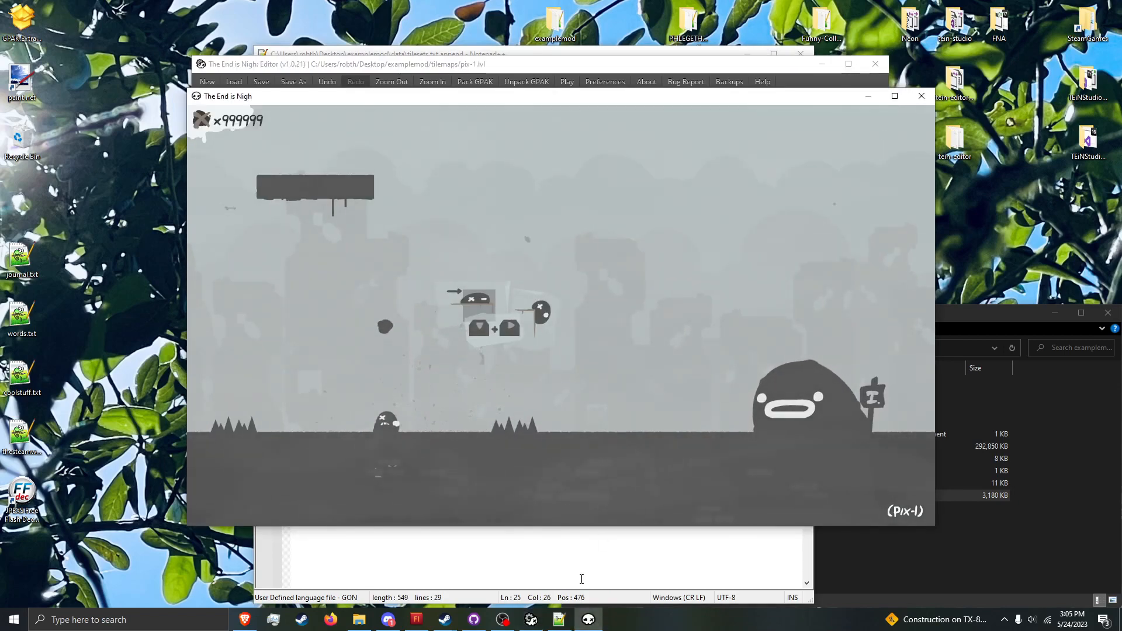
left_click(559, 619)
left_click(531, 619)
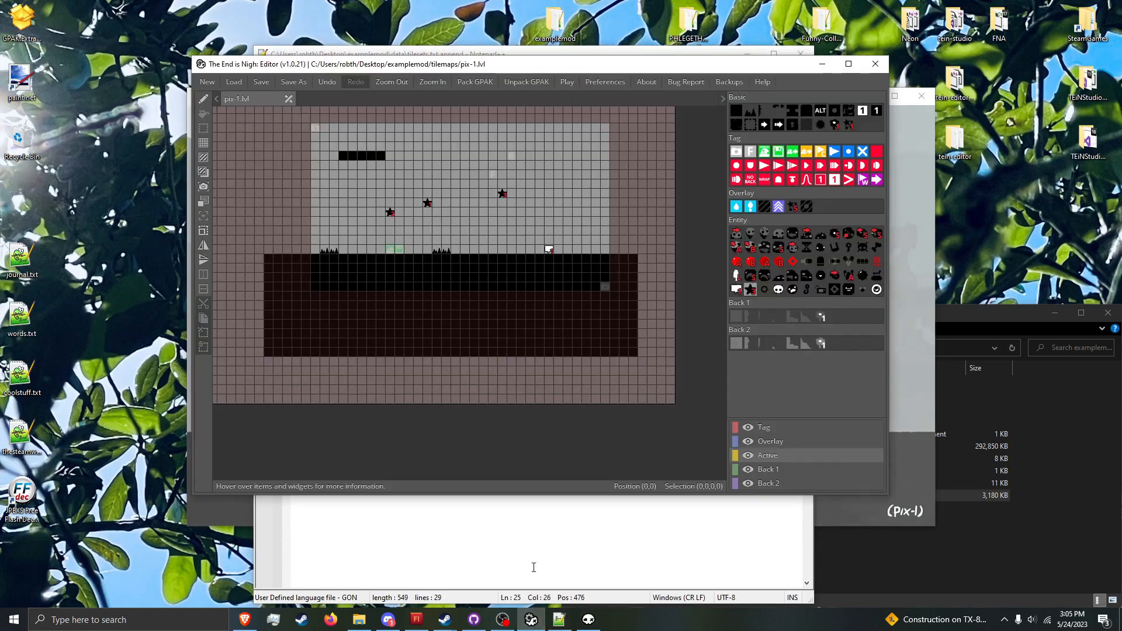
left_click(622, 630)
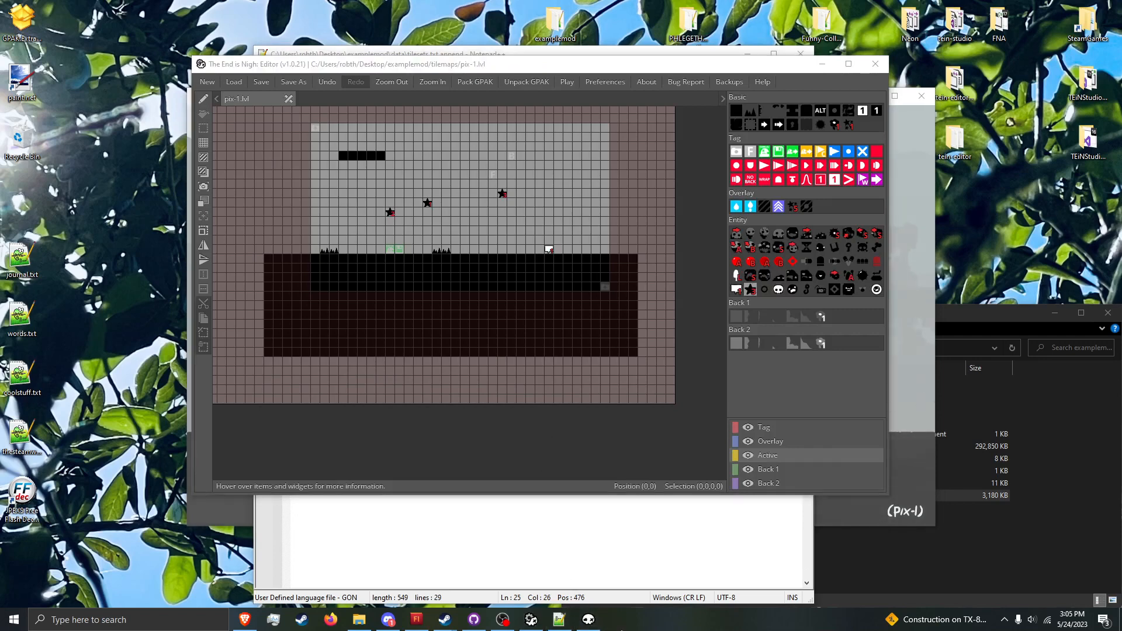
Step: Run refresh_particles in the game console and restart the level to load the placed decorations
left_click(589, 619)
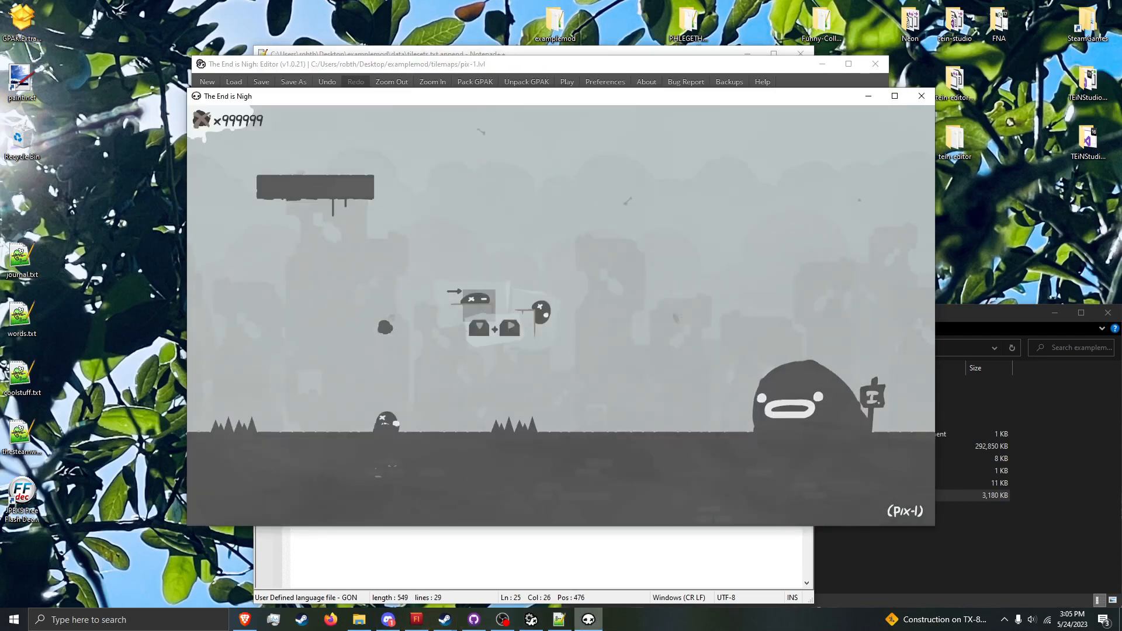
key("grave")
type("refresh_particles")
key("Return")
key("r")
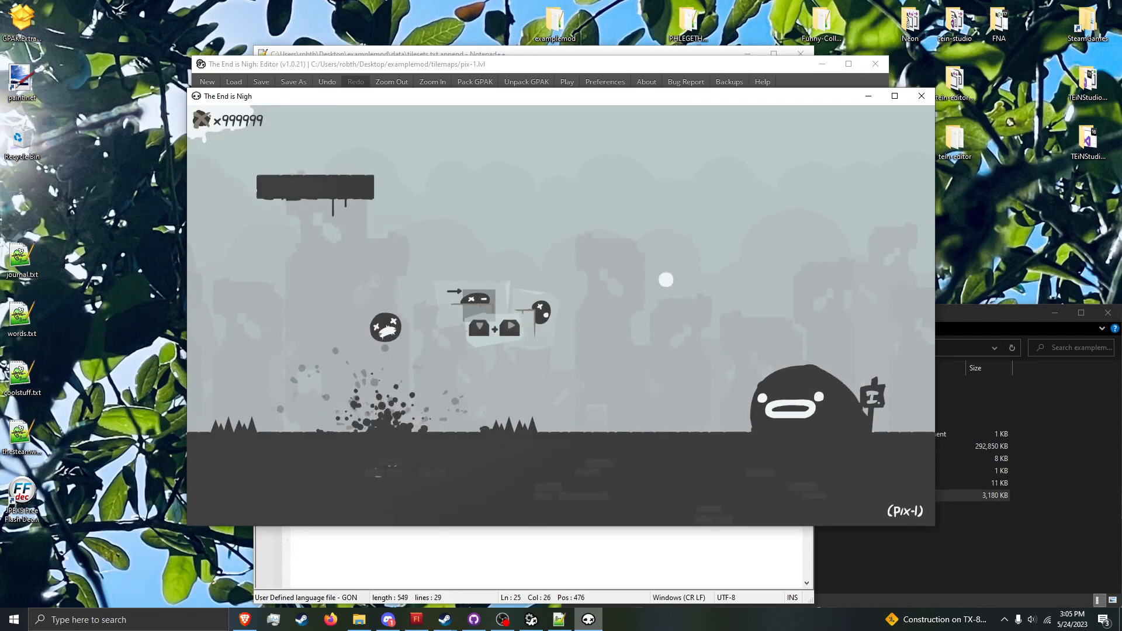
Step: Jump the player over the second spike group and back and forth beneath the round decoration past it
key("space")
key("Right")
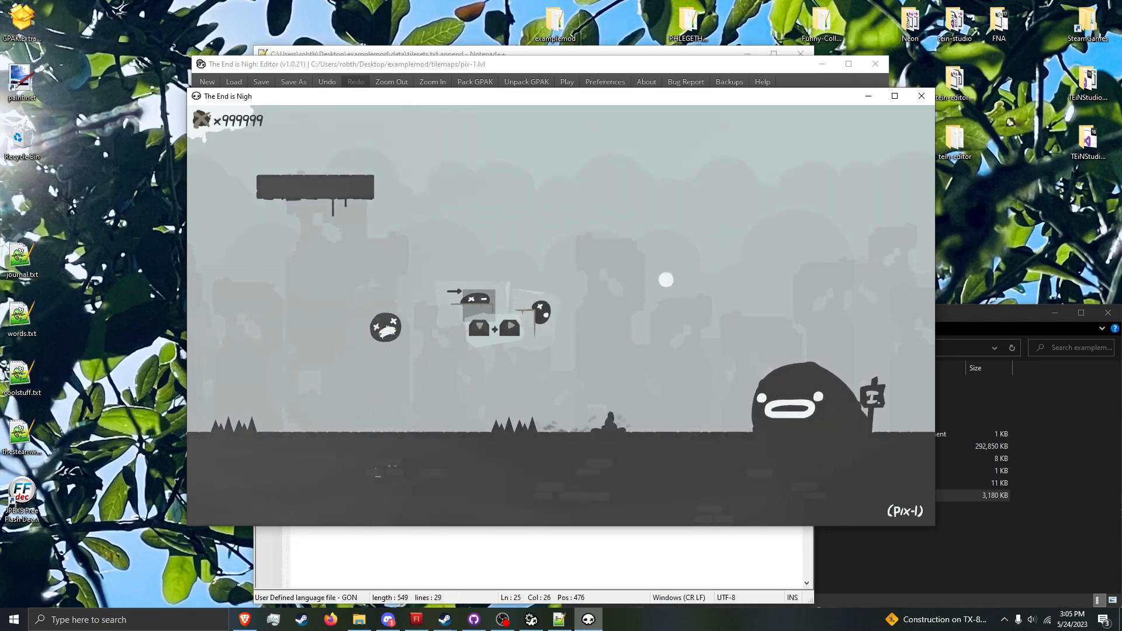
key("space")
key("Left")
key("space")
key("Right")
key("Left")
key("space")
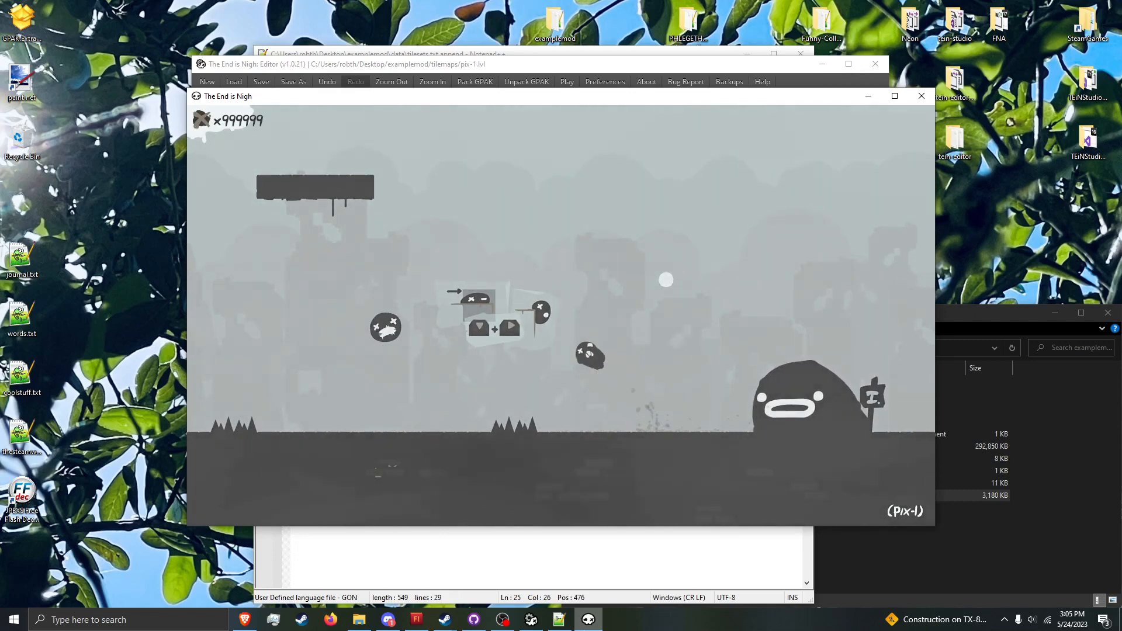
Step: Delete the decoration_1, decoration_2 and decoration_3 lines from tilesets.txt.append and save the file
left_click(559, 619)
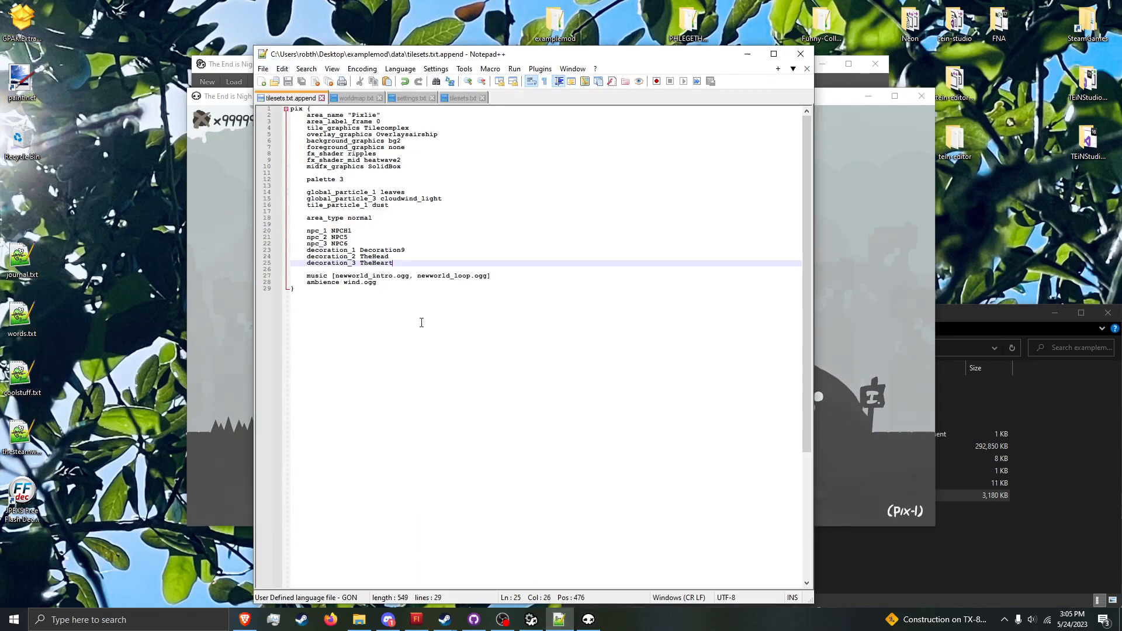
key("shift+Up")
key("shift+Up")
key("shift+Up")
key("BackSpace")
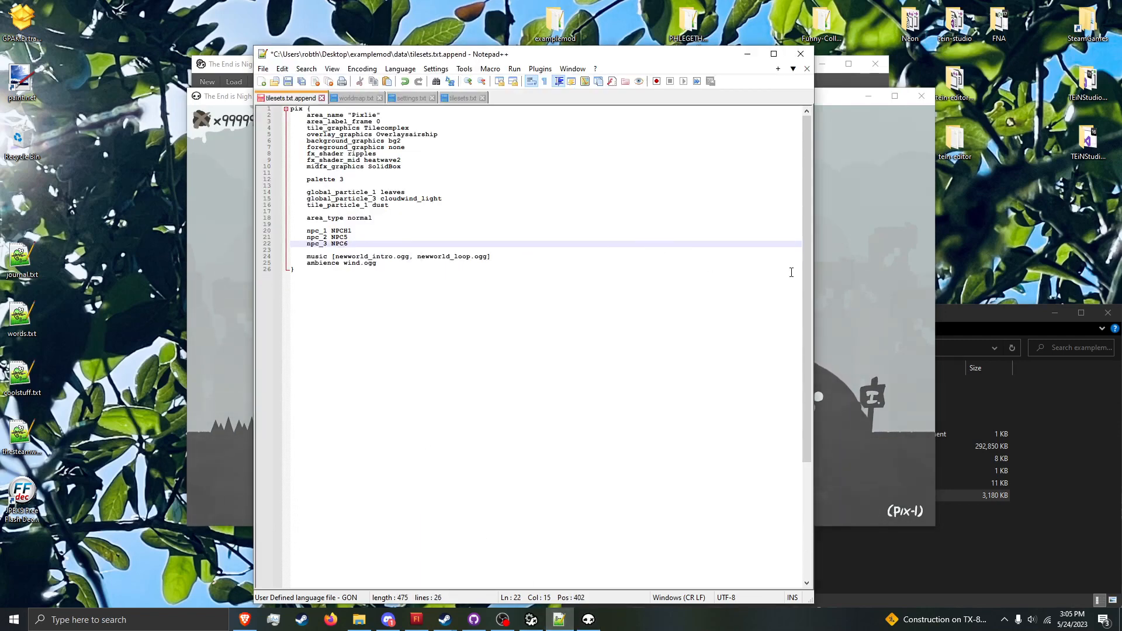
key("ctrl+s")
Step: Switch to the game, run refresh_particles in its console and close the console
left_click(873, 317)
key("grave")
type("refresh_particles")
key("Return")
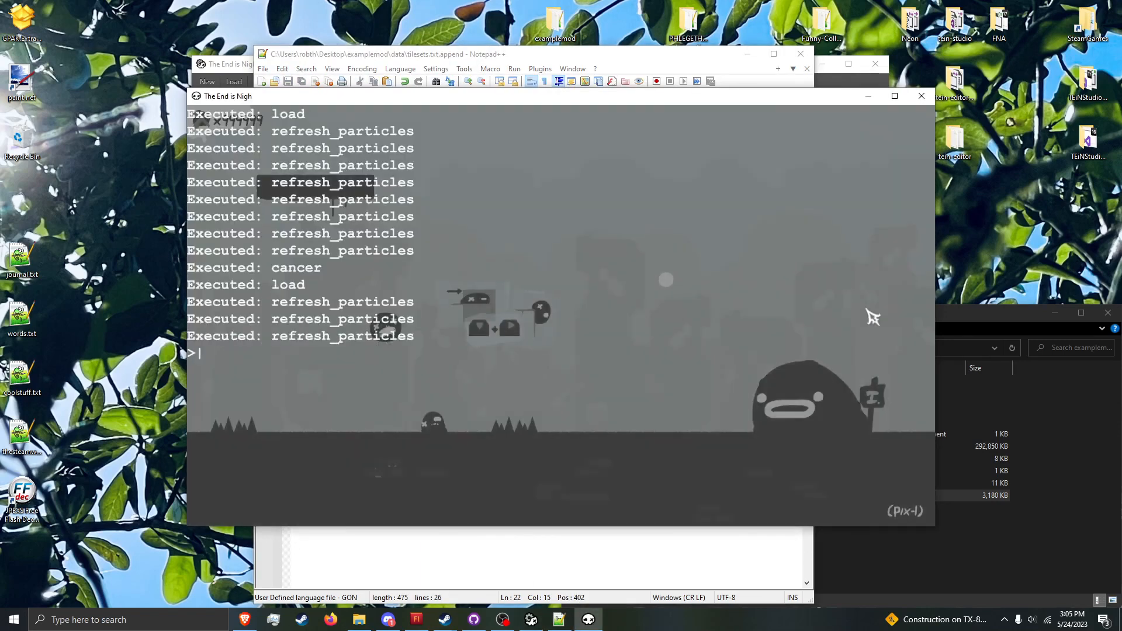
key("grave")
key("Left")
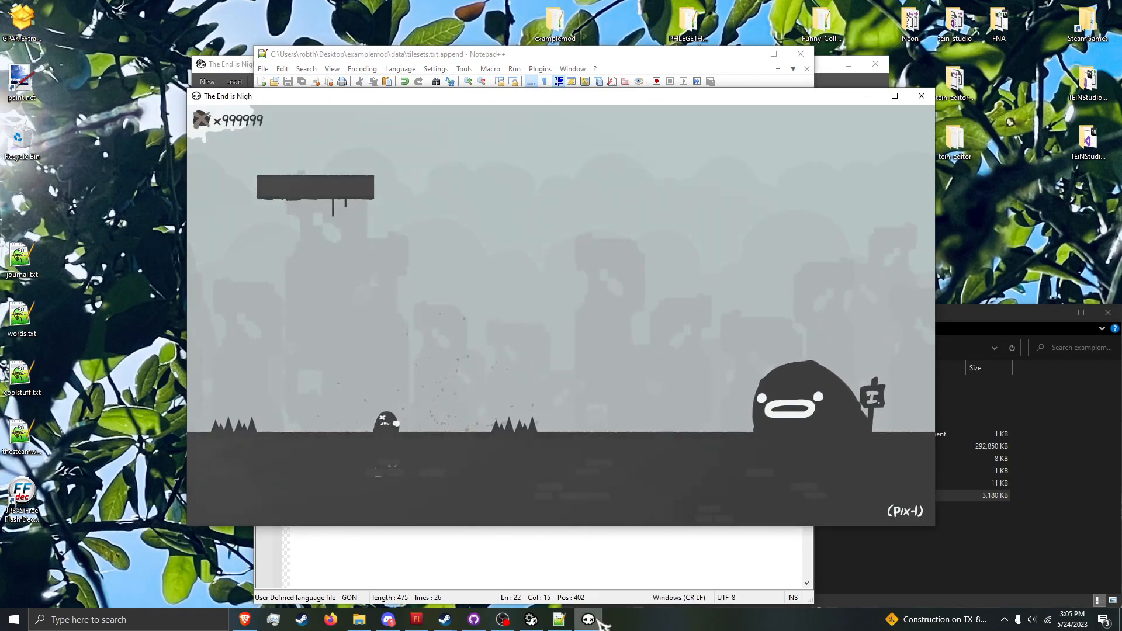
Step: Erase the three decoration stars from pix-1 in the level editor and save the level
left_click(538, 620)
left_click(541, 621)
left_click(528, 621)
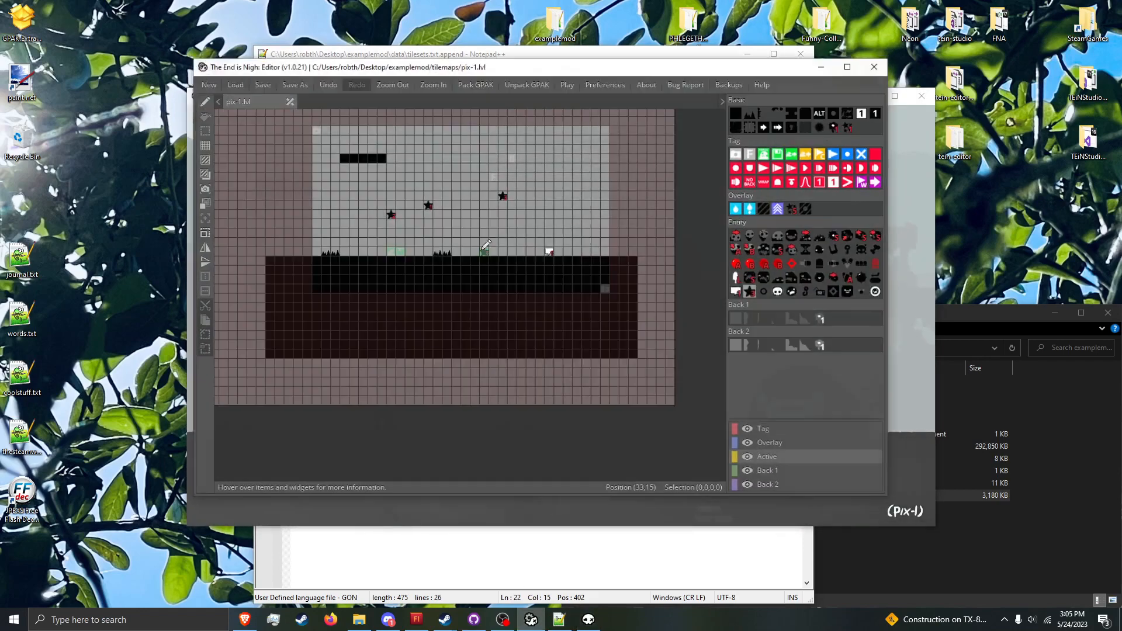
left_click(391, 219)
right_click(428, 203)
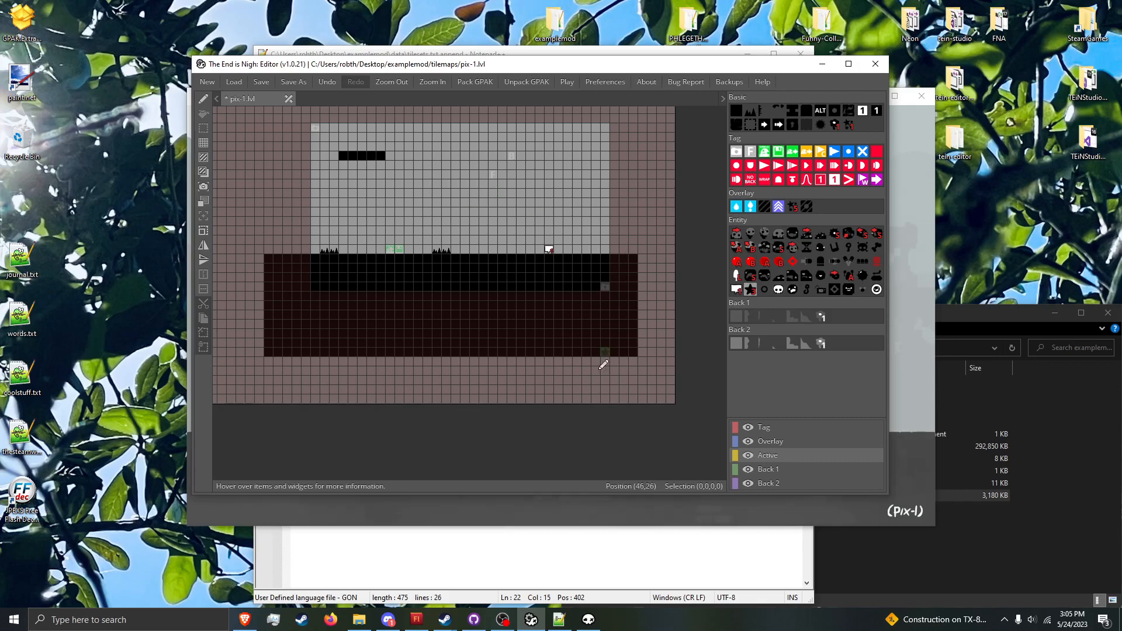
Step: Open the Output\audio\music folder of the theendisnigh directory in File Explorer
left_click(559, 619)
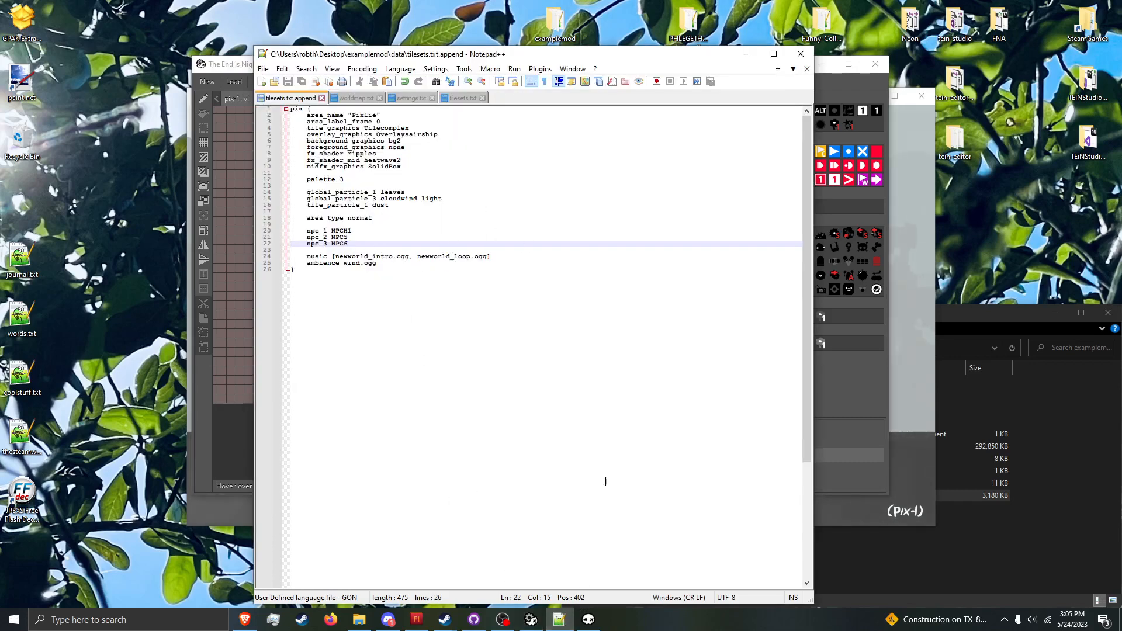
left_click(966, 529)
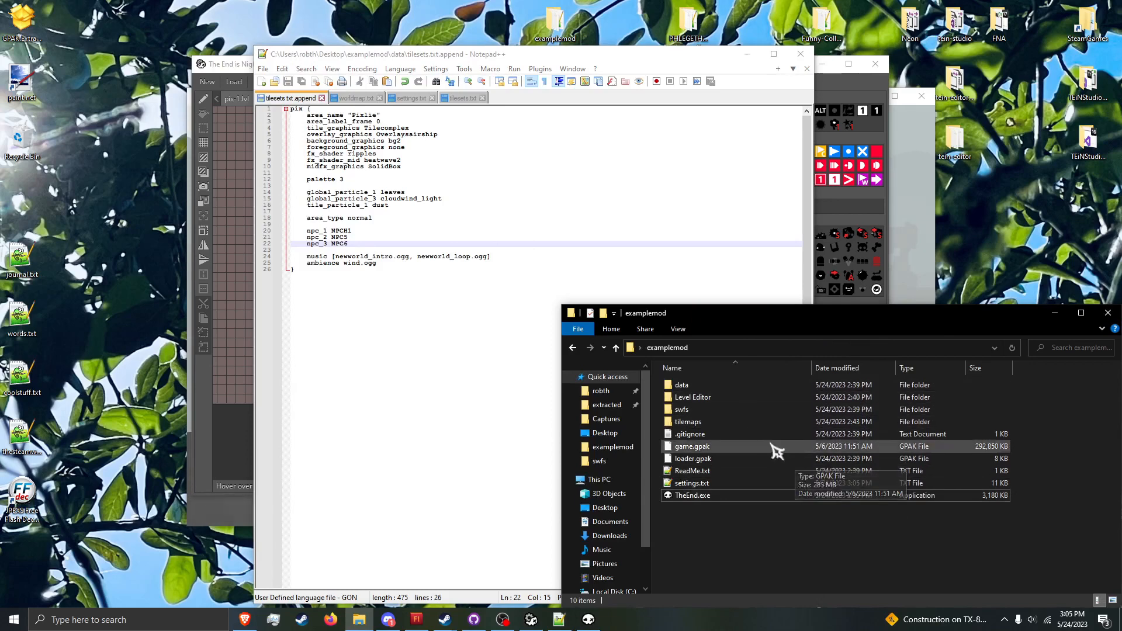
left_click(363, 620)
left_click(363, 620)
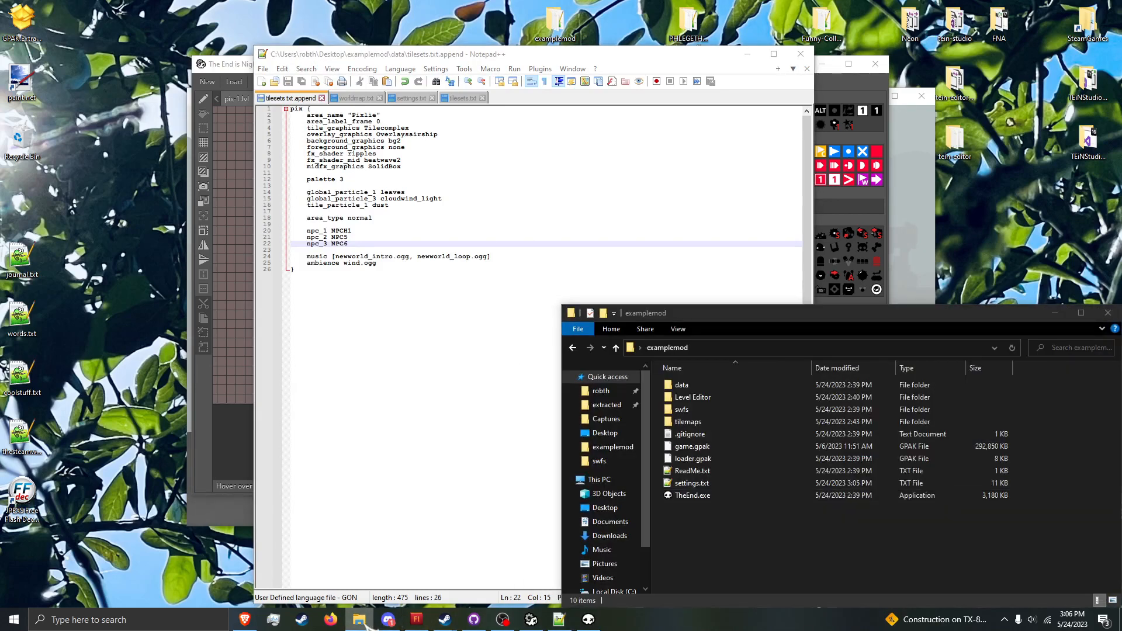
right_click(364, 620)
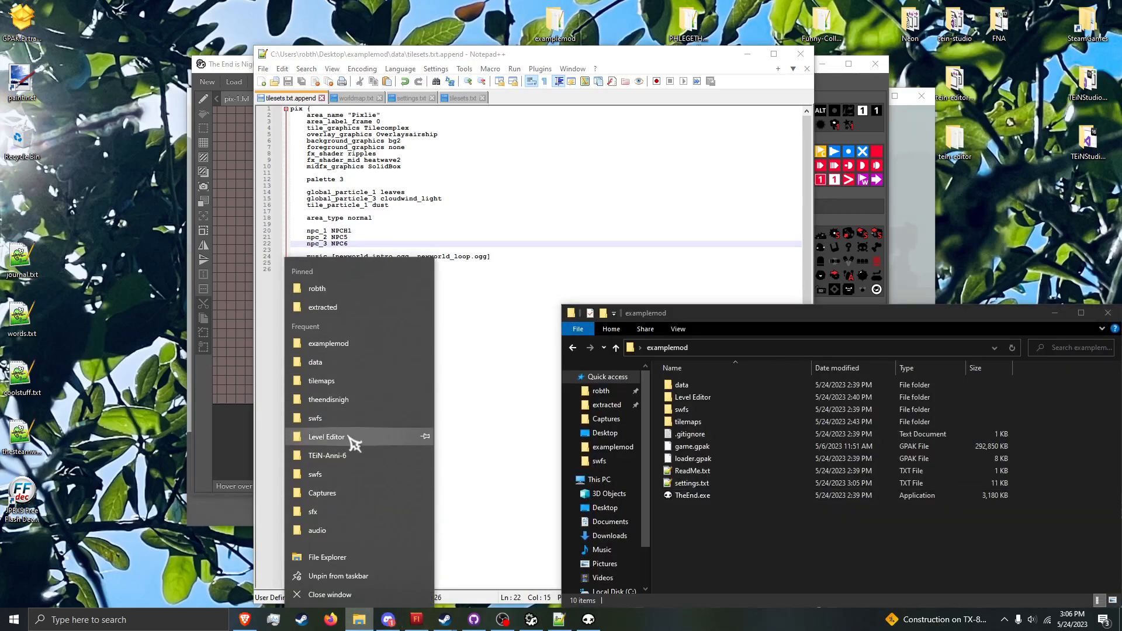
left_click(349, 401)
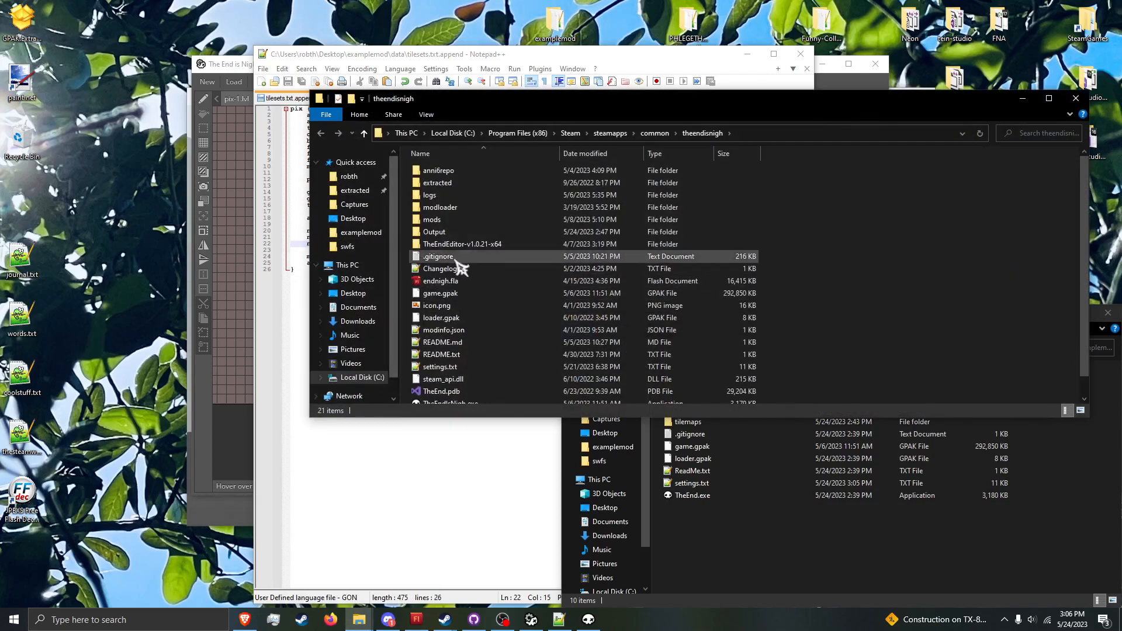
double_click(435, 233)
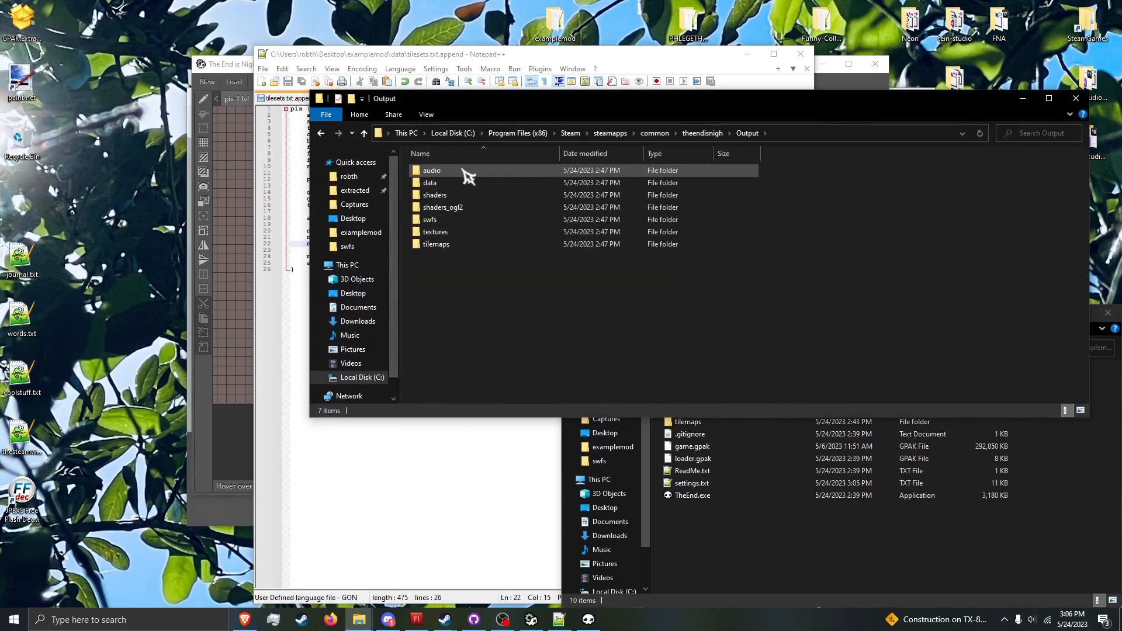
double_click(467, 173)
double_click(473, 209)
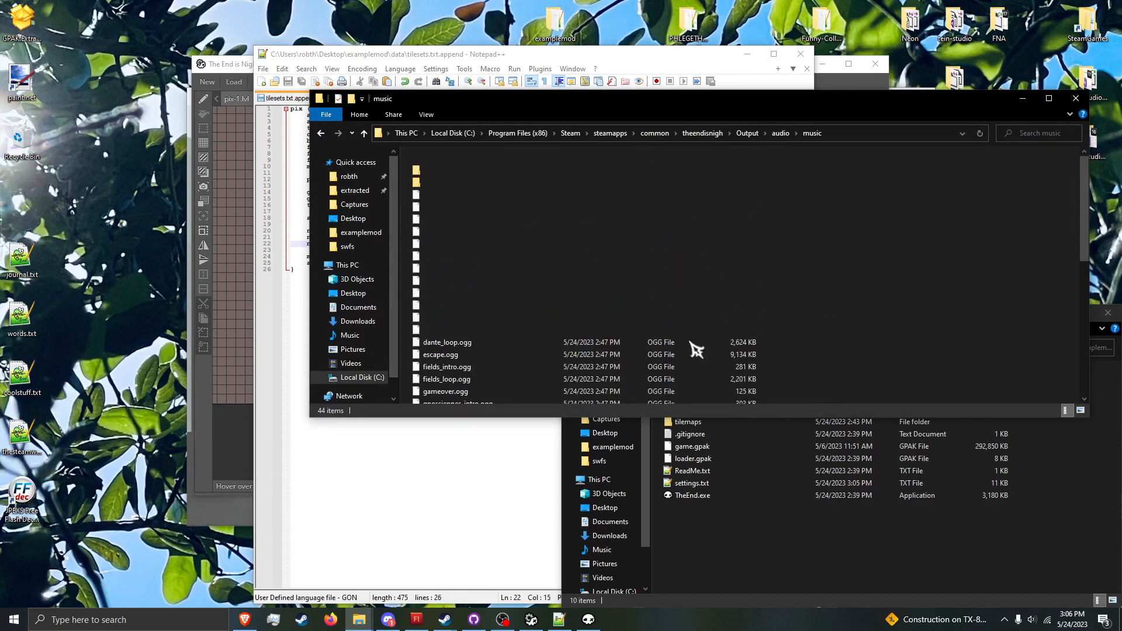
Step: Locate newworld_intro.ogg and newworld_loop.ogg in the music folder, and close its window
left_click(513, 427)
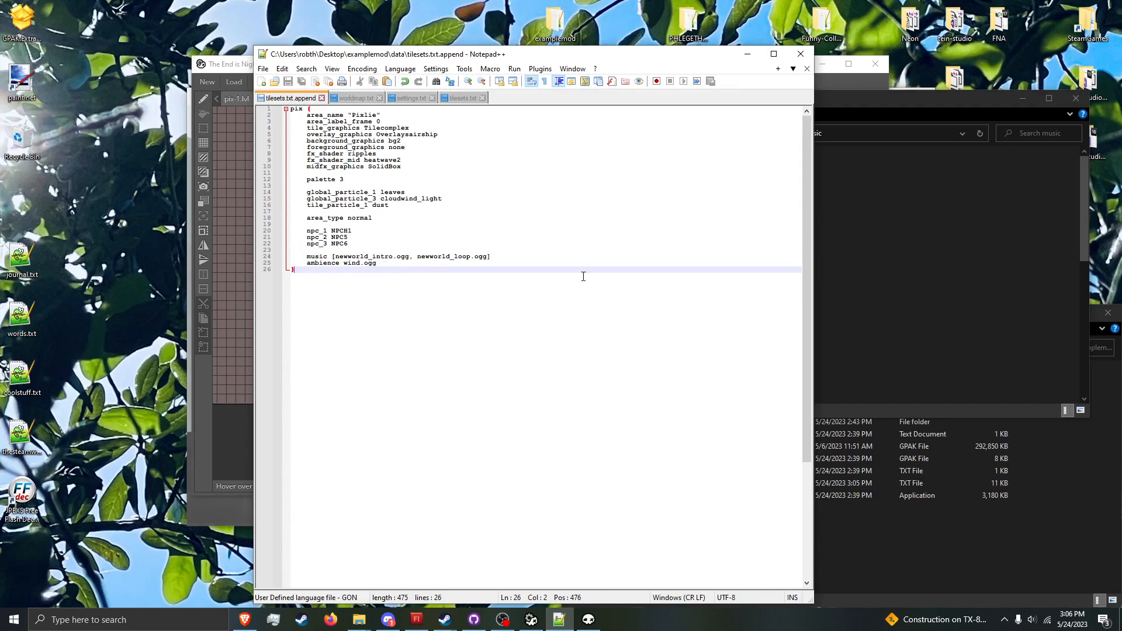
left_click(1017, 295)
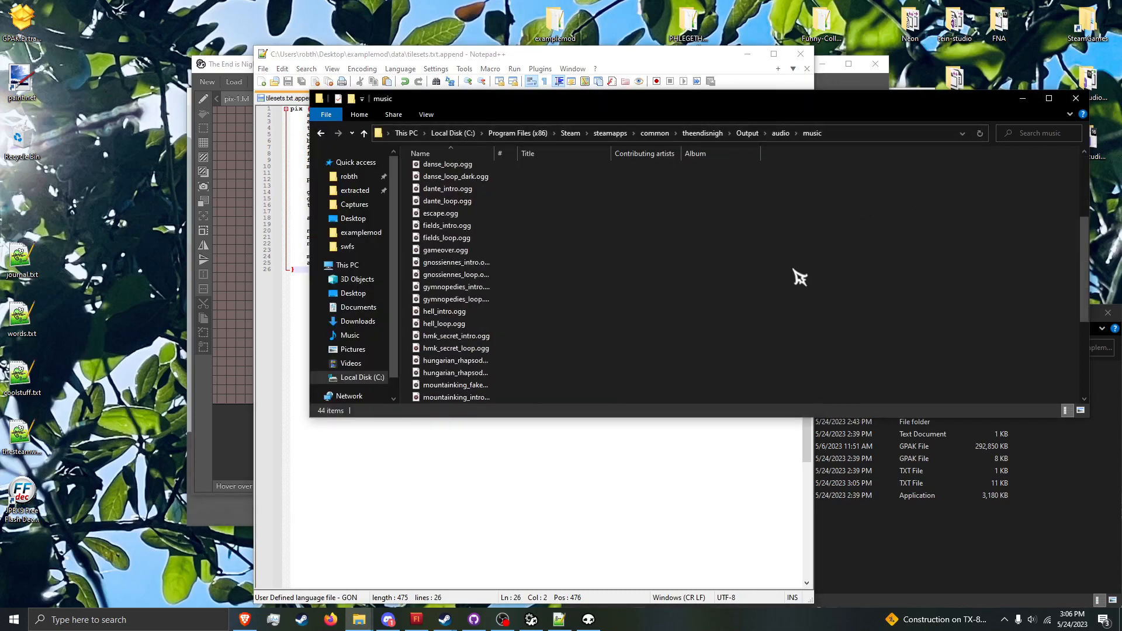
key("n")
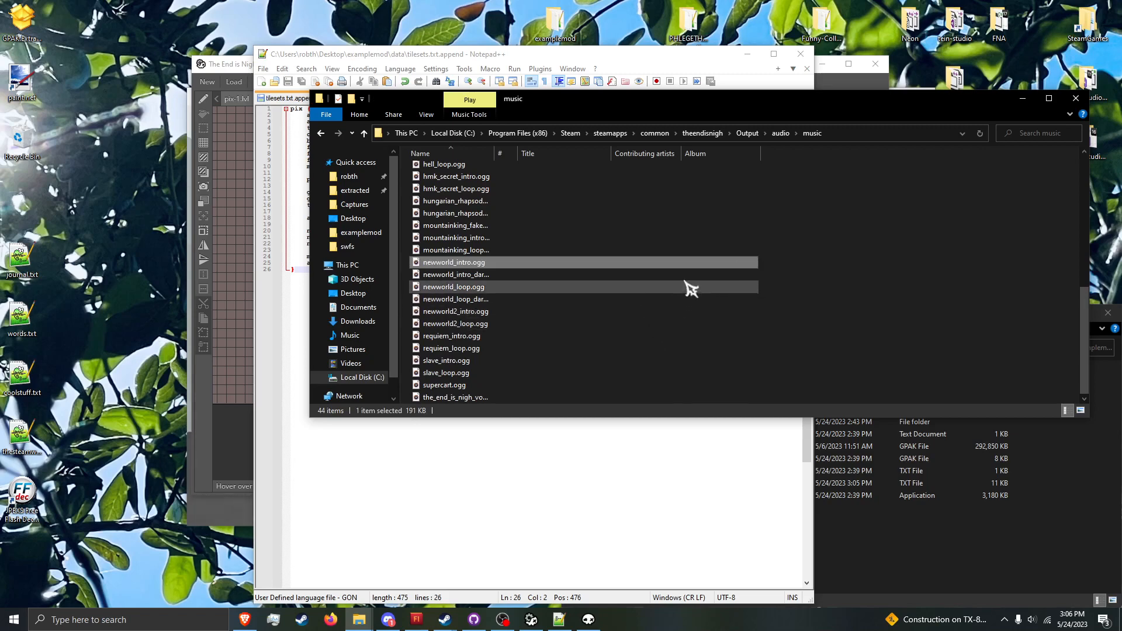
left_click(659, 287)
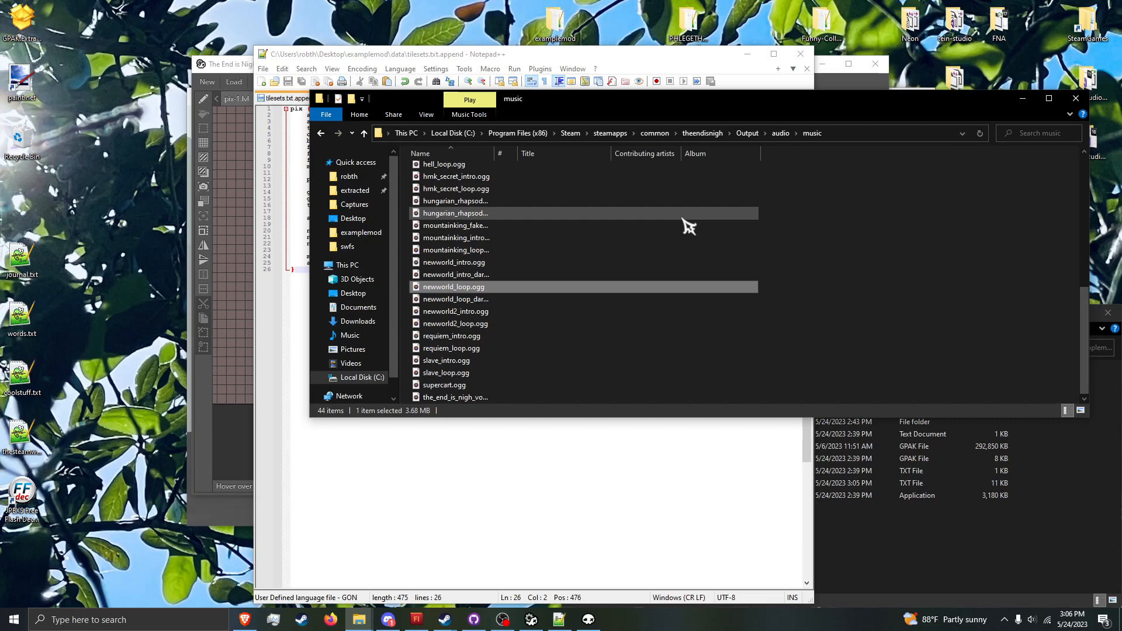
left_click(1076, 98)
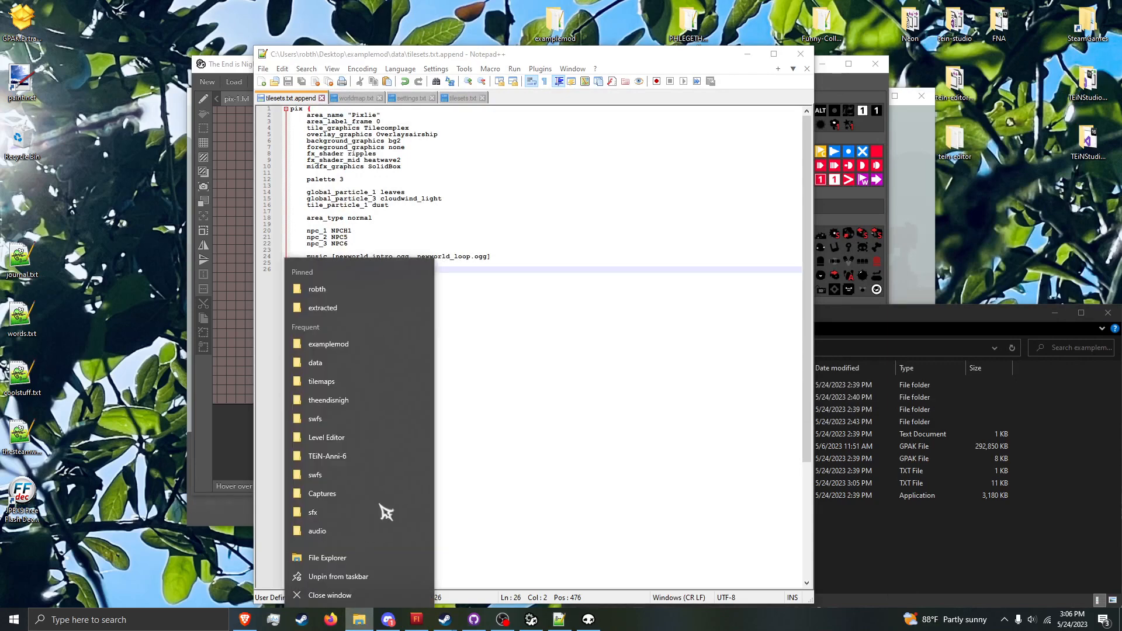
Step: Open the extracted\audio\ambience folder of the theendisnigh directory and move its window clear of the tilesets file
right_click(359, 620)
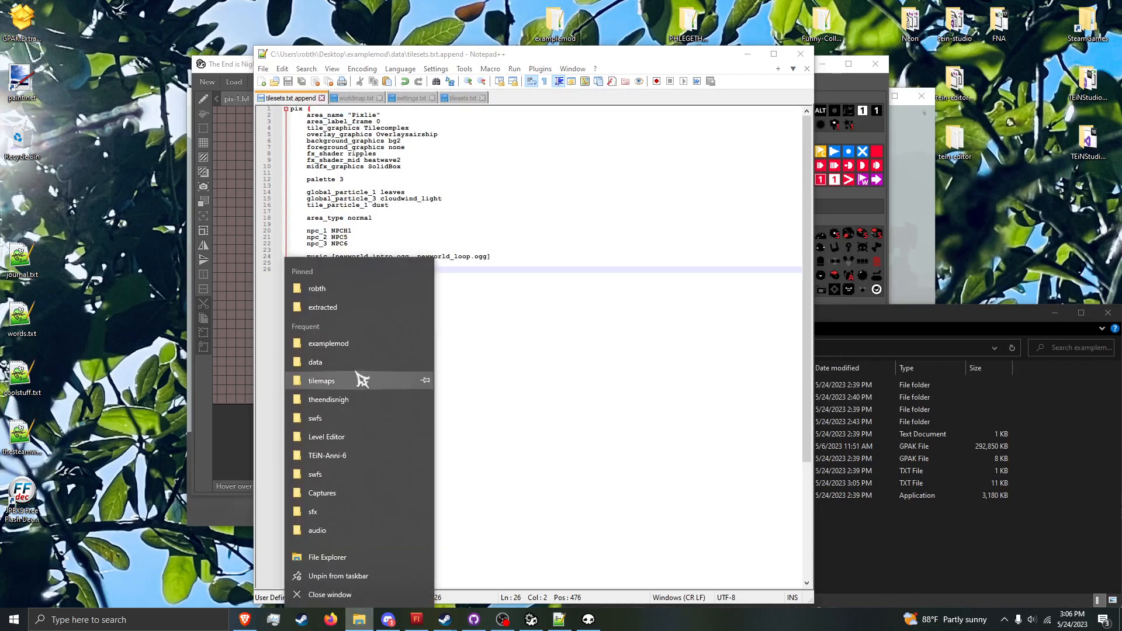
left_click(353, 308)
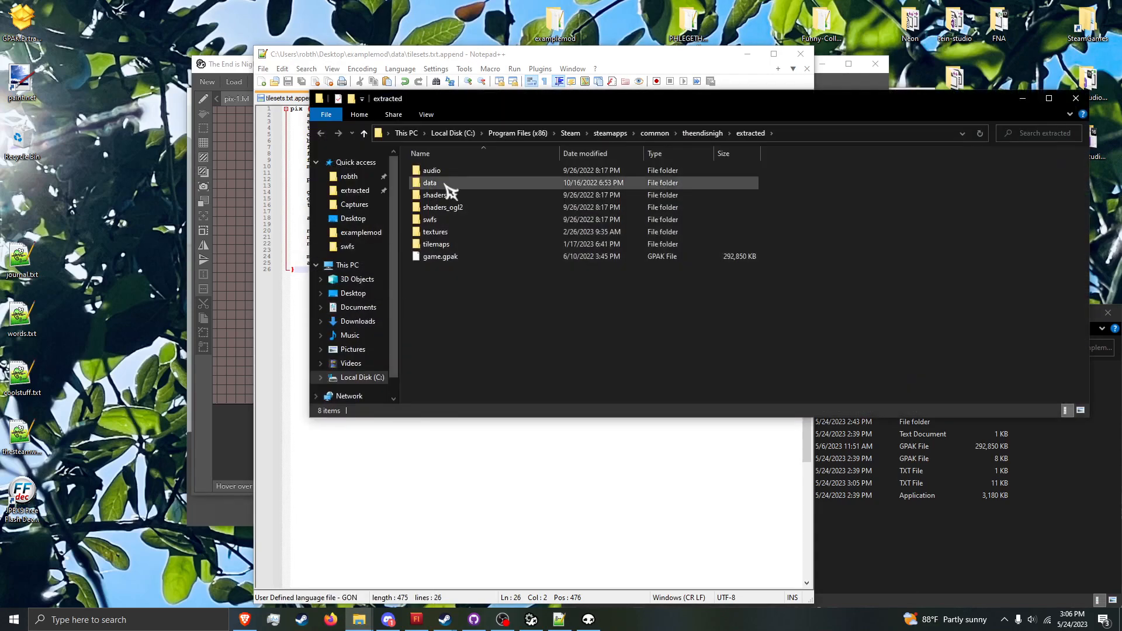
double_click(451, 170)
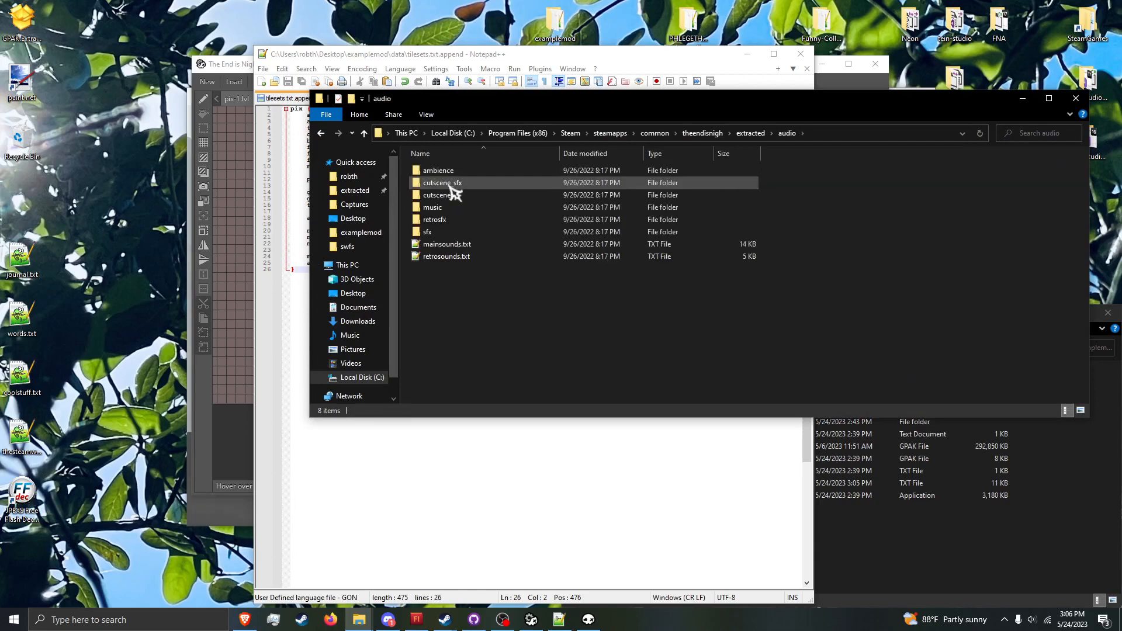
double_click(456, 172)
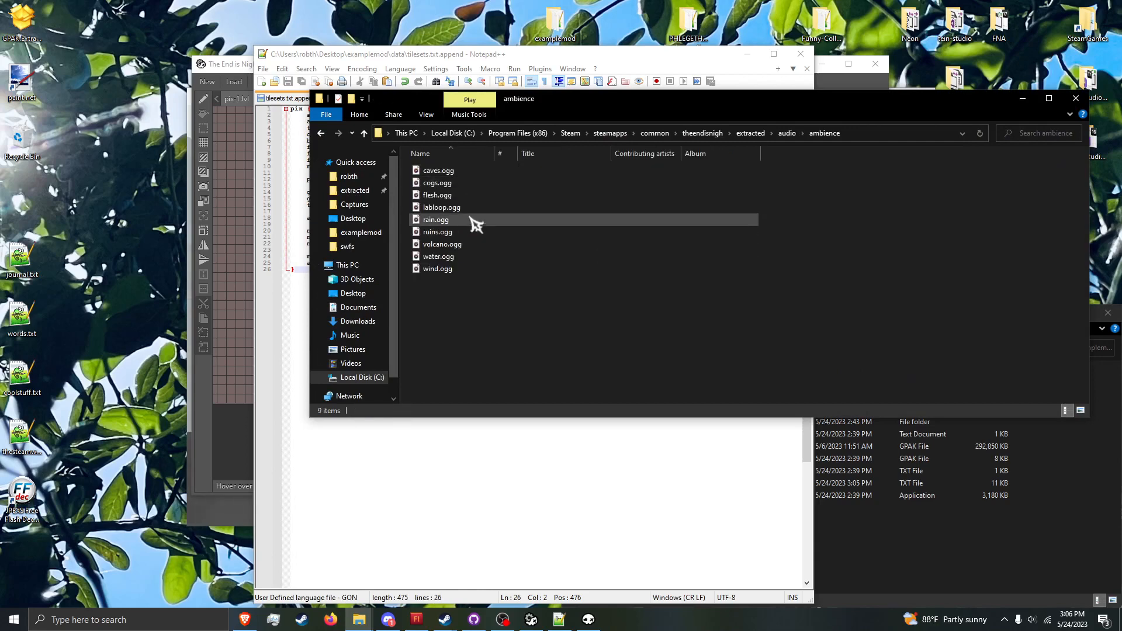
left_click_drag(539, 104, 701, 139)
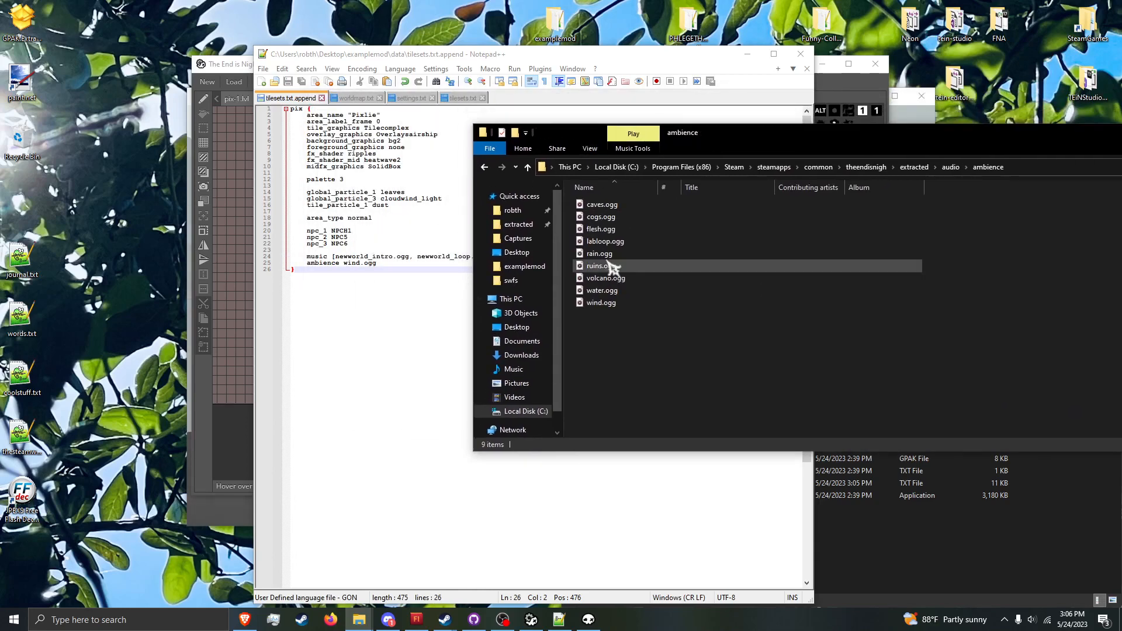
Step: Listen to wind.ogg from the ambience folder, and close the music player and the folder window
double_click(639, 303)
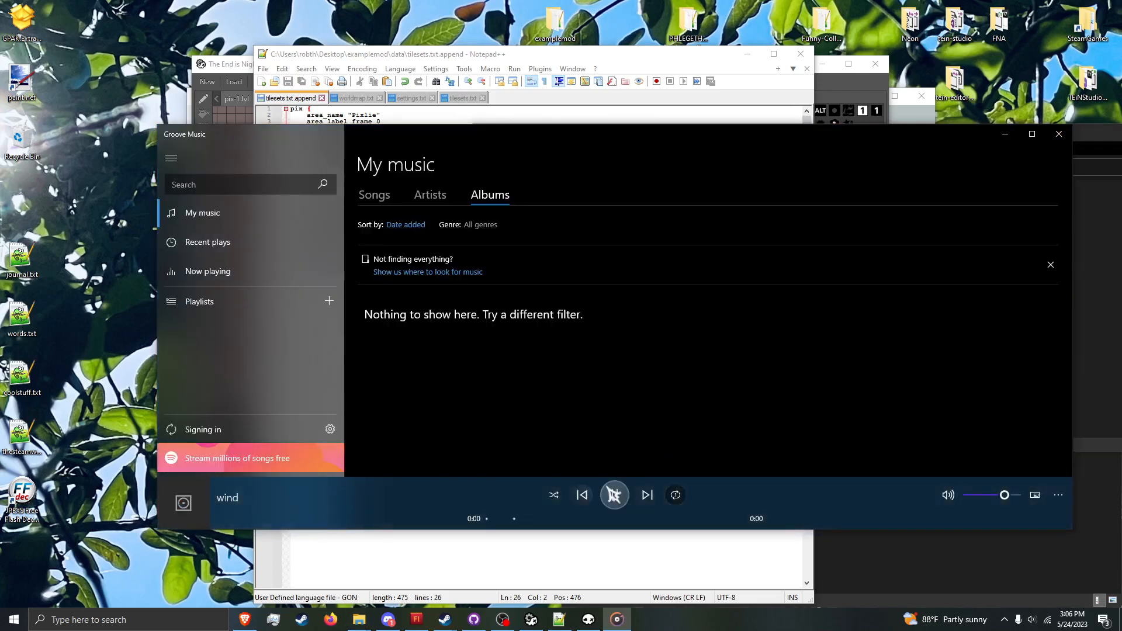
left_click(613, 496)
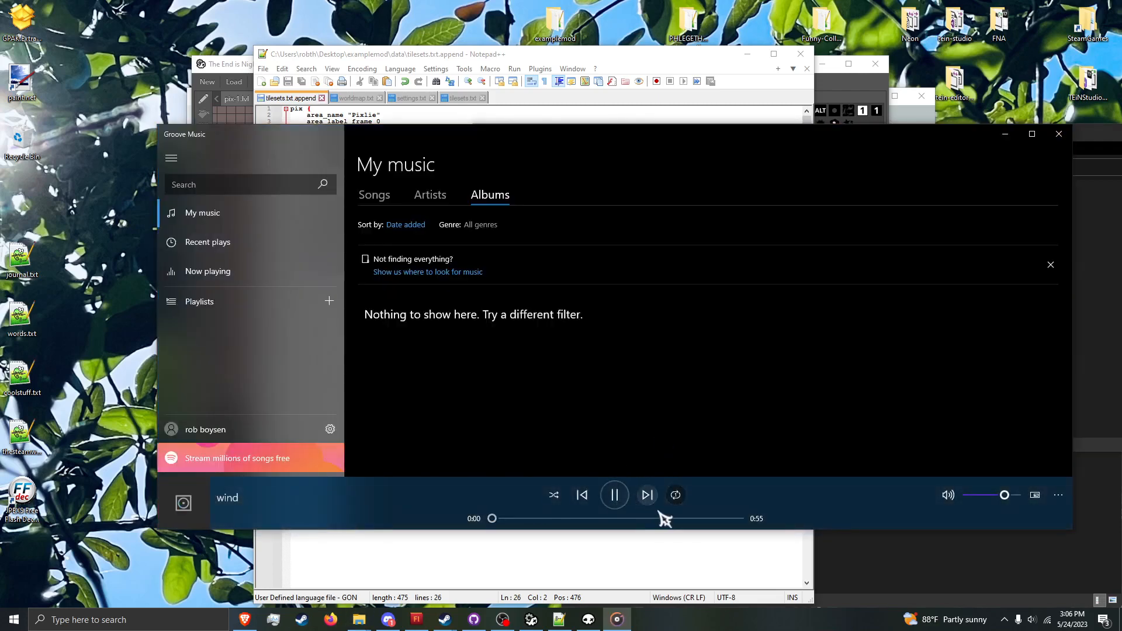
left_click(1058, 133)
left_click_drag(1058, 134, 683, 245)
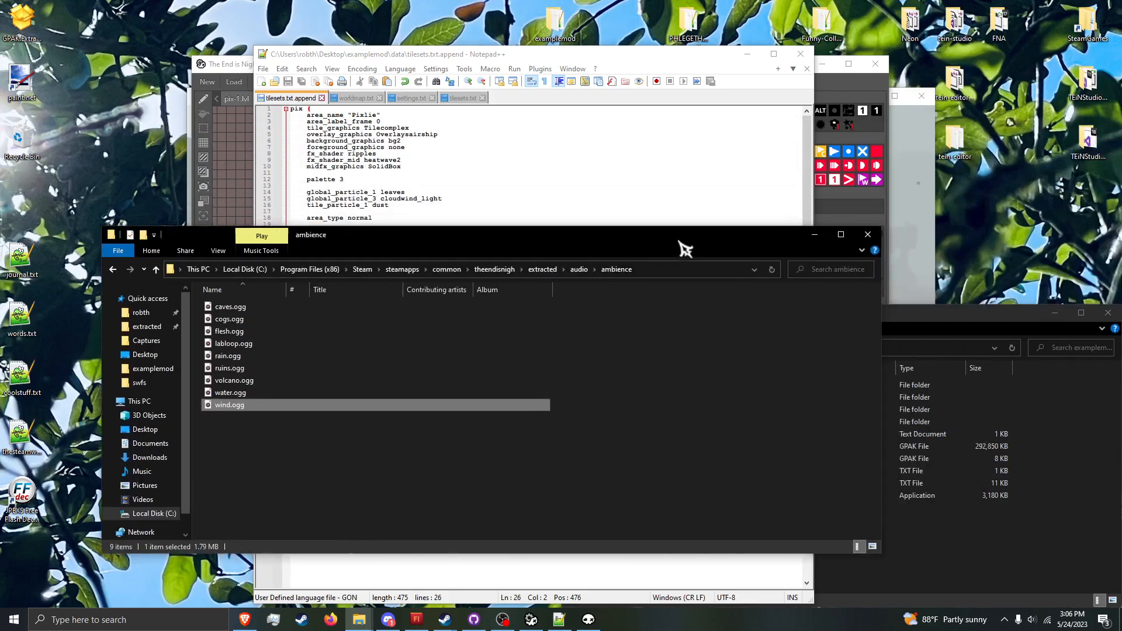
left_click(869, 241)
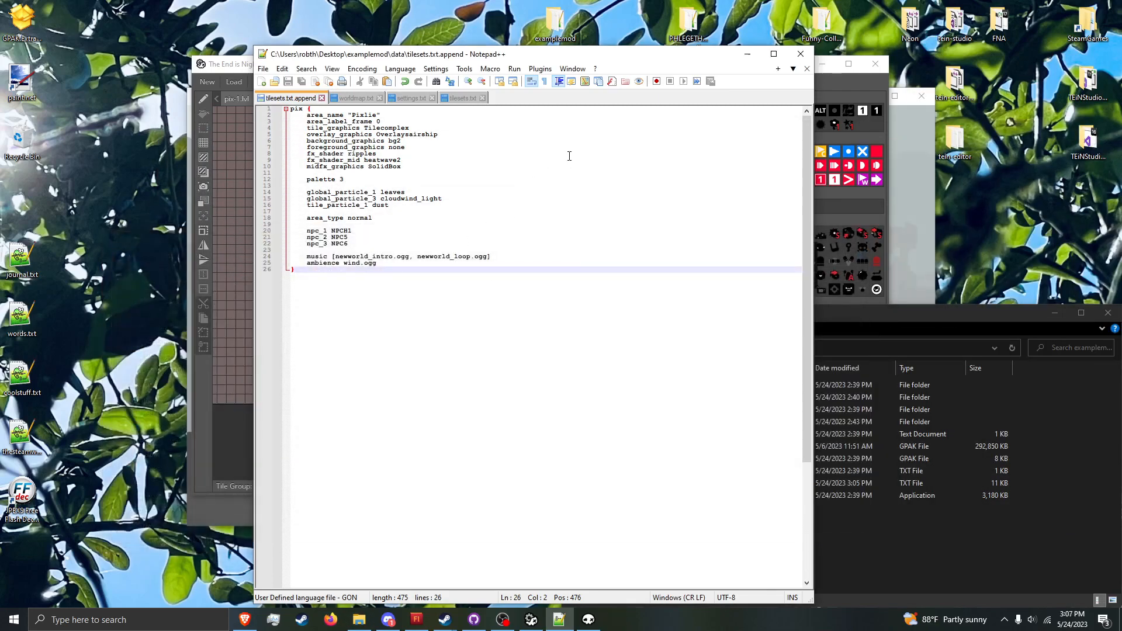
Step: Change the music entry in tilesets.txt.append to [1812_intro.ogg, 1812_loop.ogg] and save the file
left_click_drag(369, 256, 336, 256)
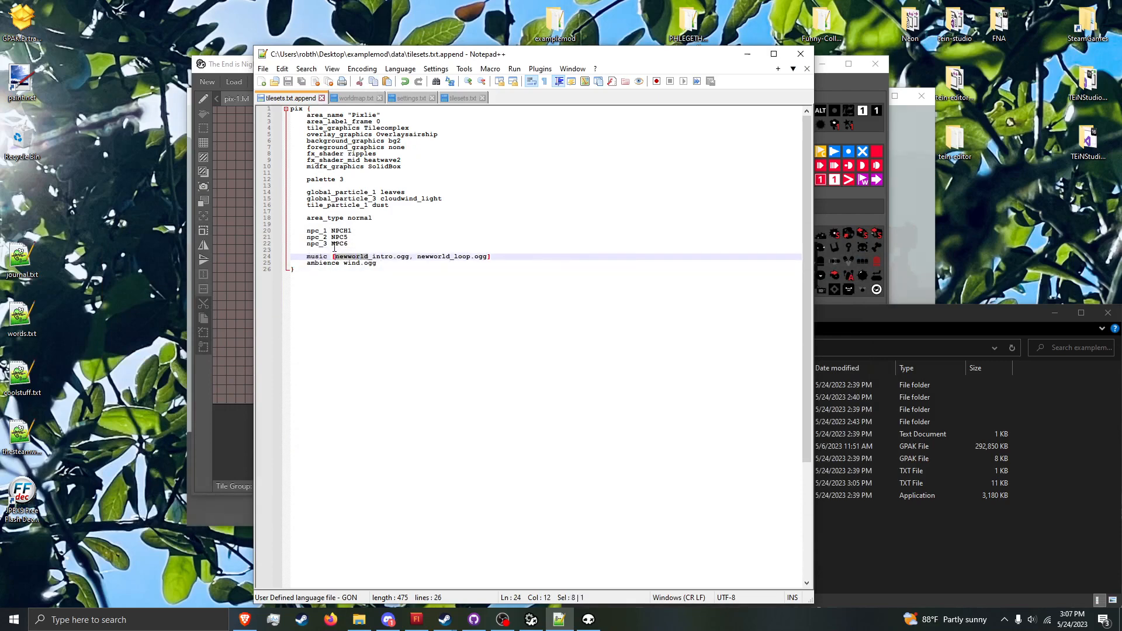
type("1812")
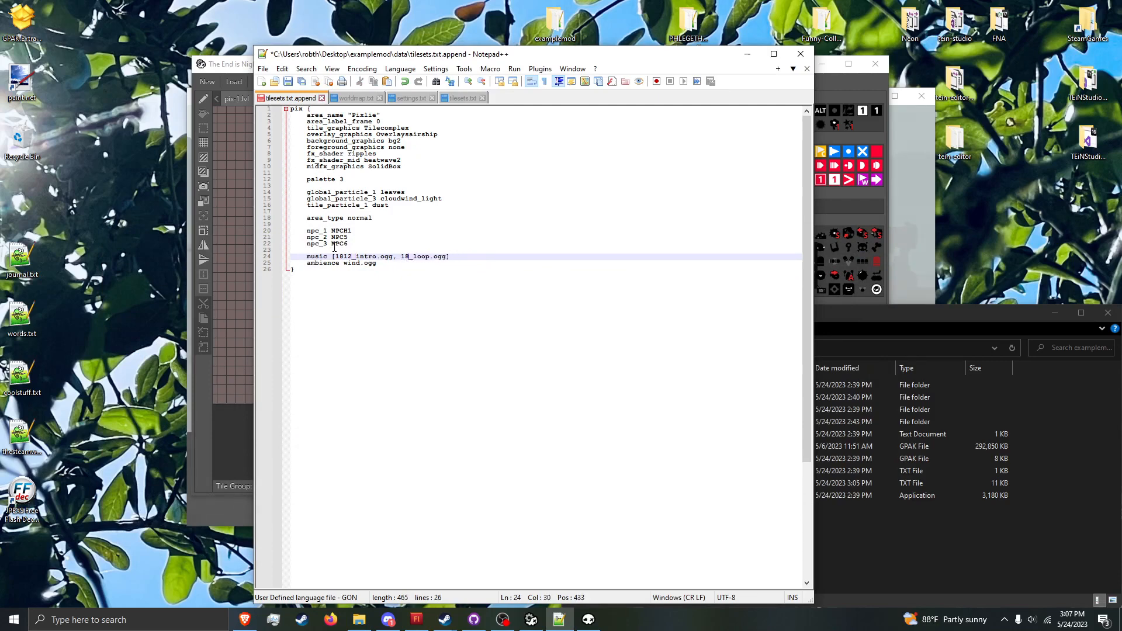
key("ctrl+s")
Step: Switch to The End is Nigh, run refresh_particles in its console and close the console
left_click(592, 622)
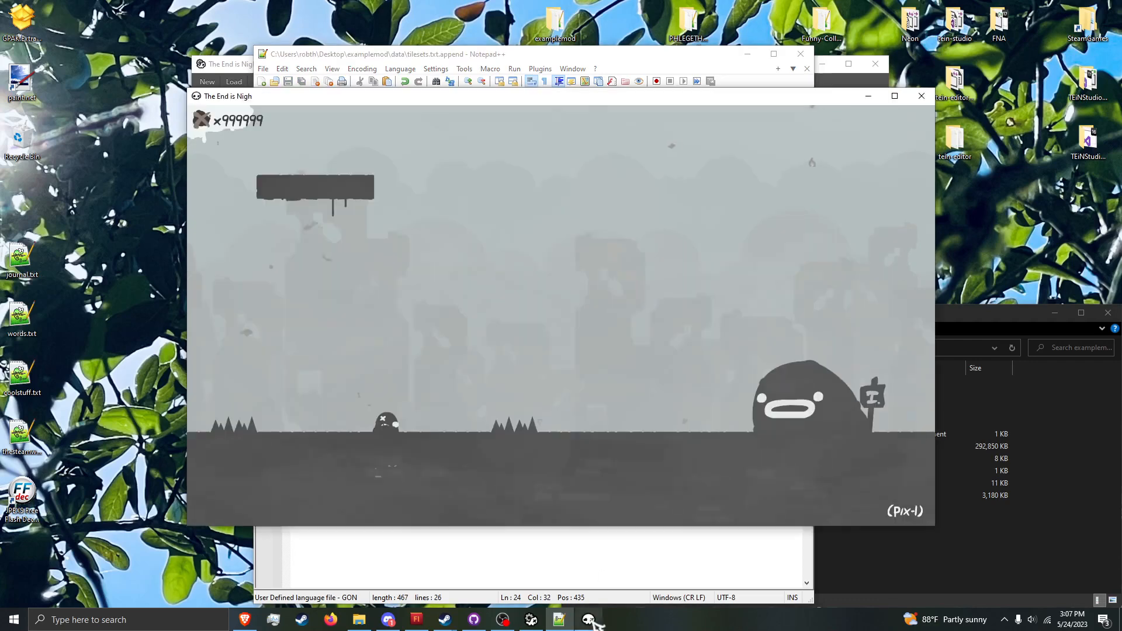
key("grave")
type("refresh_particles")
key("Return")
key("grave")
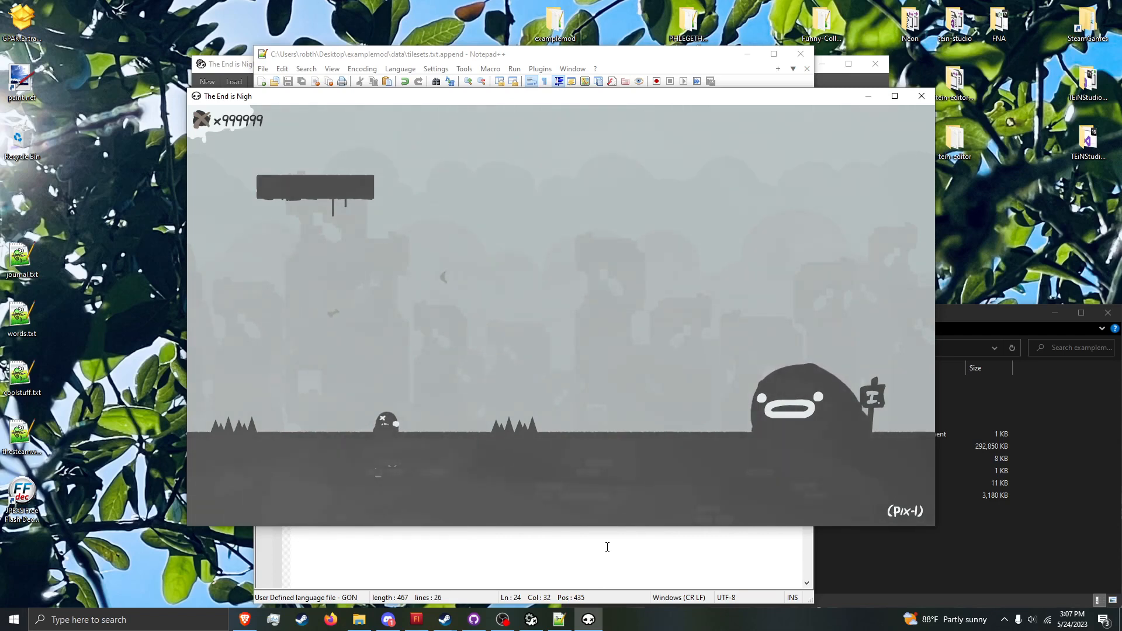
Step: Run and jump the character back and forth around pix-1 to try out the level in the game
key("Right")
key("space")
key("Left")
key("space")
key("Right")
key("space")
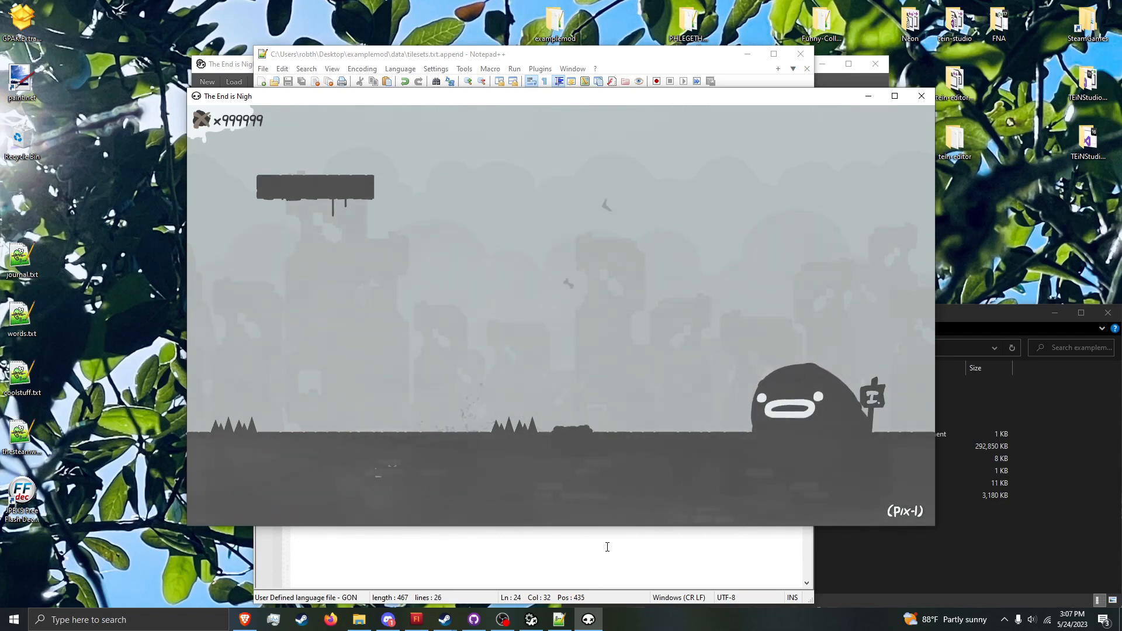
key("Left")
key("space")
key("Right")
key("space")
key("Left")
key("space")
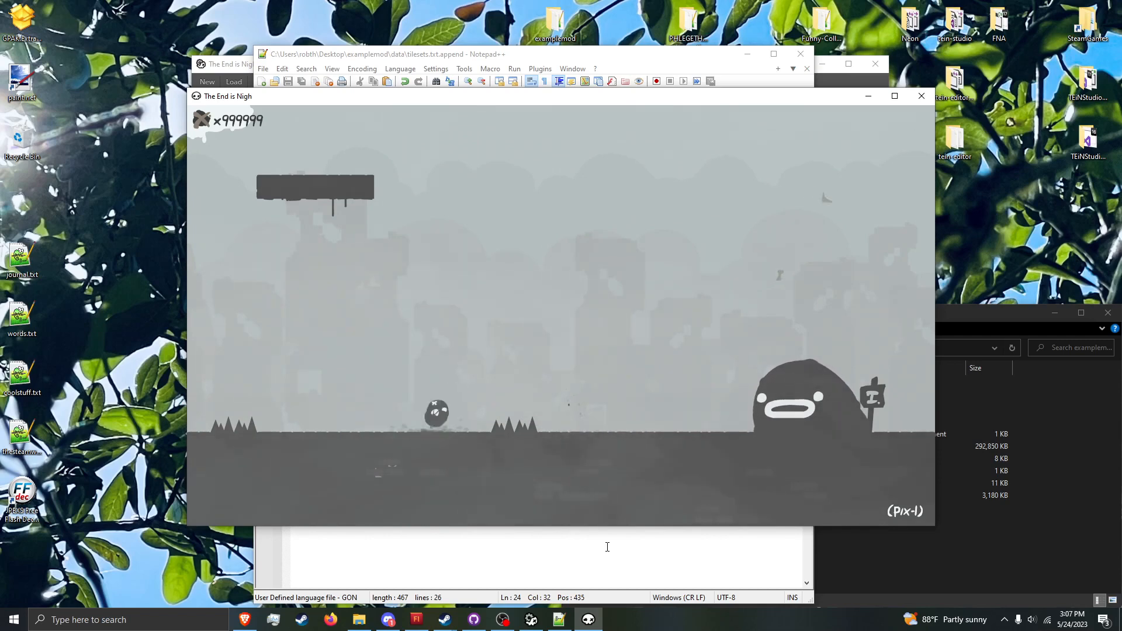
key("Right")
key("space")
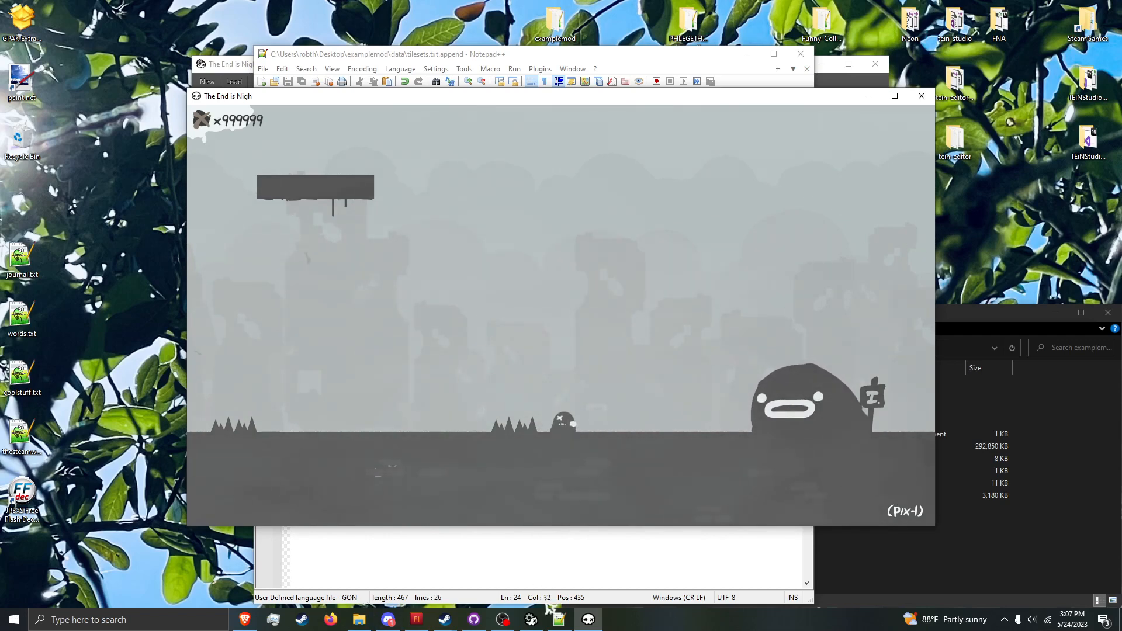
Step: Switch to the level editor and add four stacked green level transition tags just beyond pix-1's right camera edge, above the ground
left_click(539, 609)
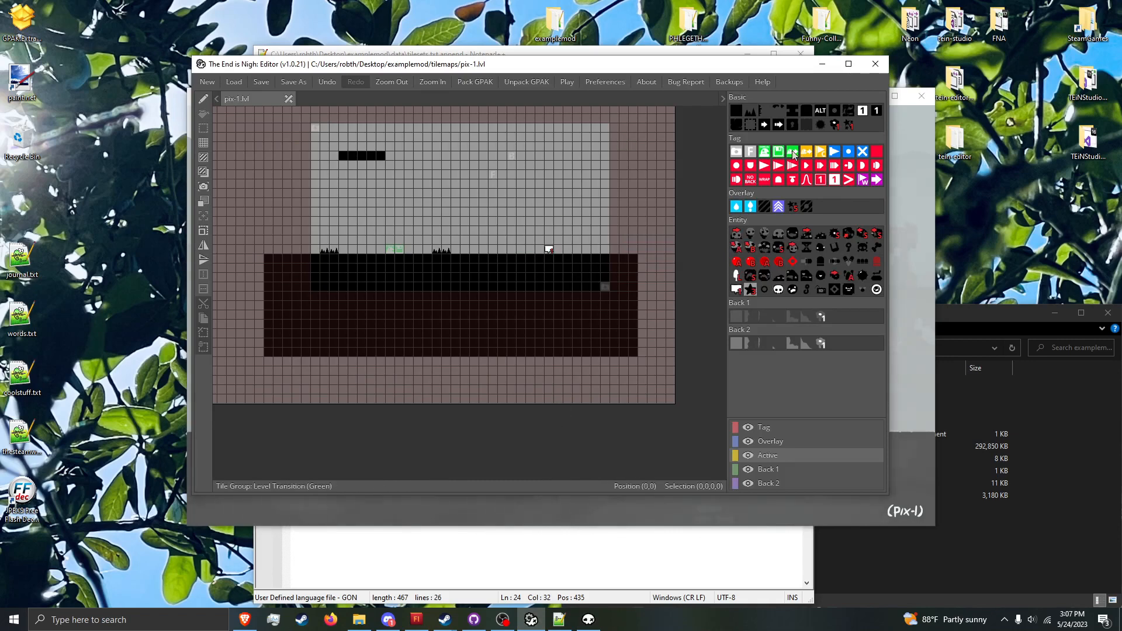
left_click(793, 154)
left_click(596, 258)
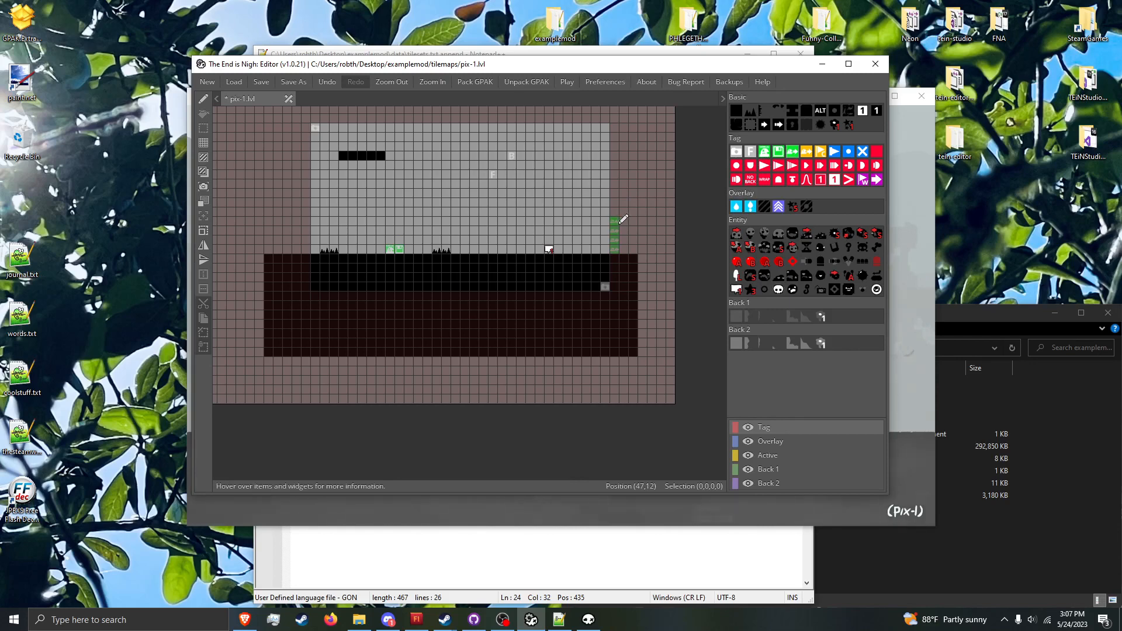
right_click(544, 281)
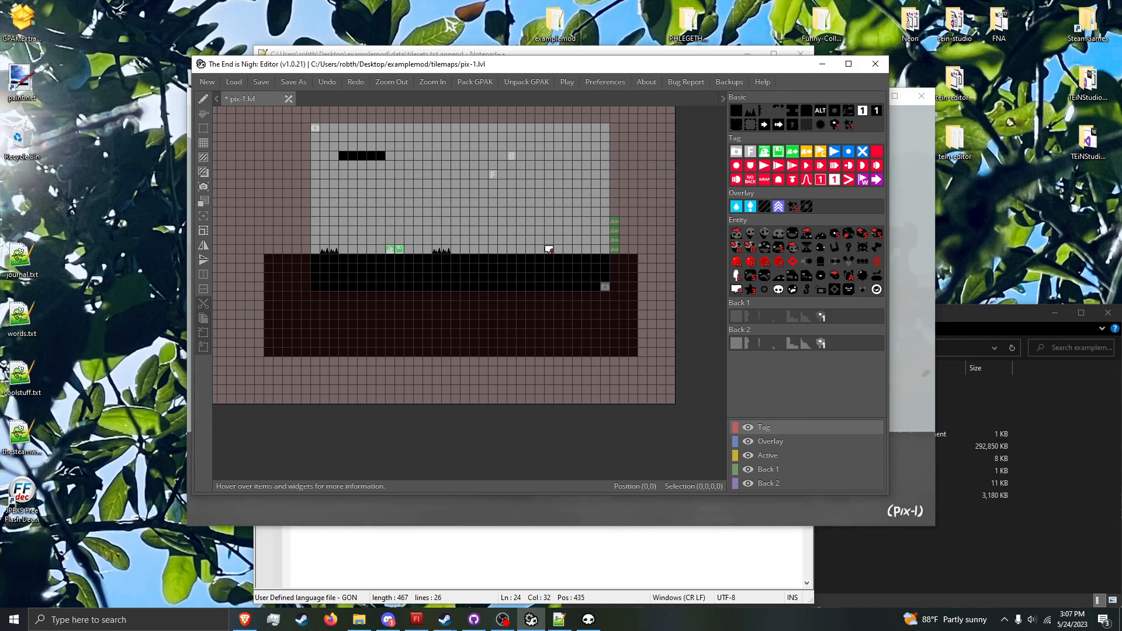
Step: Create a new level, place a vertical column of four green level transition tags near its left side, and compare it with pix-1
left_click(212, 88)
left_click(546, 337)
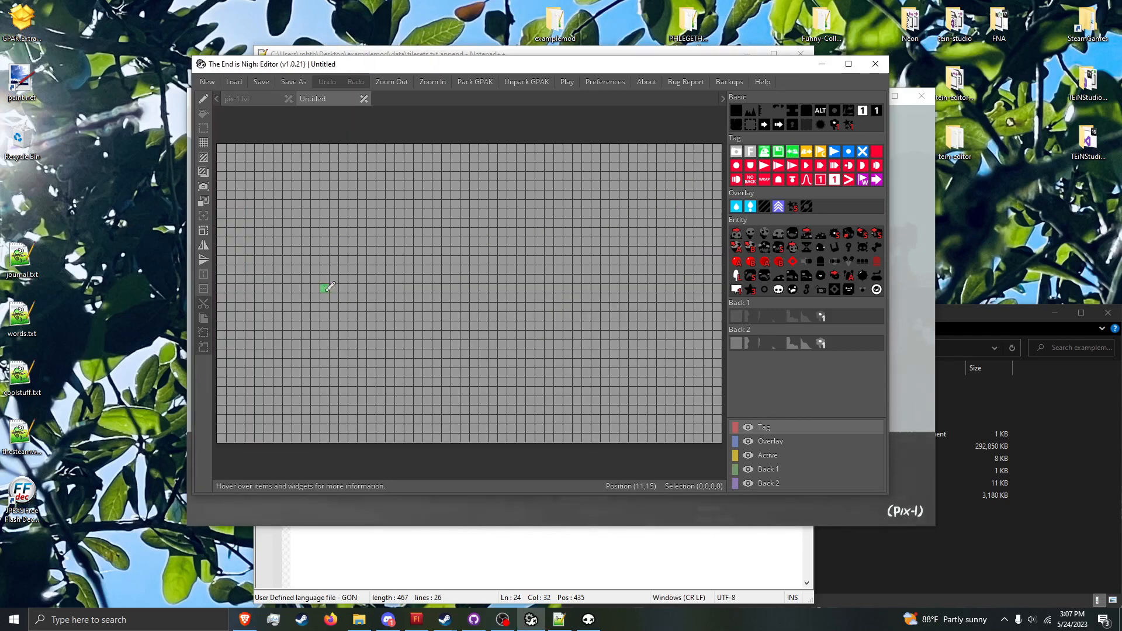
left_click_drag(330, 298, 321, 268)
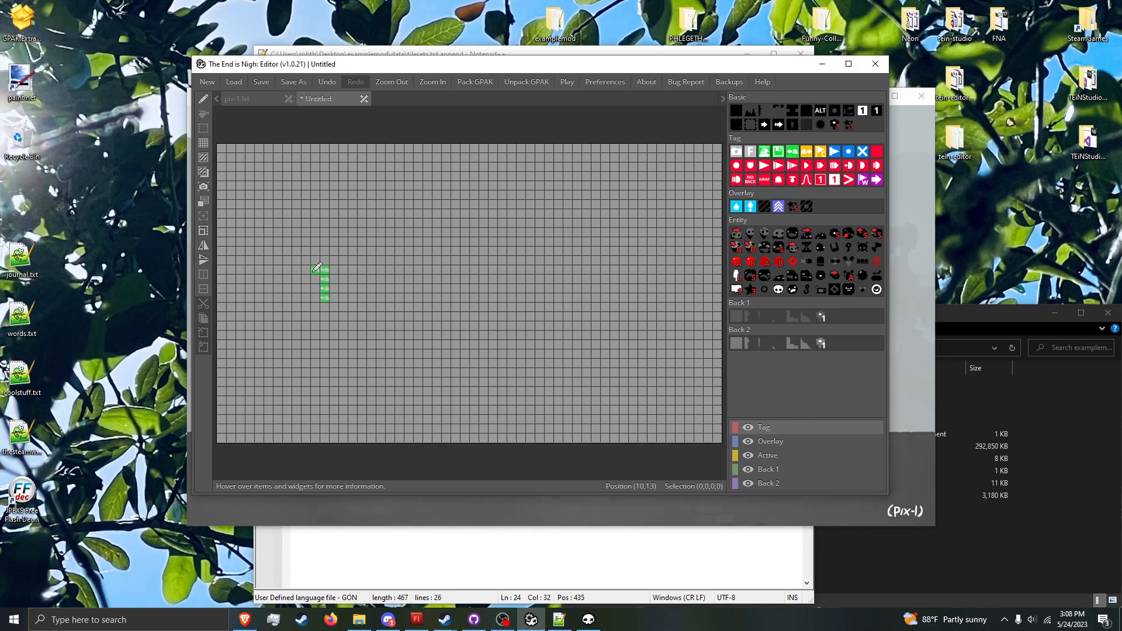
left_click(238, 98)
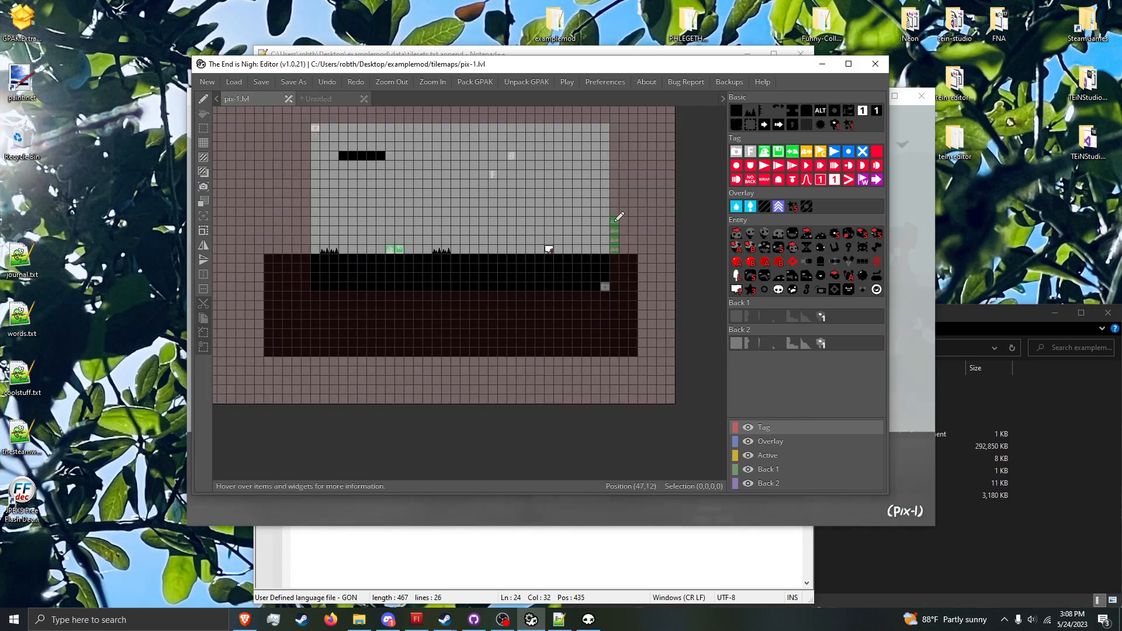
left_click(320, 99)
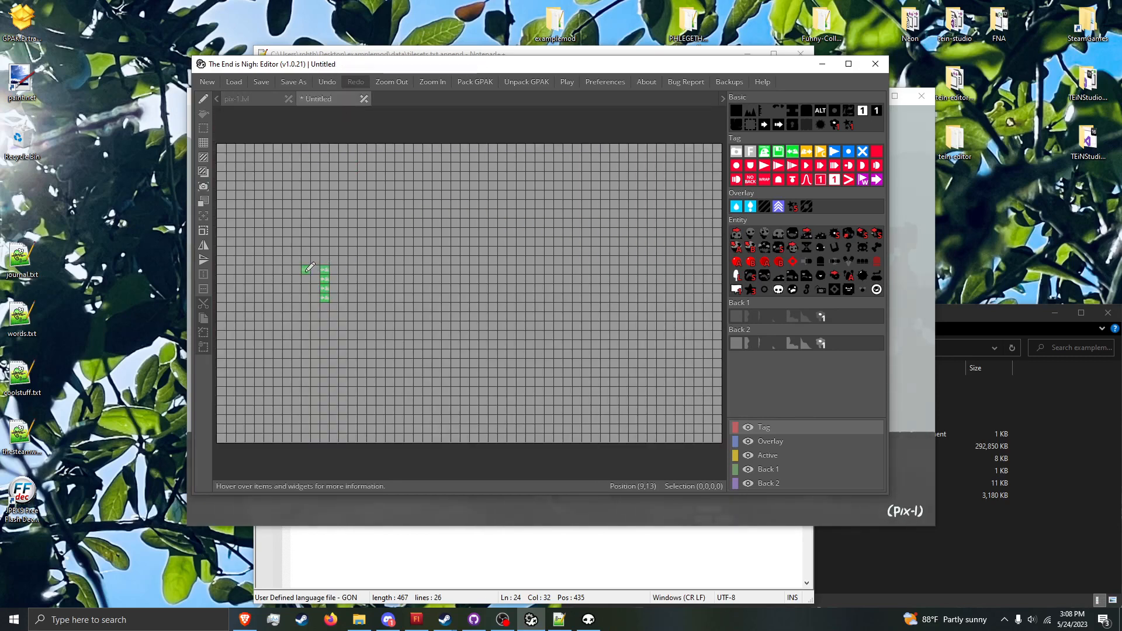
left_click(246, 100)
left_click(343, 99)
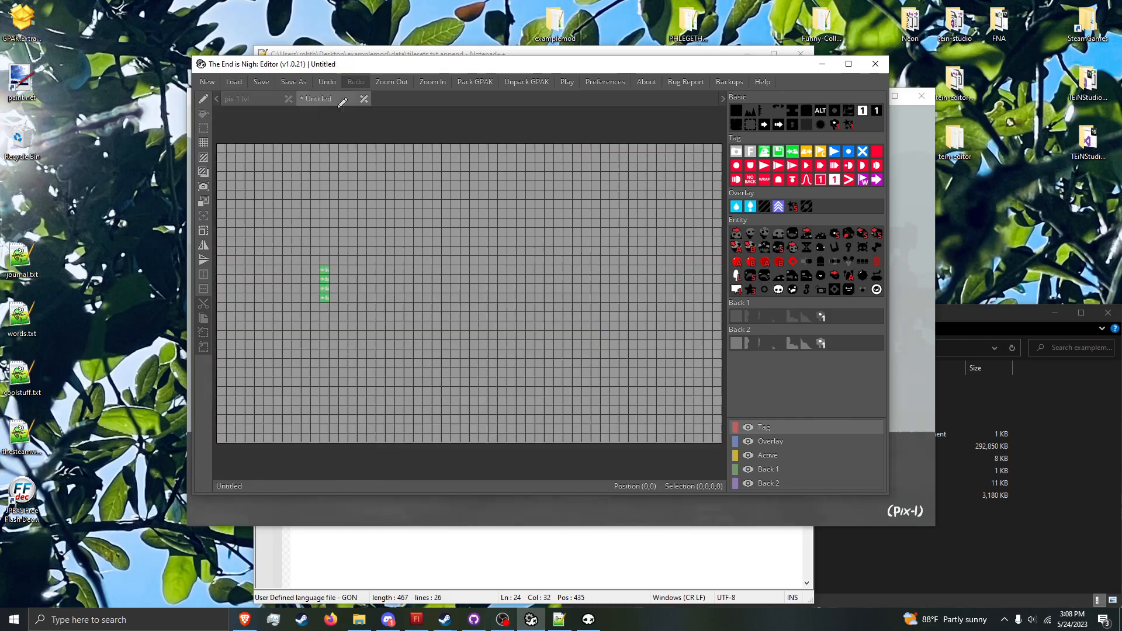
Step: Draw a hollow rectangular ground outline of solid tiles beside the transition tags and erase the excess tiles at its lower-left
left_click(735, 112)
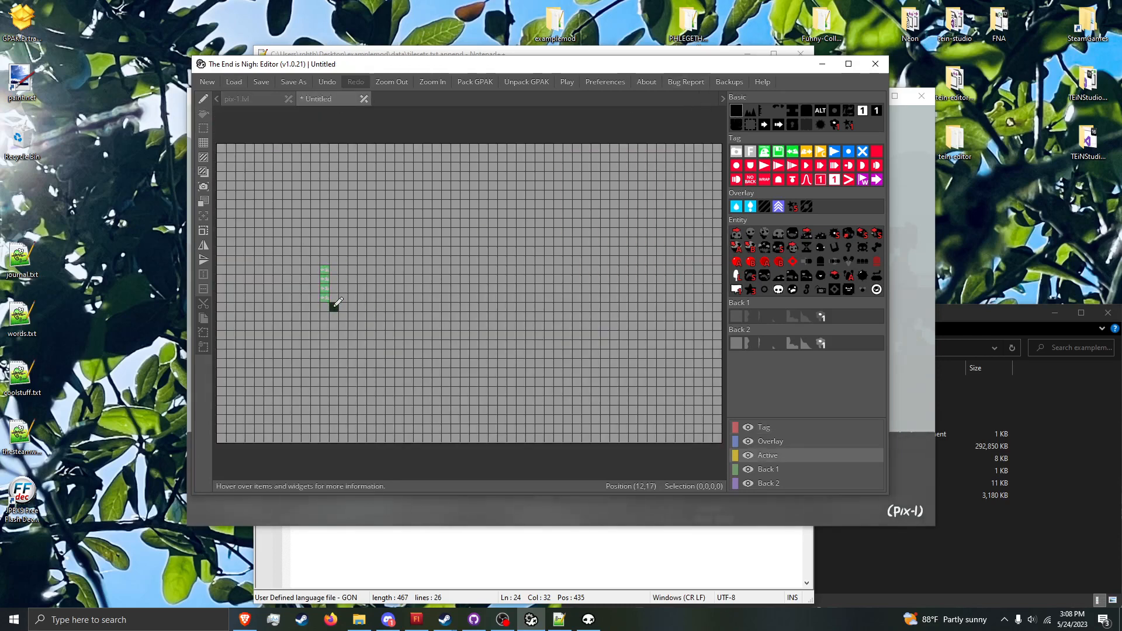
key("Right")
mouse_move(335, 306)
left_mouse_down()
mouse_move(356, 324)
mouse_move(343, 355)
mouse_move(357, 352)
mouse_move(377, 317)
left_mouse_up()
key("Left")
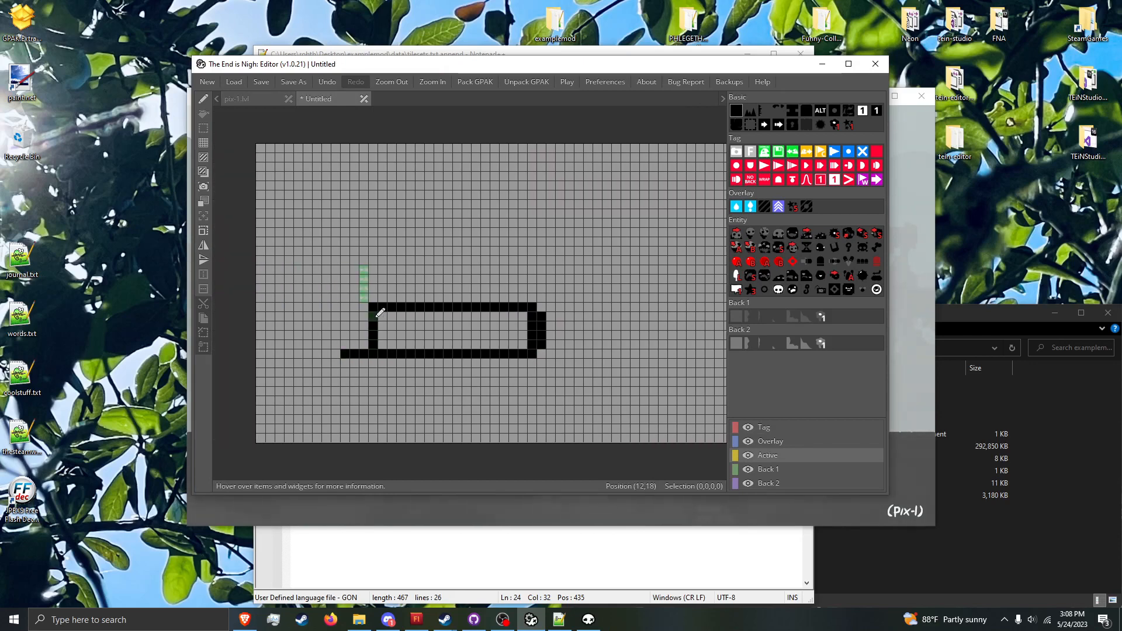
right_click_drag(345, 354, 364, 353)
Step: Place two green tags on top of the ground near the transition column and save the level as pix-2 in the tilemaps folder
left_click(763, 154)
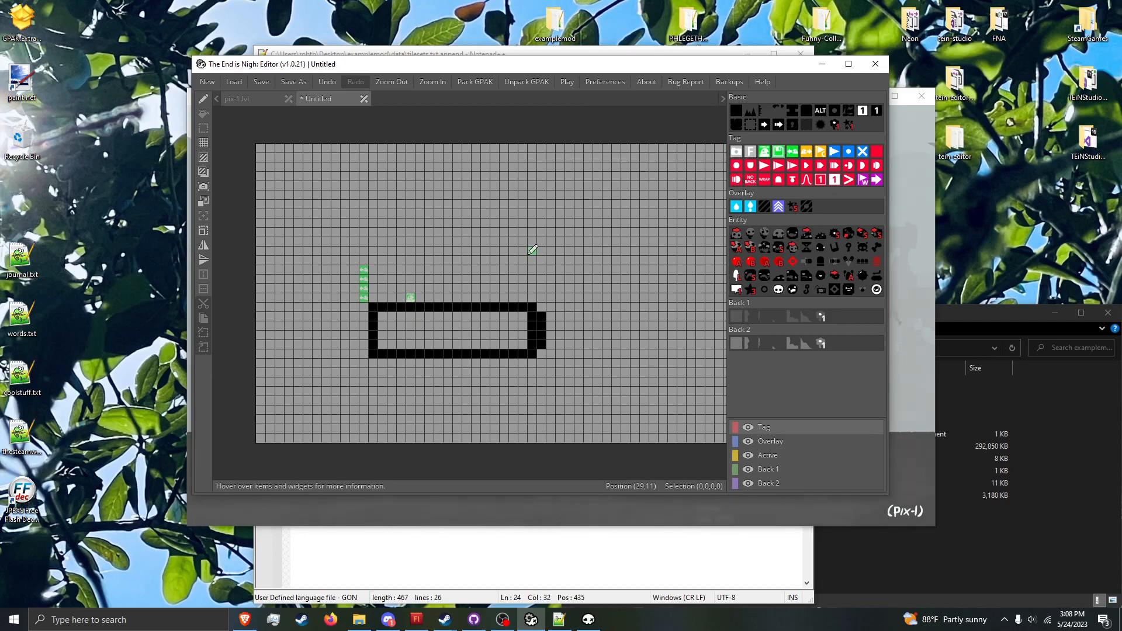
key("ctrl+s")
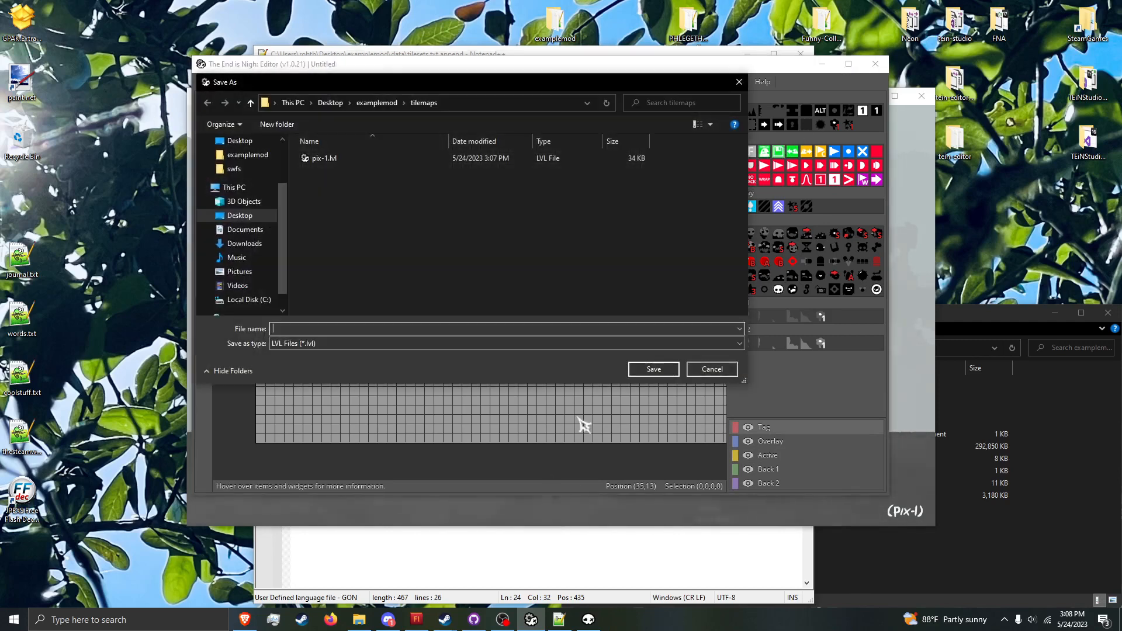
type("pix-2")
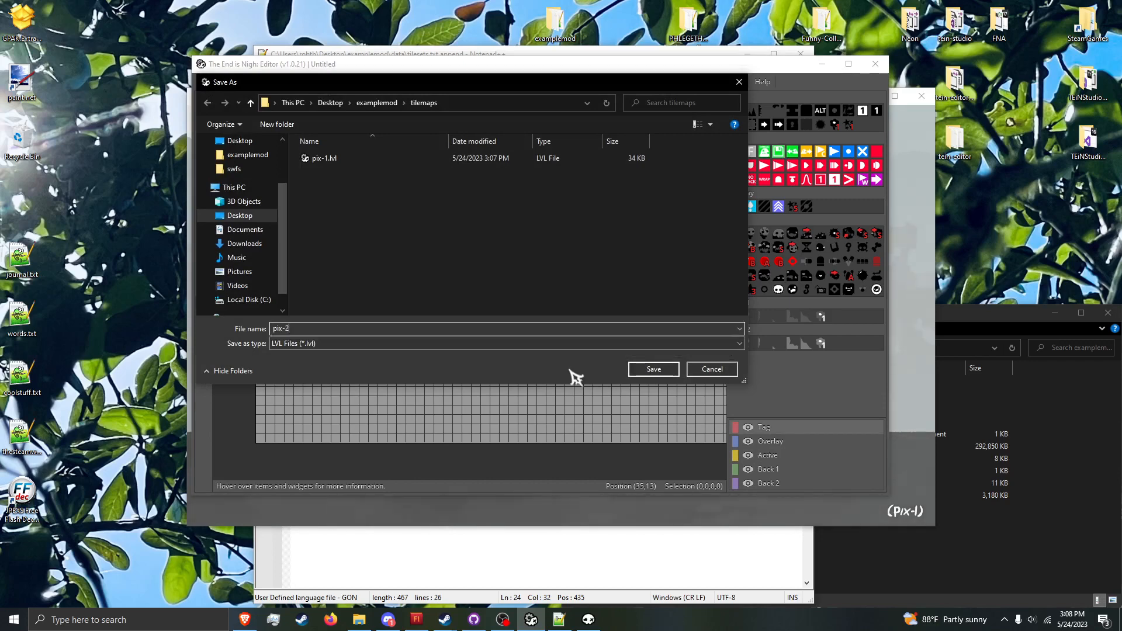
key("Return")
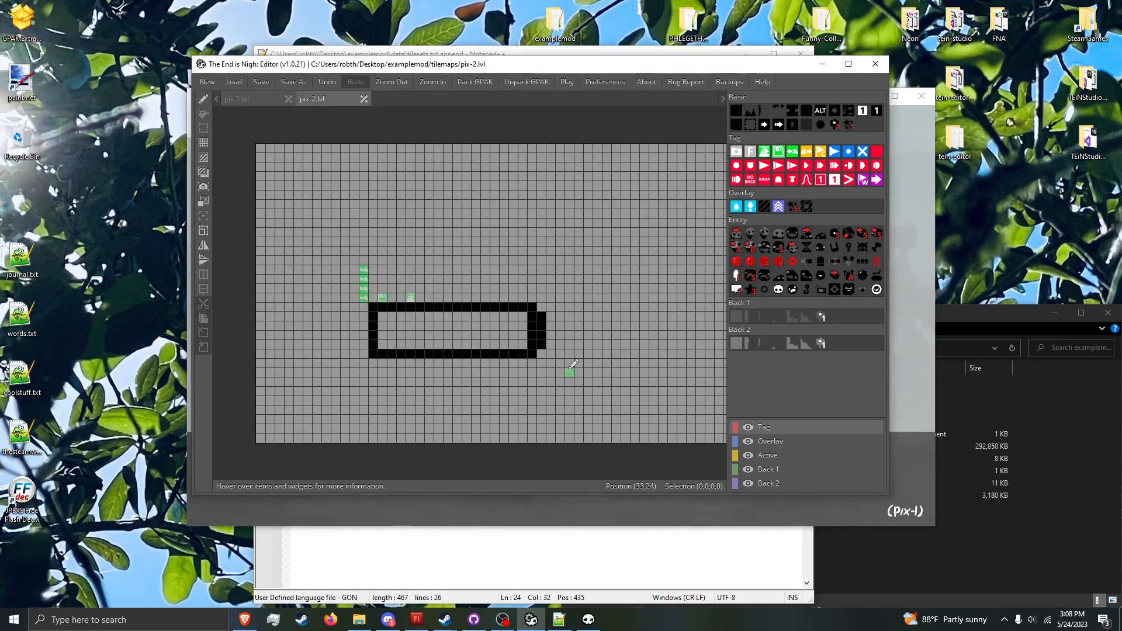
Step: Complete the outline's missing upper-right corner tile, fill the rectangle with solid tiles and save pix-2
left_click(735, 124)
left_click(203, 172)
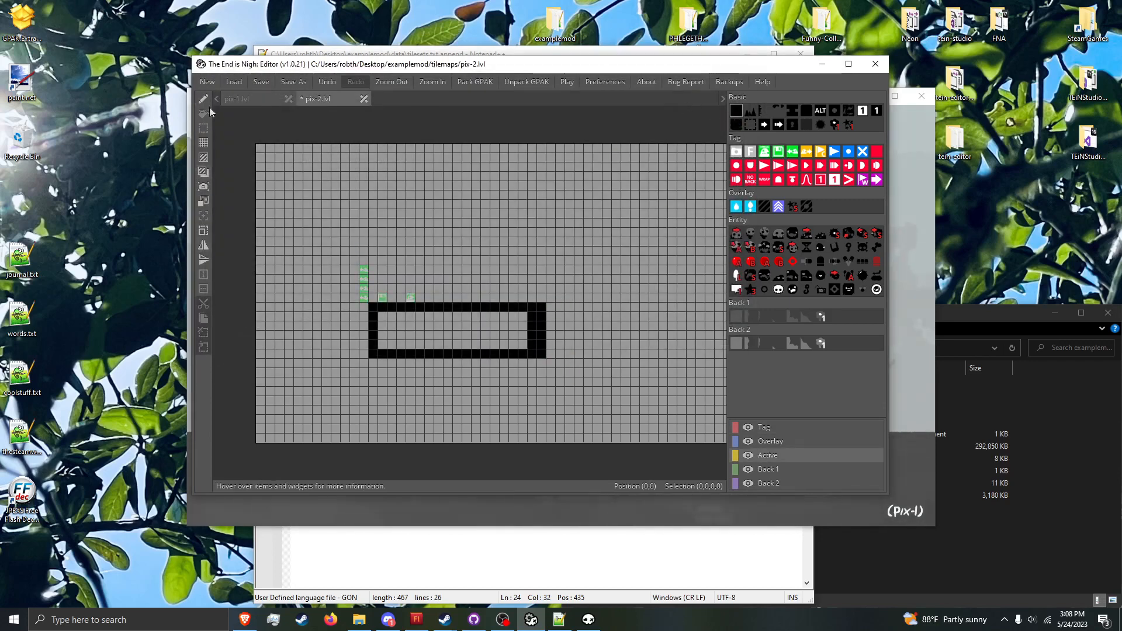
left_click(448, 323)
left_click(203, 106)
key("ctrl+s")
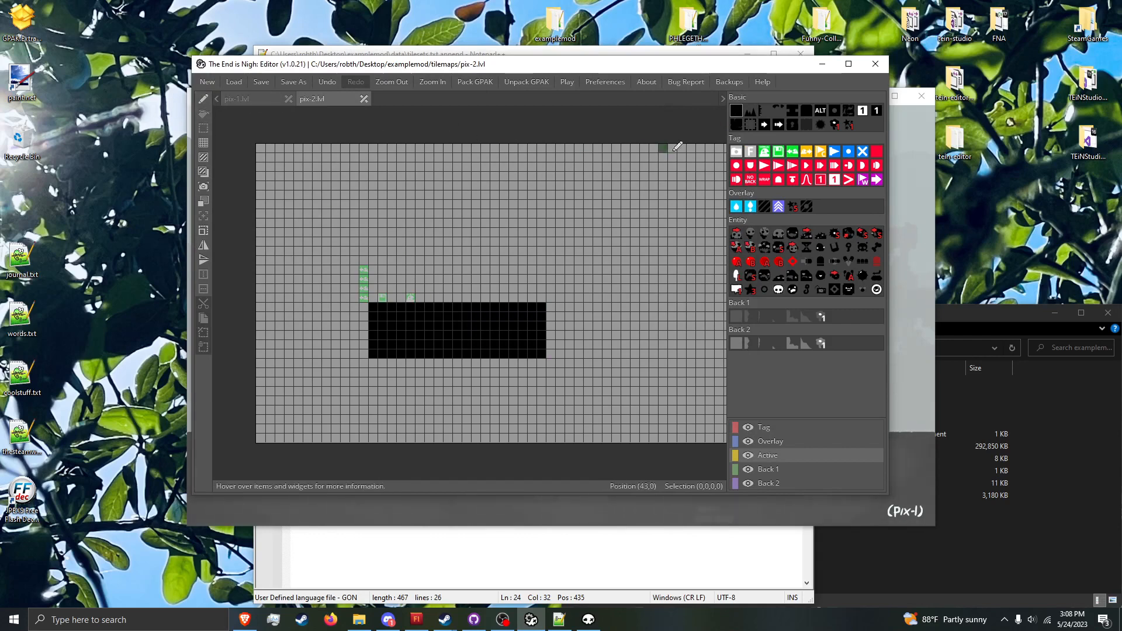
Step: Frame pix-2's camera area with camera tags at positions (12,4) and (46,21)
left_click(735, 153)
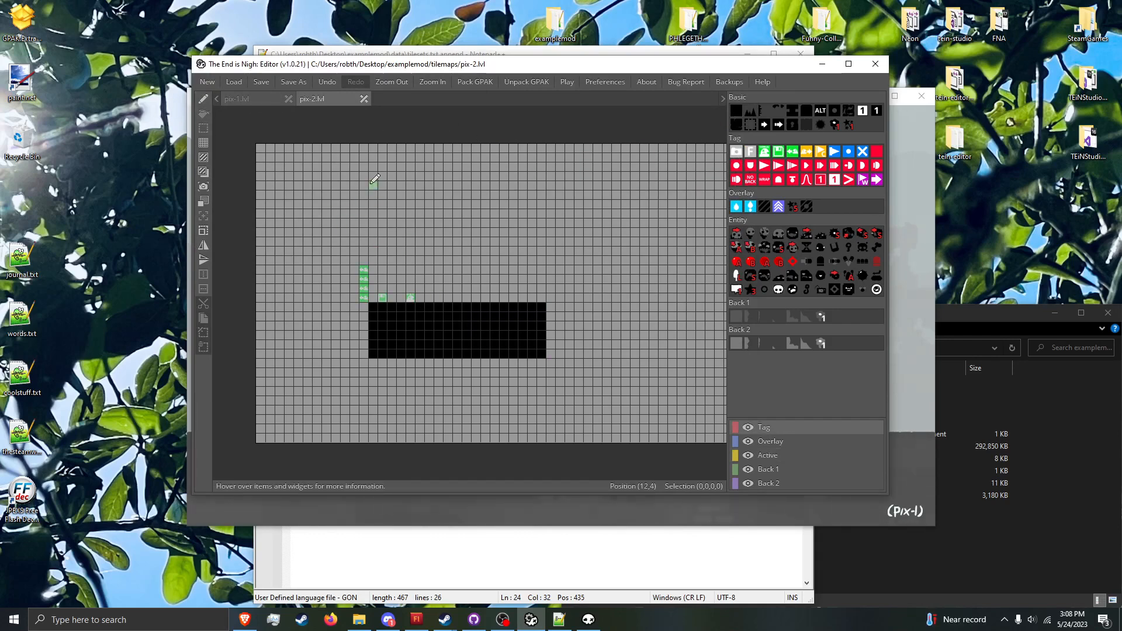
left_click_drag(372, 182, 695, 345)
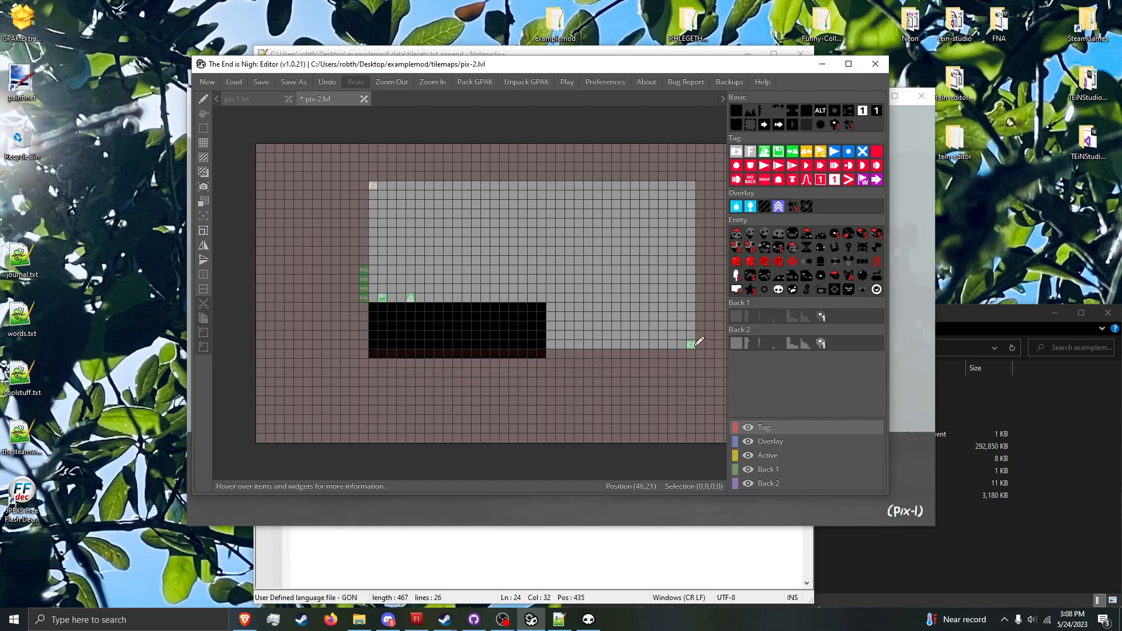
left_click(694, 346)
Step: Draw an outline of solid tiles extending the ground past the camera area's right edge and back beneath the existing block
left_click(735, 110)
left_click_drag(550, 307, 637, 305)
middle_click_drag(644, 305, 557, 305)
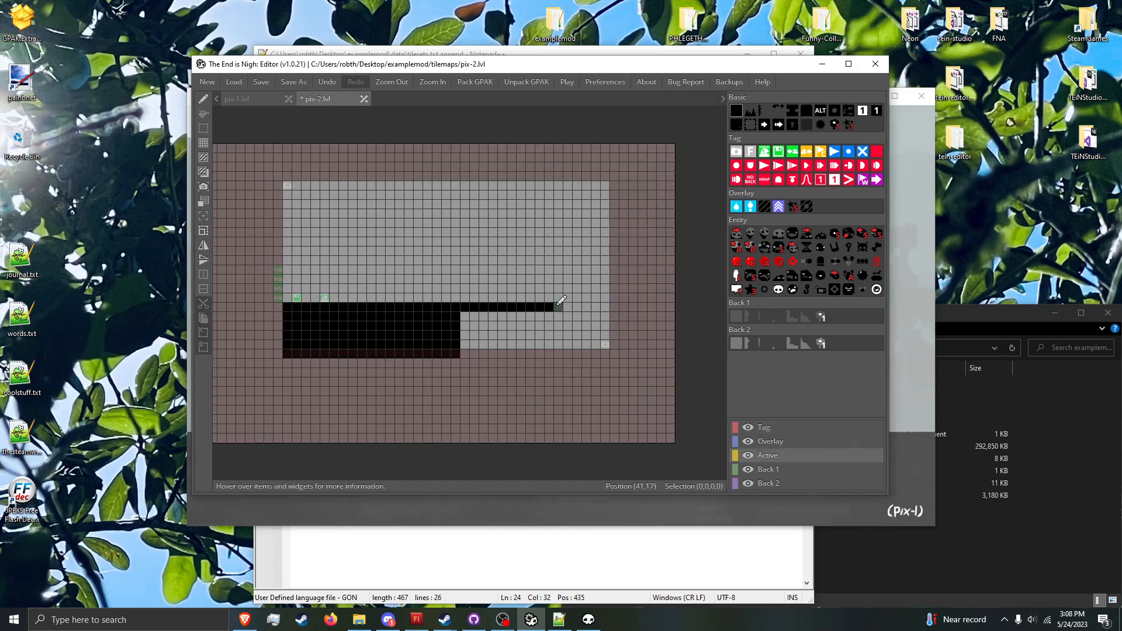
scroll(557, 305, "right", 1)
mouse_move(557, 305)
left_mouse_down()
mouse_move(582, 305)
mouse_move(590, 368)
mouse_move(561, 364)
mouse_move(570, 372)
left_mouse_up()
Step: Fill the extended ground outline with solid tiles and save pix-2
scroll(589, 370, "left", 8)
left_click(203, 114)
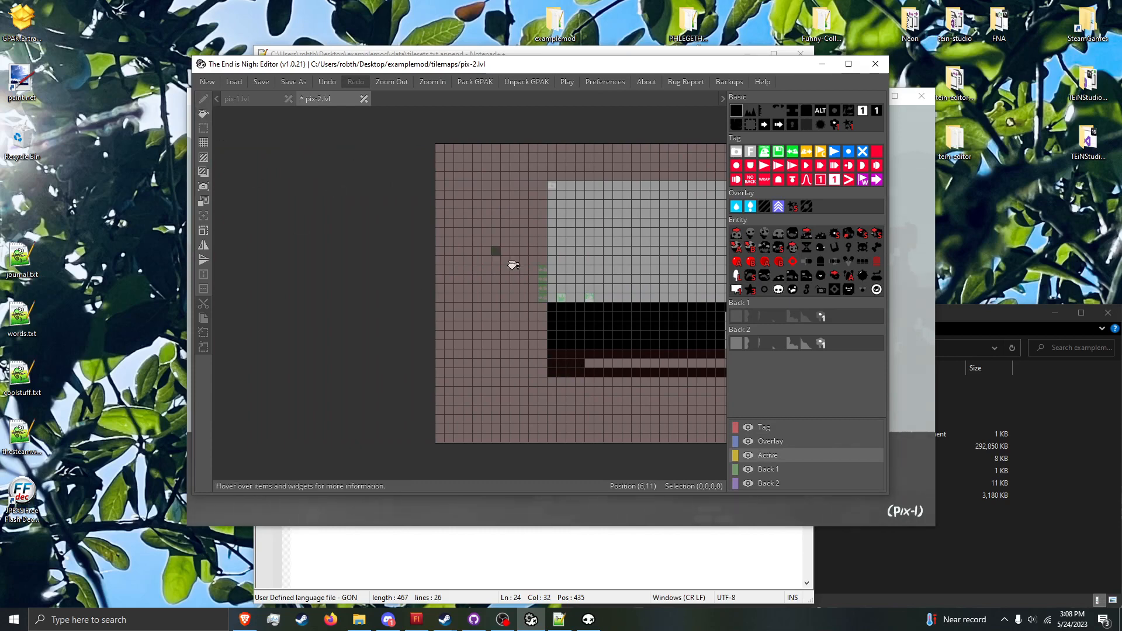
scroll(564, 338, "right", 6)
left_click(570, 363)
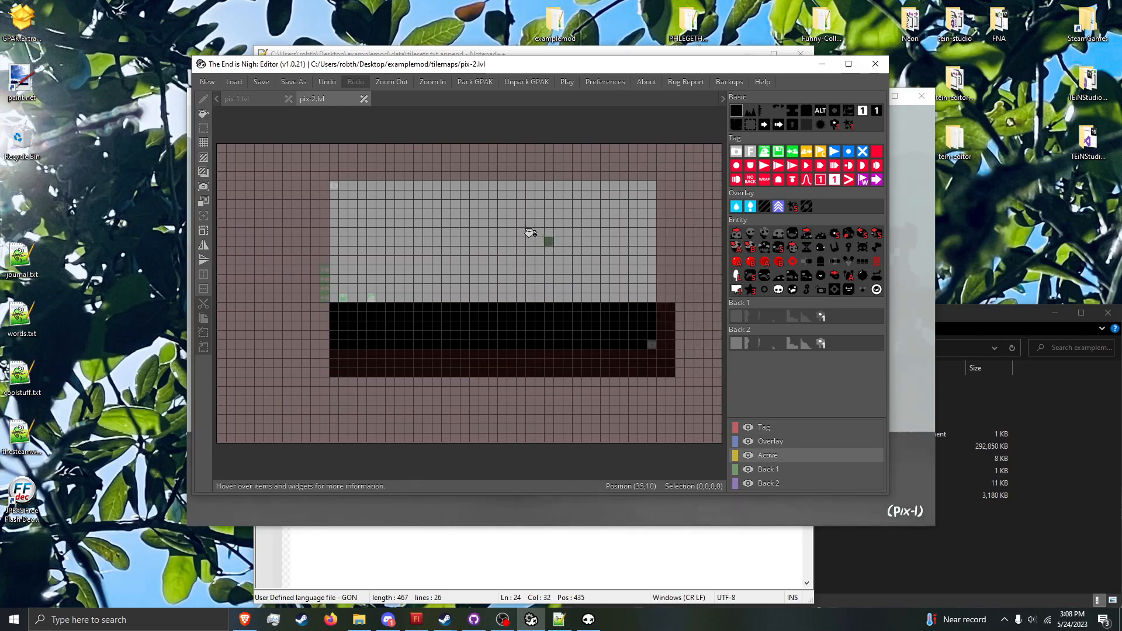
key("ctrl+s")
Step: Place three Kuko enemies at different heights in the open area above the ground and save pix-2
left_click(205, 99)
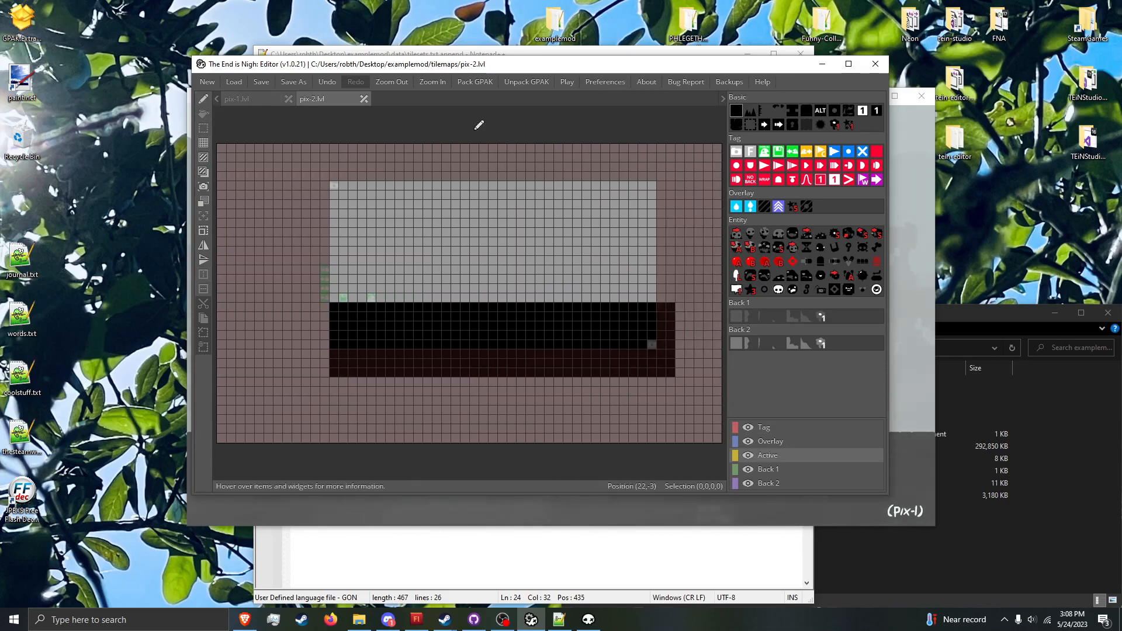
left_click(835, 233)
left_click(456, 249)
left_click(515, 268)
left_click(558, 204)
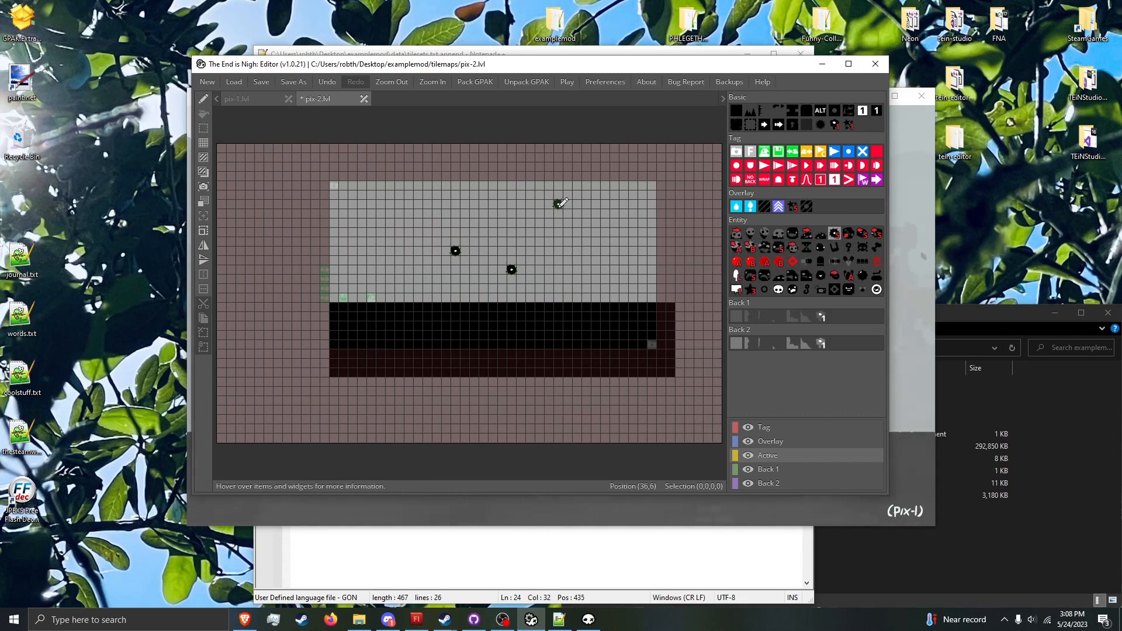
key("ctrl+s")
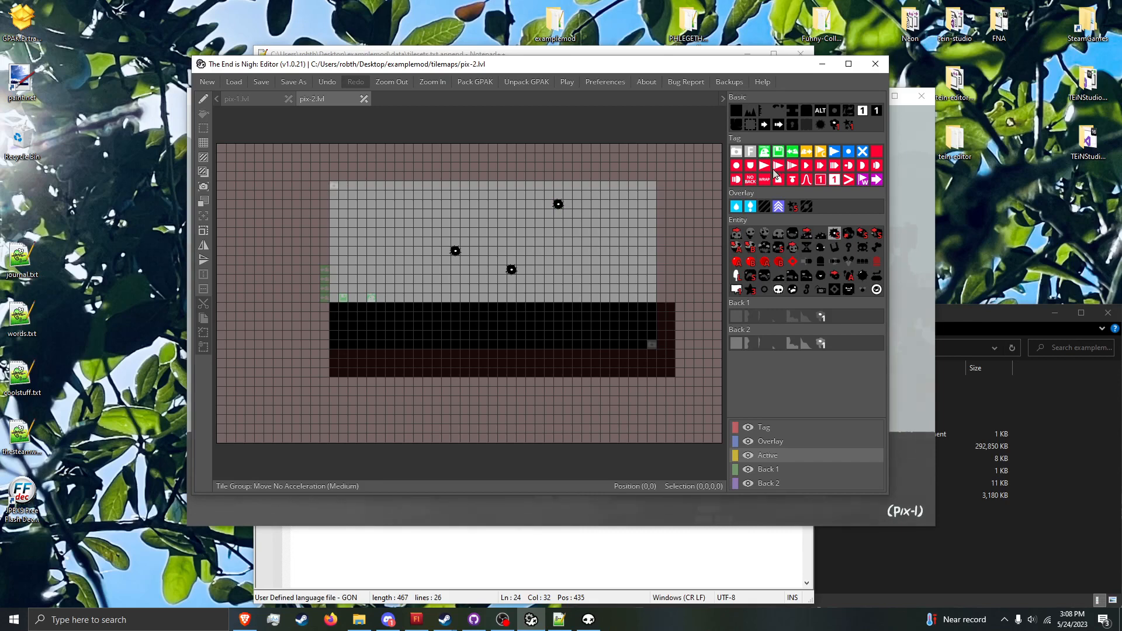
Step: Put left-facing movement tags on the three Kukos and add a Sine Movement tag directly above or below each
left_click(769, 166)
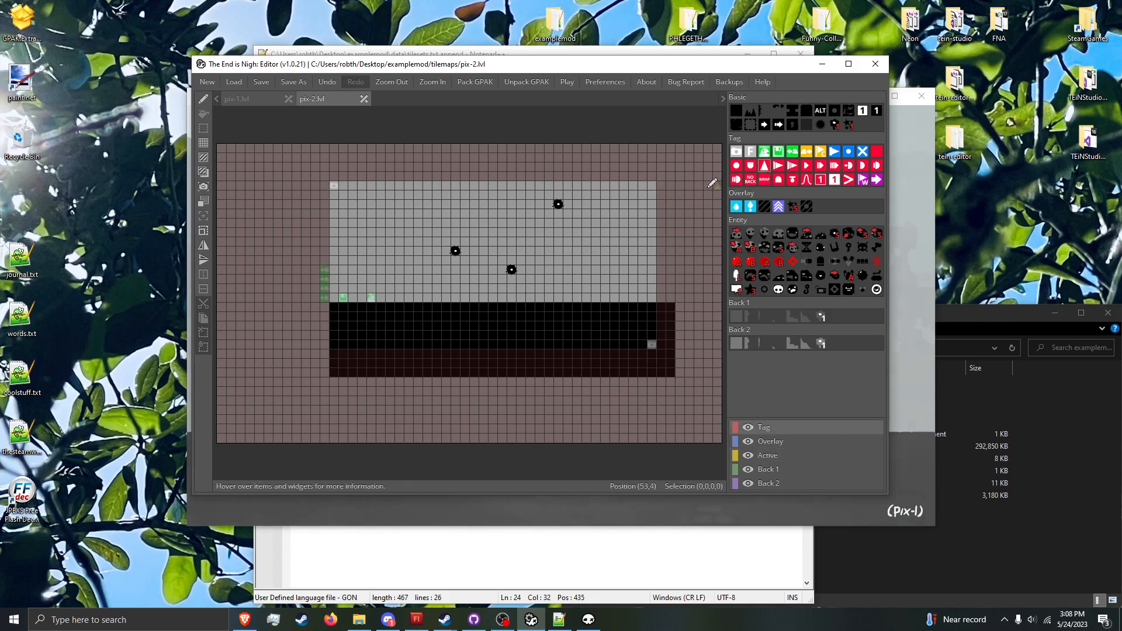
left_click(455, 250)
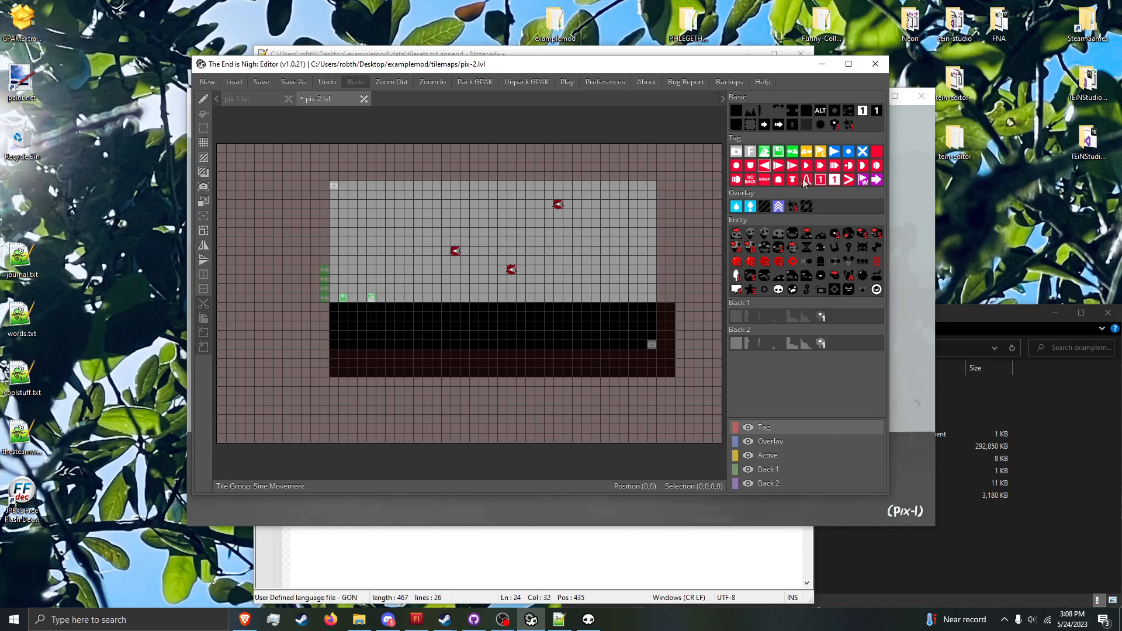
left_click(805, 183)
left_click(558, 212)
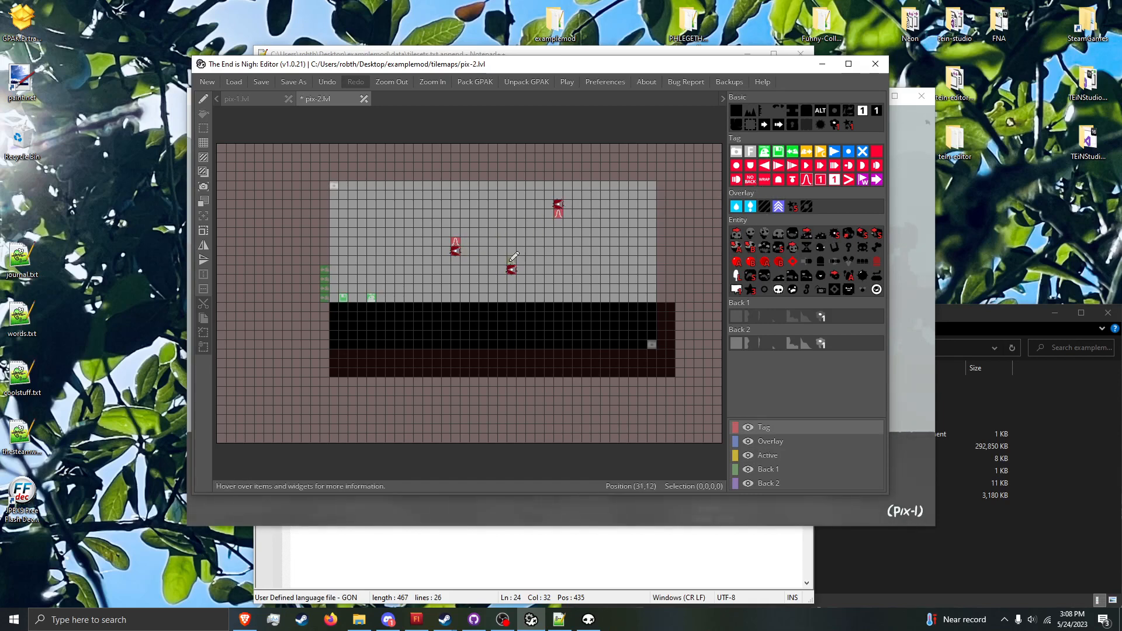
Step: Add a wrap tag immediately to the right of each Kuko and save pix-2
left_click(759, 180)
left_click(567, 204)
left_click(520, 269)
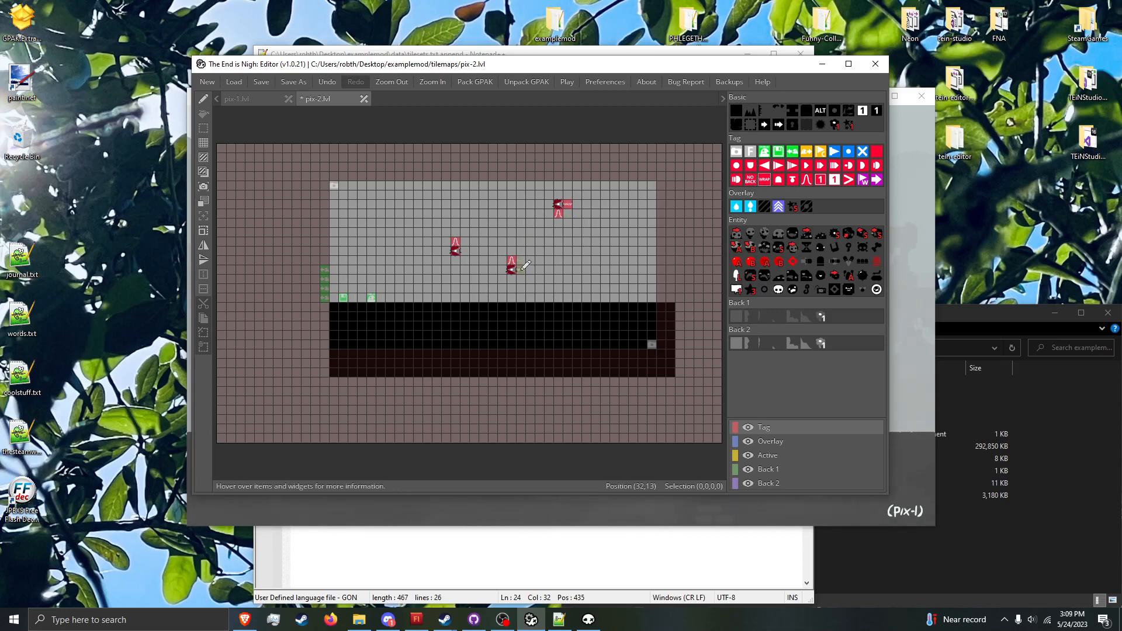
key("ctrl+s")
Step: Switch to the running The End is Nigh game, playtest pix-1 by running past its right edge, and close the game
left_click(588, 617)
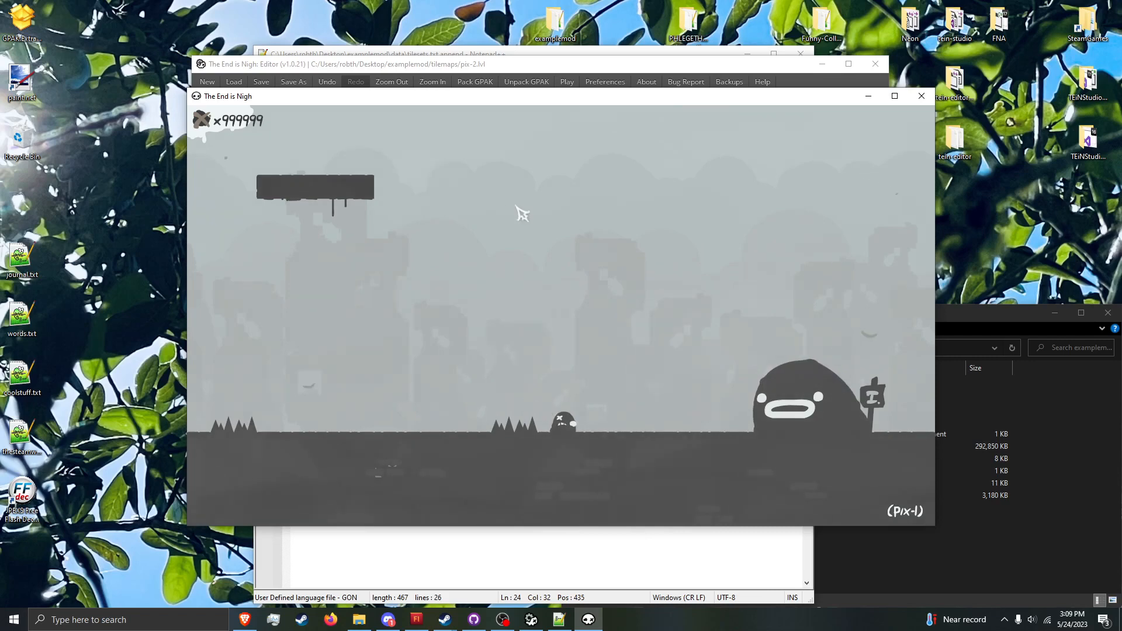
key("Right")
key("r")
key("Right")
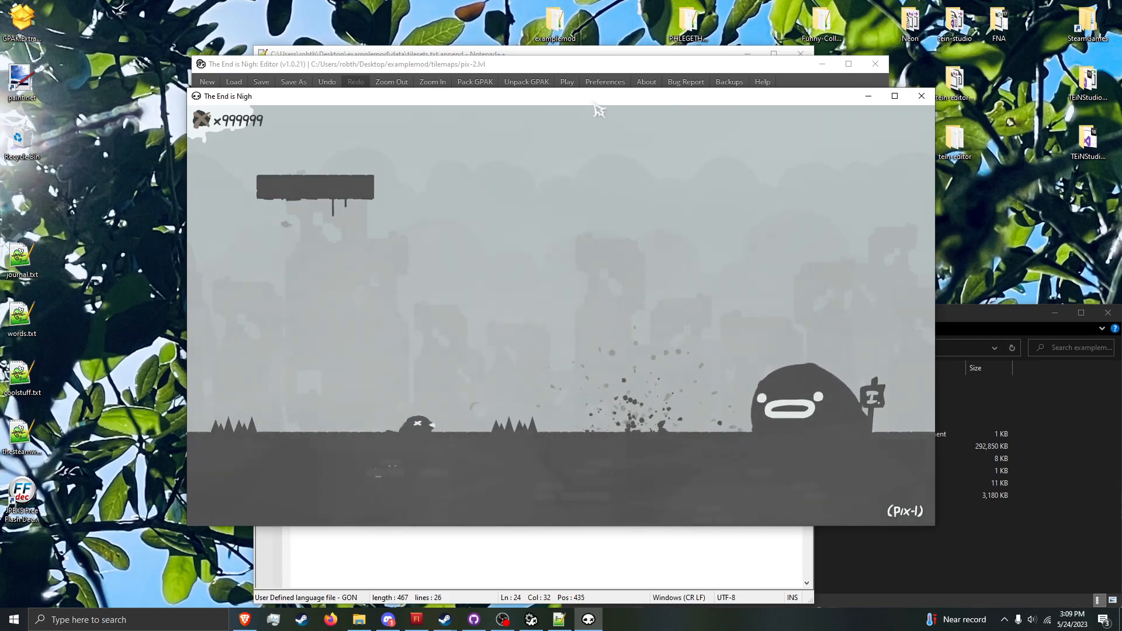
key("space")
key("Right")
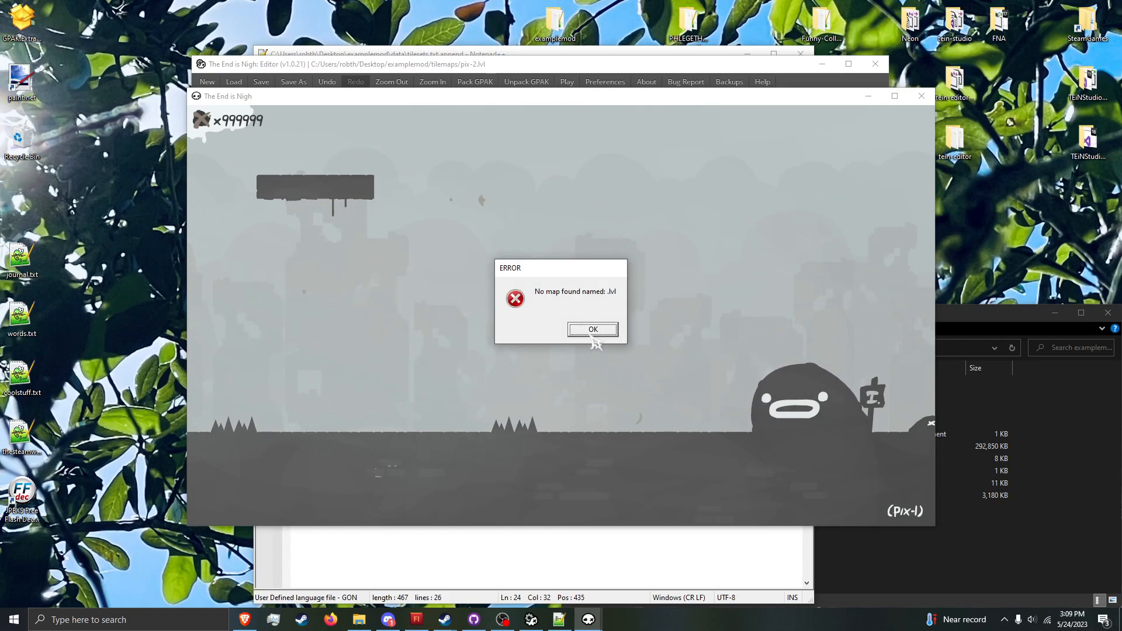
left_click(592, 330)
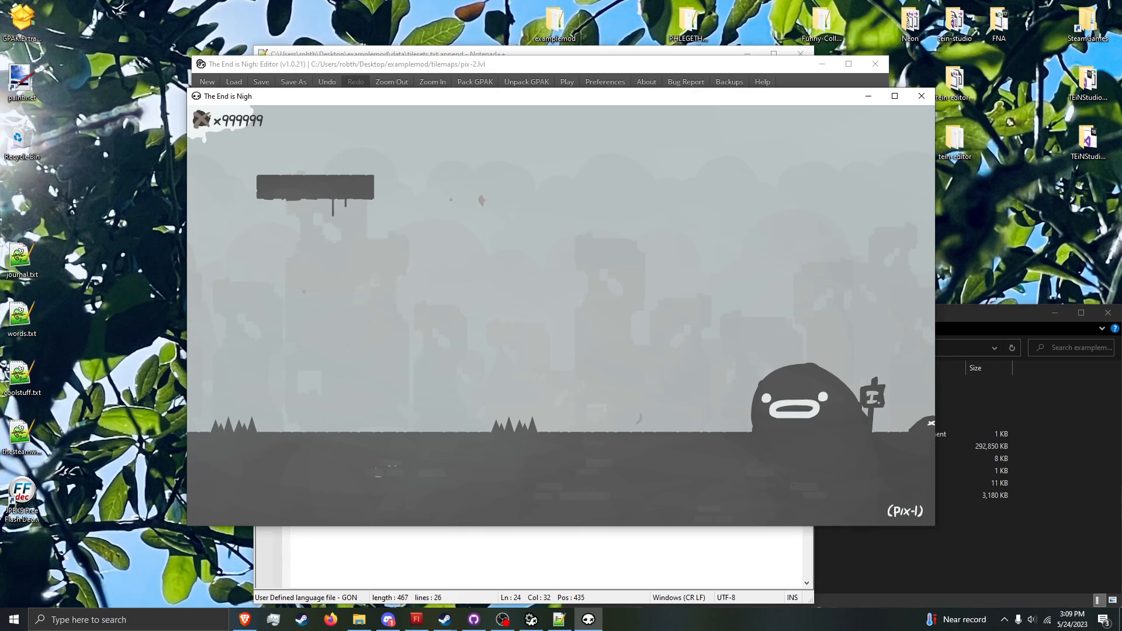
key("alt+F4")
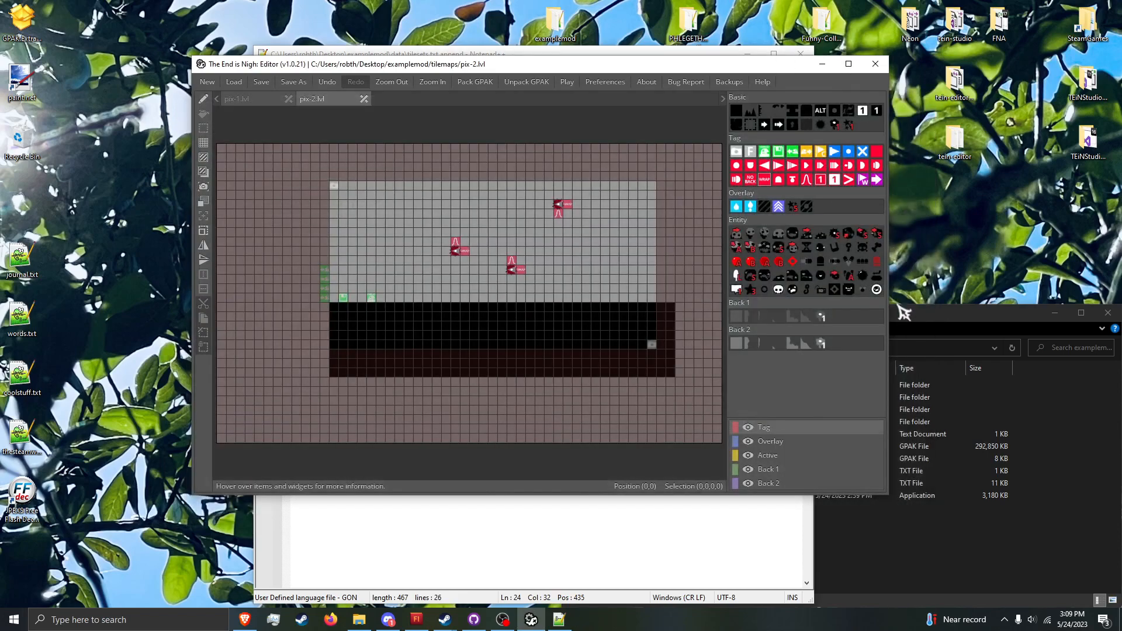
Step: Open map.csv from the examplemod data folder in the level editor
left_click(978, 550)
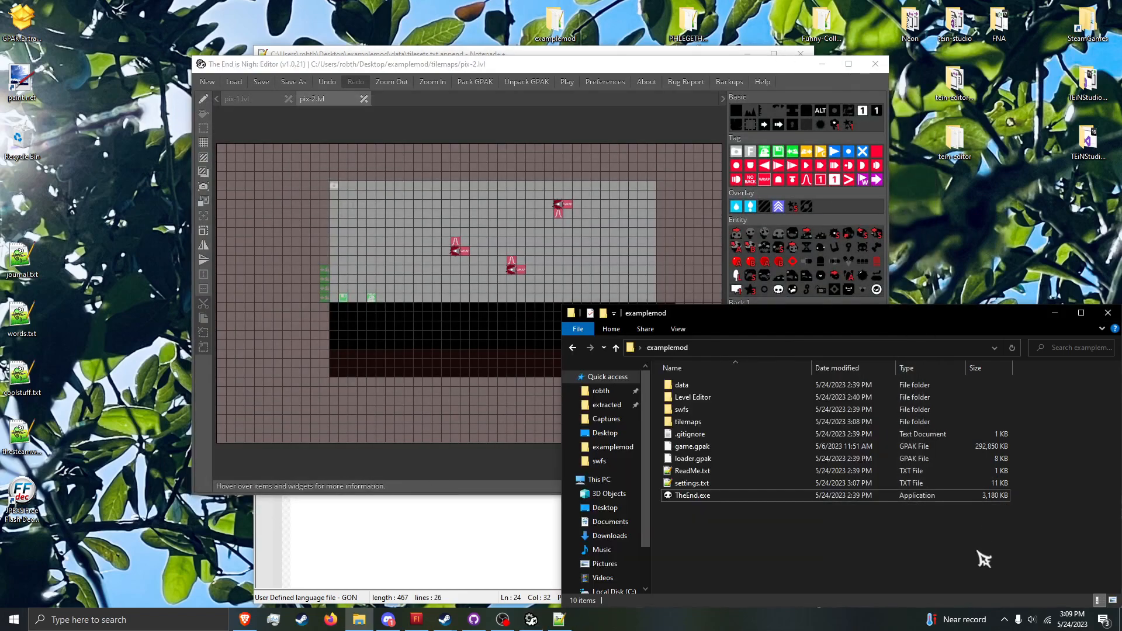
double_click(783, 385)
left_click(701, 399)
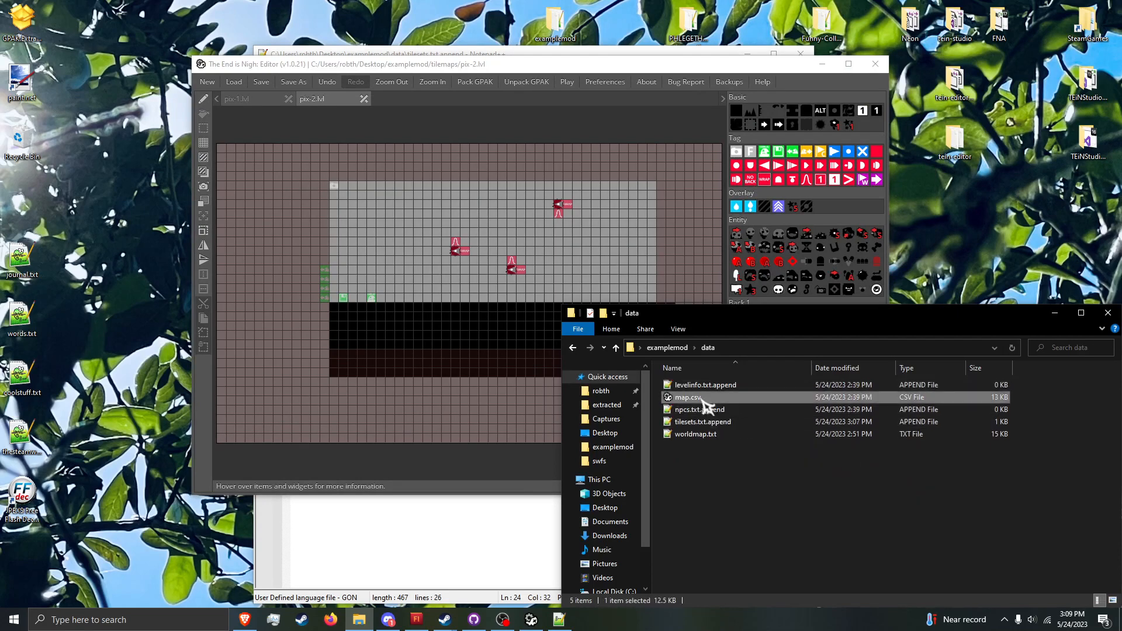
left_click_drag(388, 320, 381, 308)
left_click(317, 258)
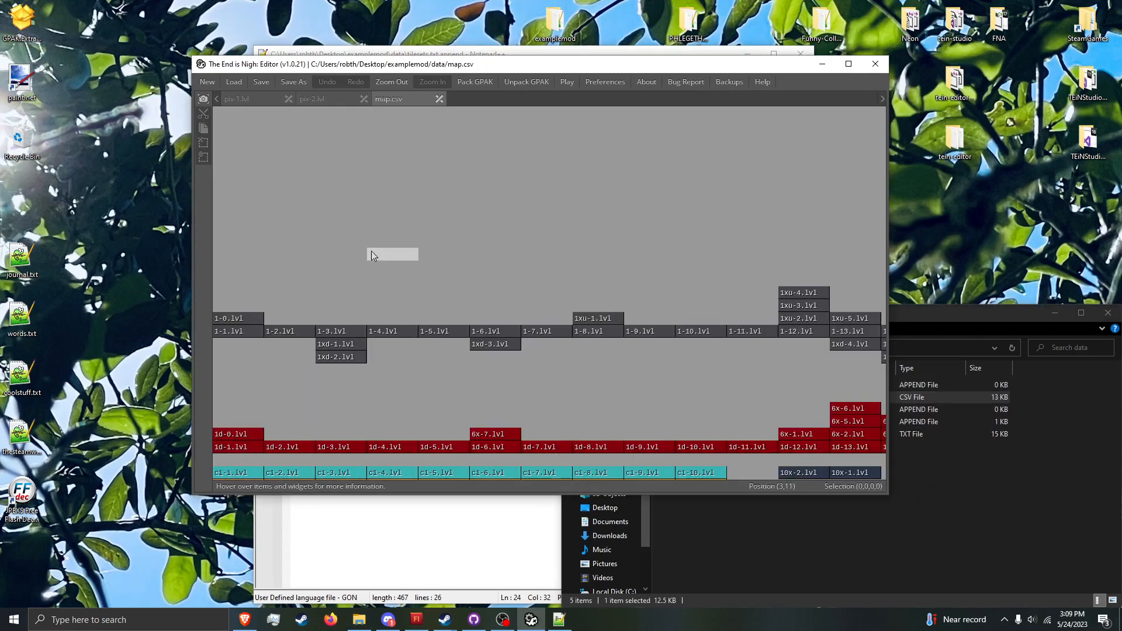
Step: Examine how the world map arranges levels from chapter 1 across to the chapter 4 branches
middle_click_drag(371, 252, 693, 191)
middle_click_drag(659, 230, 428, 244)
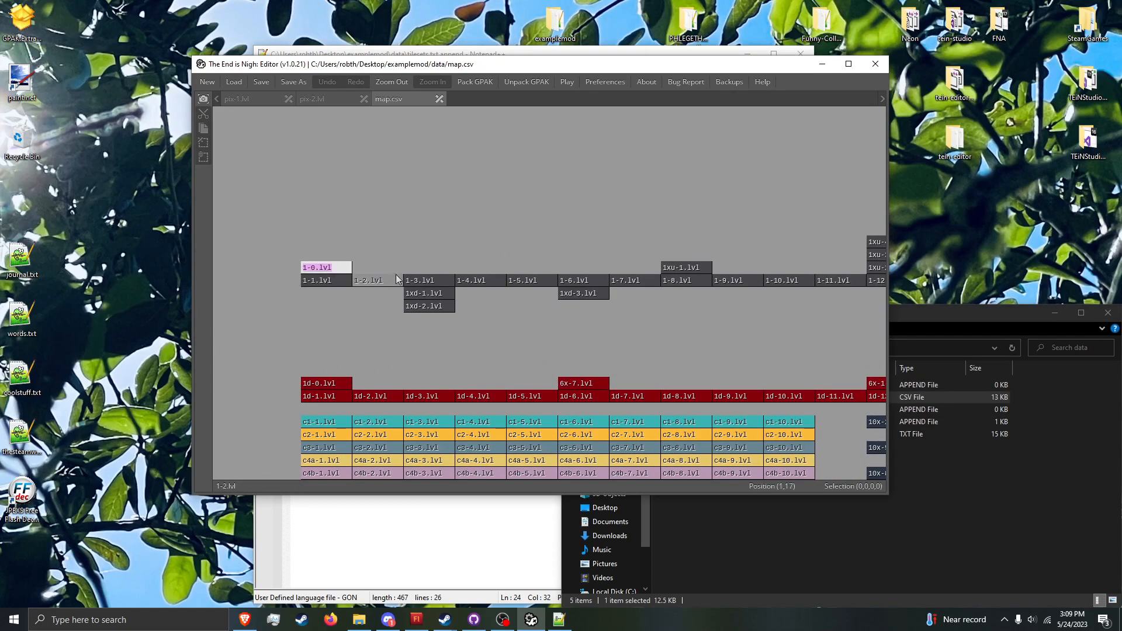
left_click(437, 277)
middle_click_drag(749, 257, 355, 261)
middle_click_drag(810, 296, 409, 318)
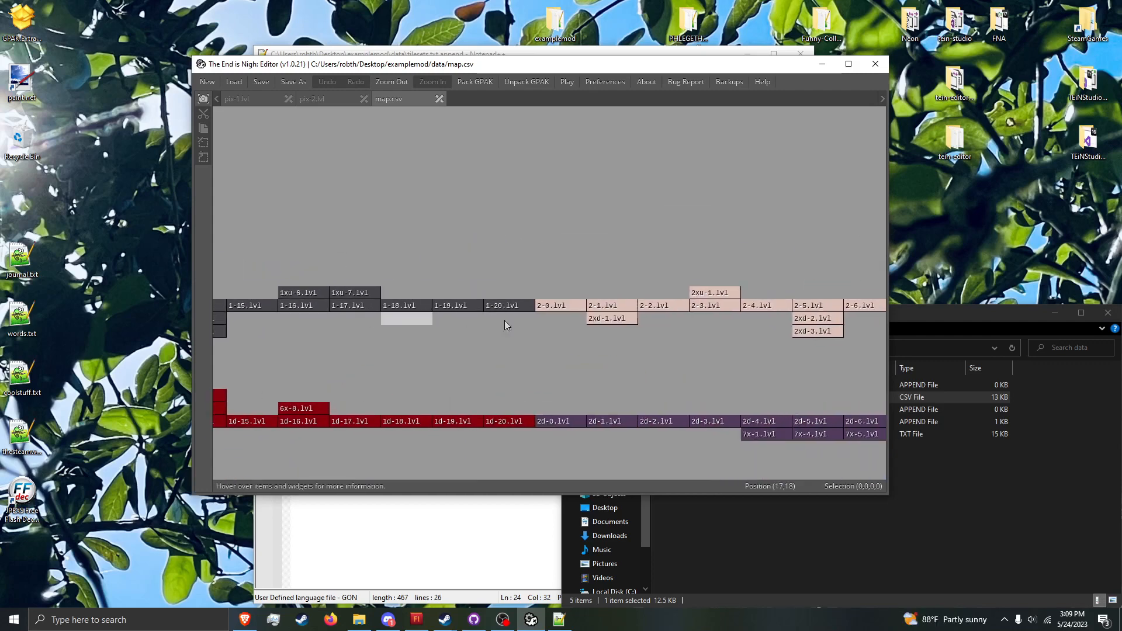
middle_click_drag(713, 305, 540, 312)
middle_click_drag(744, 313, 290, 314)
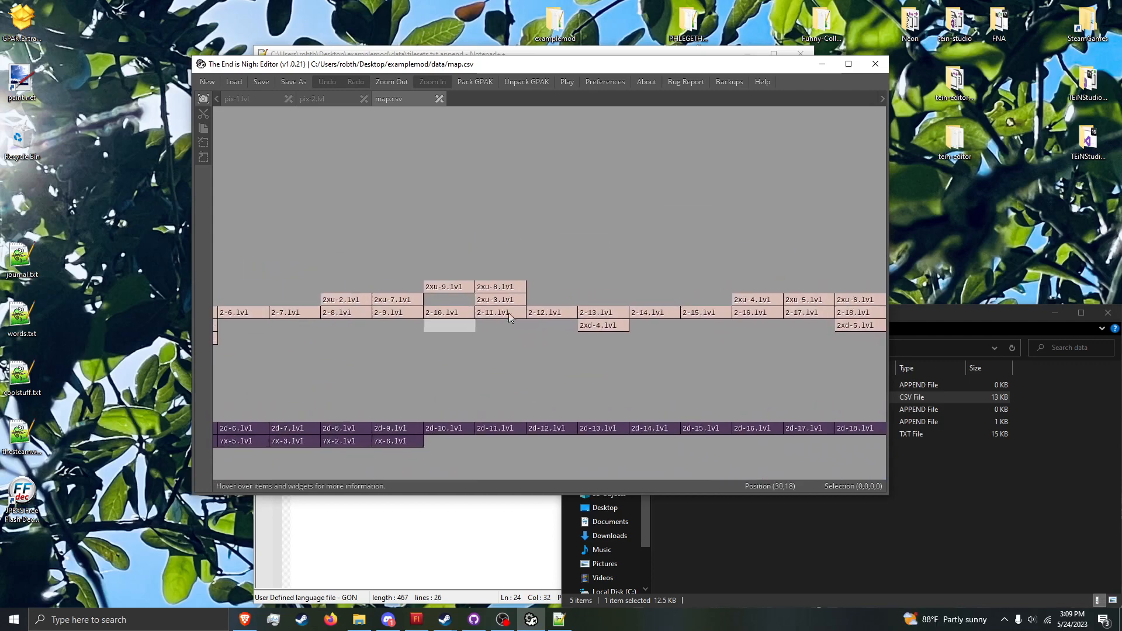
middle_click_drag(818, 304, 438, 301)
middle_click_drag(709, 293, 447, 304)
middle_click_drag(777, 292, 496, 295)
middle_click_drag(676, 290, 384, 283)
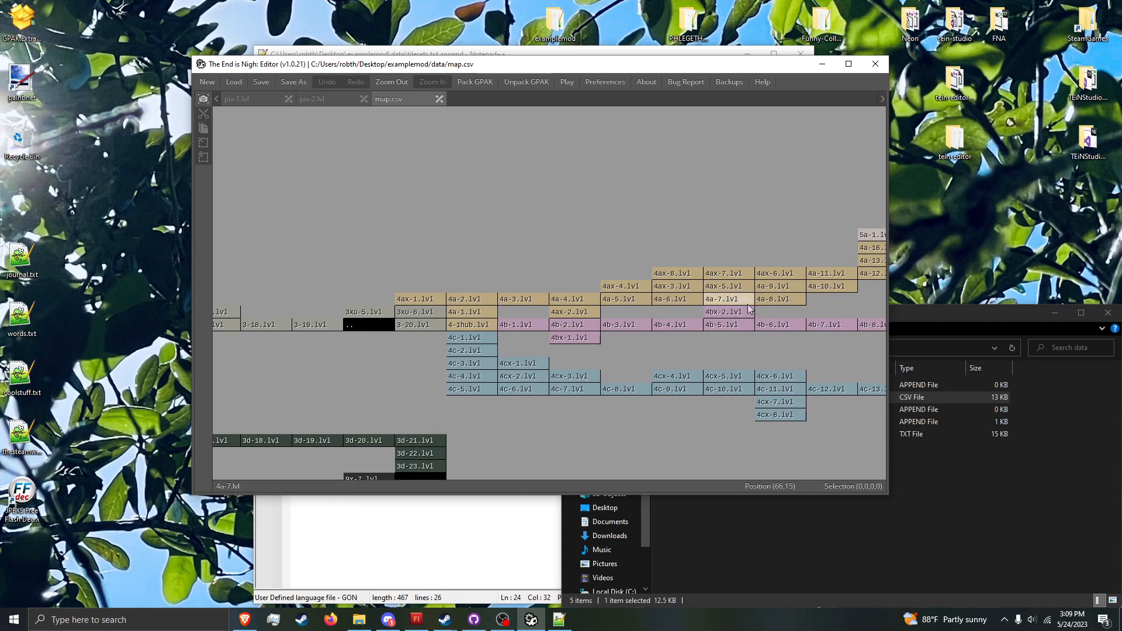
Step: Examine the chapter 5 branches of the world map, including the ".." connector cells between stacked levels
middle_click_drag(728, 335, 488, 353)
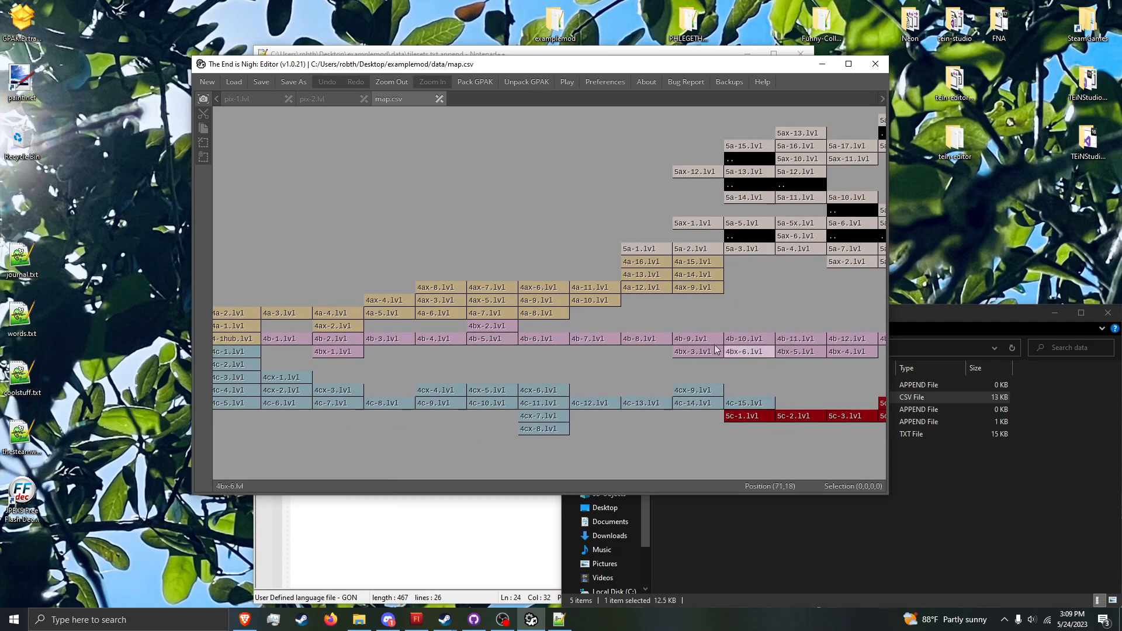
middle_click_drag(753, 362, 428, 368)
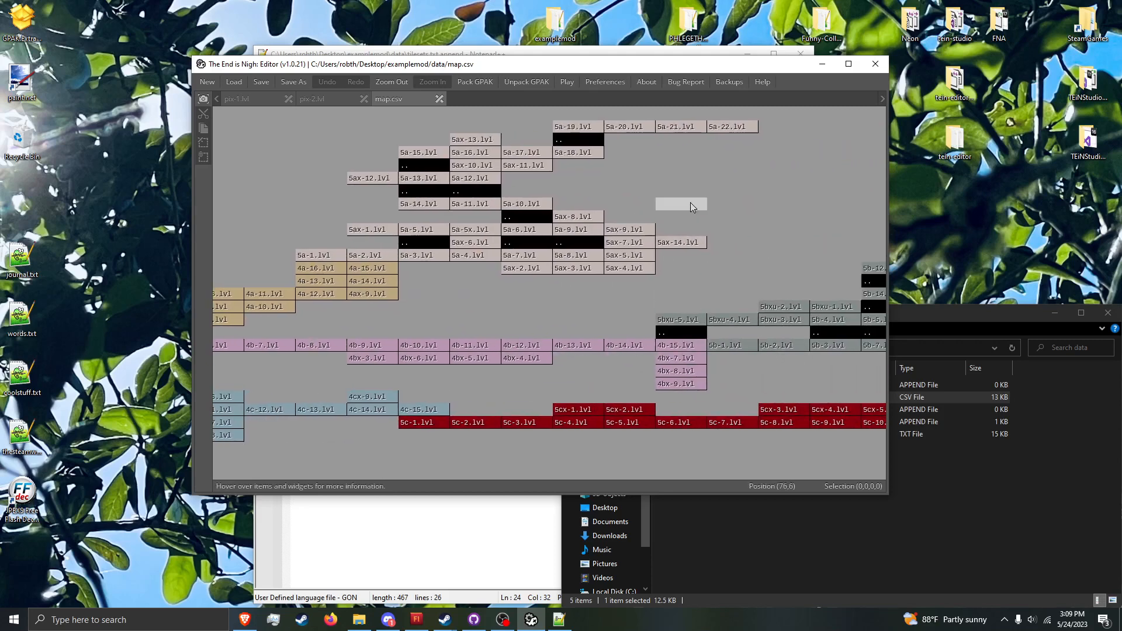
middle_click_drag(689, 202, 465, 199)
middle_click_drag(696, 351, 788, 386)
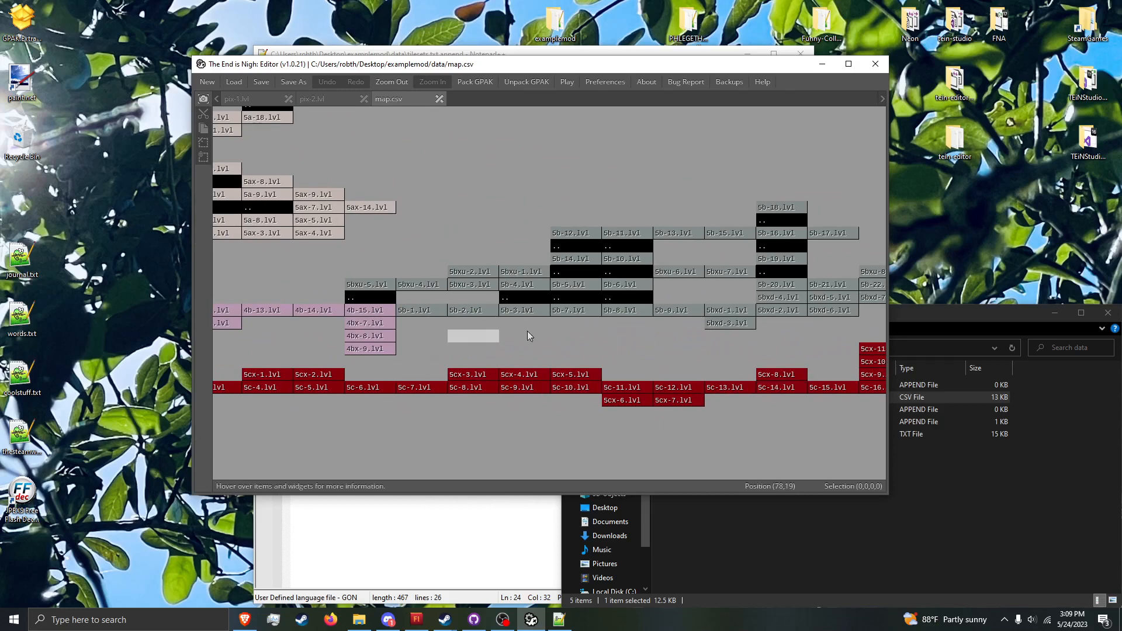
middle_click_drag(785, 305, 582, 318)
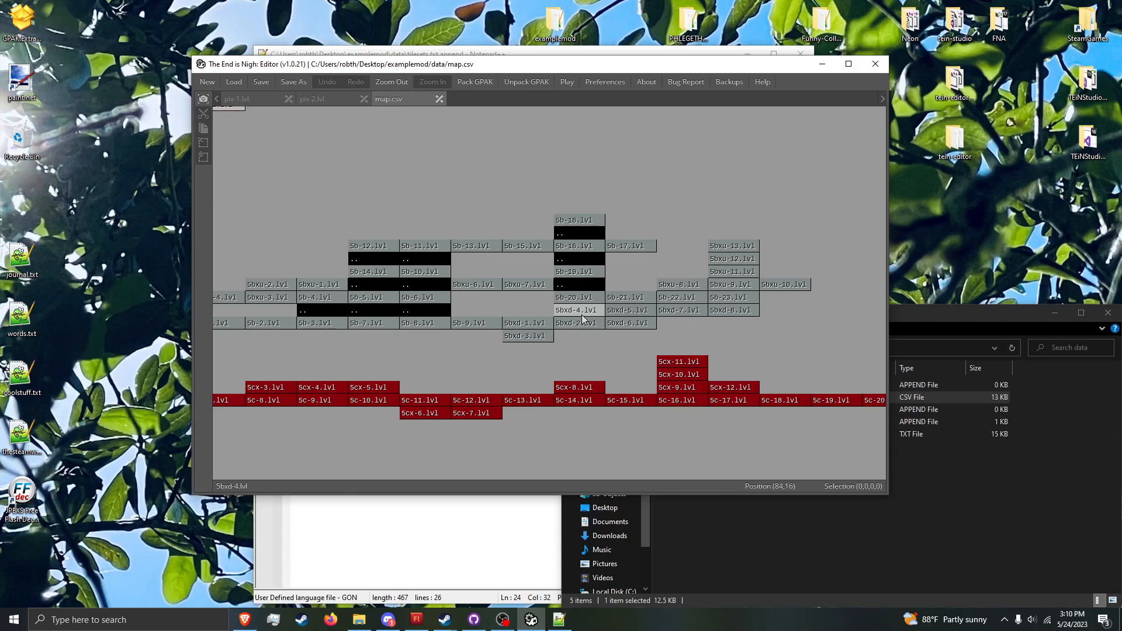
Step: Enter pix-1 in an empty map cell well above the 2-17.lvl column
middle_click_drag(582, 316, 956, 373)
middle_click_drag(239, 189, 558, 226)
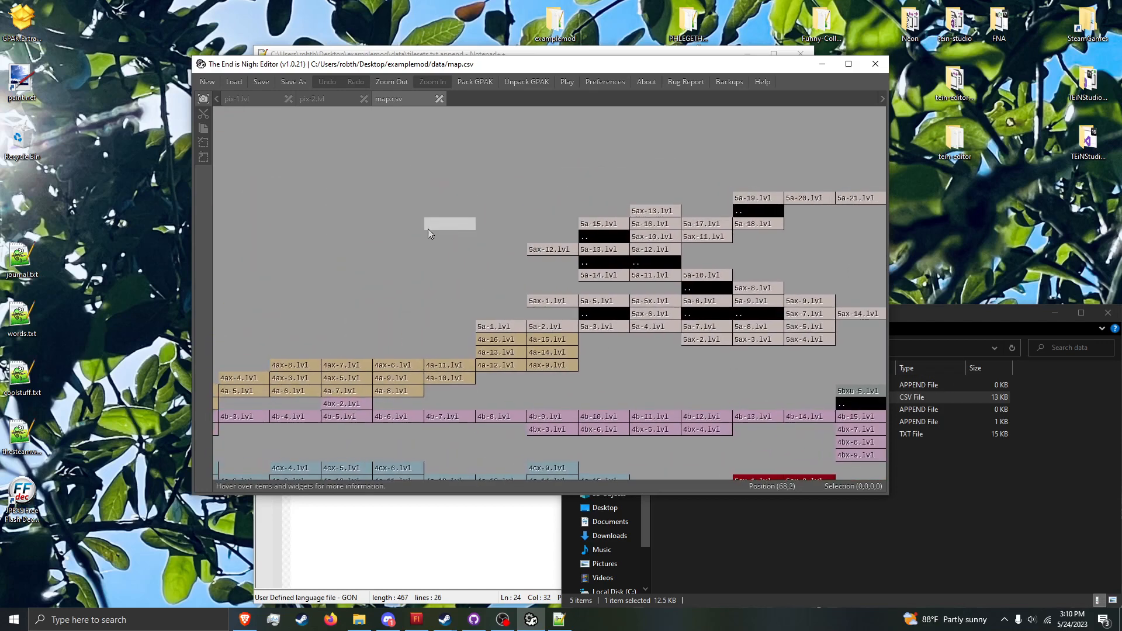
middle_click_drag(356, 264, 723, 313)
middle_click_drag(287, 409, 605, 232)
middle_click_drag(327, 343, 643, 341)
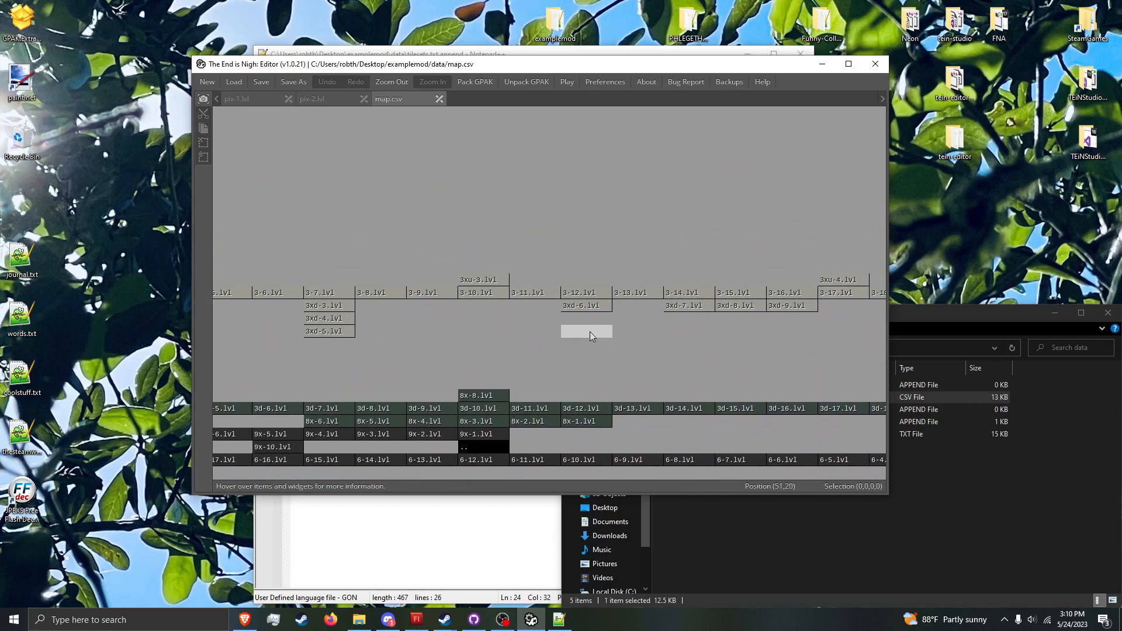
middle_click_drag(500, 283, 855, 363)
middle_click_drag(499, 346, 665, 335)
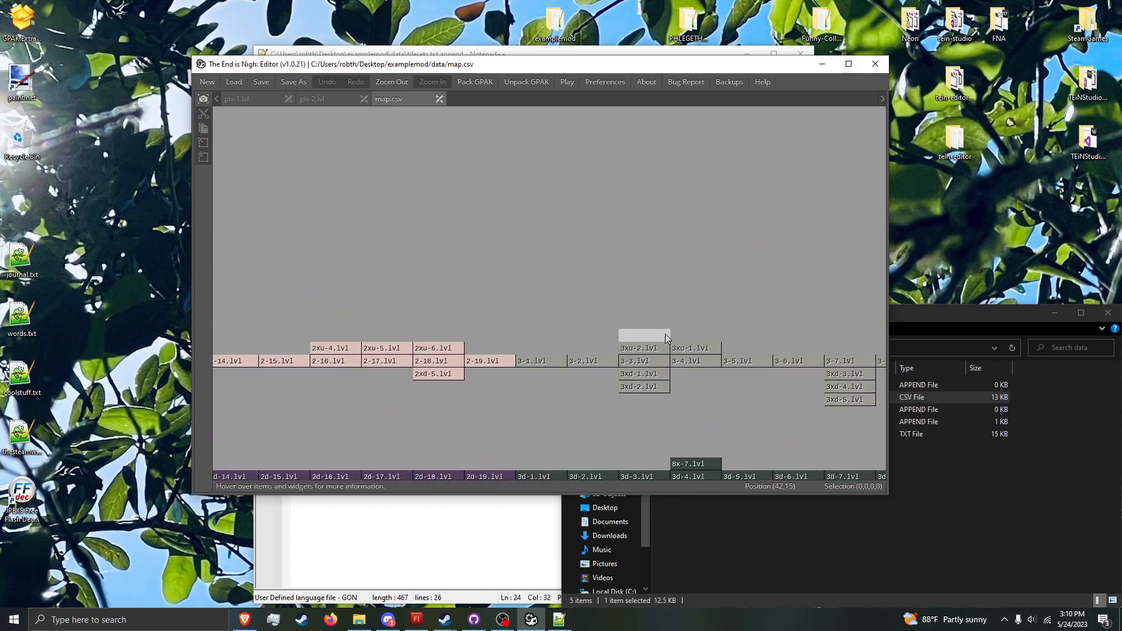
double_click(381, 244)
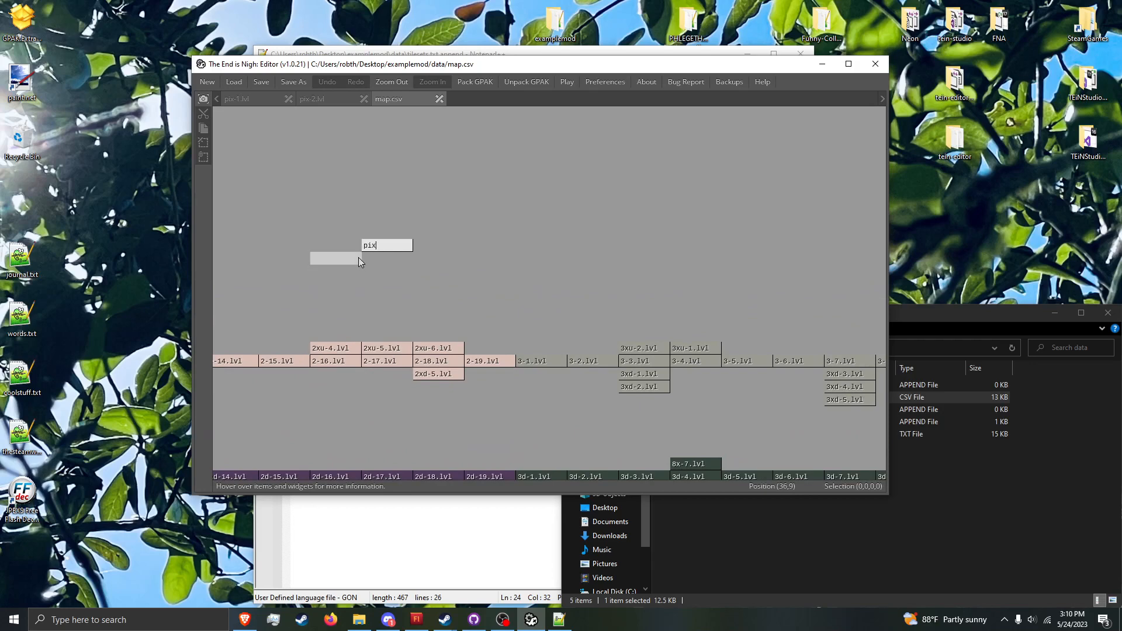
key("Return")
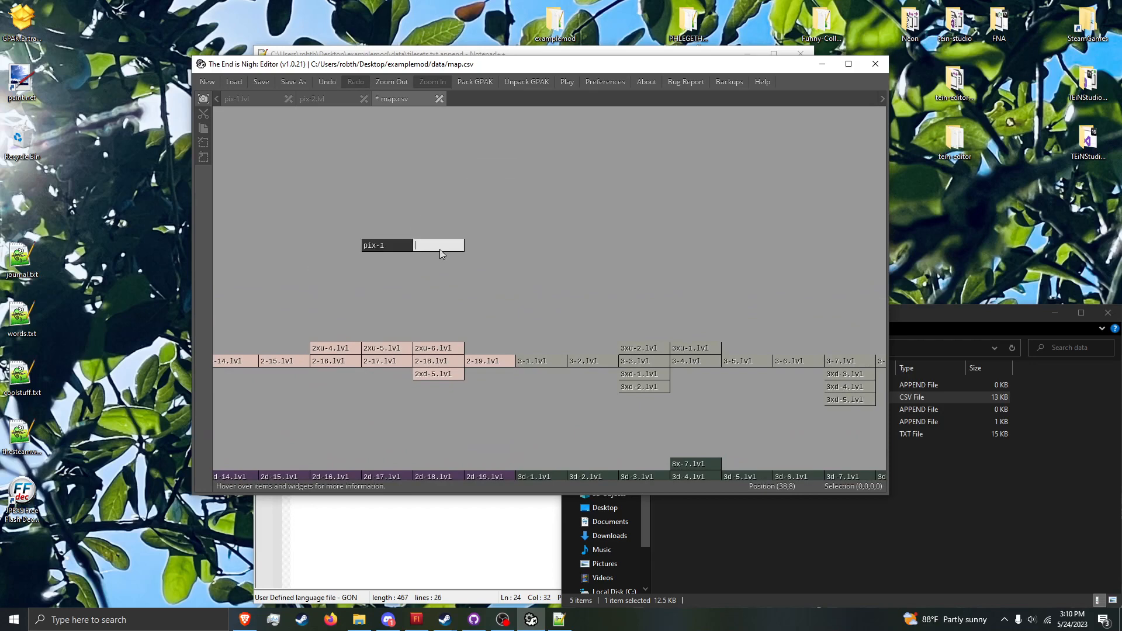
Step: Enter pix-2 in the cell directly right of pix-1 and save map.csv
left_click(439, 248)
type("pix-")
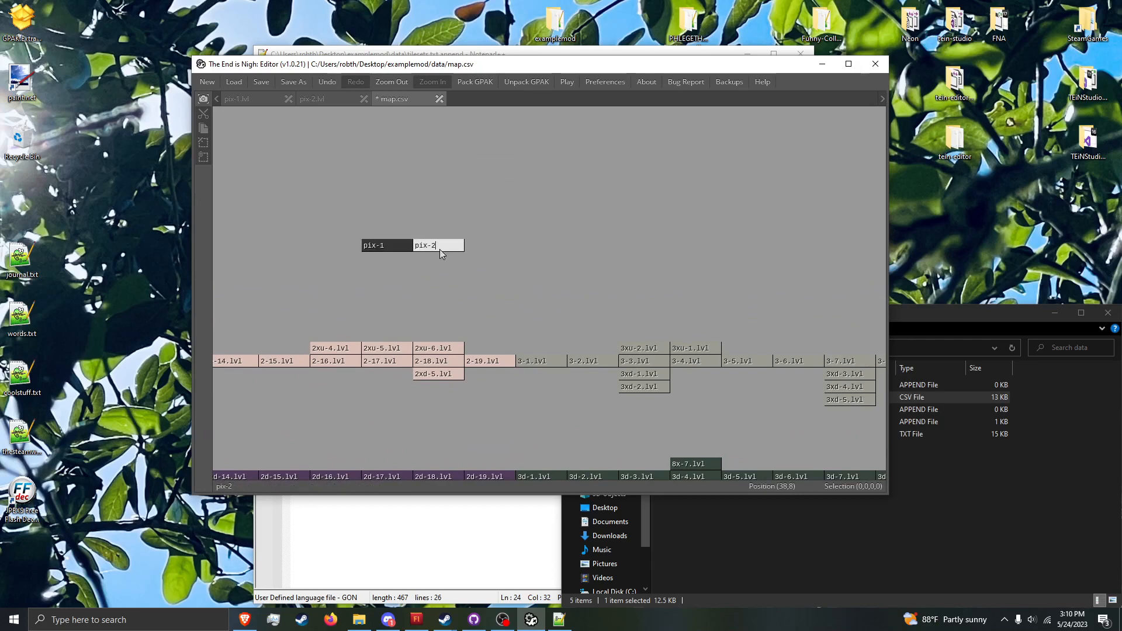
type("2")
key("Return")
key("ctrl+s")
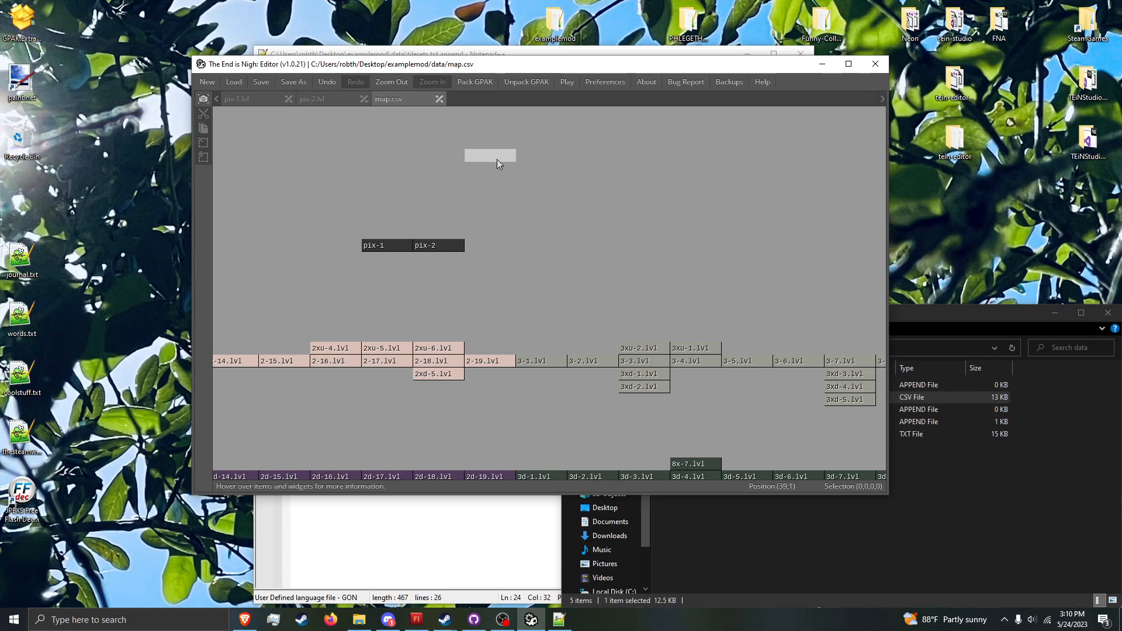
Step: Return to the examplemod folder and launch the game from TheEnd.exe
left_click(808, 534)
left_click(667, 348)
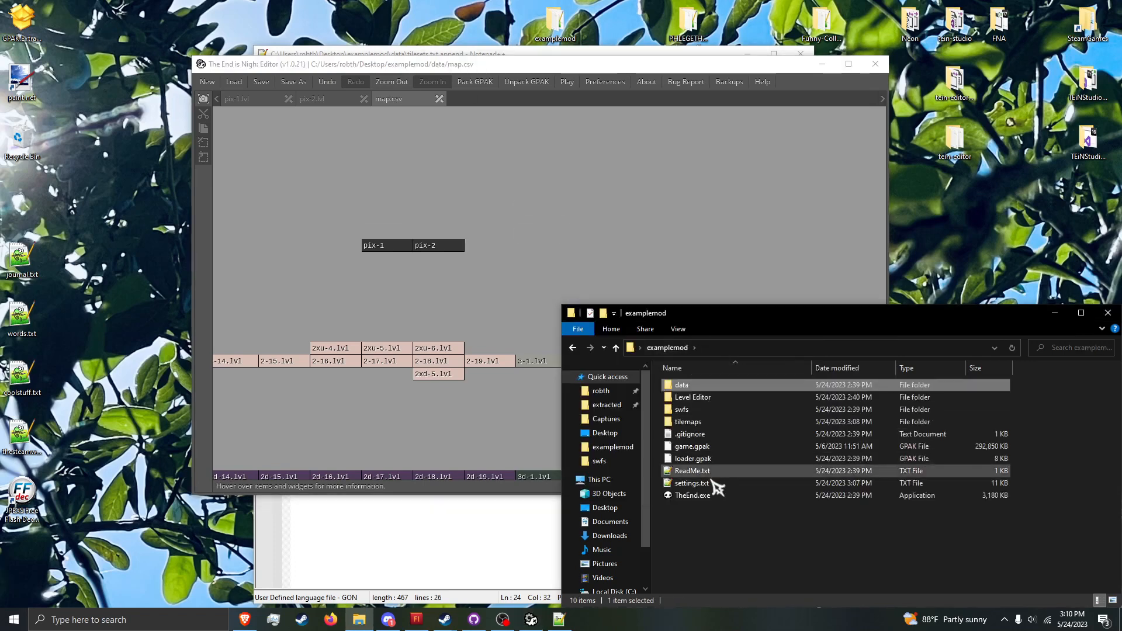
double_click(720, 495)
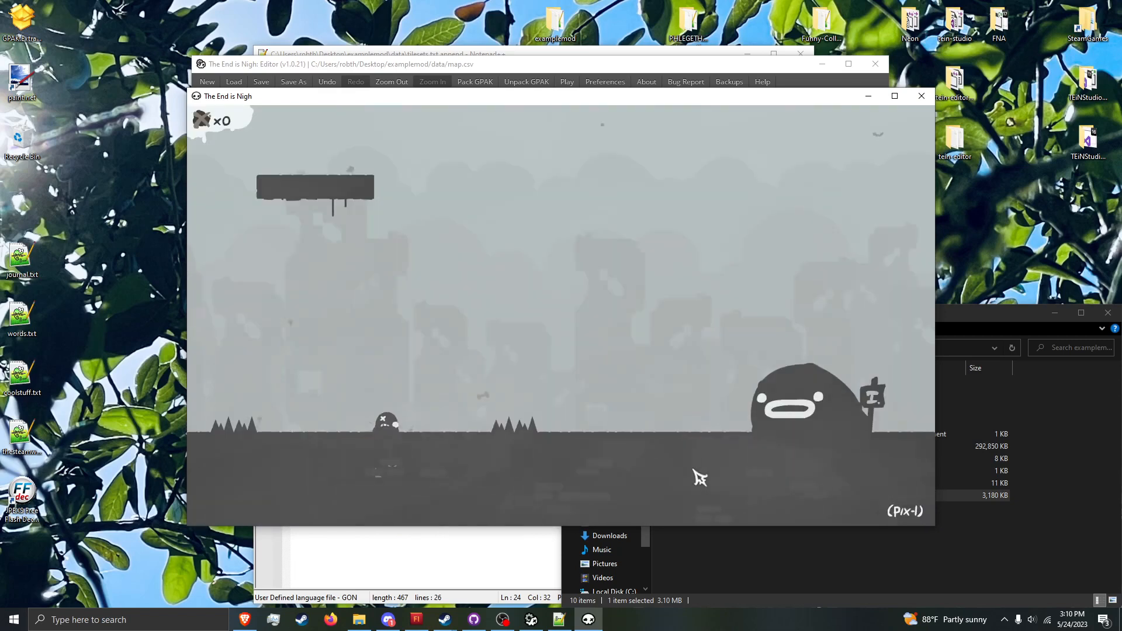
Step: Test the link between the two levels by moving the character from pix-1 into pix-2 and back again
key("Right")
key("space")
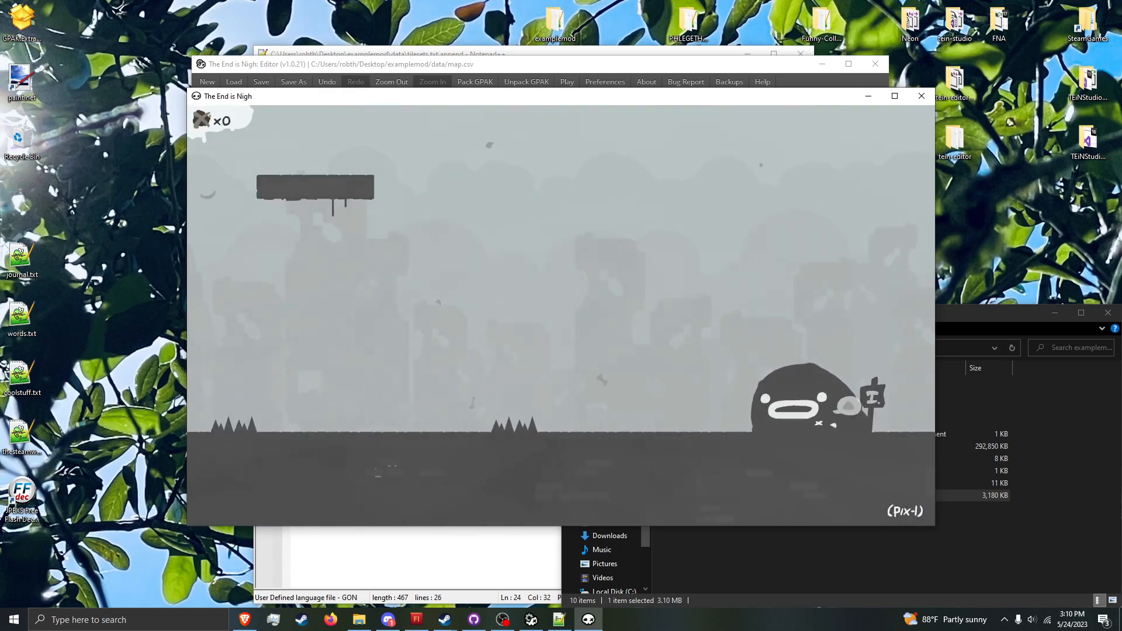
key("Right")
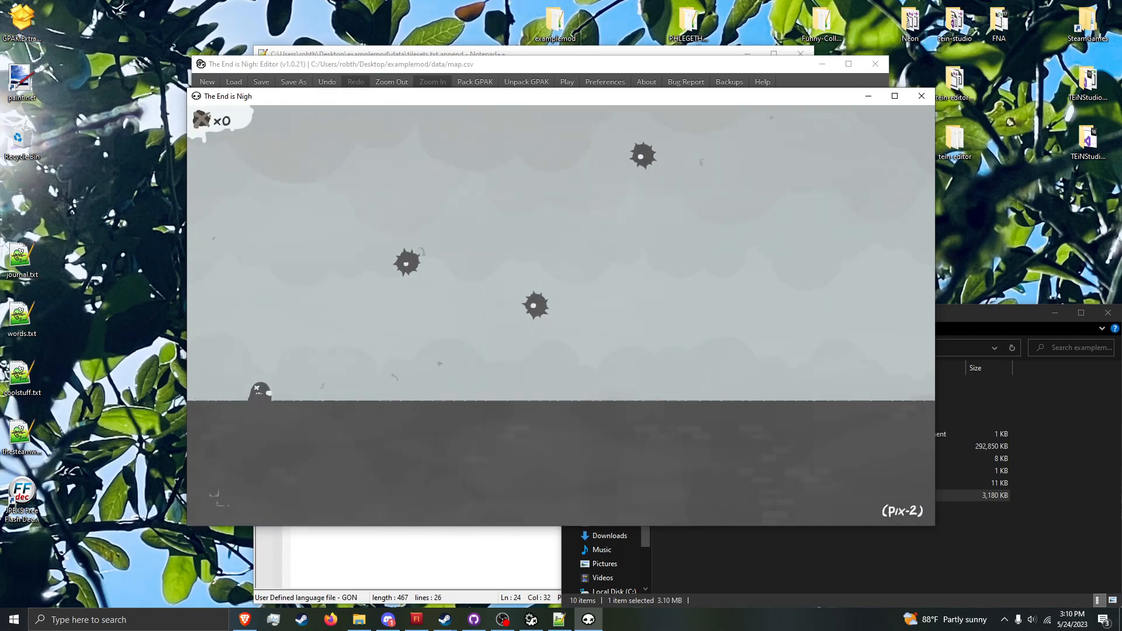
key("Right")
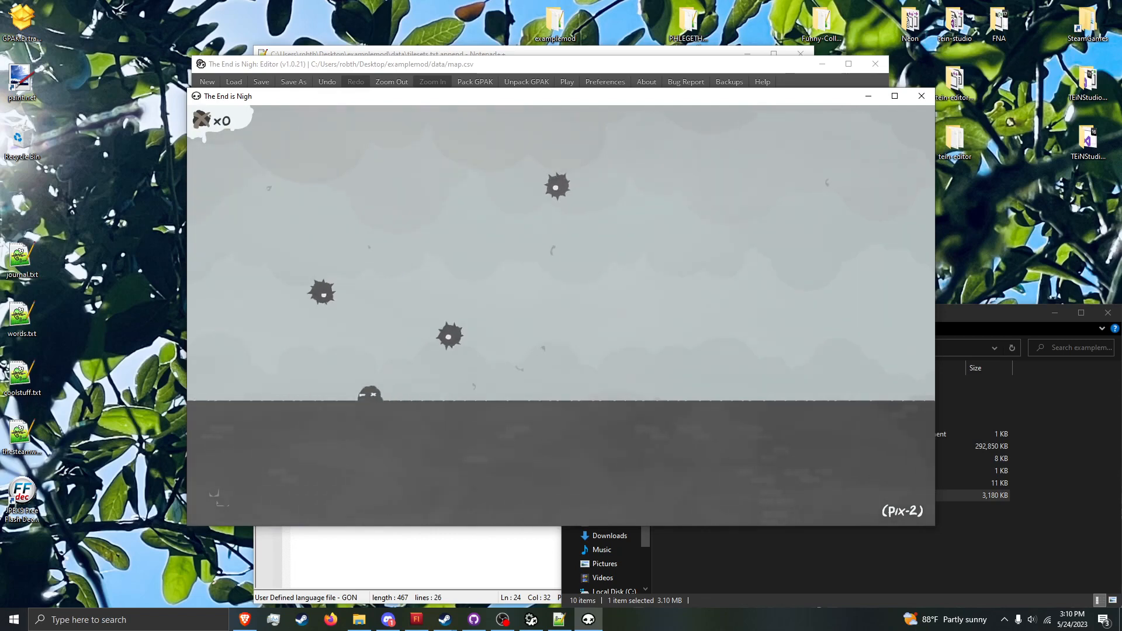
key("Left")
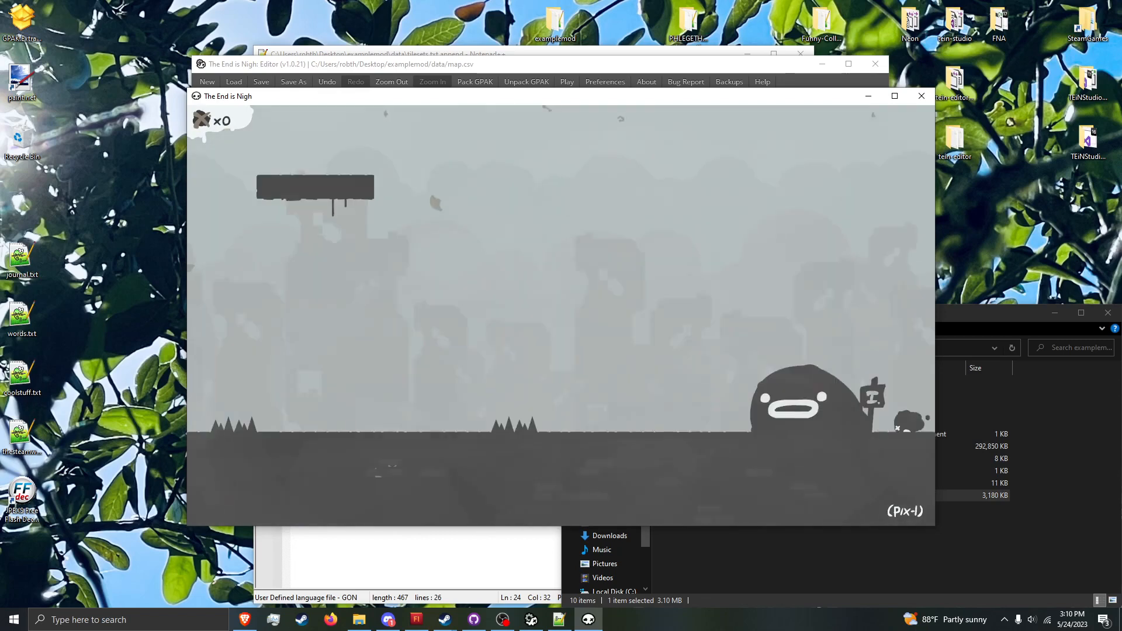
key("Right")
key("Left")
key("Right")
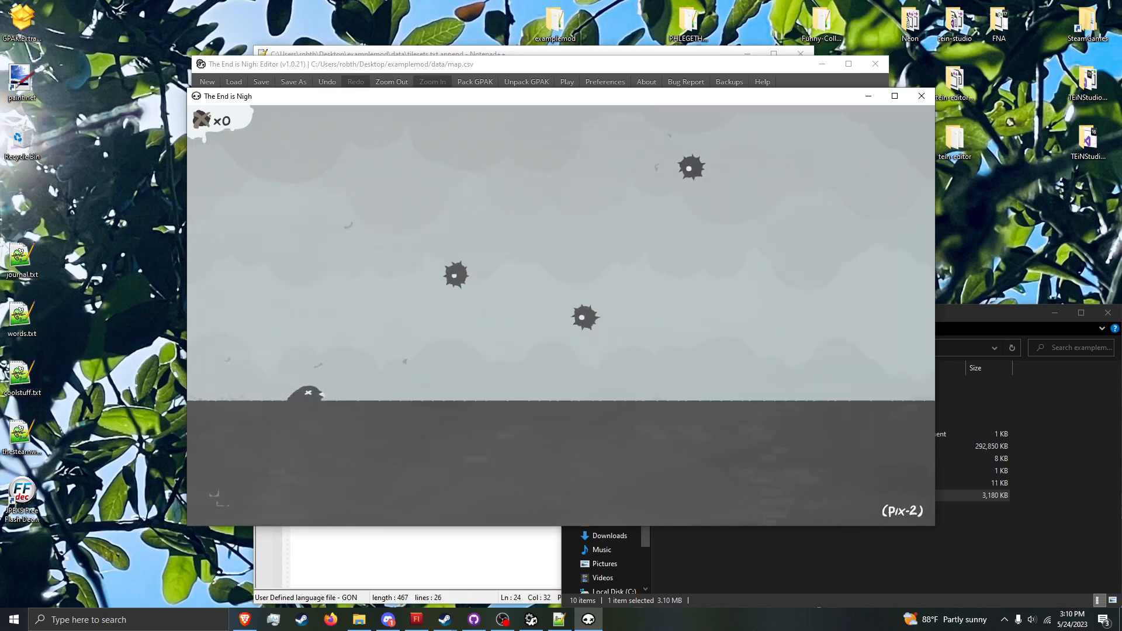
Step: Run and jump the character across the ground of pix-2, past the floating spiked enemies
key("Left")
key("space")
key("Right")
key("space")
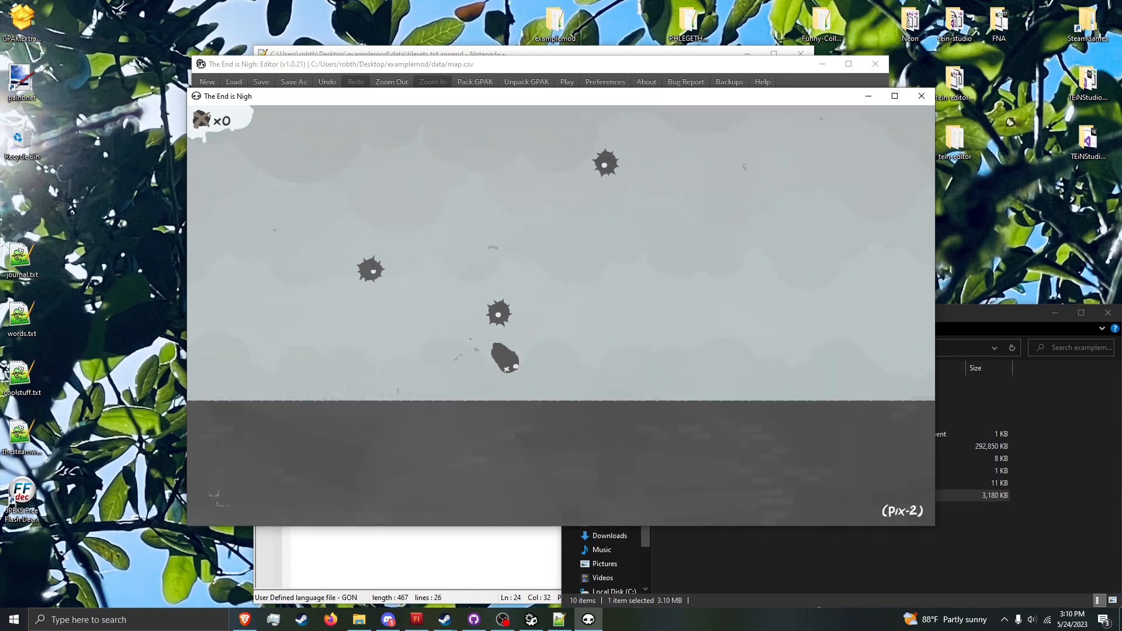
key("space")
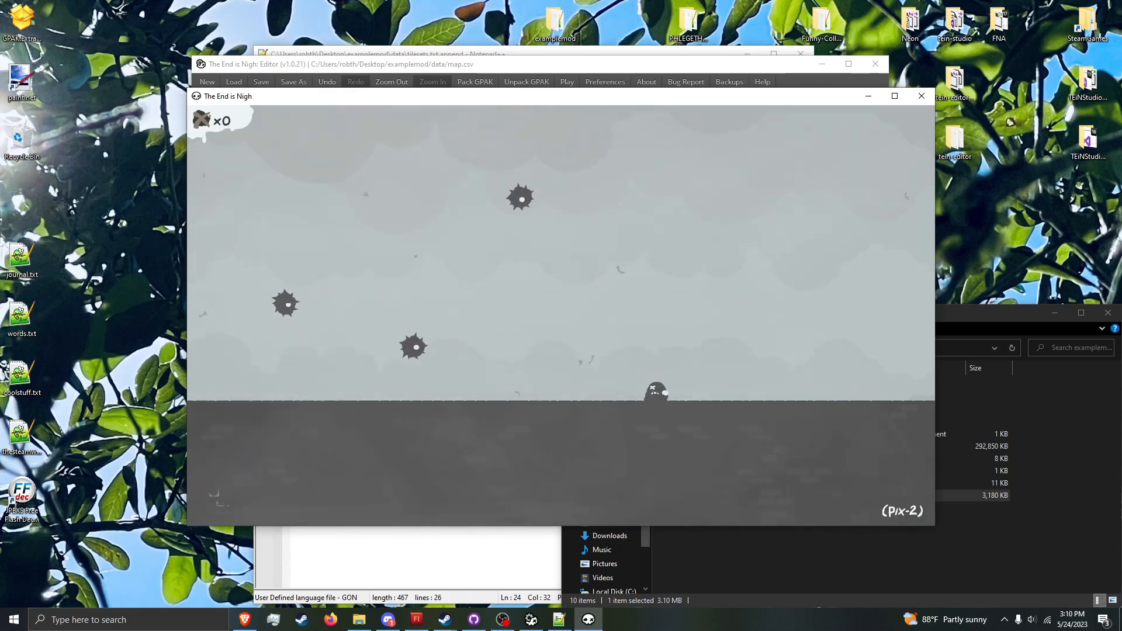
Step: Pause the game and review the palette and npc entries of the pix tileset in tilesets.txt.append
left_click(559, 620)
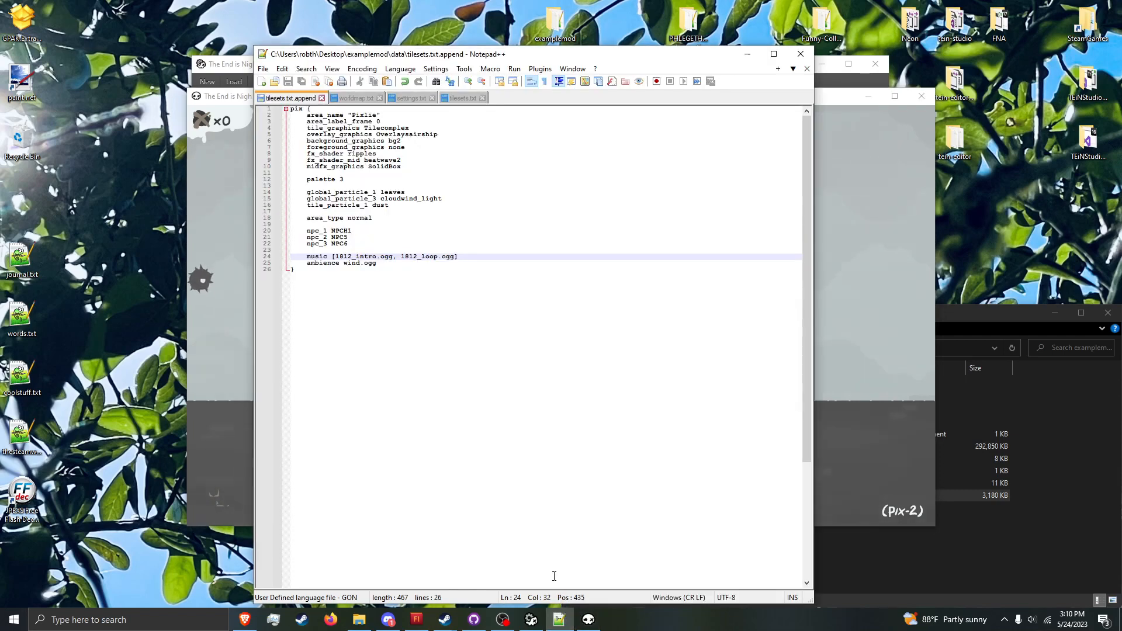
left_click(920, 463)
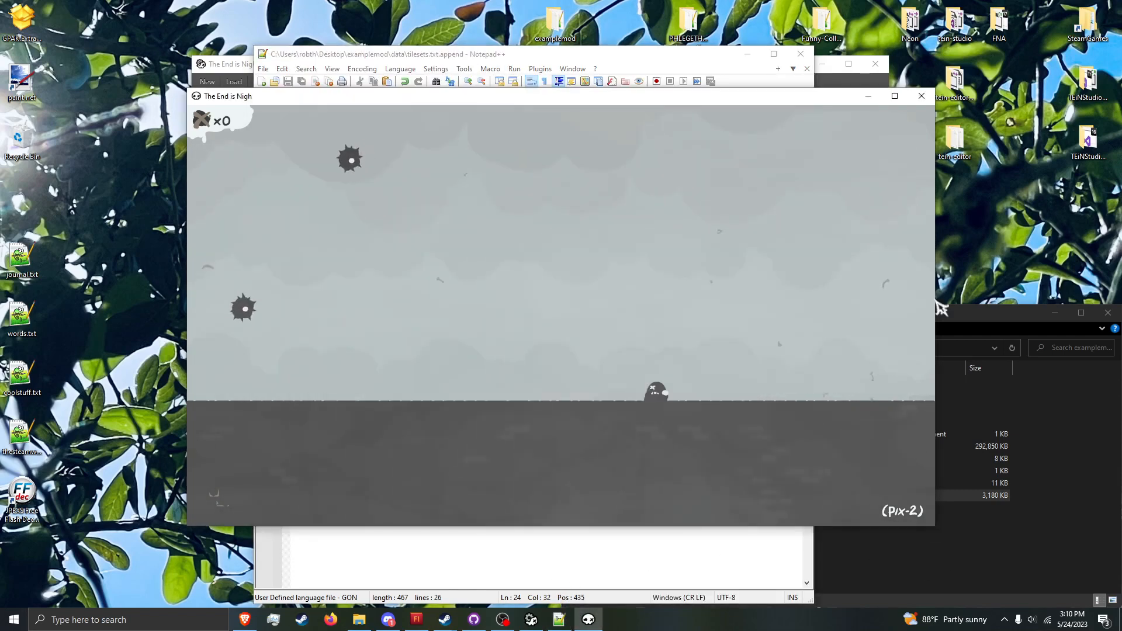
key("Escape")
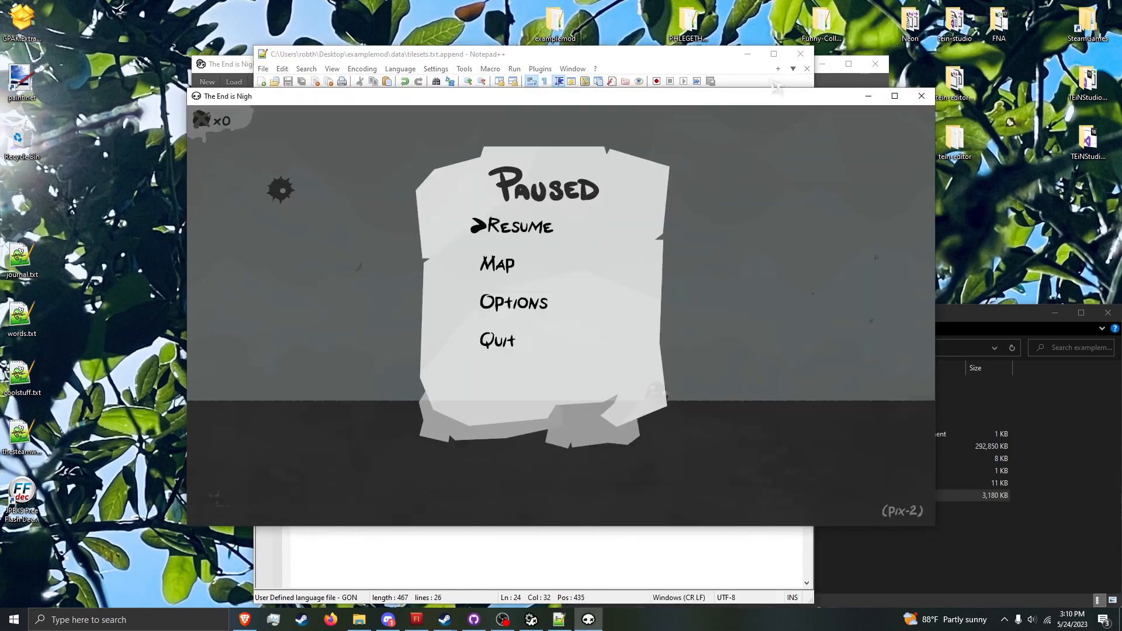
left_click(693, 70)
left_click(353, 180)
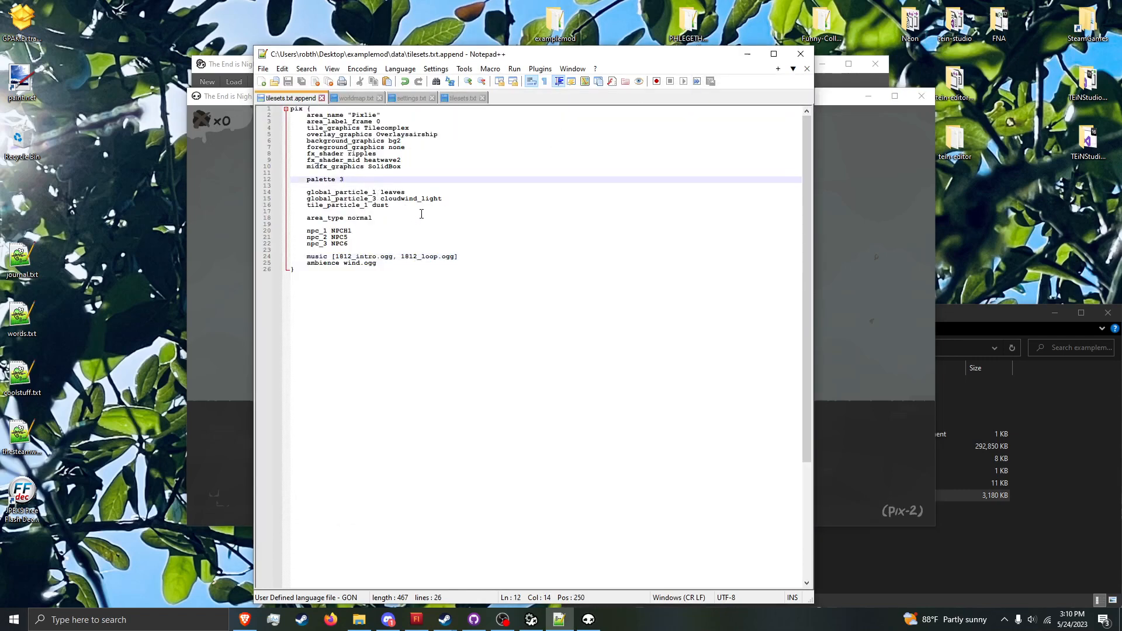
left_click(381, 230)
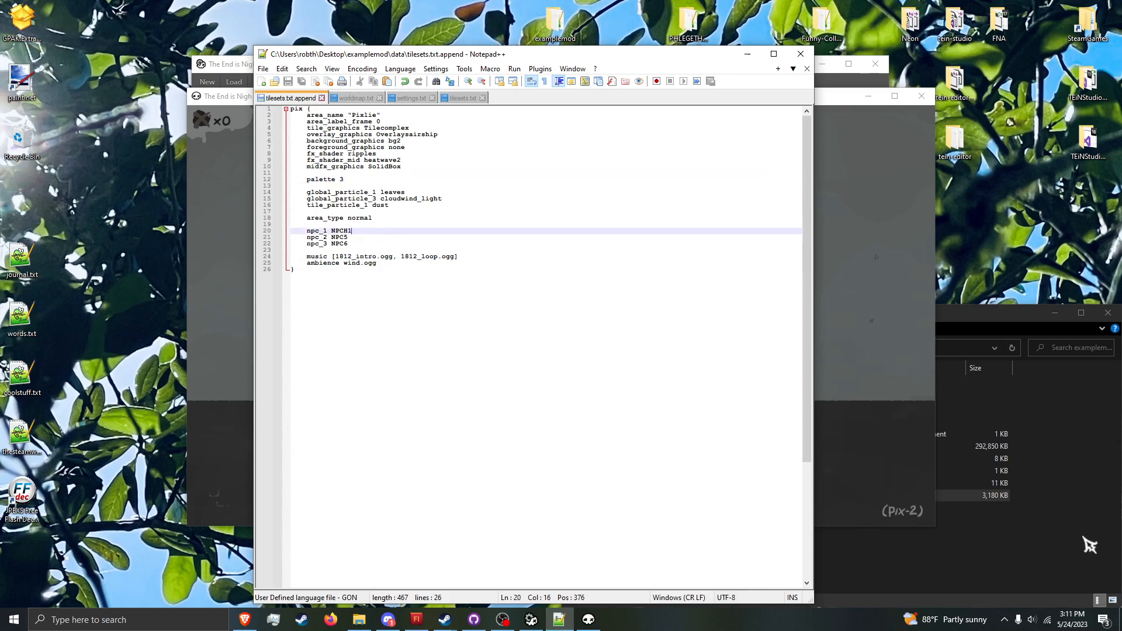
Step: Create a textures folder in the examplemod folder and open it
left_click(1063, 536)
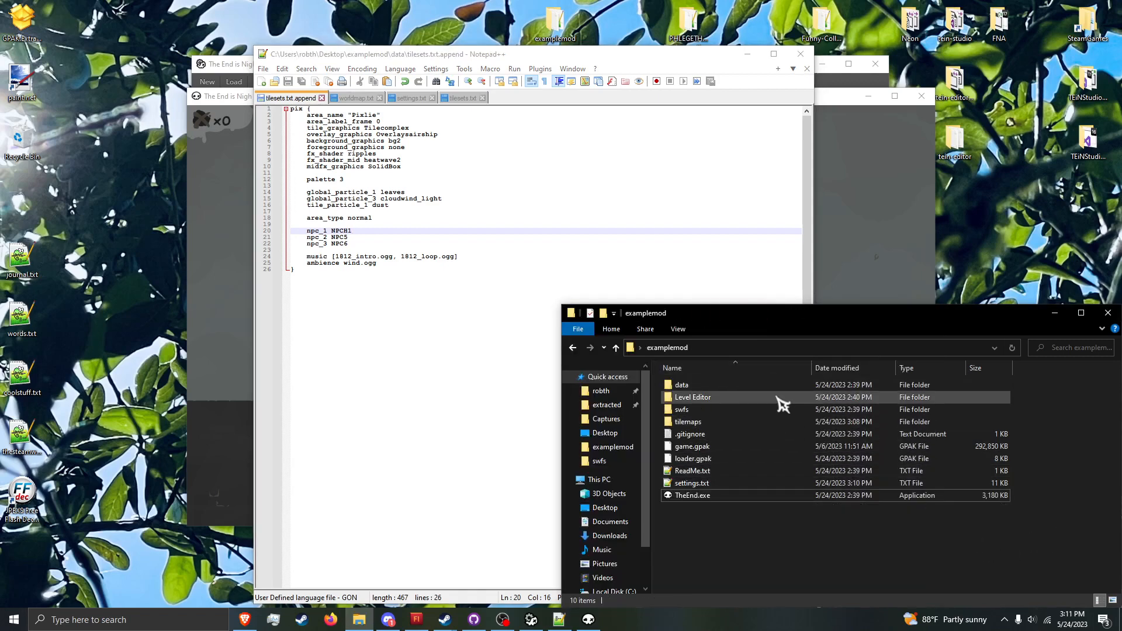
right_click(769, 541)
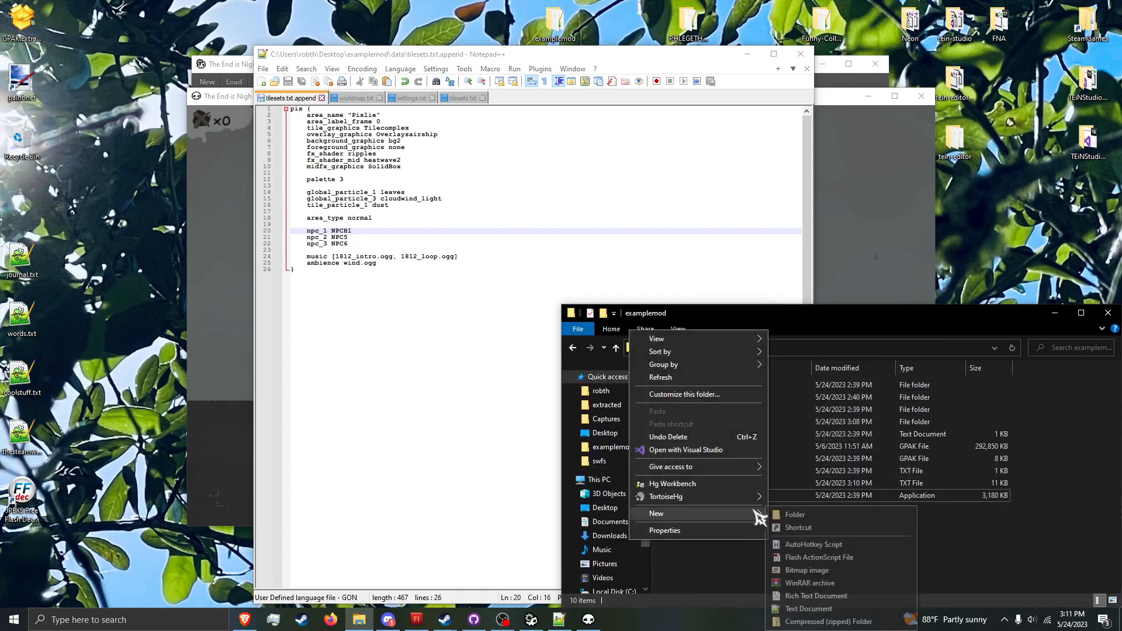
left_click(783, 514)
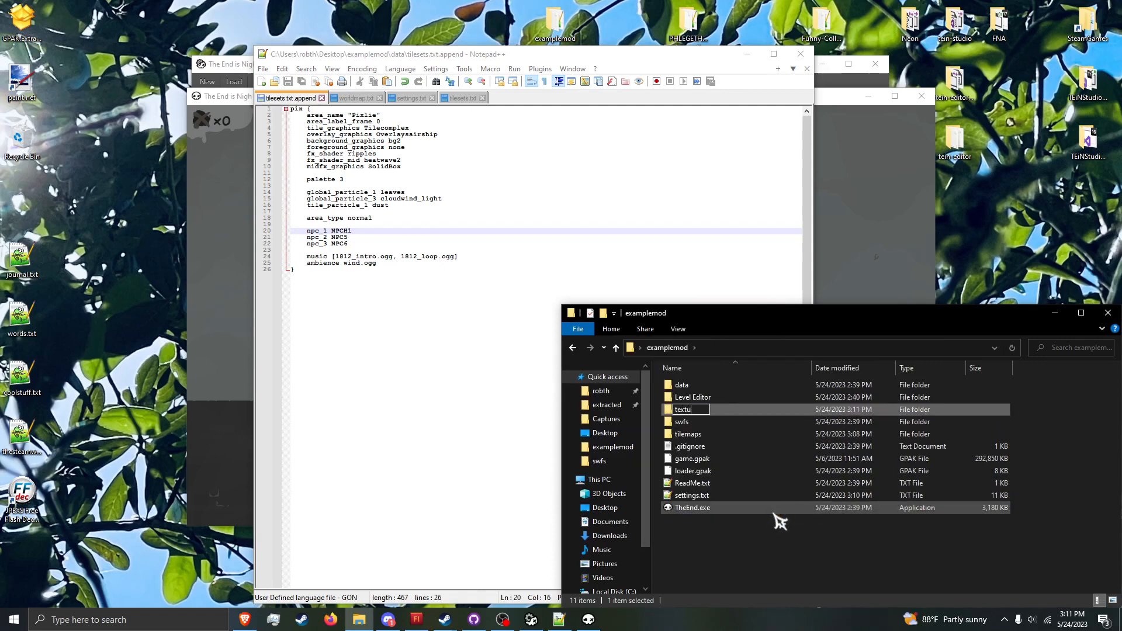
key("Return")
key("Return")
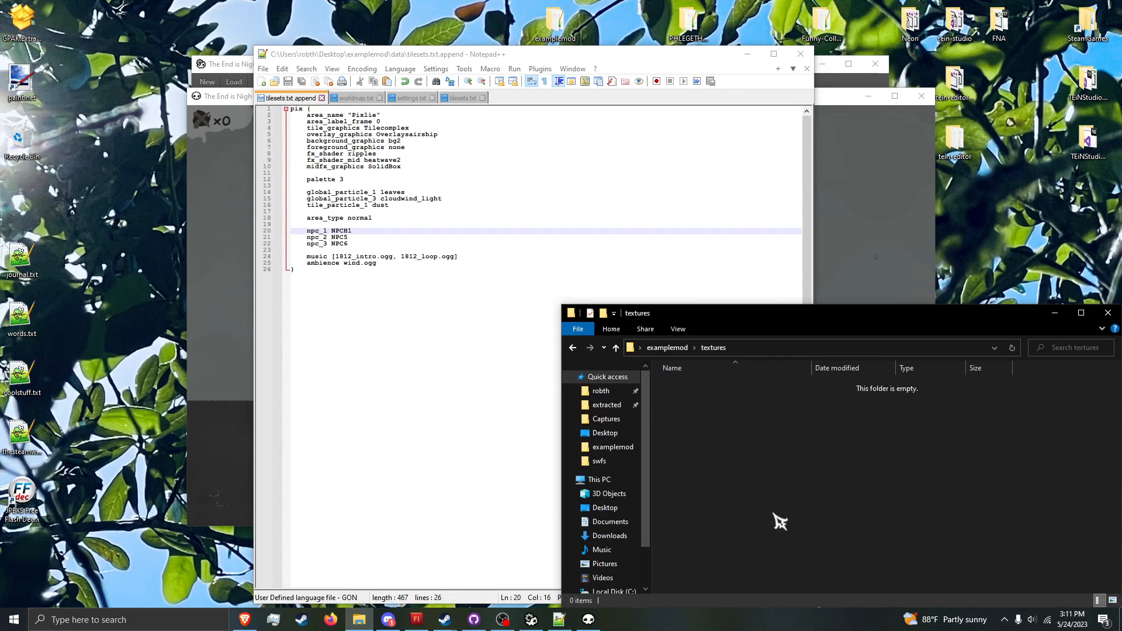
Step: Bring palette.png from the extracted game's textures folder into the examplemod textures folder
right_click(359, 619)
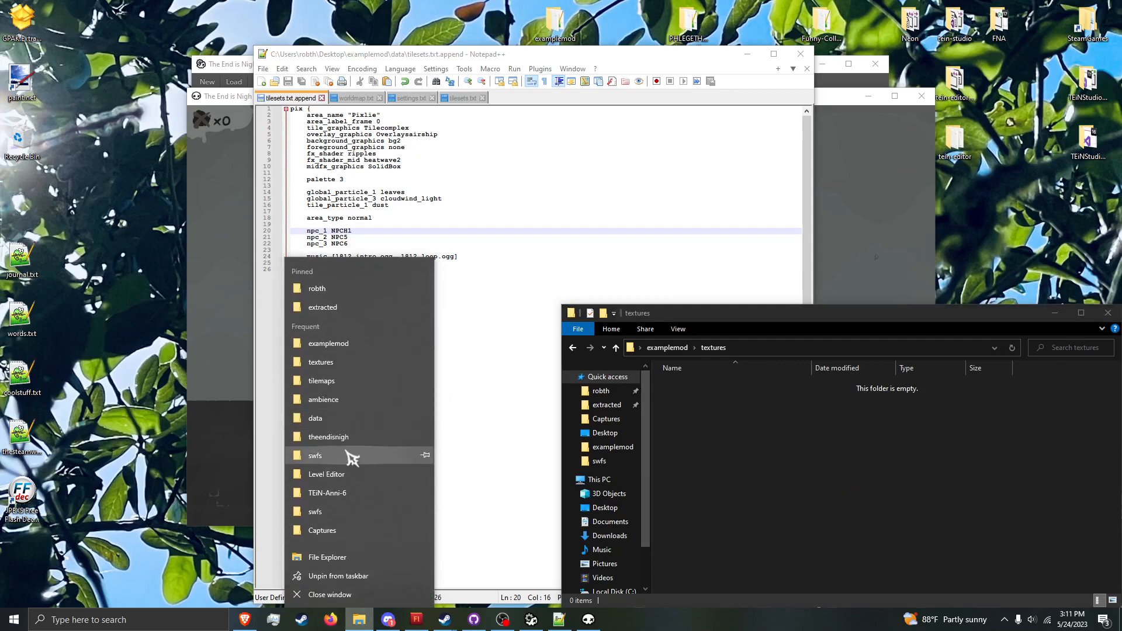
left_click(341, 309)
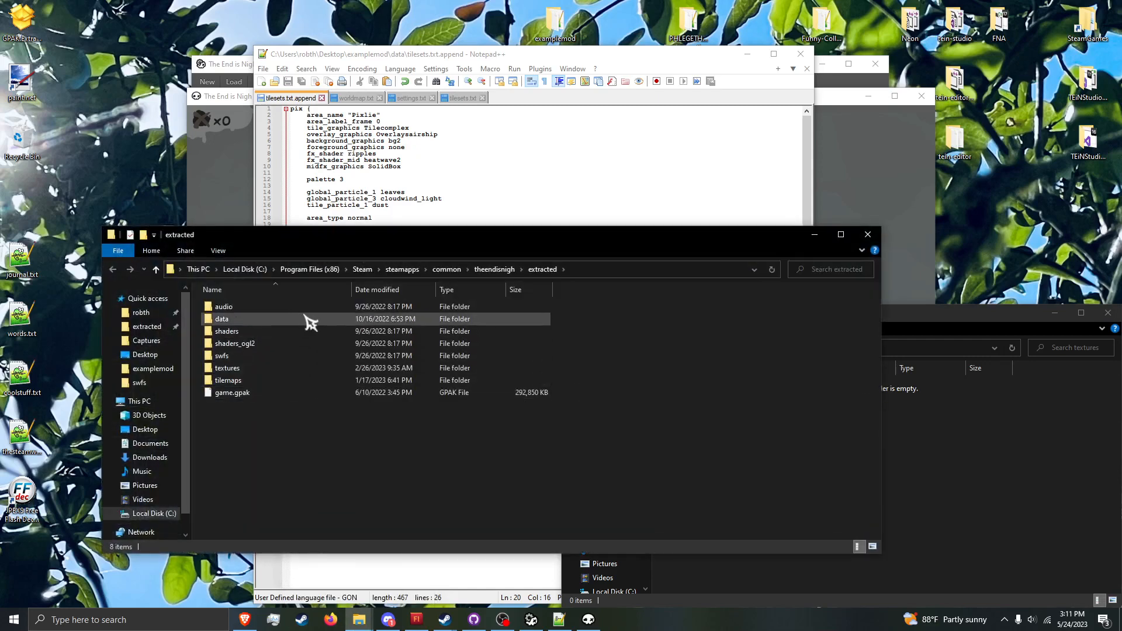
double_click(307, 368)
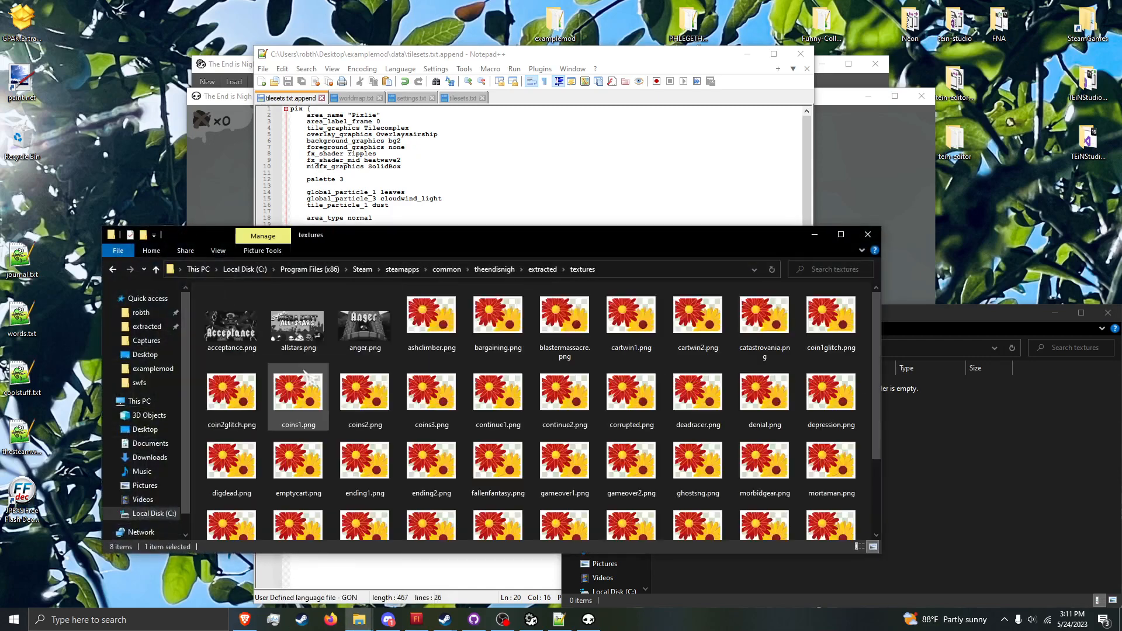
scroll(331, 397, "down", 2)
left_click_drag(231, 422, 920, 478)
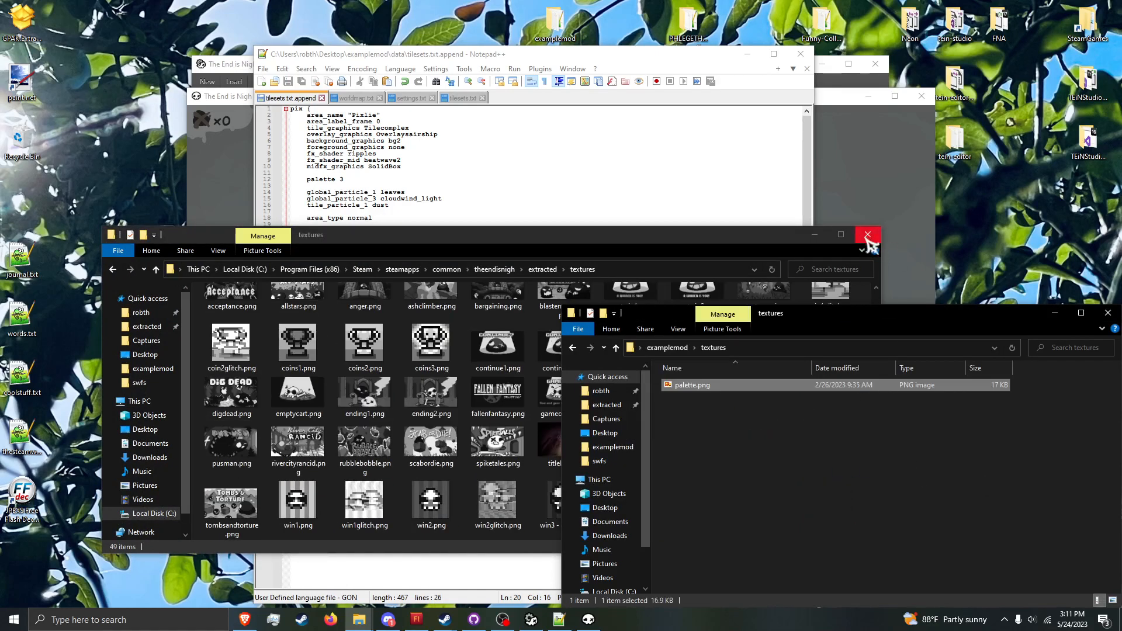
Step: Paste a copy of palette.png back into the extracted textures folder and close that folder window
key("ctrl+c")
left_click(198, 375)
key("ctrl+v")
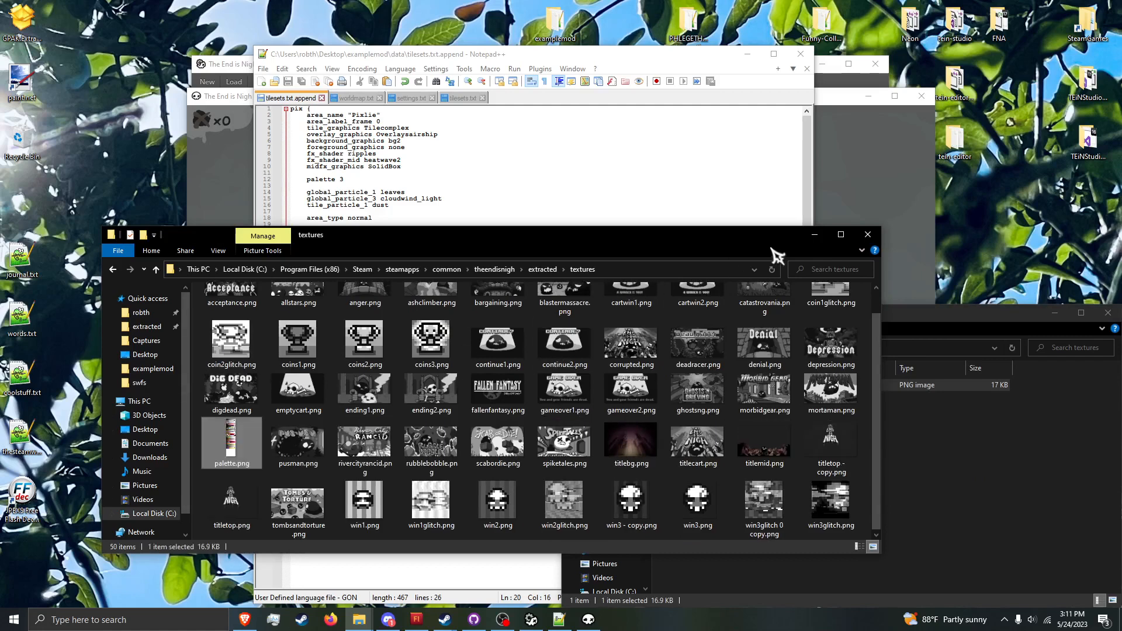
left_click(867, 234)
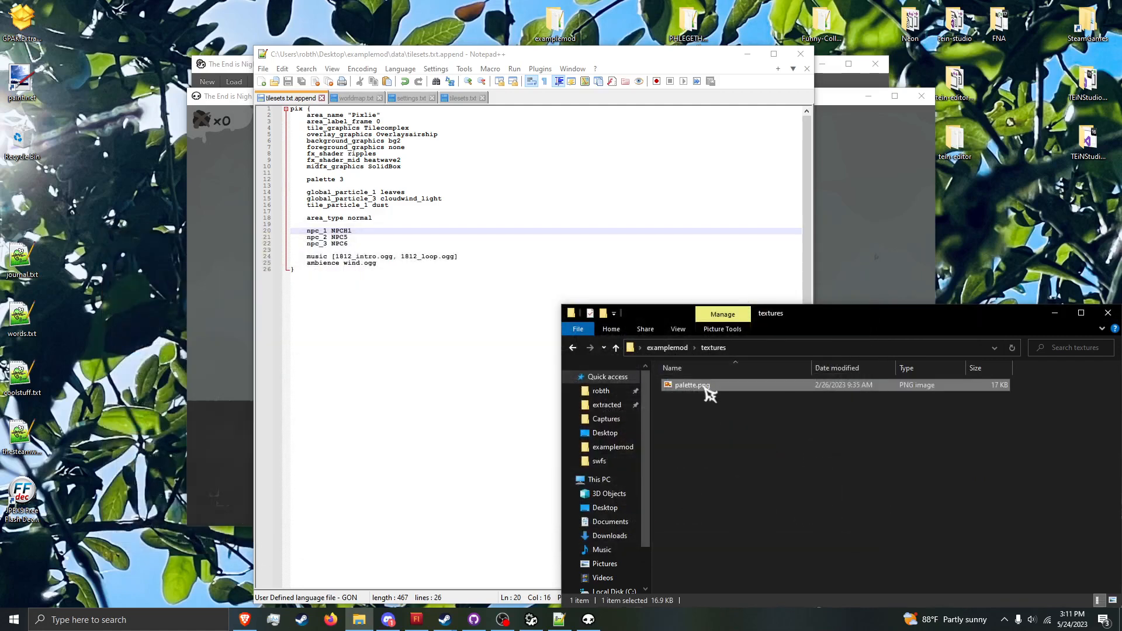
Step: Open the mod's palette.png in paint.net, making it the default app for .png files
double_click(692, 385)
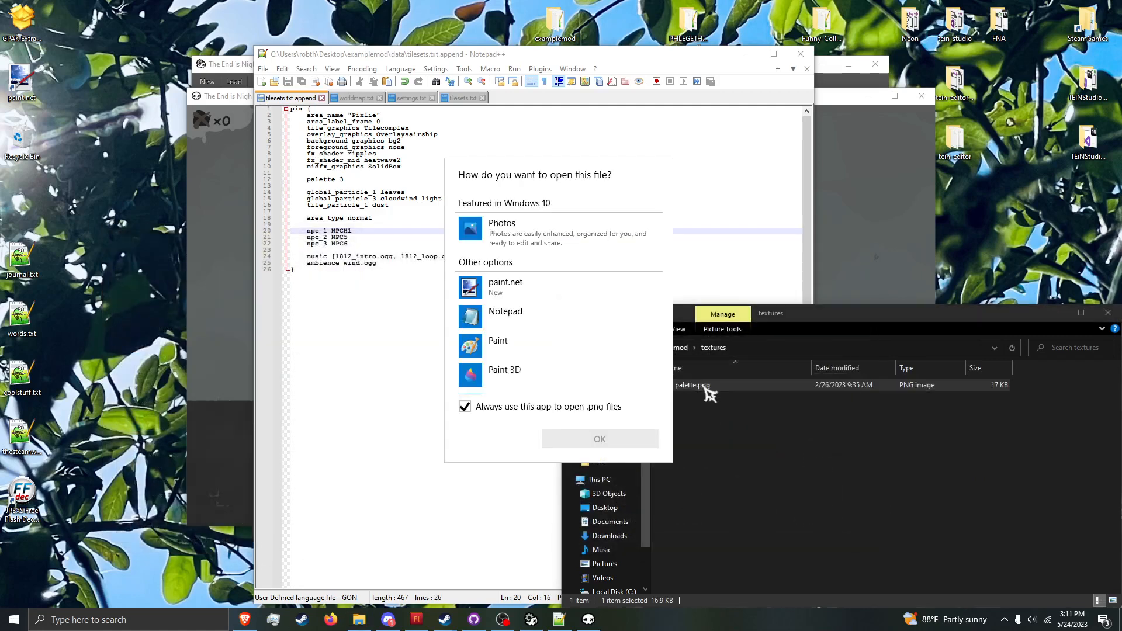
left_click(526, 287)
left_click(628, 439)
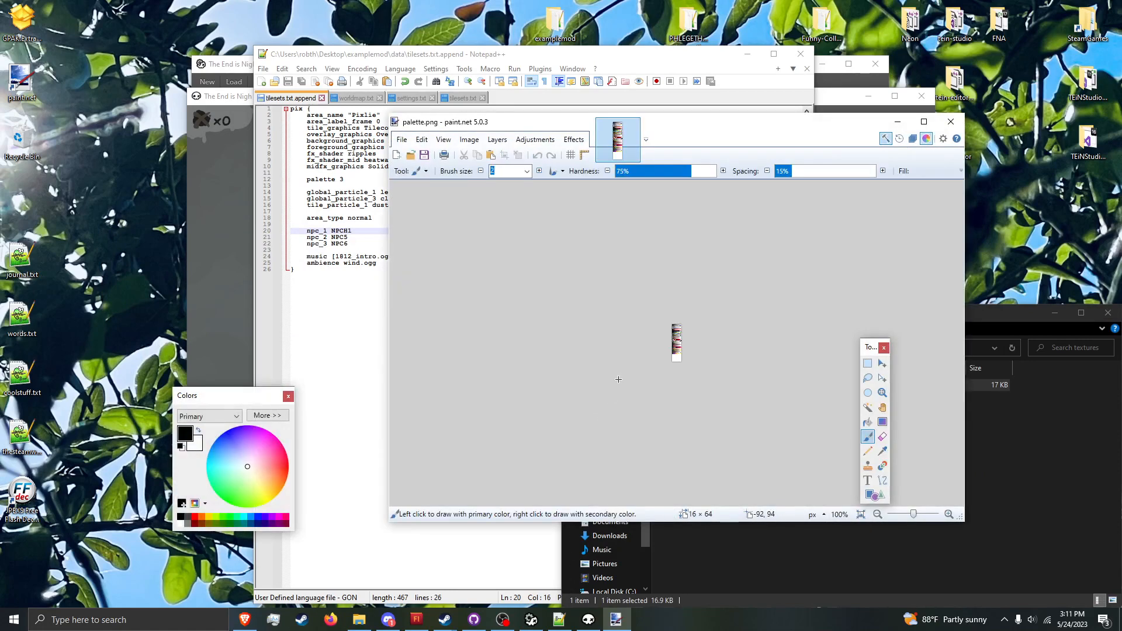
scroll(673, 344, "up", 3, "ctrl")
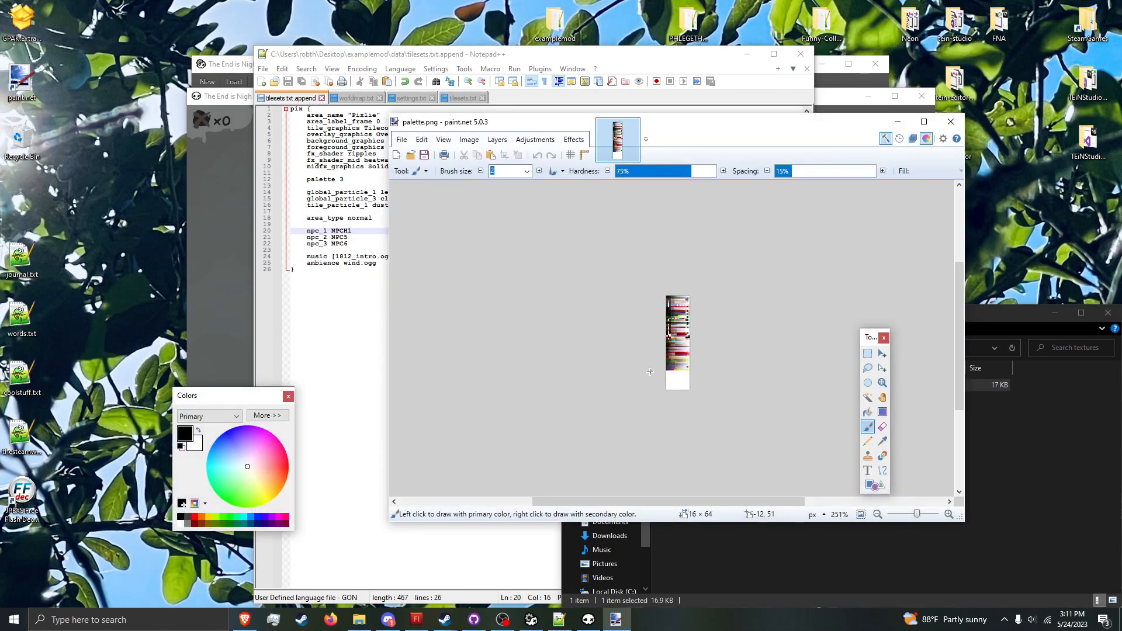
scroll(650, 371, "up", 6, "ctrl")
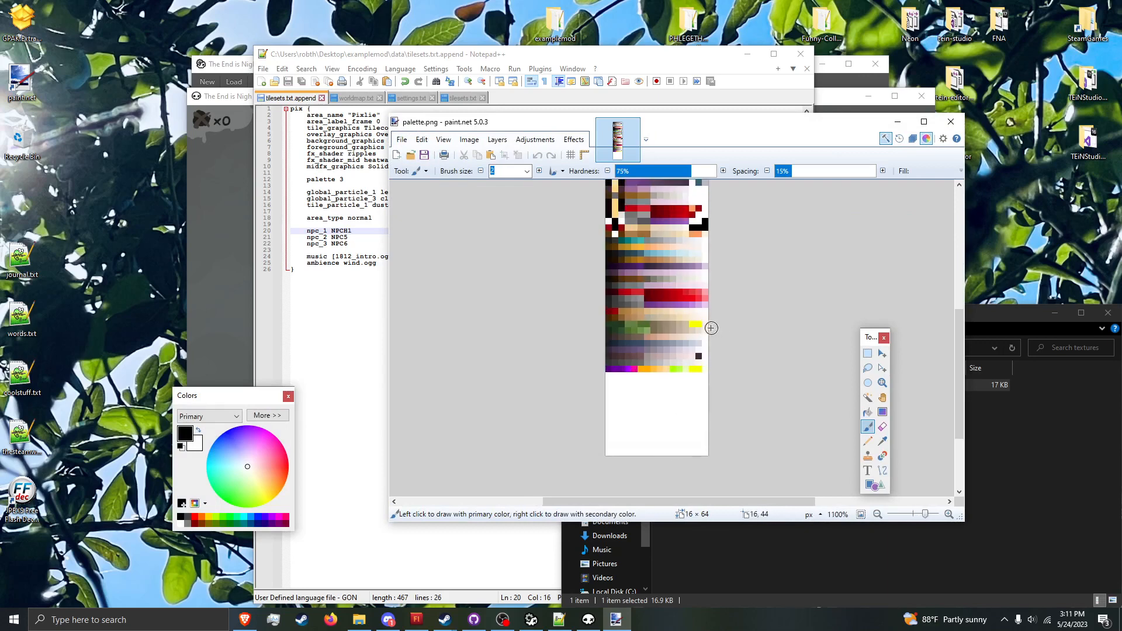
scroll(711, 328, "up", 1, "ctrl")
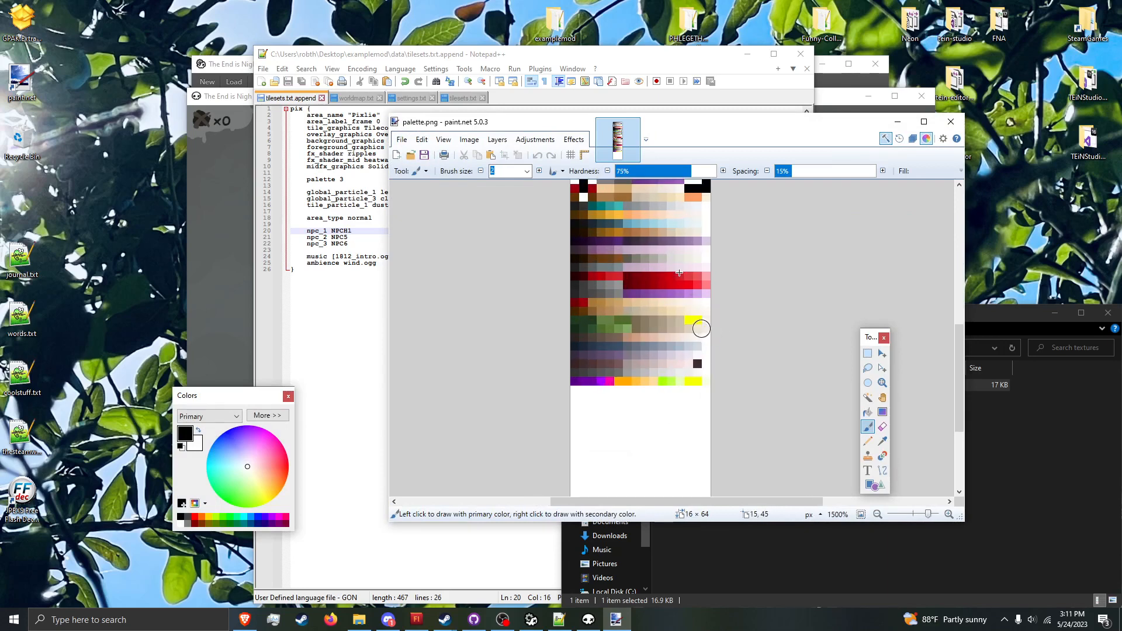
Step: Select the 16 × 1 pixel palette row at 0, 4 and place it on the image's last row at 0, 63
left_click(867, 353)
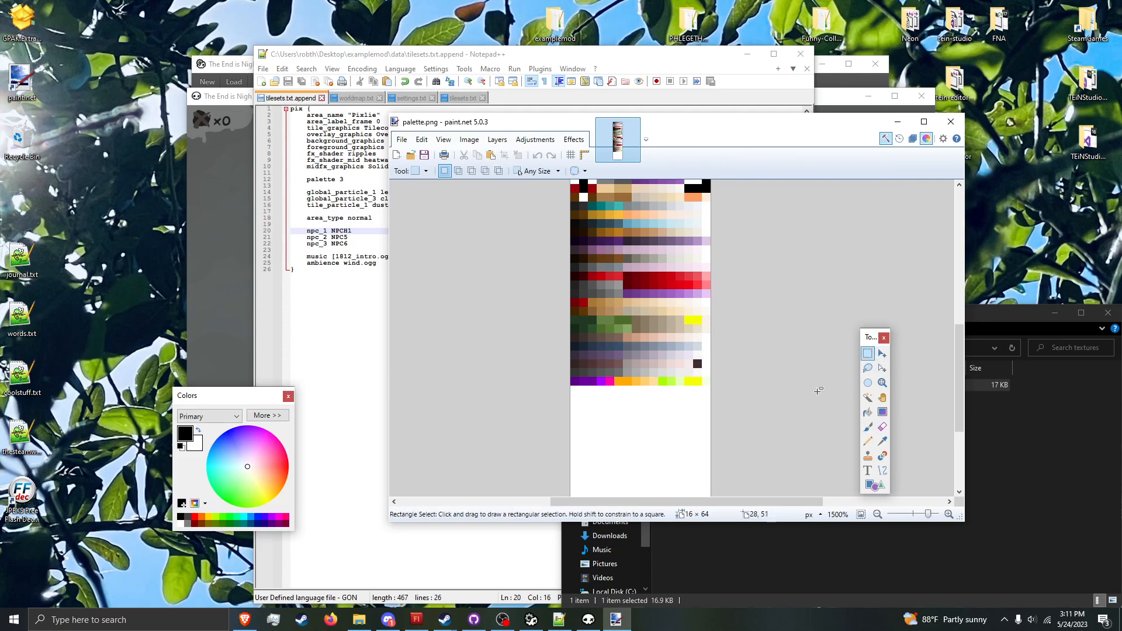
scroll(817, 391, "down", 3)
left_click(868, 441)
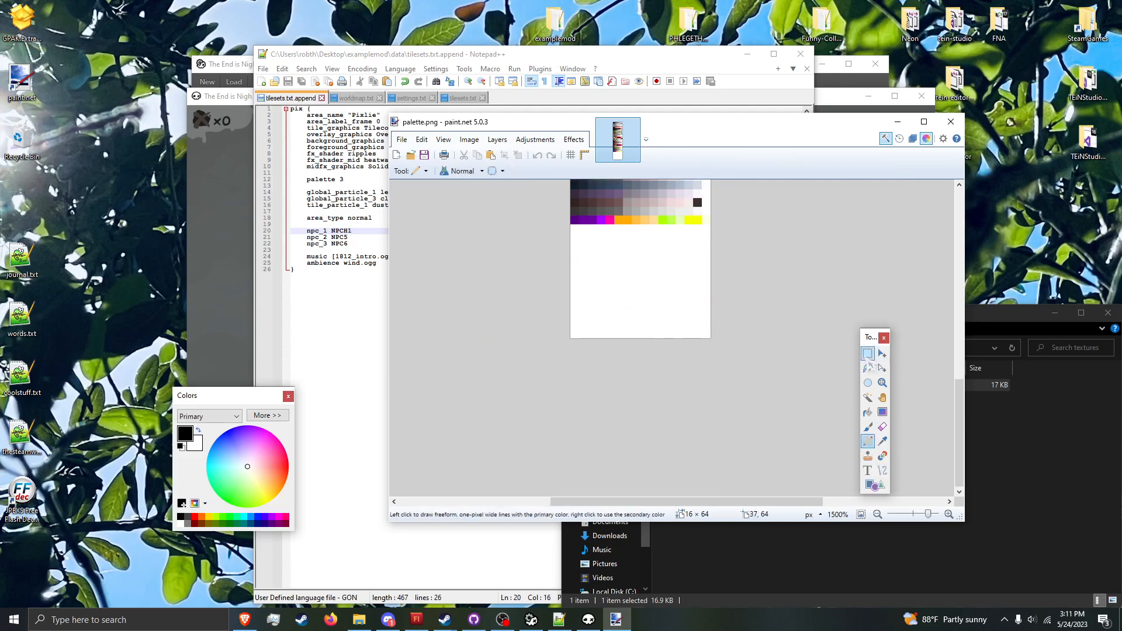
key("s")
scroll(769, 296, "up", 5)
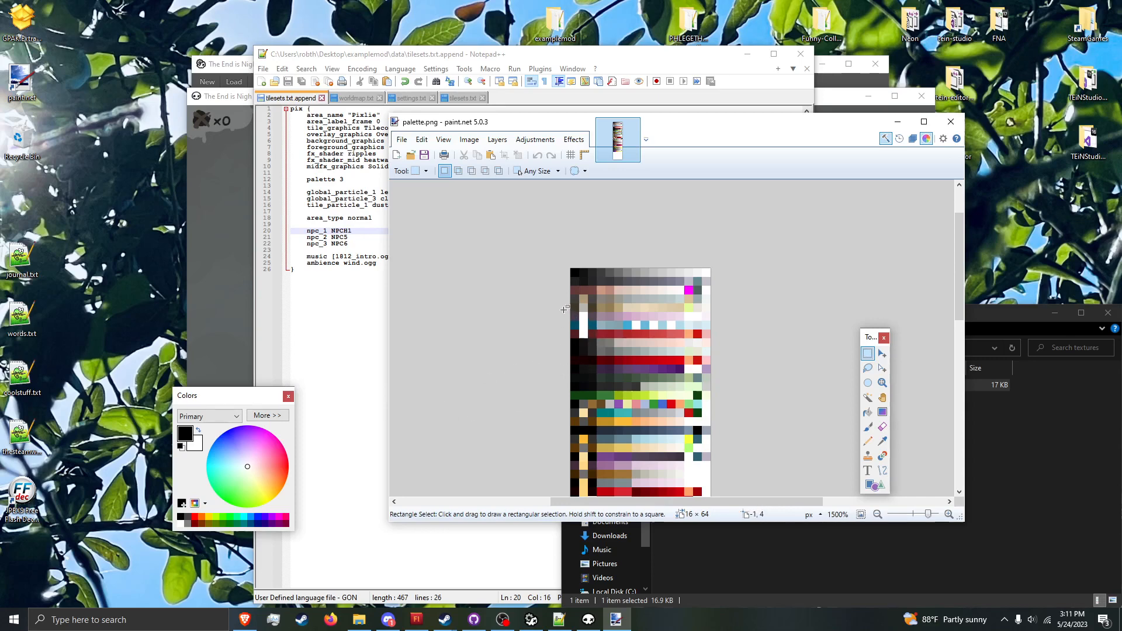
left_click_drag(564, 309, 734, 304)
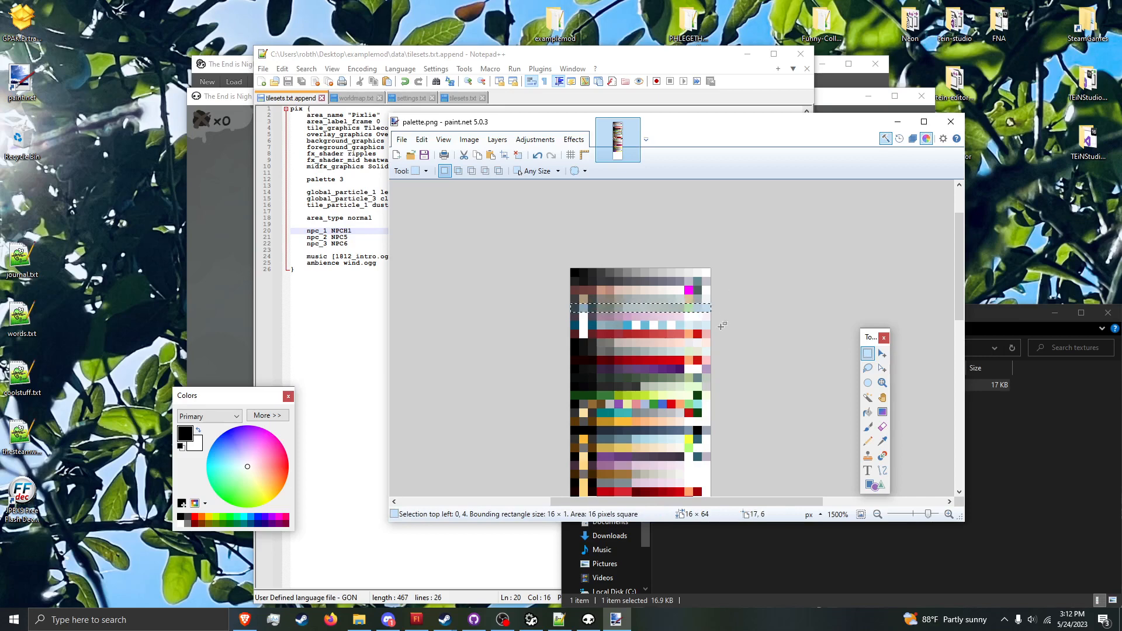
scroll(745, 329, "down", 6)
key("m")
left_click_drag(716, 192, 736, 410)
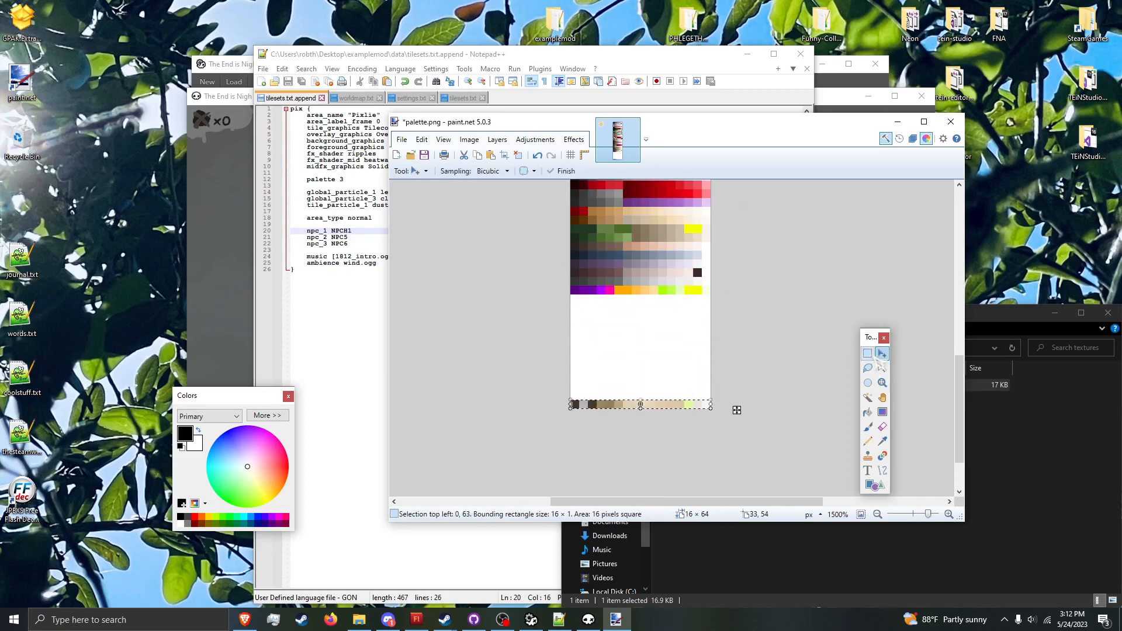
Step: Apply Brightness / Contrast to the selected last palette row with brightness -54 and contrast 53
key("s")
left_click(534, 139)
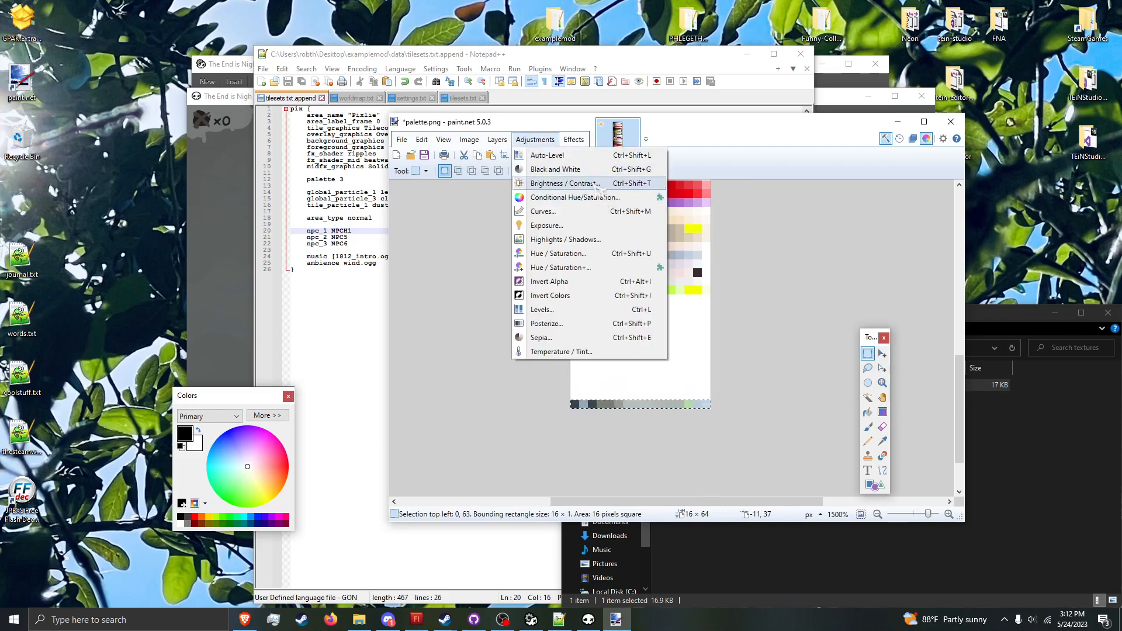
left_click(596, 183)
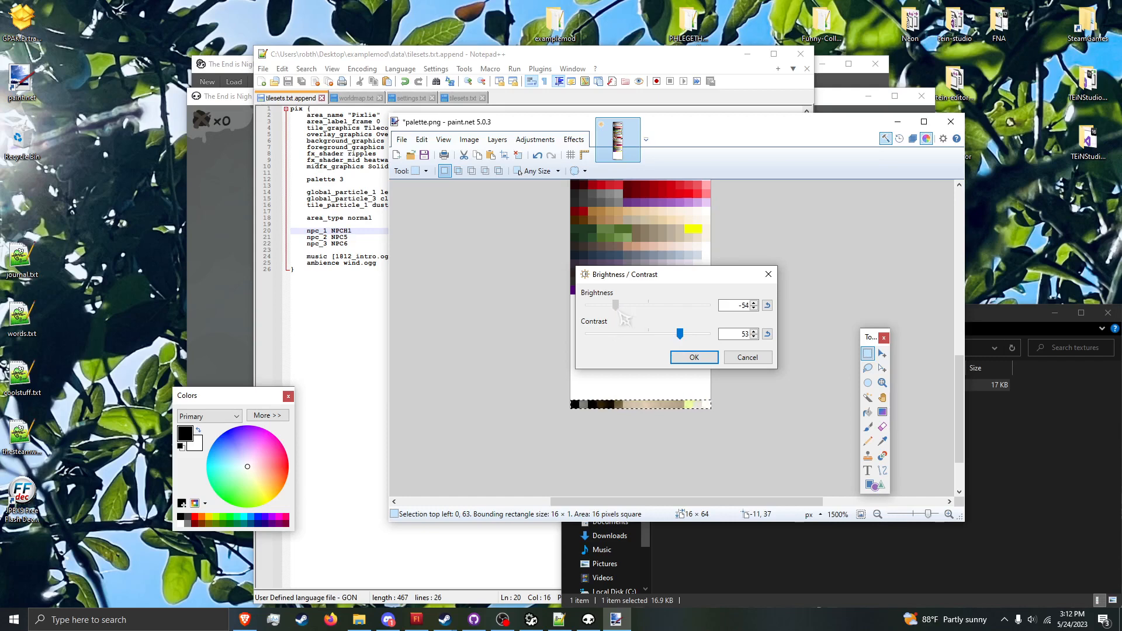
left_click(694, 358)
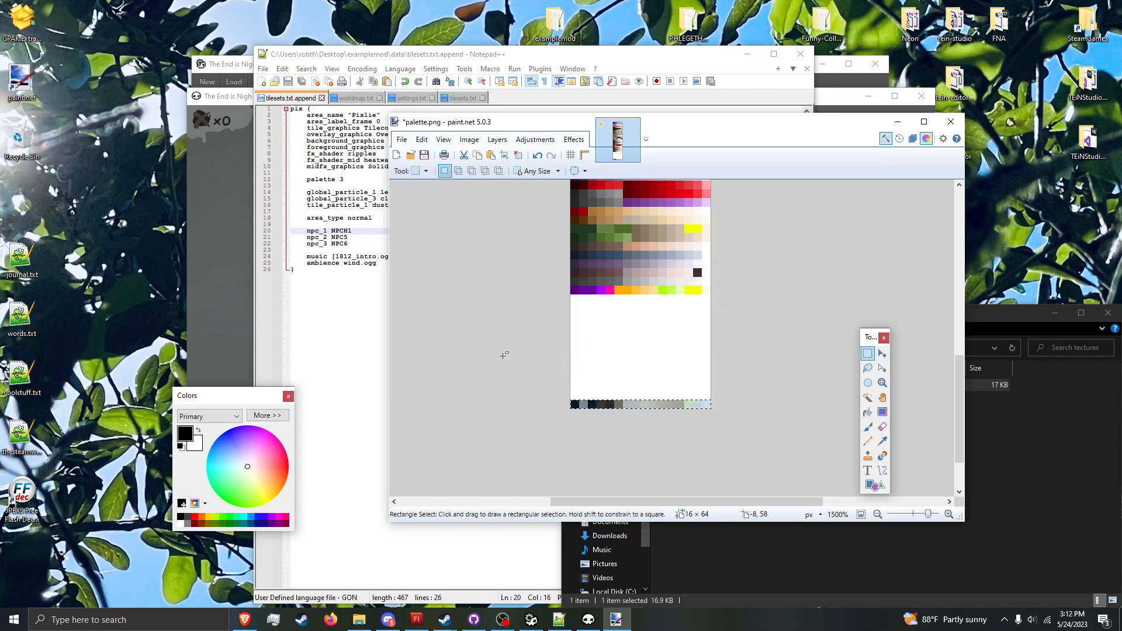
Step: Adjust the colours of the selected last palette row with Curves
left_click(534, 139)
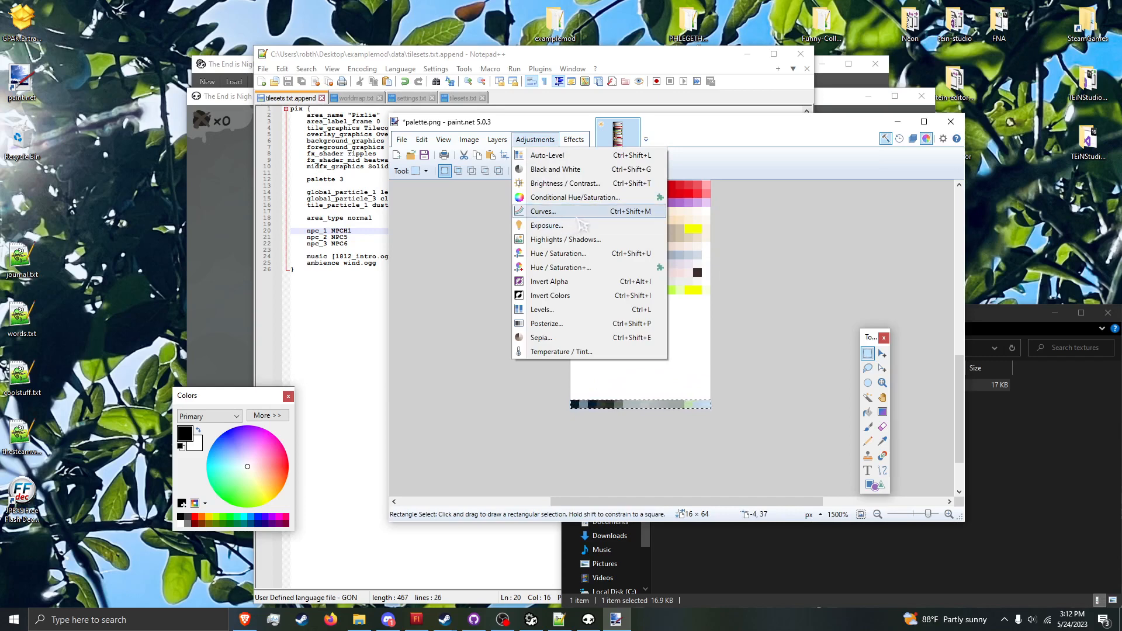
left_click(544, 212)
left_click_drag(655, 335, 653, 323)
left_click_drag(672, 200, 823, 204)
left_click(834, 435)
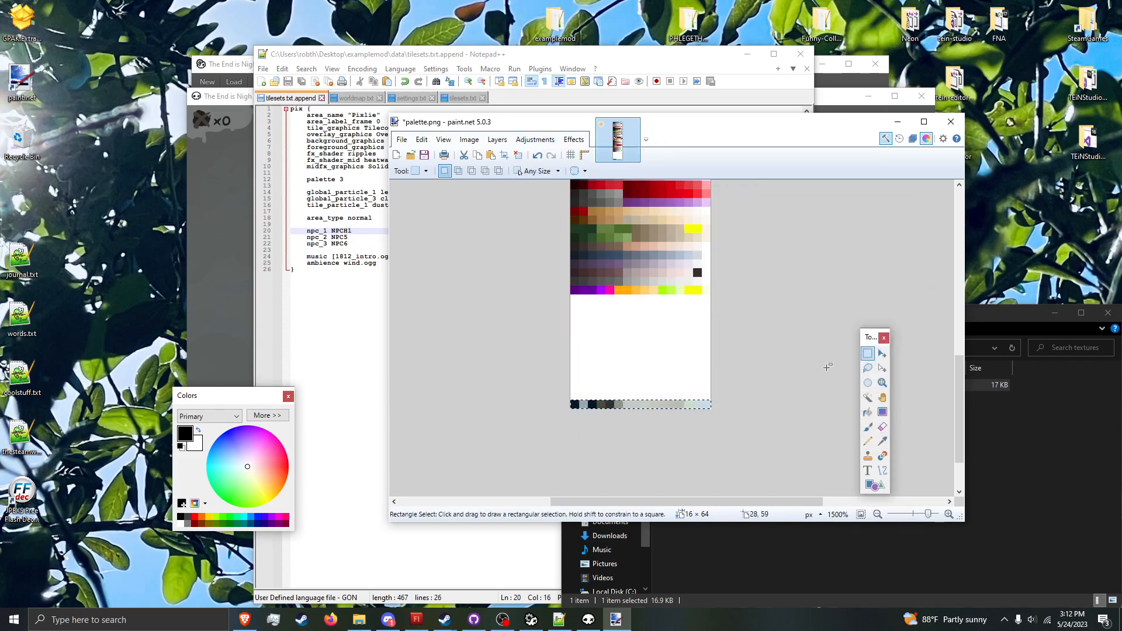
Step: Deselect the last palette row and save palette.png
left_click(801, 363)
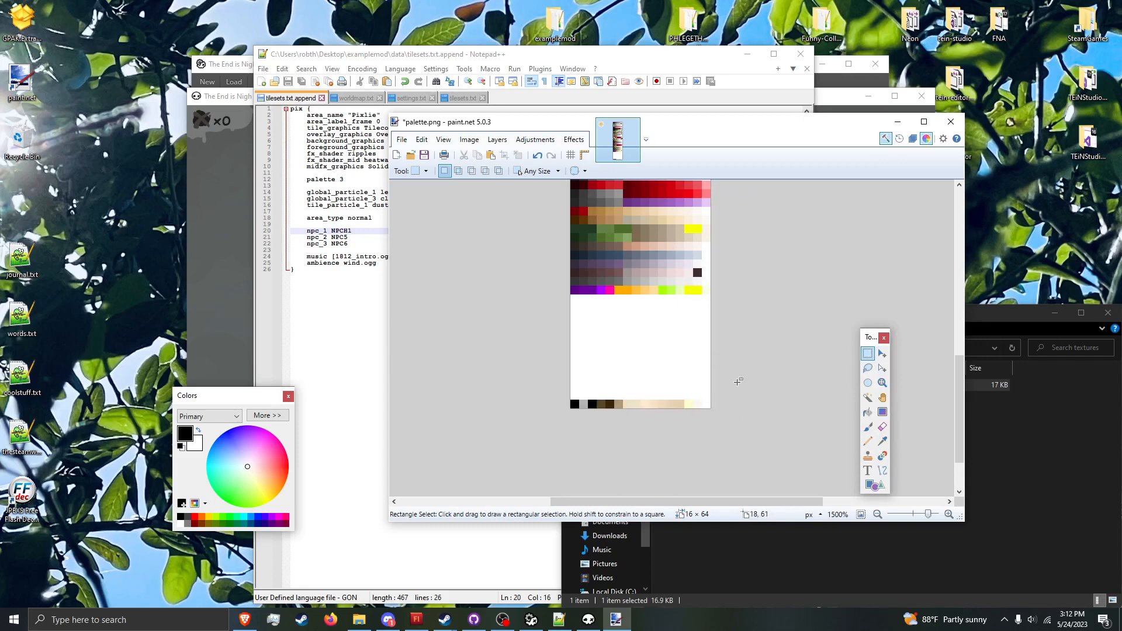
key("ctrl+s")
left_click(800, 457)
Step: Set the pix tileset's palette to 63 in tilesets.txt.append and save the file
left_click(378, 220)
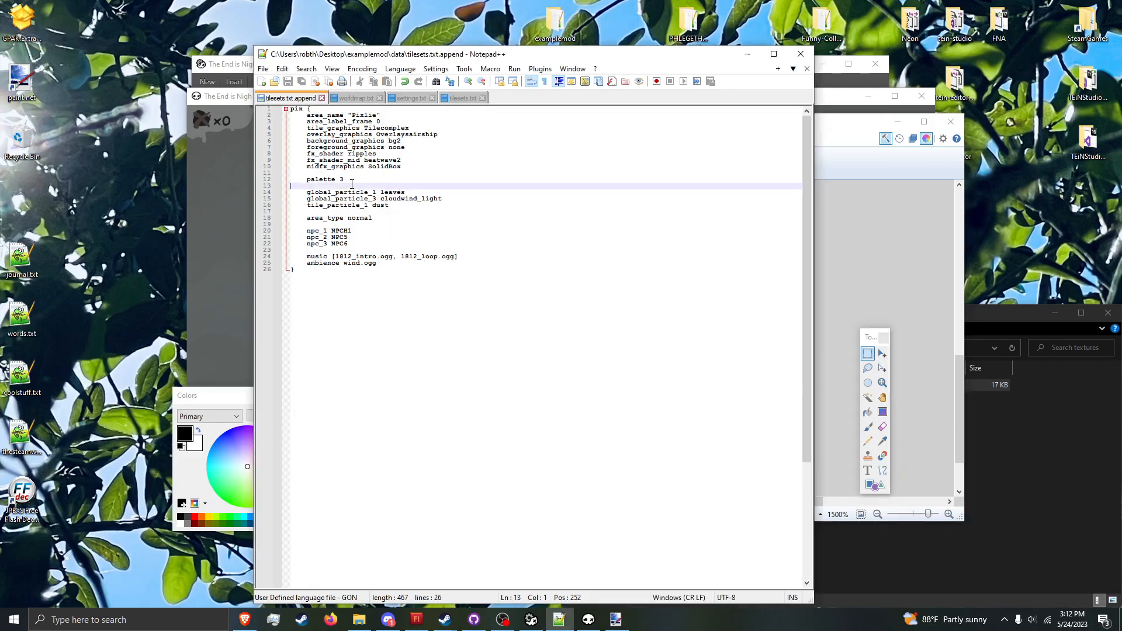
double_click(347, 179)
type("63")
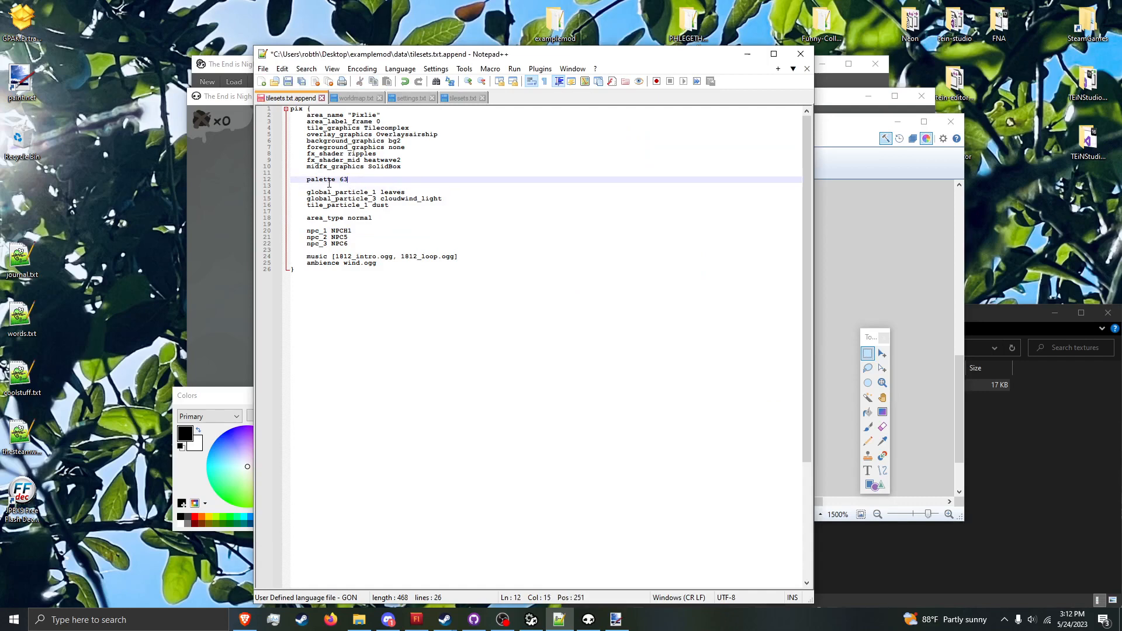
key("ctrl+s")
Step: Close the running game and relaunch TheEnd.exe from the examplemod folder
left_click(590, 620)
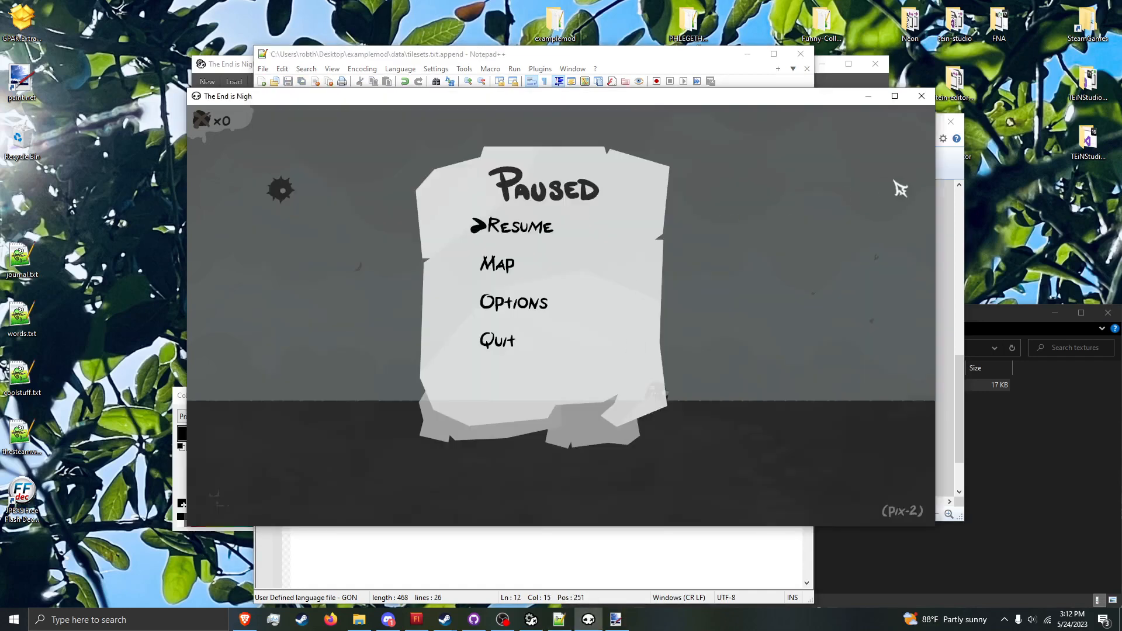
left_click(921, 96)
left_click(1020, 501)
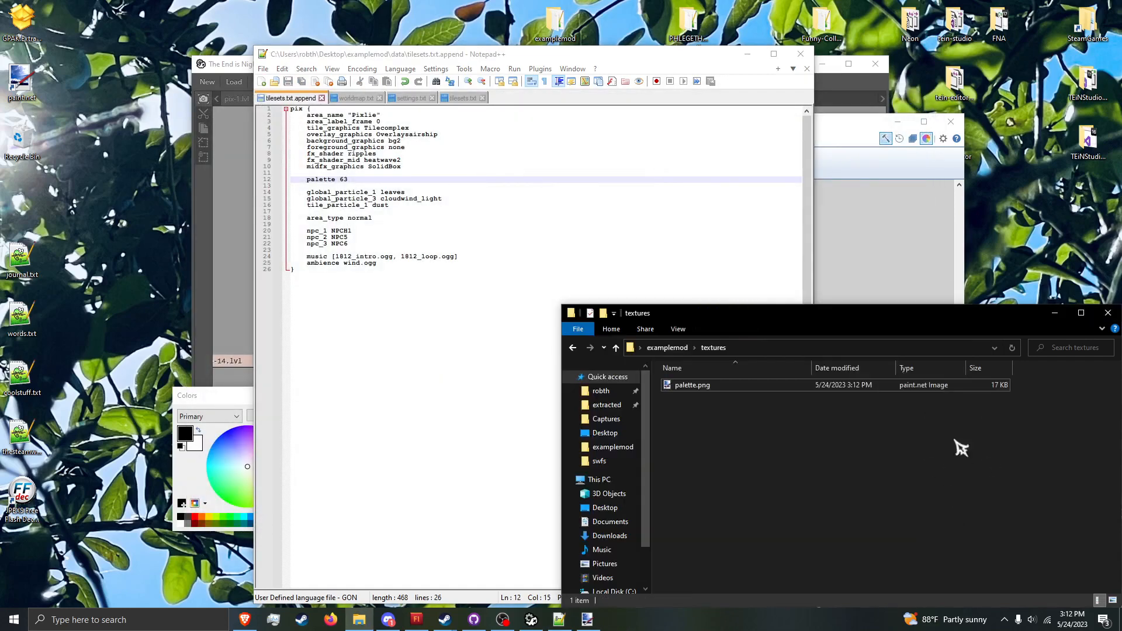
left_click(667, 348)
double_click(731, 514)
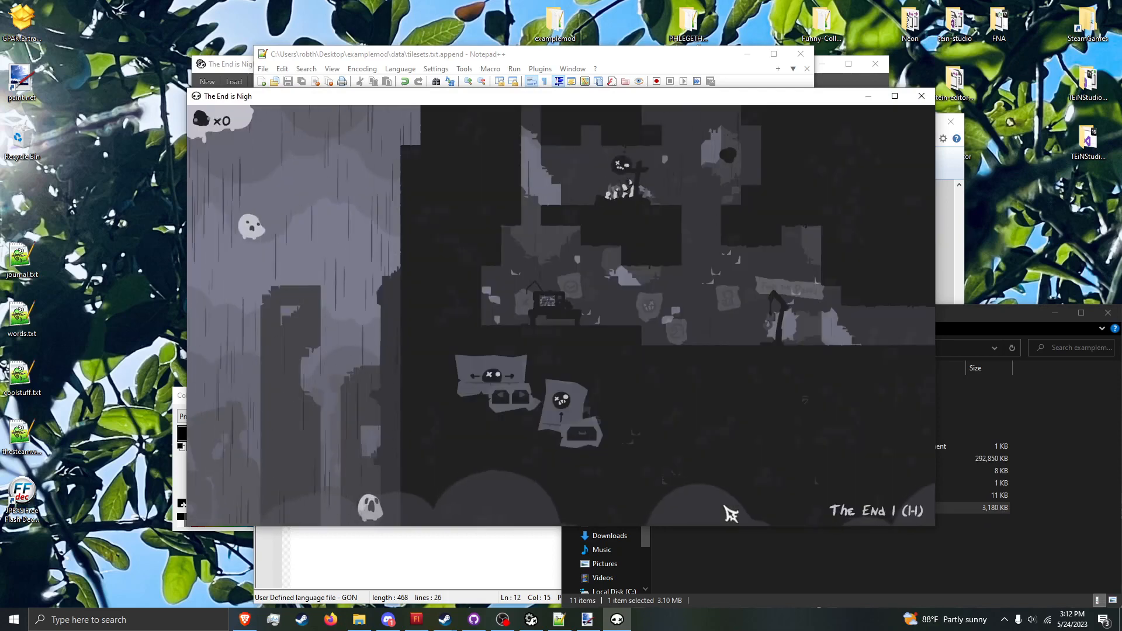
Step: Load the level pix-1 with the game console command "load pix-1"
key("grave")
type("load pix-1")
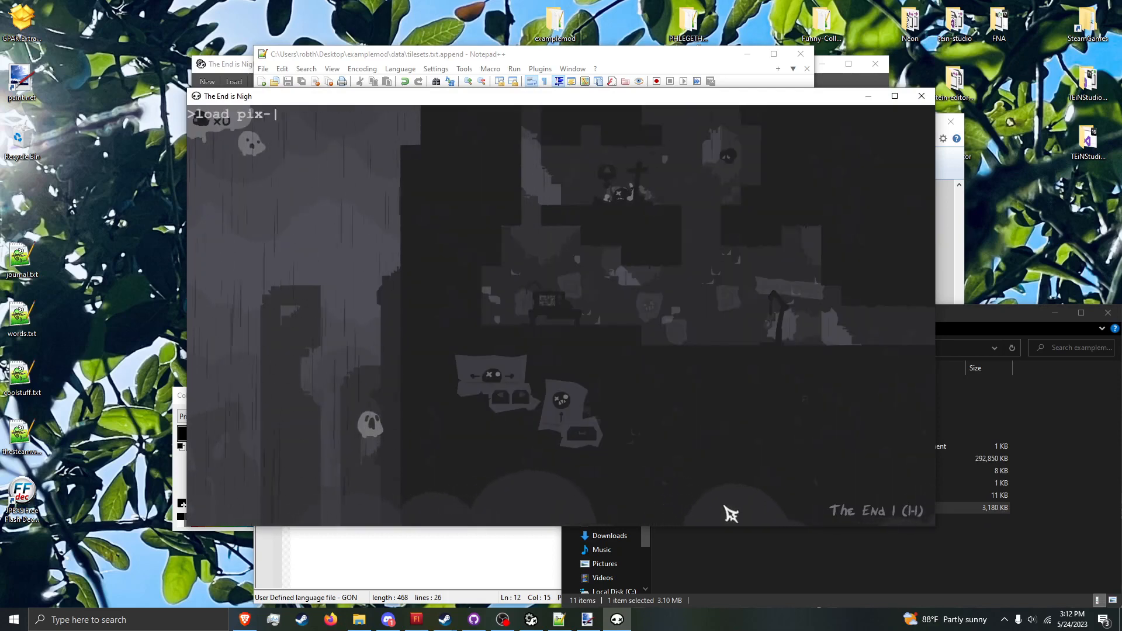
key("Return")
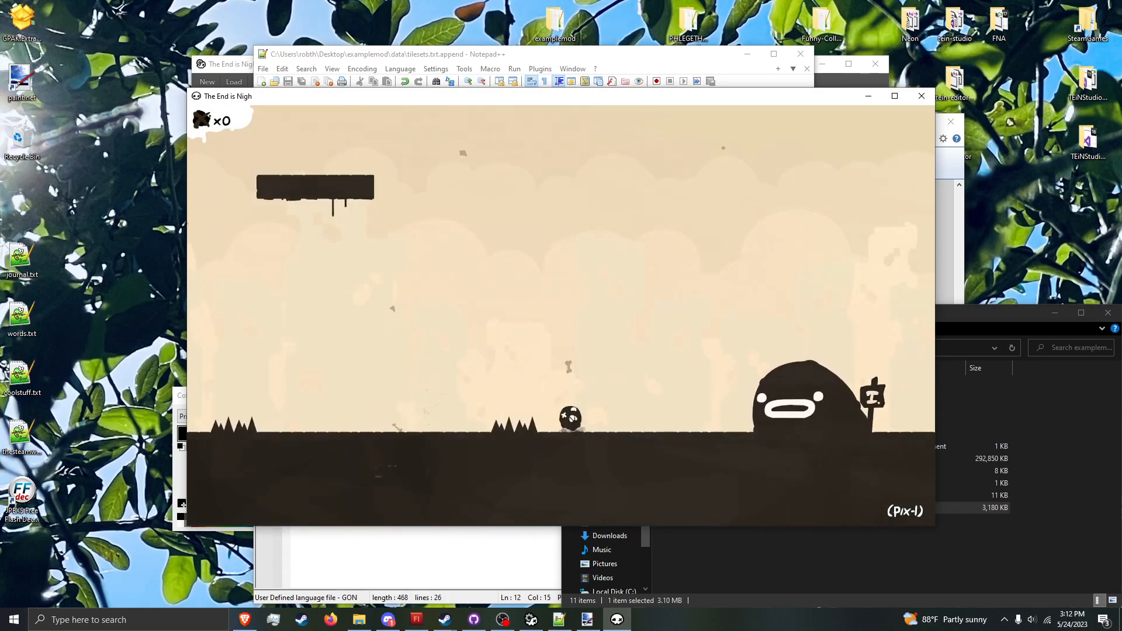
Step: Move and jump back and forth around the spikes in pix-1 to examine the custom palette in play
key("Left")
key("space")
key("Right")
key("space")
key("Left")
key("space")
key("Right")
key("space")
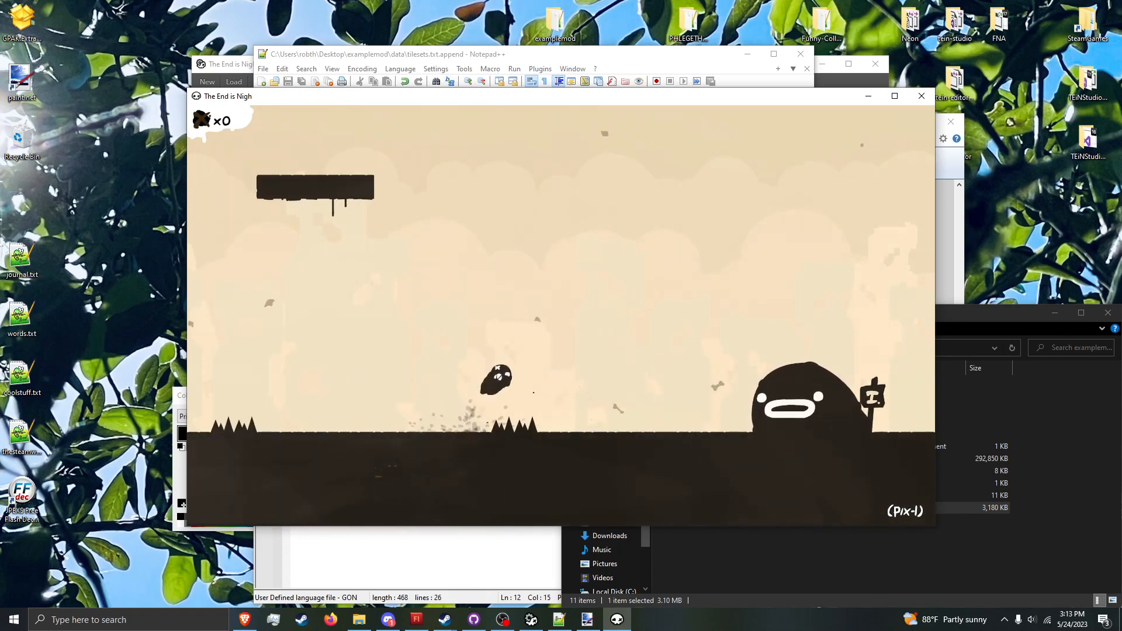
key("Left")
key("space")
key("Right")
key("space")
key("Left")
key("space")
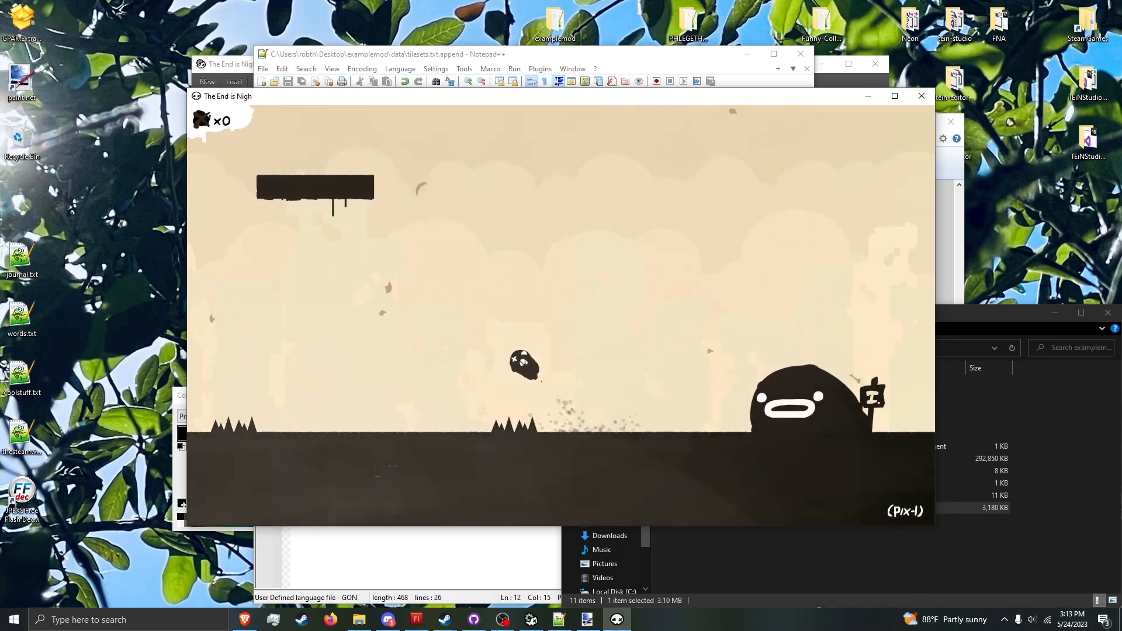
key("Right")
key("space")
key("Left")
key("space")
key("Right")
key("space")
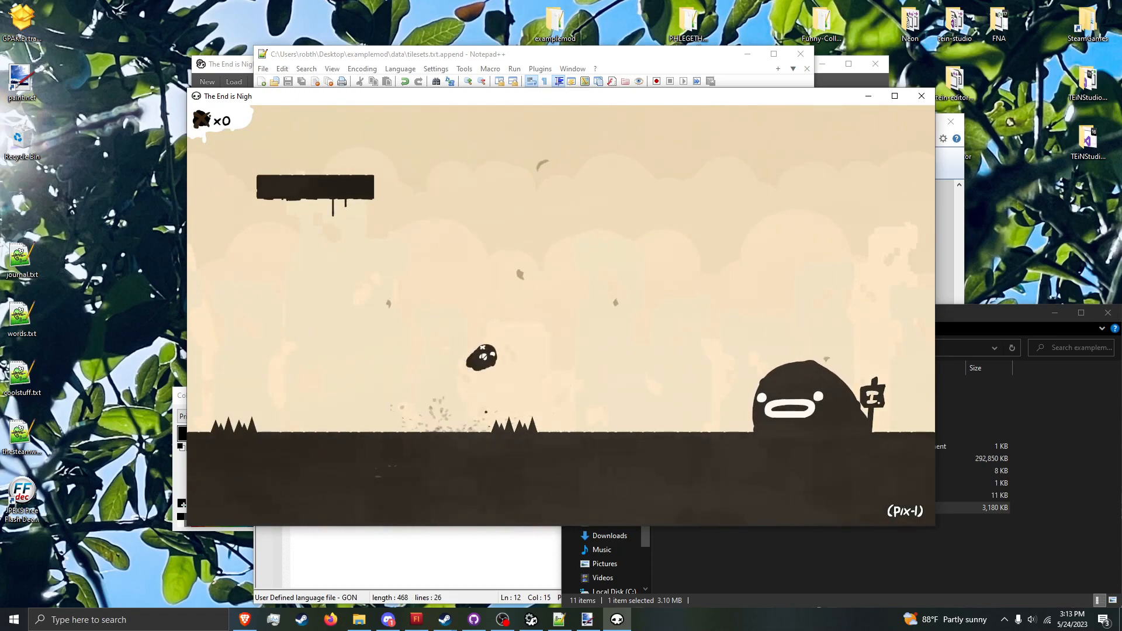
key("Left")
key("space")
key("Right")
key("space")
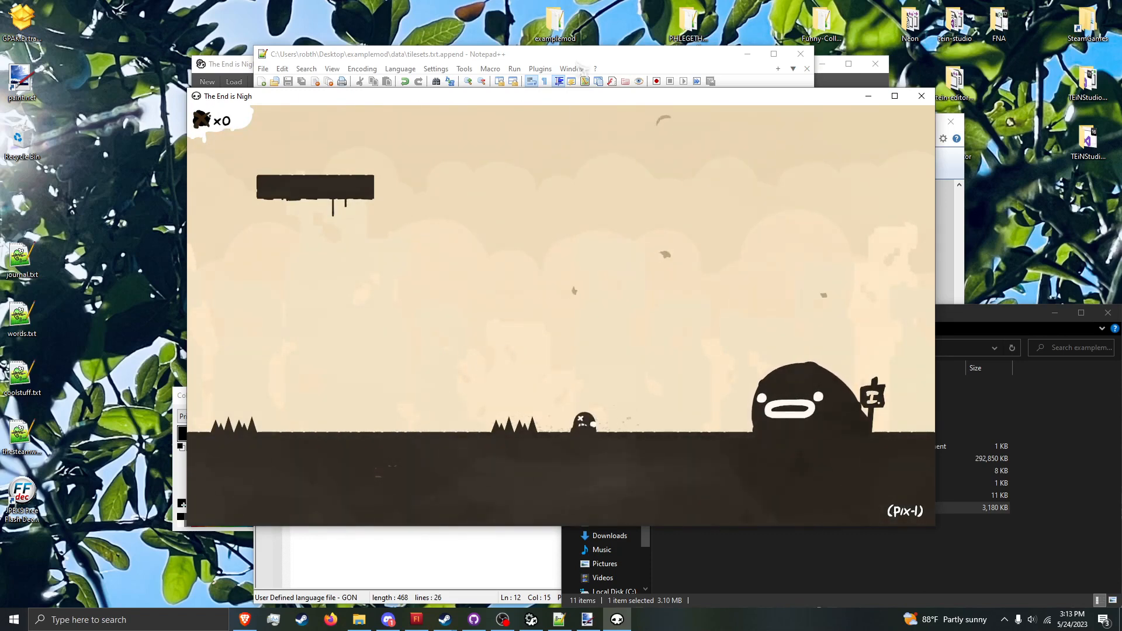
Step: Switch to Notepad++, set npc_2 of the pix tileset to NPCPixlie and save tilesets.txt.append
key("alt+Tab")
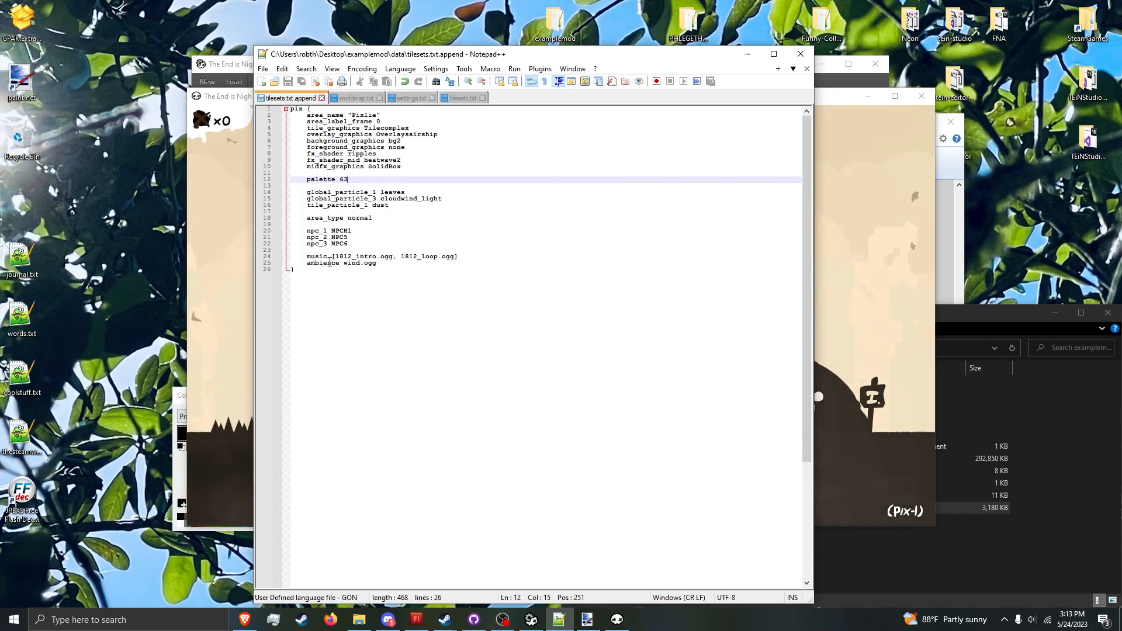
double_click(354, 238)
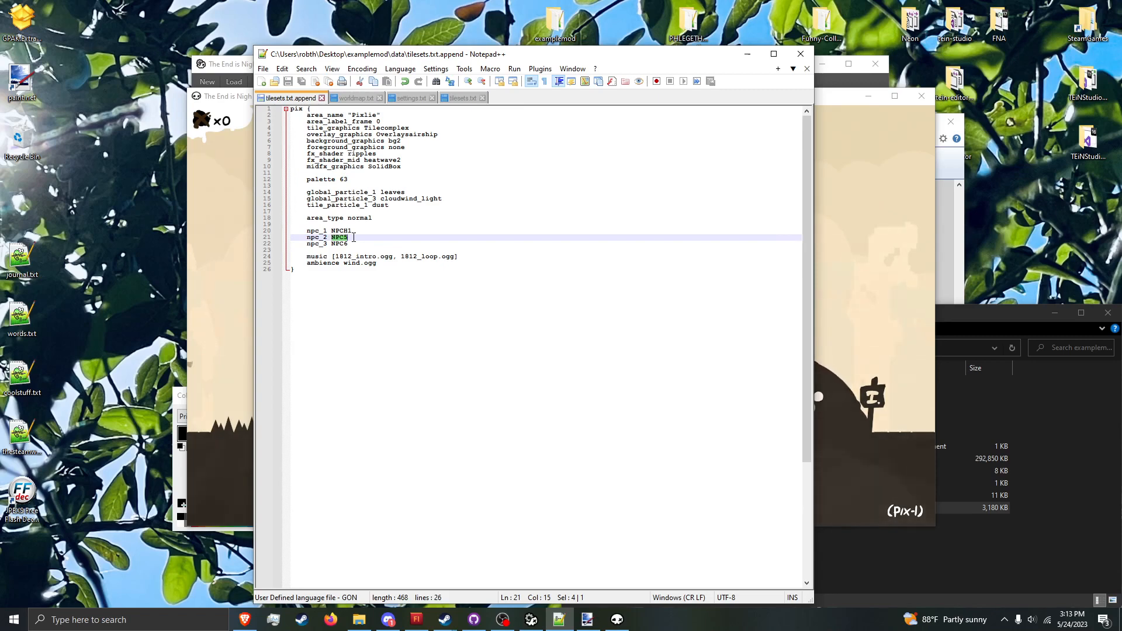
type("NPC")
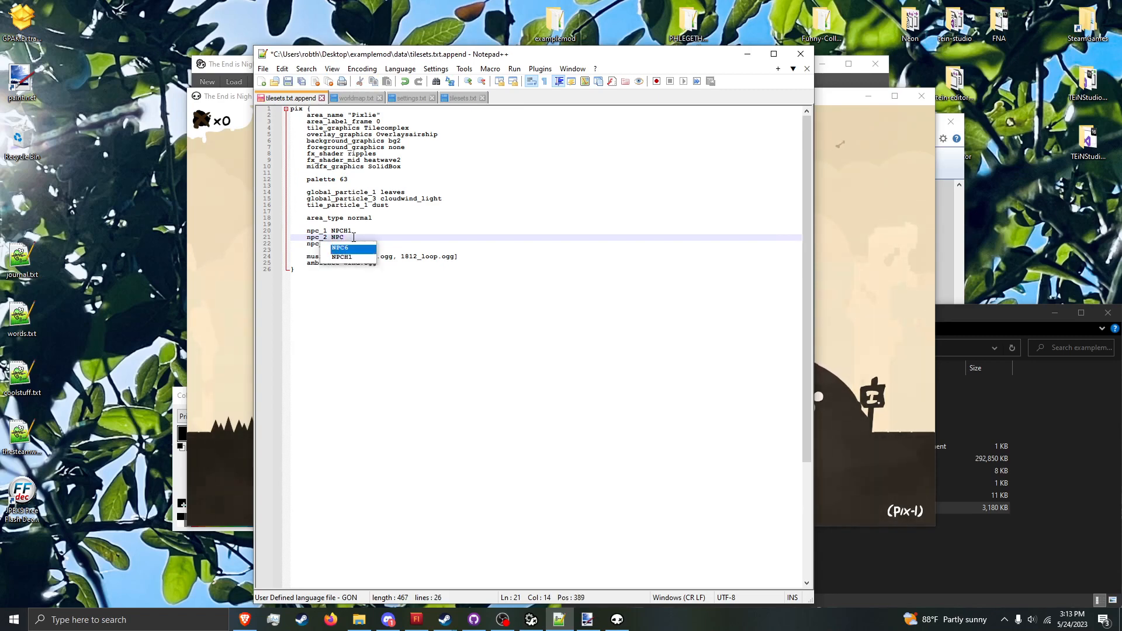
type("H")
key("ctrl+s")
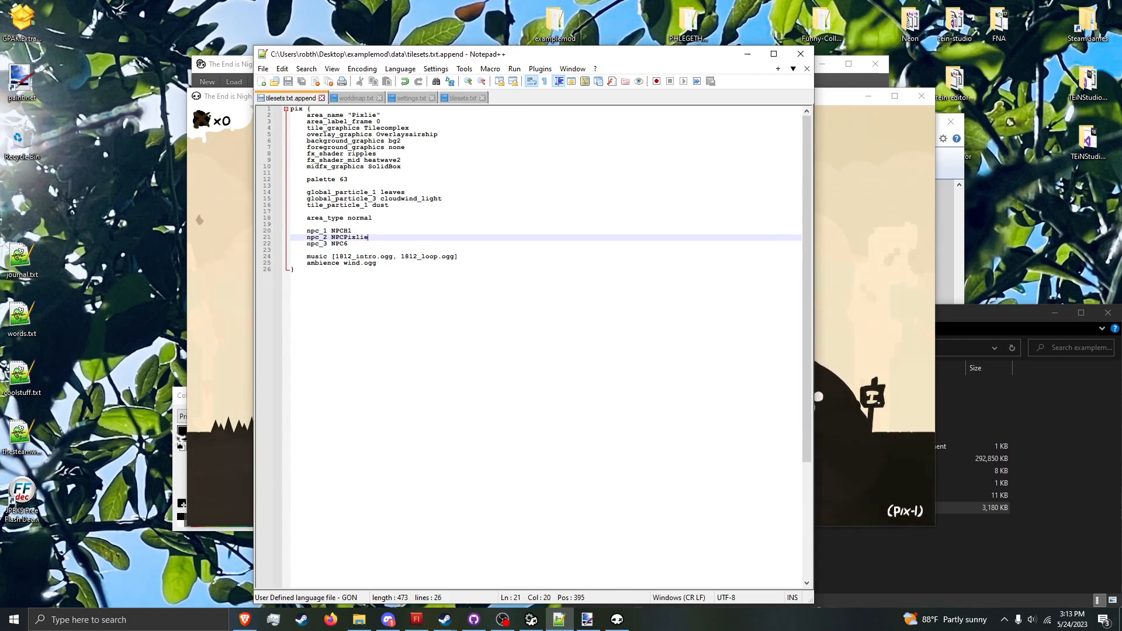
Step: Open npcs.txt.append from the examplemod data folder in Notepad++
left_click(561, 621)
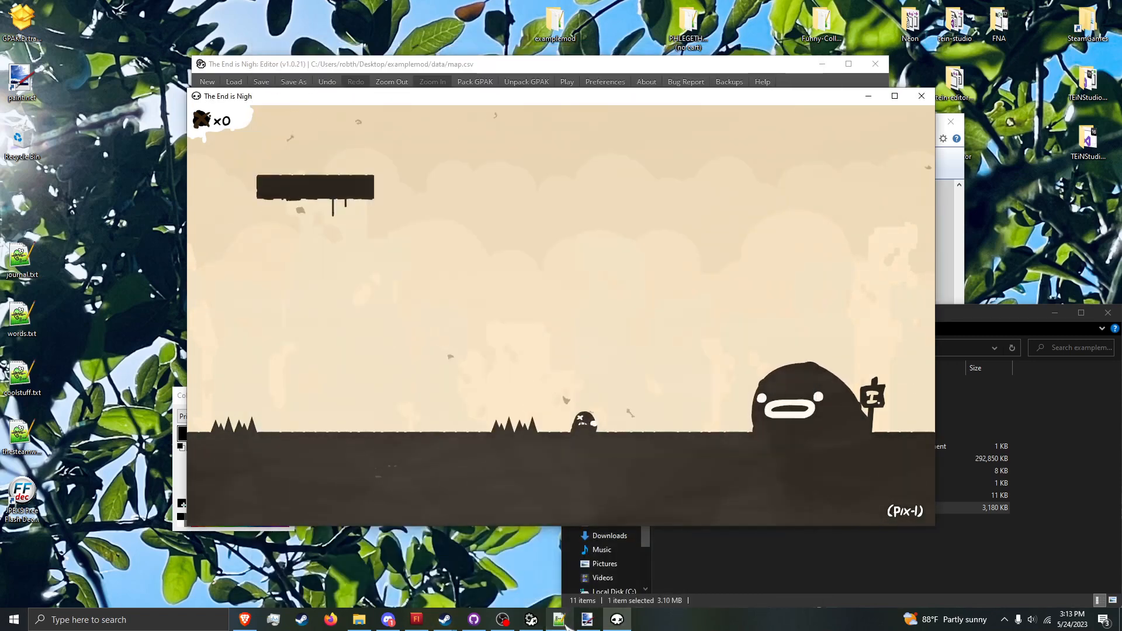
left_click(562, 621)
left_click(840, 554)
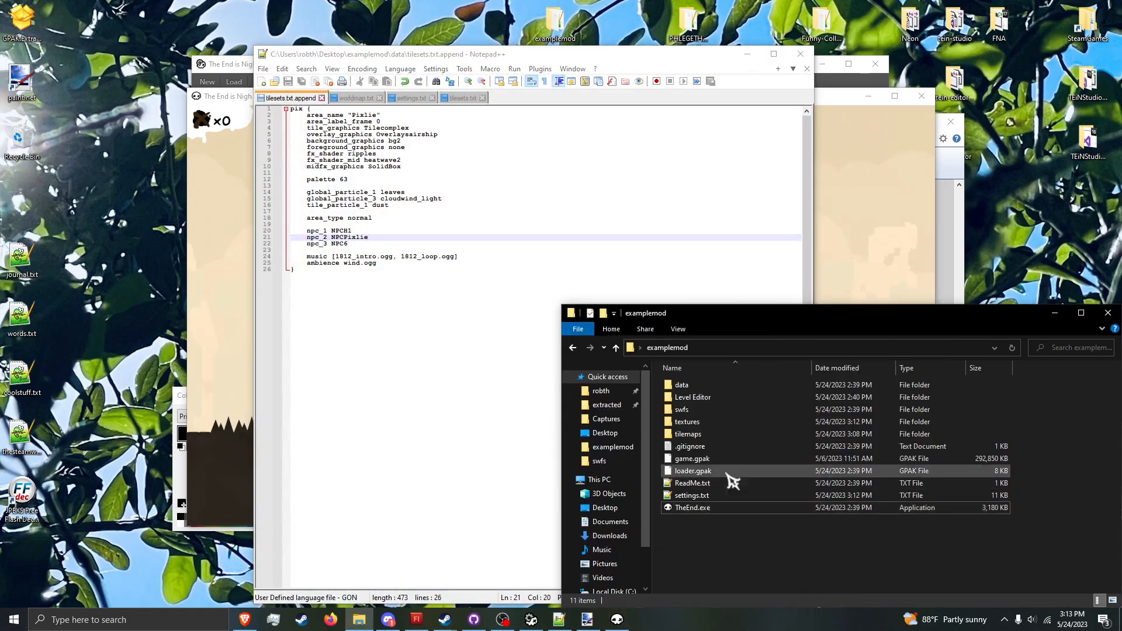
double_click(704, 385)
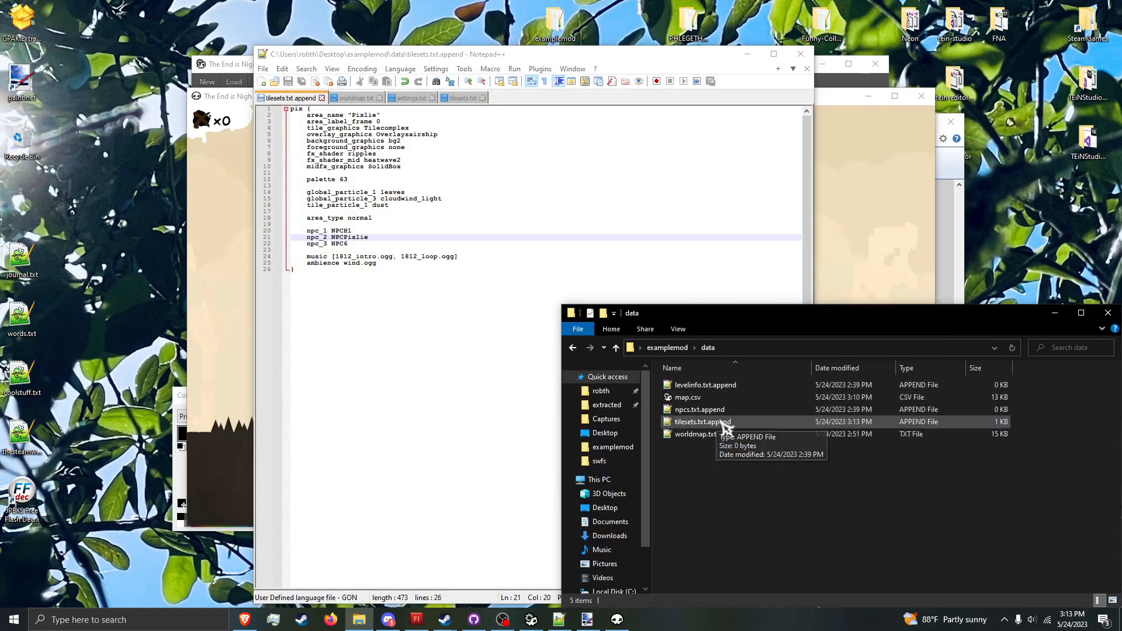
double_click(708, 409)
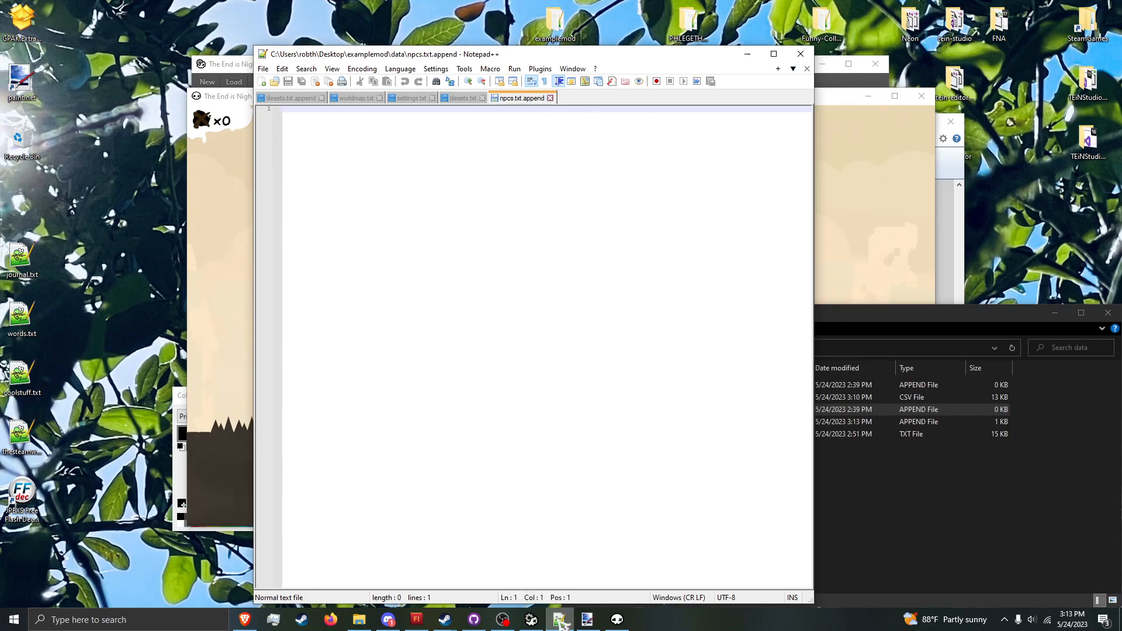
Step: Open npcs.txt from the game's extracted data folder in Notepad++ and minimise that folder window
right_click(560, 621)
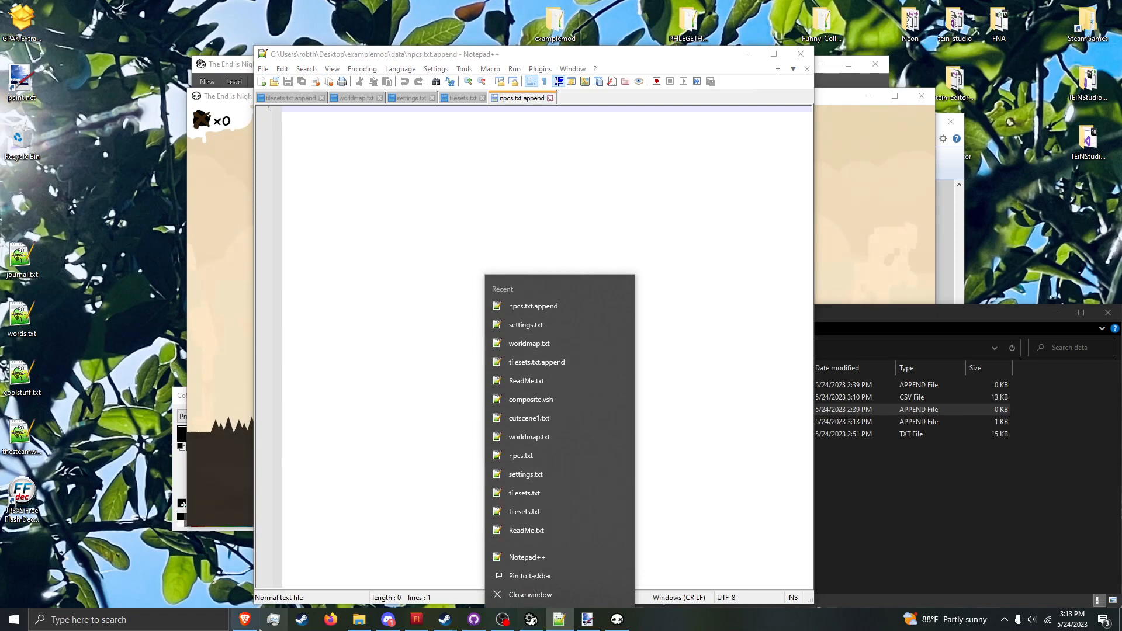
right_click(364, 620)
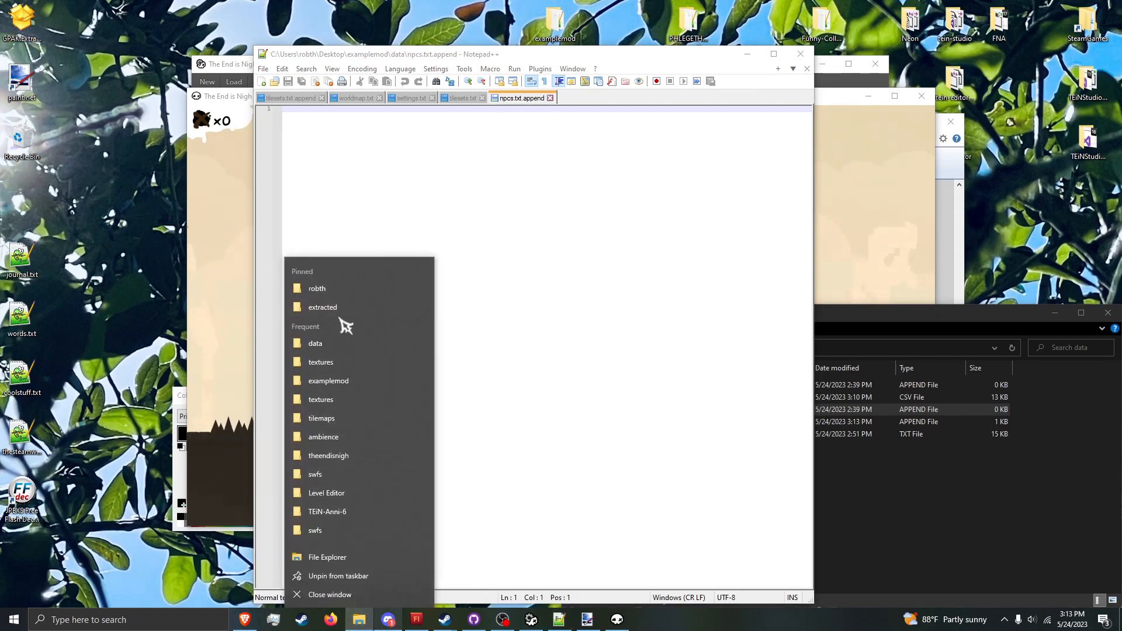
left_click(335, 310)
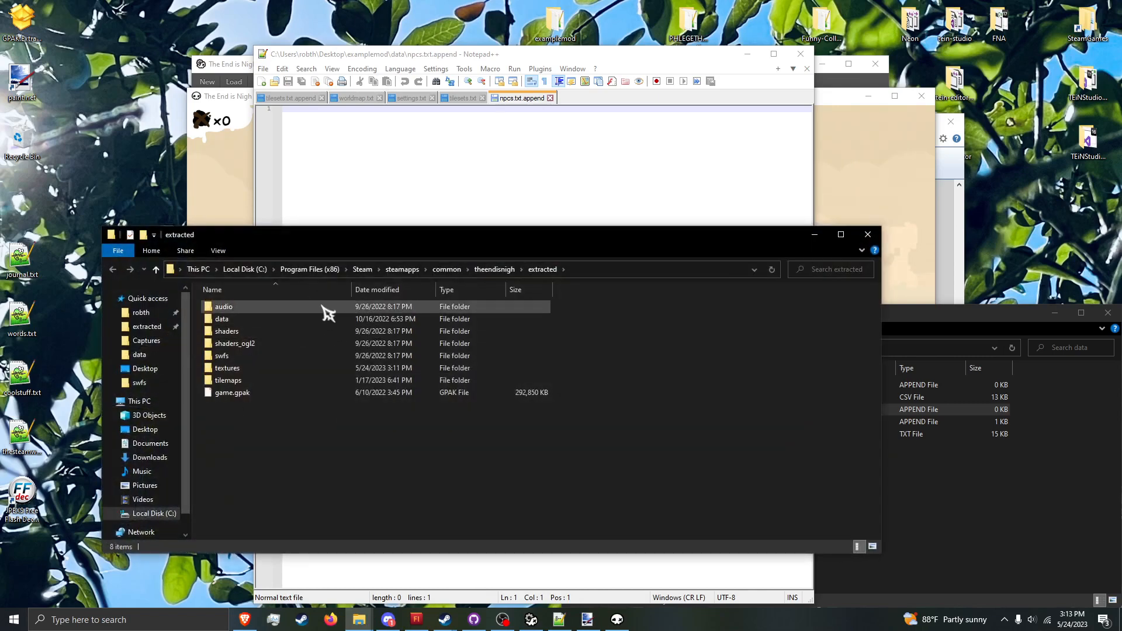
double_click(281, 320)
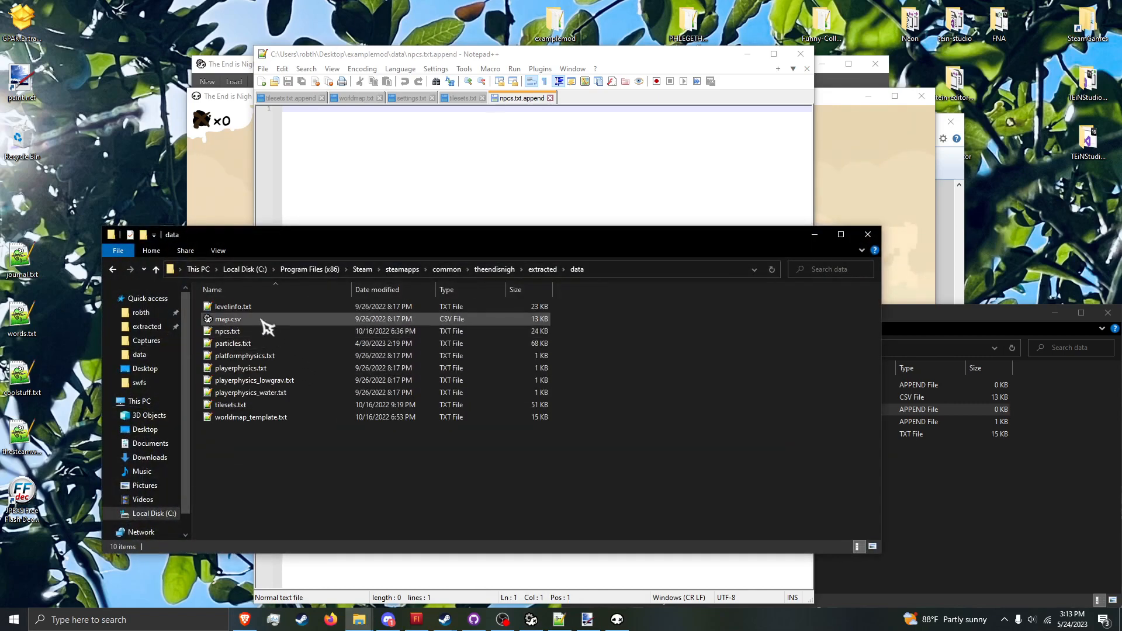
double_click(244, 332)
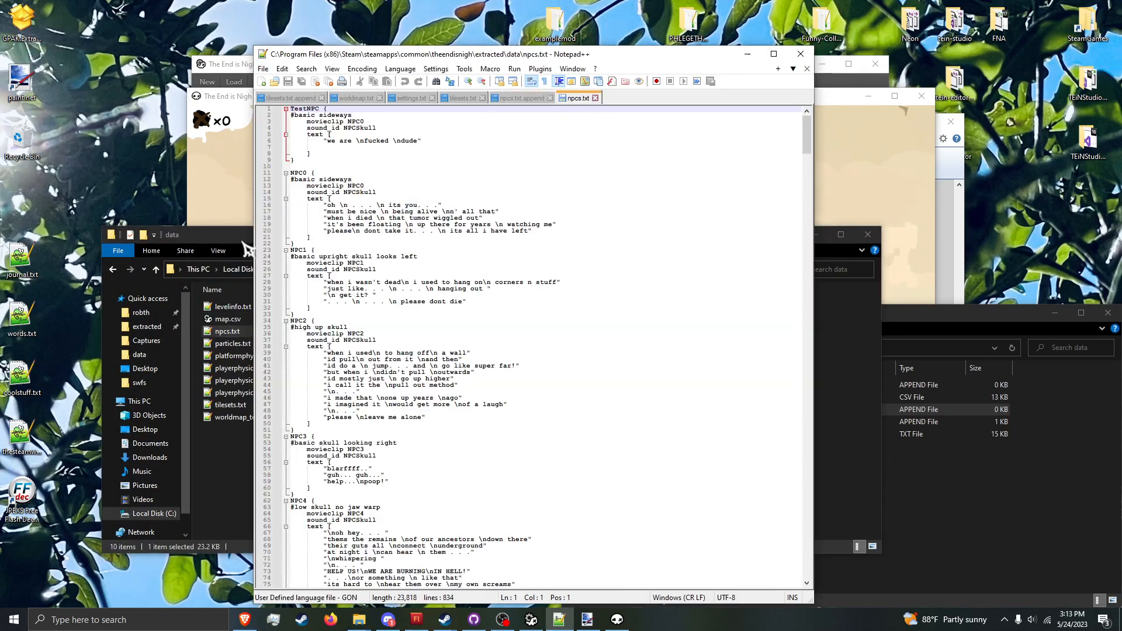
left_click(246, 245)
left_click(819, 231)
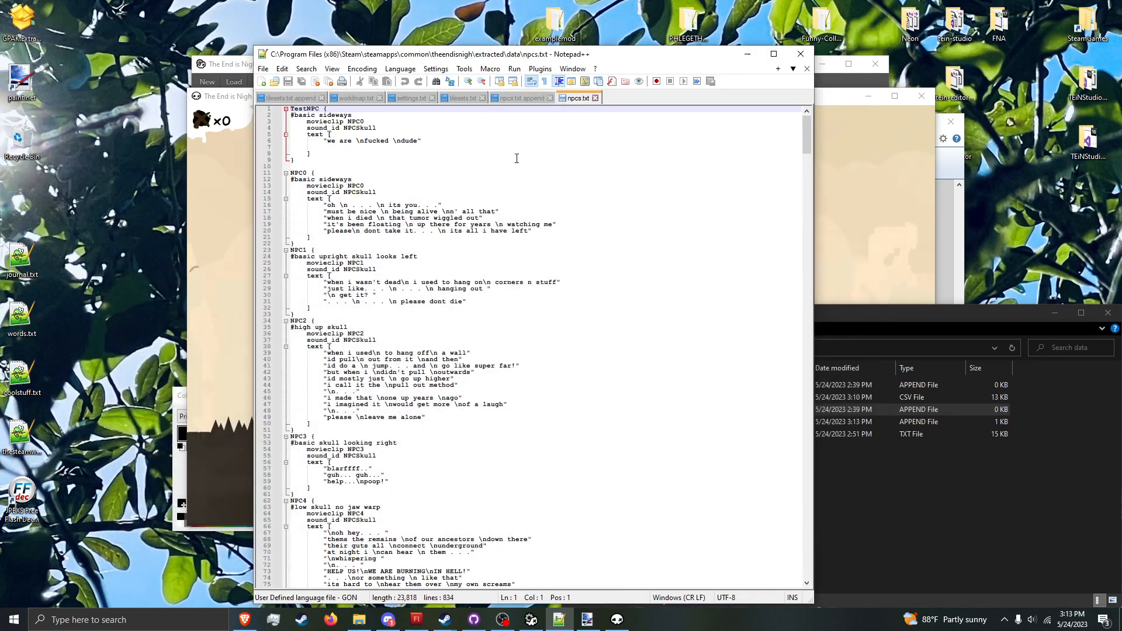
Step: Copy the whole TestNPC block from npcs.txt and paste it into the empty npcs.txt.append
left_click(492, 139)
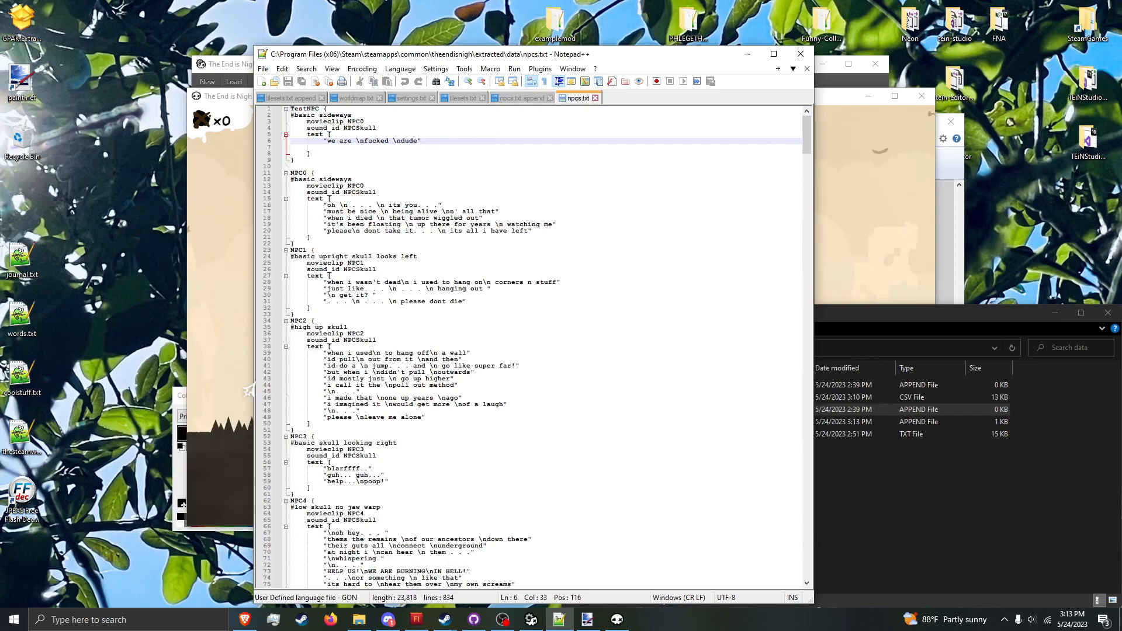
left_click_drag(306, 158, 290, 109)
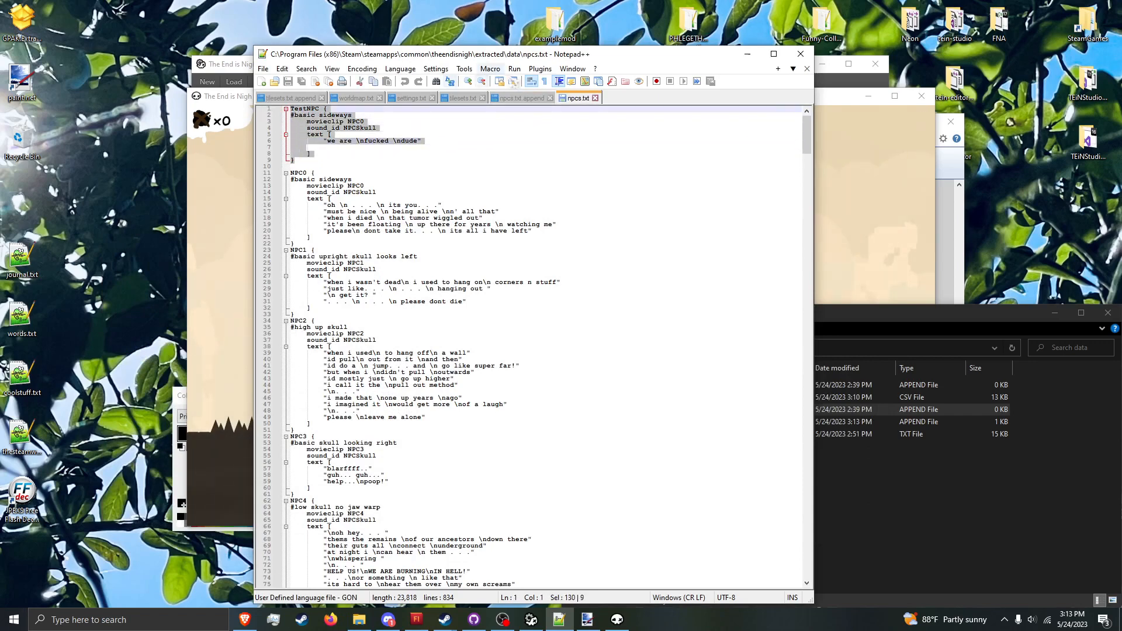
key("ctrl+c")
left_click(522, 98)
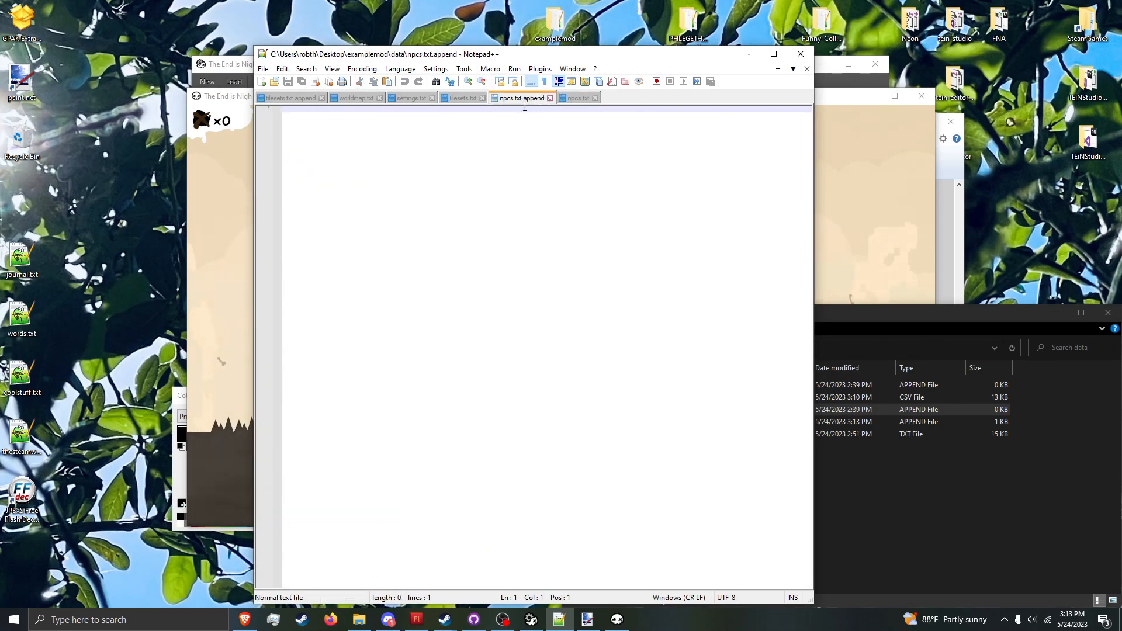
key("ctrl+v")
Step: Delete the "#basic sideways" comment line from the TestNPC block in npcs.txt.append
left_click_drag(351, 115, 353, 108)
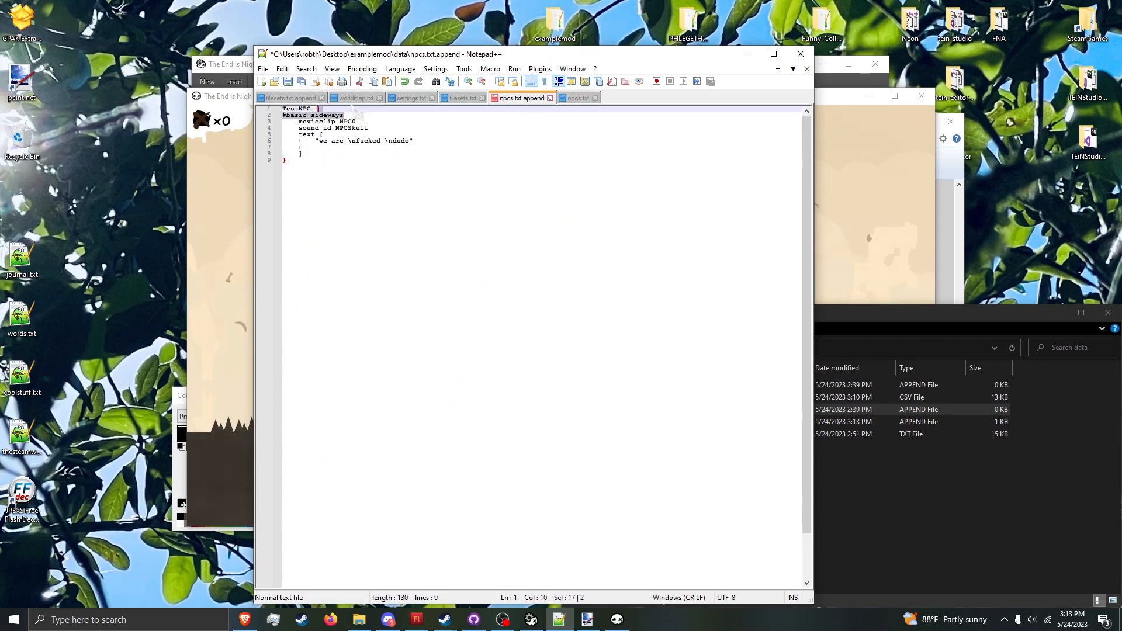
key("Delete")
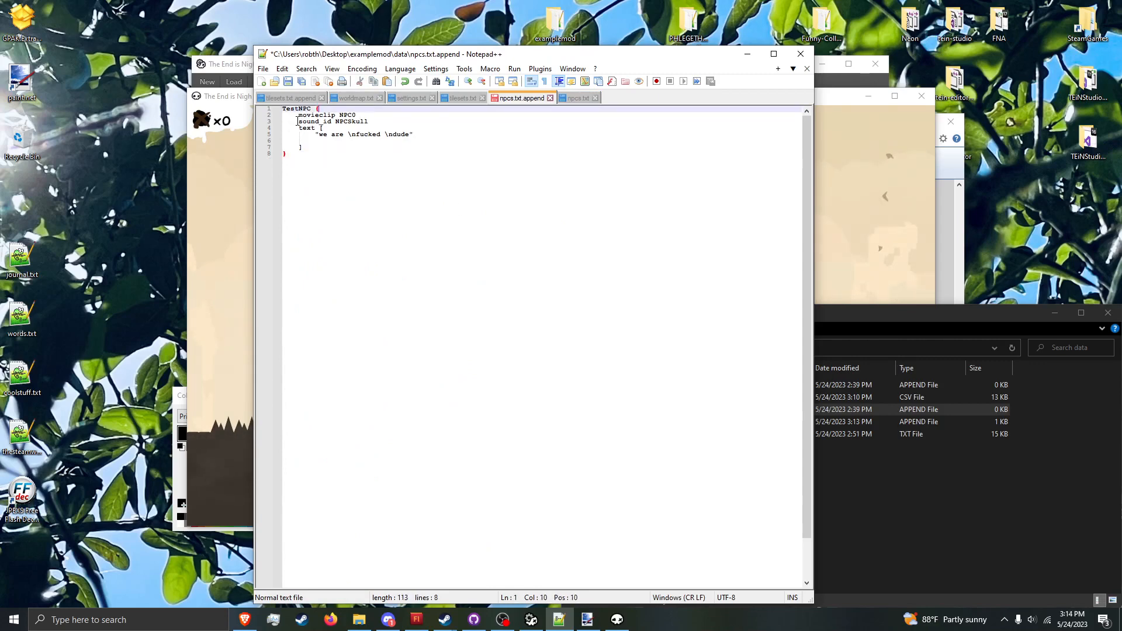
left_click(372, 116)
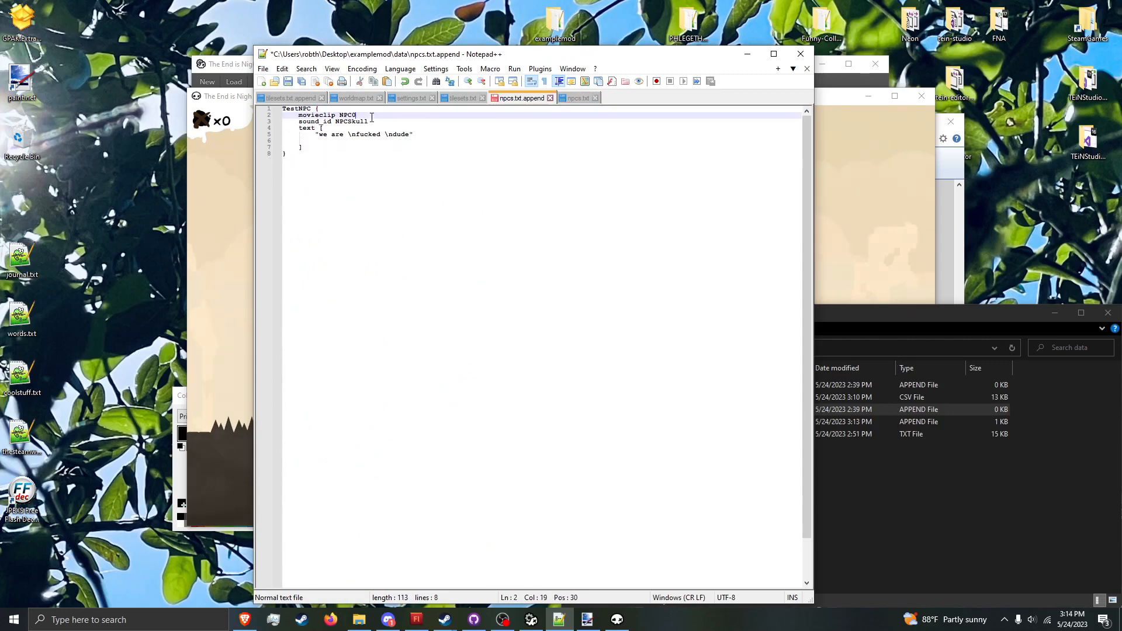
left_click(391, 123)
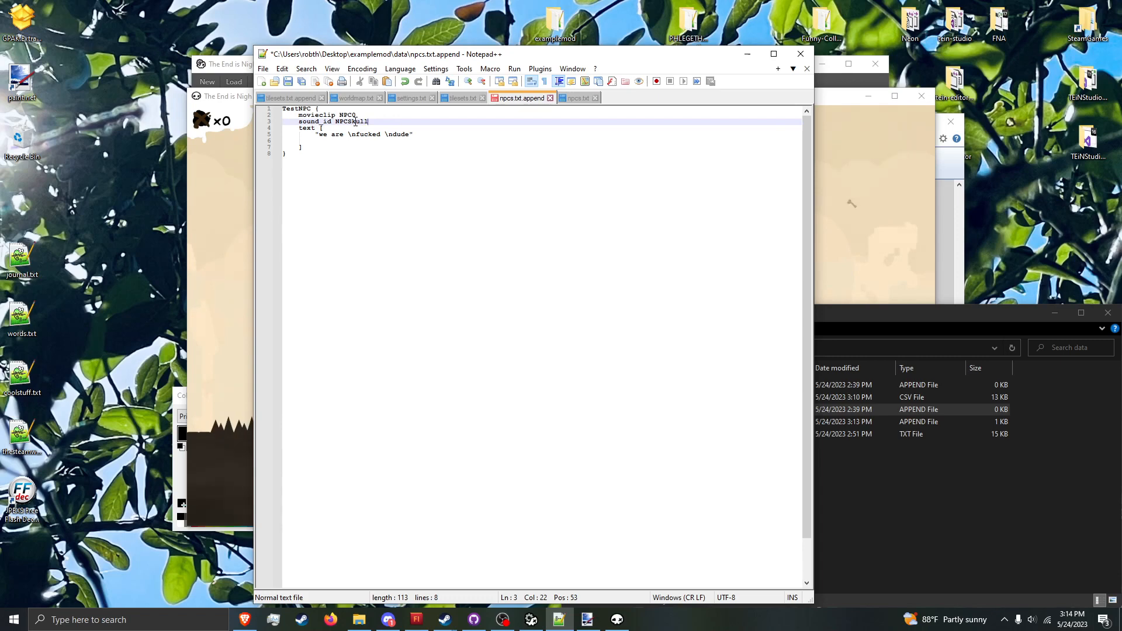
Step: Look through npcs.txt for the movieclip and sound_id entries used by the other NPCs, and return to npcs.txt.append
left_click(363, 117)
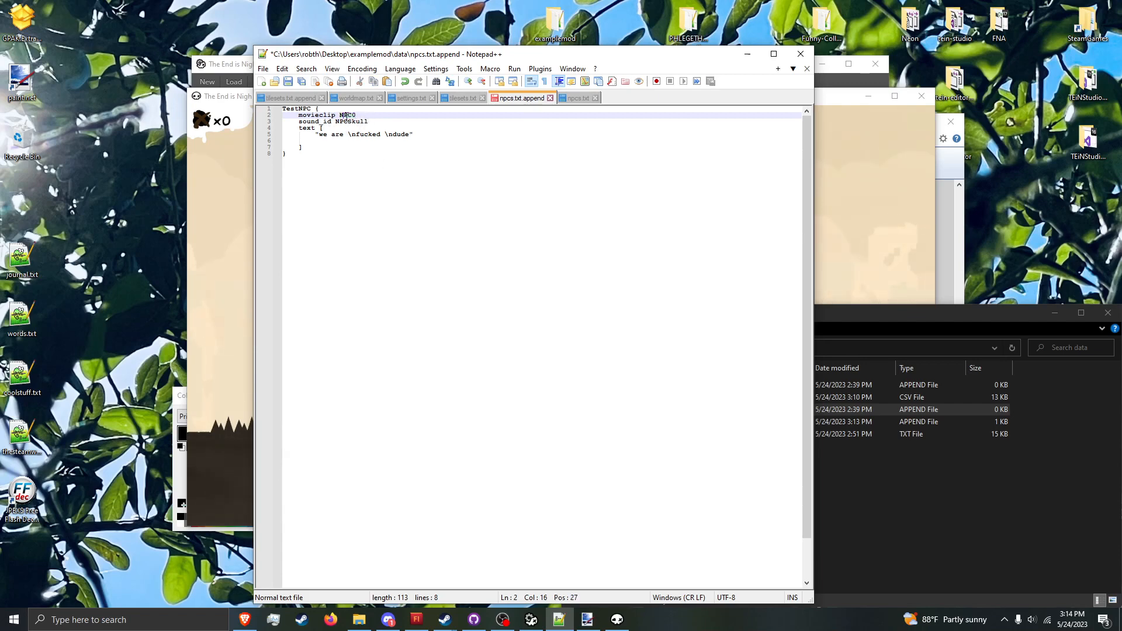
left_click(575, 98)
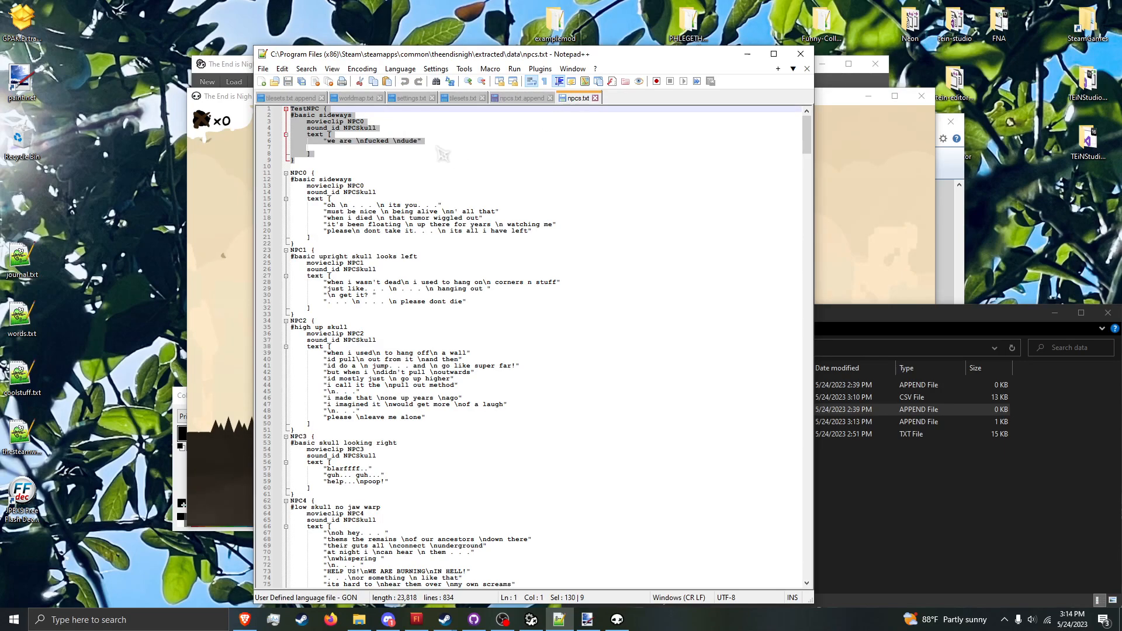
scroll(377, 238, "down", 16)
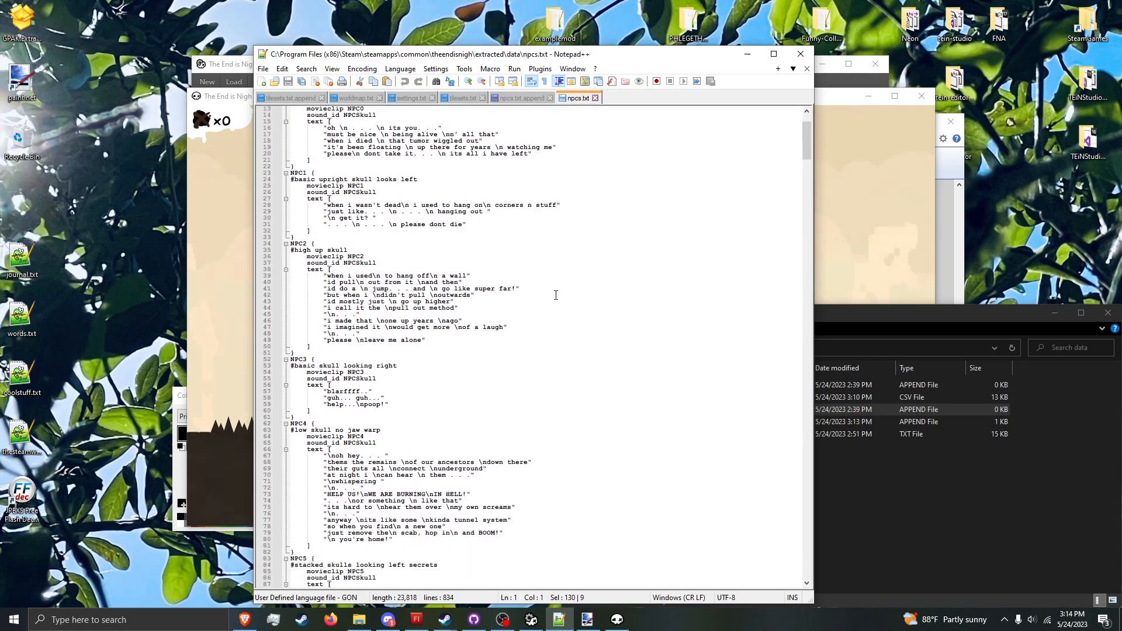
scroll(428, 381, "down", 20)
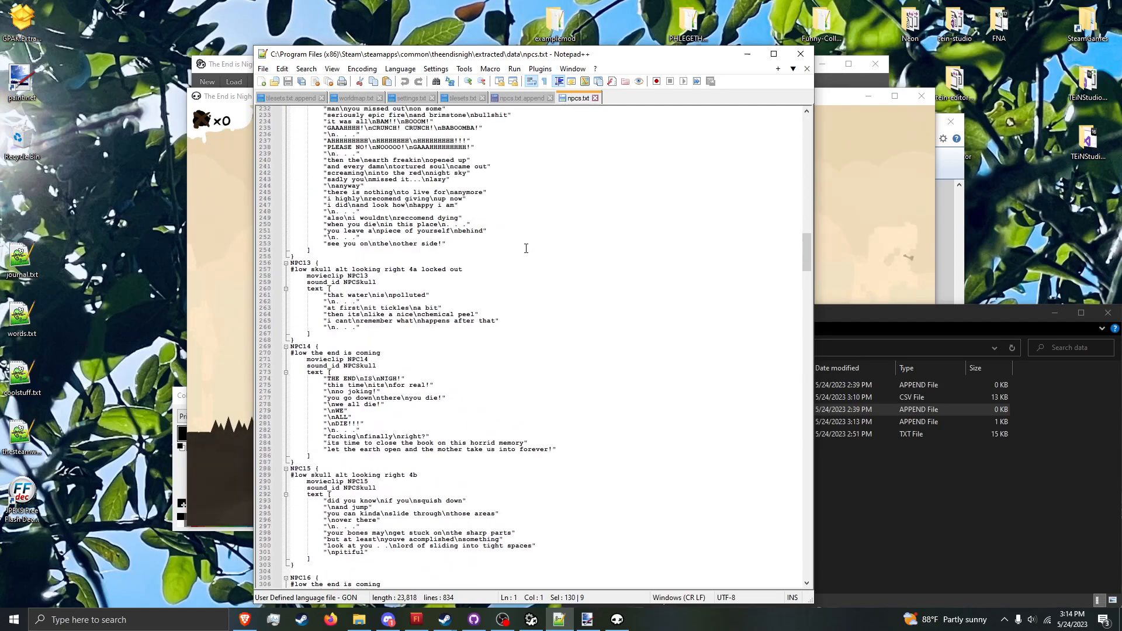
scroll(525, 247, "down", 20)
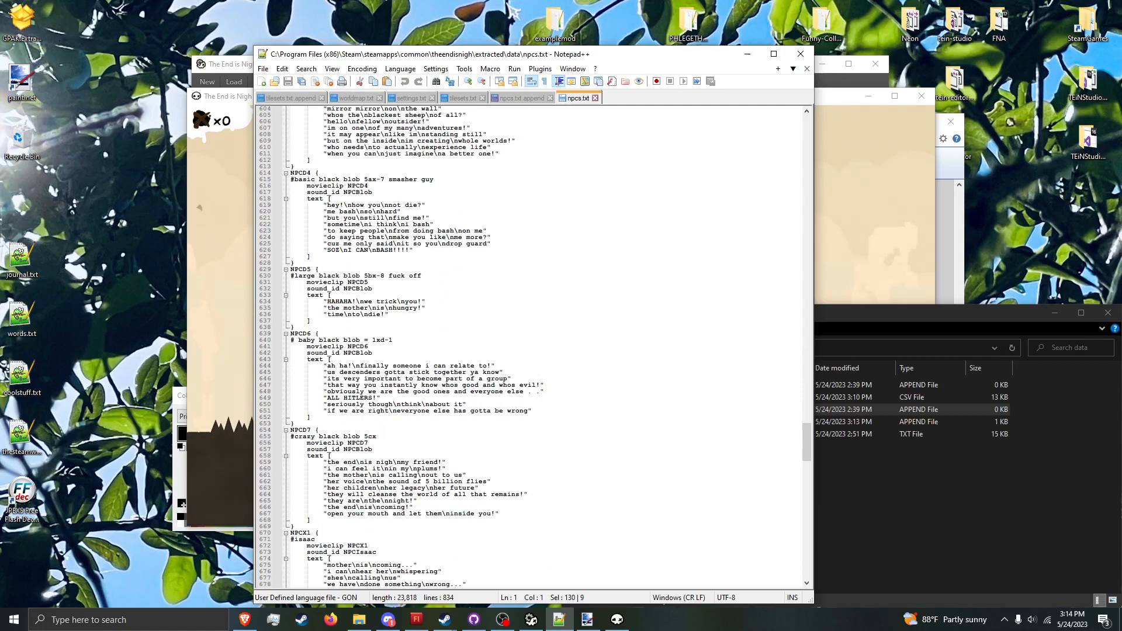
left_click(529, 98)
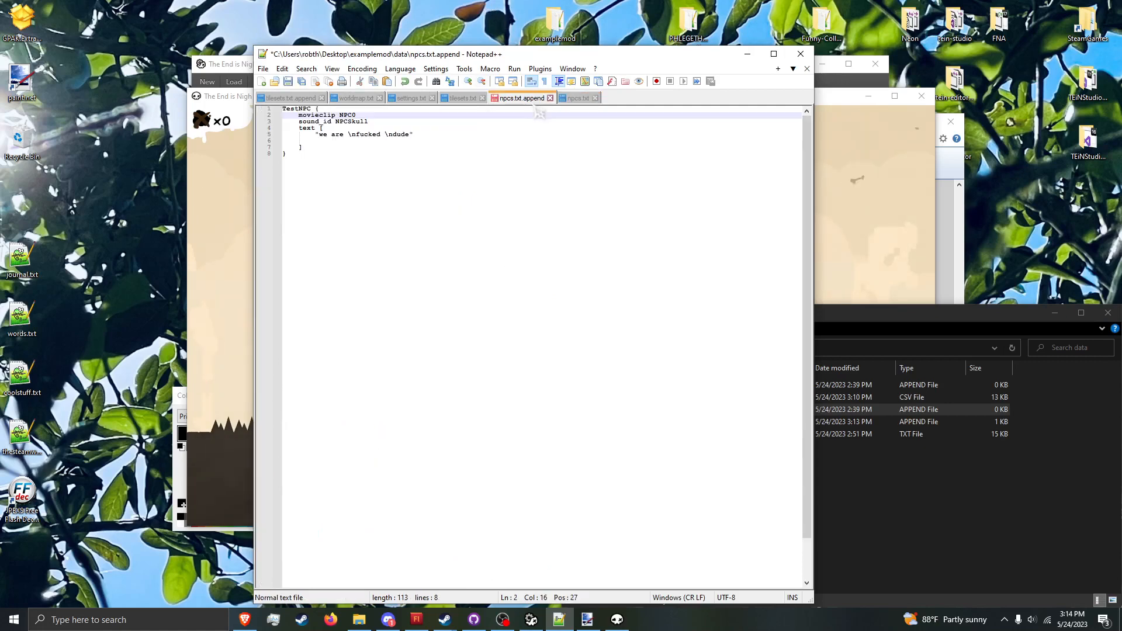
Step: Censor the swear word in the NPC's text line as "f--ked" and save npcs.txt.append
left_click(357, 134)
double_click(362, 136)
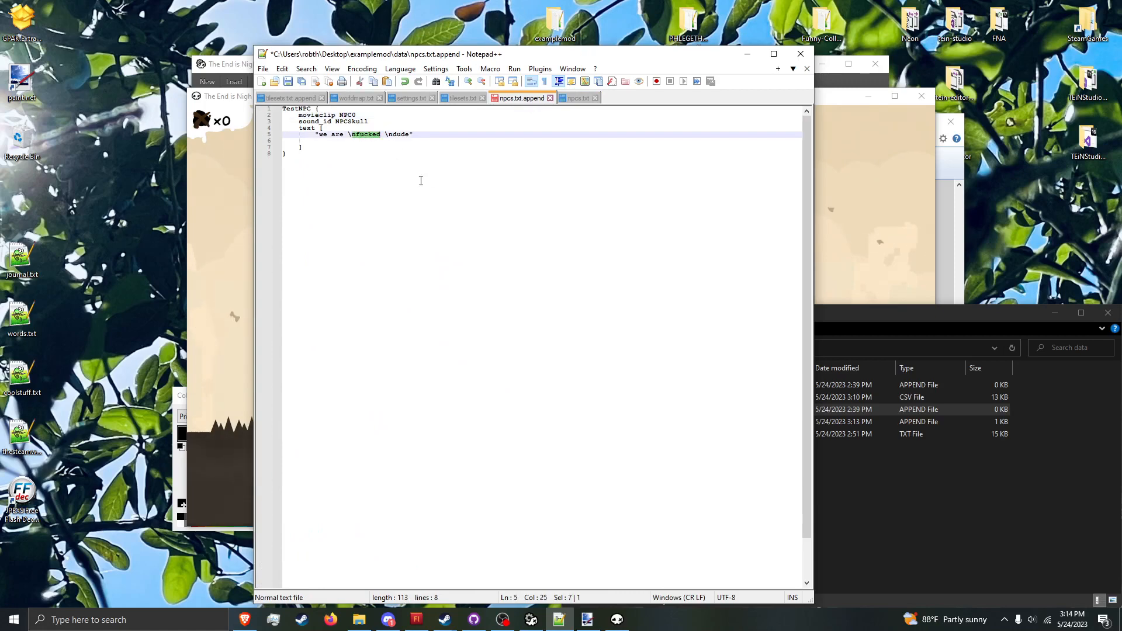
key("Left")
key("Left")
key("BackSpace")
key("Delete")
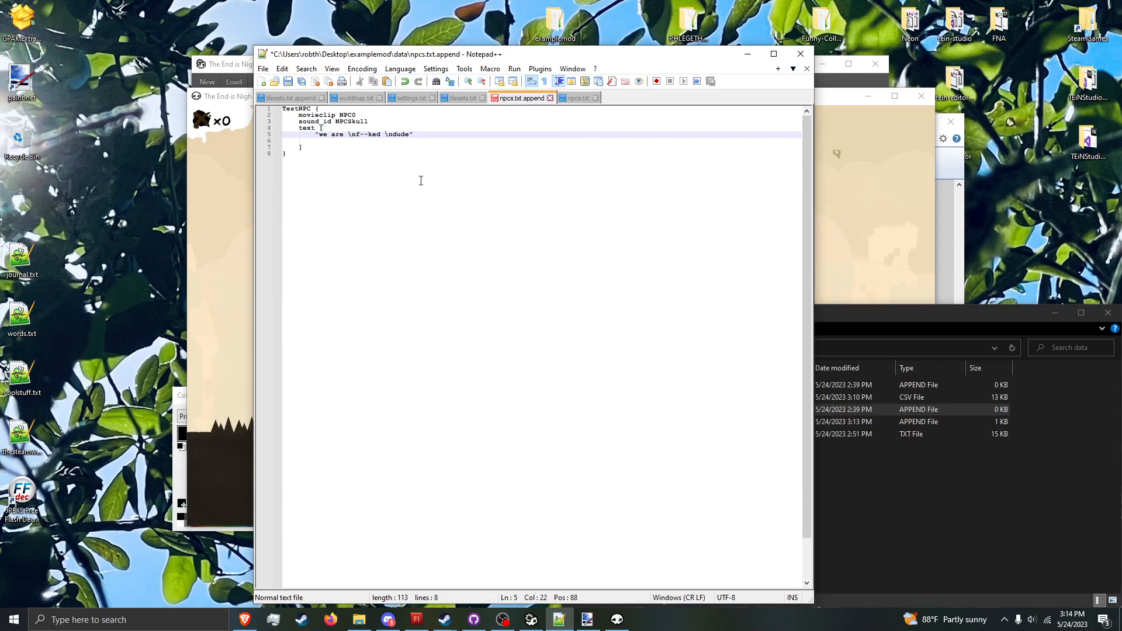
key("ctrl+s")
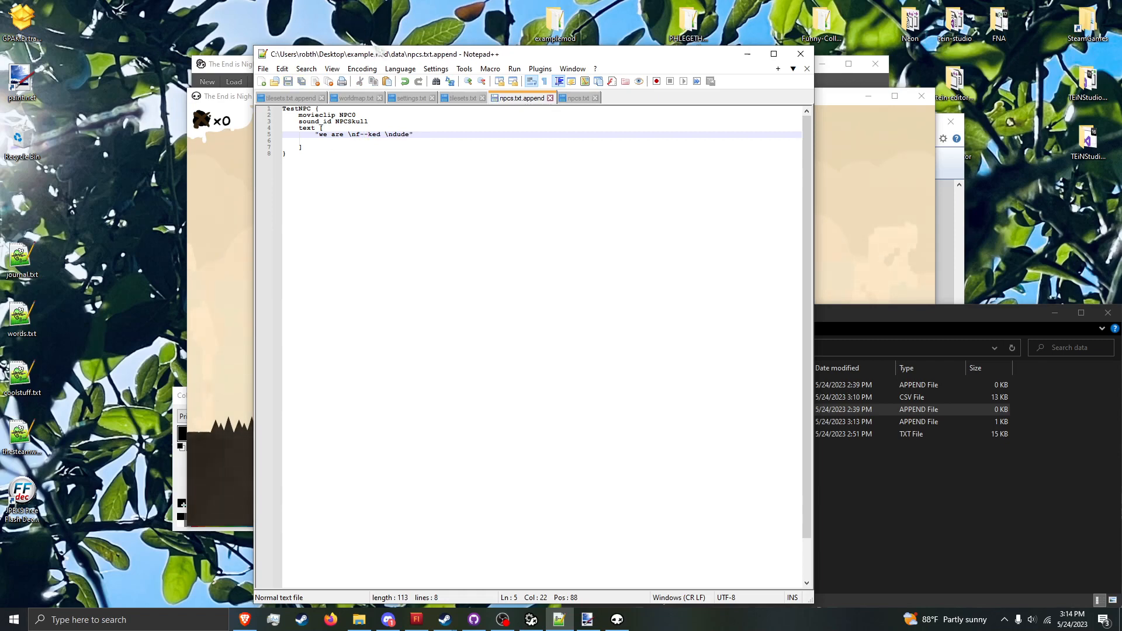
Step: Rename the TestNPC block to NPCPixlie and save the file
double_click(304, 108)
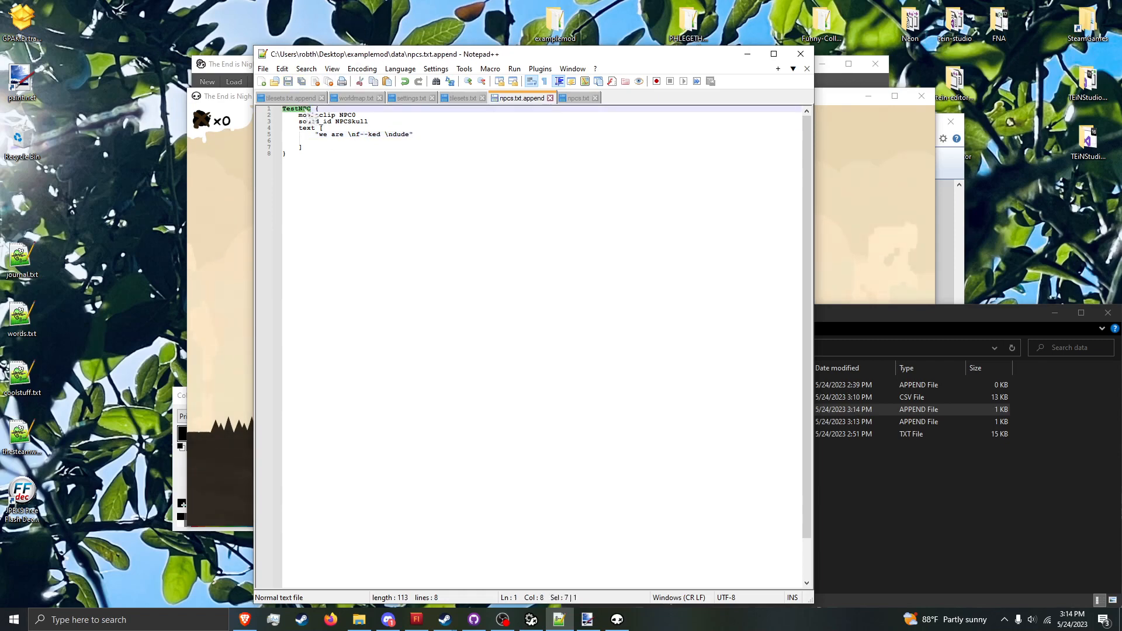
type("NPCHie")
key("ctrl+s")
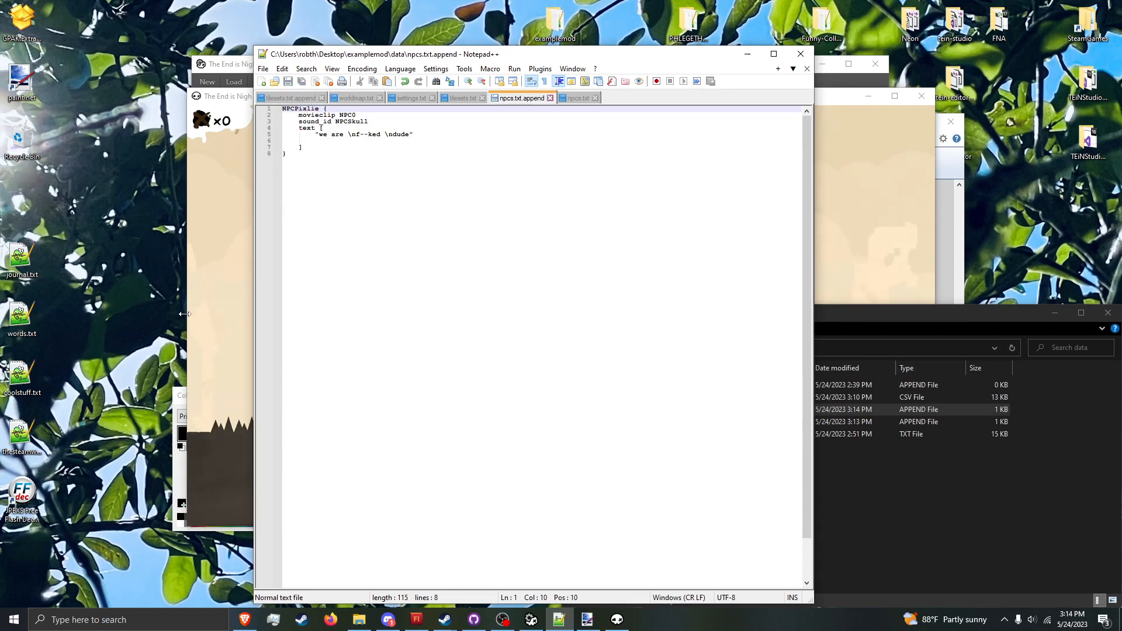
Step: Switch to the running game and refresh it to apply the saved NPC data
left_click(215, 307)
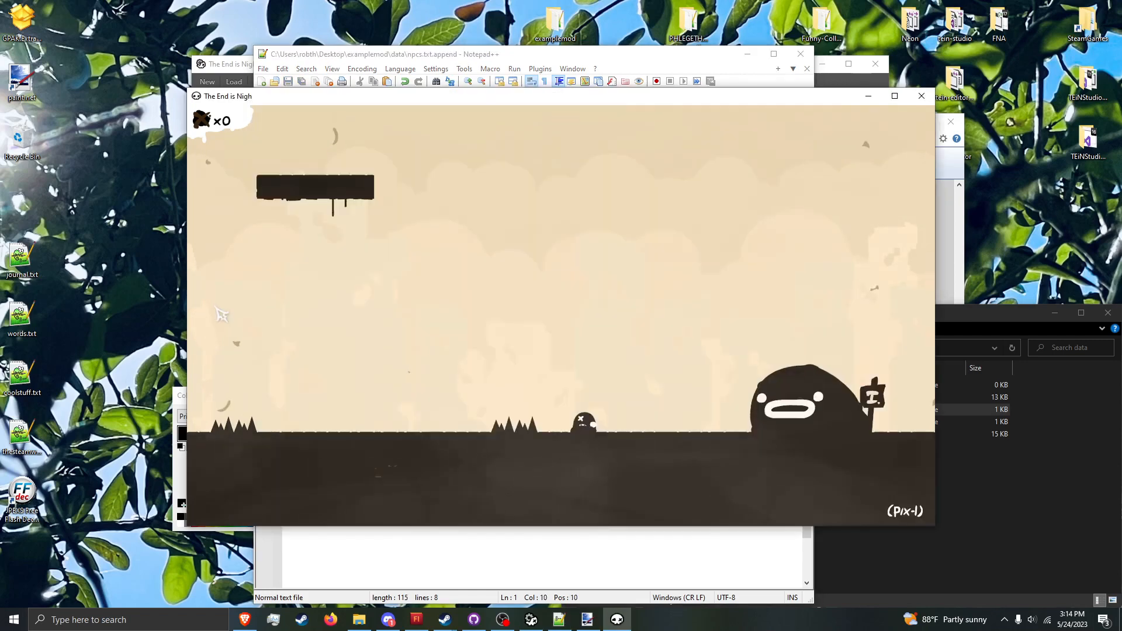
key("grave")
type("refresh_particles")
key("Return")
key("grave")
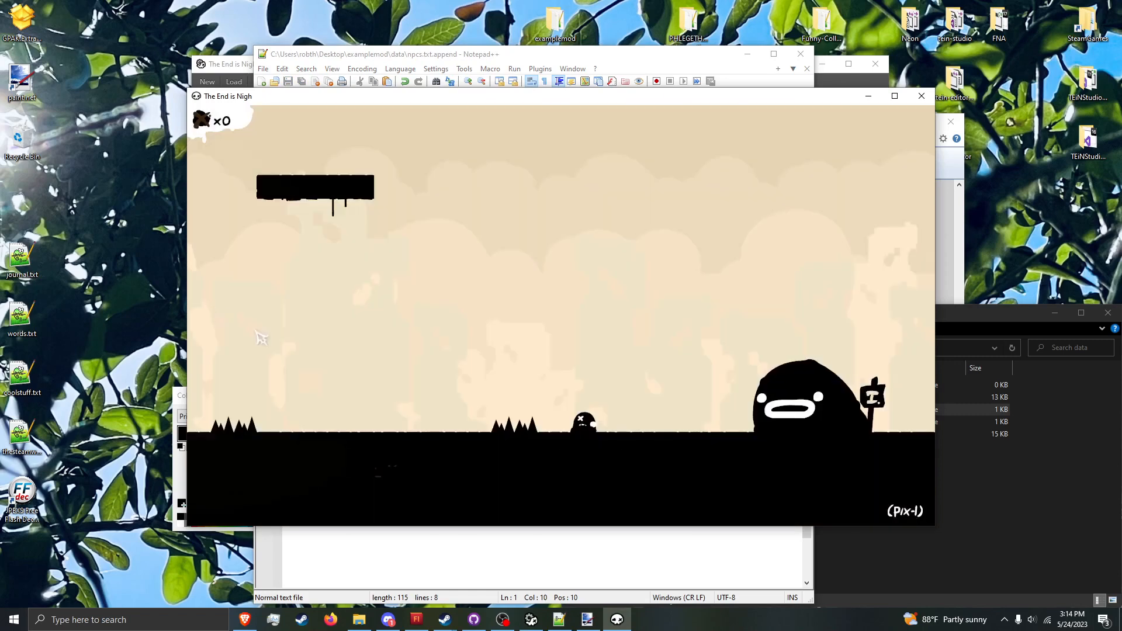
Step: In the level editor, place the NPC entity on the ground of pix-1.lvl, just past the second group of spikes, and save the level
left_click(561, 619)
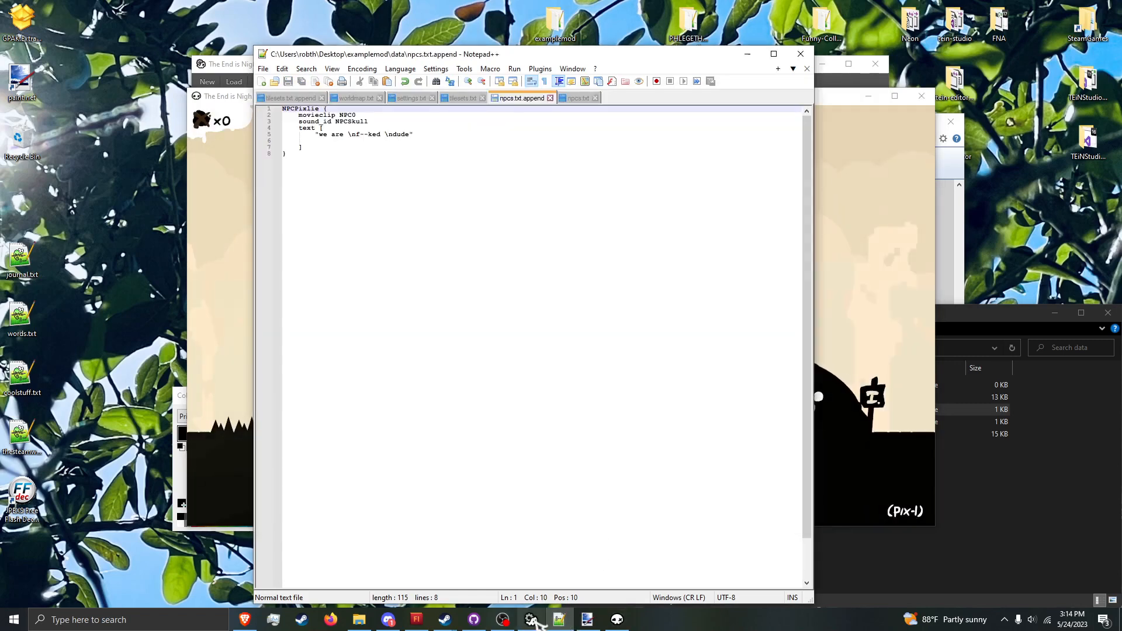
left_click(531, 620)
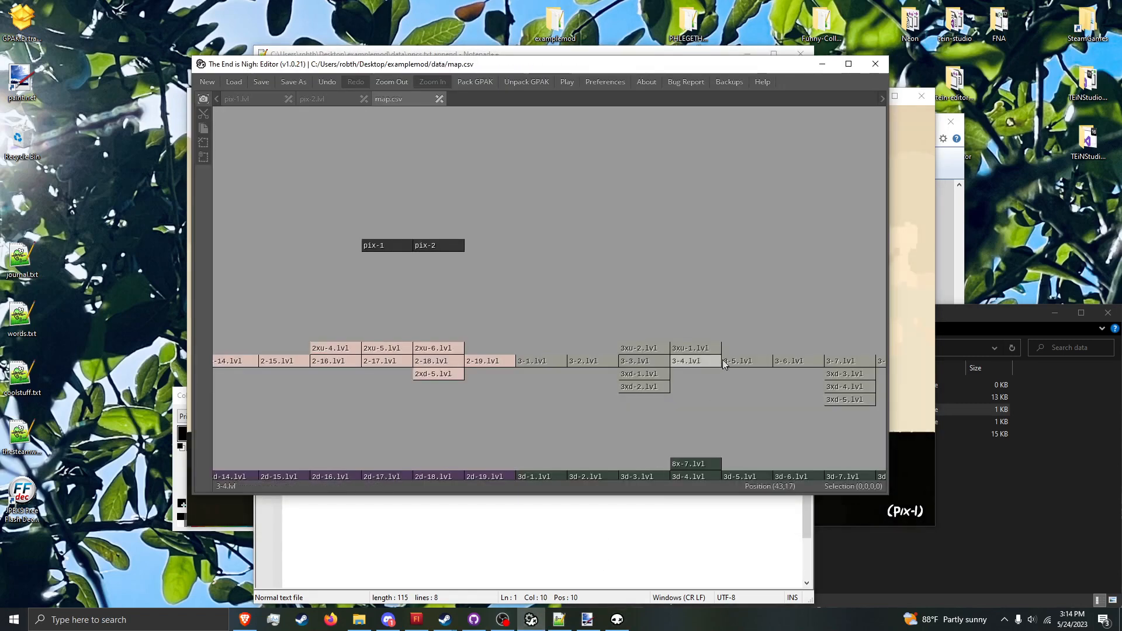
left_click(264, 101)
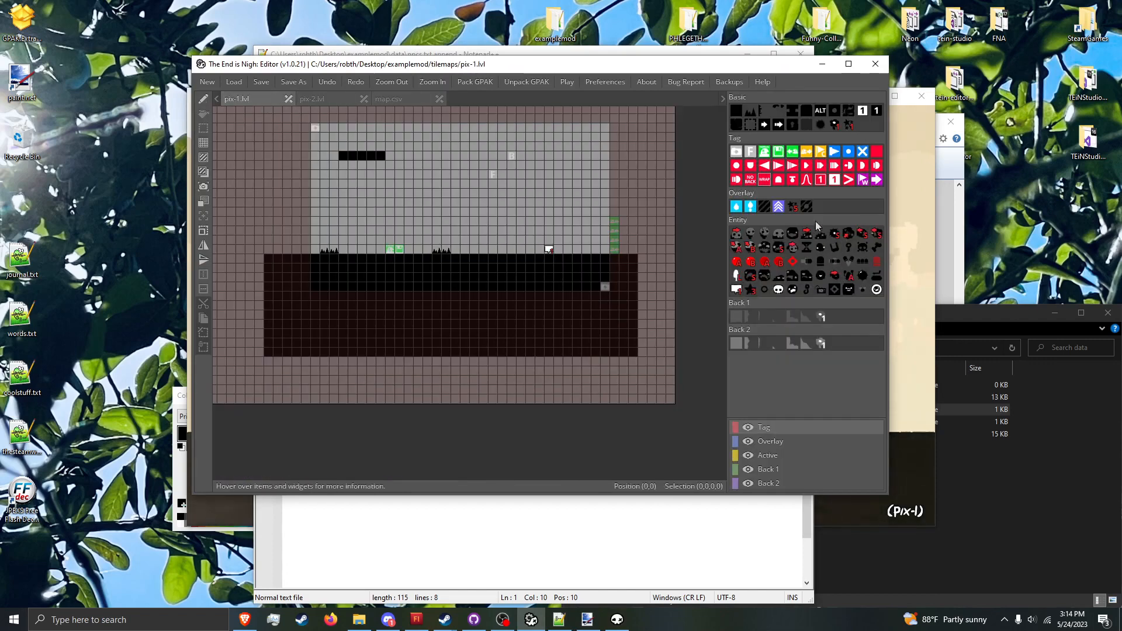
left_click(736, 290)
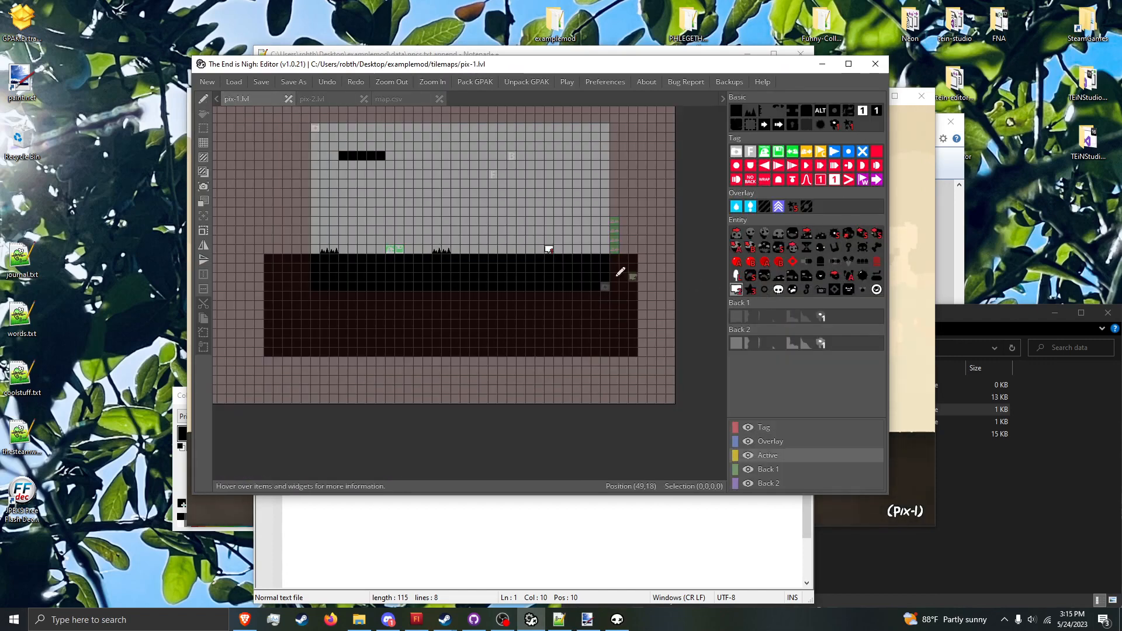
left_click(481, 250)
key("ctrl+s")
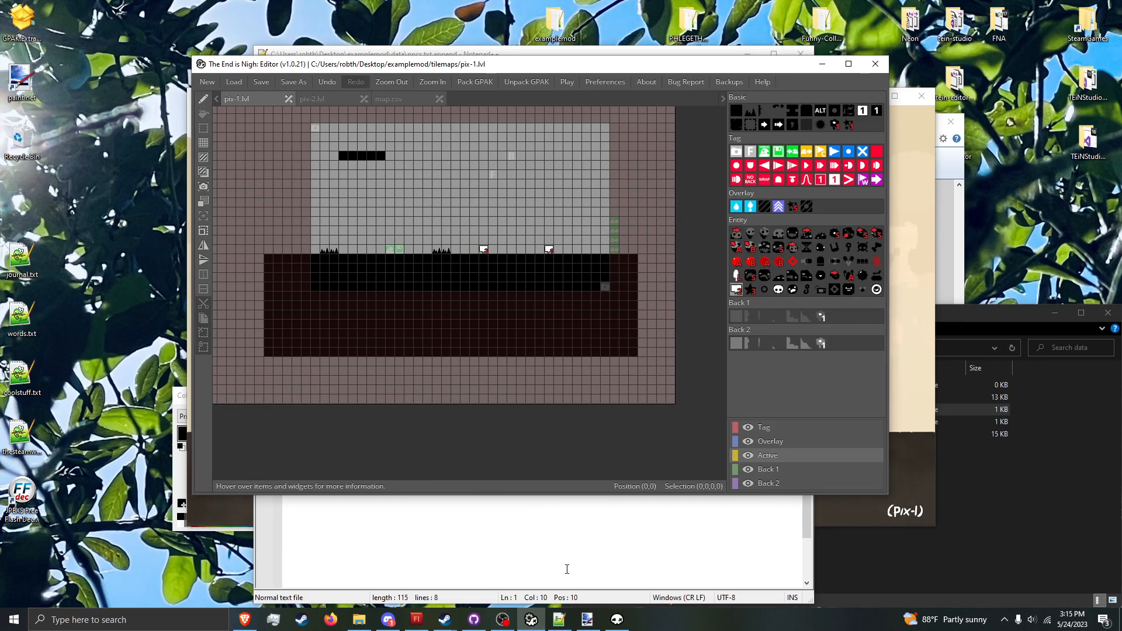
Step: Restart the level in the running game and approach the new NPC from different distances to test its dialogue
left_click(614, 618)
key("r")
key("Right")
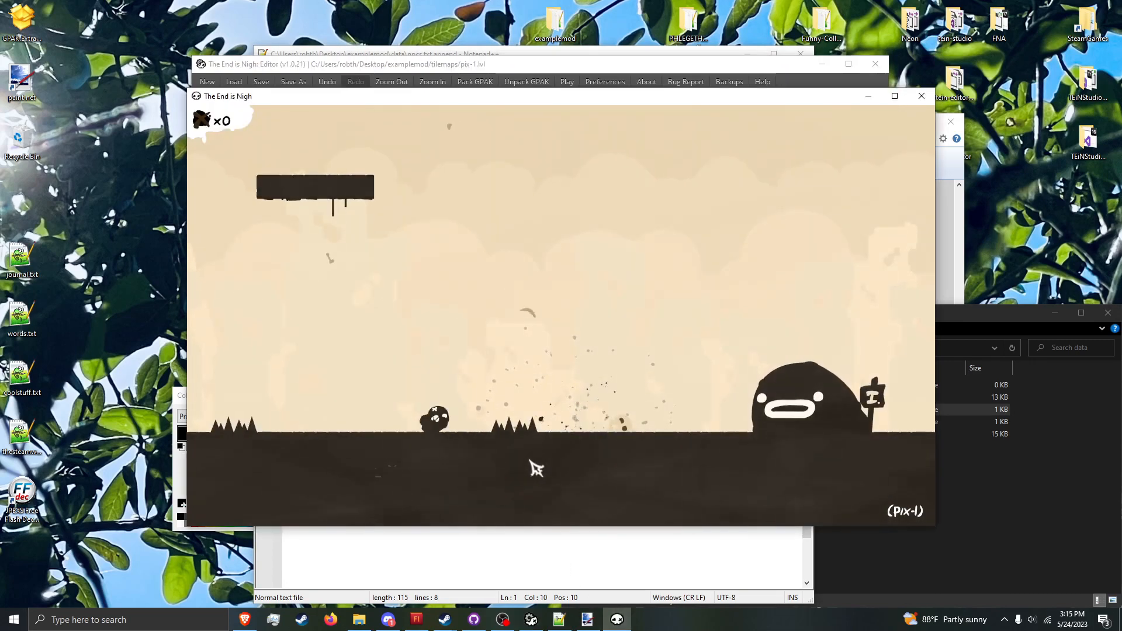
key("space")
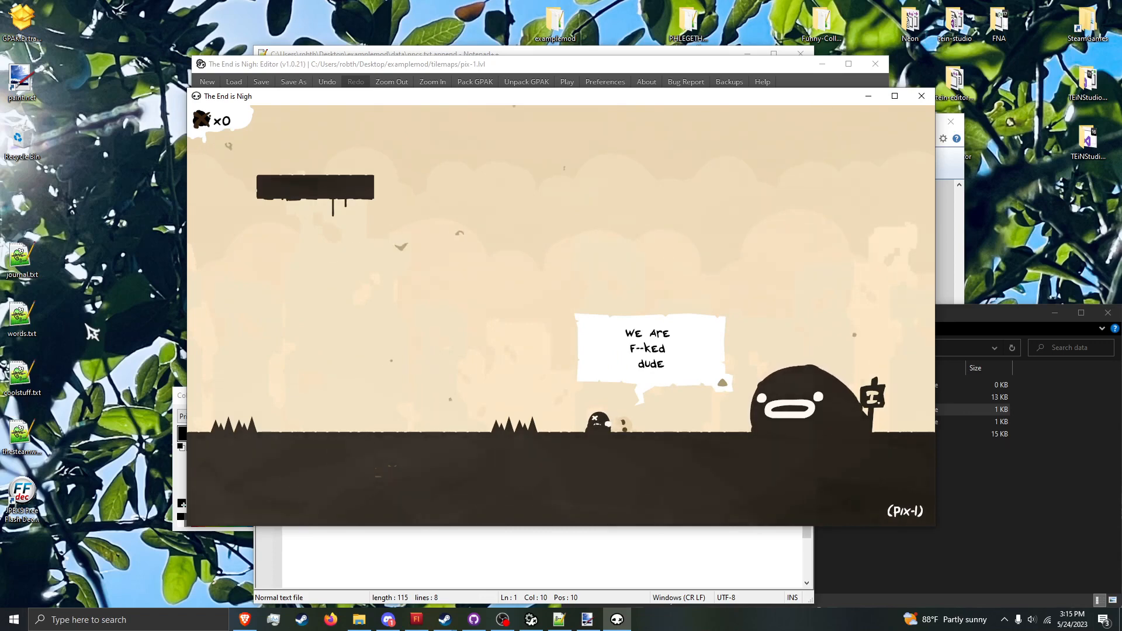
key("Left")
key("Right")
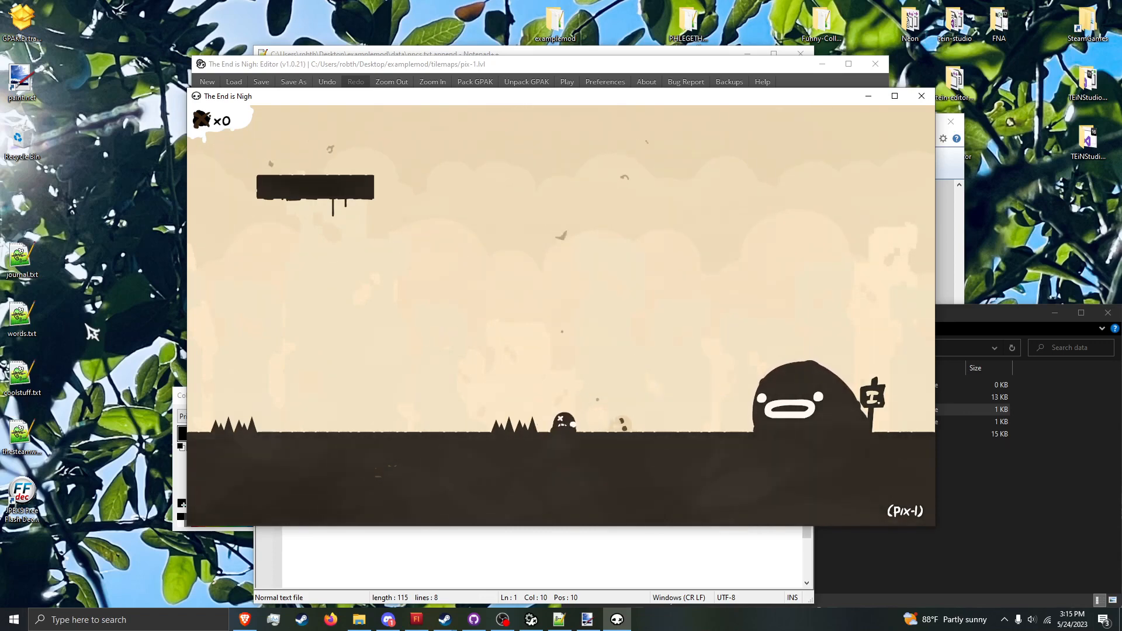
key("Right")
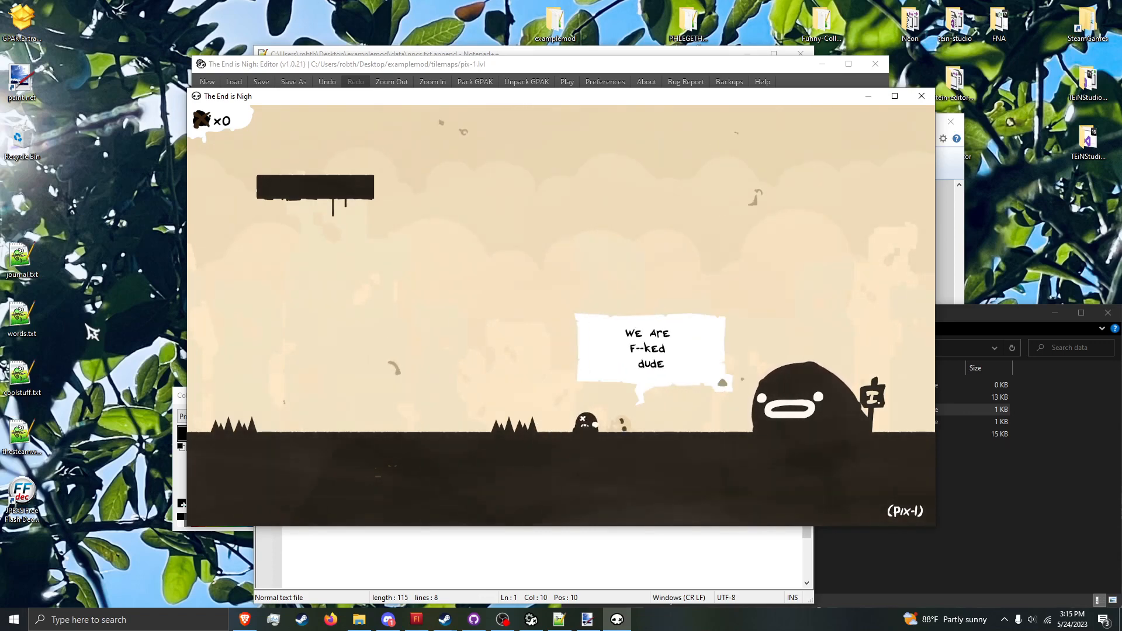
key("Up")
key("Right")
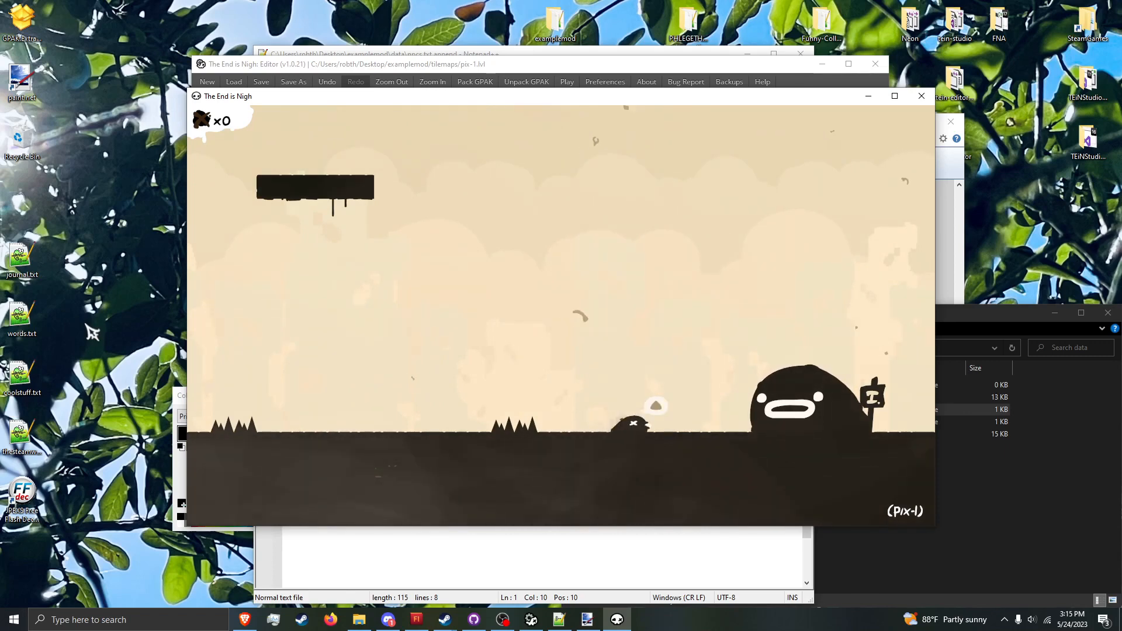
Step: Cross from pix-1 into pix-2 and back to test the connection between the levels
key("Right")
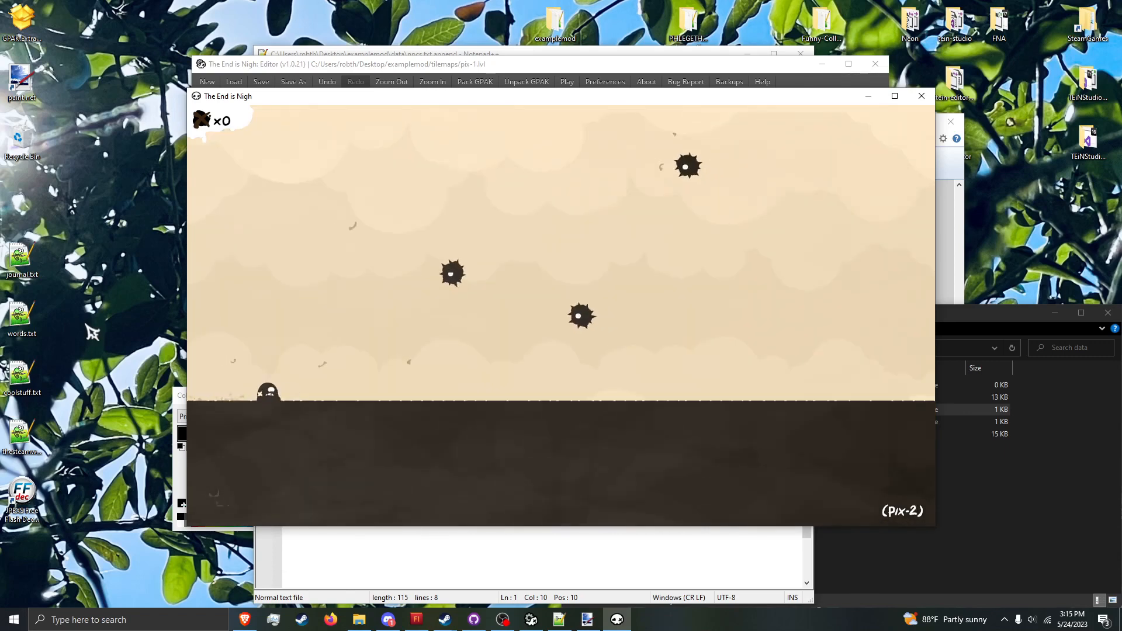
key("Left")
key("space")
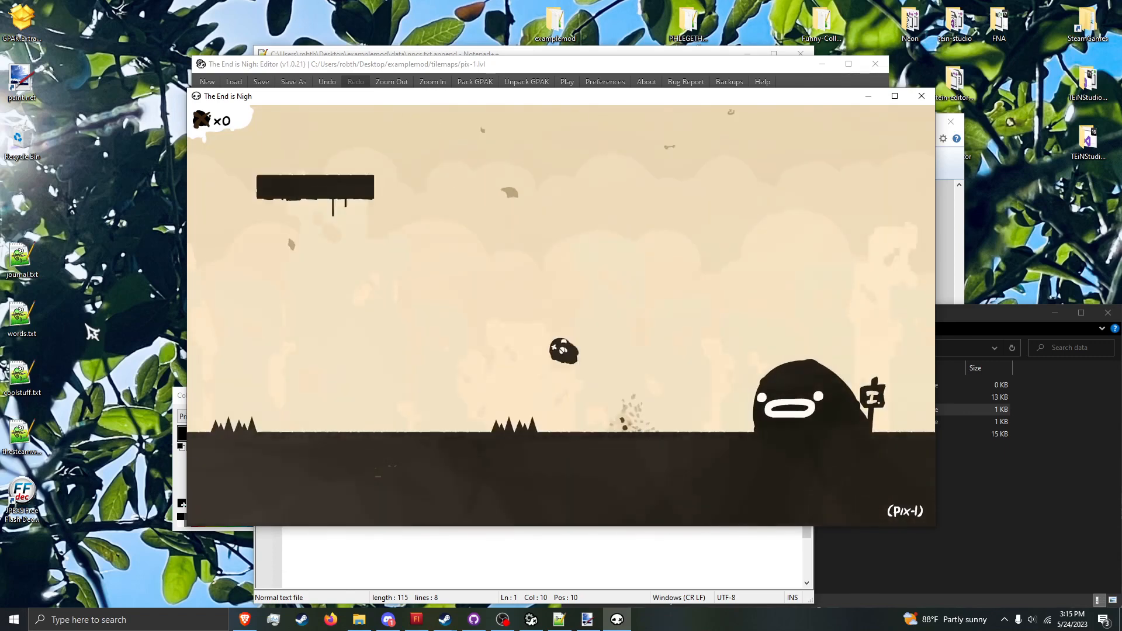
key("Left")
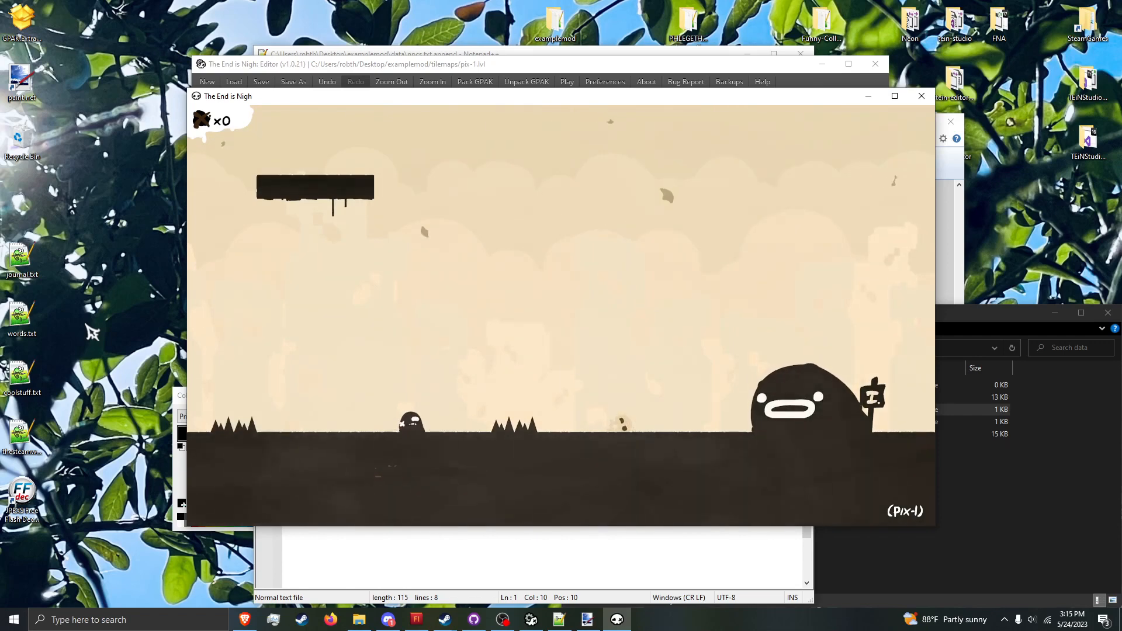
Step: Review the examplemod folder and the files in its data subfolder
left_click(668, 75)
left_click(1010, 522)
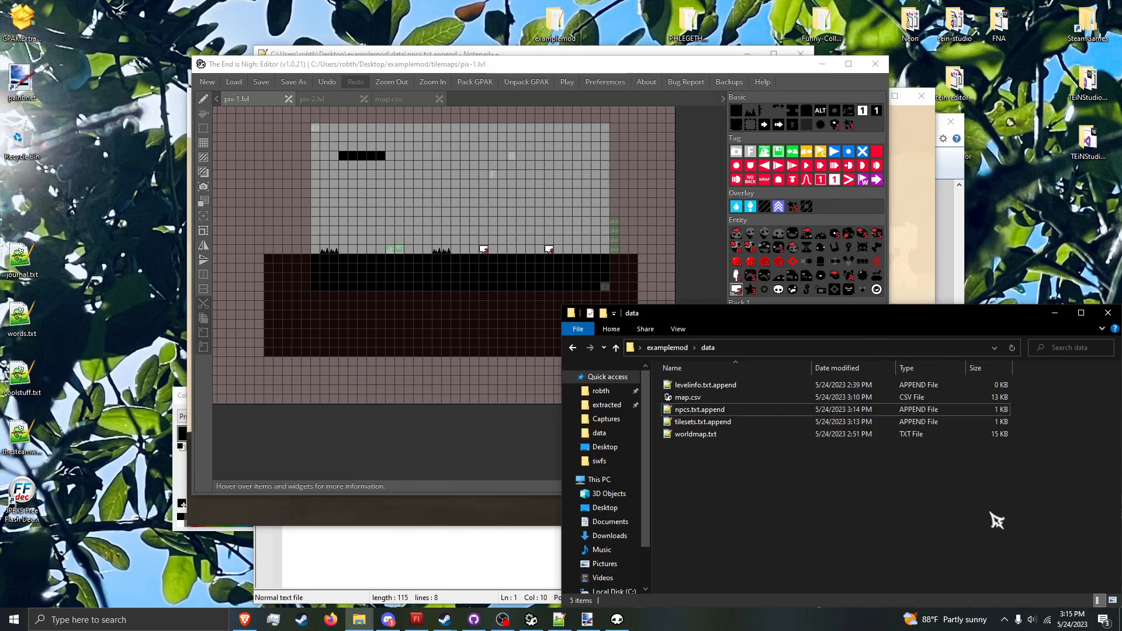
left_click(666, 348)
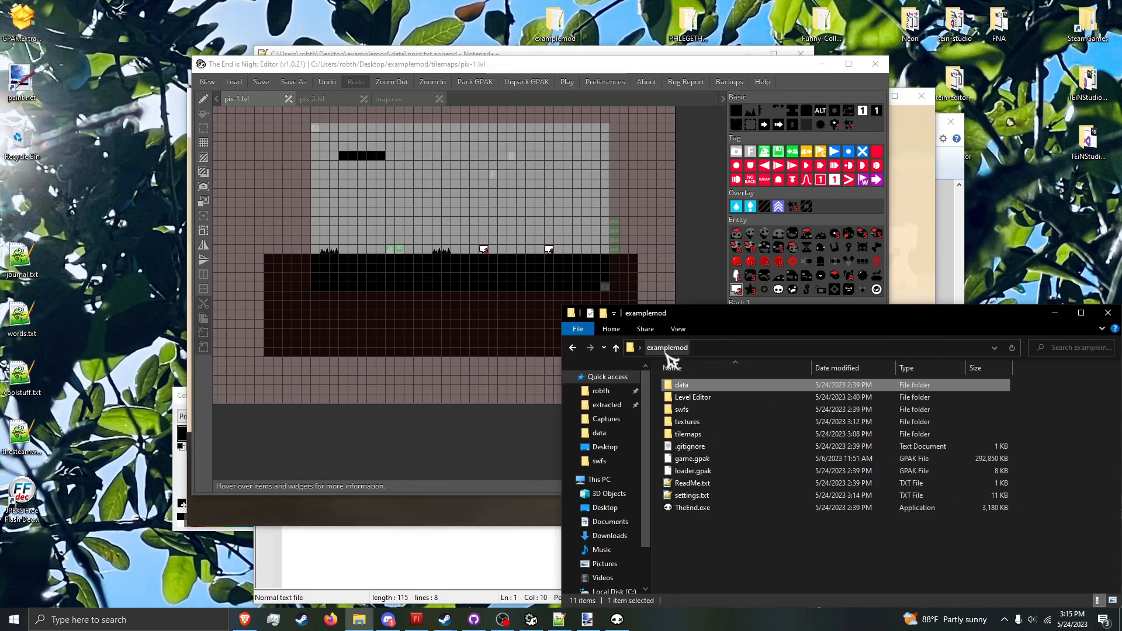
double_click(755, 386)
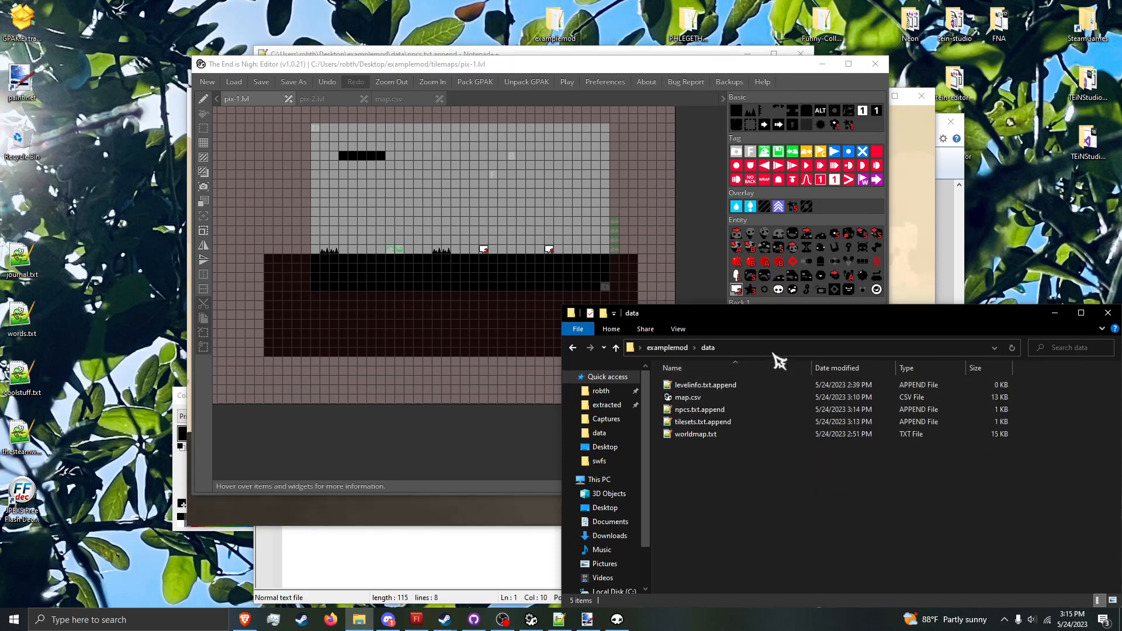
left_click(671, 349)
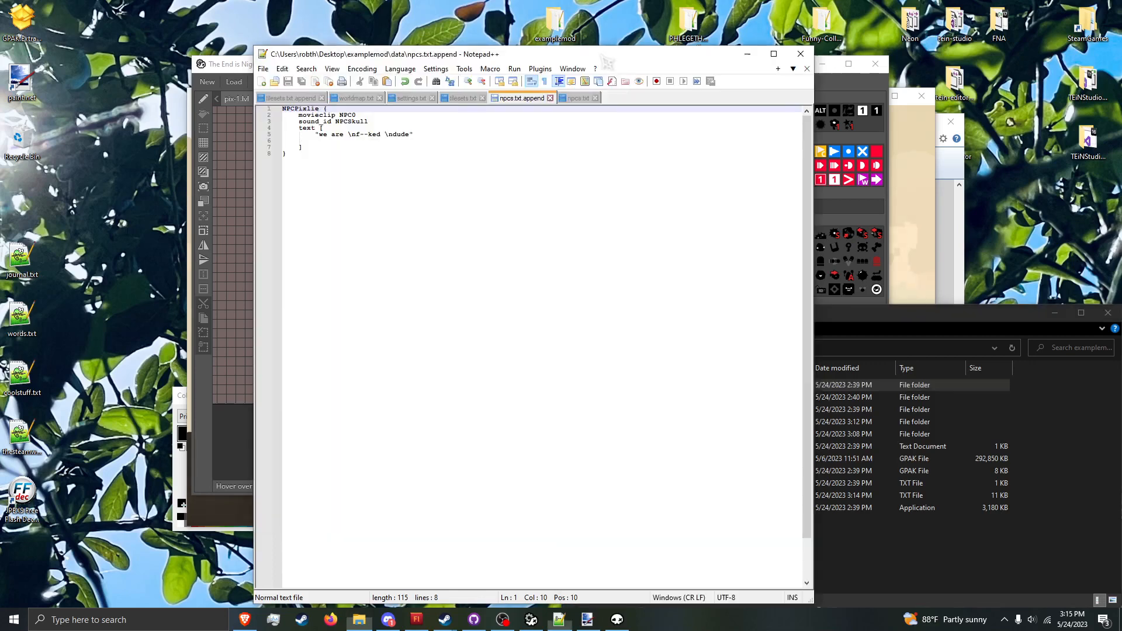
Step: Bring the level editor to the front, move its window clear of the folder window, and pick a Tag tile for pix-1.lvl
left_click(605, 52)
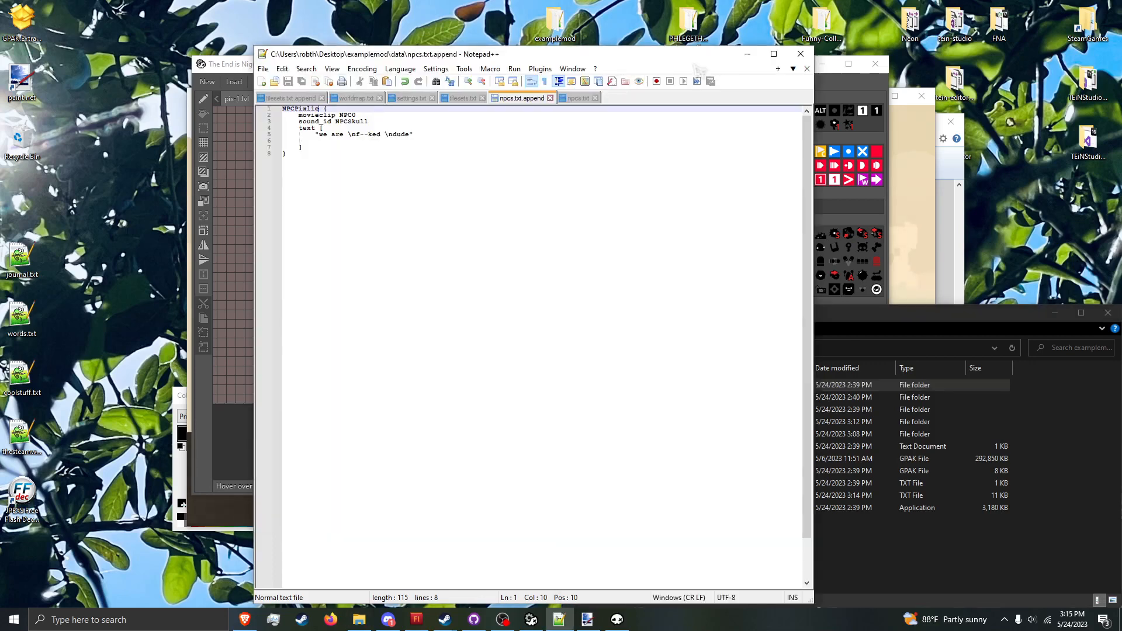
left_click(818, 78)
left_click_drag(751, 69, 593, 87)
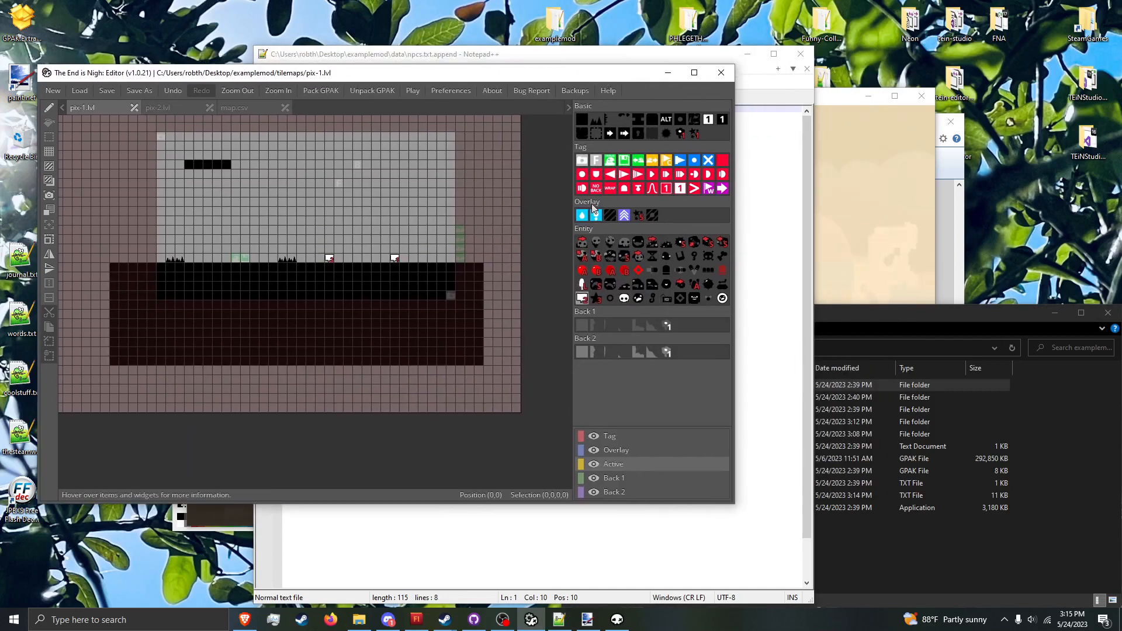
left_click(595, 161)
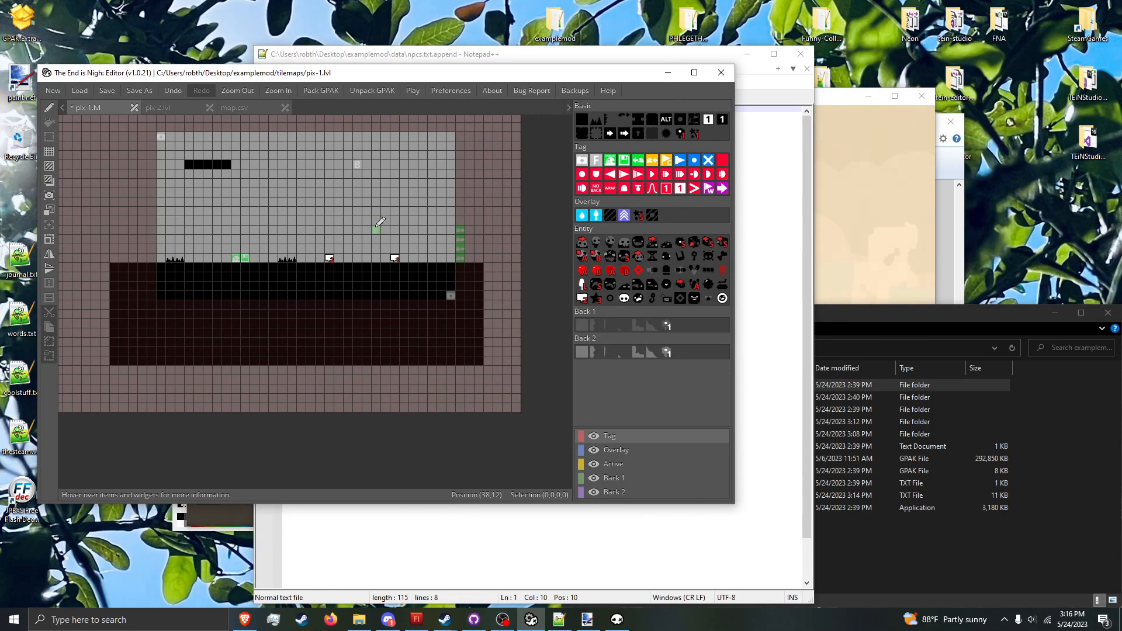